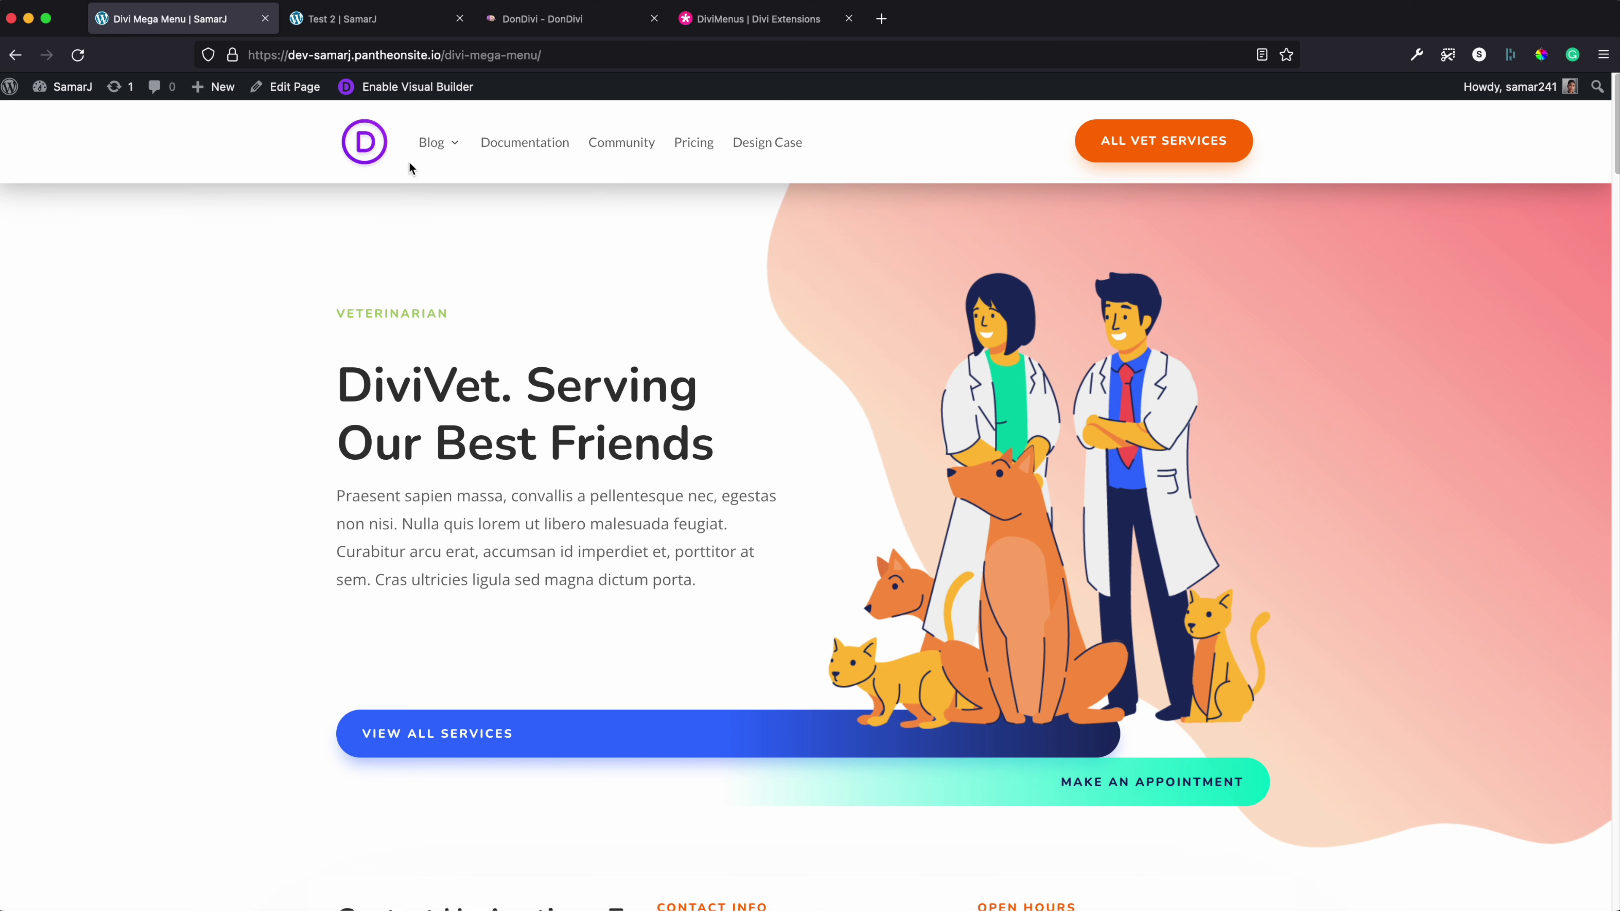
Compare the header menus of the Divi Mega Menu page and the Test 2 page, previewing the Links dropdown
mouse_move(409, 167)
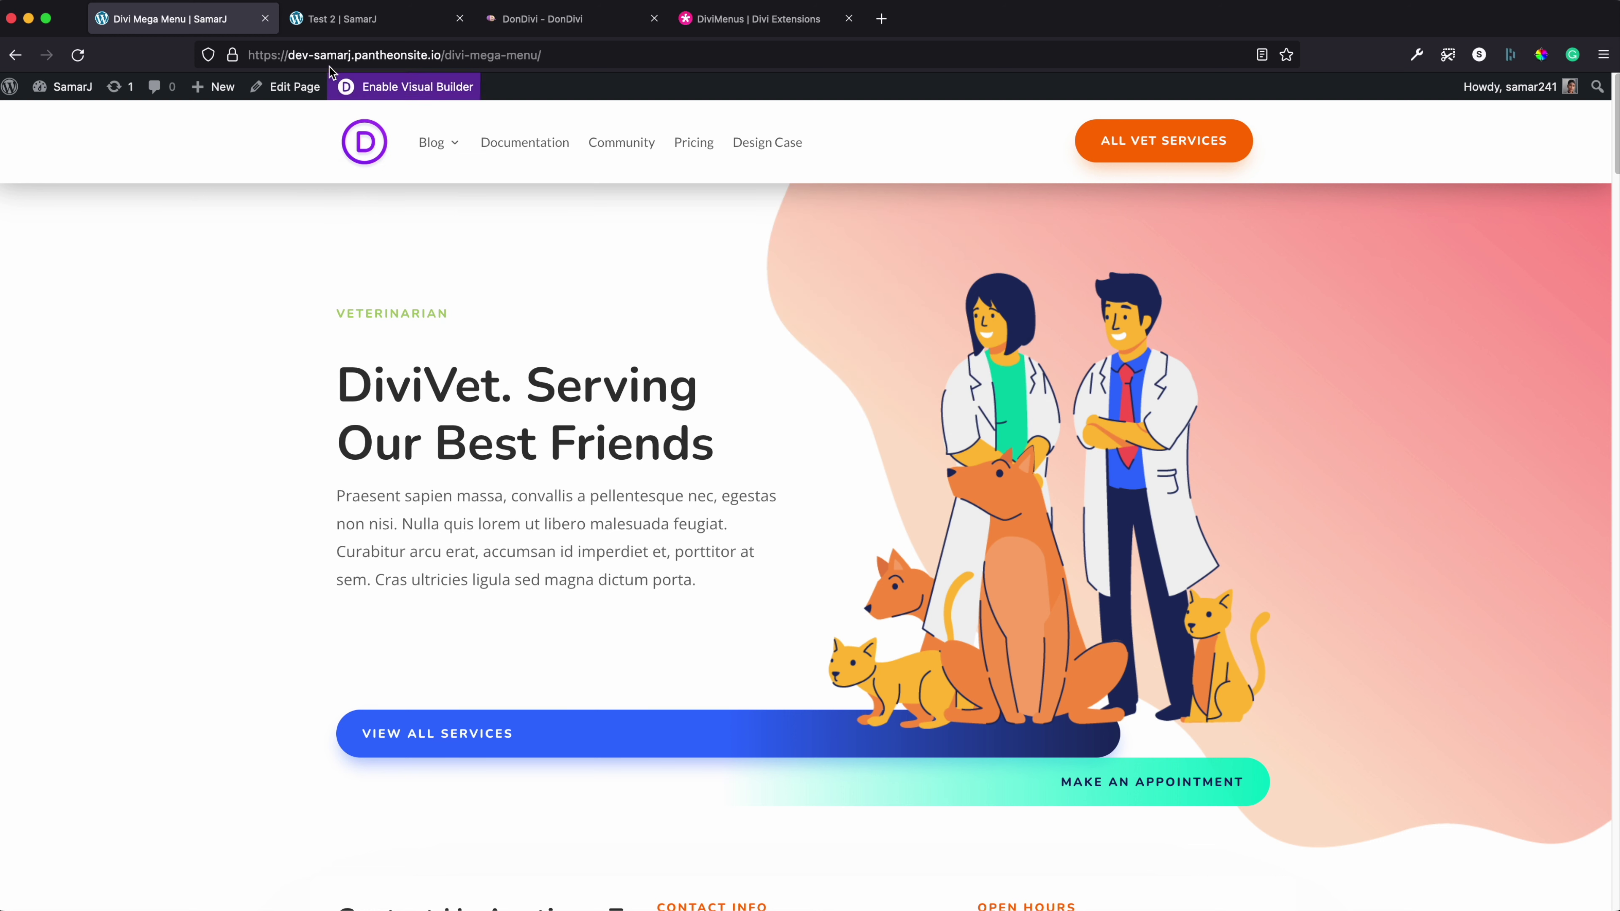
left_click(350, 14)
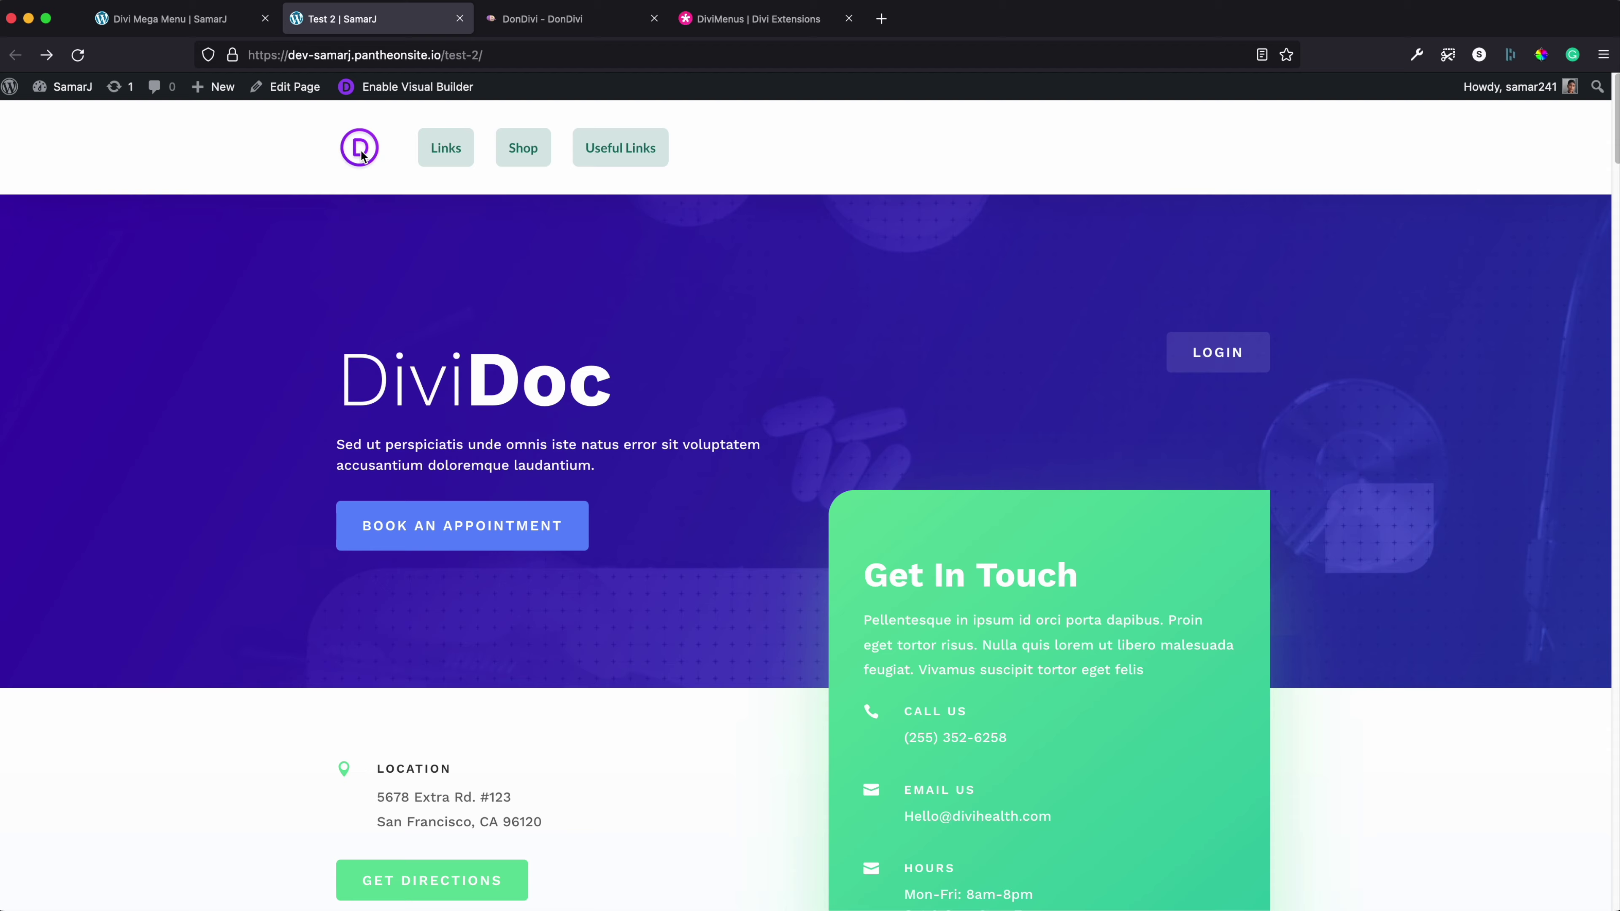
mouse_move(632, 164)
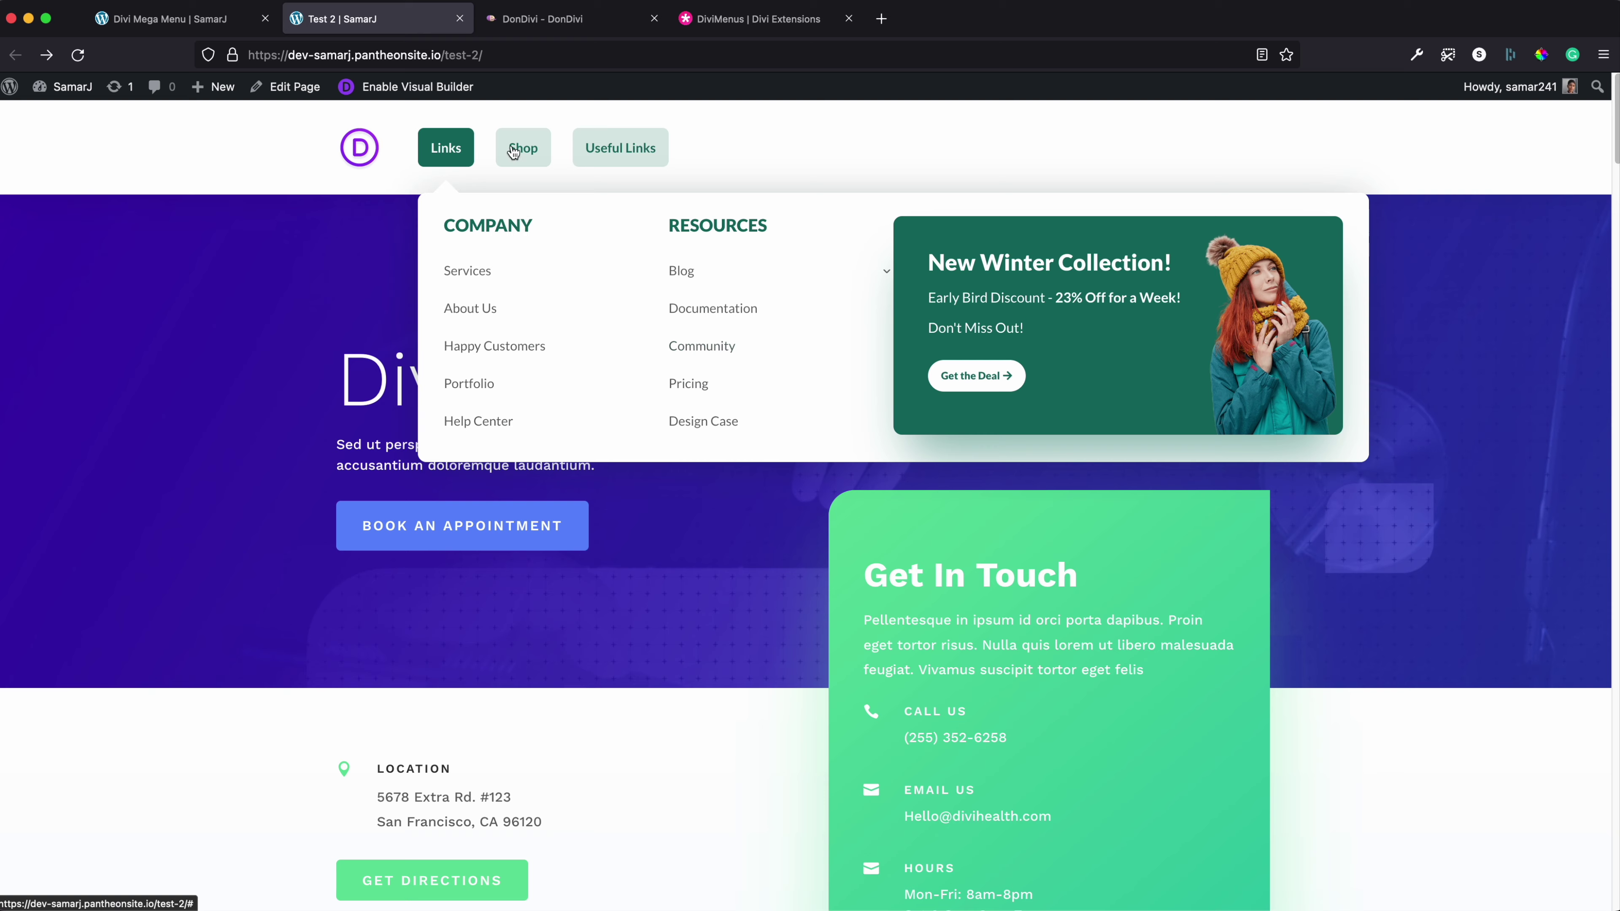
mouse_move(513, 131)
Examine the DiviMenus product page on the Divi Marketplace and the plugin overview on the DonDivi website
left_click(705, 22)
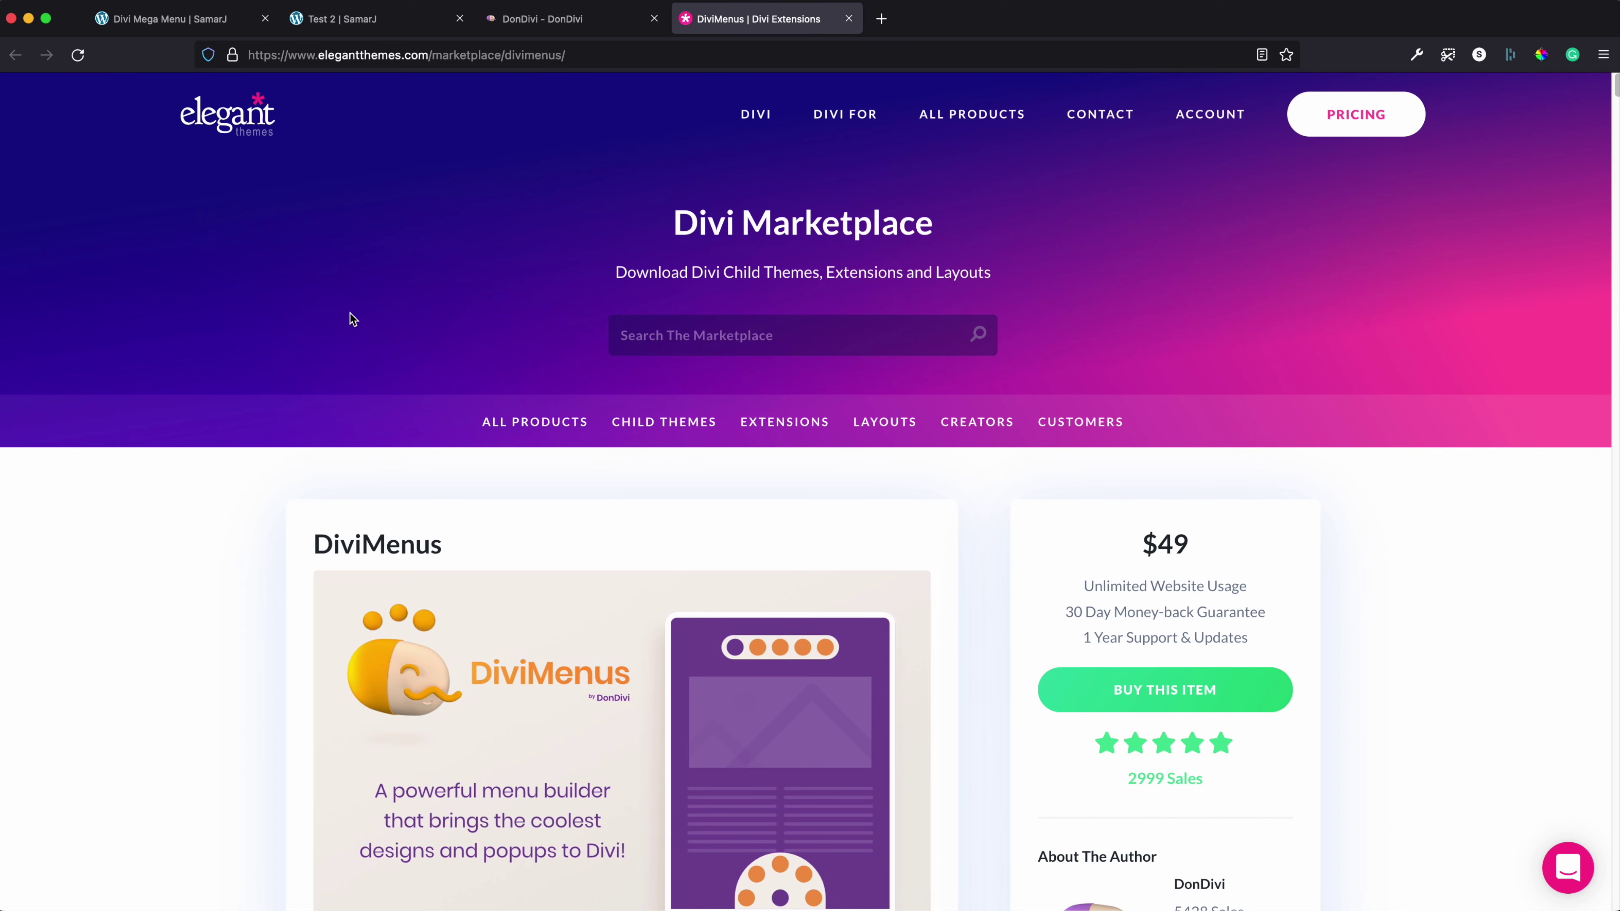
scroll(353, 319, "down", 5)
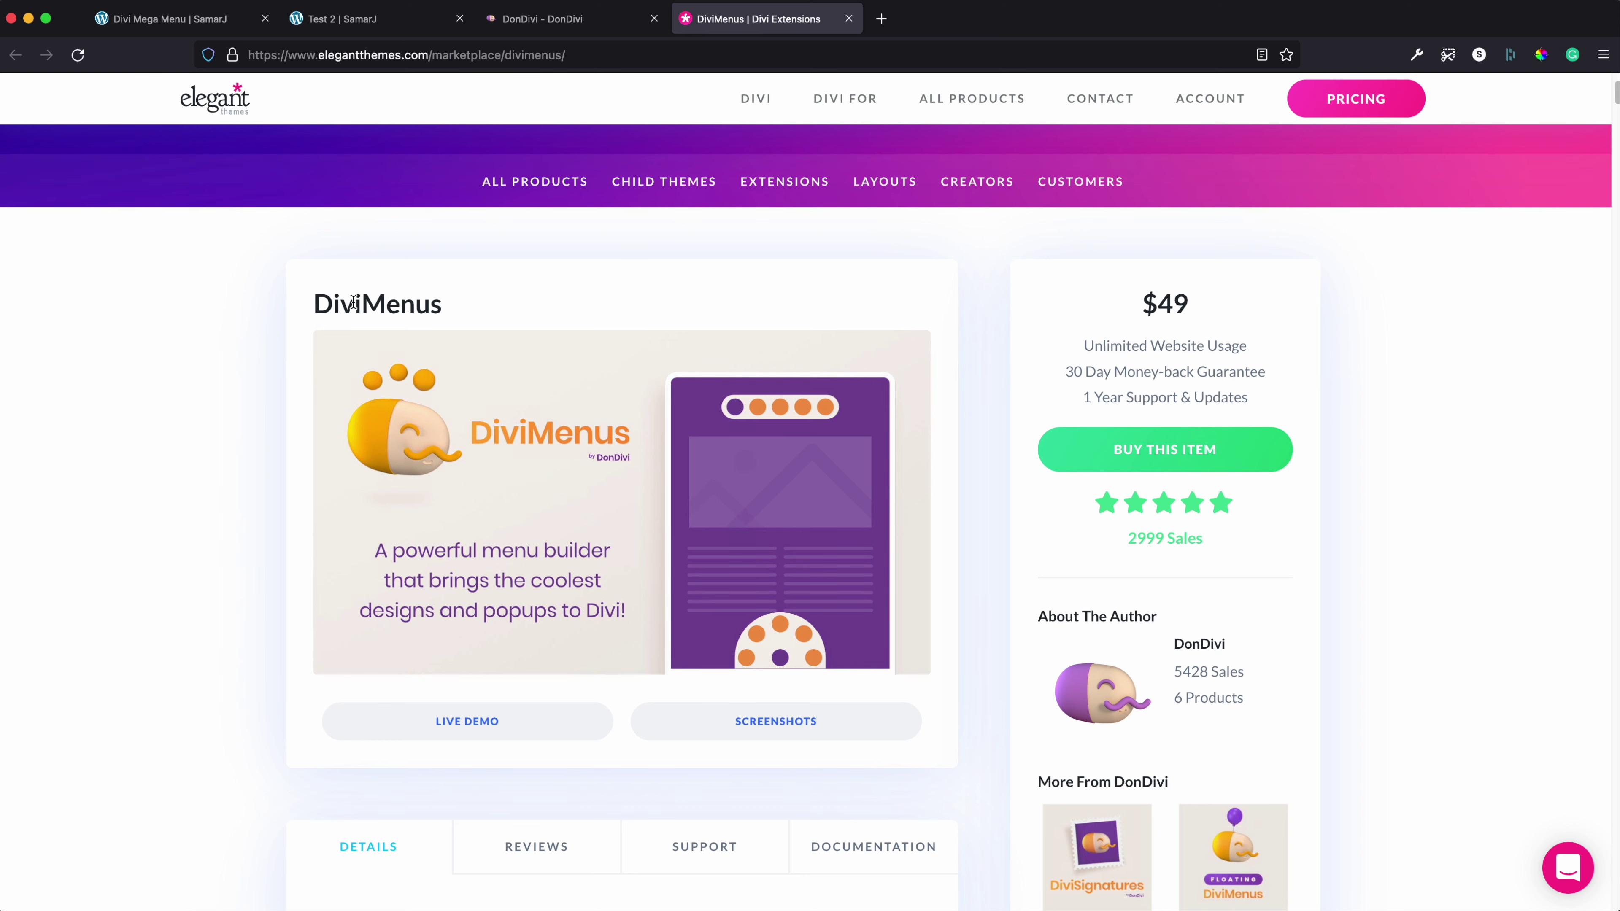
left_click(593, 24)
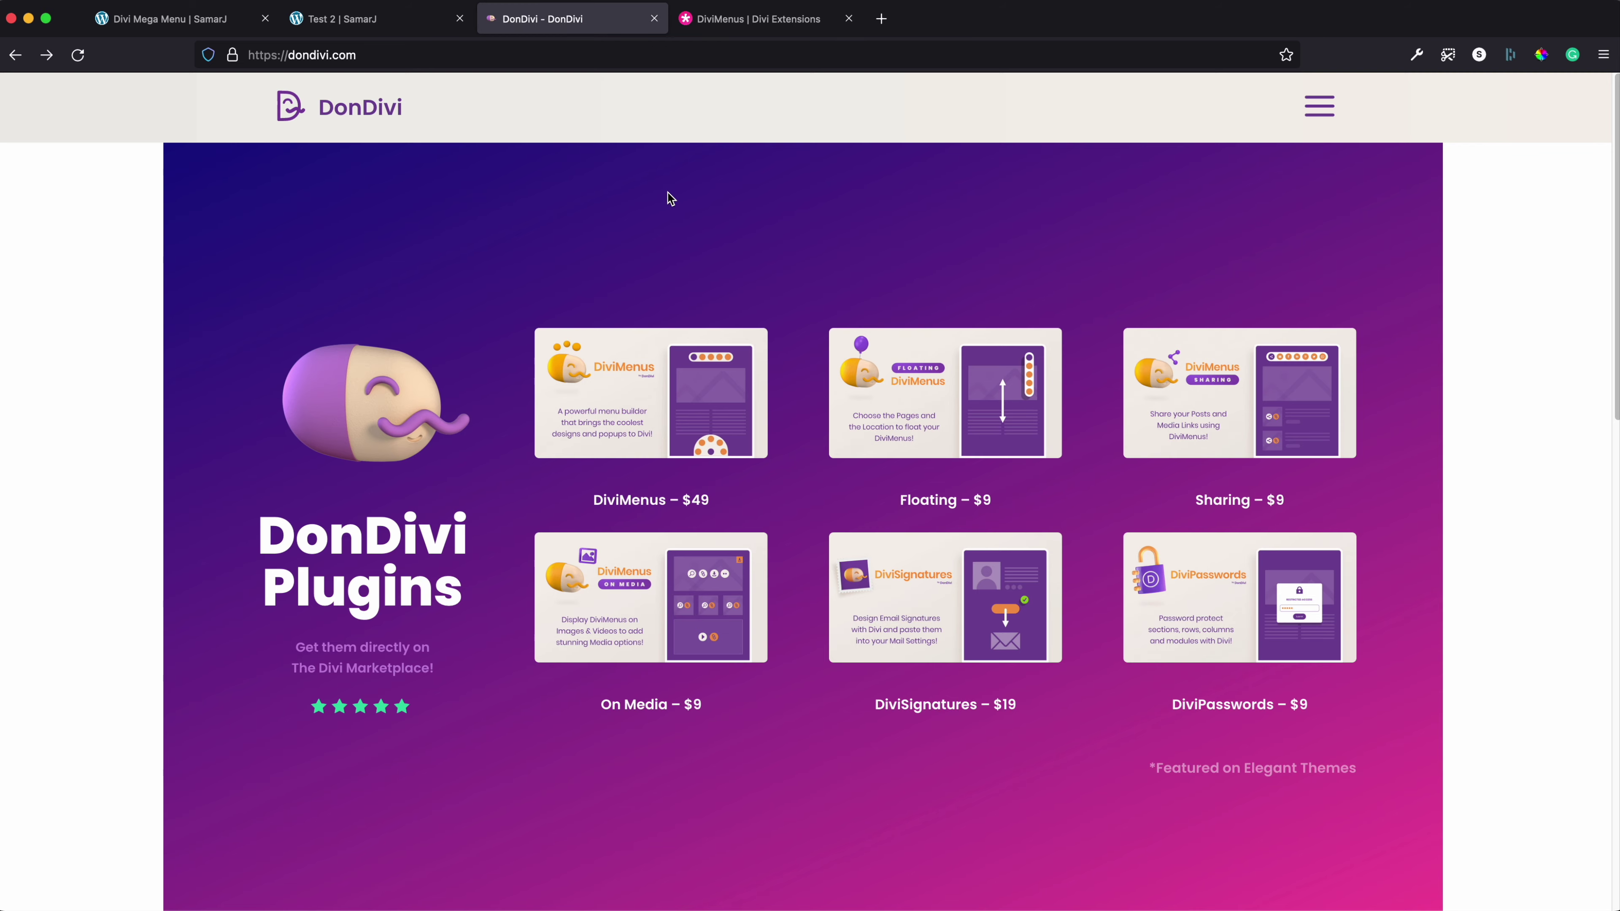
left_click(1306, 106)
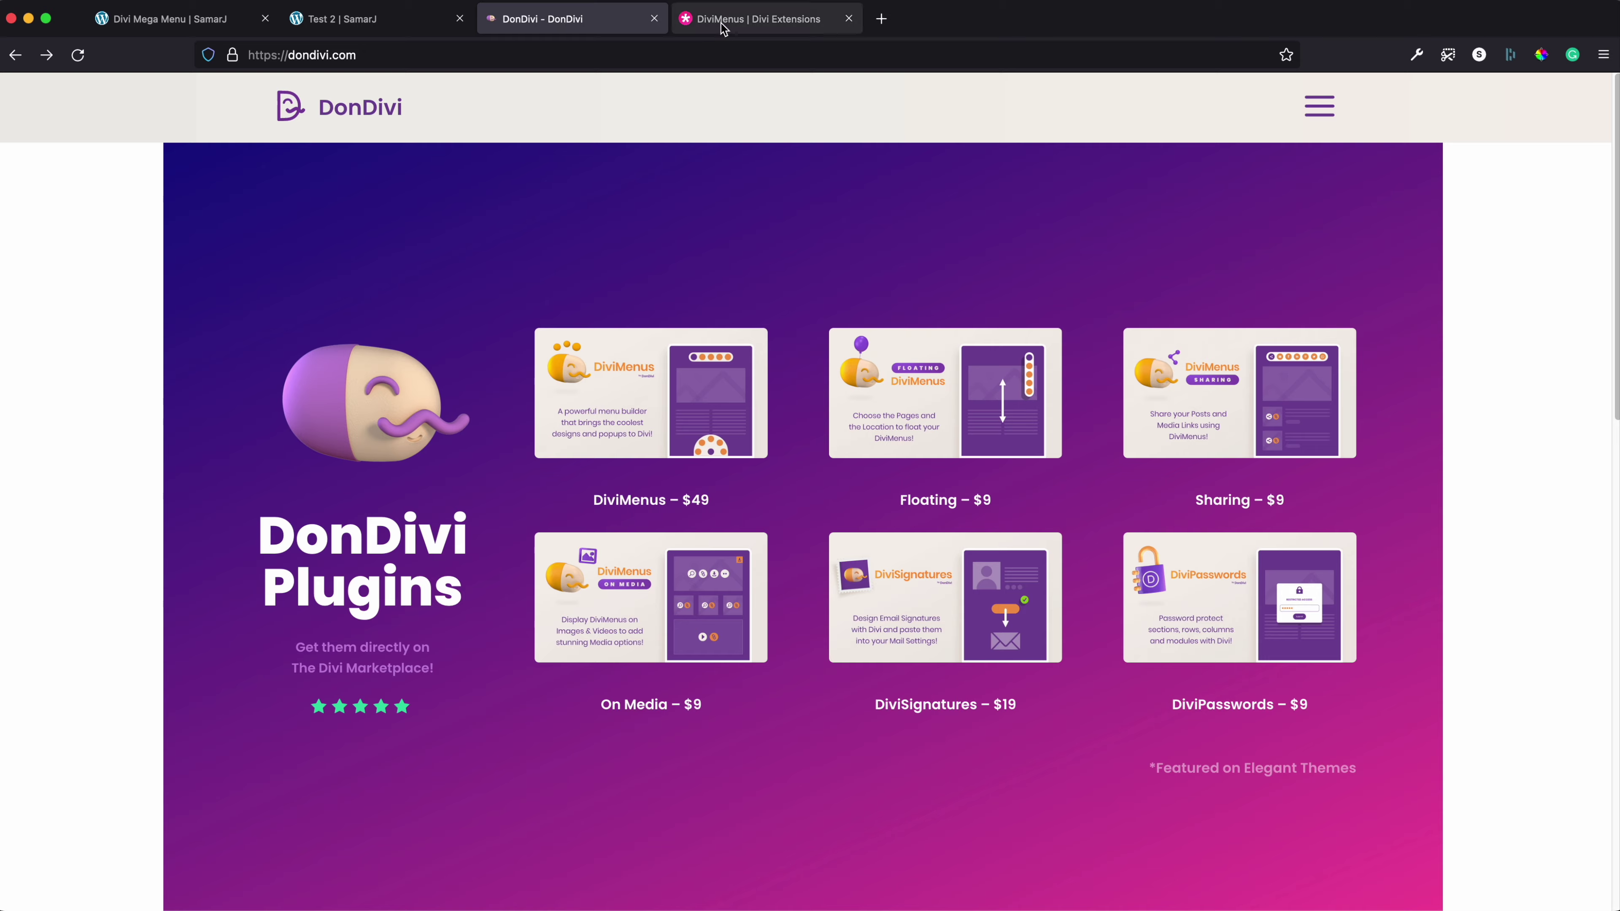
left_click(759, 19)
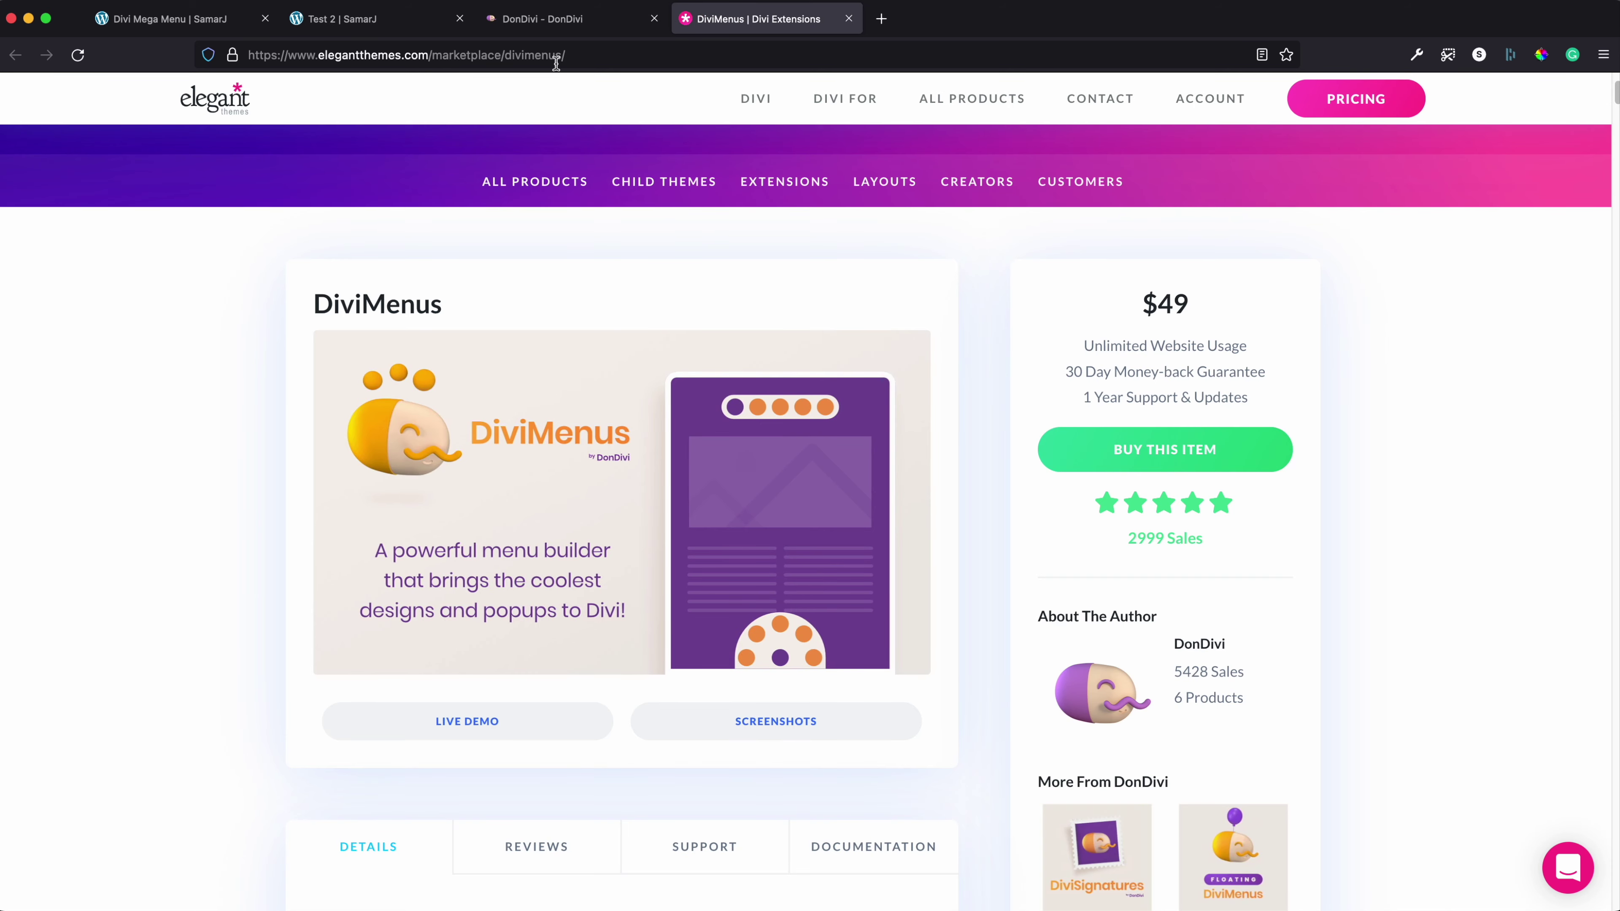
left_click(539, 19)
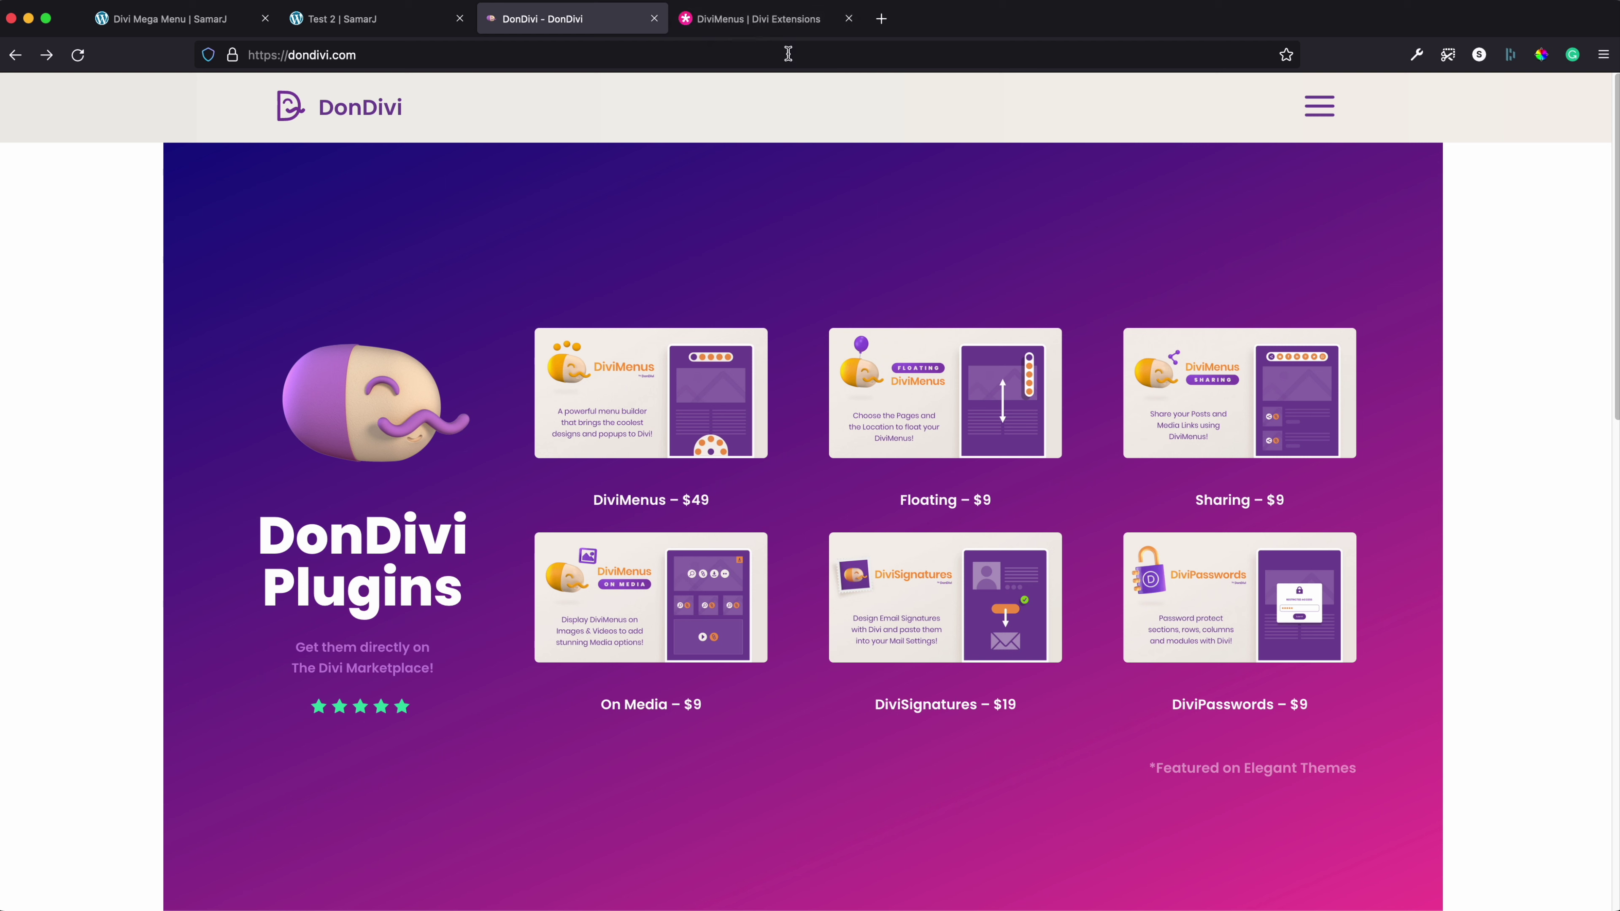
left_click(786, 27)
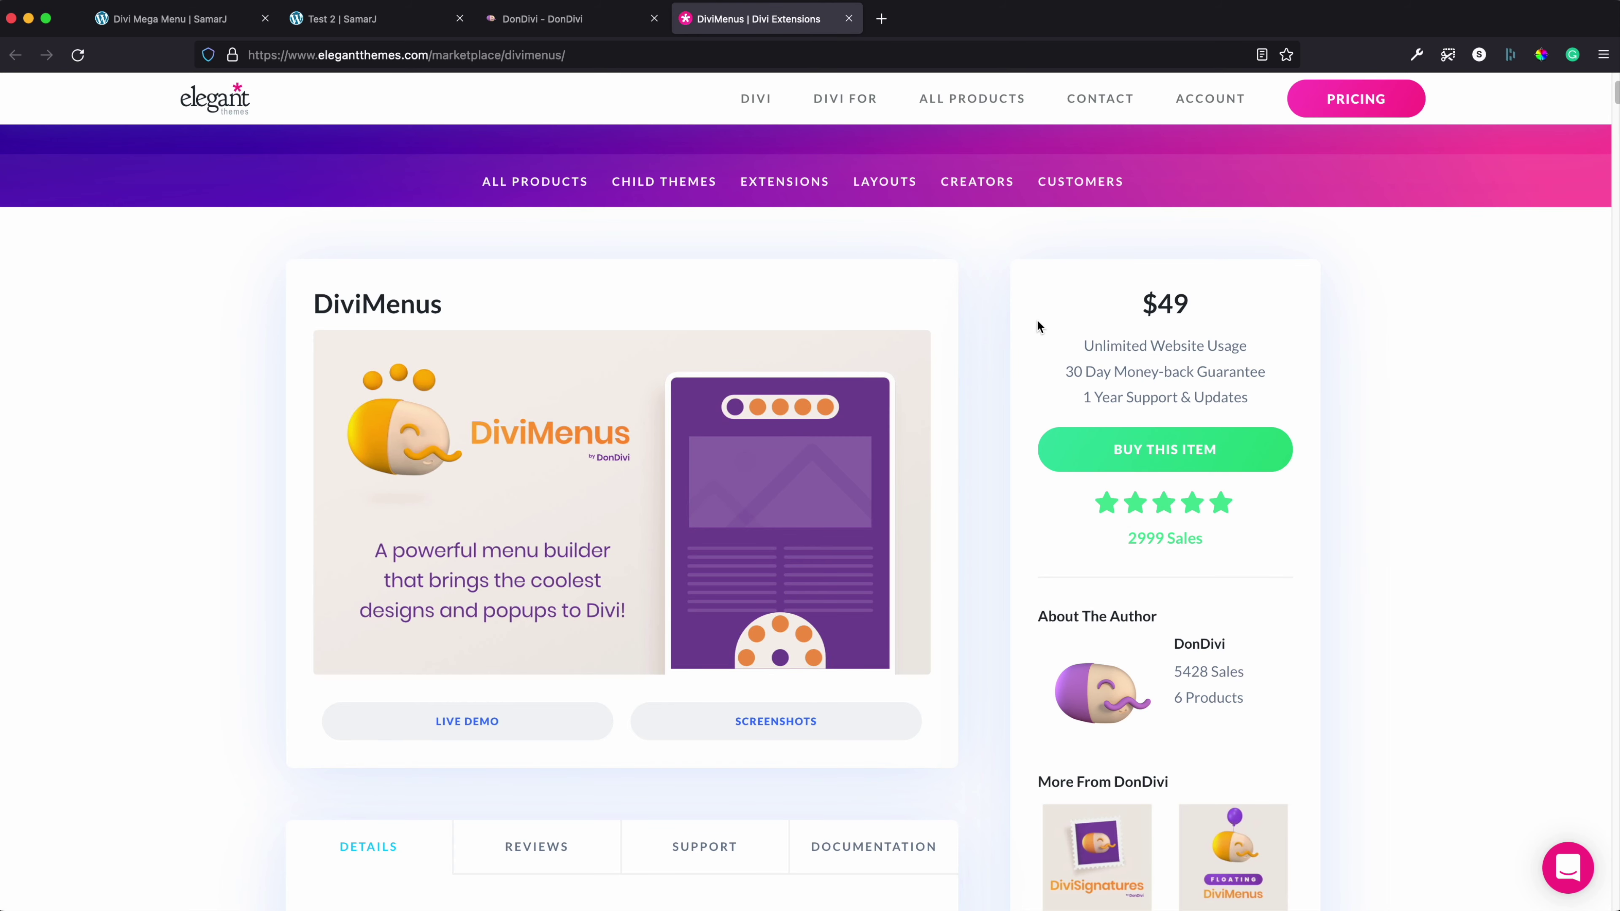
left_click(632, 19)
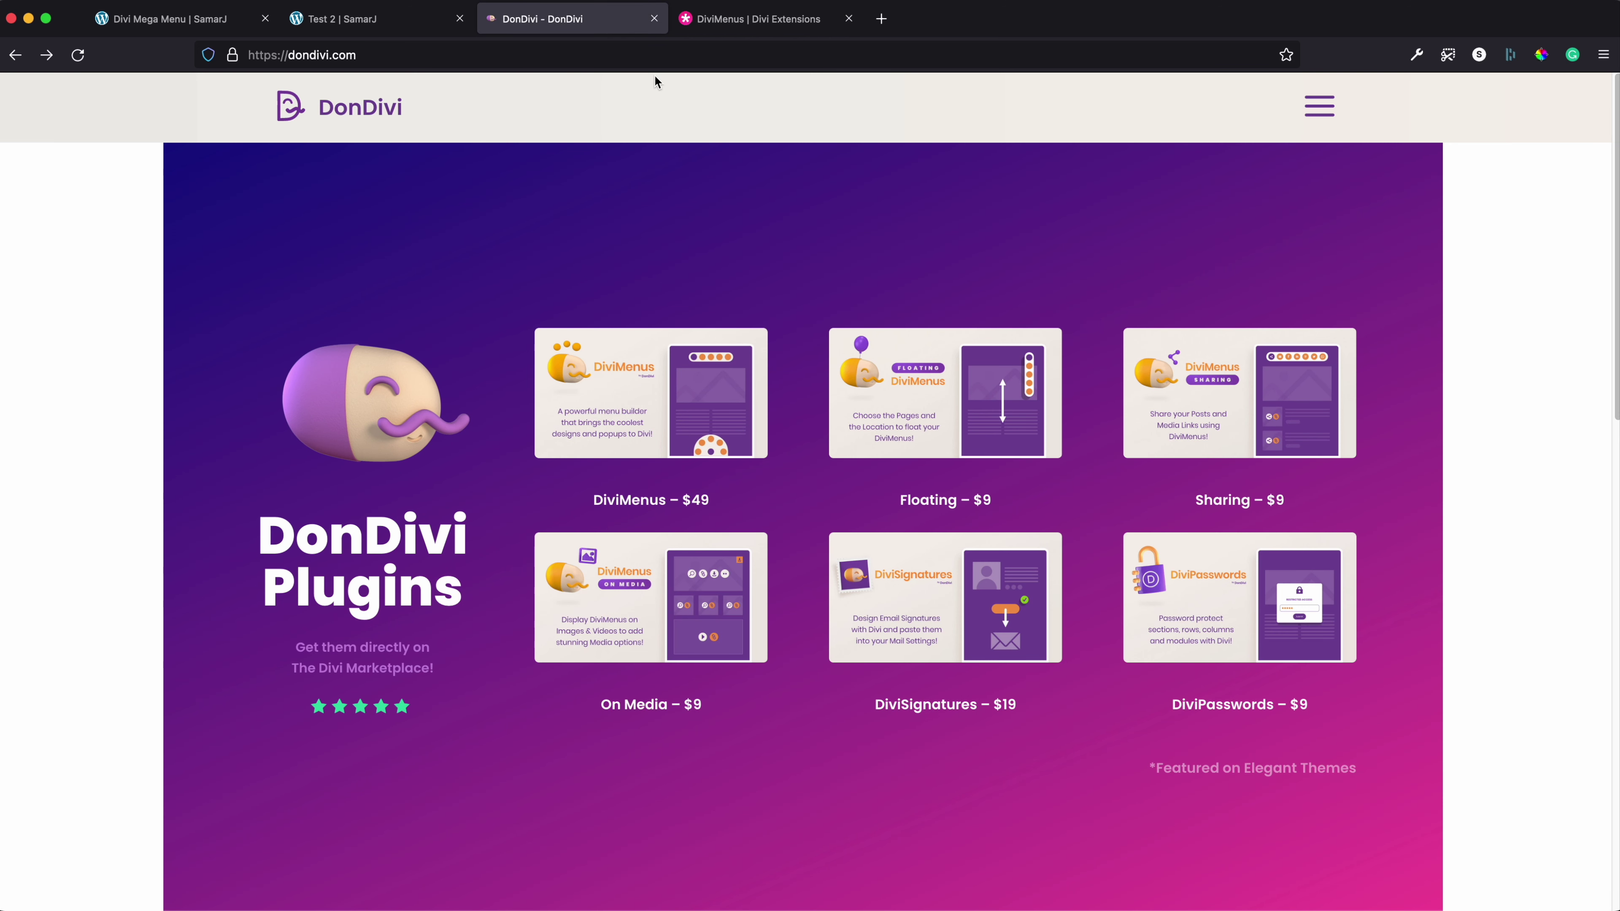
left_click(1321, 109)
left_click(722, 19)
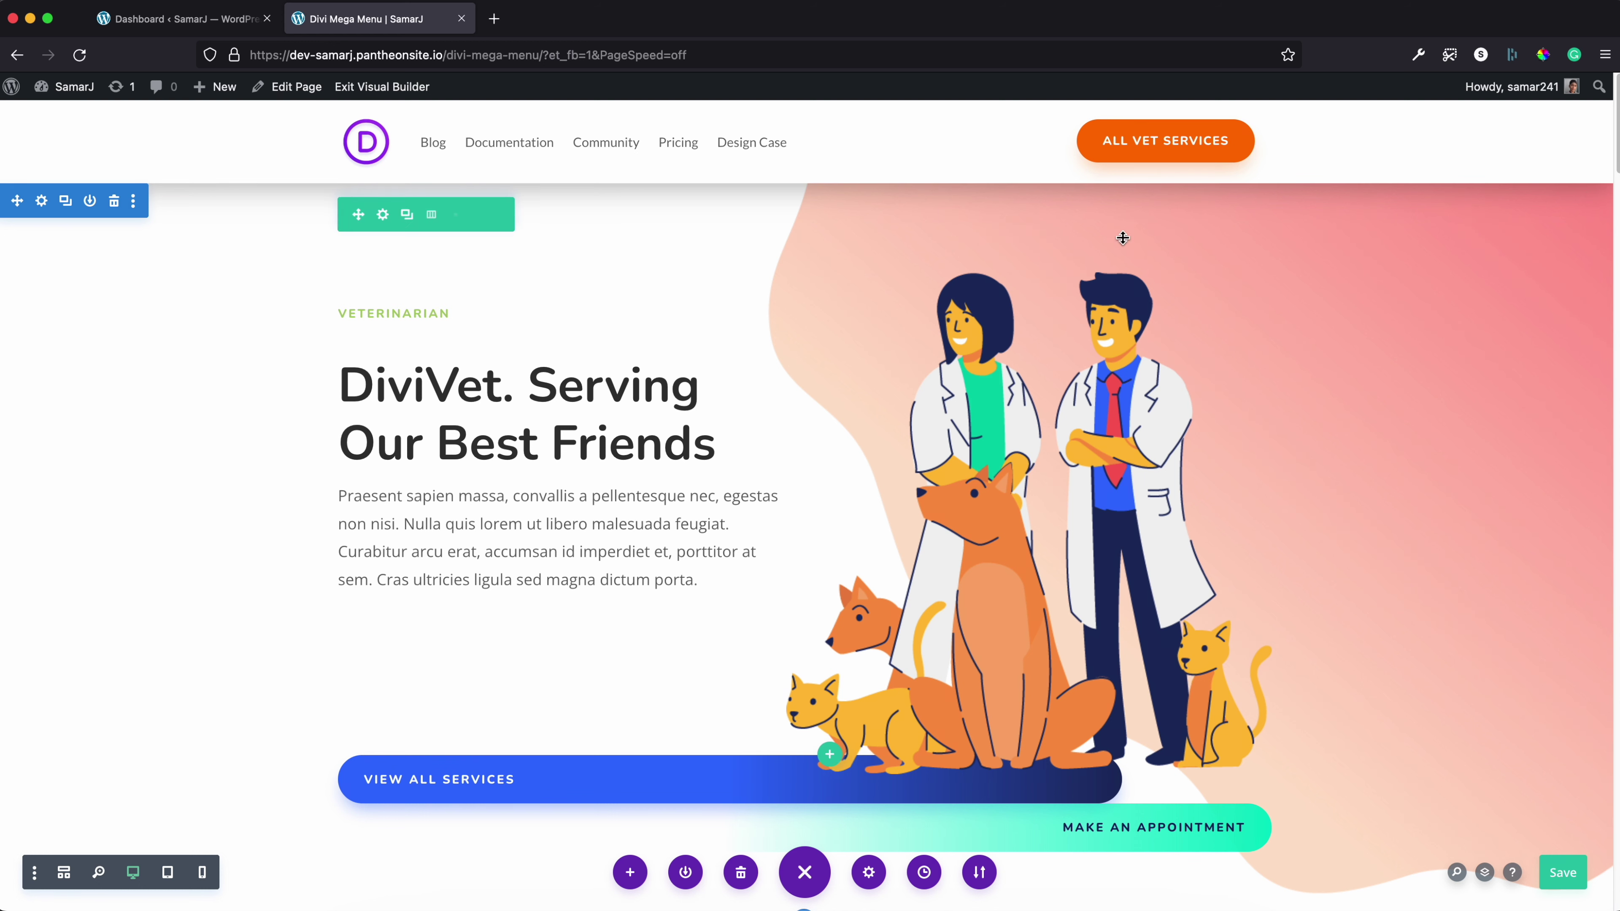
Open the menu management page from the WordPress dashboard
left_click(221, 31)
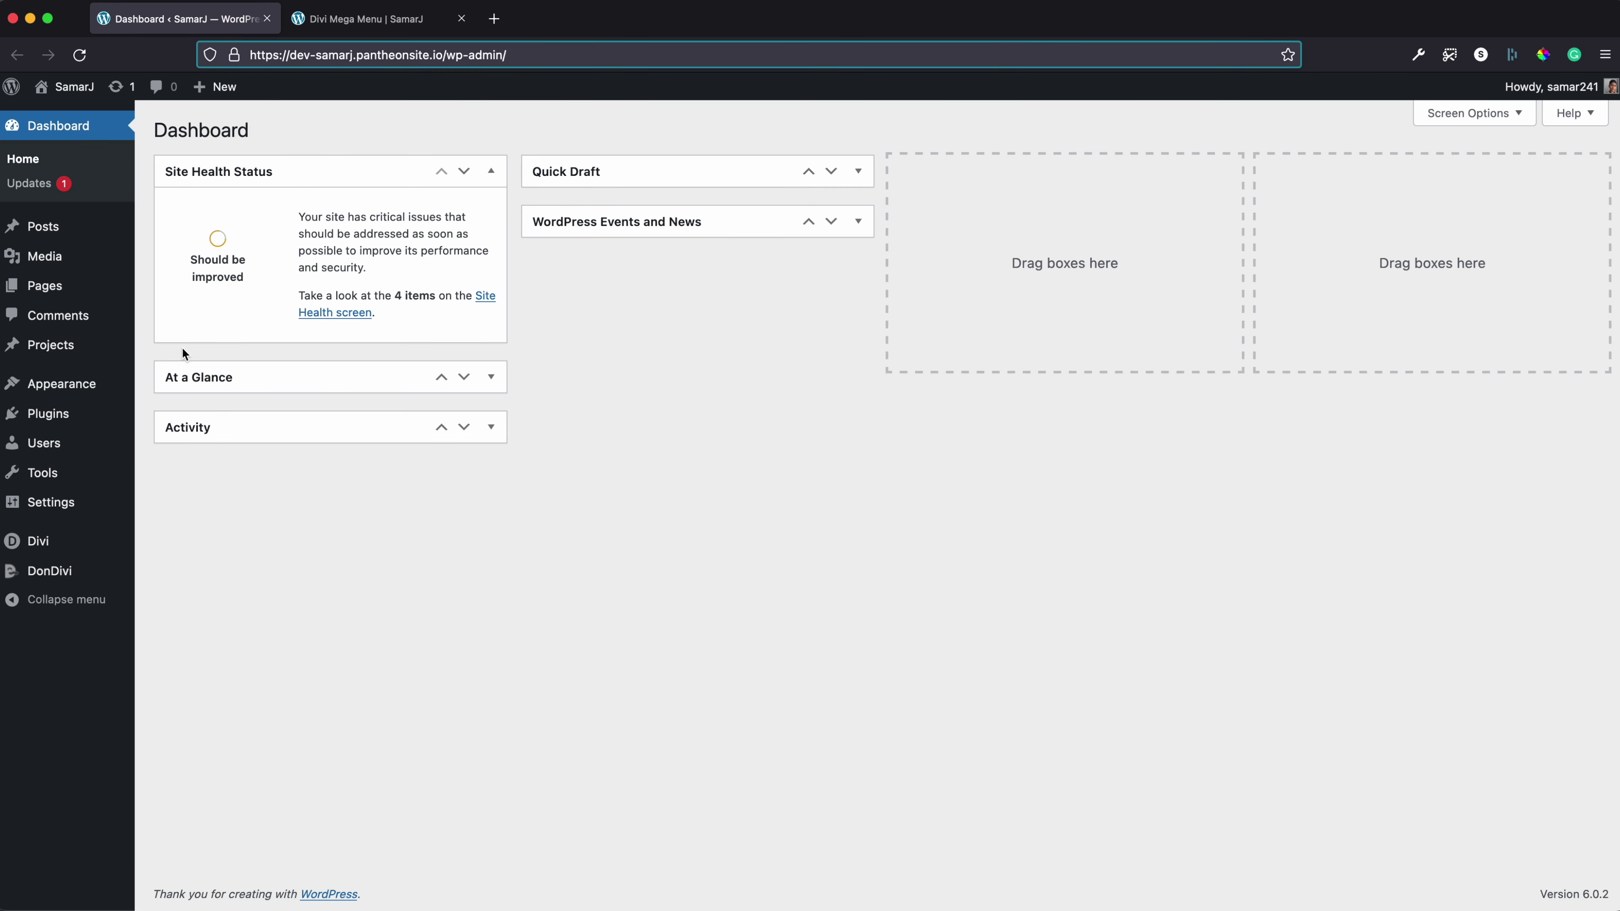
mouse_move(95, 383)
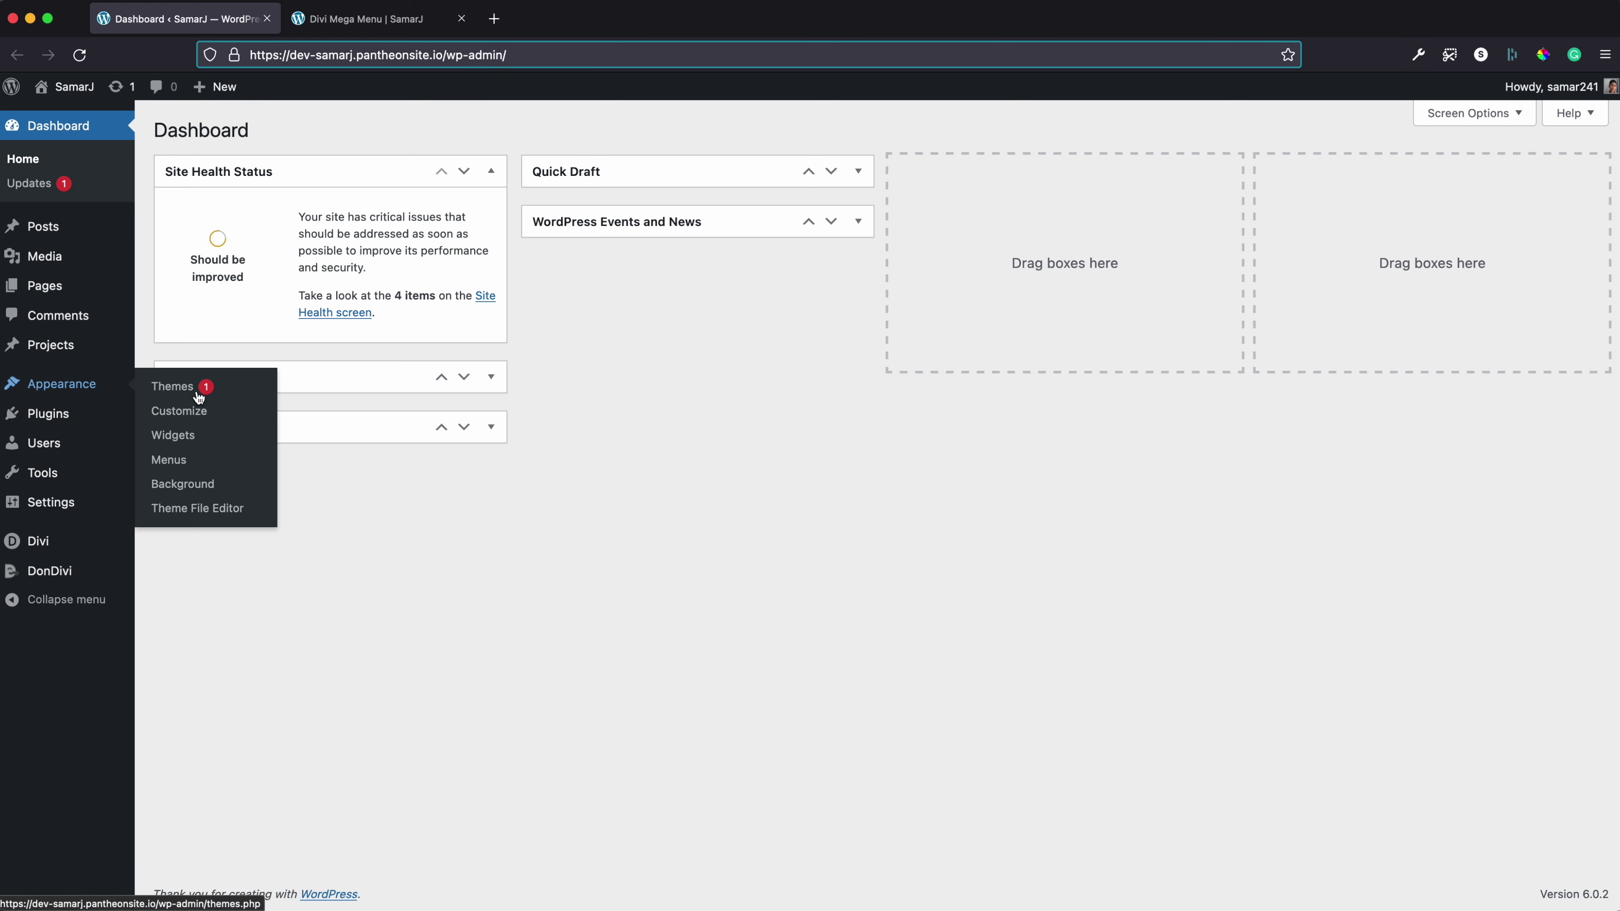
left_click(246, 457)
Check which menu is assigned in the content settings of the Divi Mega Menu page's header menu module
left_click(373, 31)
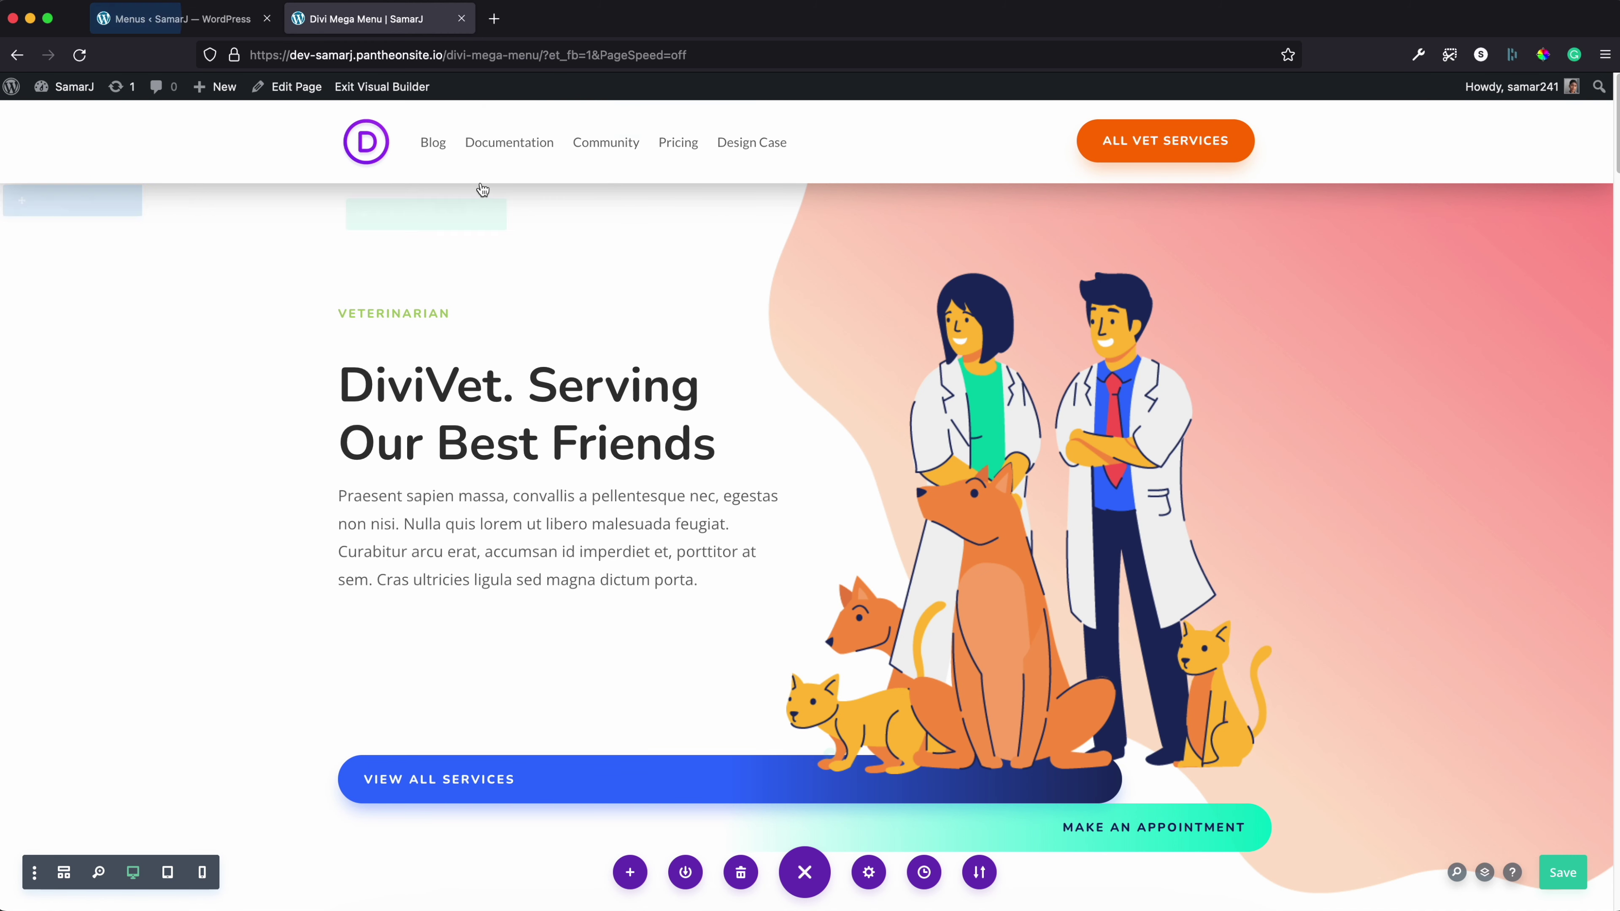
mouse_move(683, 159)
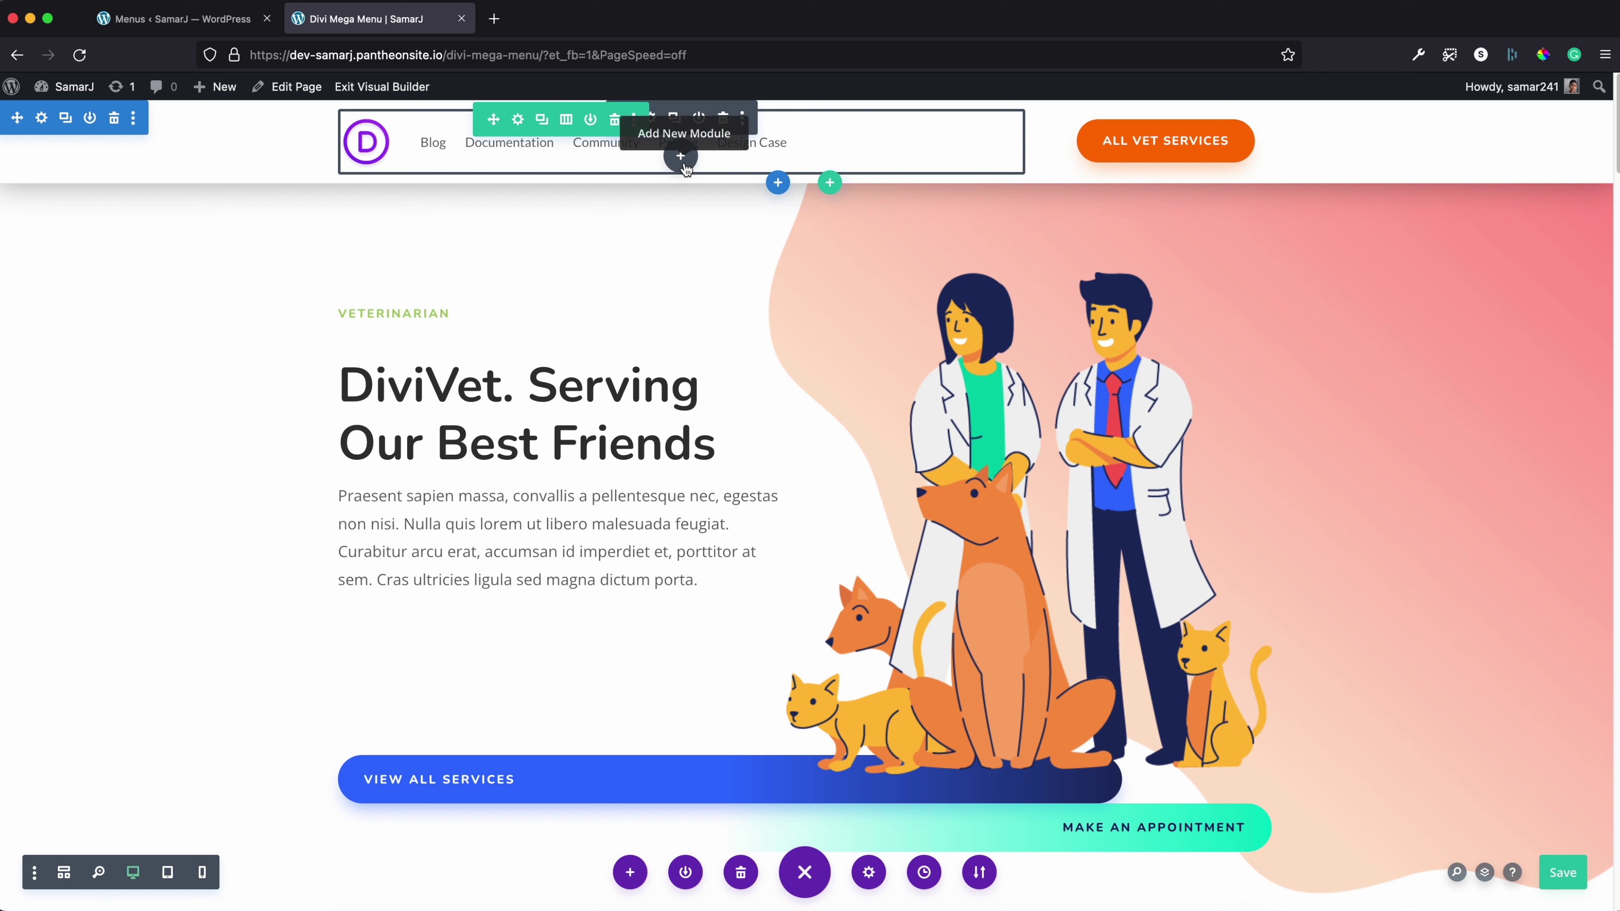
left_click(651, 128)
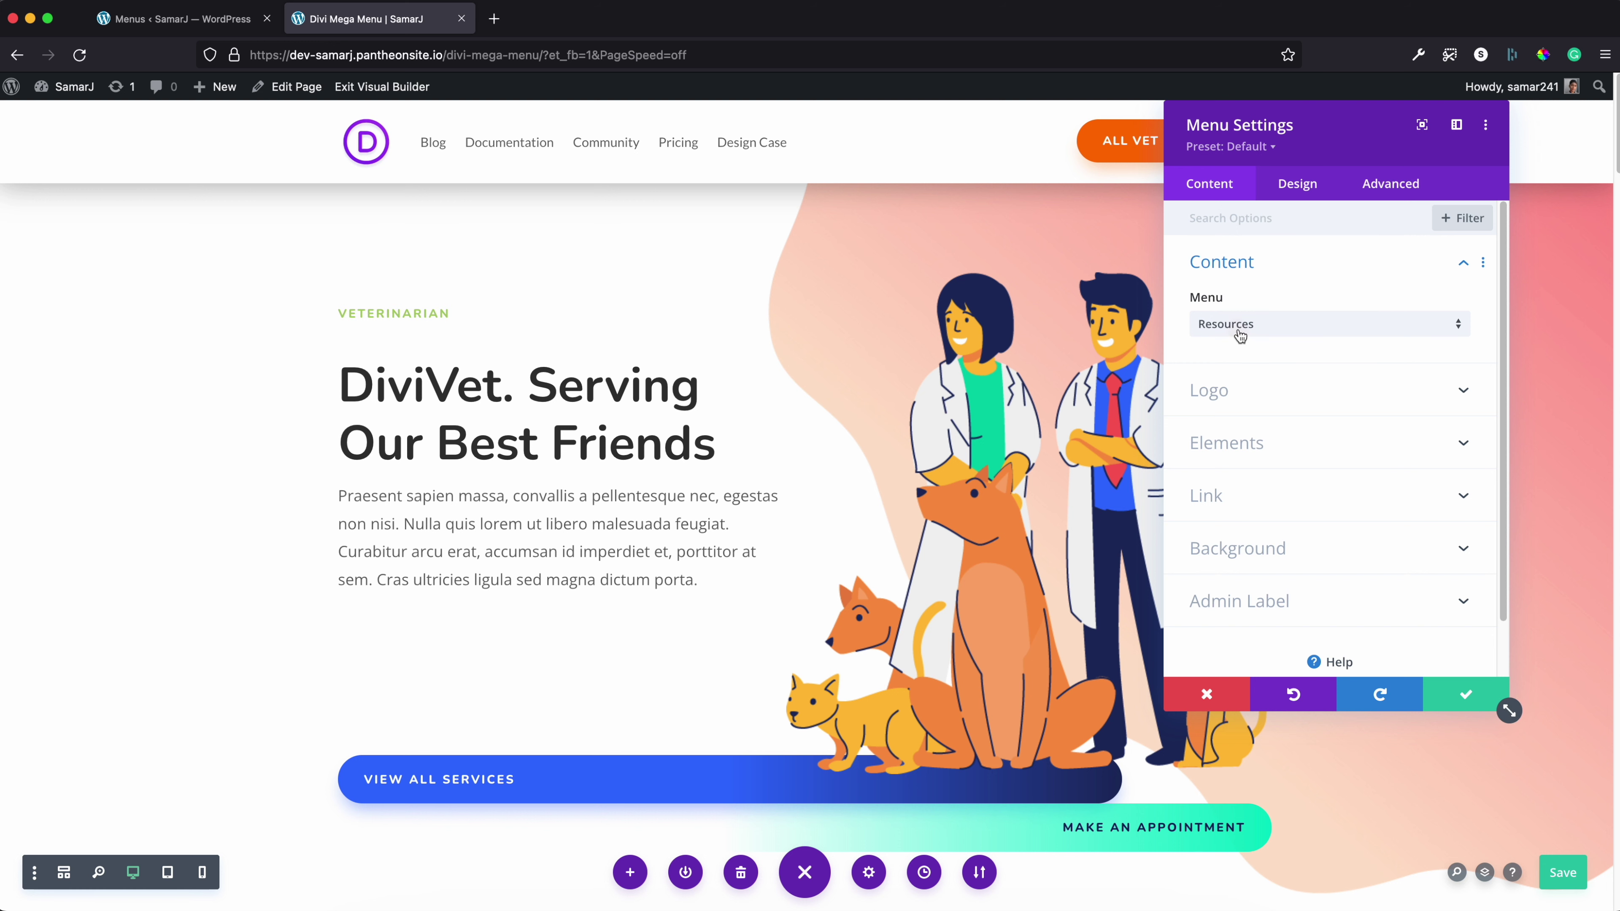
left_click(1241, 331)
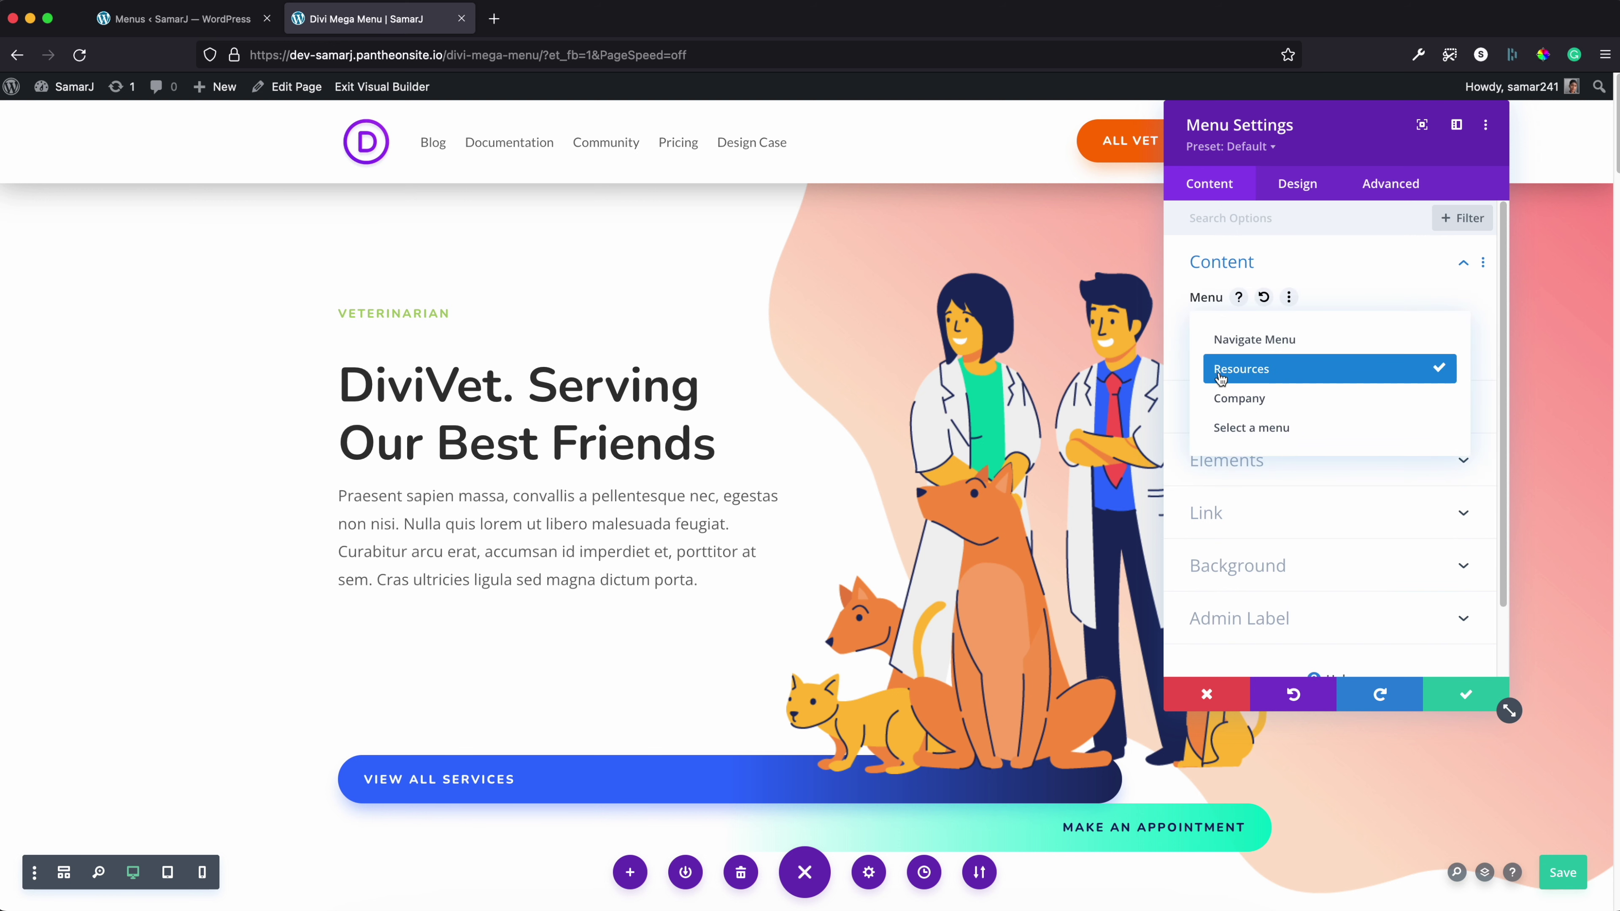
left_click(1220, 378)
Load the Resources menu for editing in the WordPress menu editor
left_click(137, 23)
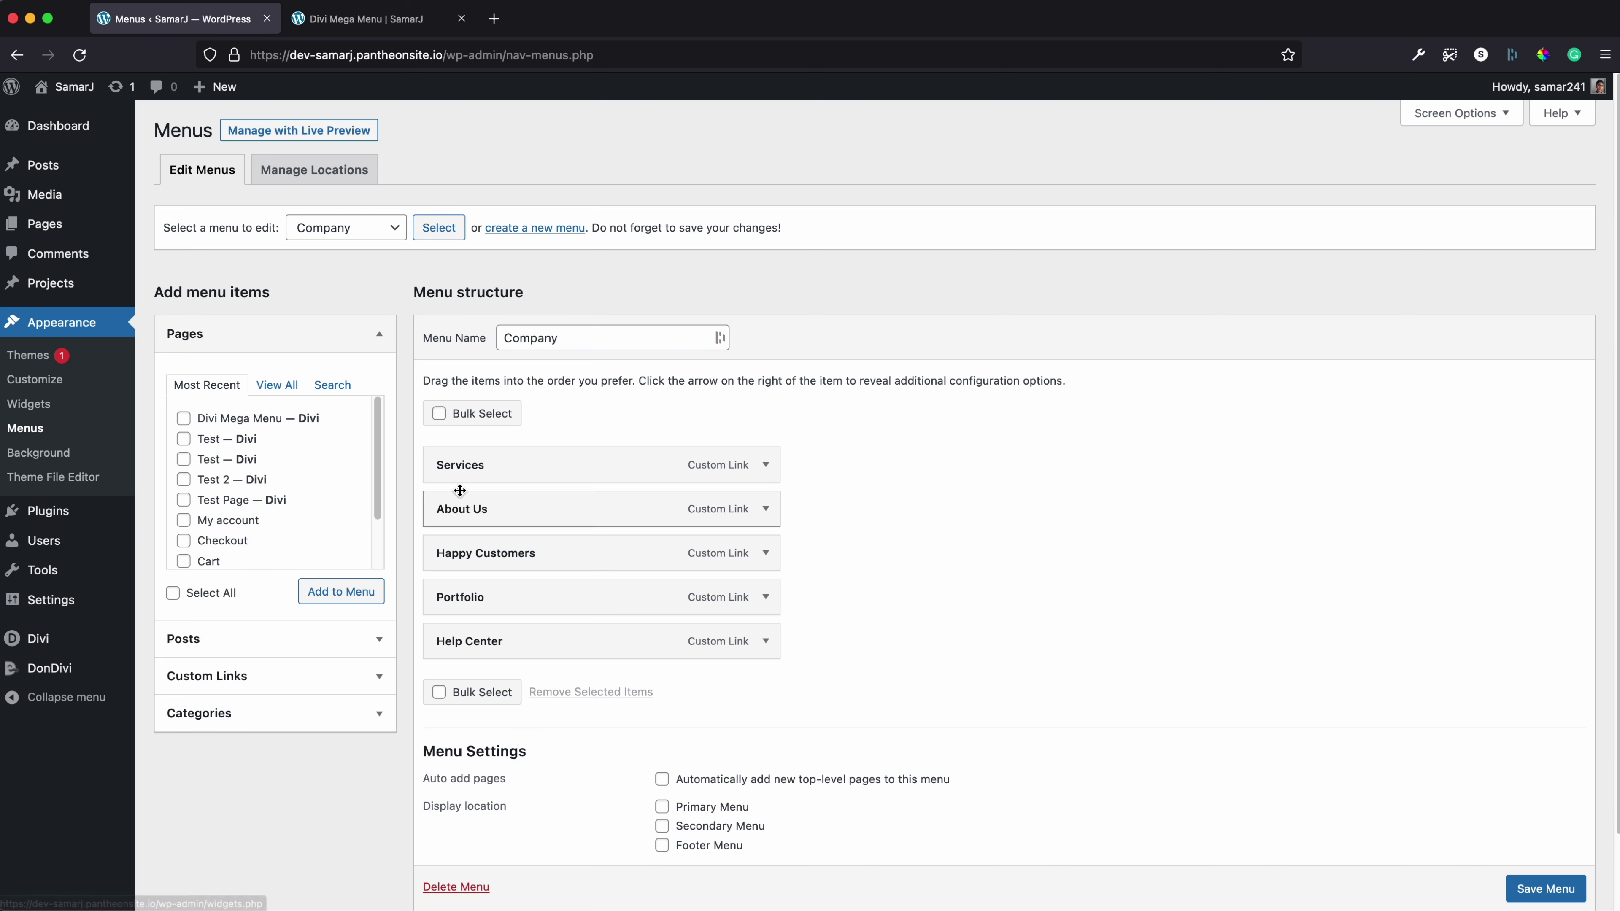
left_click(307, 237)
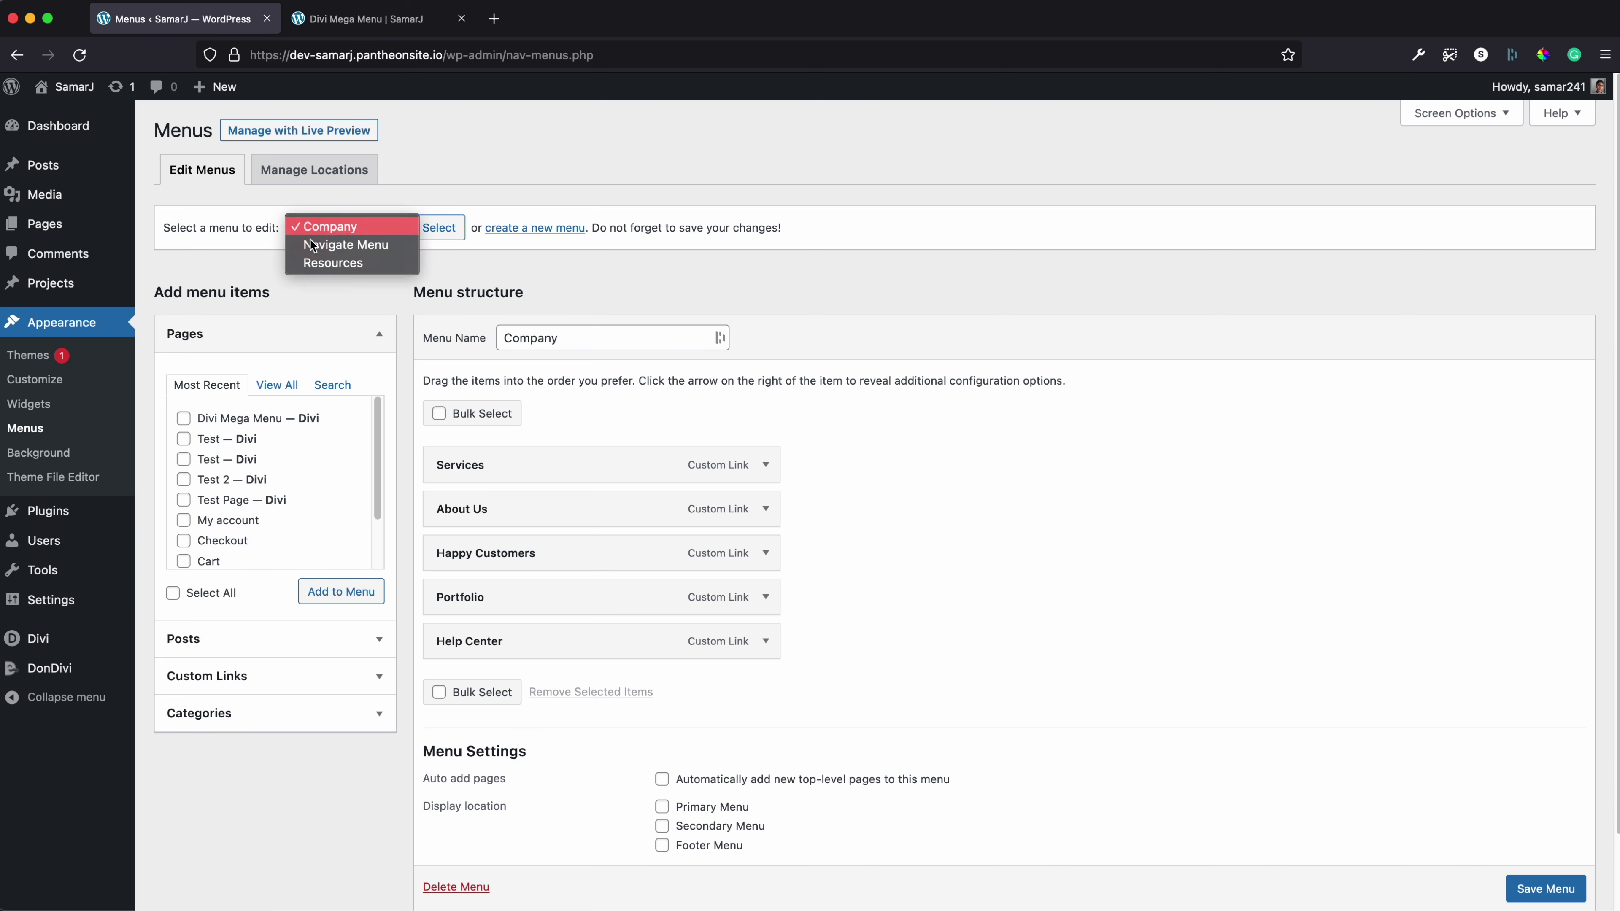
left_click(327, 259)
left_click(438, 227)
scroll(669, 246, "down", 2)
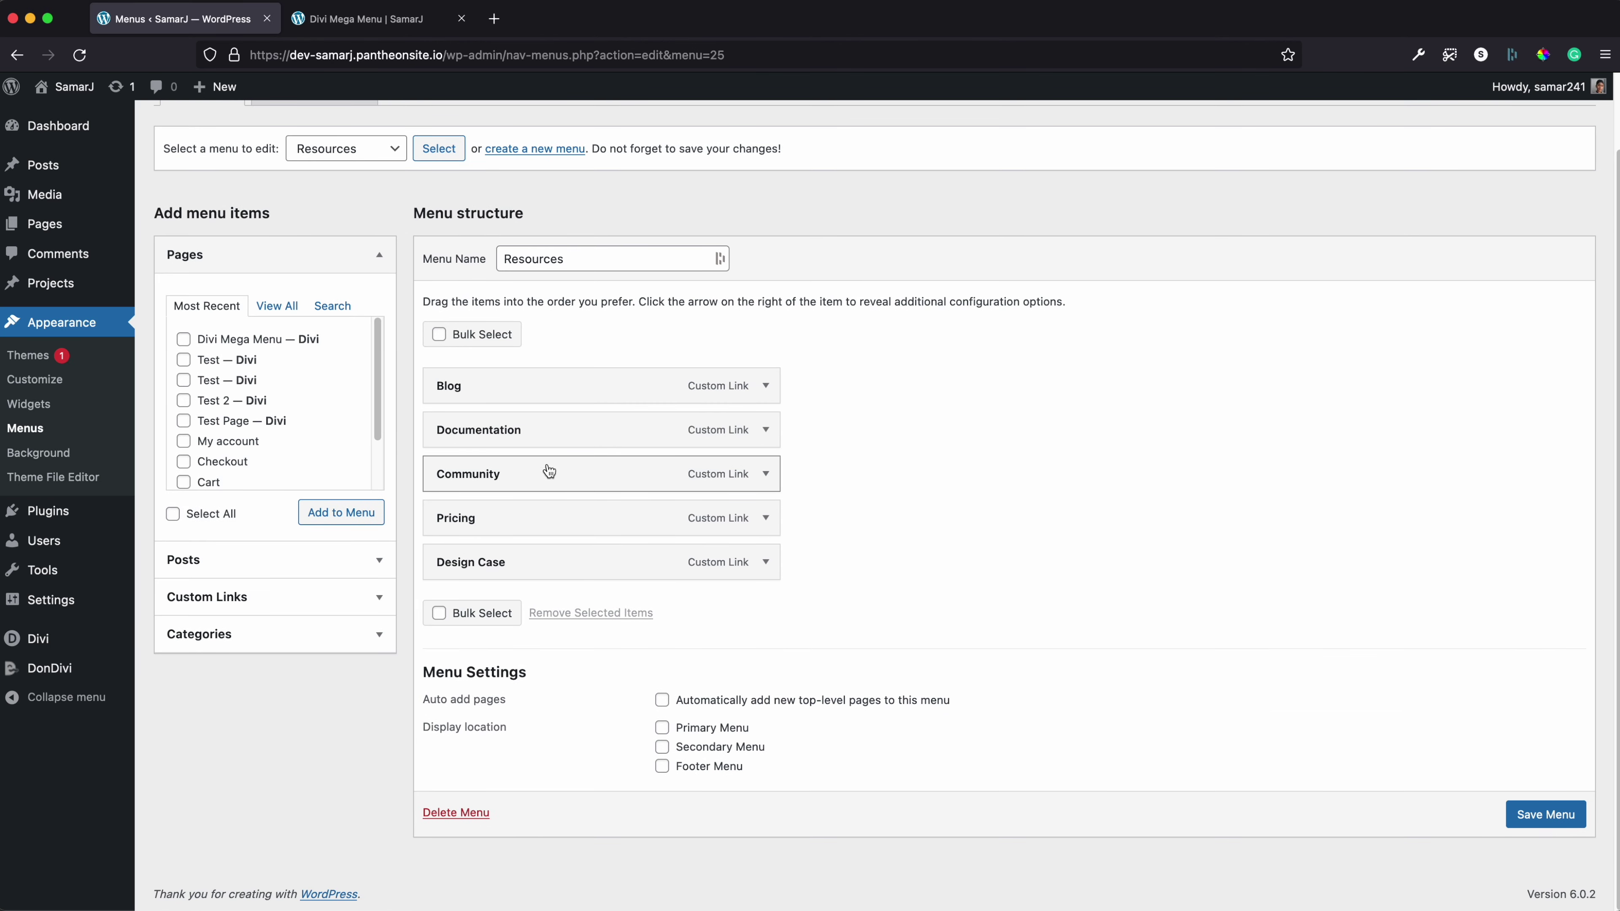
Expand the Blog menu item's settings and enable the CSS Classes advanced menu property for this screen
left_click(768, 389)
left_click(766, 386)
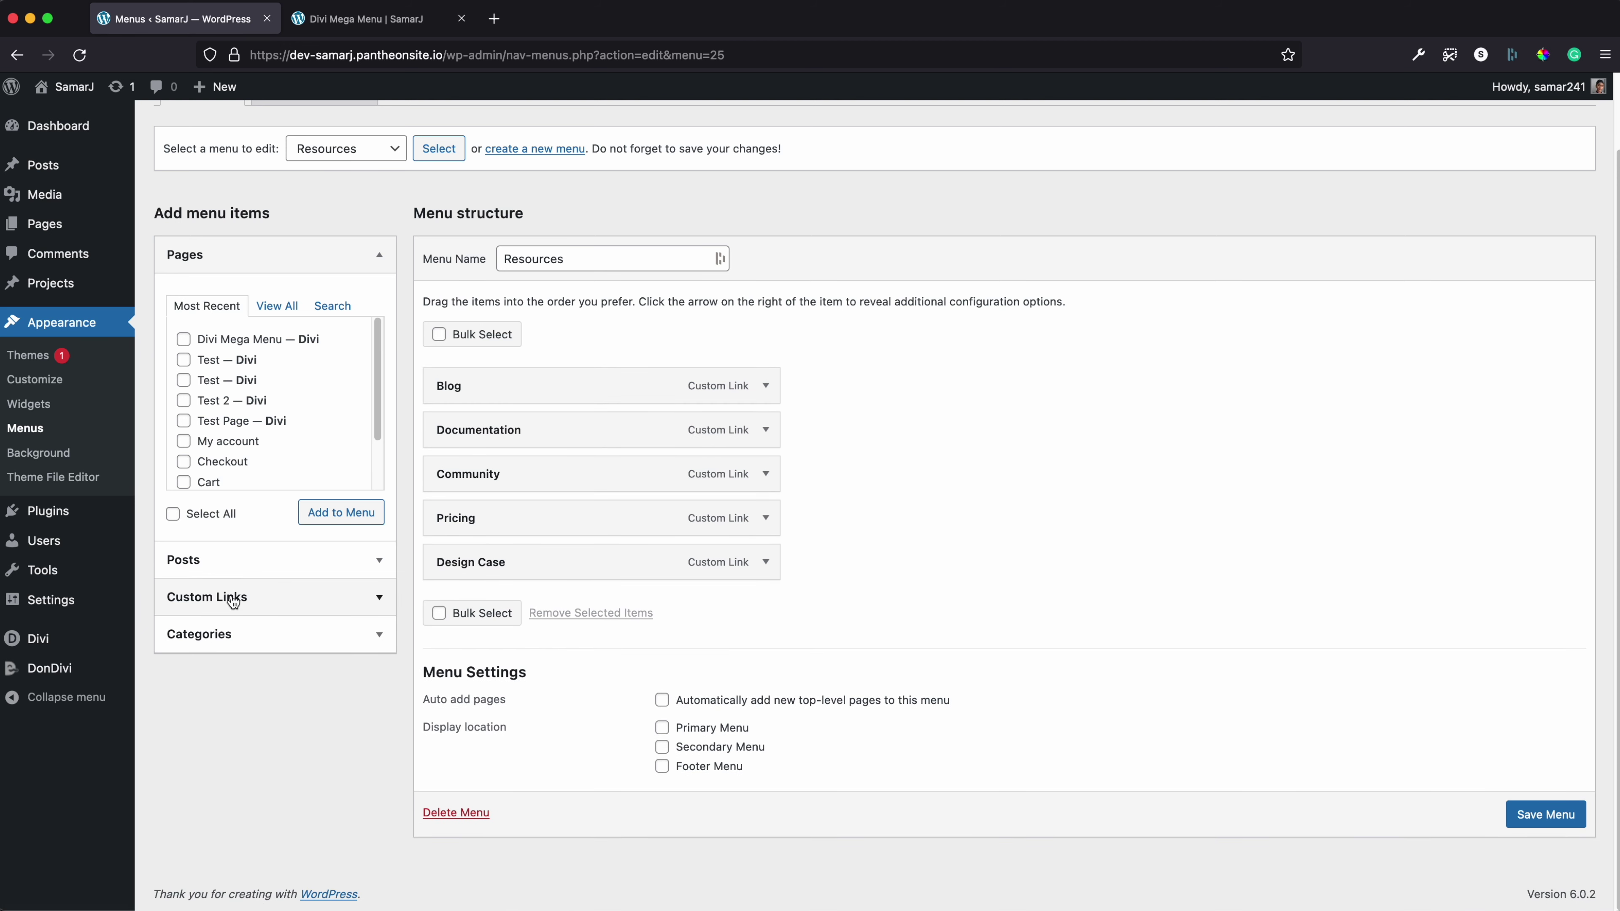
left_click(766, 388)
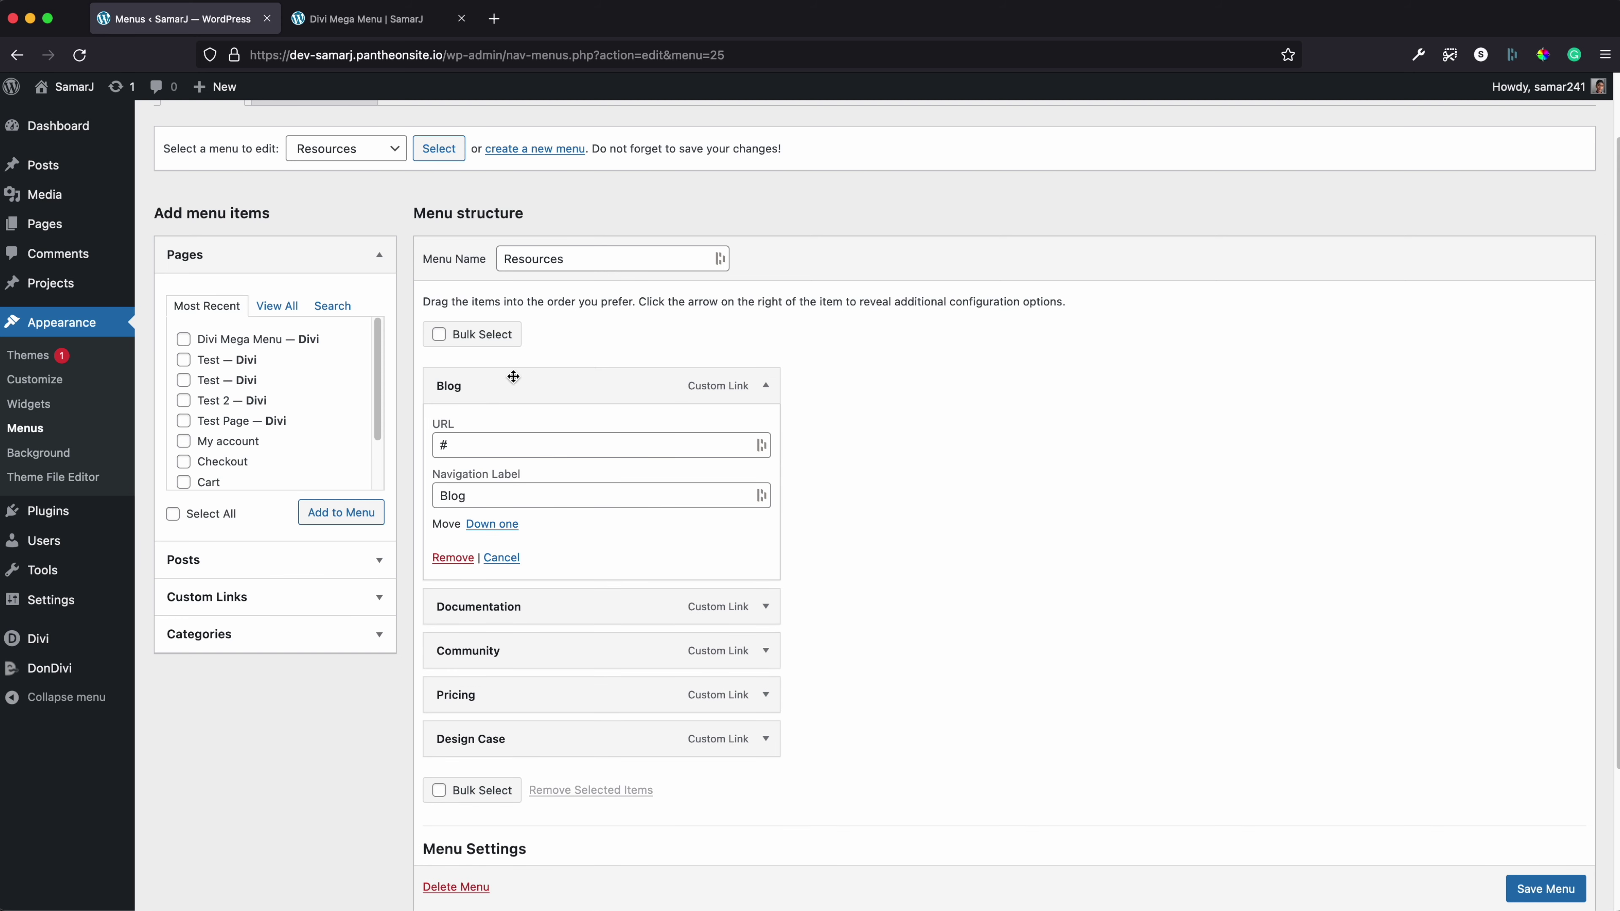
scroll(574, 336, "up", 2)
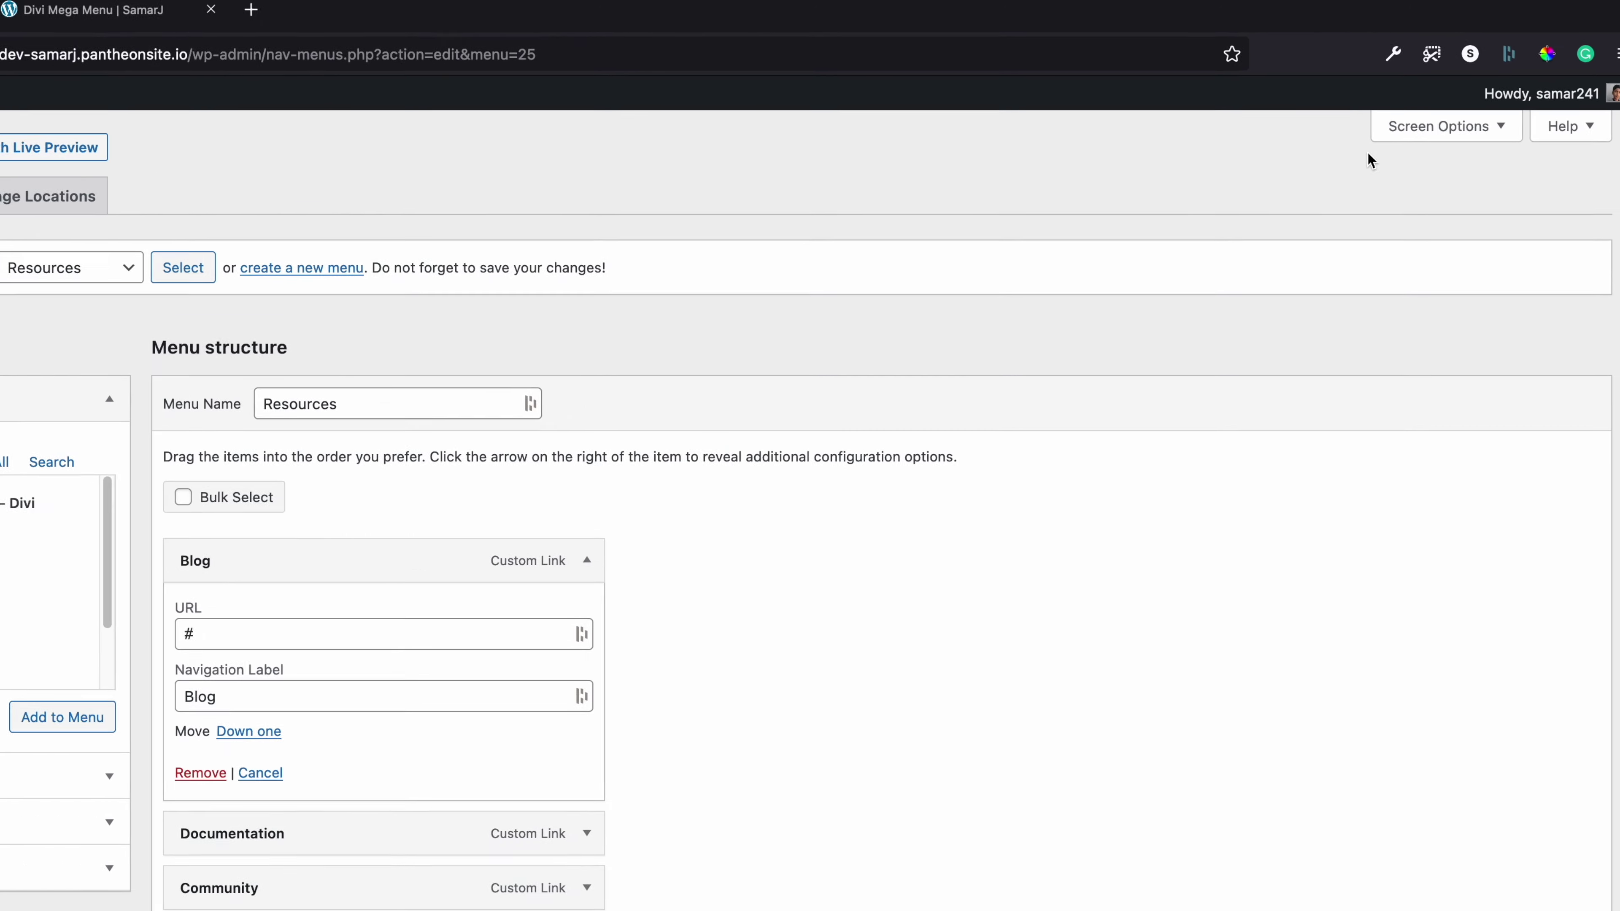
left_click(1432, 113)
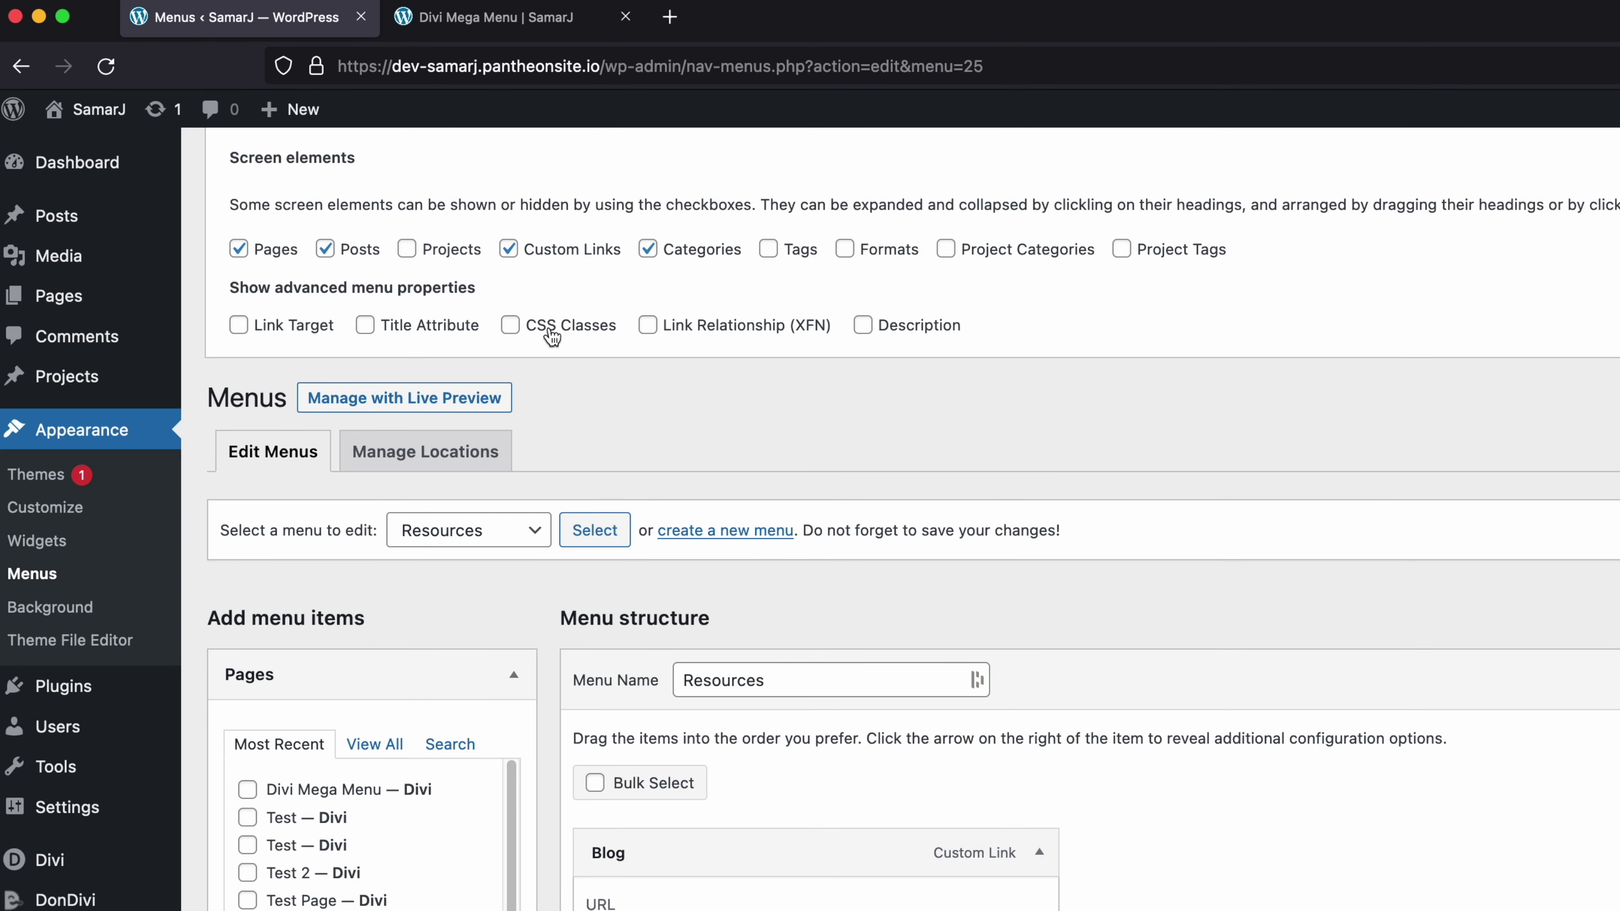
left_click(0, 320)
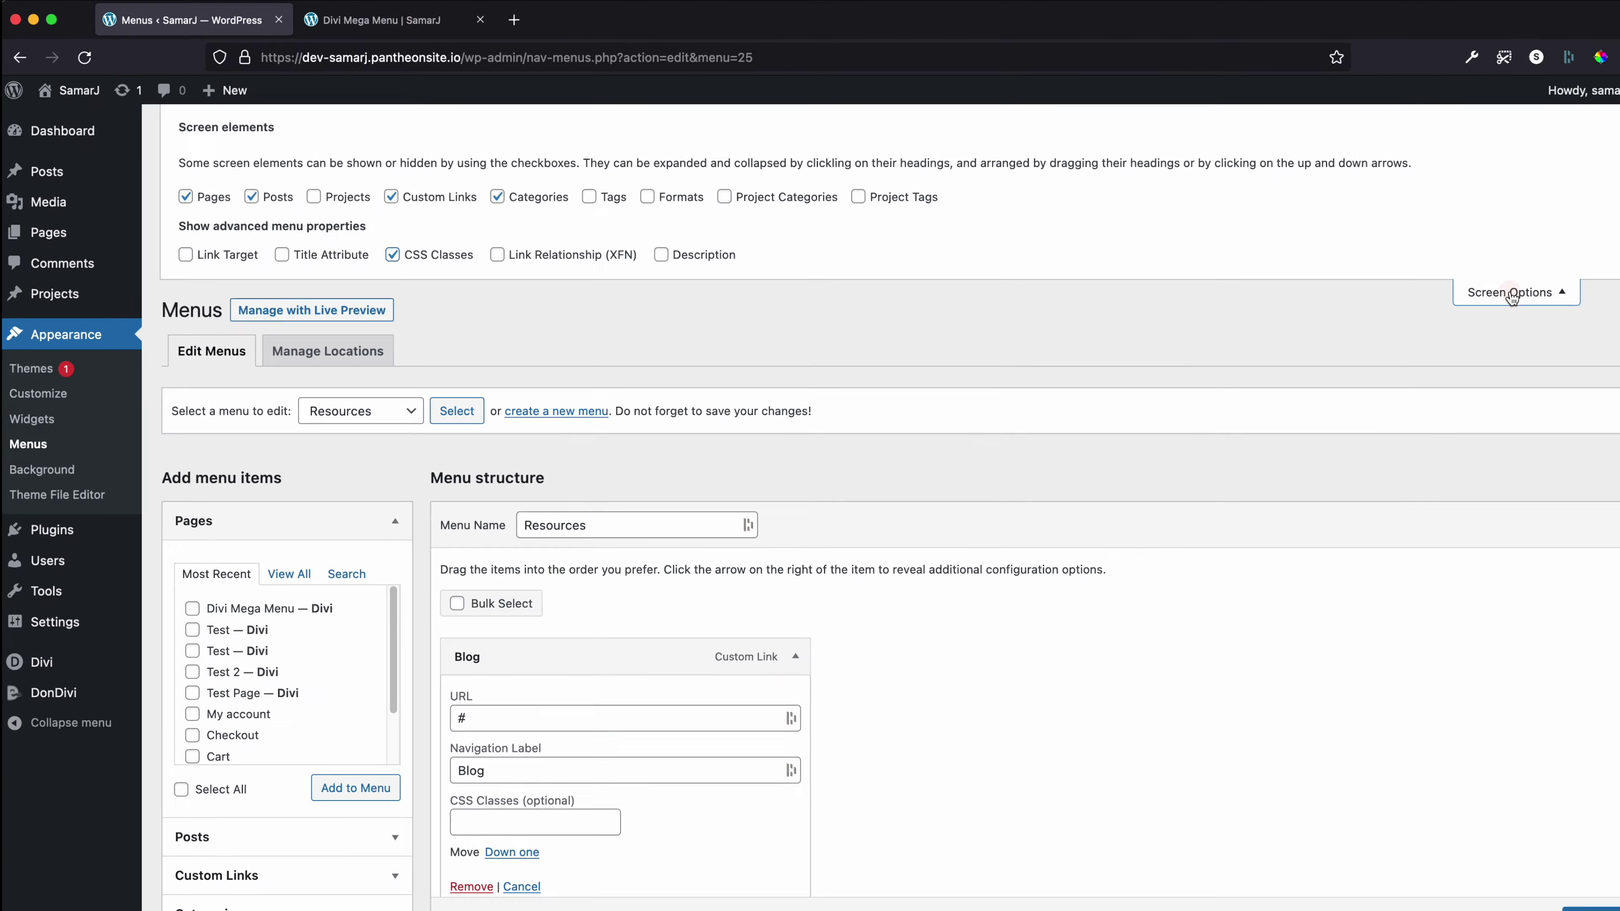
left_click(1436, 289)
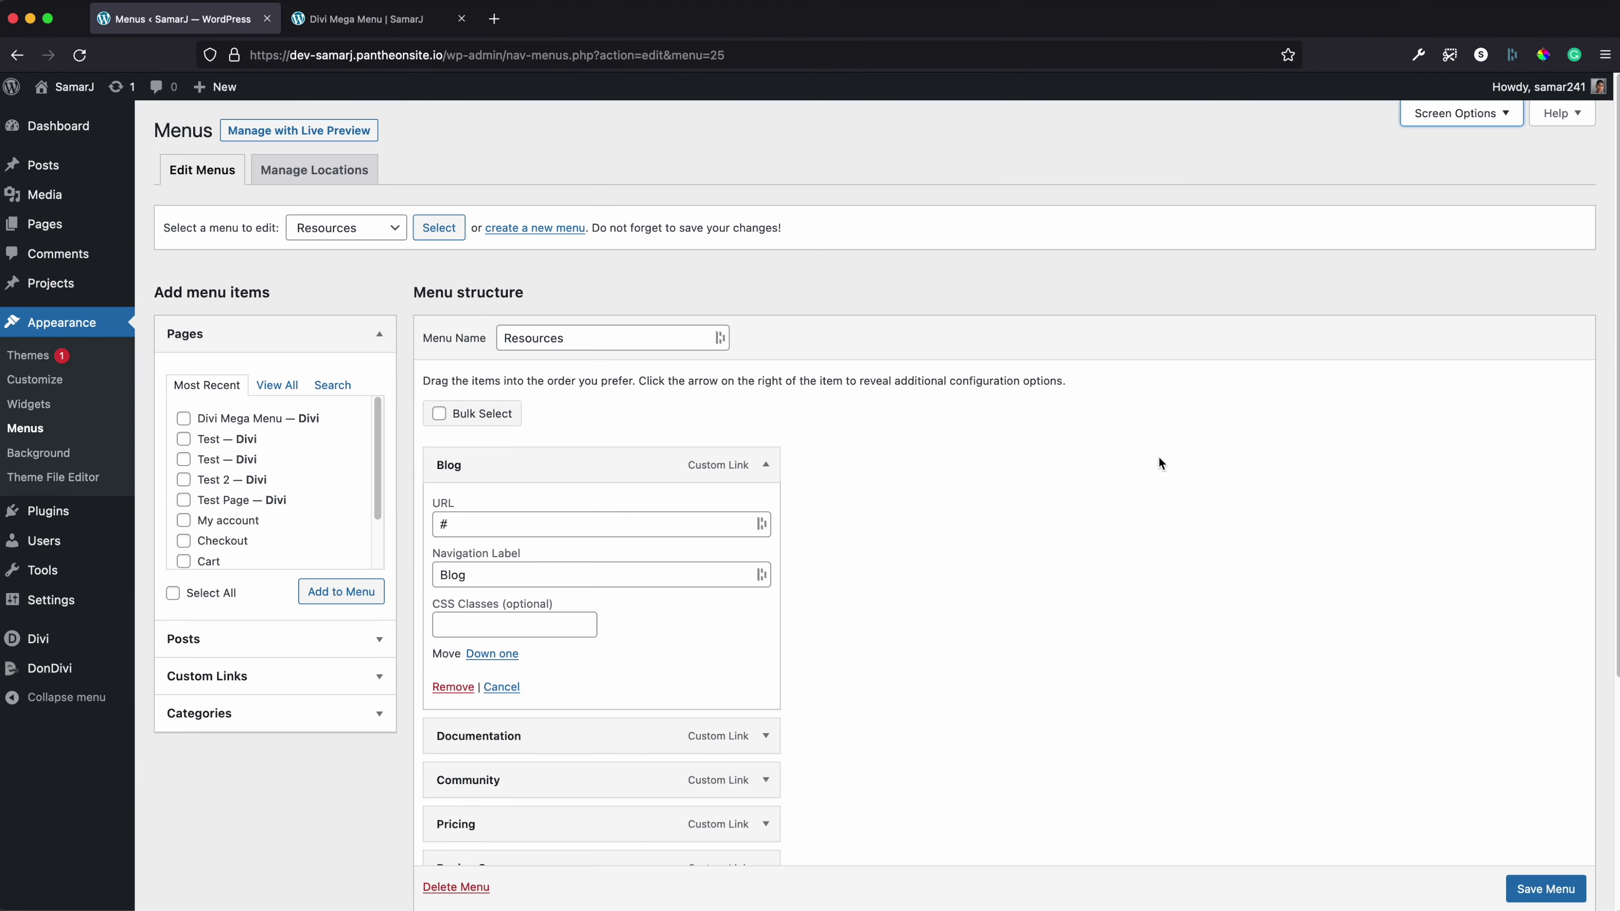
Assign the CSS class mega-menu to the Blog menu item
left_click(532, 621)
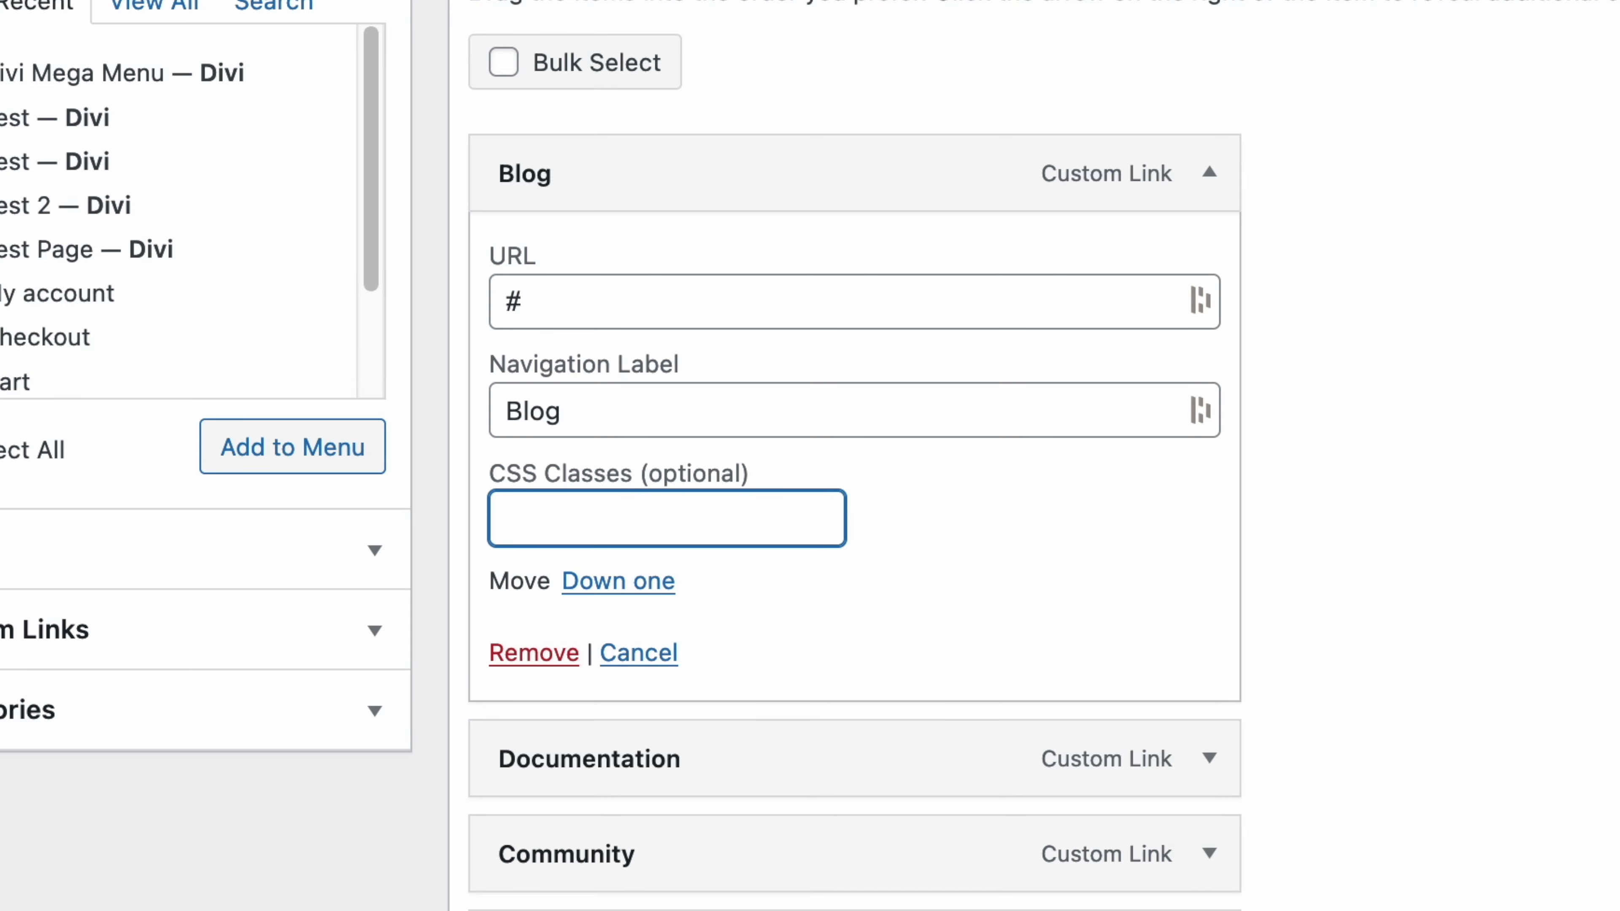
type("mega-men")
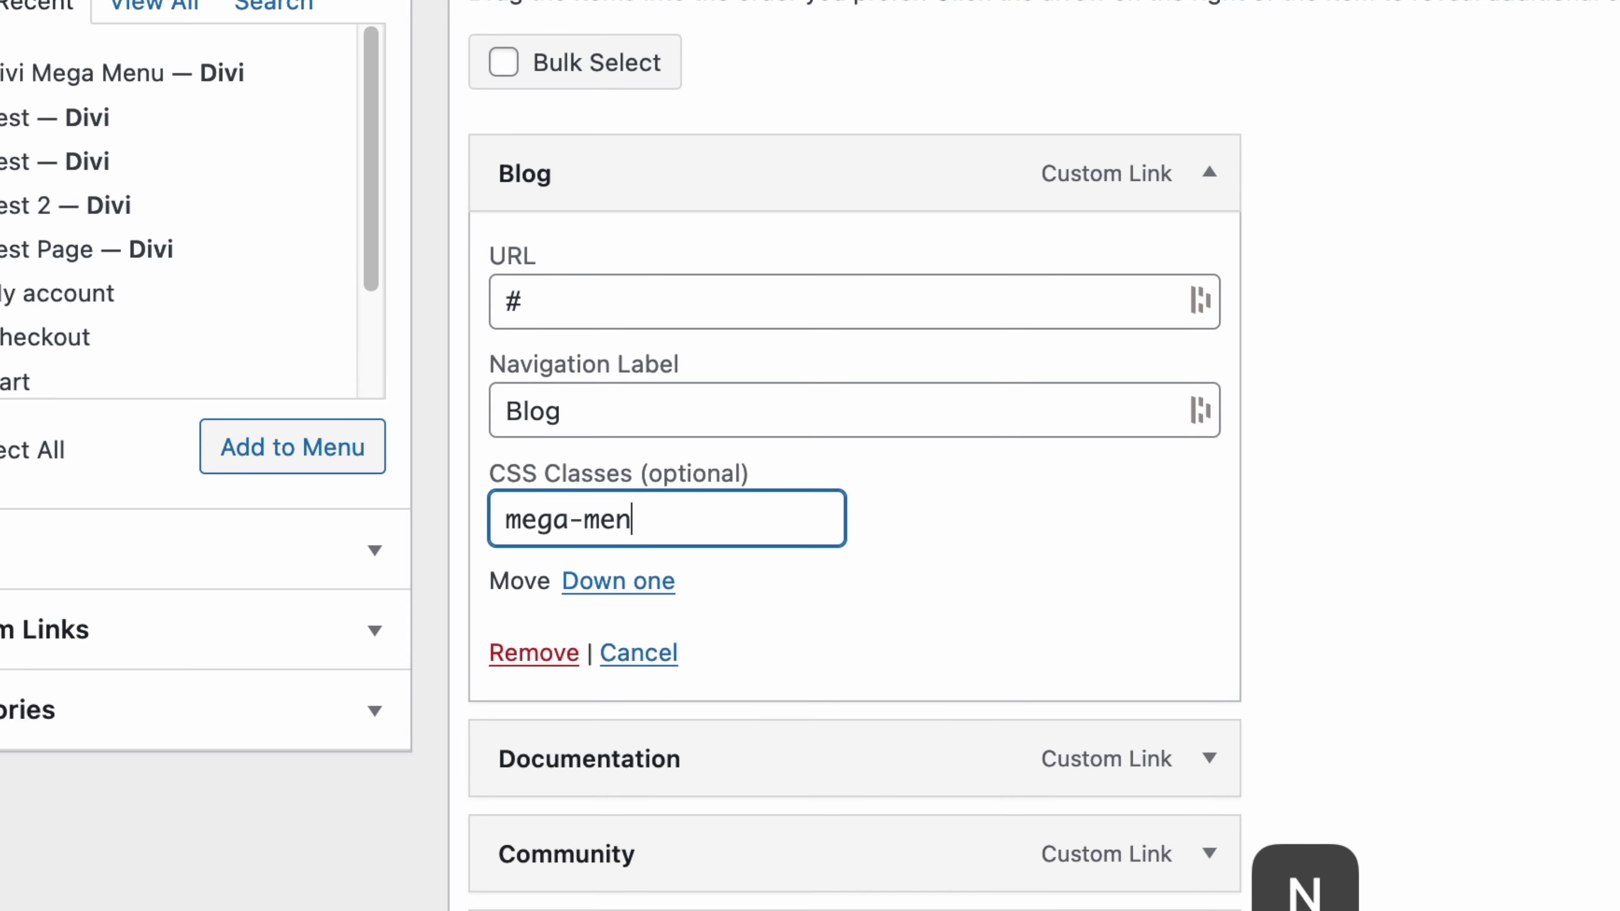
type("u")
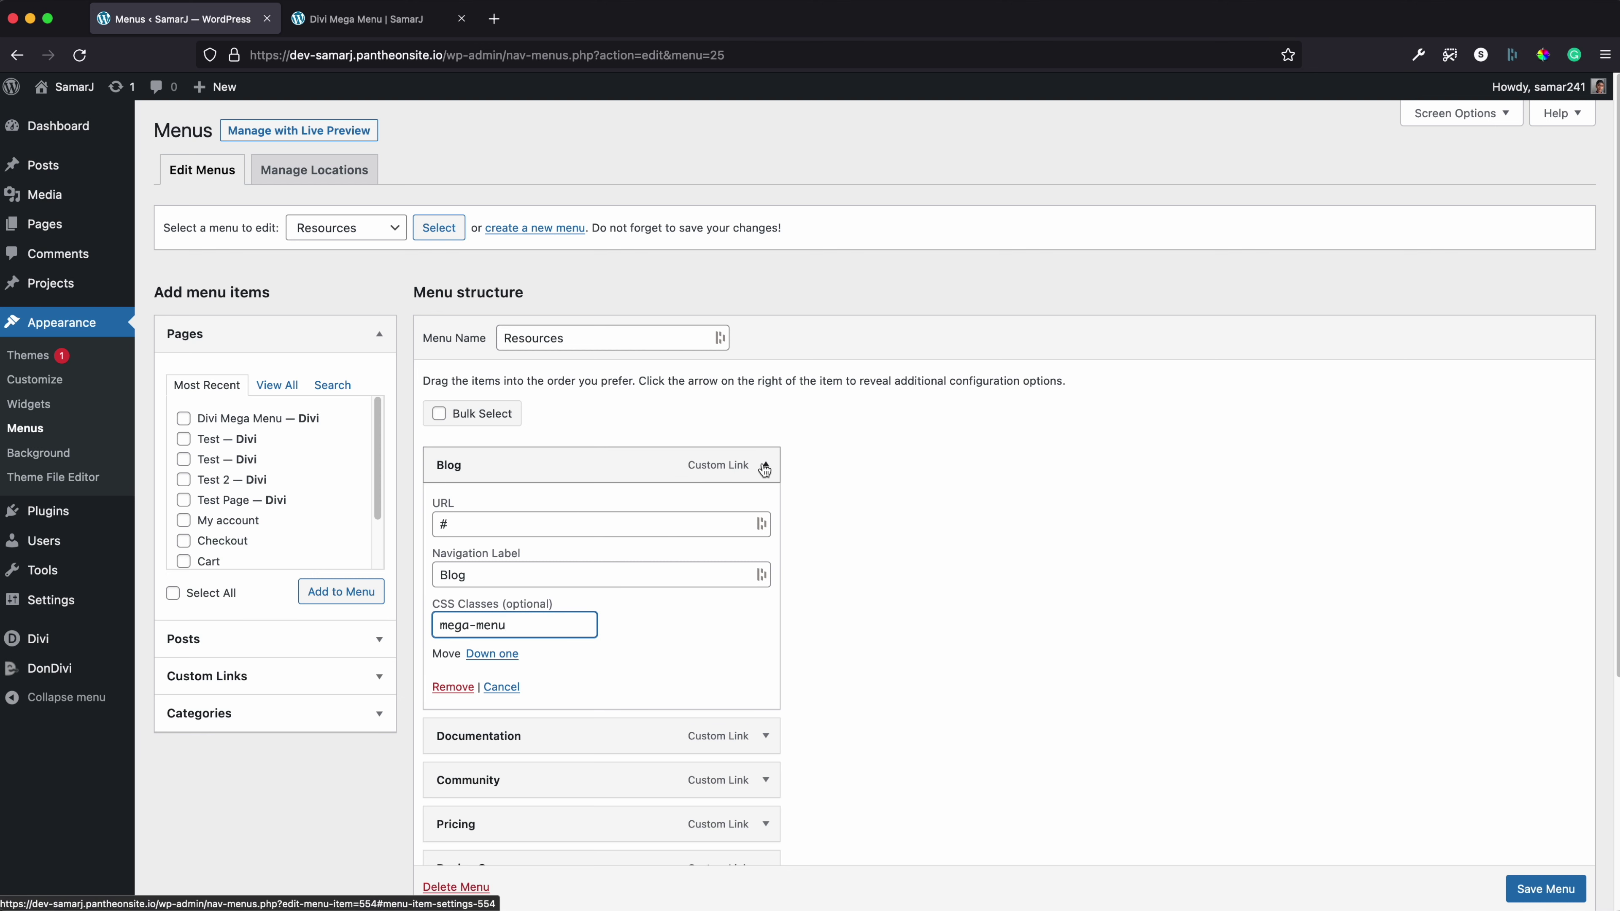
Add a custom link to the Resources menu with the URL # and the link text "Mega Menu Item 1"
scroll(268, 510, "down", 3)
scroll(257, 467, "up", 3)
left_click(236, 669)
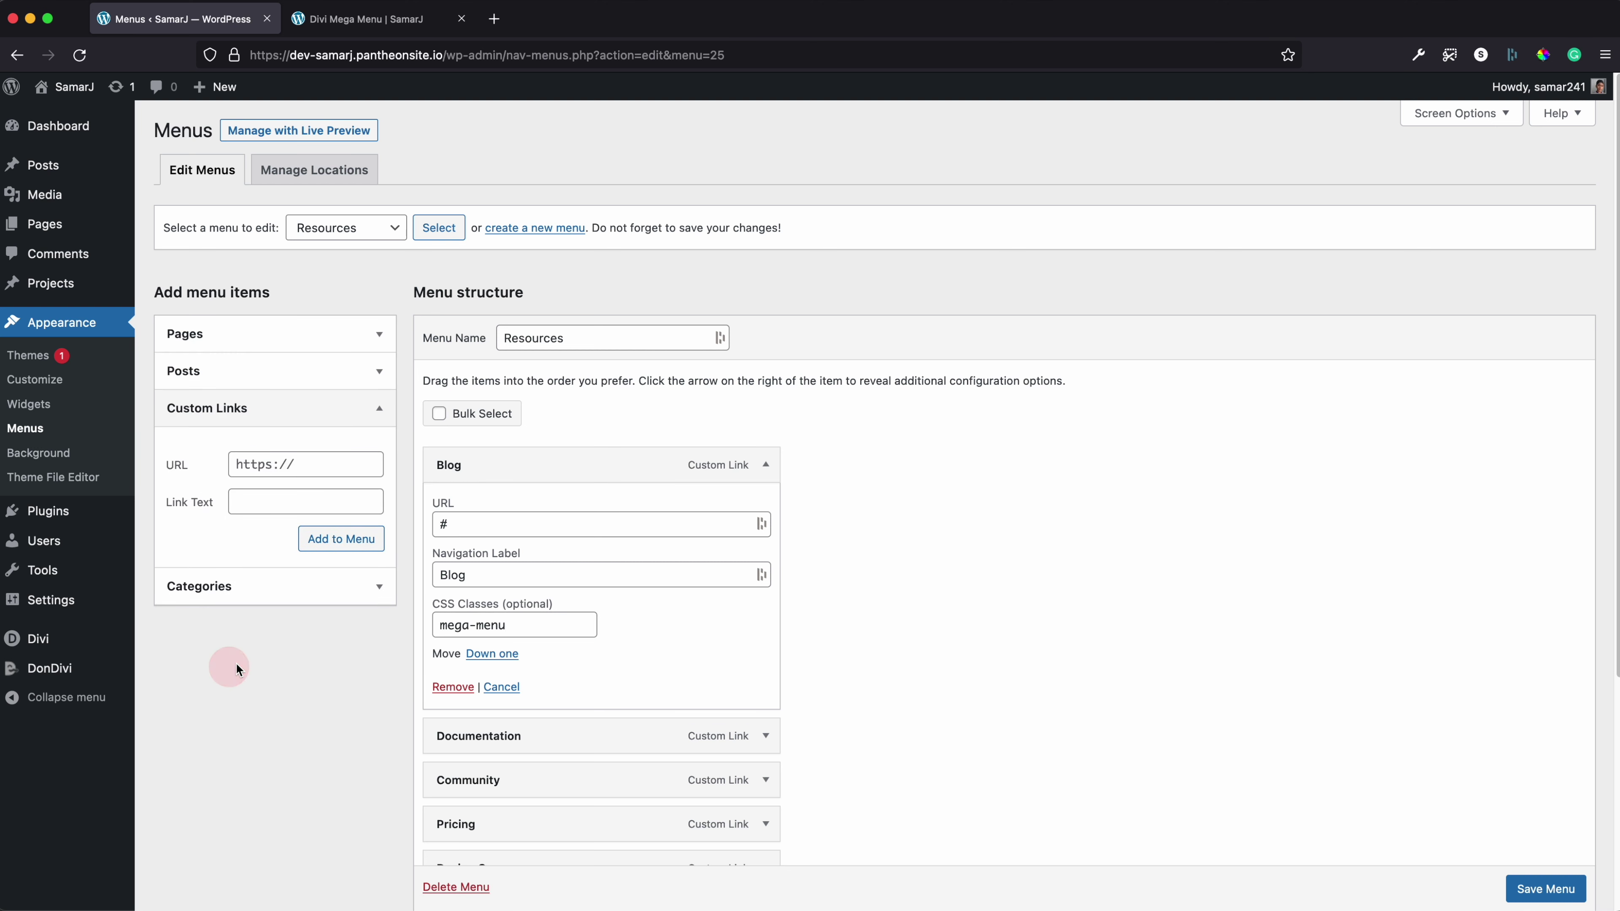
left_click(251, 456)
type("#")
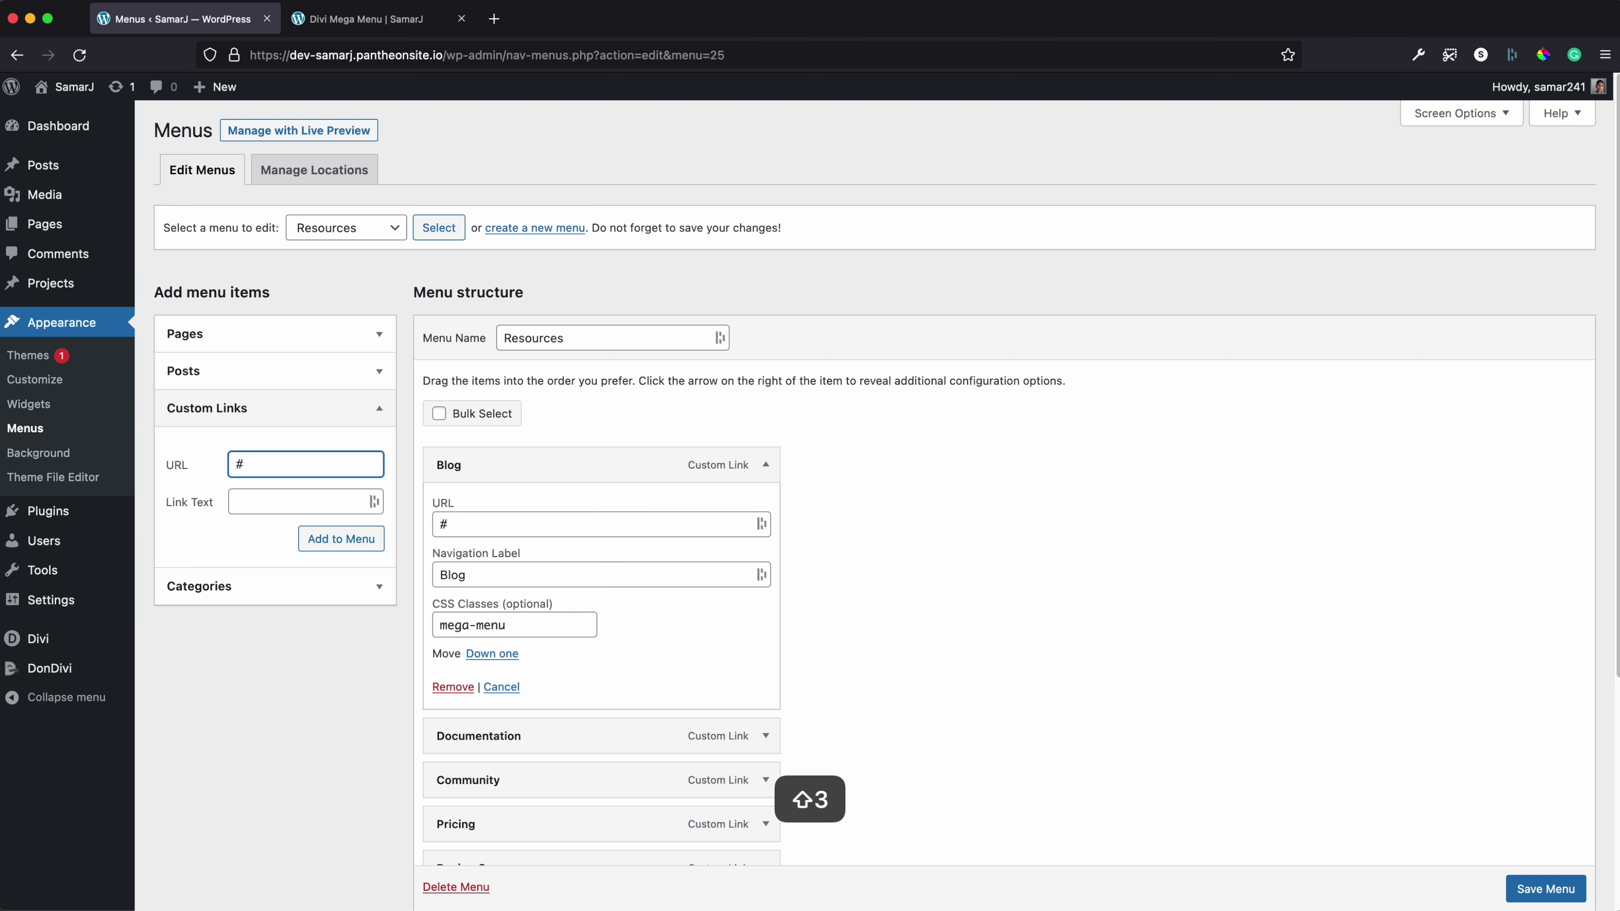
left_click(256, 505)
type("Mega Menu Item 1")
left_click(341, 539)
Collapse the Blog item's settings and nest Mega Menu Item 1 beneath Blog as a sub item
scroll(853, 373, "down", 3)
left_click(767, 326)
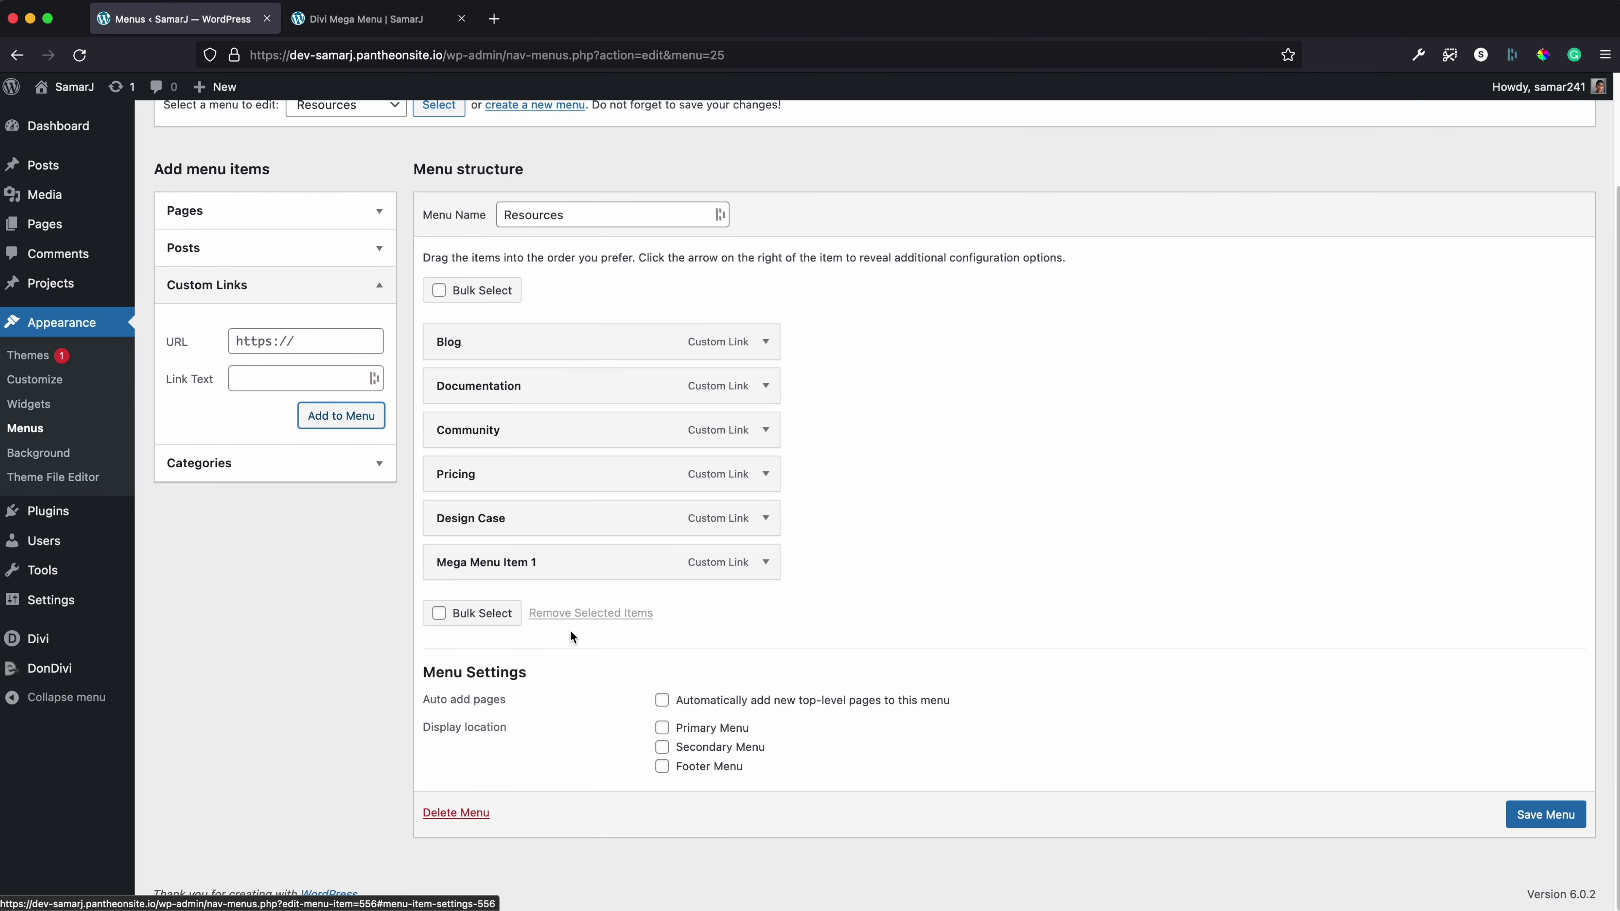
left_click_drag(442, 572, 476, 430)
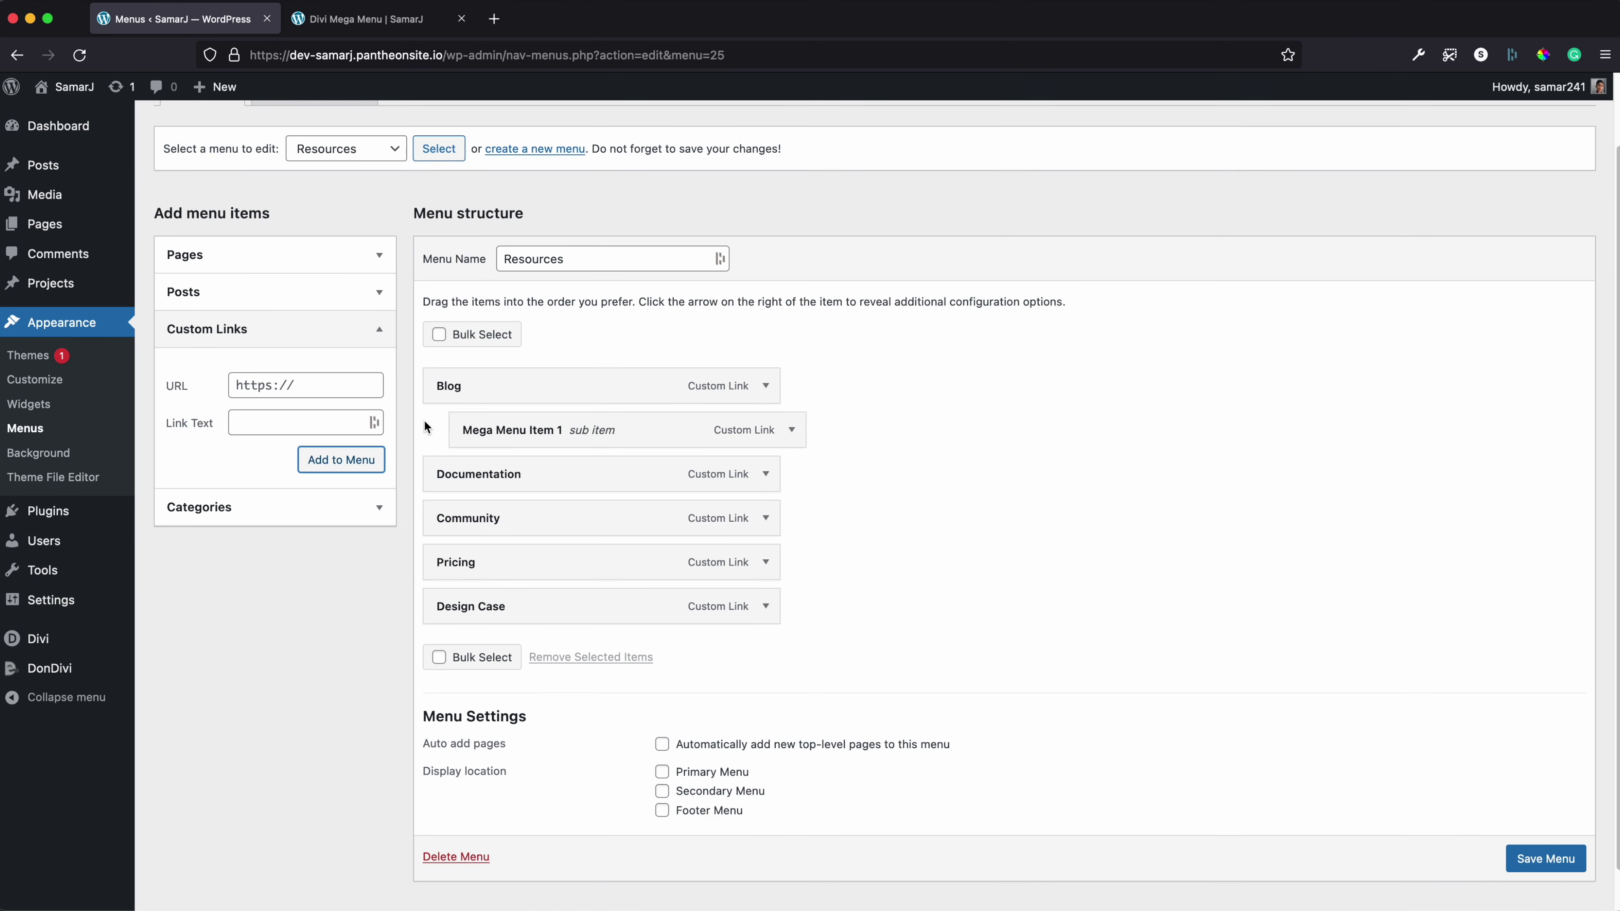
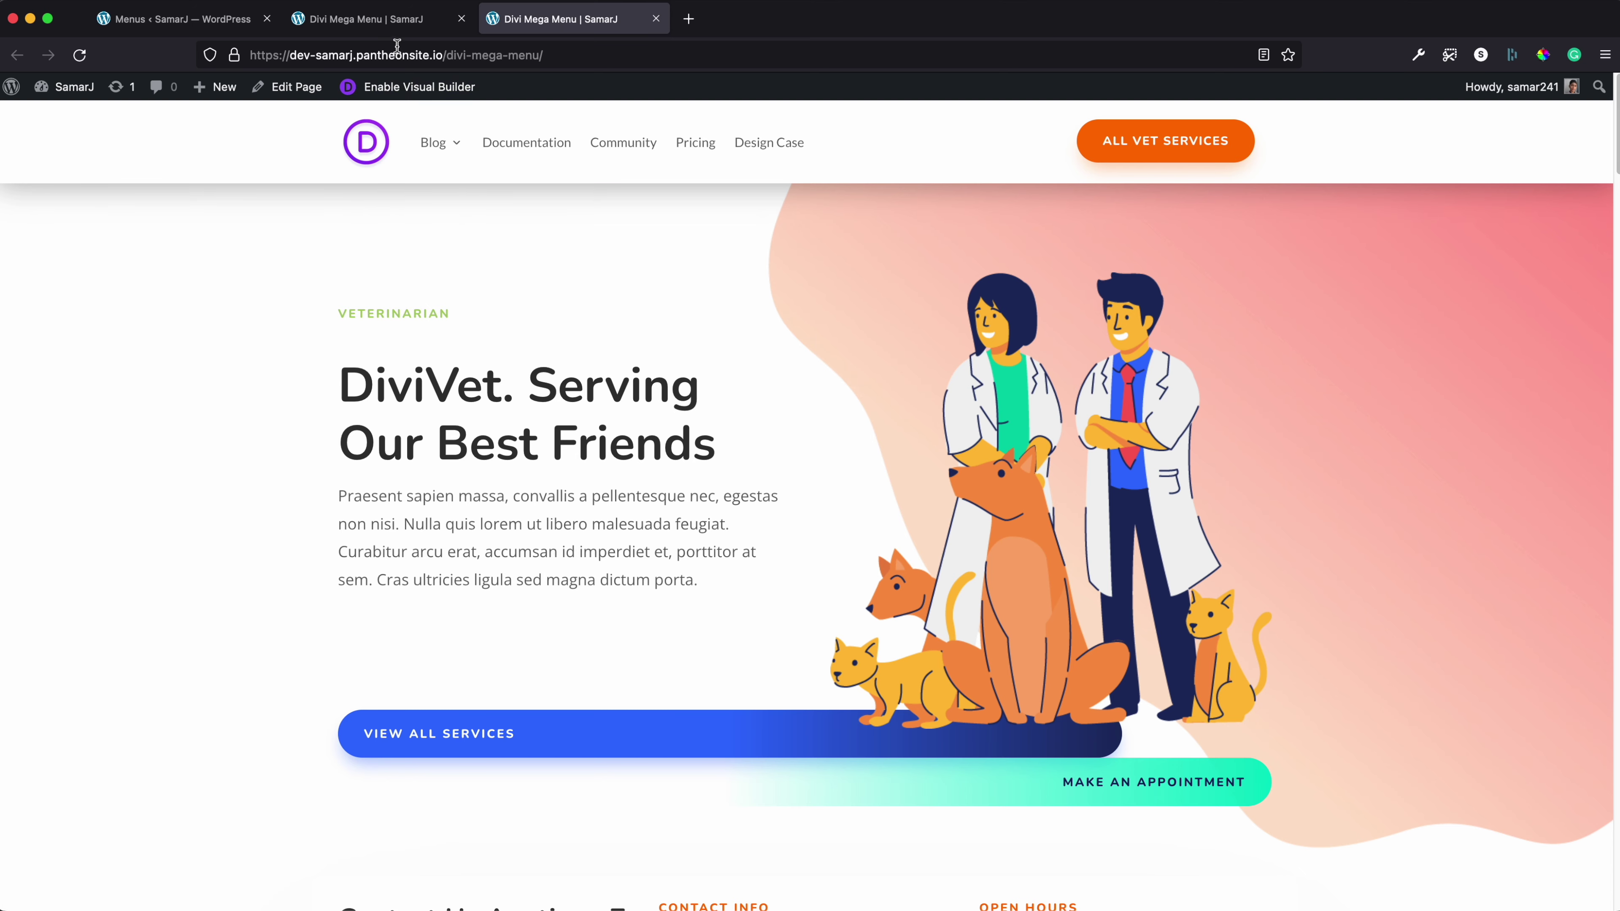
In the Visual Builder, set the header section's Z Index to 9999999 in its position settings and save the page
left_click(393, 20)
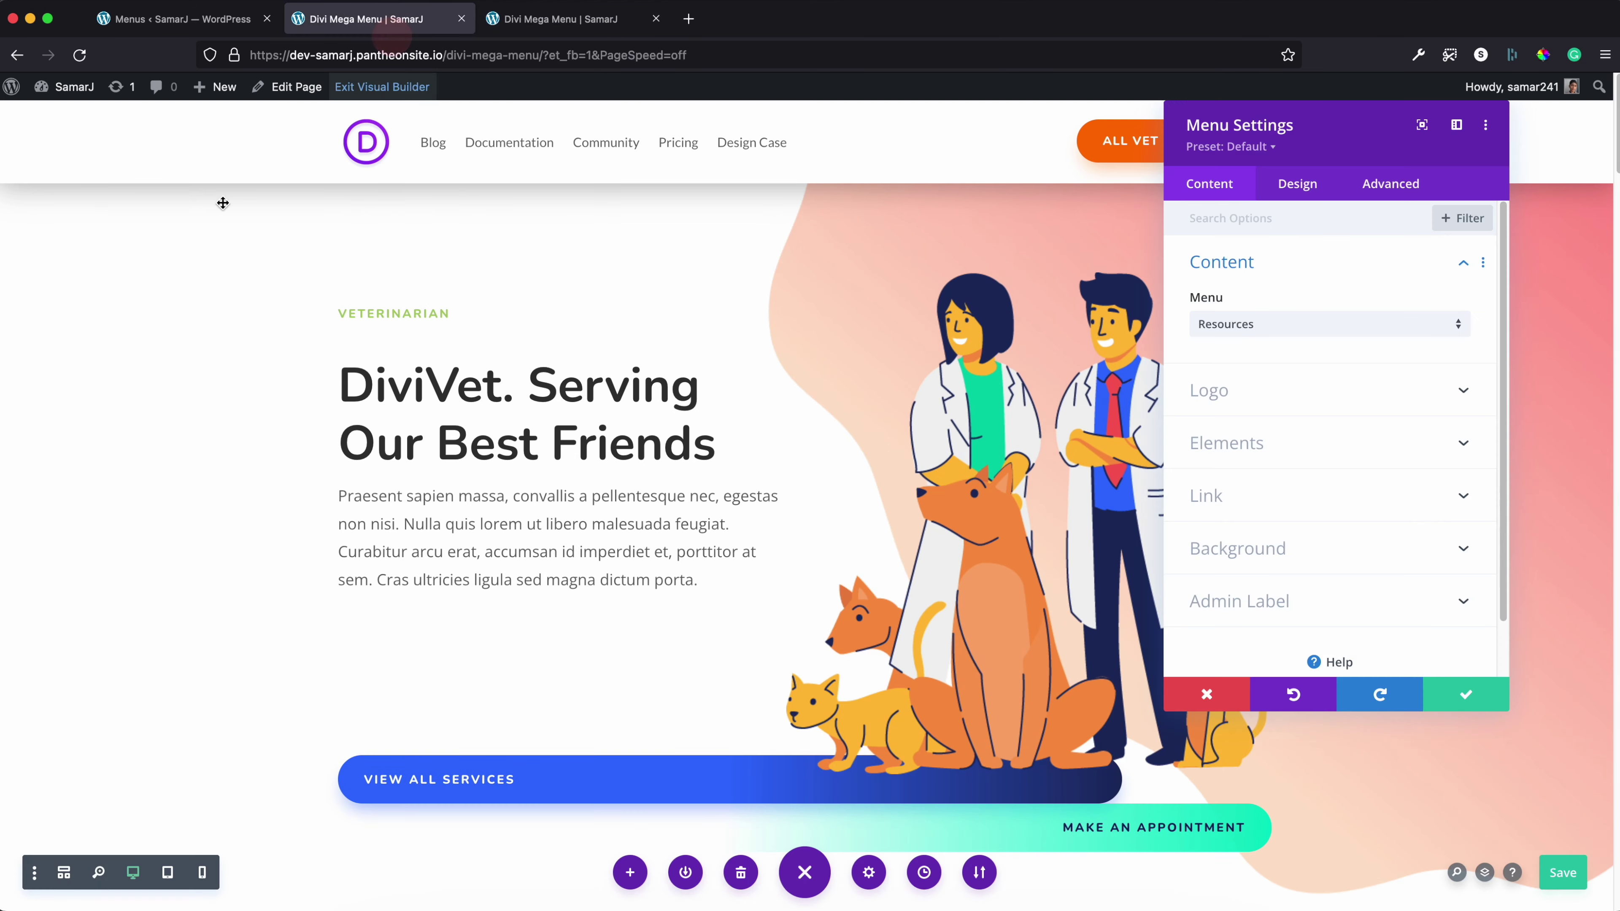
left_click(11, 134)
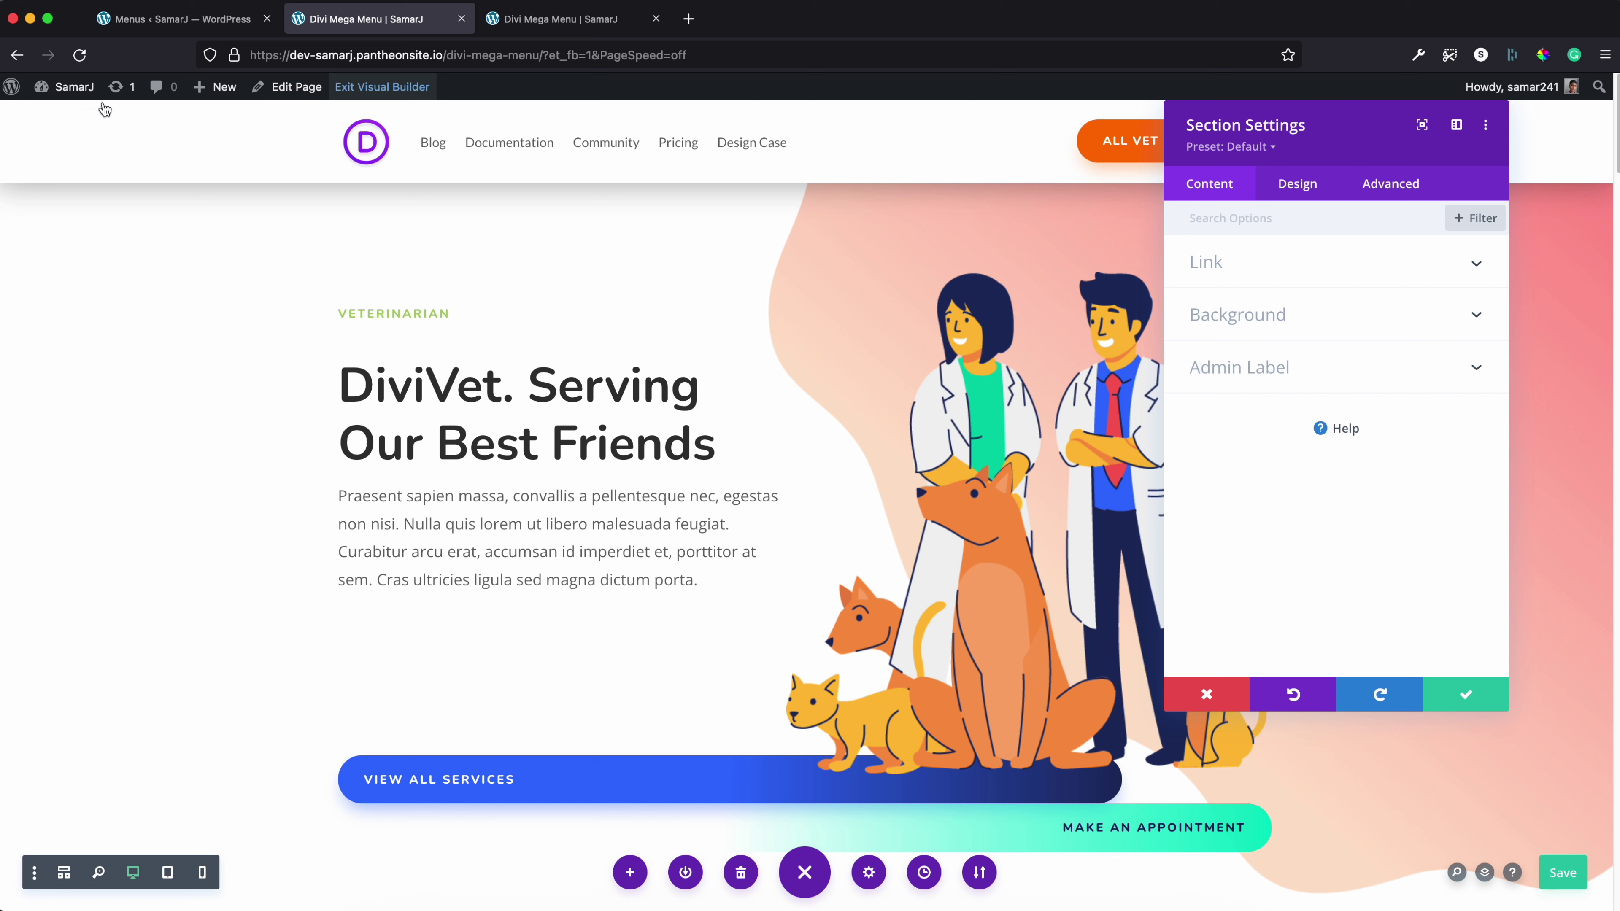
left_click(1390, 184)
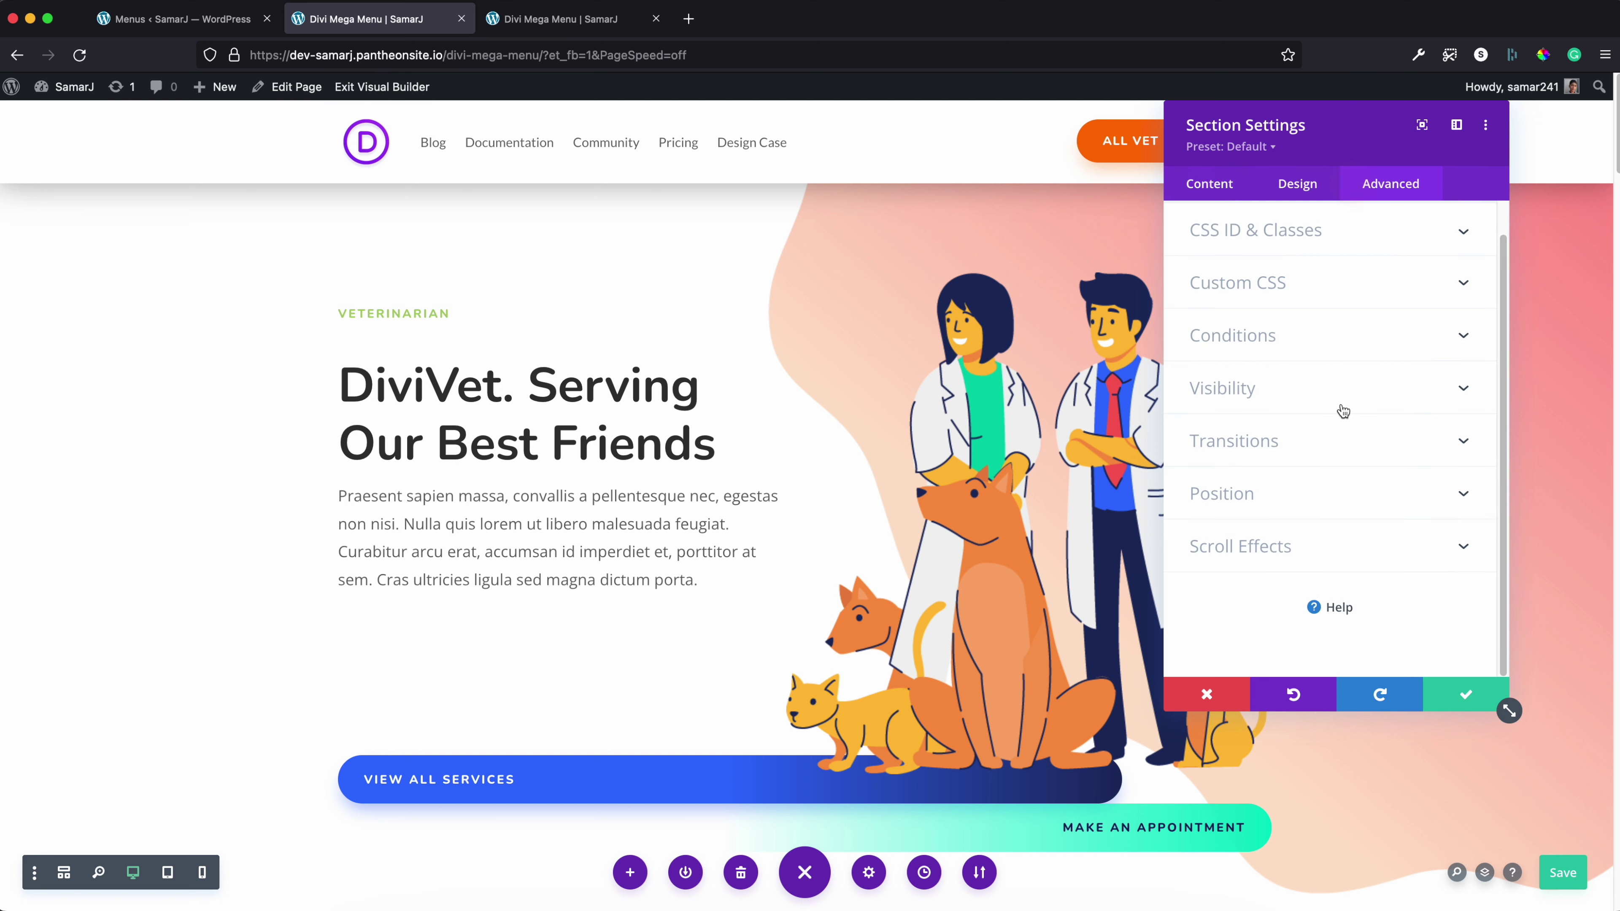
left_click(1300, 483)
scroll(1304, 485, "down", 4)
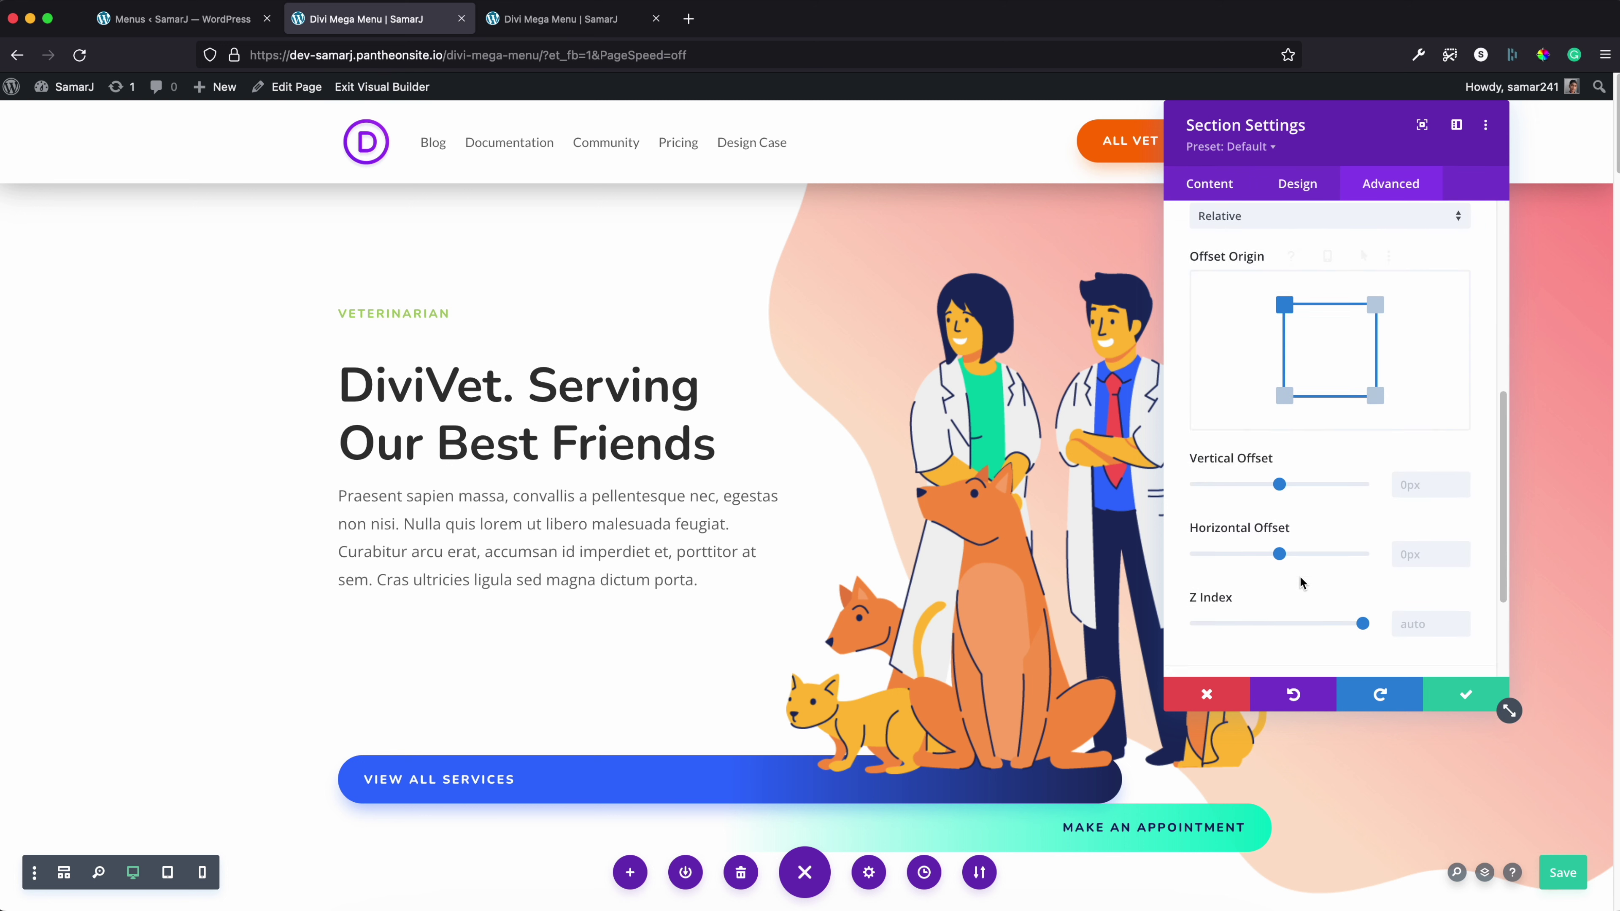
left_click(1334, 483)
double_click(1437, 477)
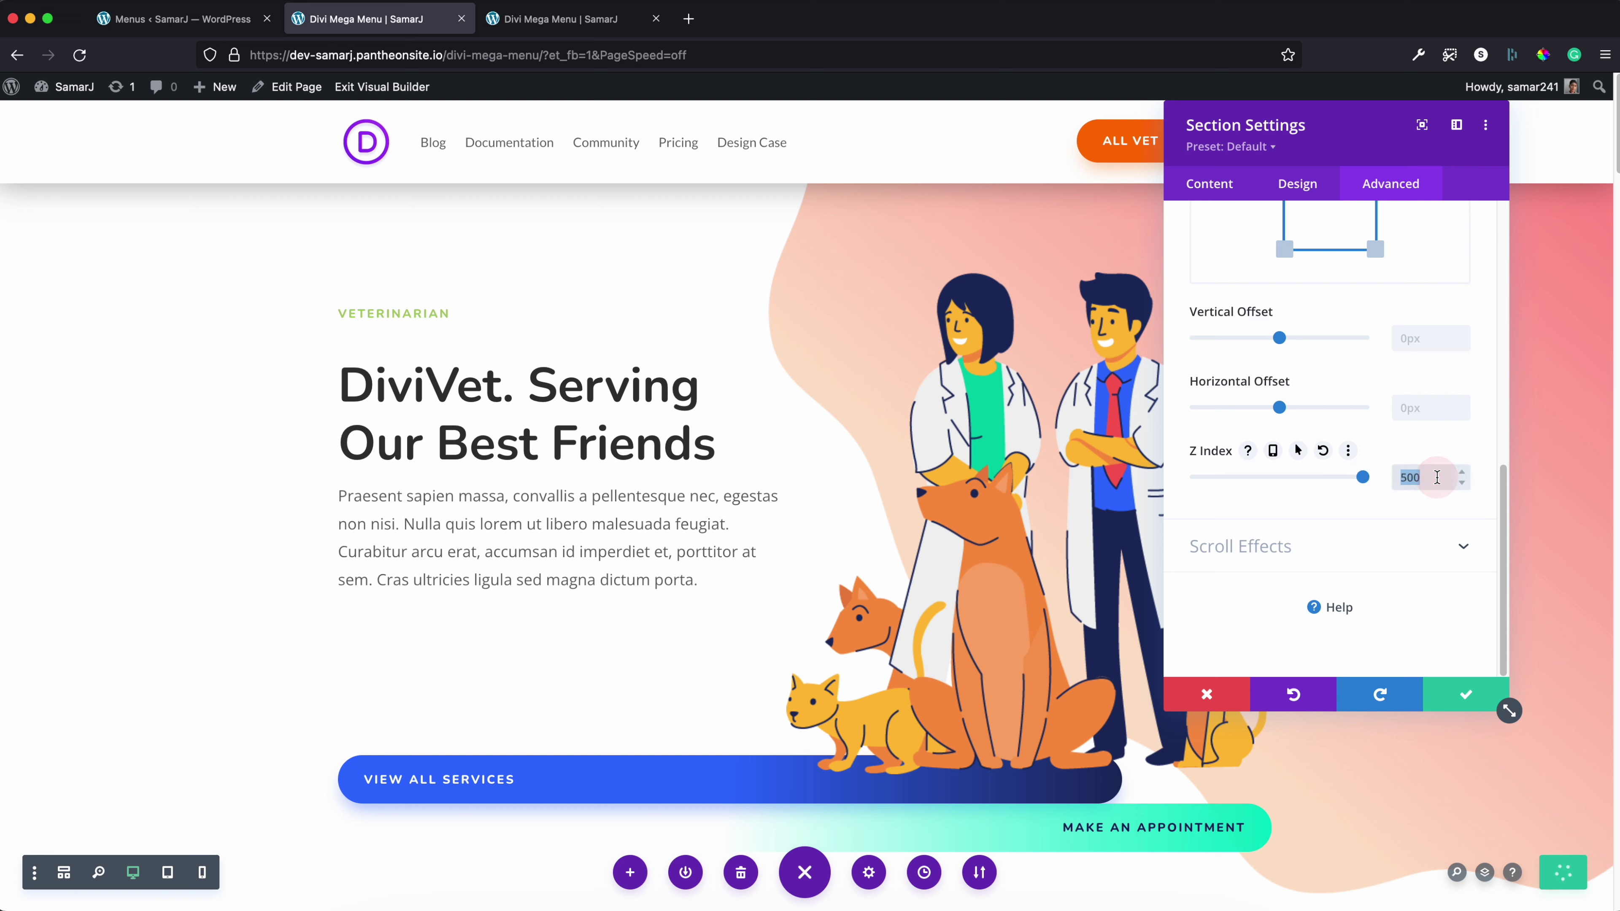
type("999")
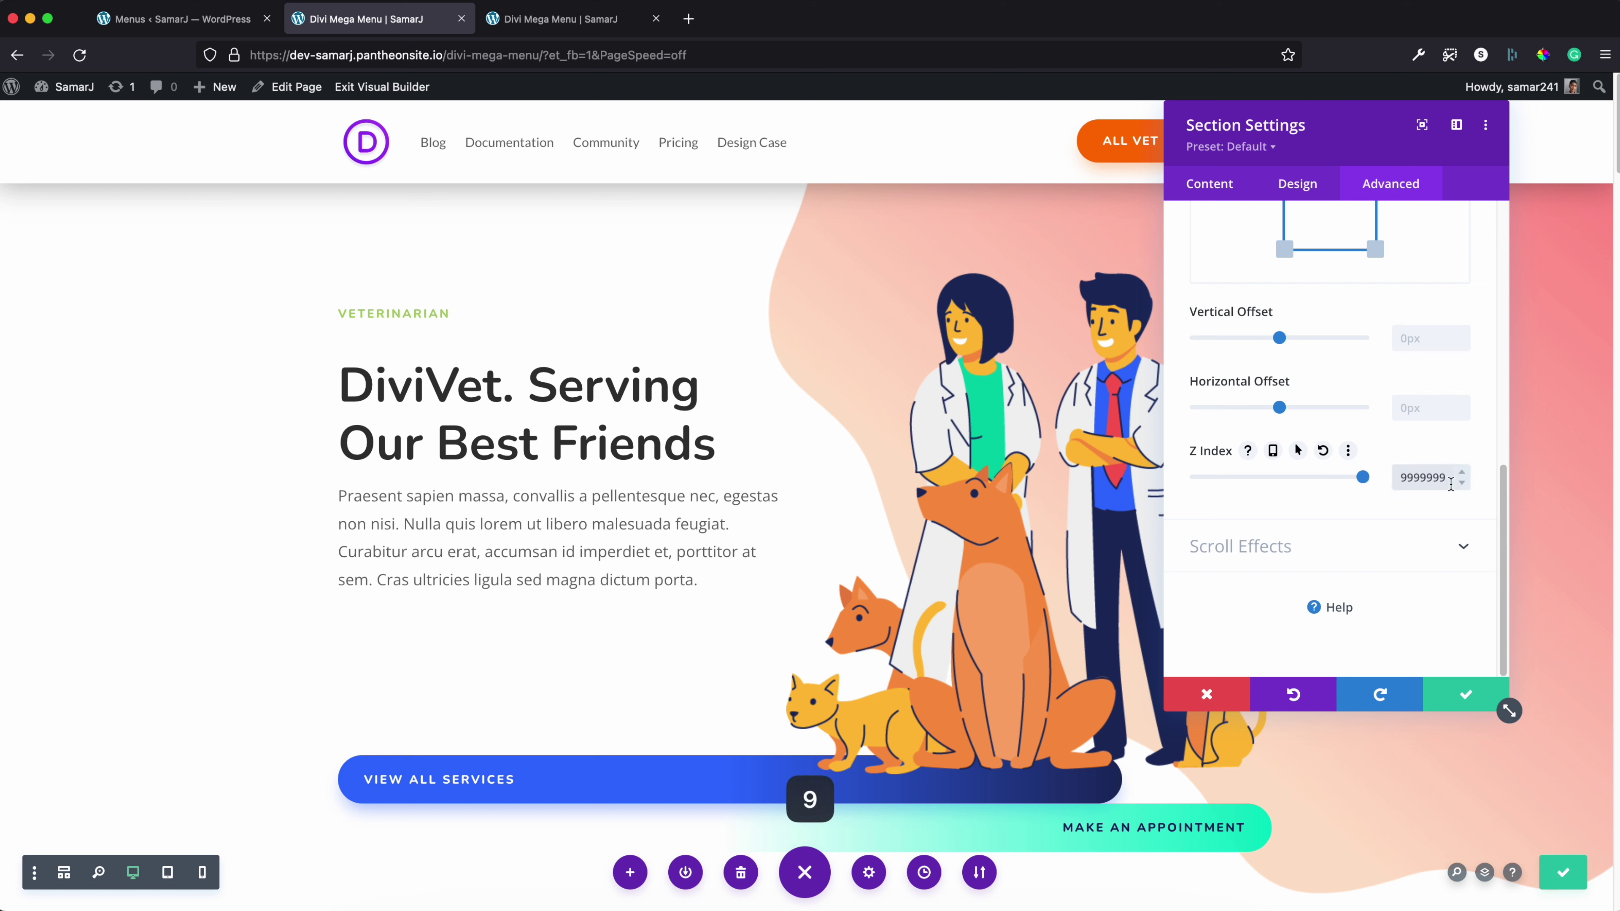
type("9999")
left_click(1573, 877)
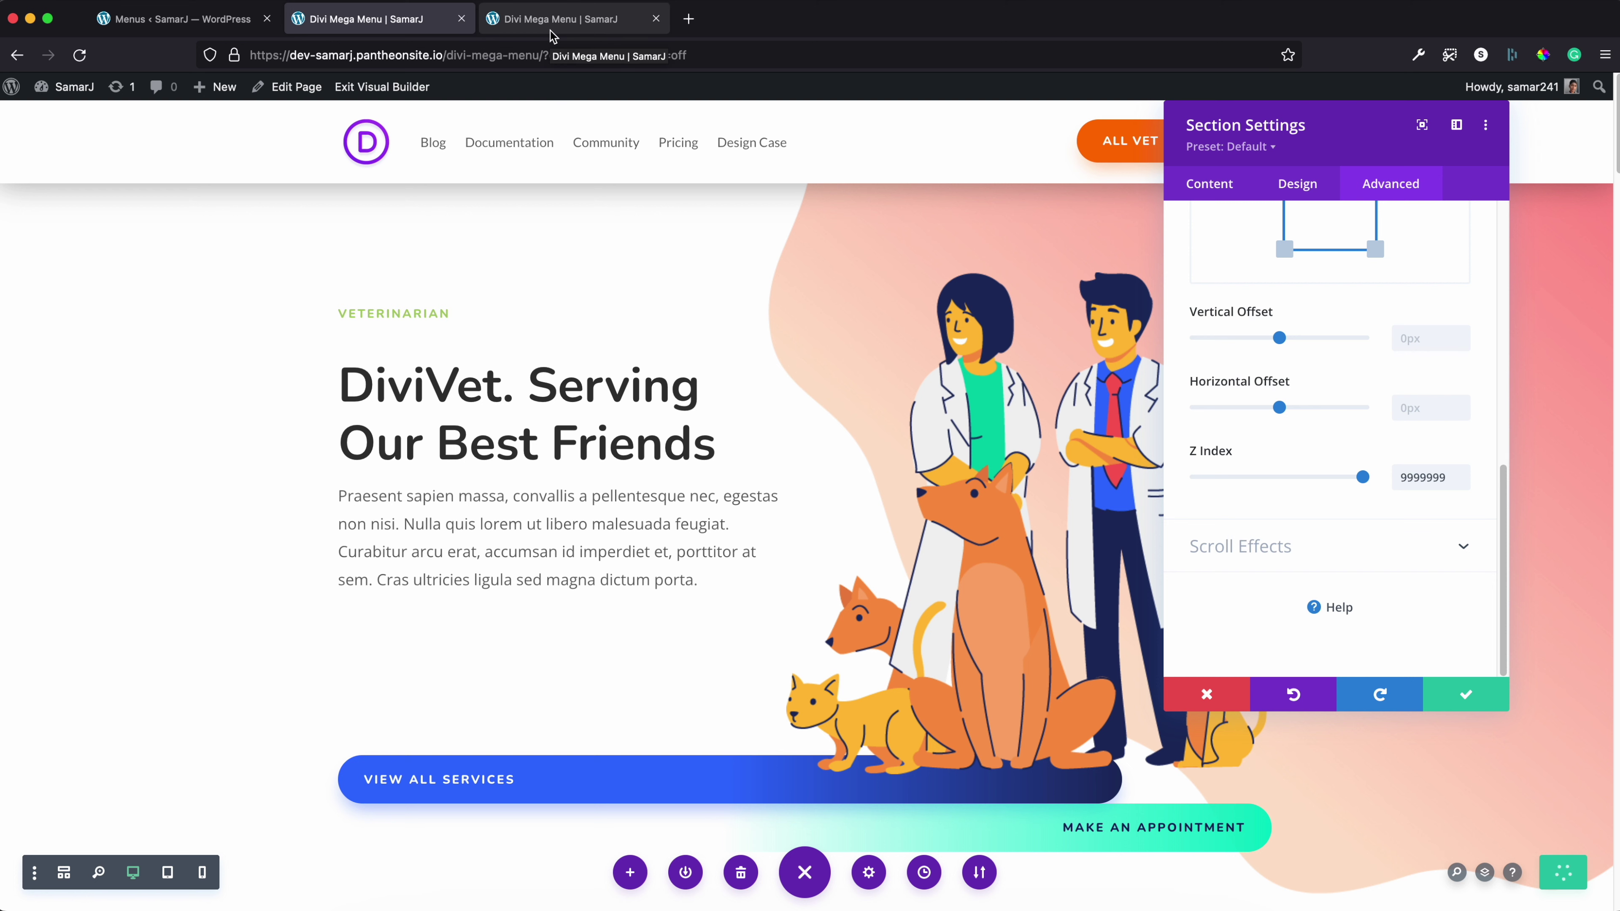
Reload the live Divi Mega Menu page and check how the Blog dropdown displays over the hero section
left_click(552, 31)
left_click(79, 55)
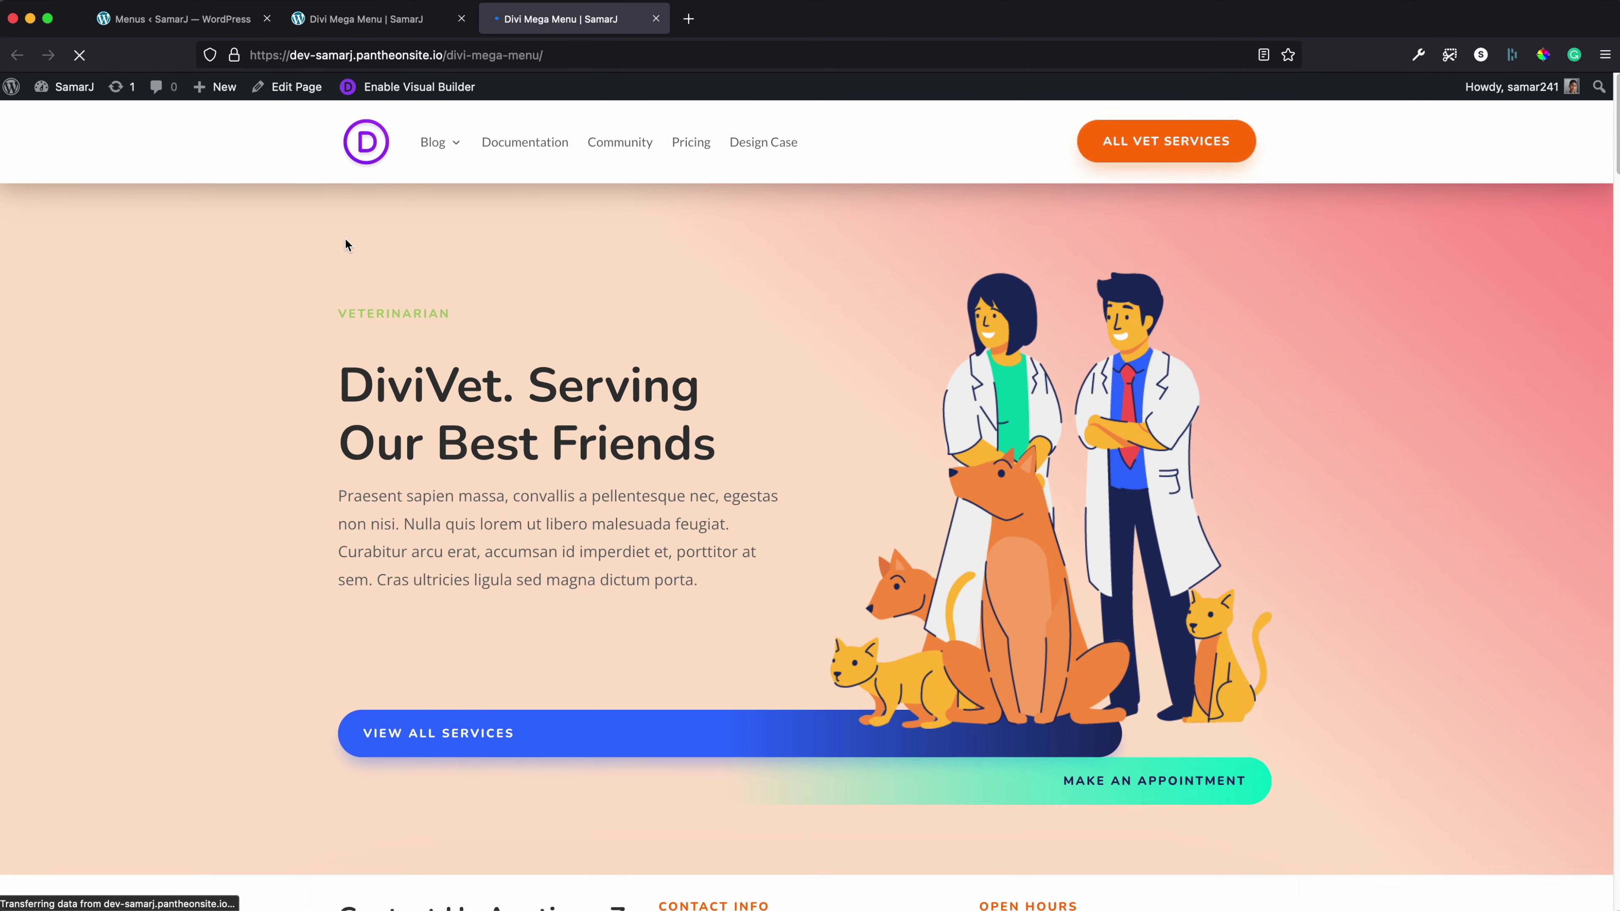
mouse_move(444, 164)
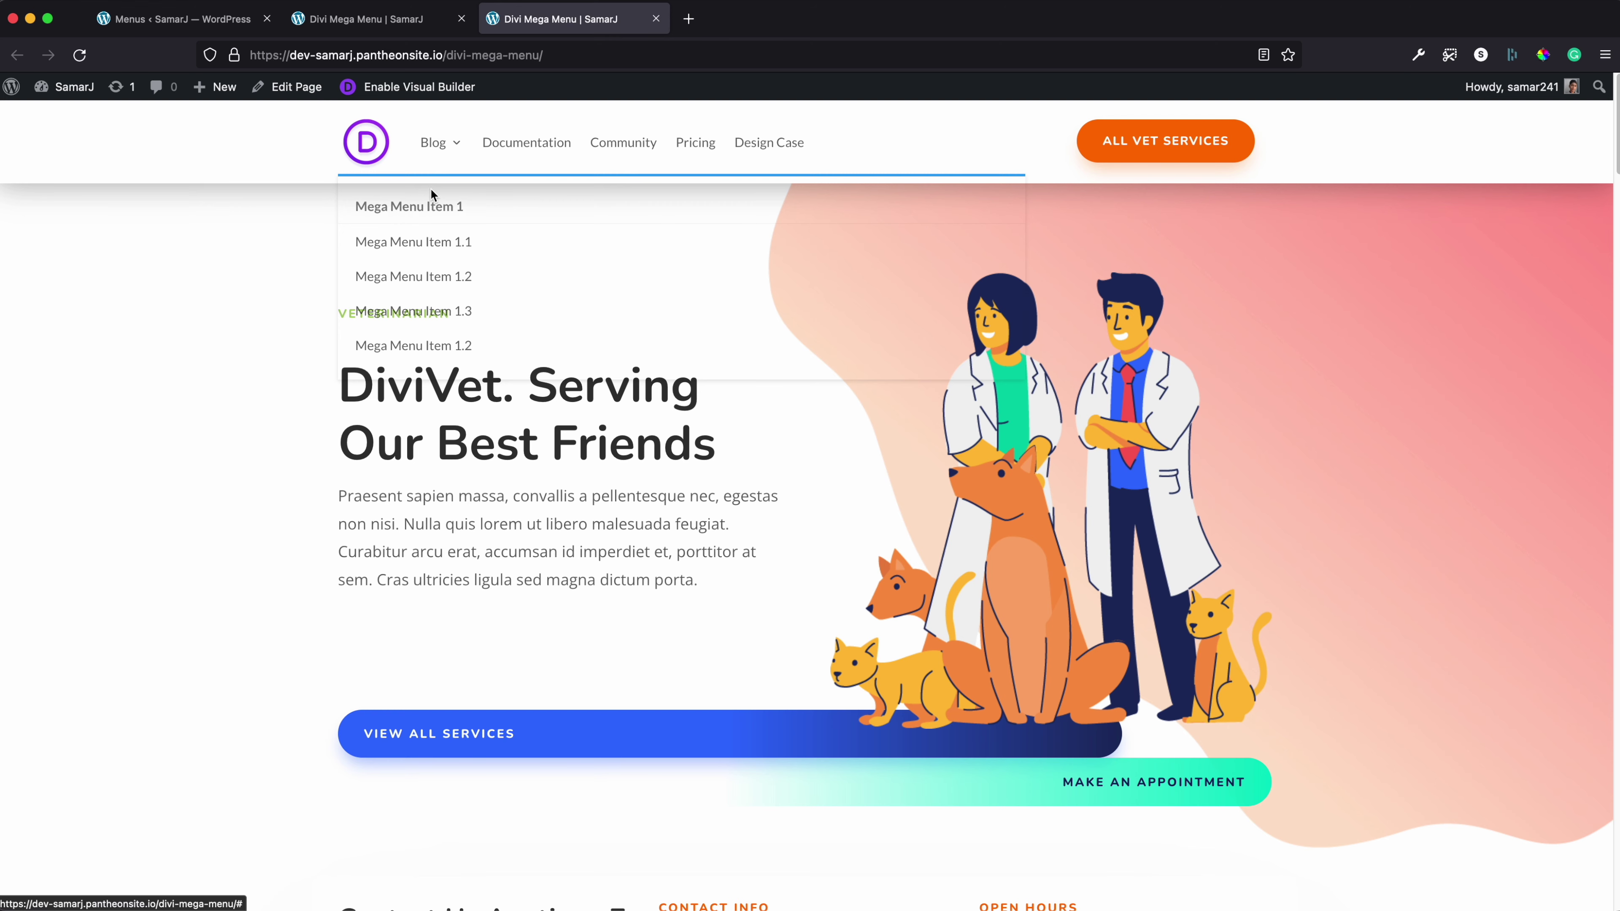
Back in the Visual Builder, set the header menu module's dropdown menu background color to white
left_click(374, 20)
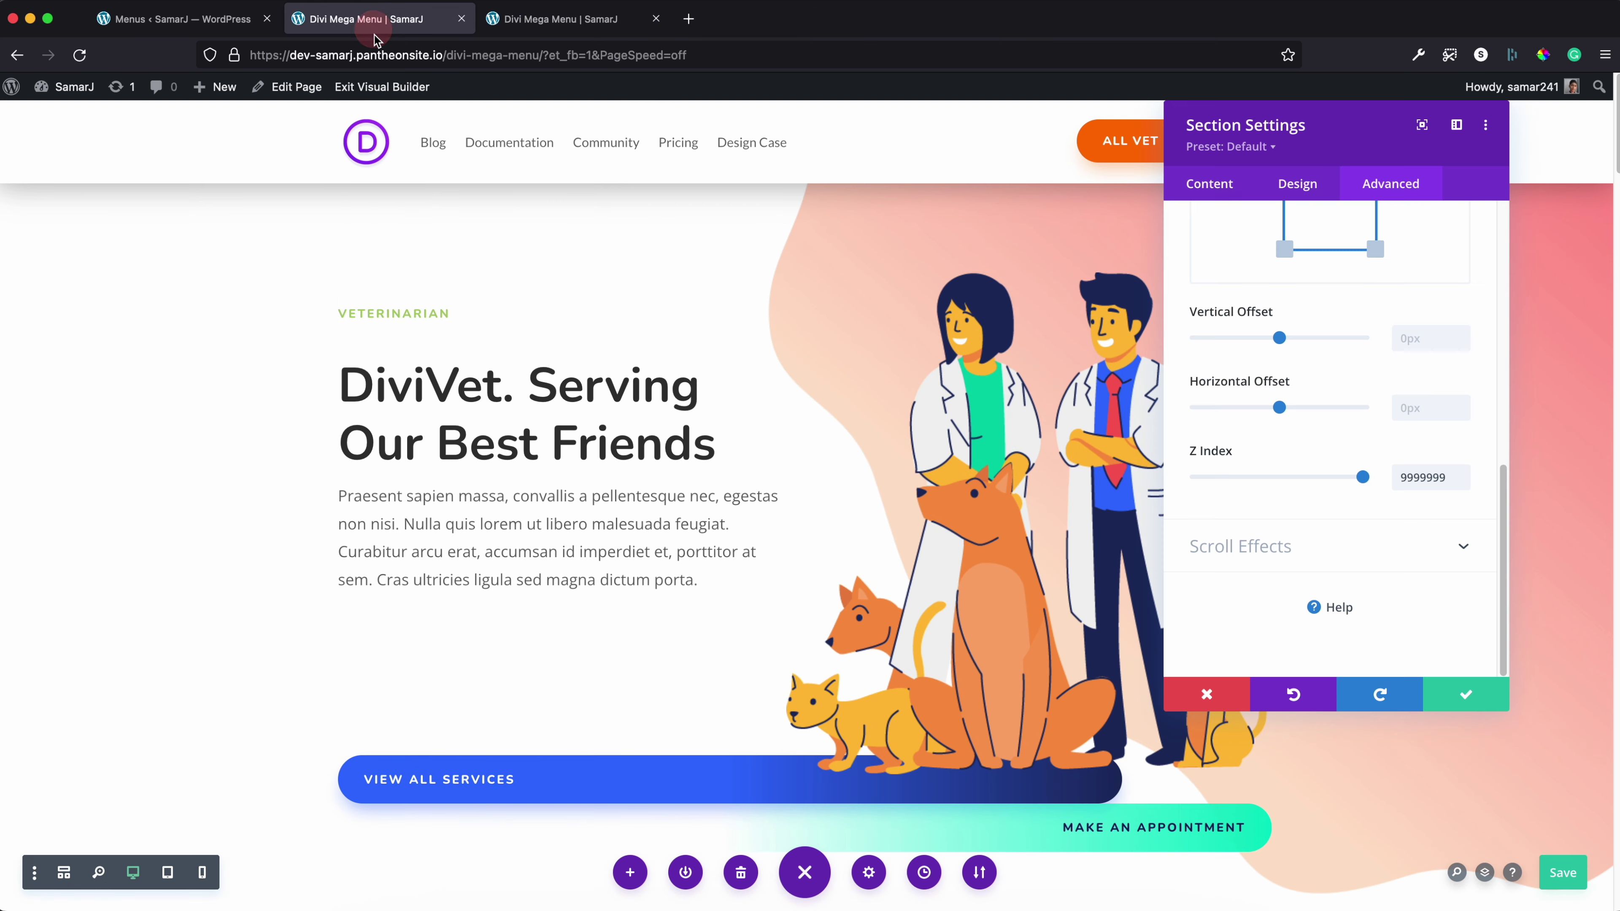
left_click(489, 159)
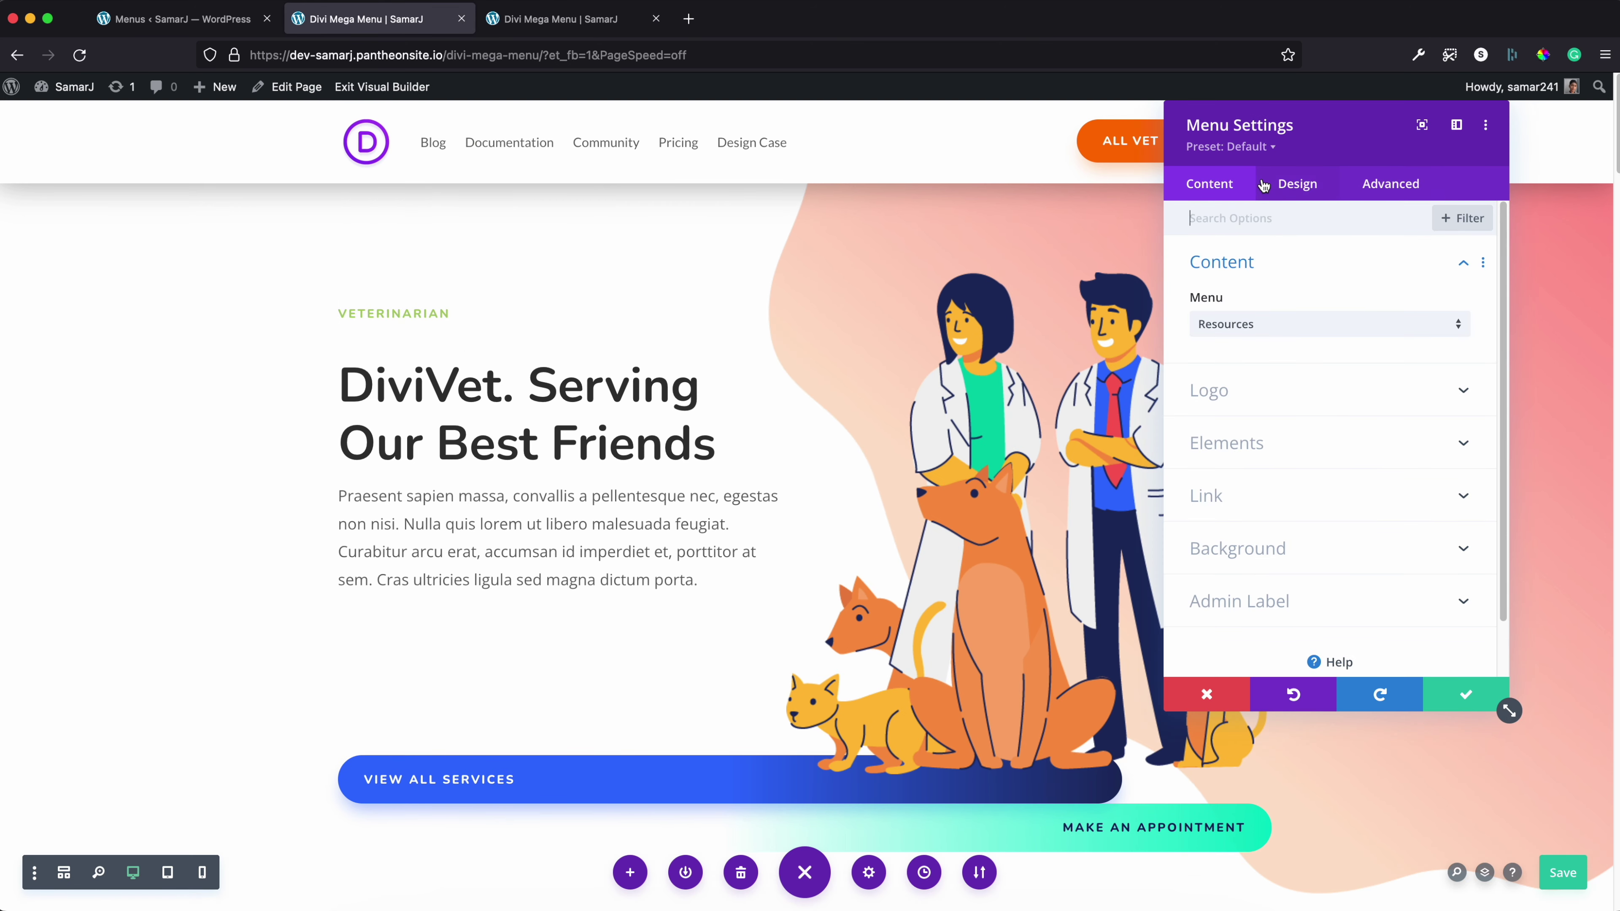
left_click(1291, 185)
left_click(1258, 369)
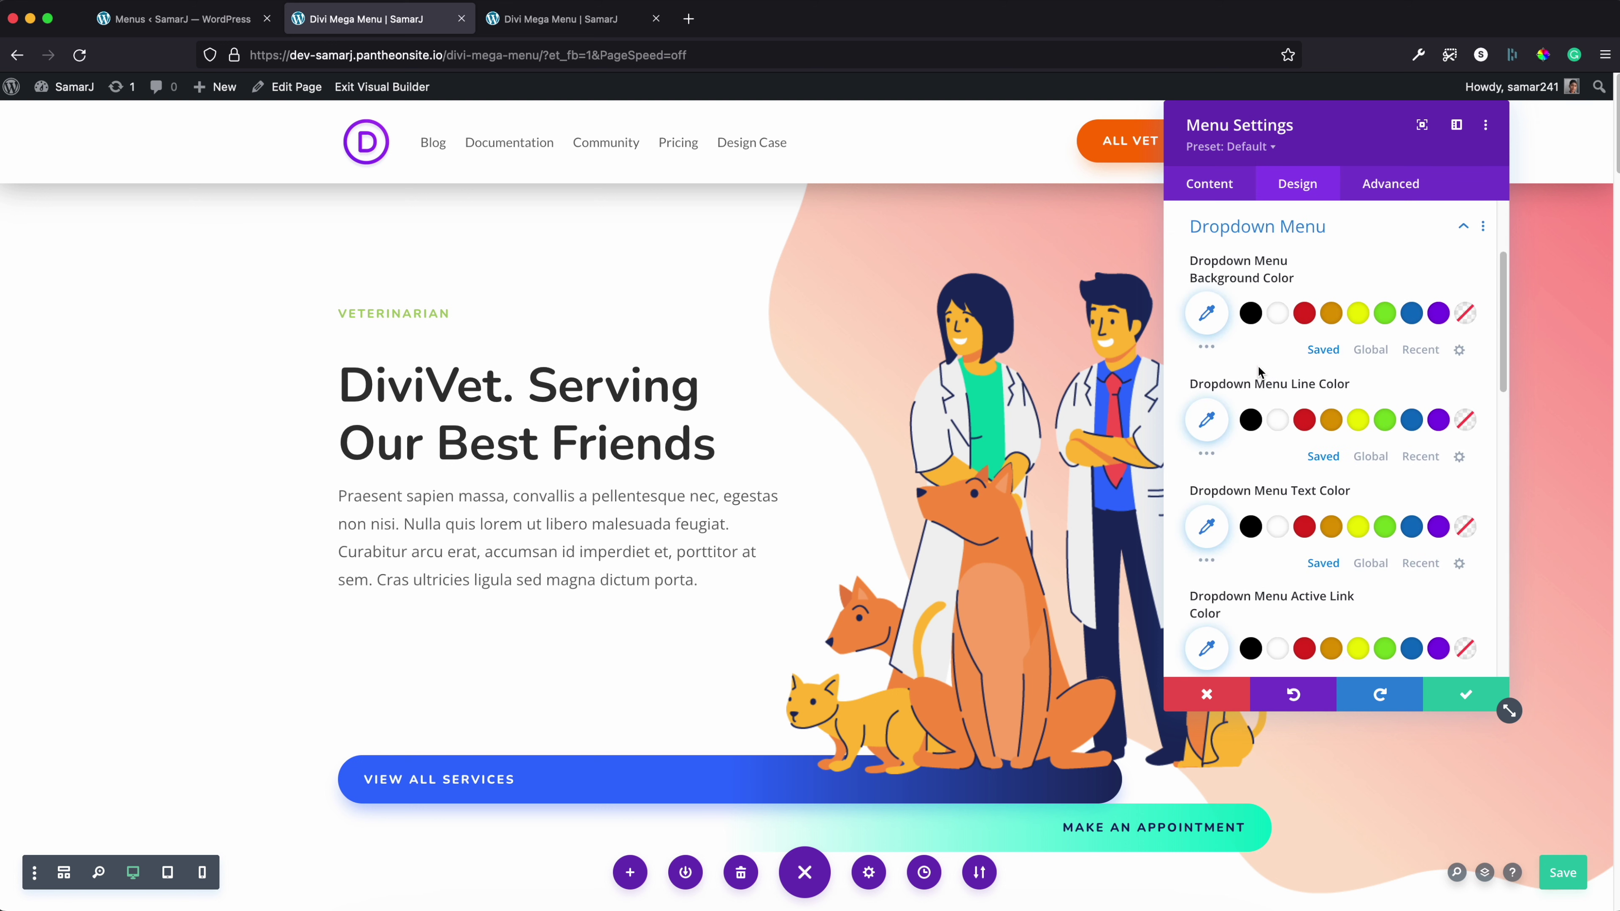
left_click(1285, 322)
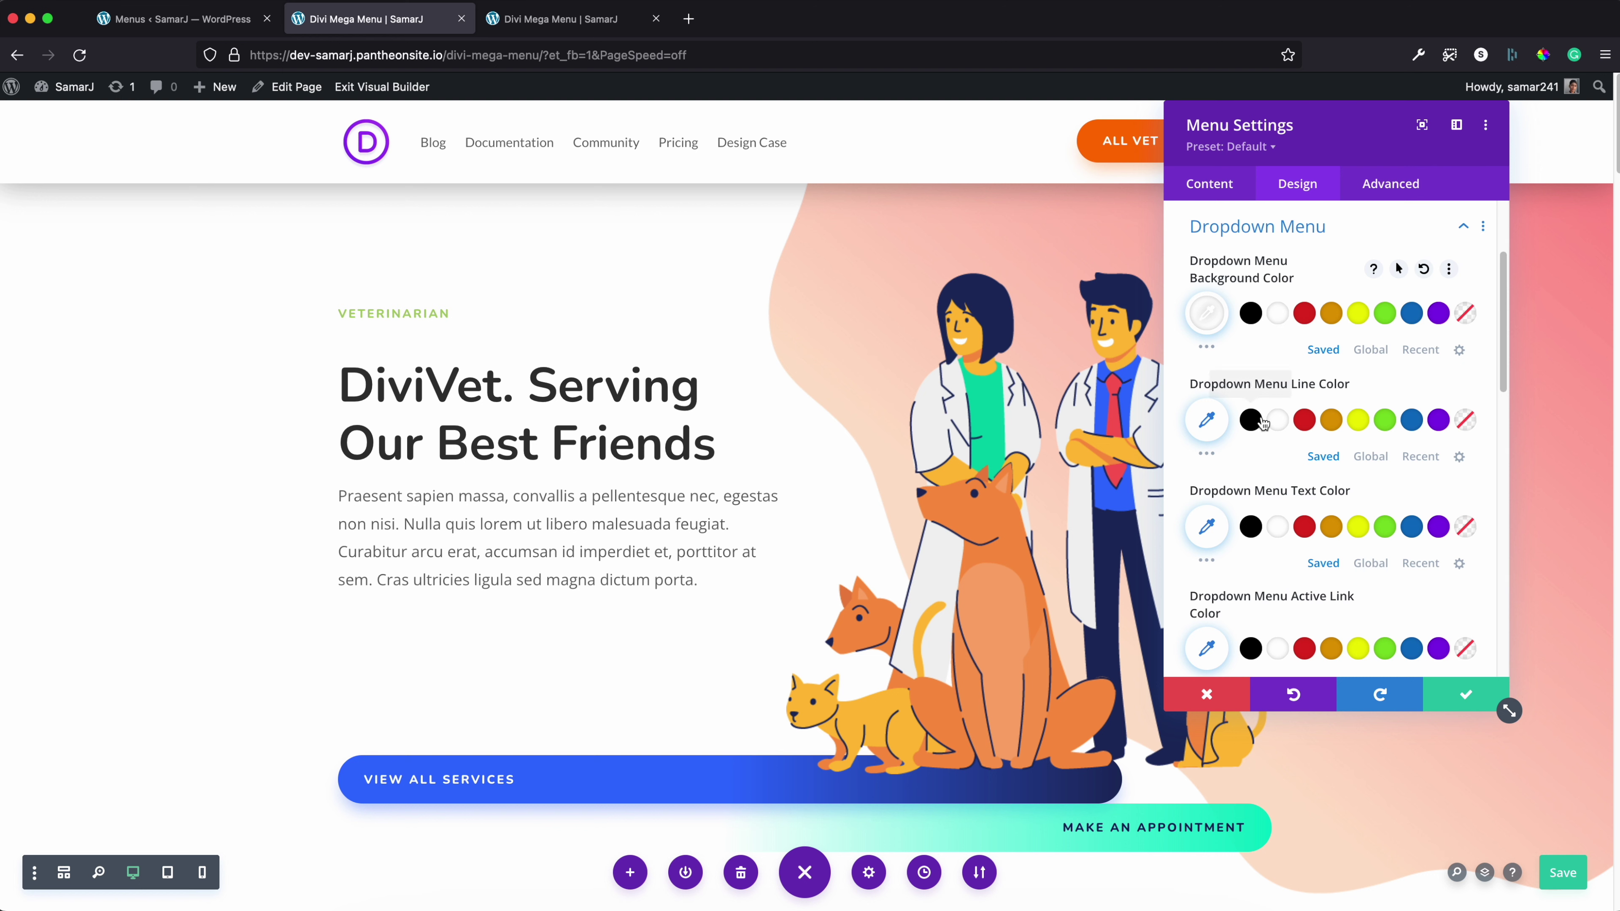
Inspect the line above the Blog dropdown on the live page and set the module's dropdown menu line color to white
left_click(574, 18)
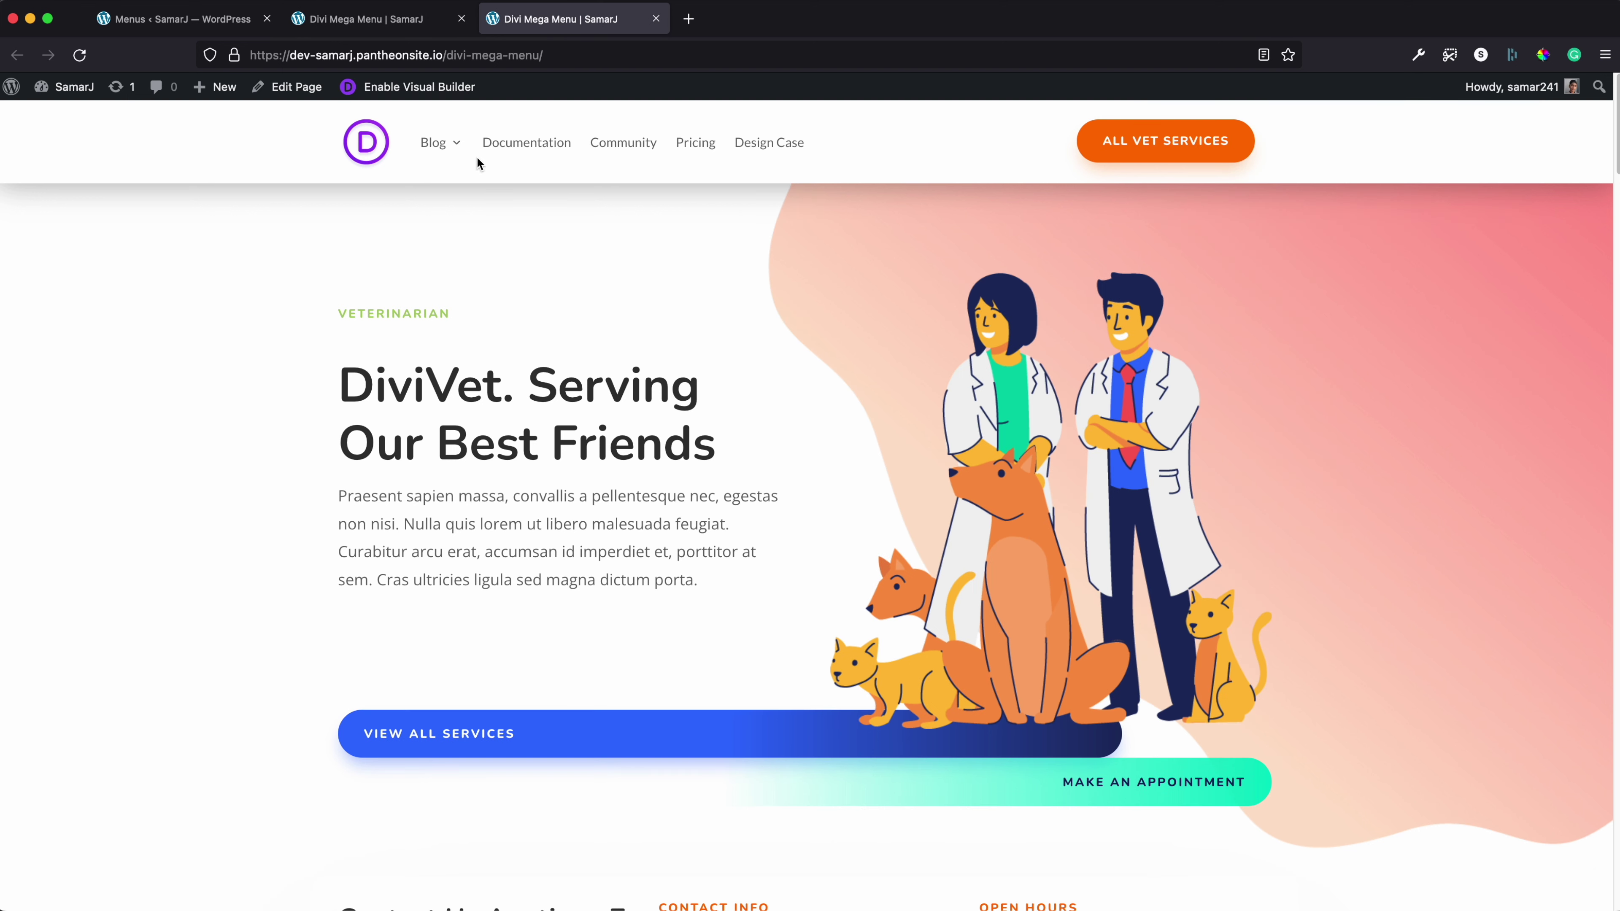
mouse_move(444, 176)
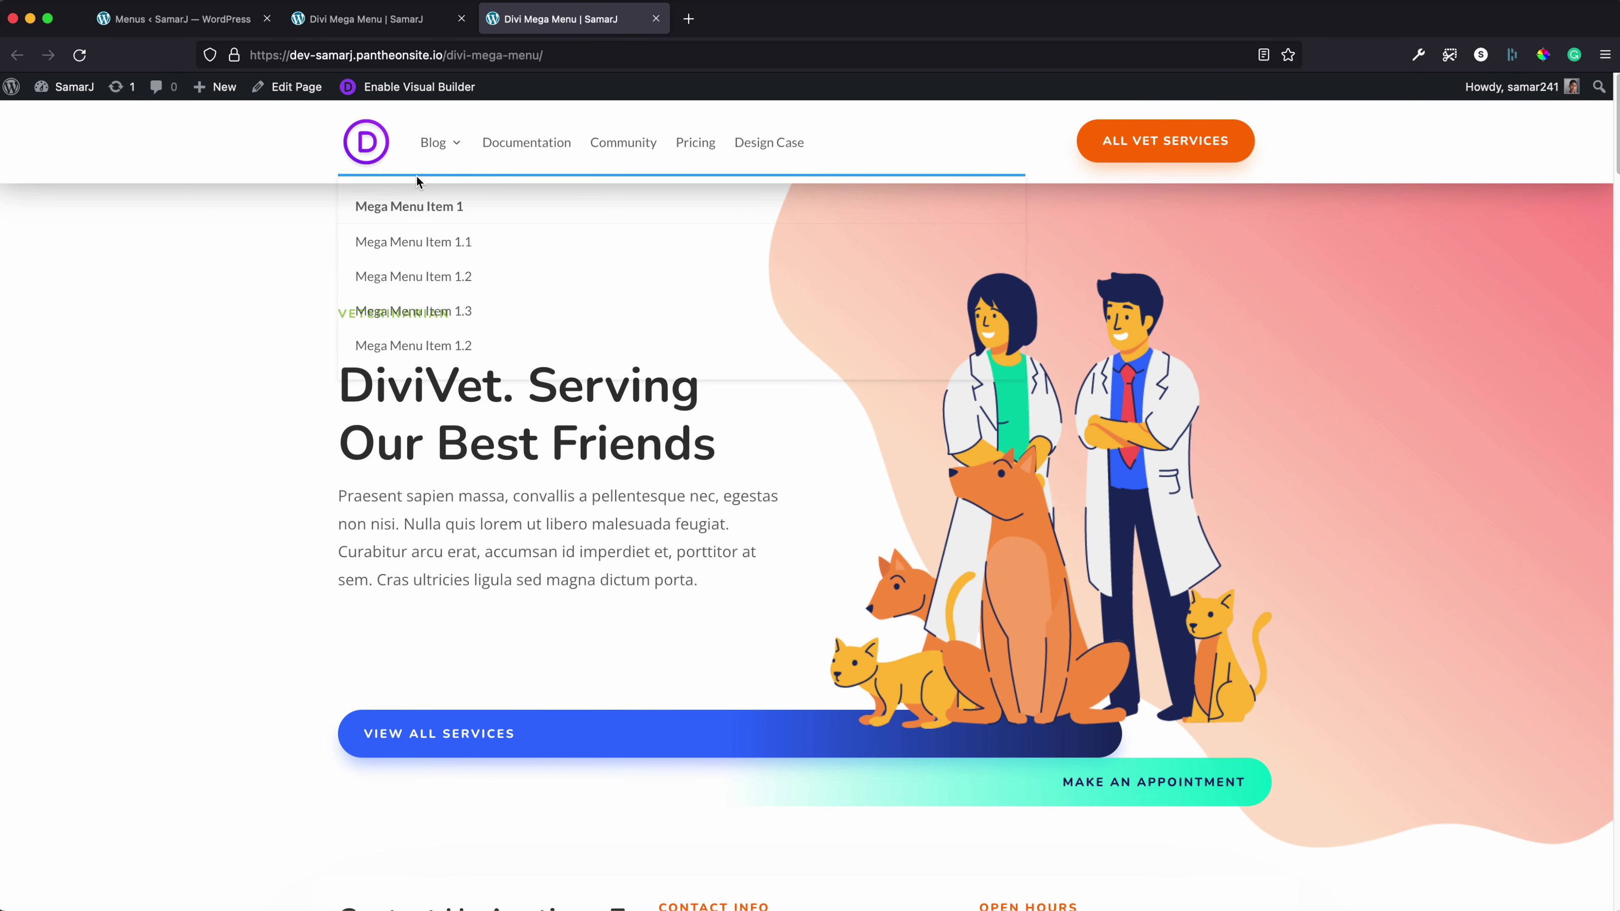
left_click(403, 19)
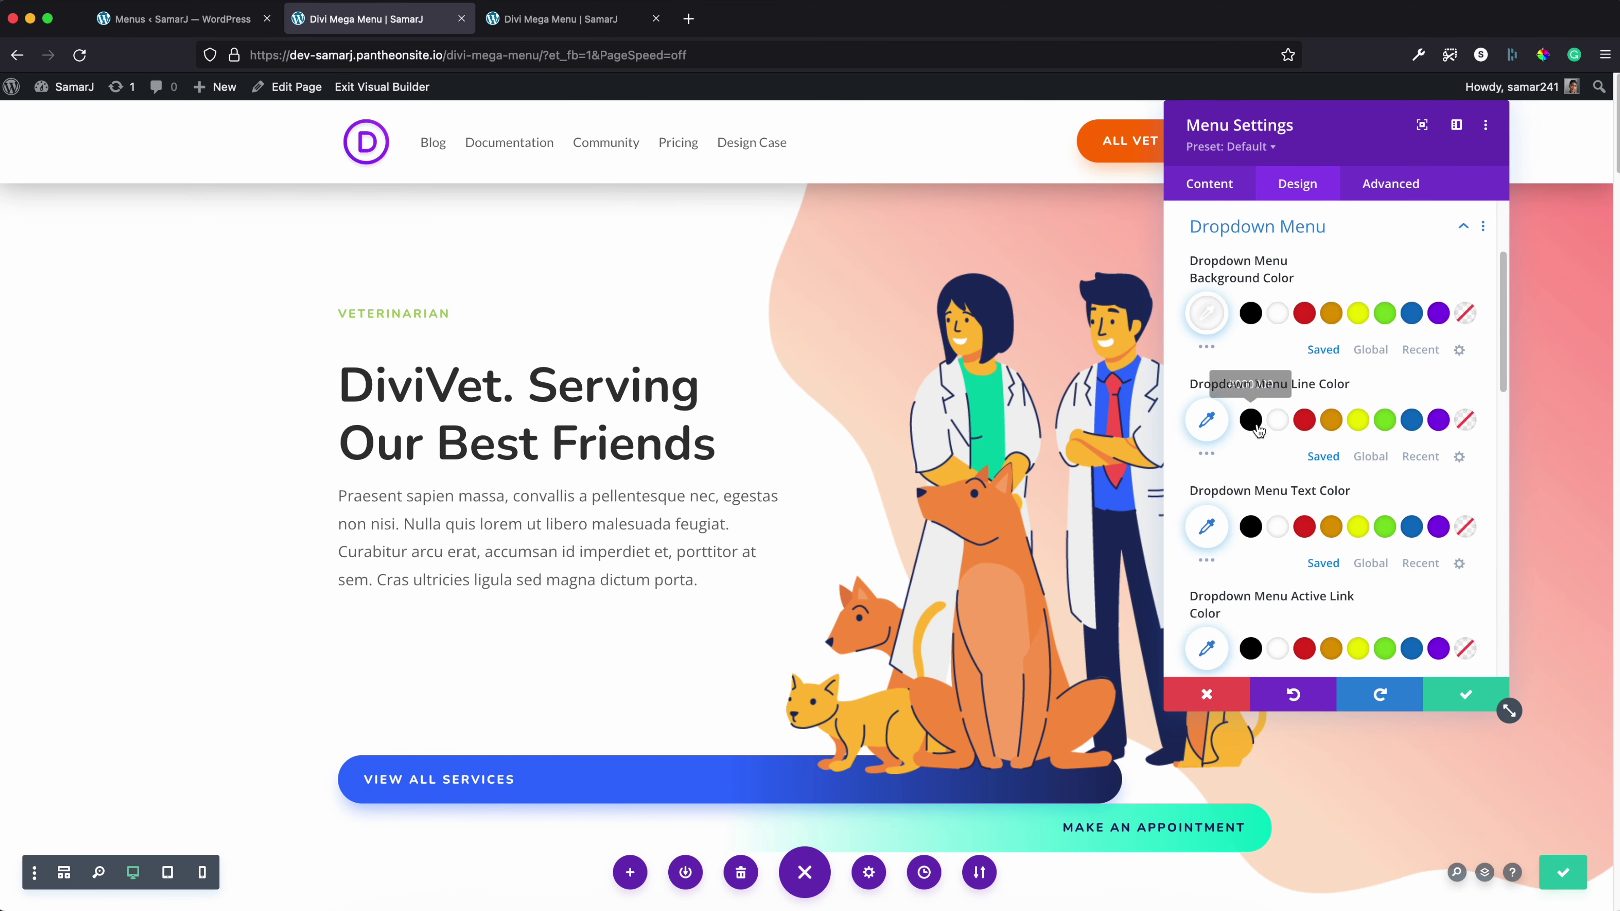
left_click(1277, 420)
Set the dropdown menu text color to black (#000000) and the dropdown menu active link color to red
scroll(1270, 421, "down", 3)
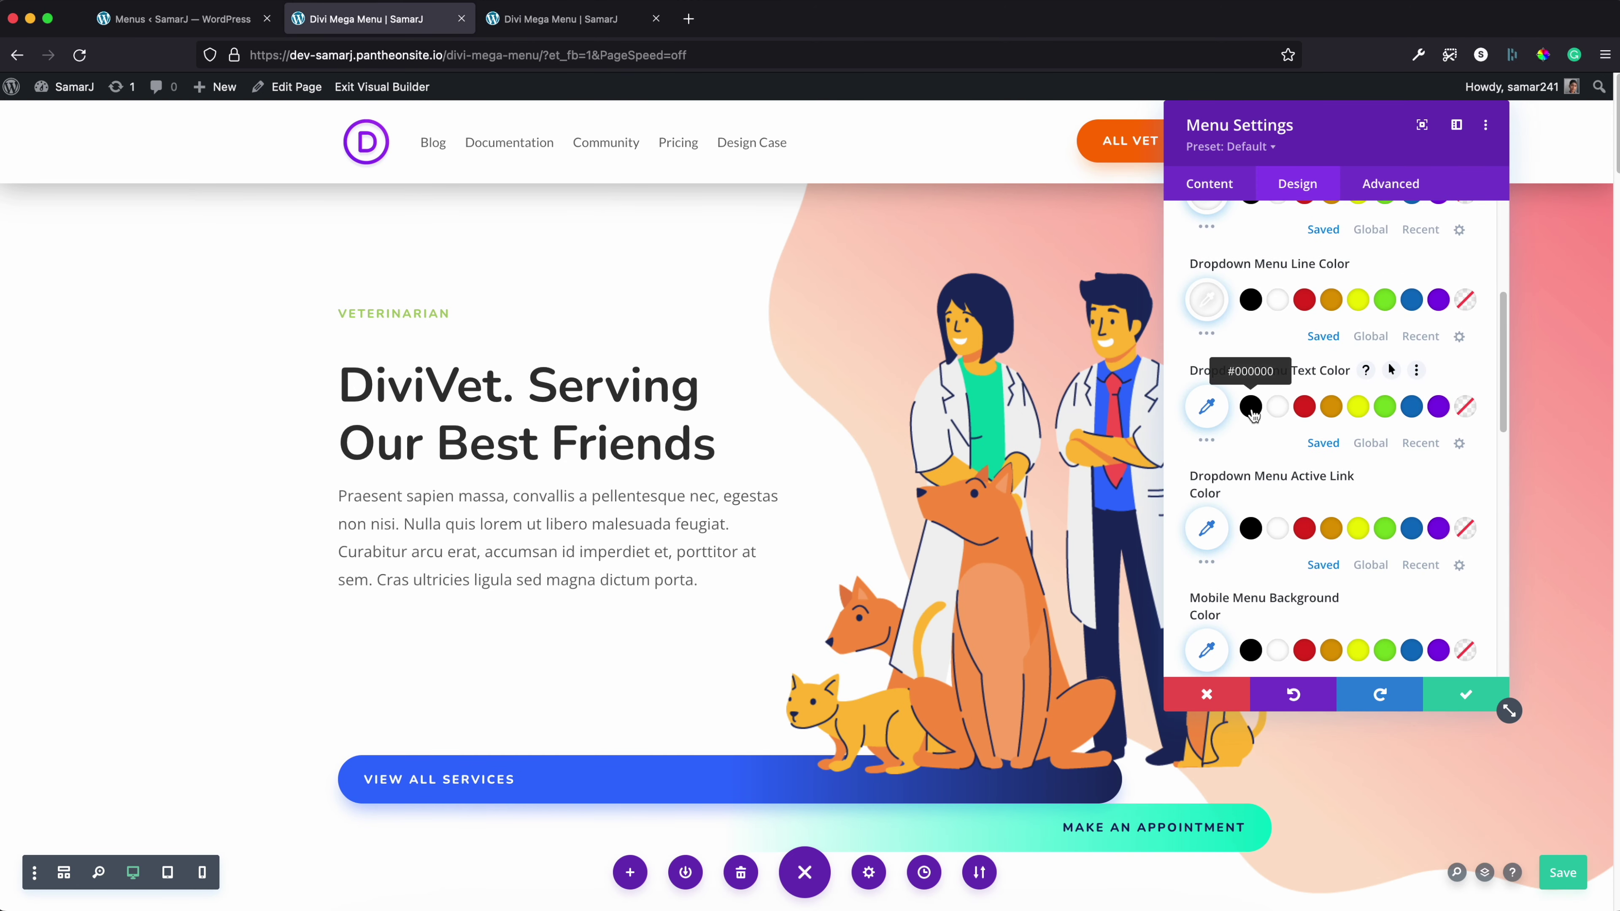
left_click(1253, 413)
scroll(1253, 413, "down", 3)
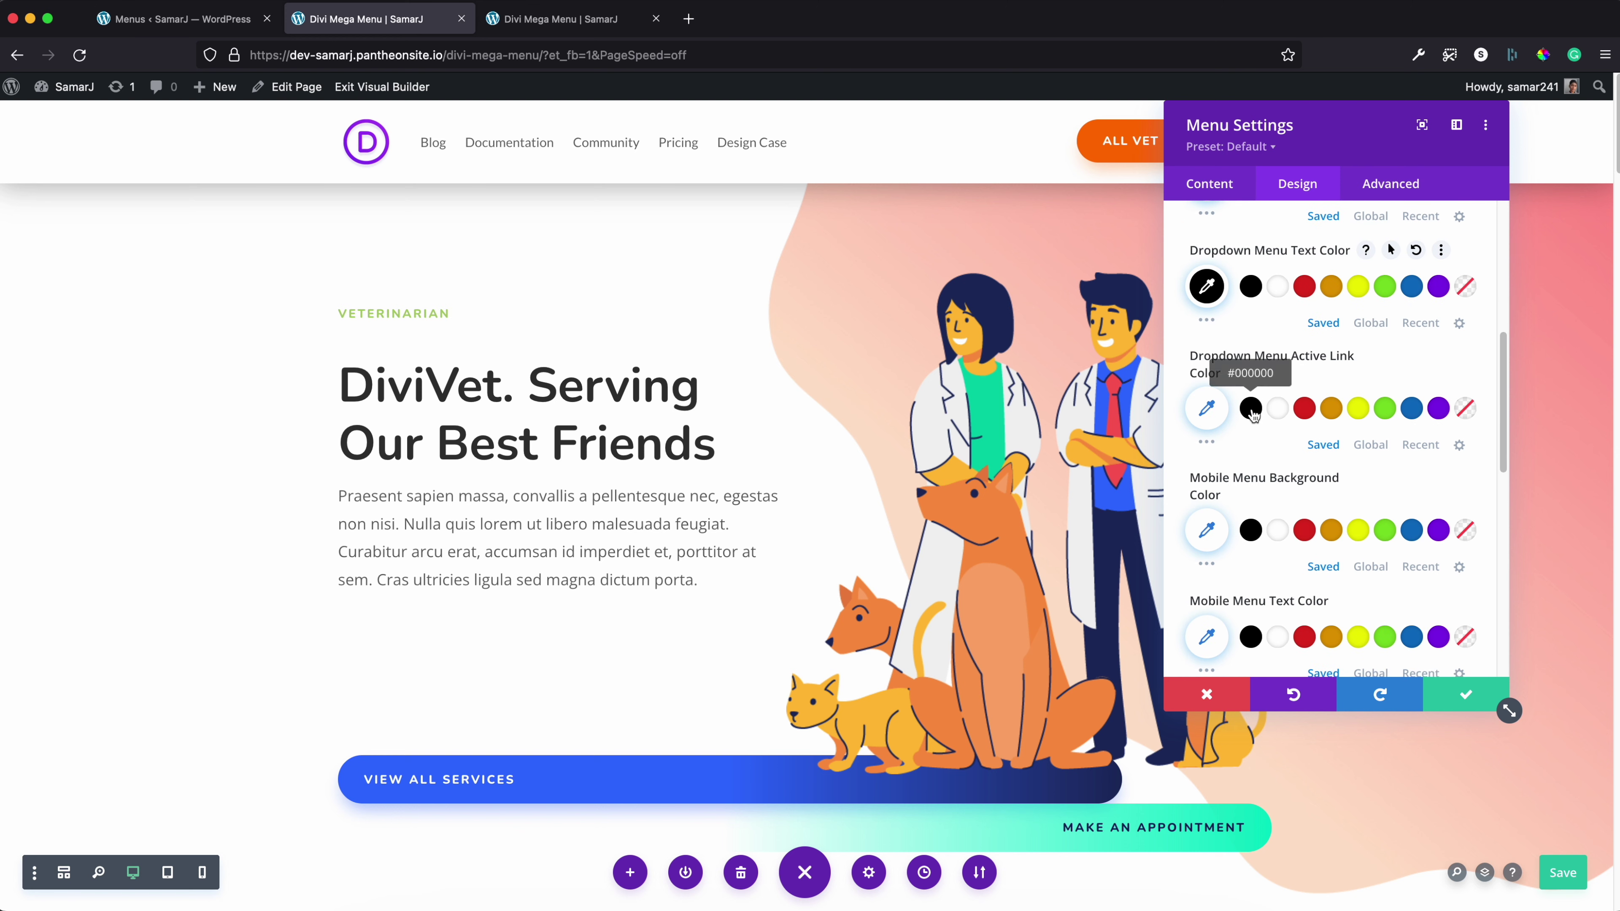
left_click(1313, 420)
Set the mobile menu background color to white (#ffffff) and the mobile menu text color to black, and save the page
scroll(1308, 412, "down", 3)
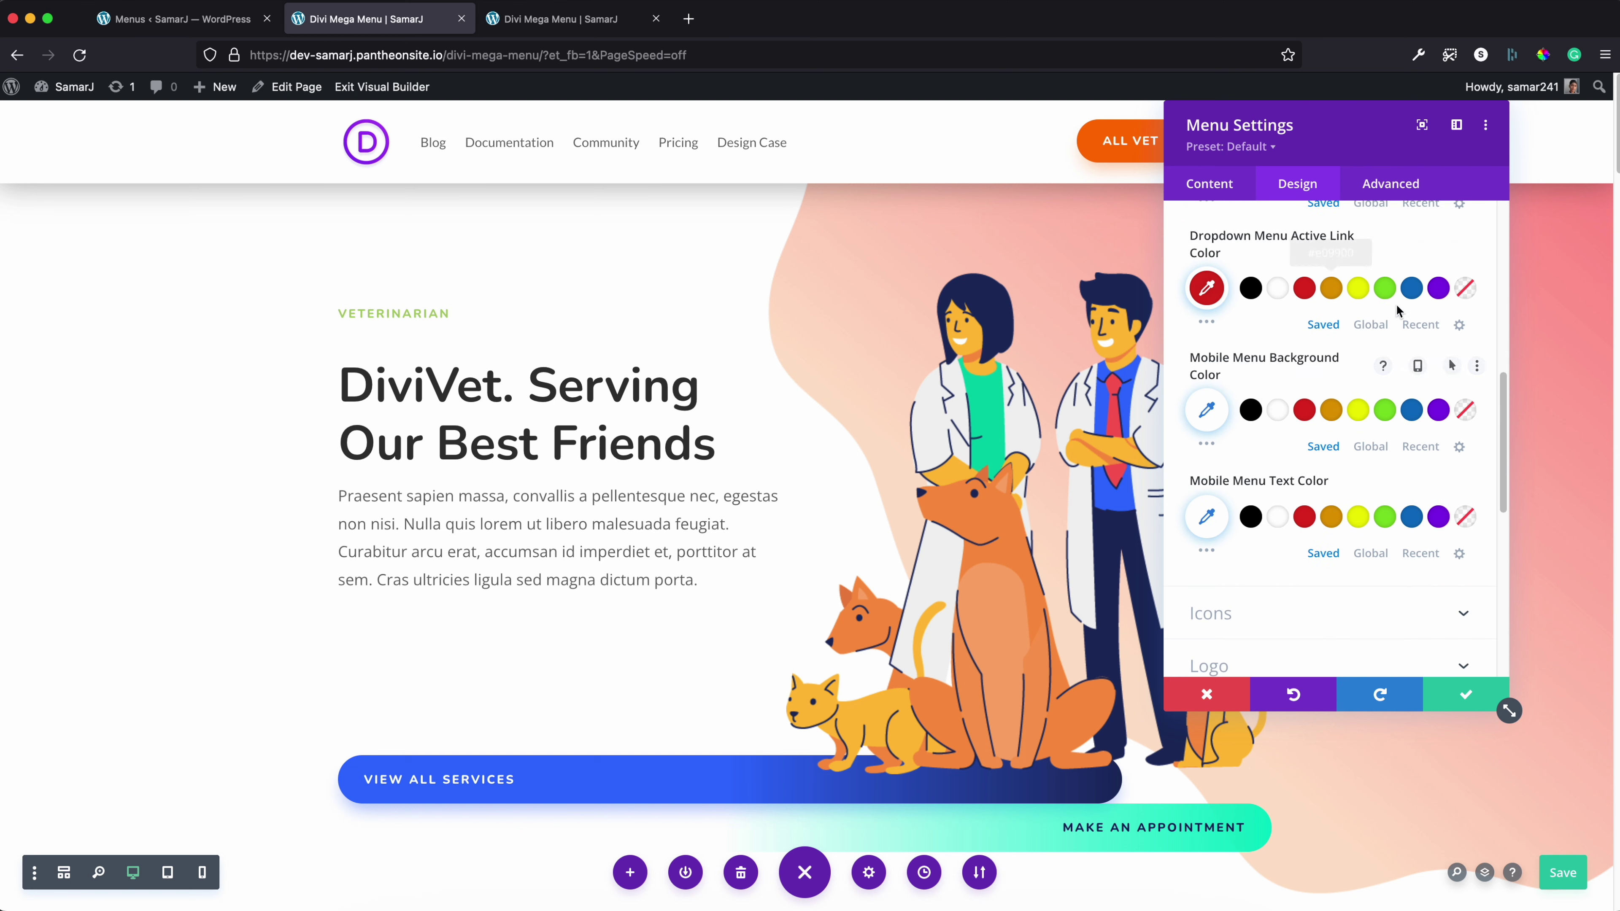
left_click(1279, 412)
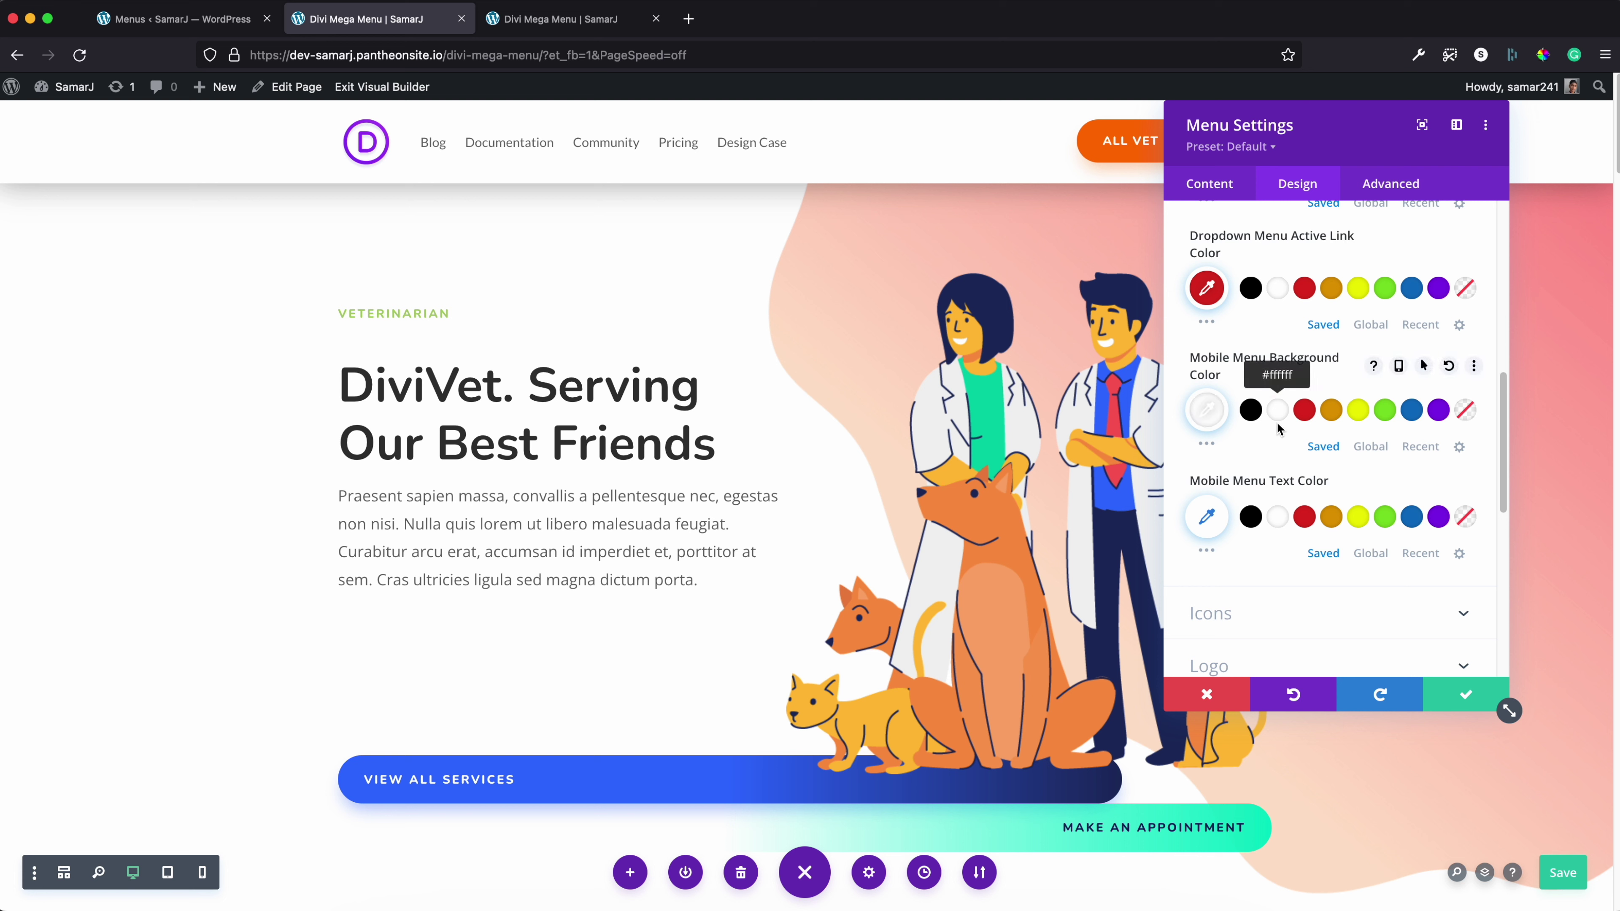
left_click(1251, 518)
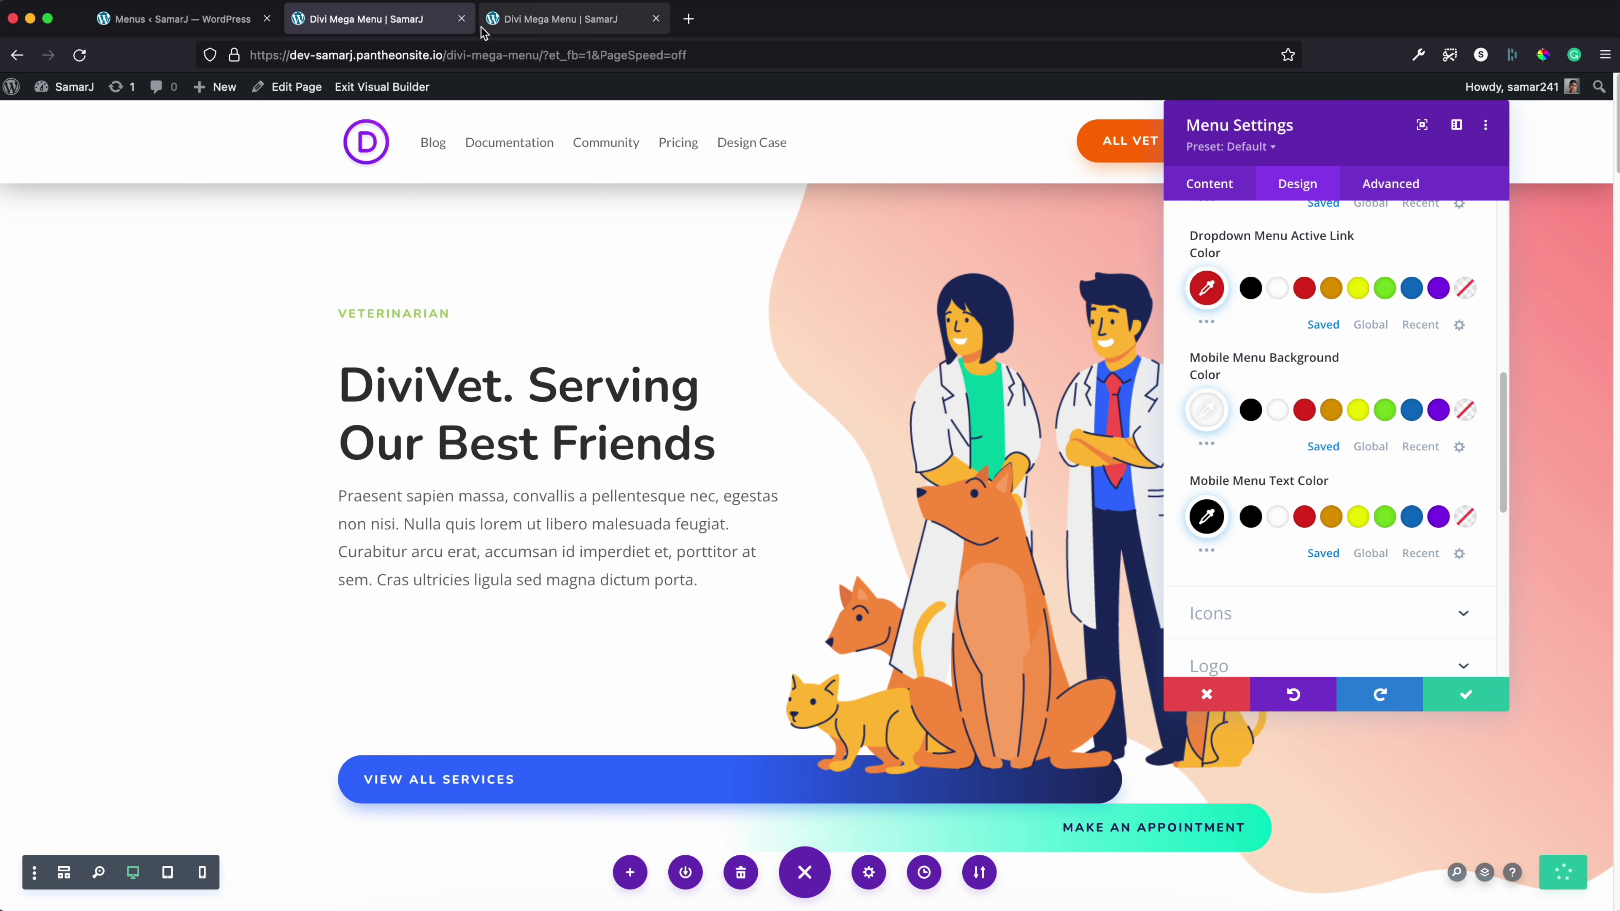
Reload the live page and check the restyled Blog dropdown
left_click(533, 19)
left_click(78, 55)
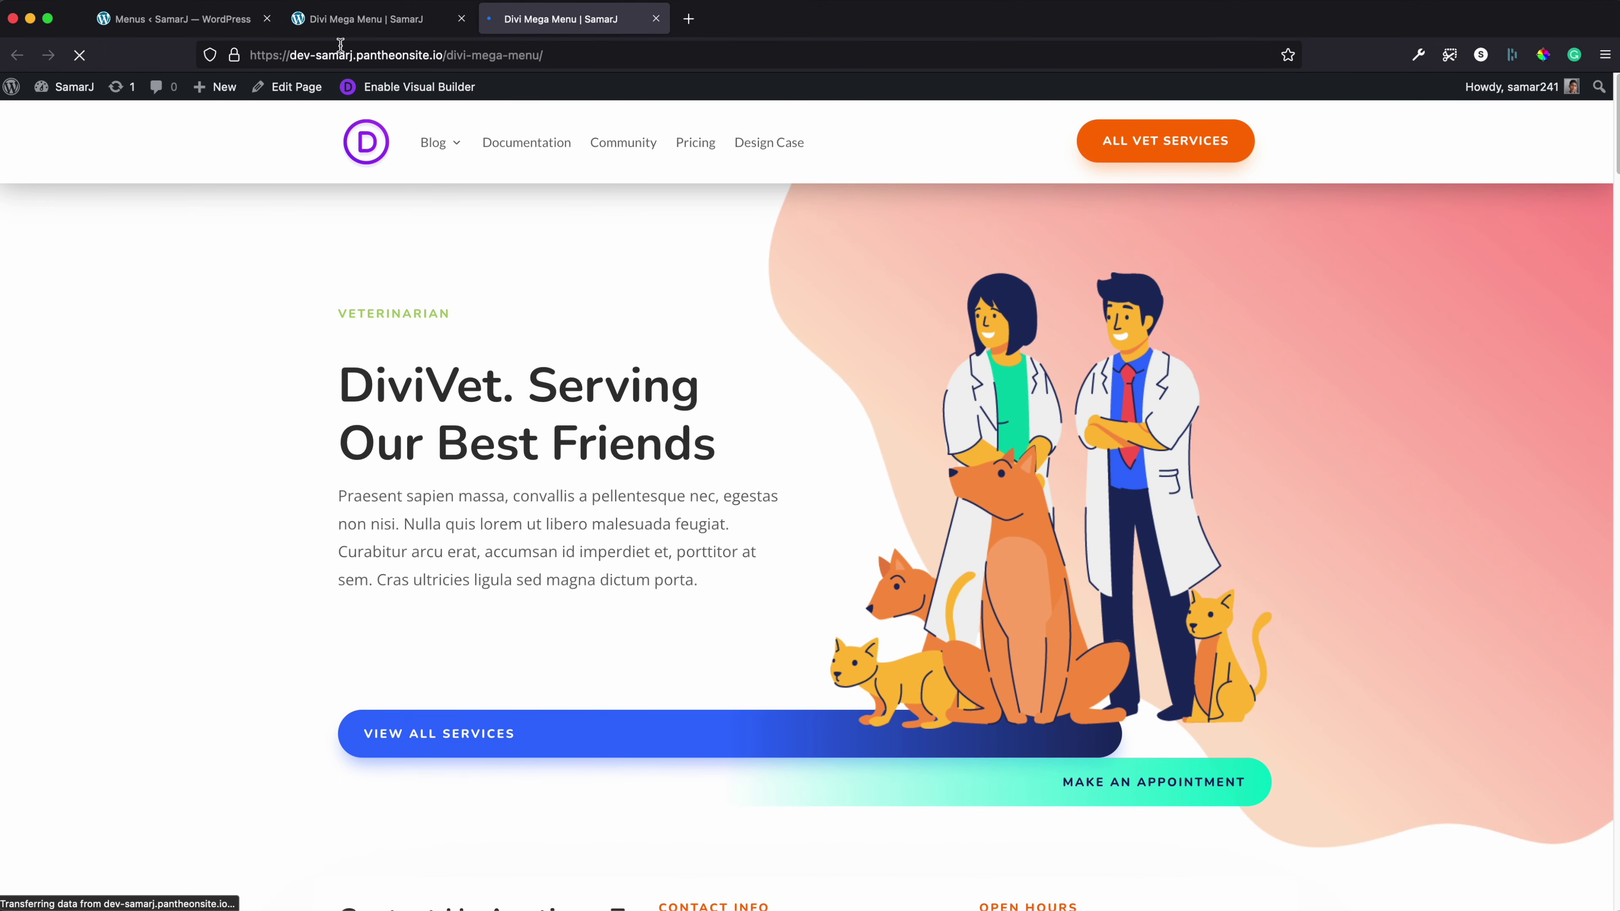
mouse_move(470, 144)
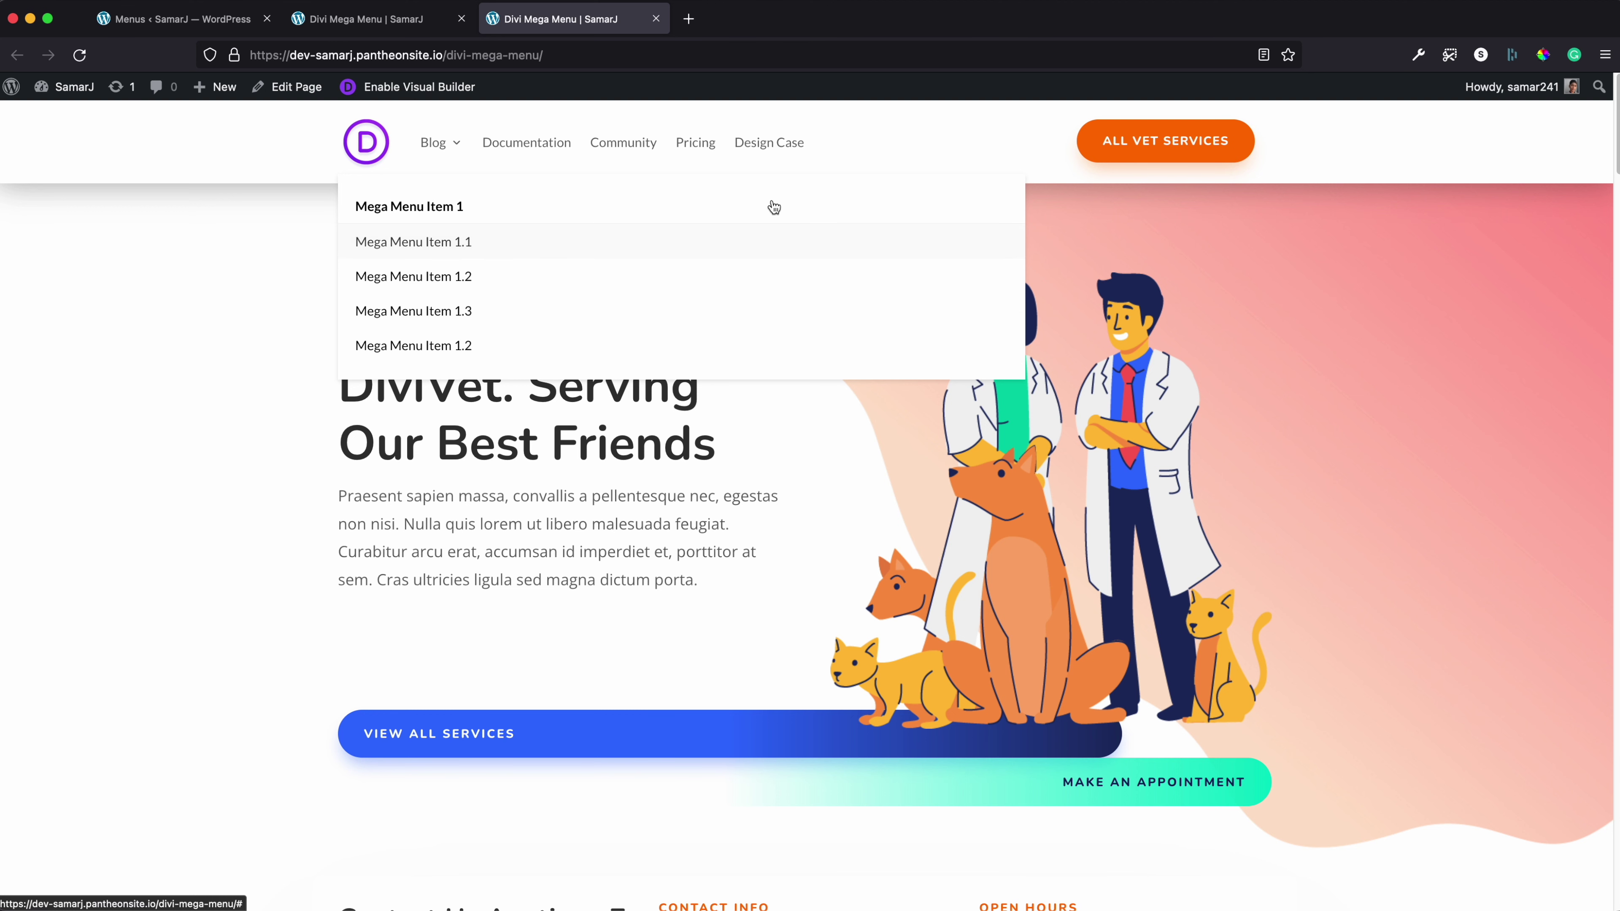
In the WordPress menu editor, add a custom link to the Resources menu with URL # and link text "Mega Menu Item 2"
left_click(188, 29)
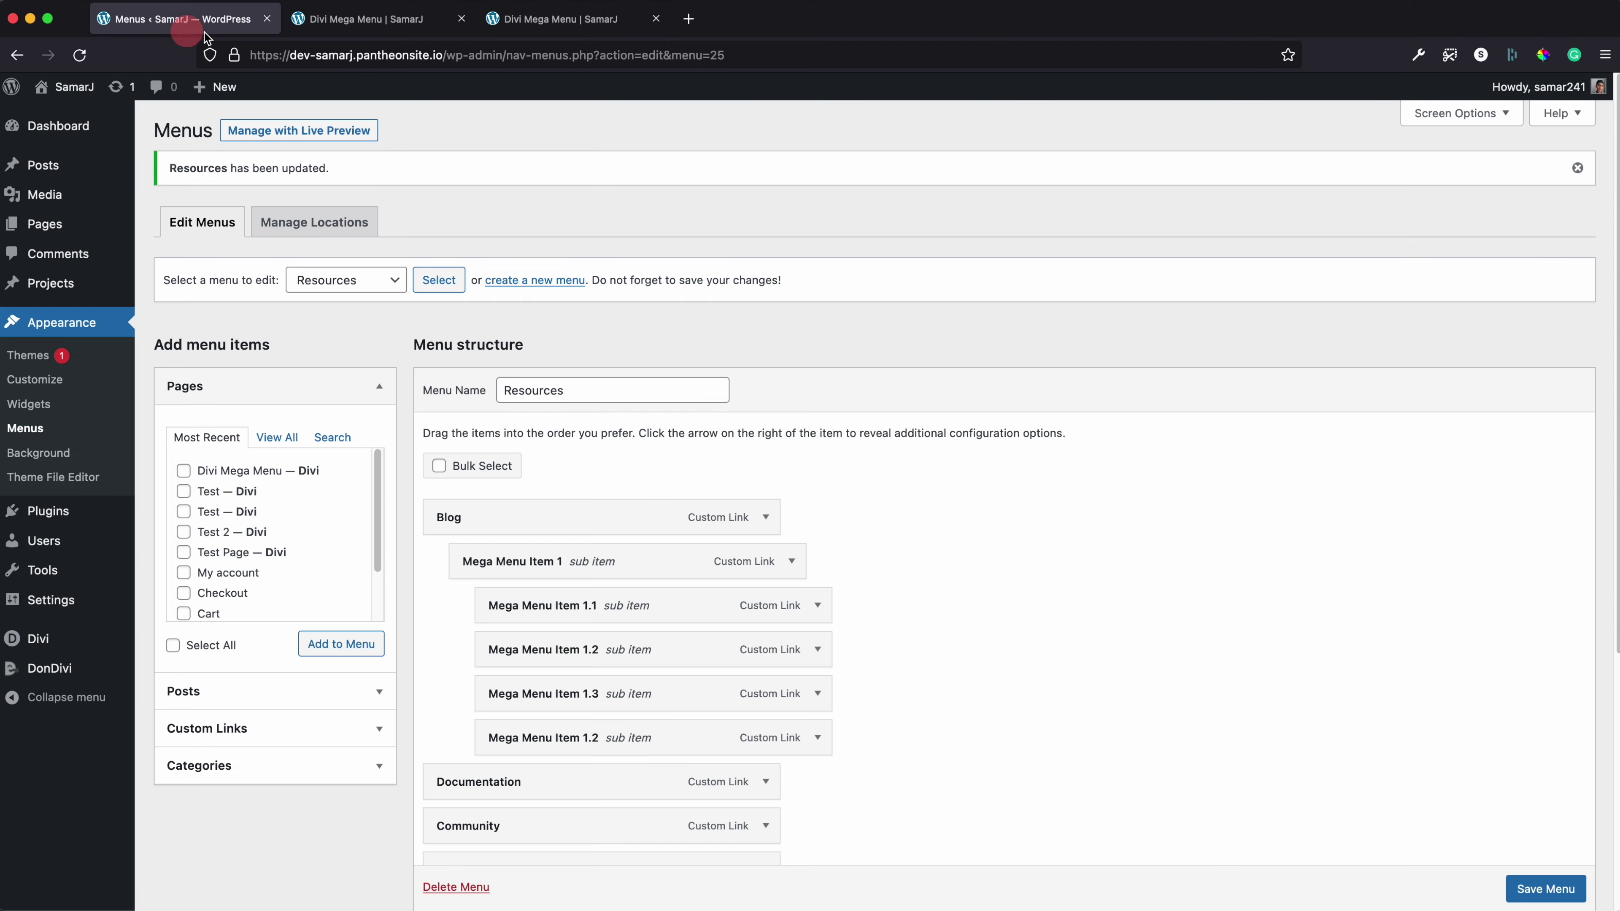
scroll(535, 257, "down", 5)
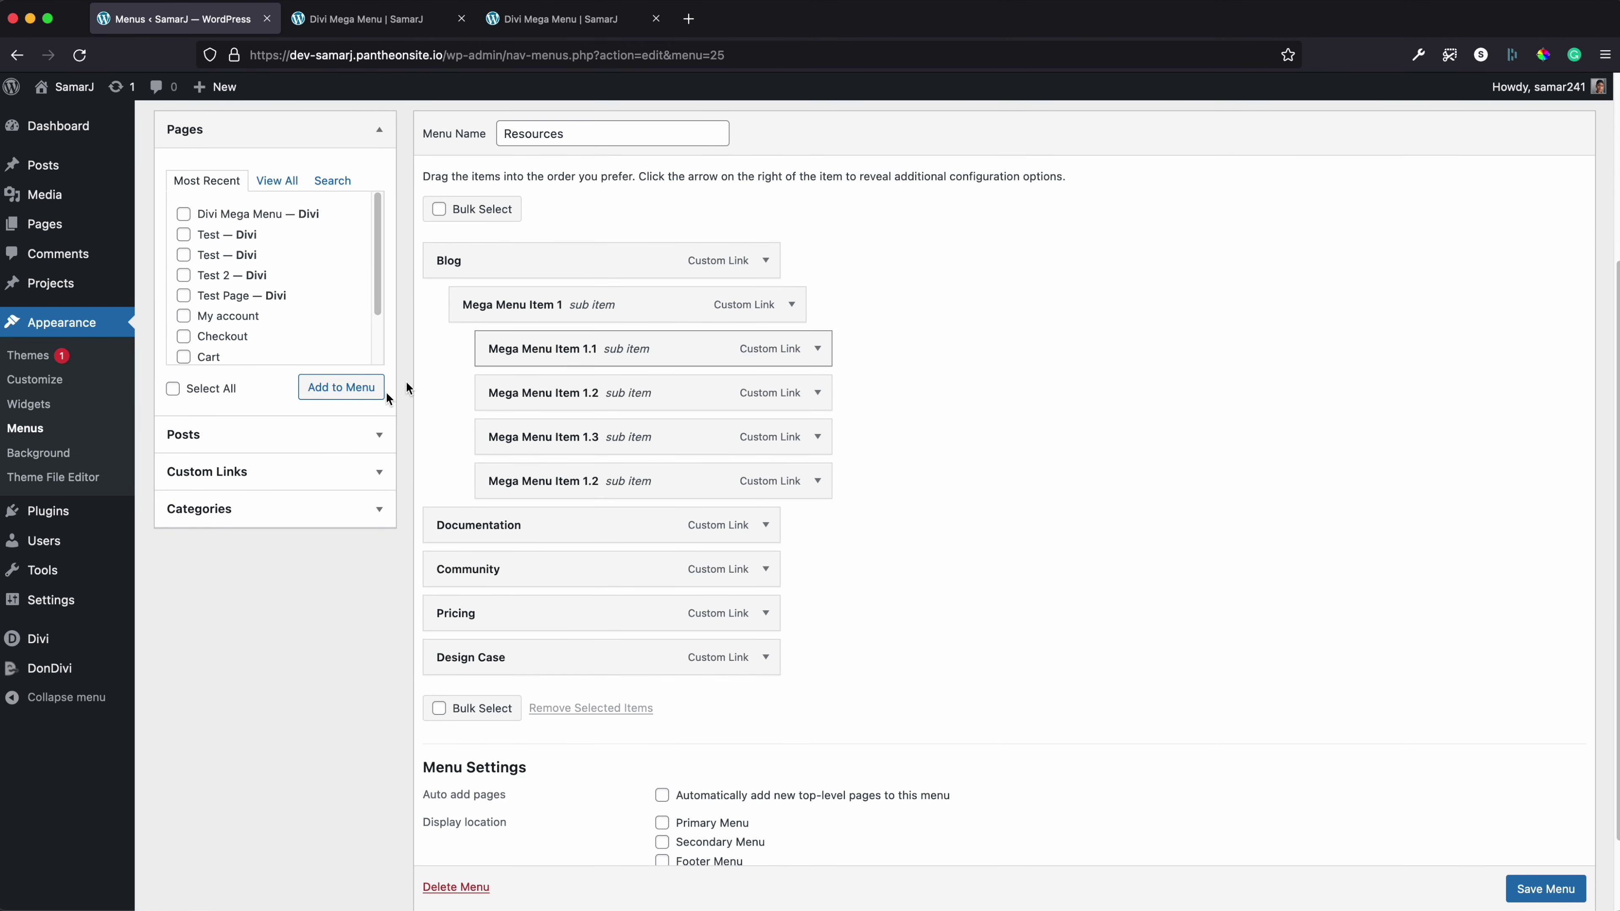
left_click(205, 470)
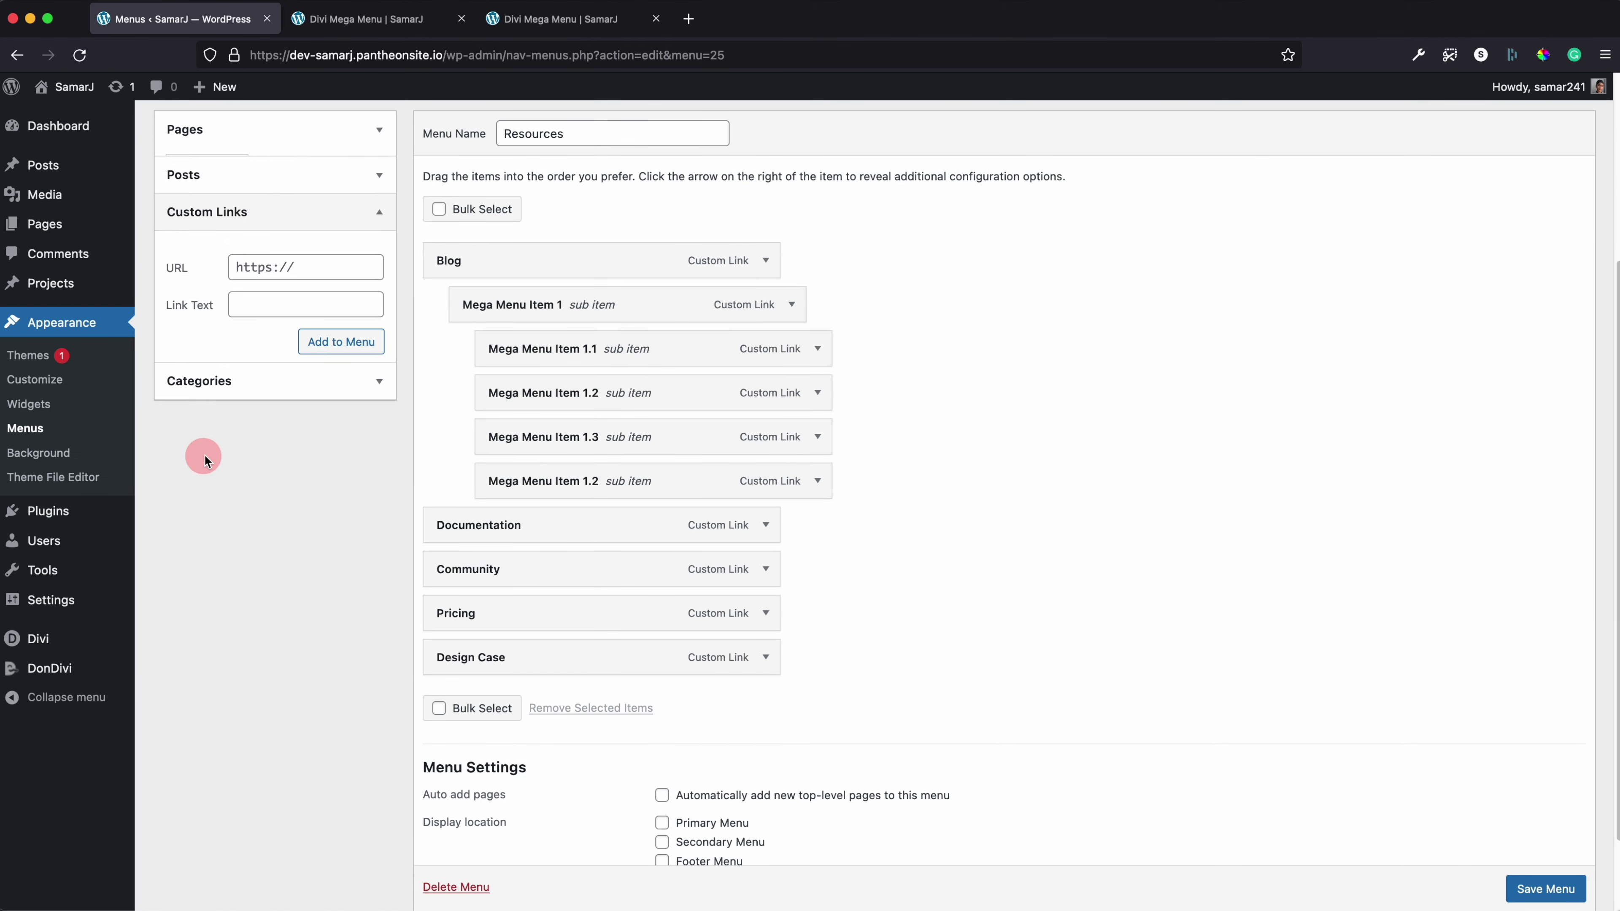
left_click(258, 266)
type("#")
left_click(263, 295)
type("Mega Menu Item 2")
key("Return")
Add a custom link with URL # and link text "Mega Menu Item 2.1" to the Resources menu
type("Mega Menu Item 2.1")
left_click(262, 260)
type("#")
left_click(319, 330)
Add a custom link with URL # and link text "Mega Menu Item 2.2" to the Resources menu
left_click(268, 297)
type("Mega Menu Item 2.")
type("2")
left_click(303, 268)
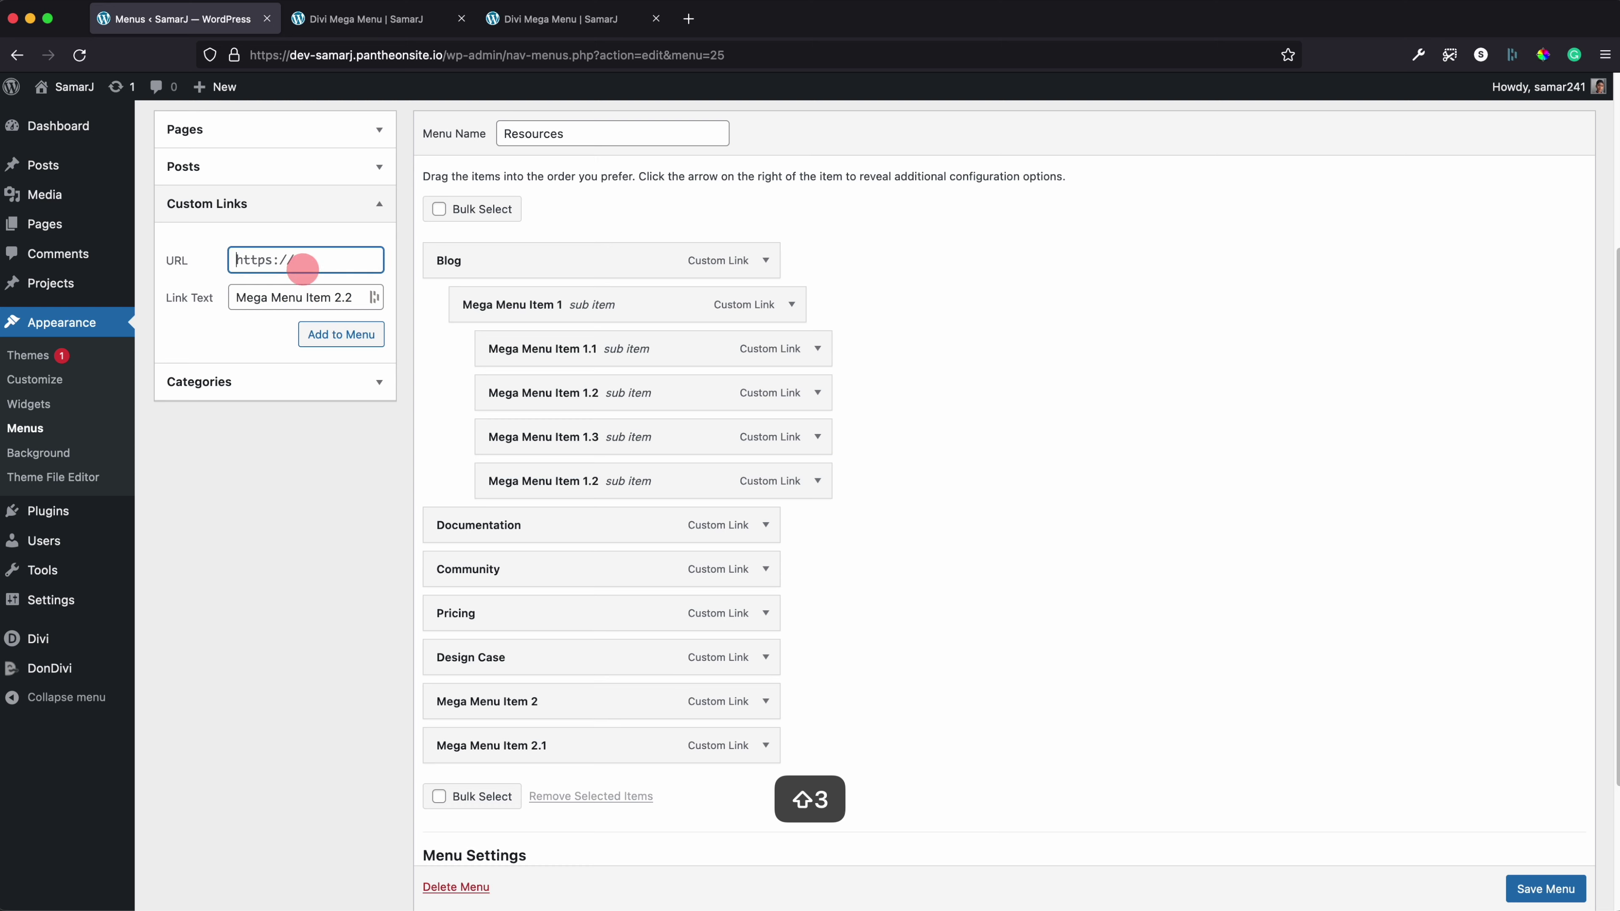
type("#")
left_click(337, 332)
Add a custom link with URL # and link text "Mega Menu Item 2.3" to the Resources menu
left_click(268, 260)
type("#")
left_click(265, 295)
type("Mega Menu Item 2.")
type("3")
key("Return")
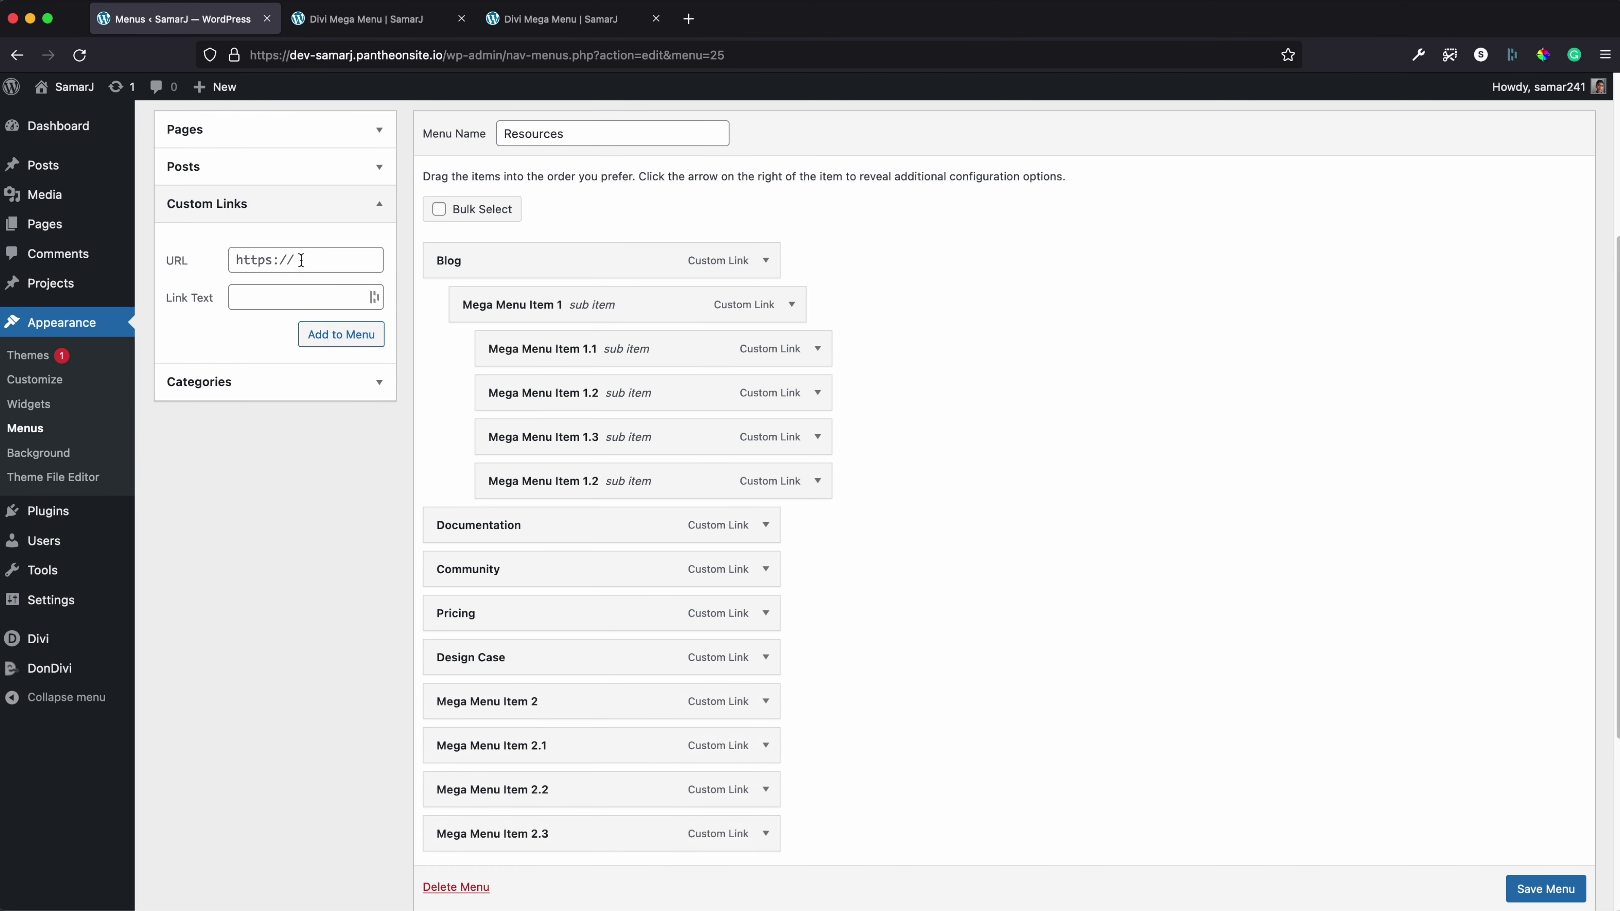
Add a custom link with URL # and link text "Mega Menu Item 2.4" to the Resources menu
left_click(302, 261)
type("#")
type("Mega Menu Item 2.")
type("4")
key("Return")
Add a custom link with URL # and link text "Mega Menu Item 2.5" to the Resources menu
type("#")
type("Mega Menu Item 2.")
type("5")
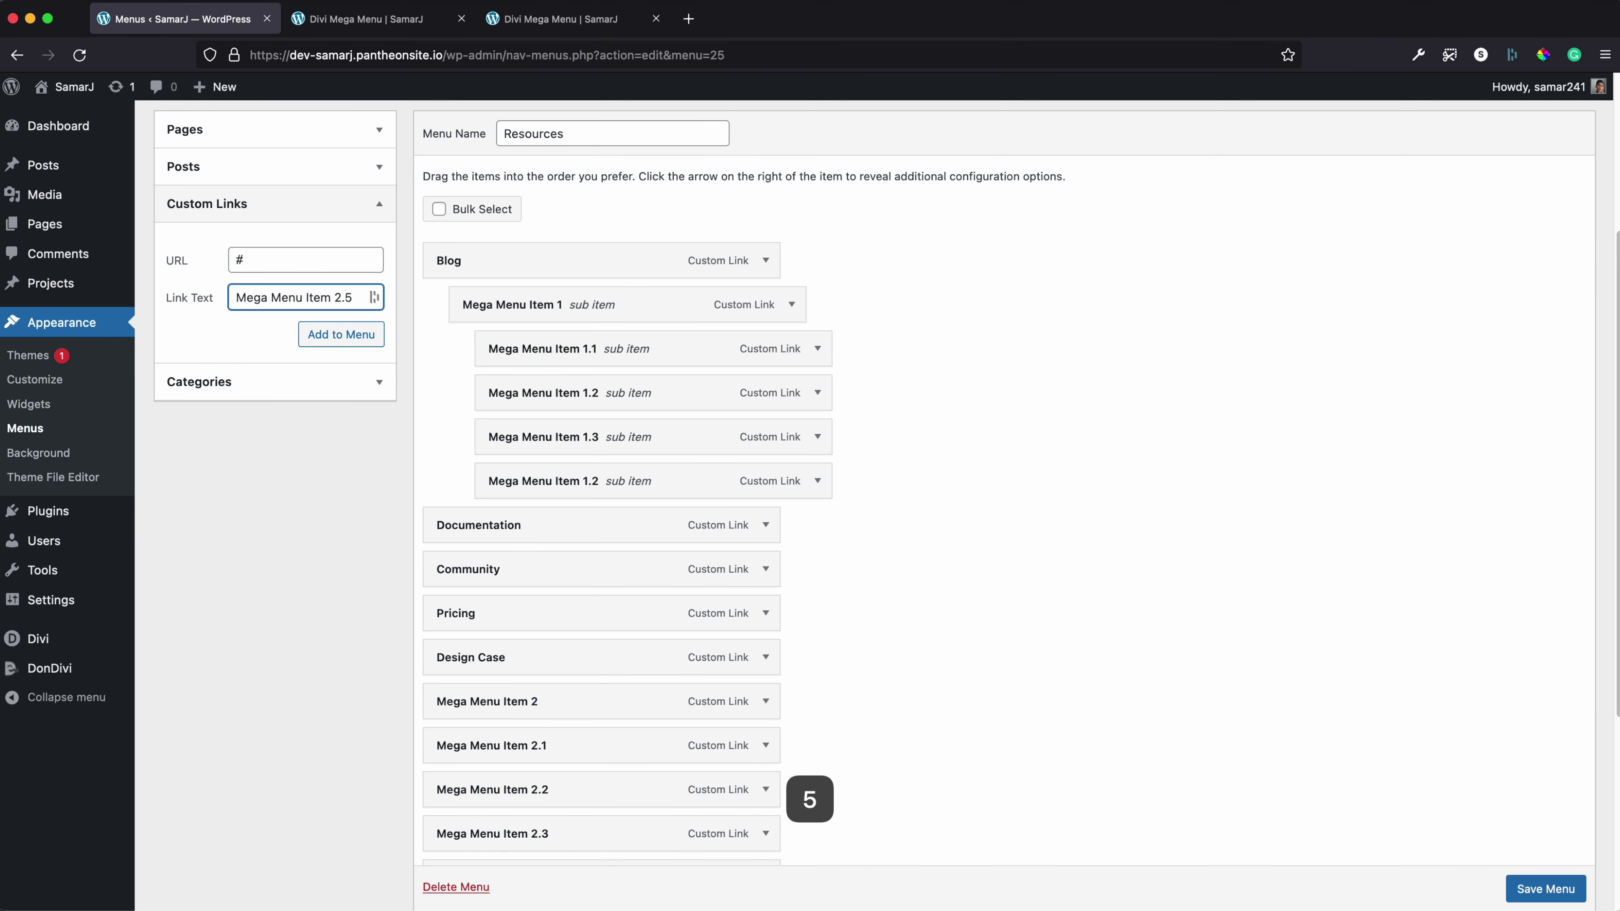
key("Return")
Compare the new menu items with the Blog dropdown on the live page and return to the menu editor
scroll(1148, 249, "down", 3)
scroll(679, 545, "up", 1)
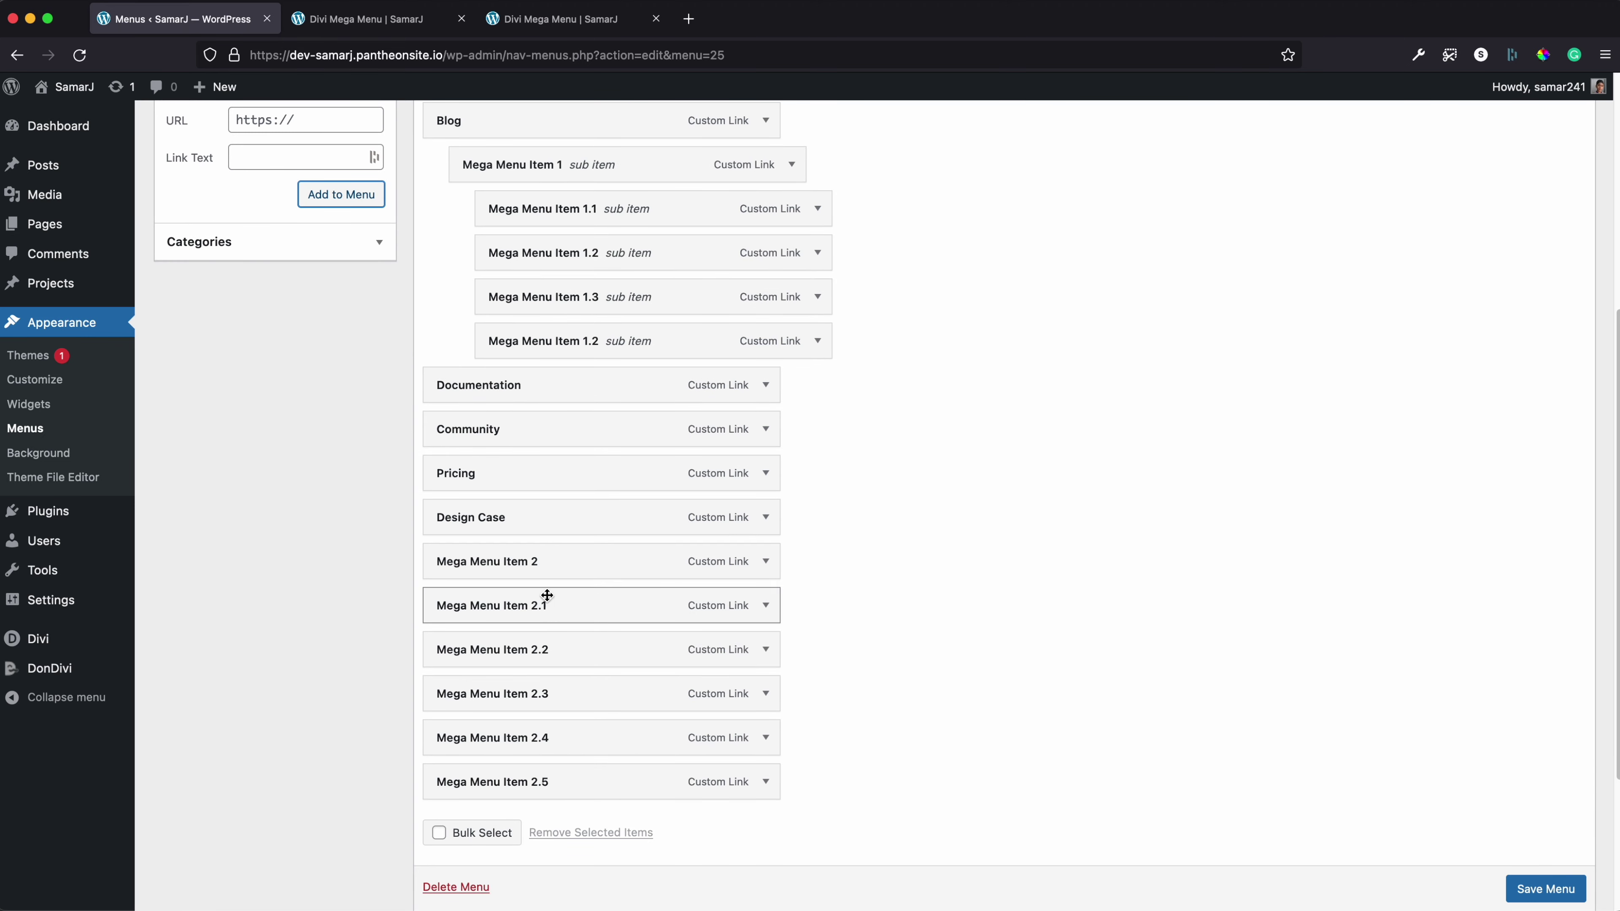
scroll(514, 568, "up", 2)
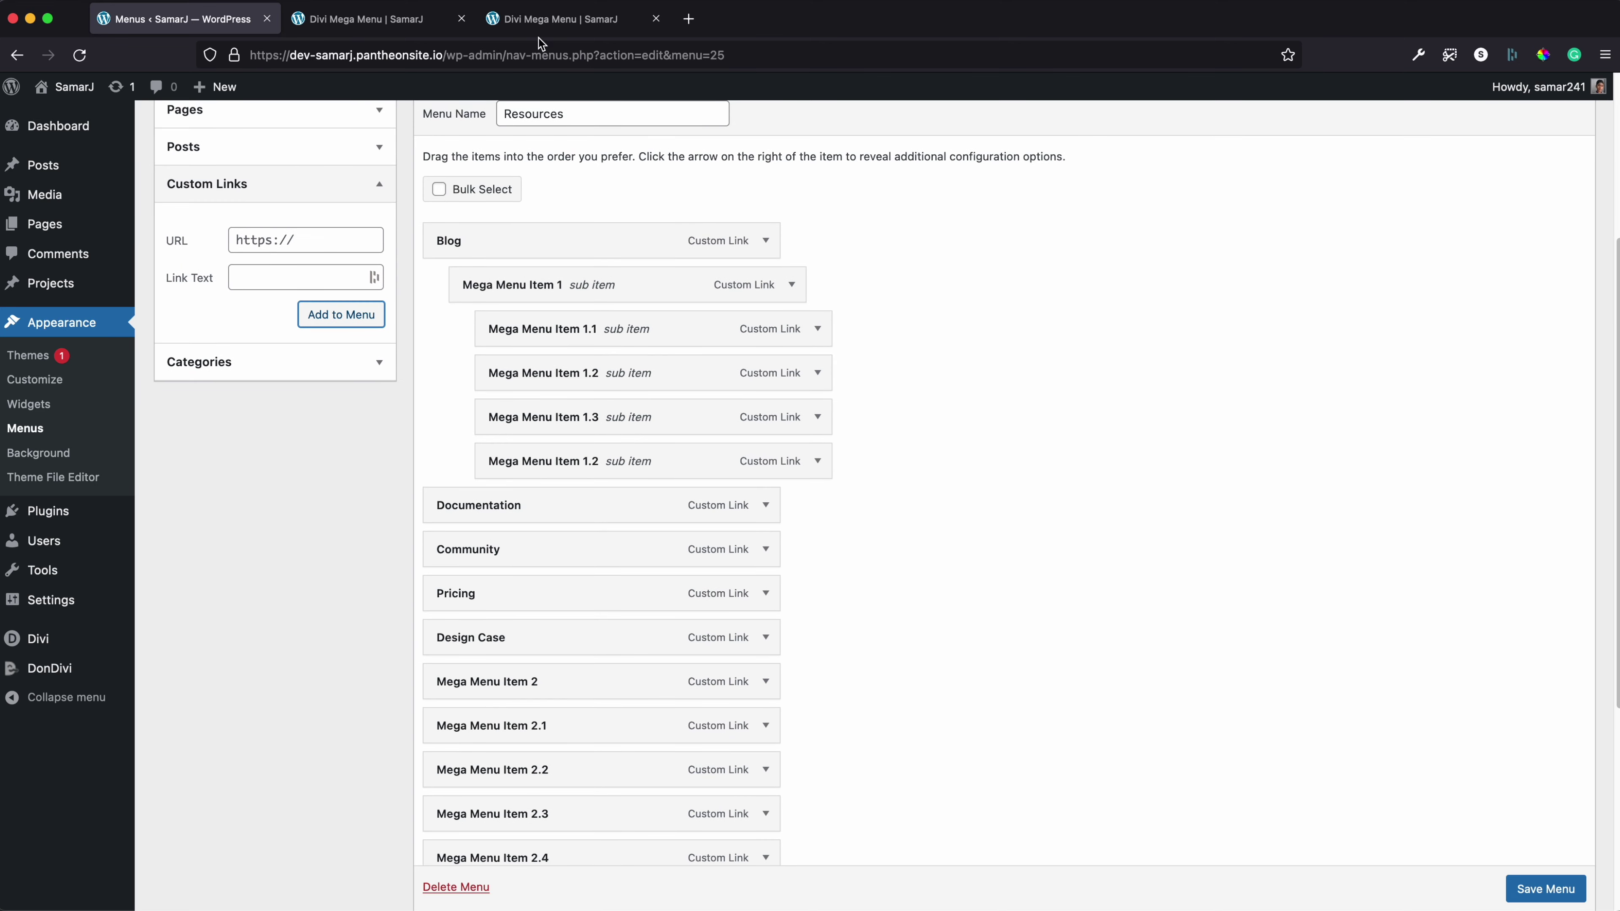
left_click(528, 19)
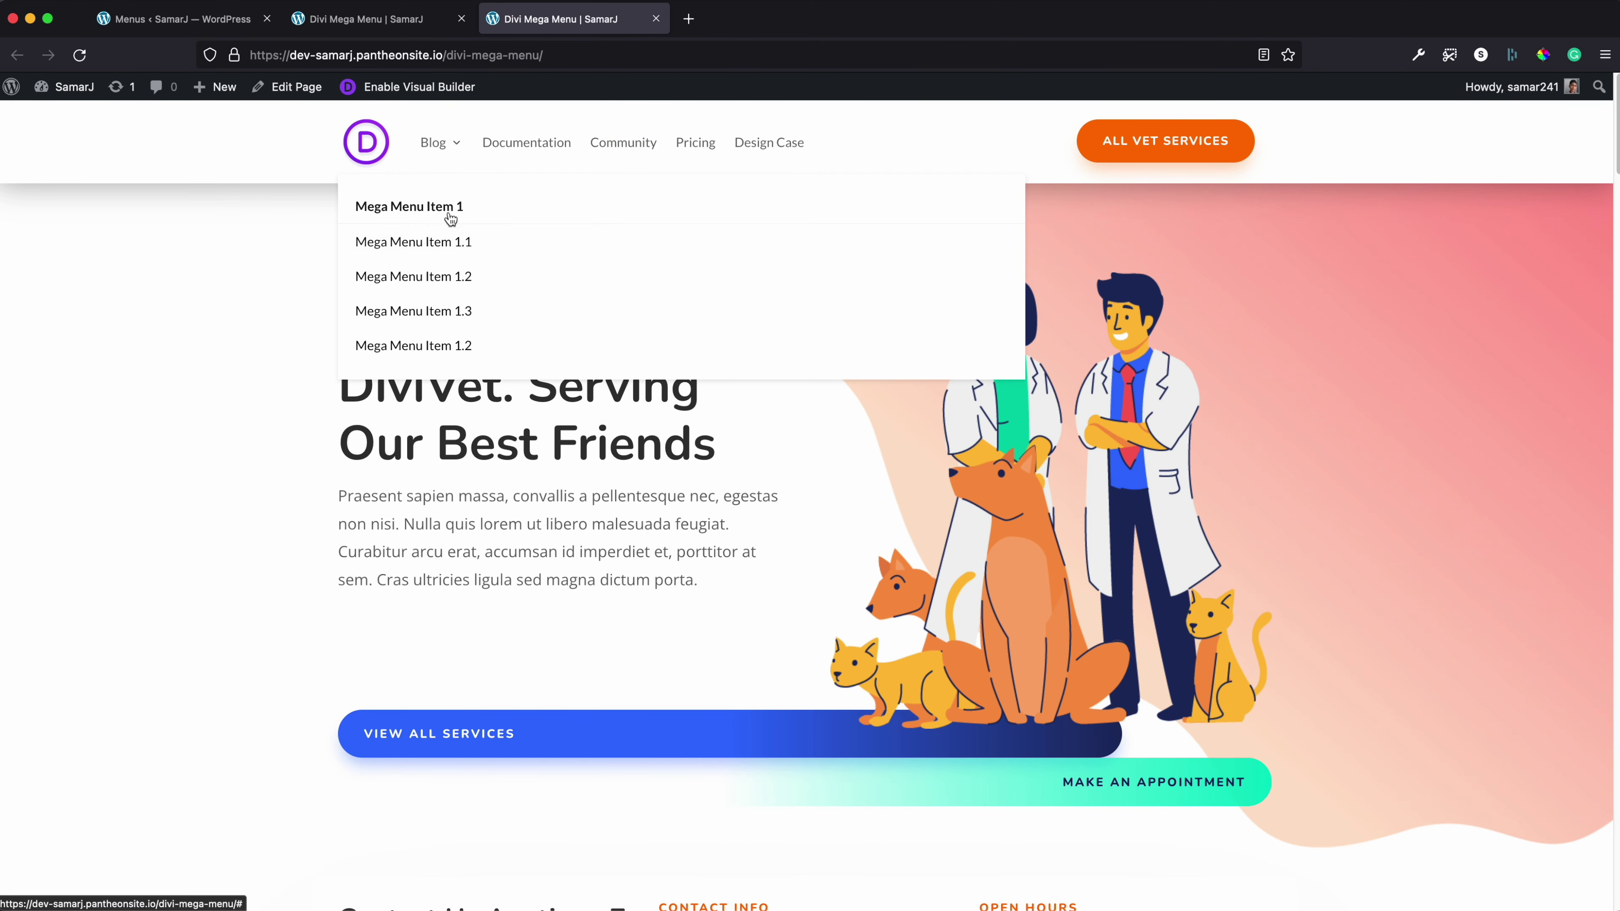
left_click(179, 19)
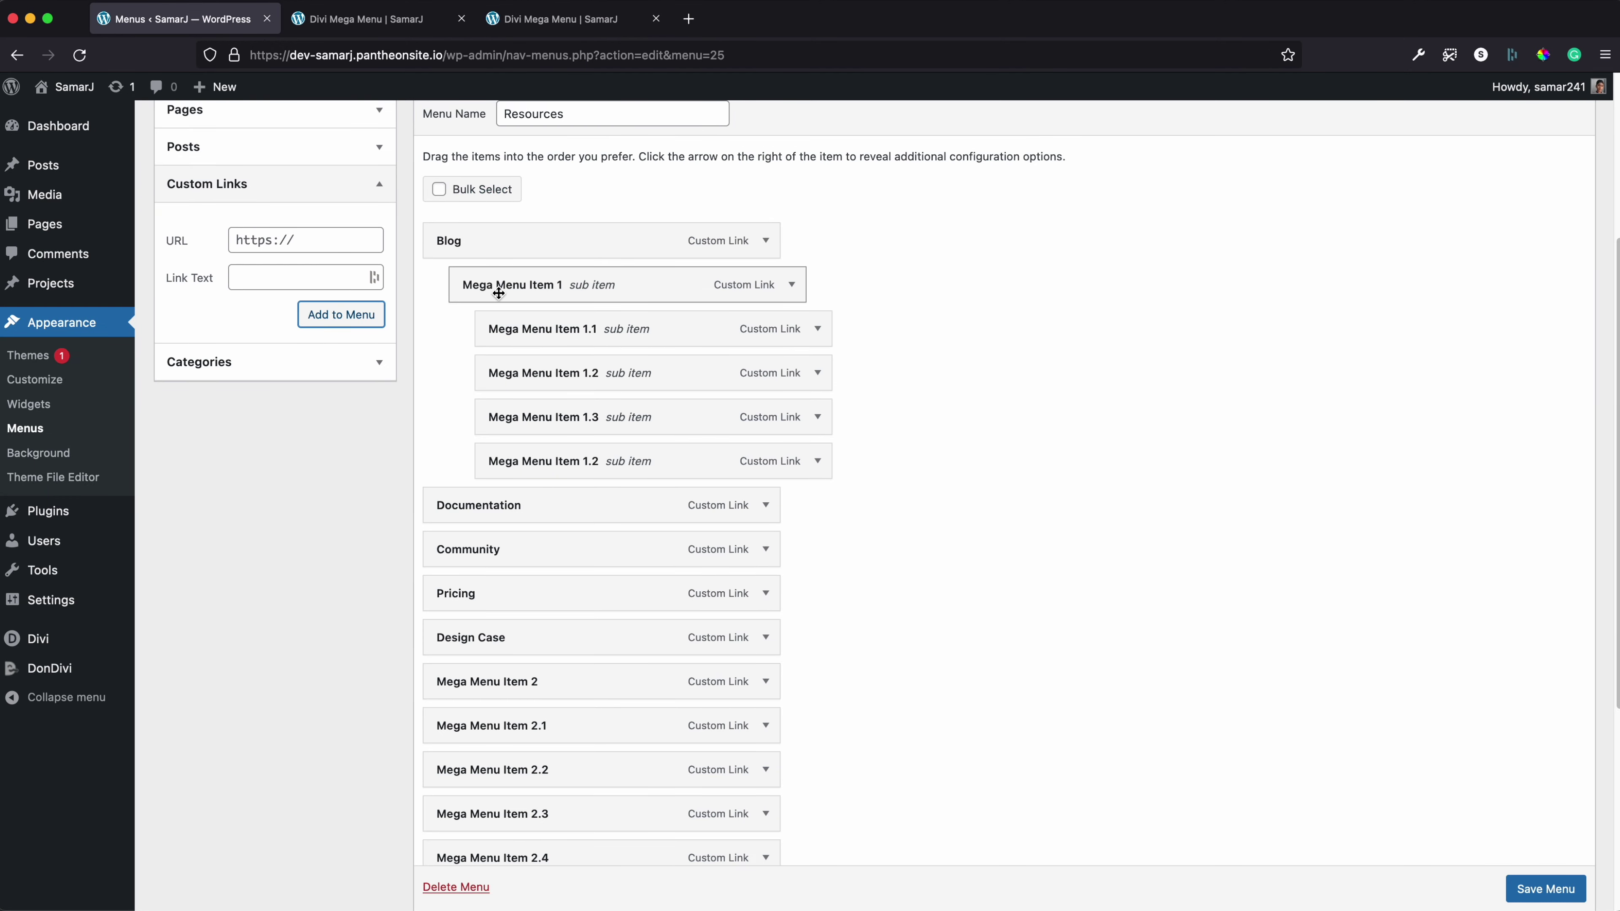
Move Mega Menu Item 2 above Documentation, nested as a sub item of Blog at the level of Mega Menu Item 1
scroll(545, 390, "down", 2)
scroll(544, 390, "up", 2)
left_click_drag(475, 681, 509, 515)
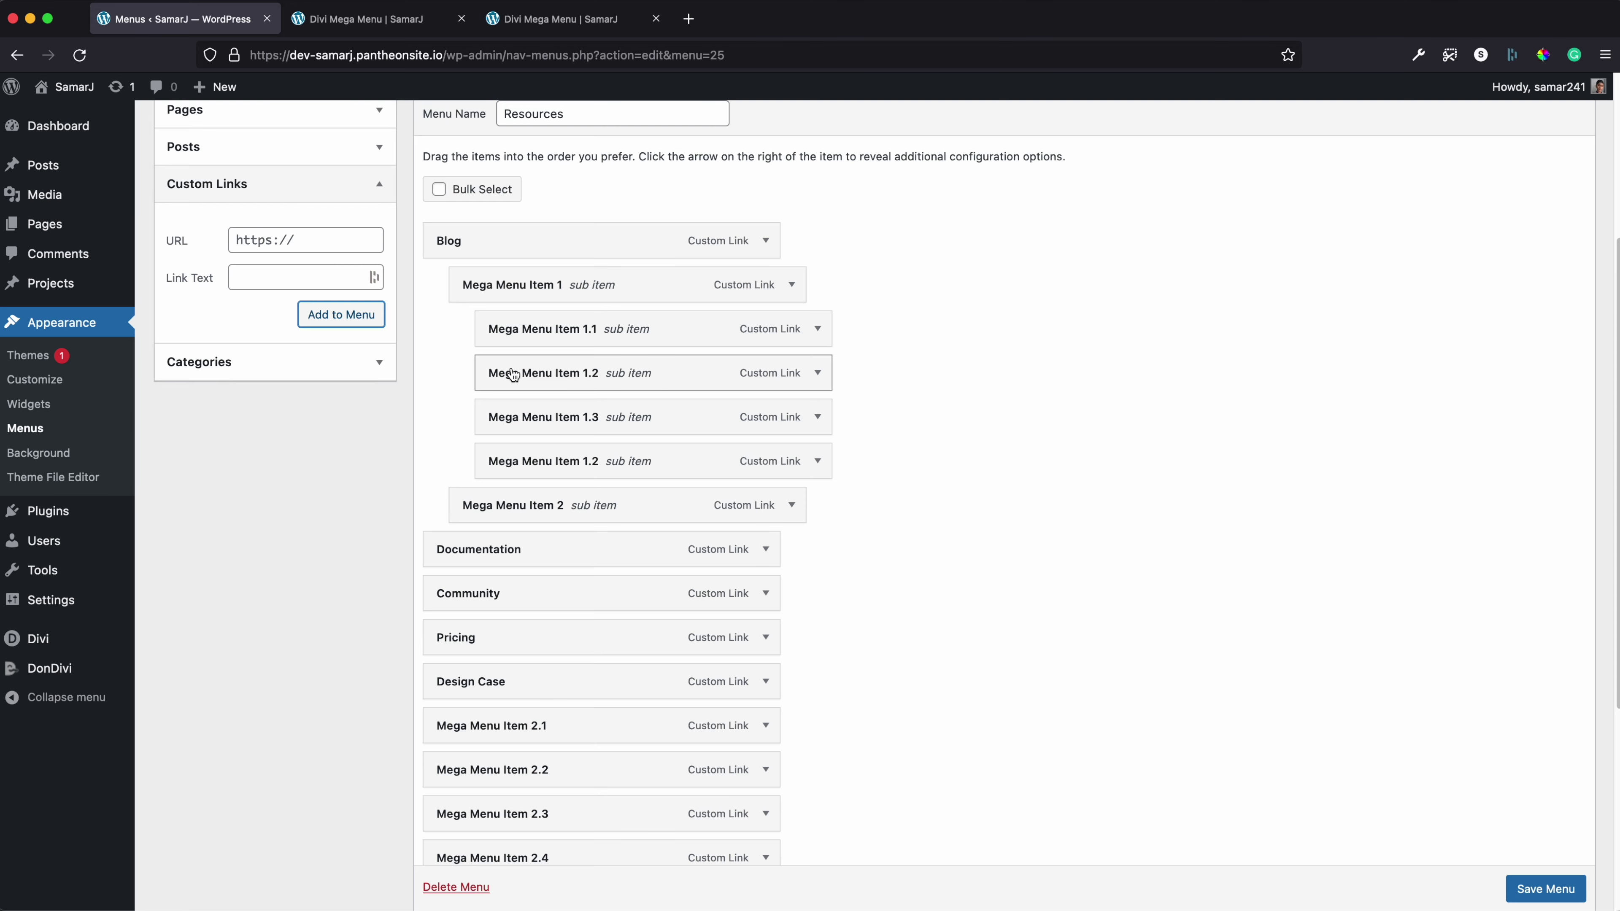
Nest Mega Menu Item 2.1 directly beneath Mega Menu Item 2 as its sub item
scroll(530, 434, "down", 3)
left_click_drag(485, 608, 540, 411)
scroll(541, 411, "down", 3)
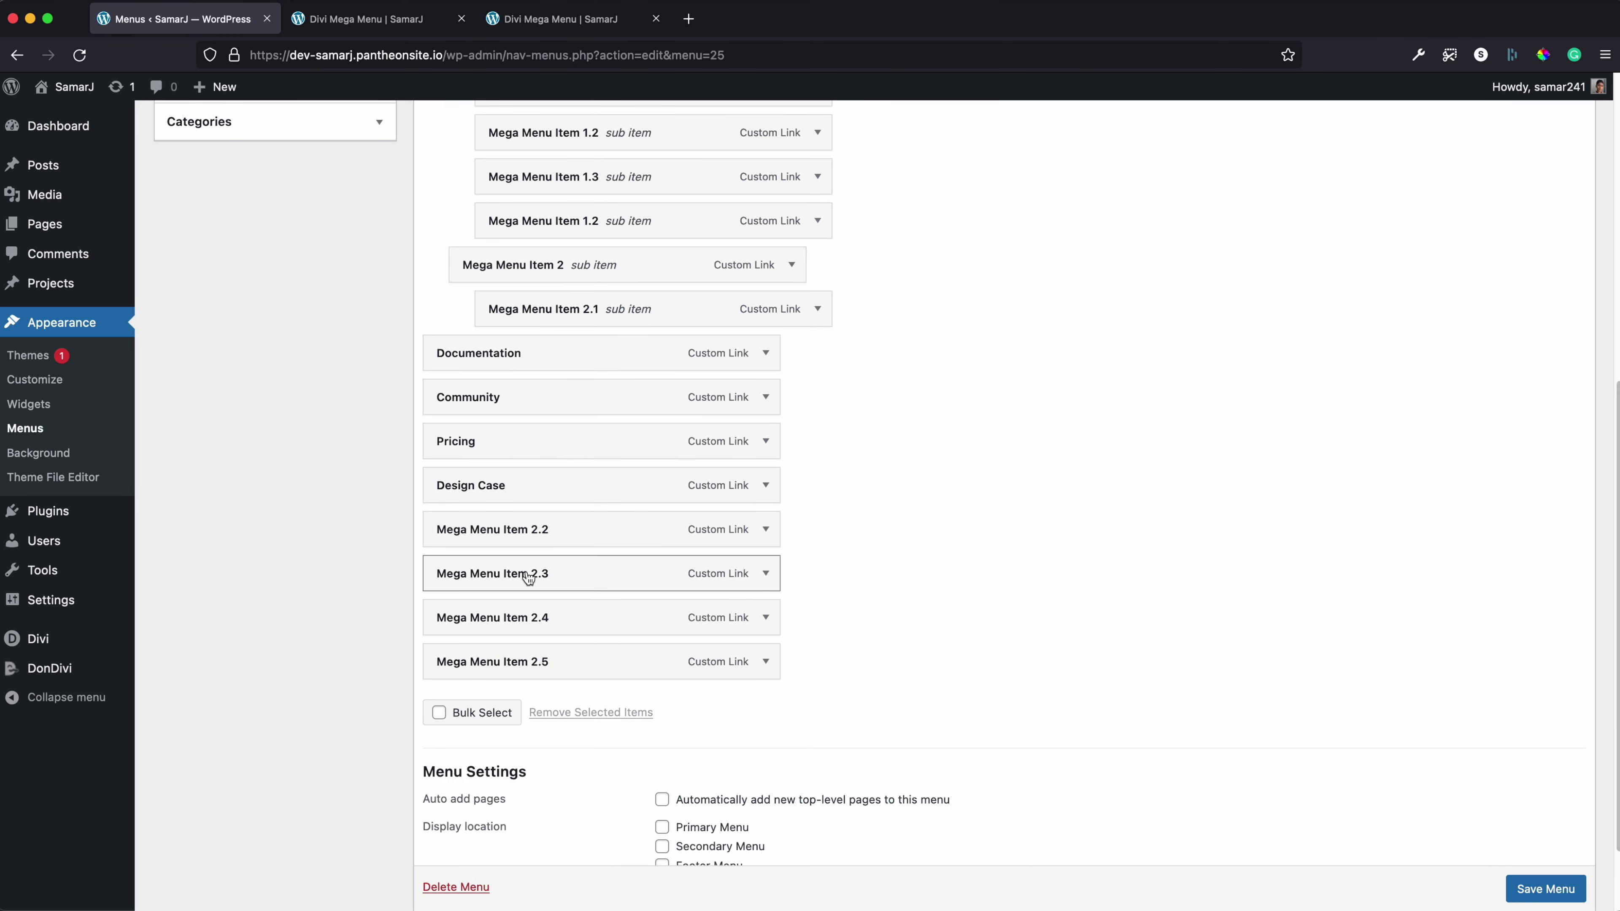
Nest Mega Menu Items 2.2, 2.3, 2.4 and 2.5 in order beneath Mega Menu Item 2.1 as sub items of Mega Menu Item 2
left_click_drag(535, 529, 541, 358)
left_click_drag(485, 572, 536, 397)
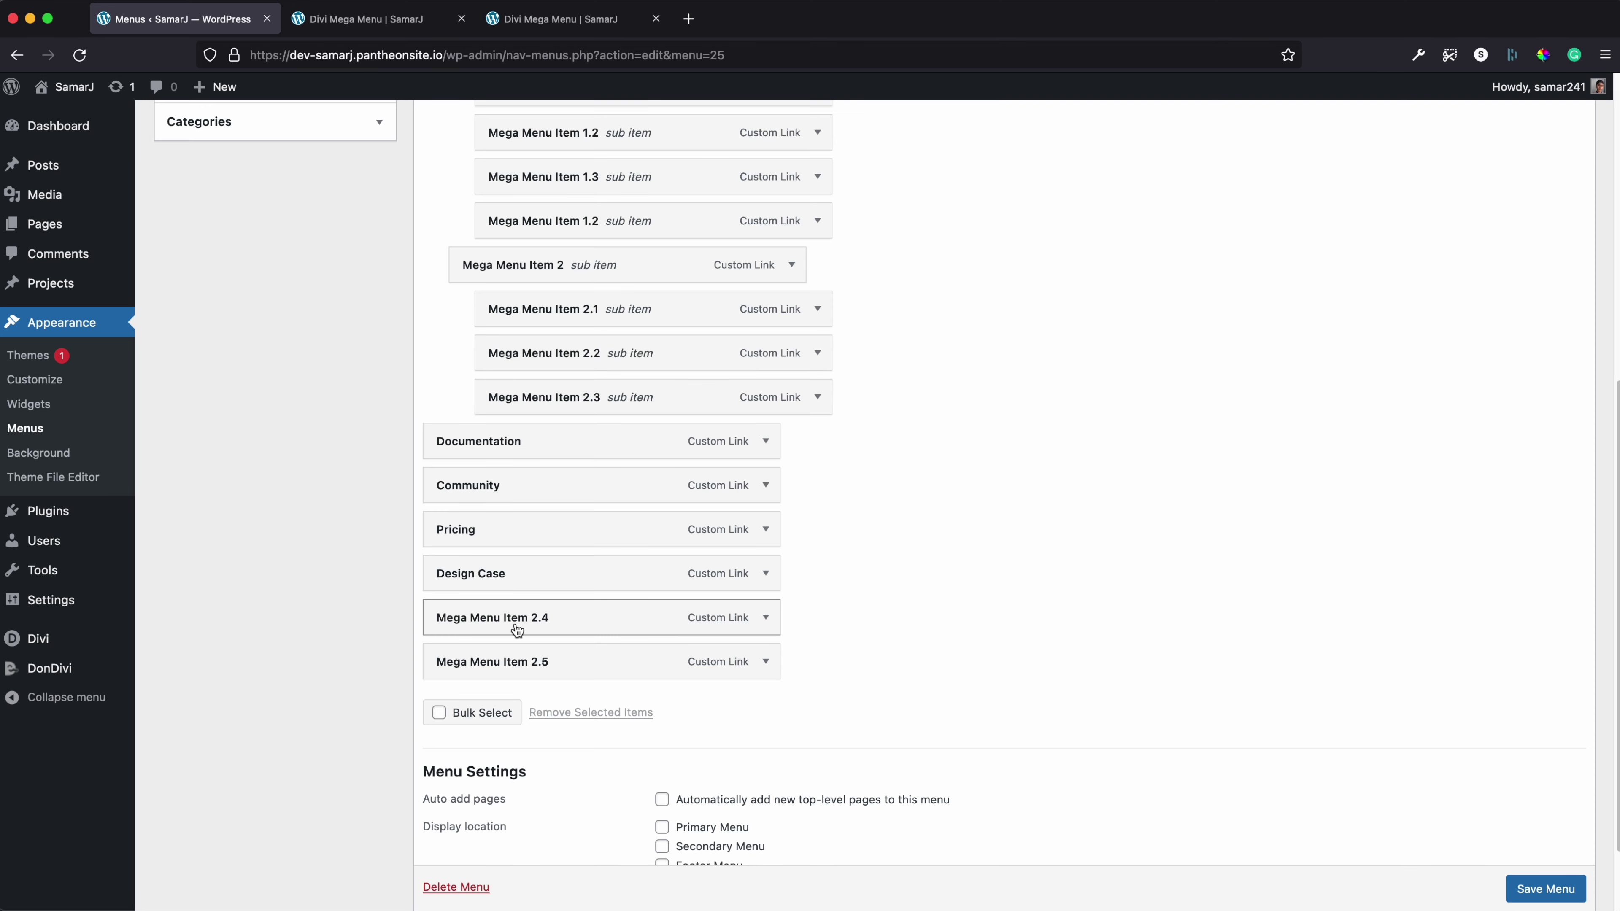
left_click_drag(479, 616, 529, 440)
left_click_drag(467, 646, 503, 486)
scroll(504, 486, "up", 2)
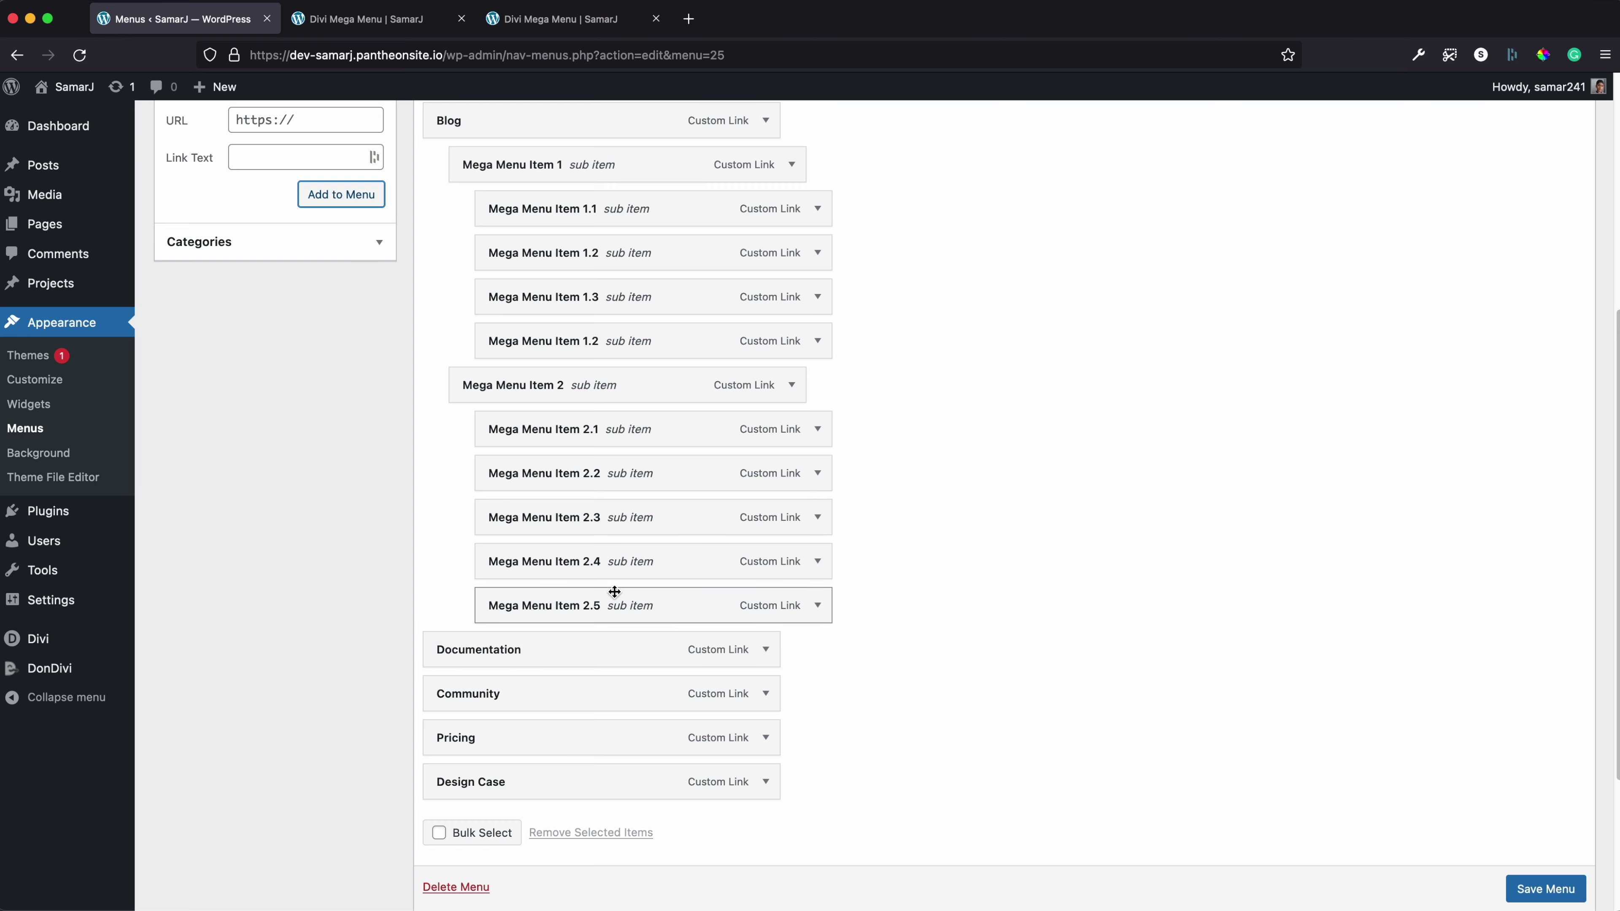
Save the Resources menu and reload the live page to check the second column in the Blog dropdown
left_click(1547, 889)
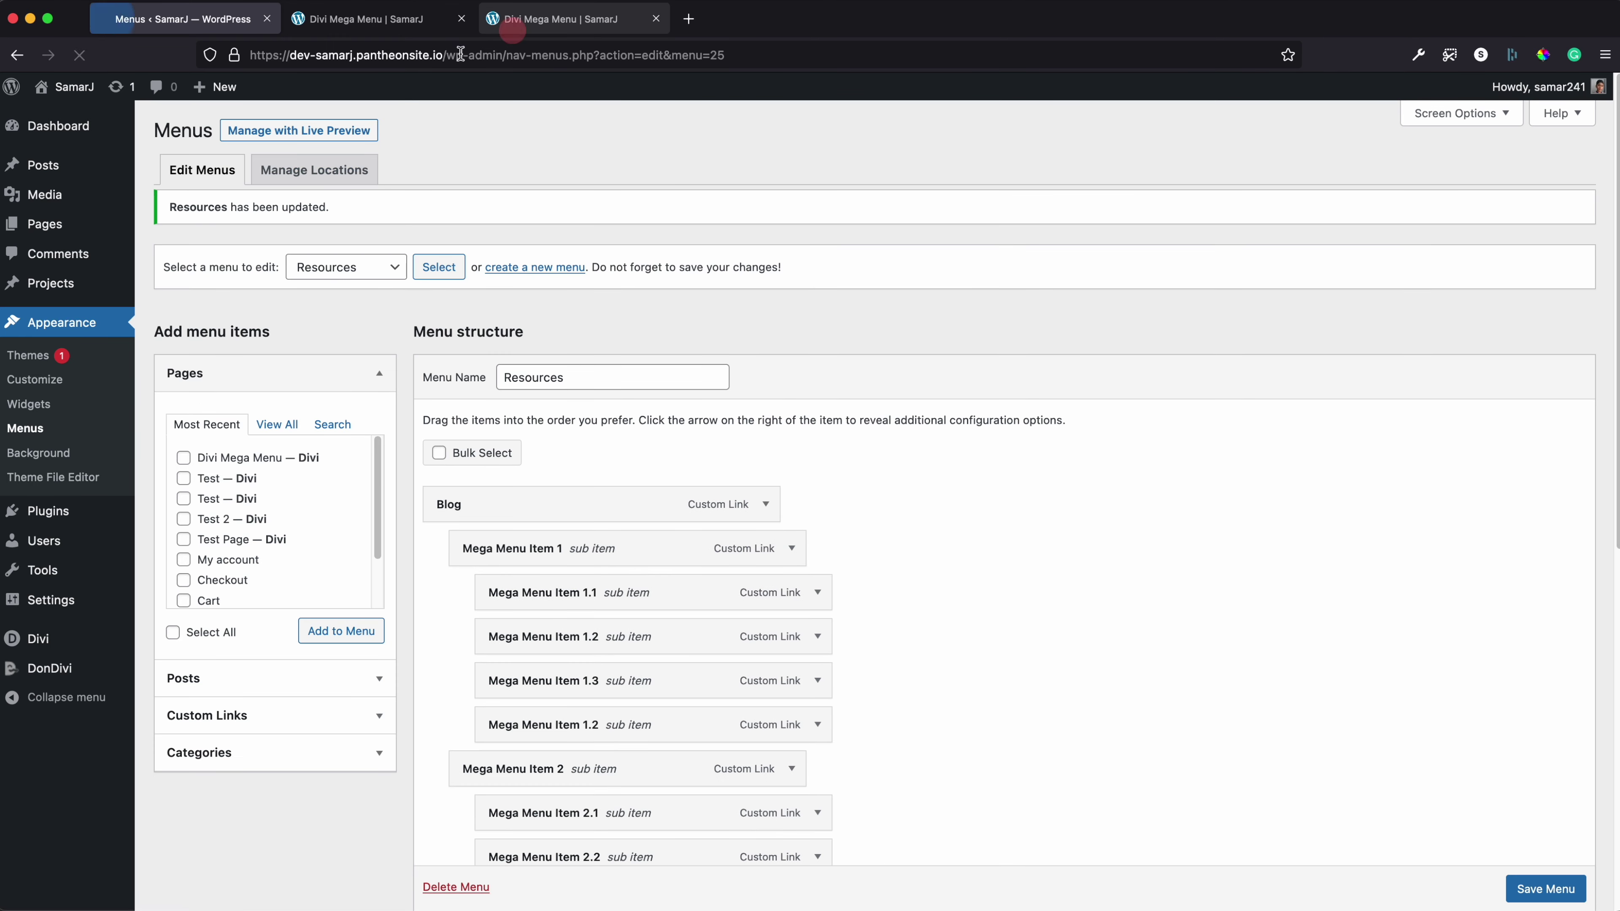
left_click(503, 19)
left_click(79, 56)
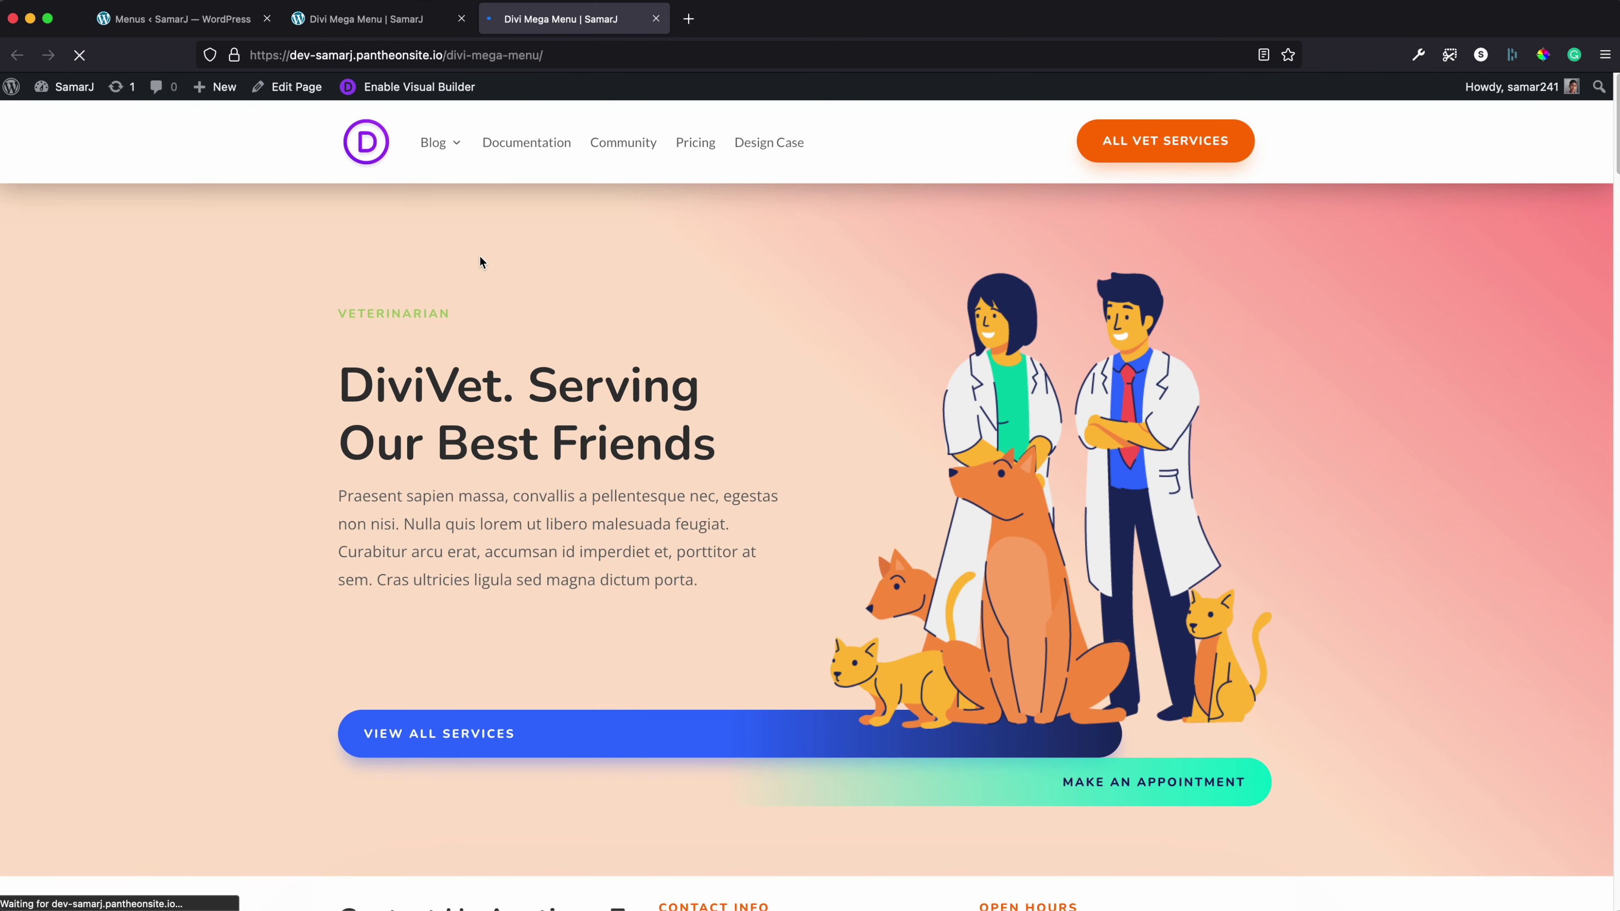
mouse_move(433, 143)
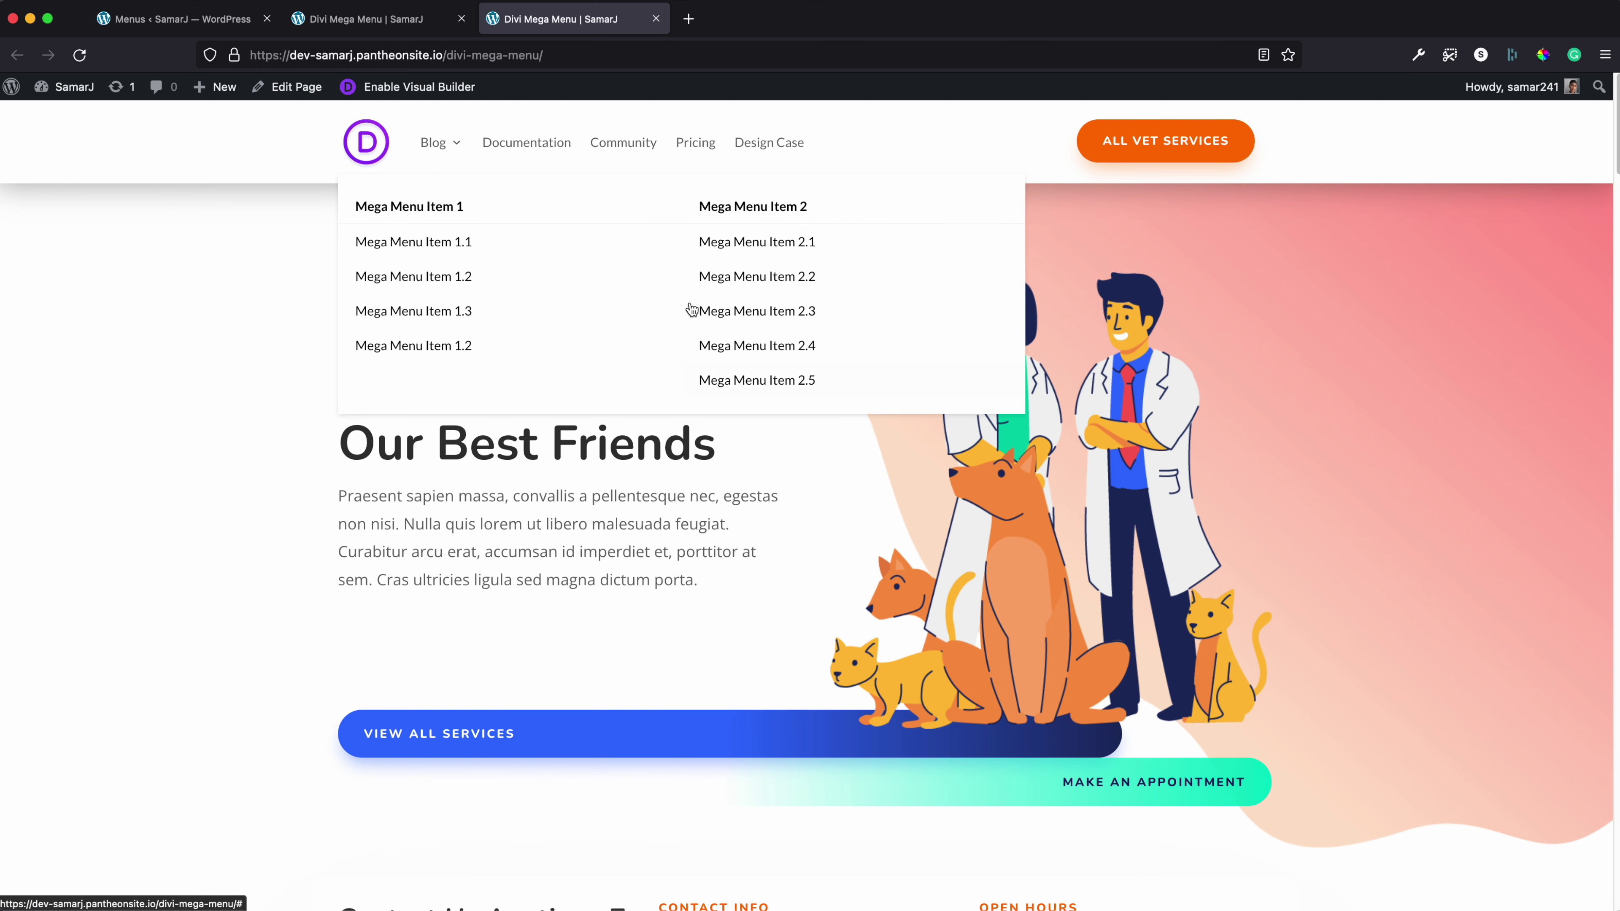
Add custom links with URL # for Mega Menu Item 3 and Mega Menu Items 3.1 to 3.4 to the Resources menu
left_click(182, 19)
scroll(405, 396, "up", 3)
left_click(277, 255)
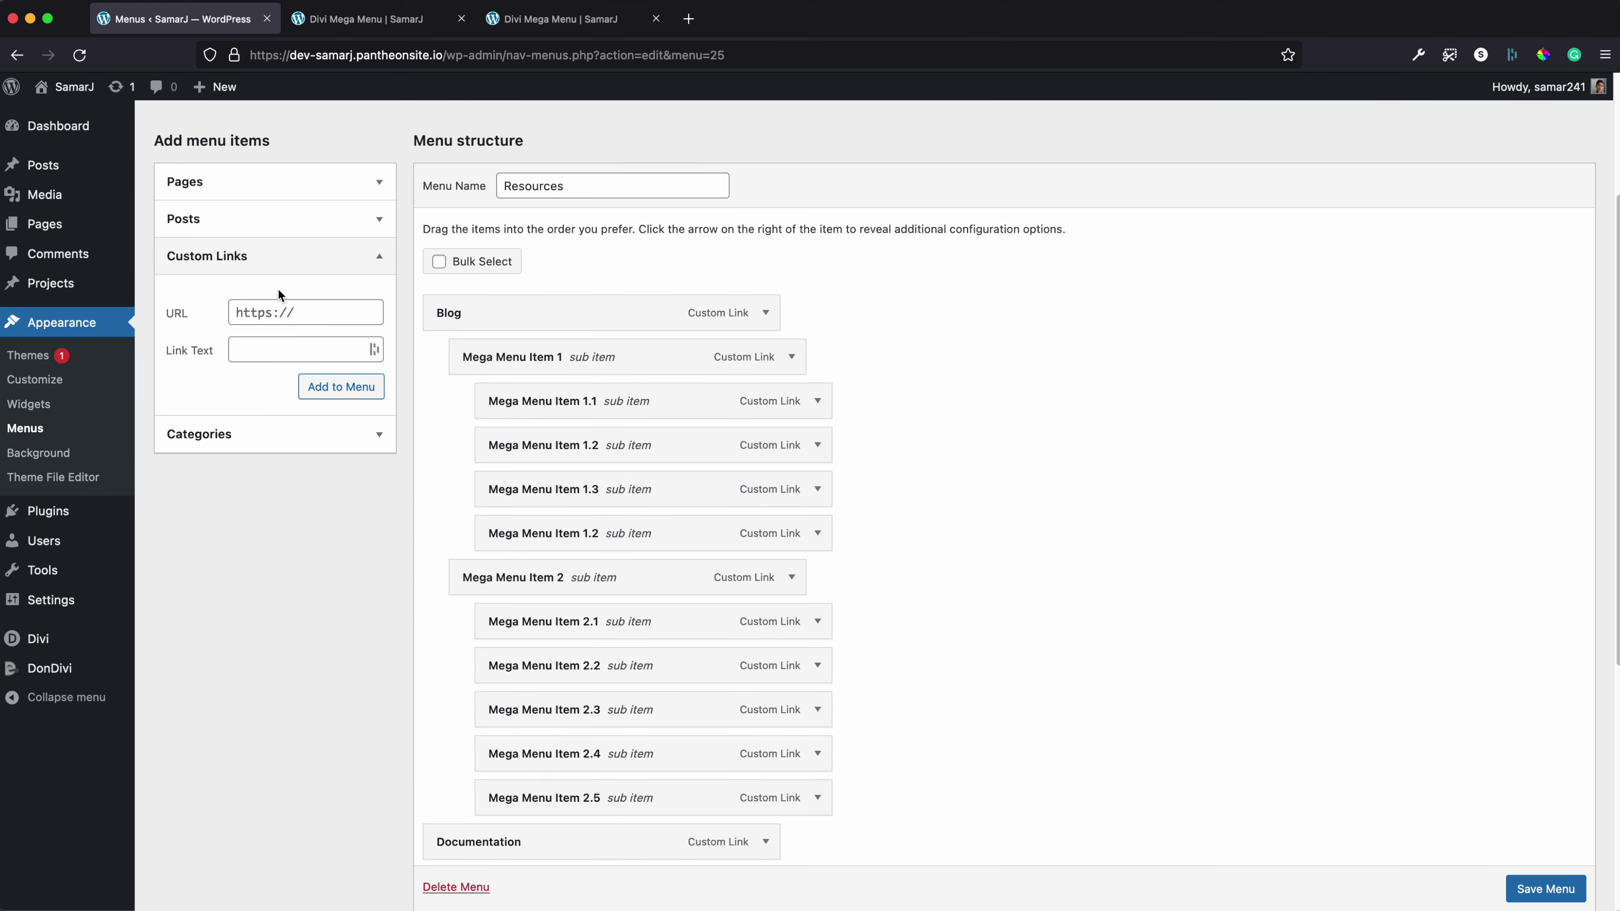
left_click(286, 351)
type("Mega Menu Item 2.2")
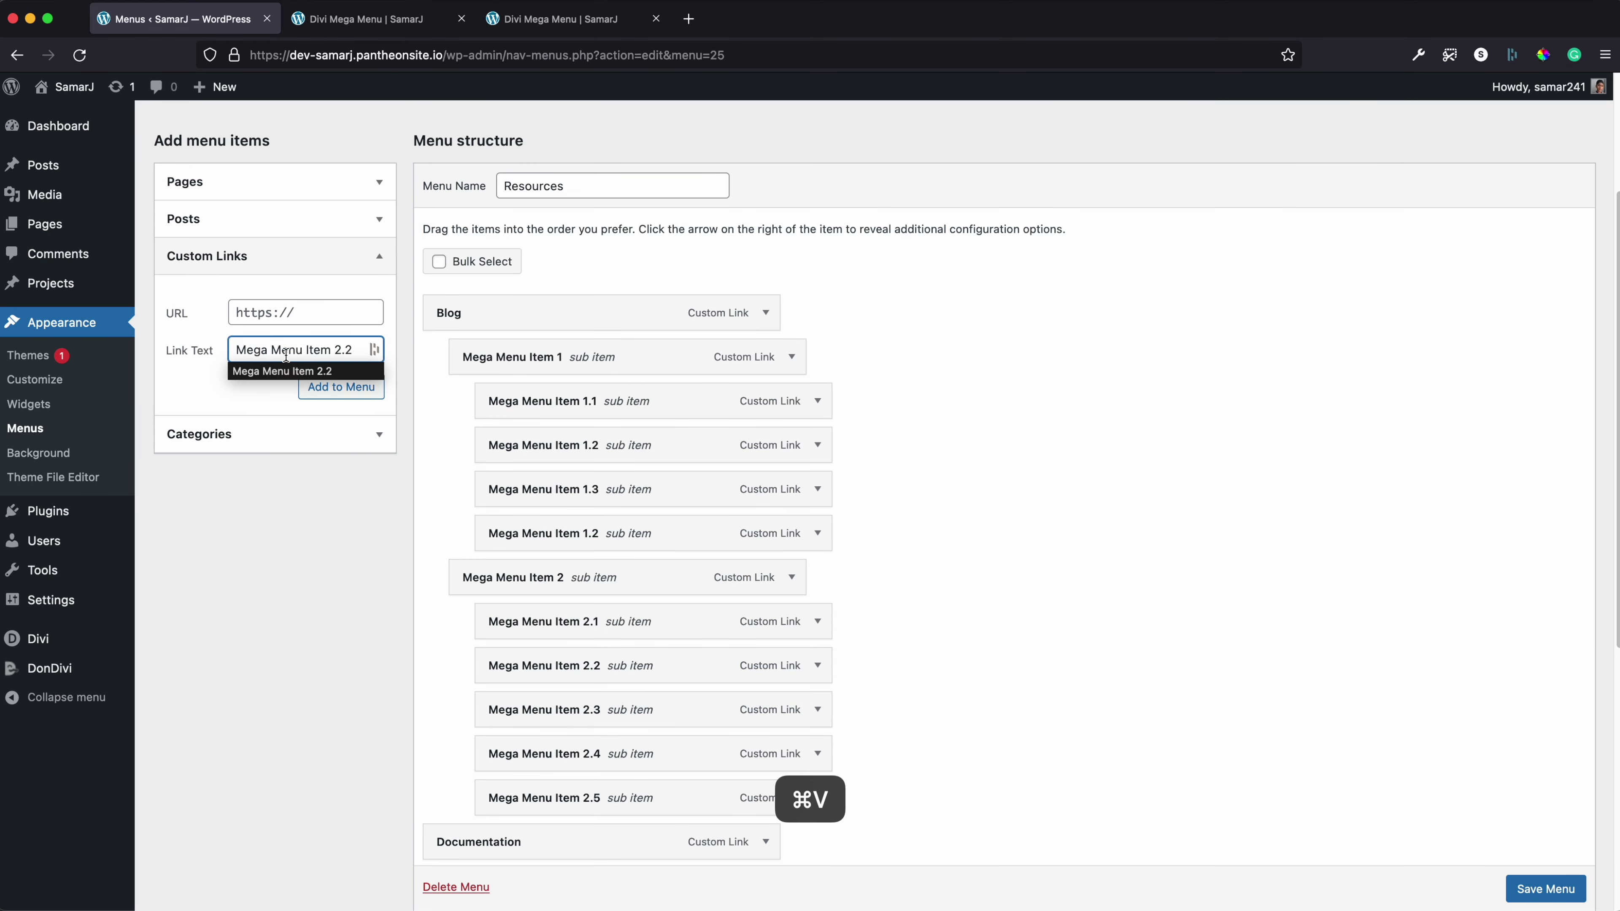
key("super+a")
key("shift+Tab")
type("#")
key("Return")
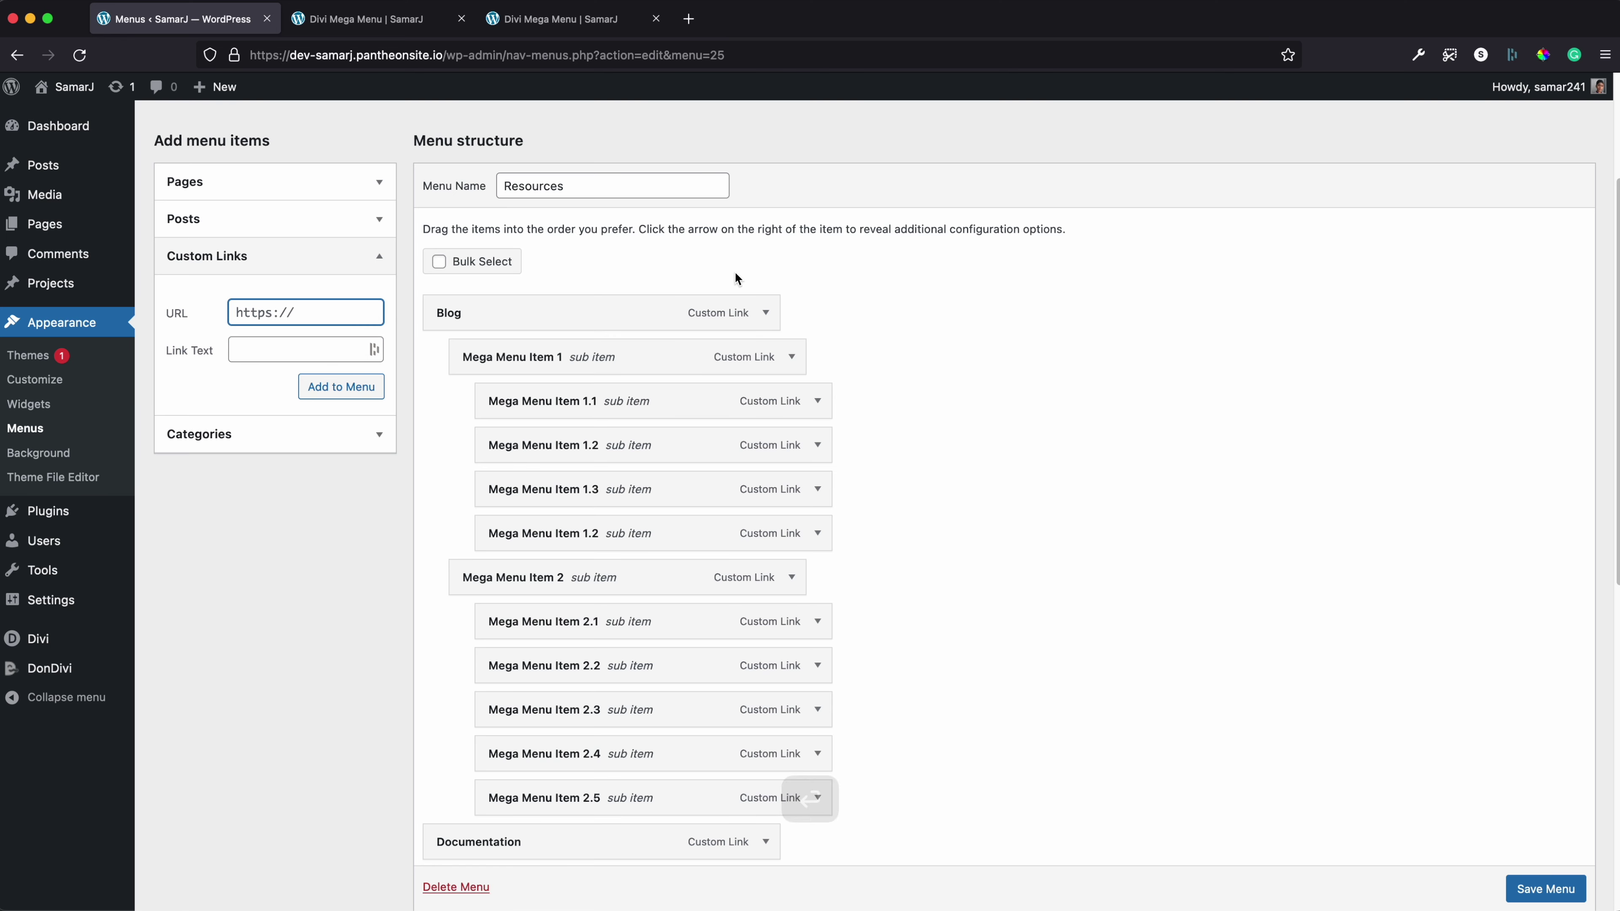
scroll(694, 276, "down", 5)
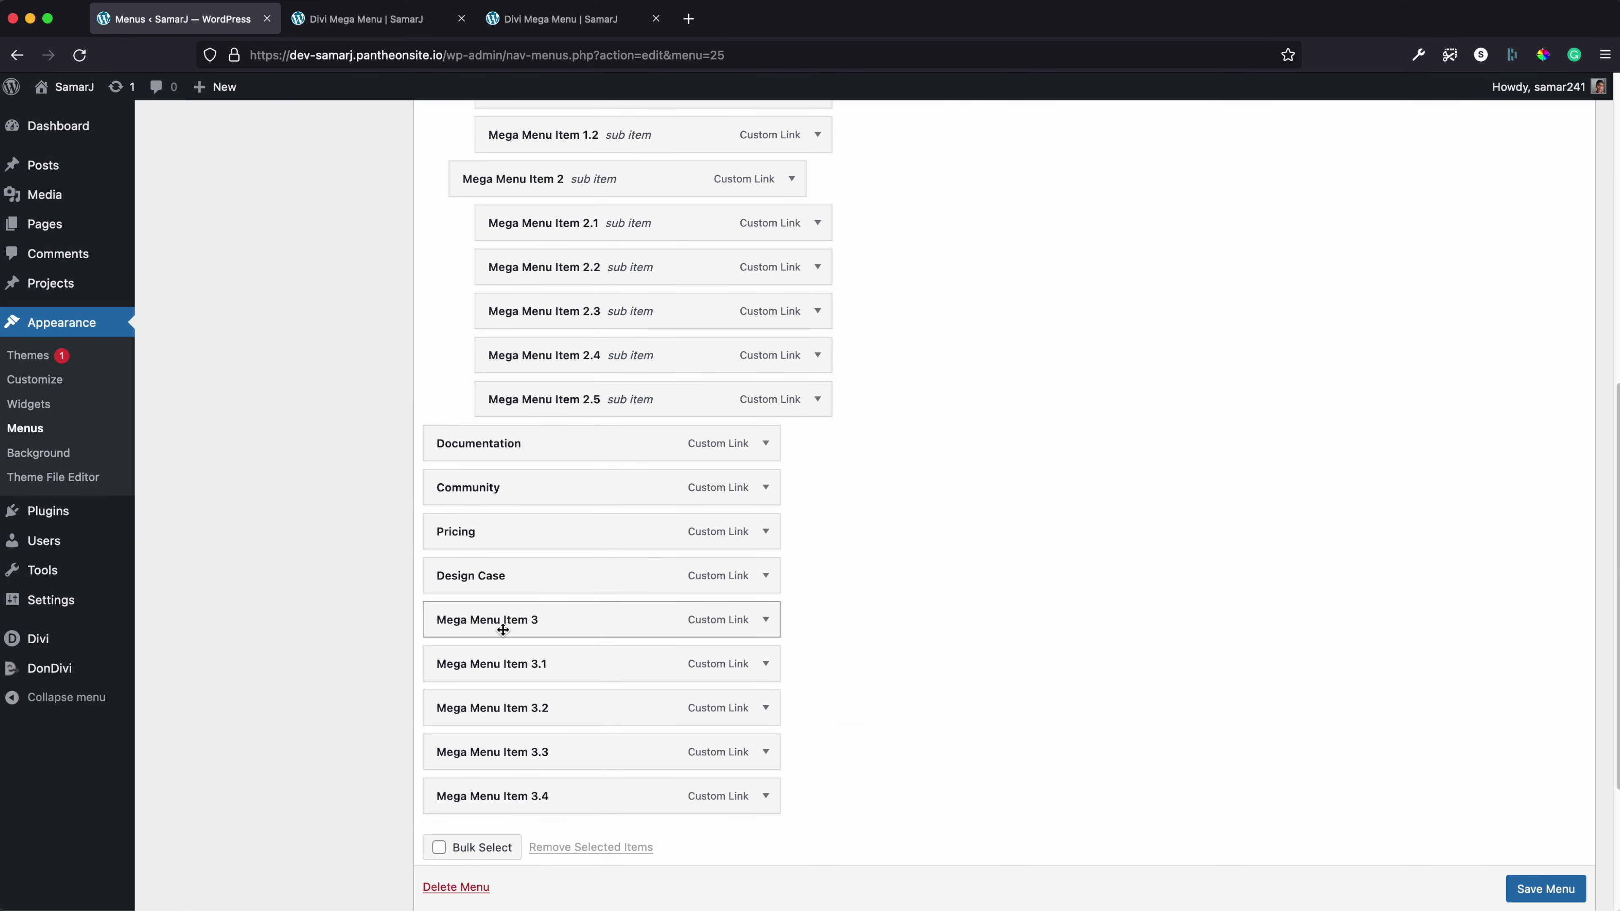
Check the header menu on the live page and return to the menu editor
scroll(510, 632, "up", 2)
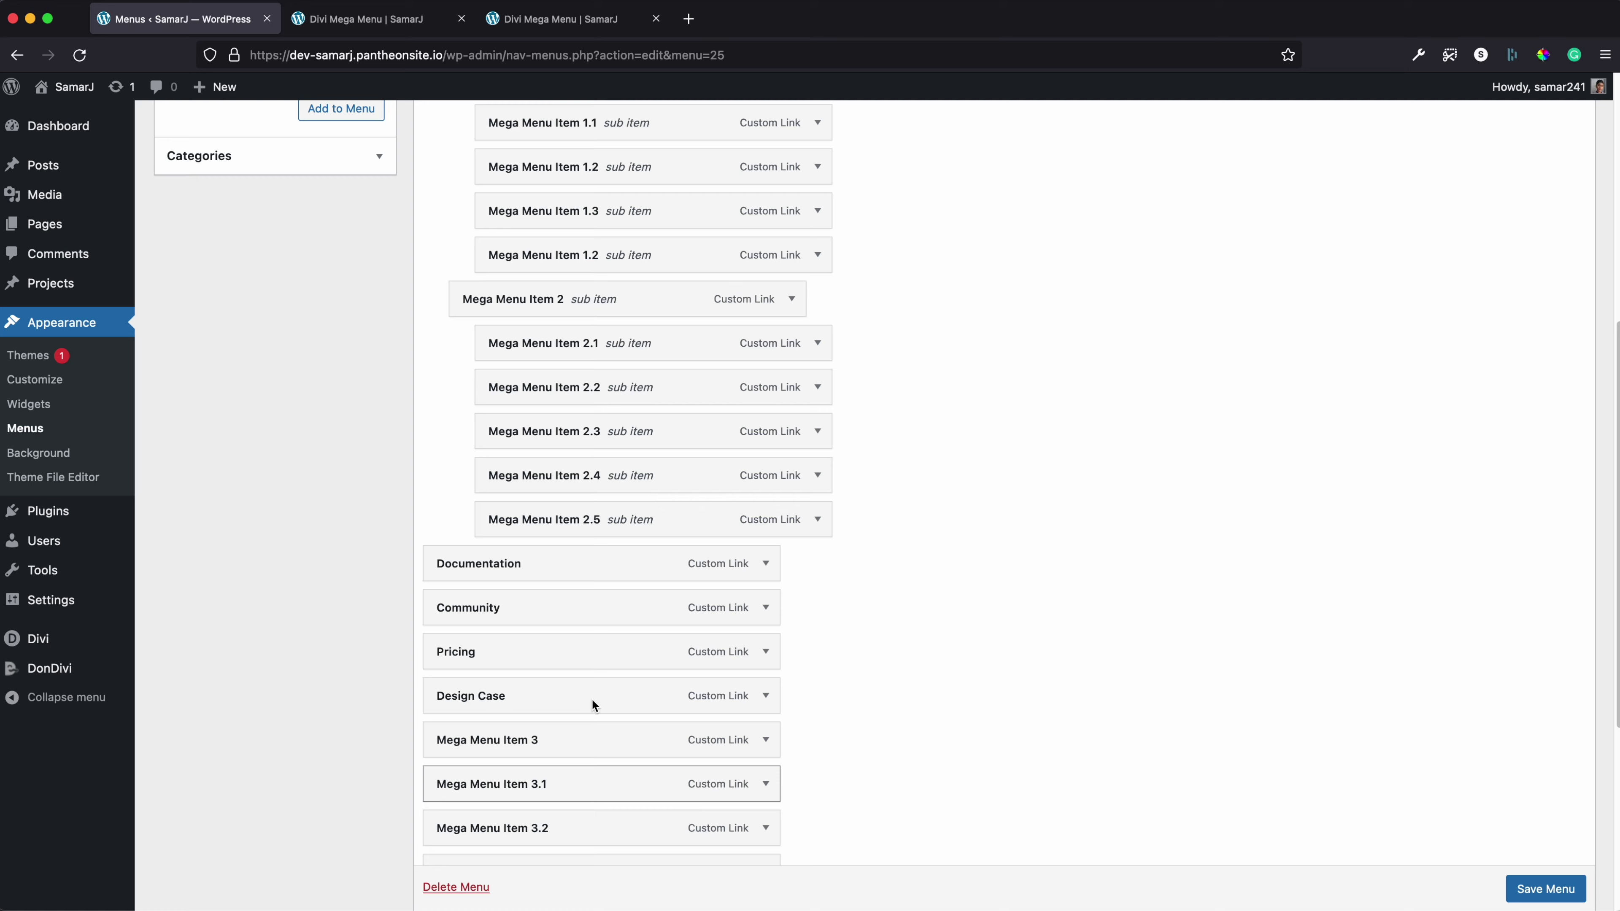
left_click(538, 22)
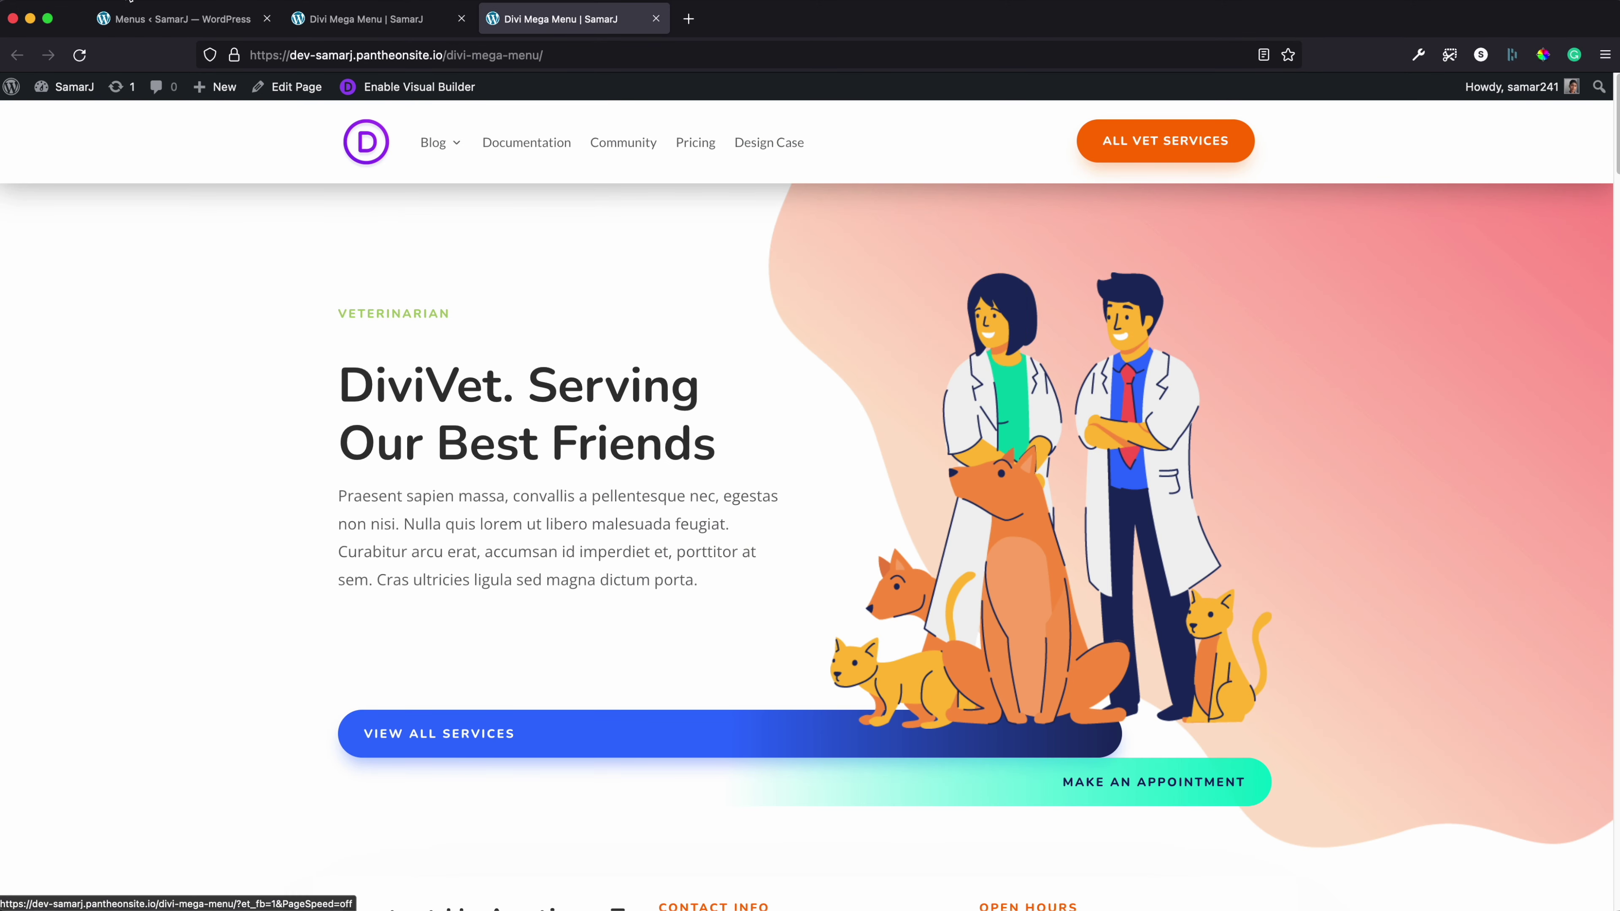
left_click(160, 19)
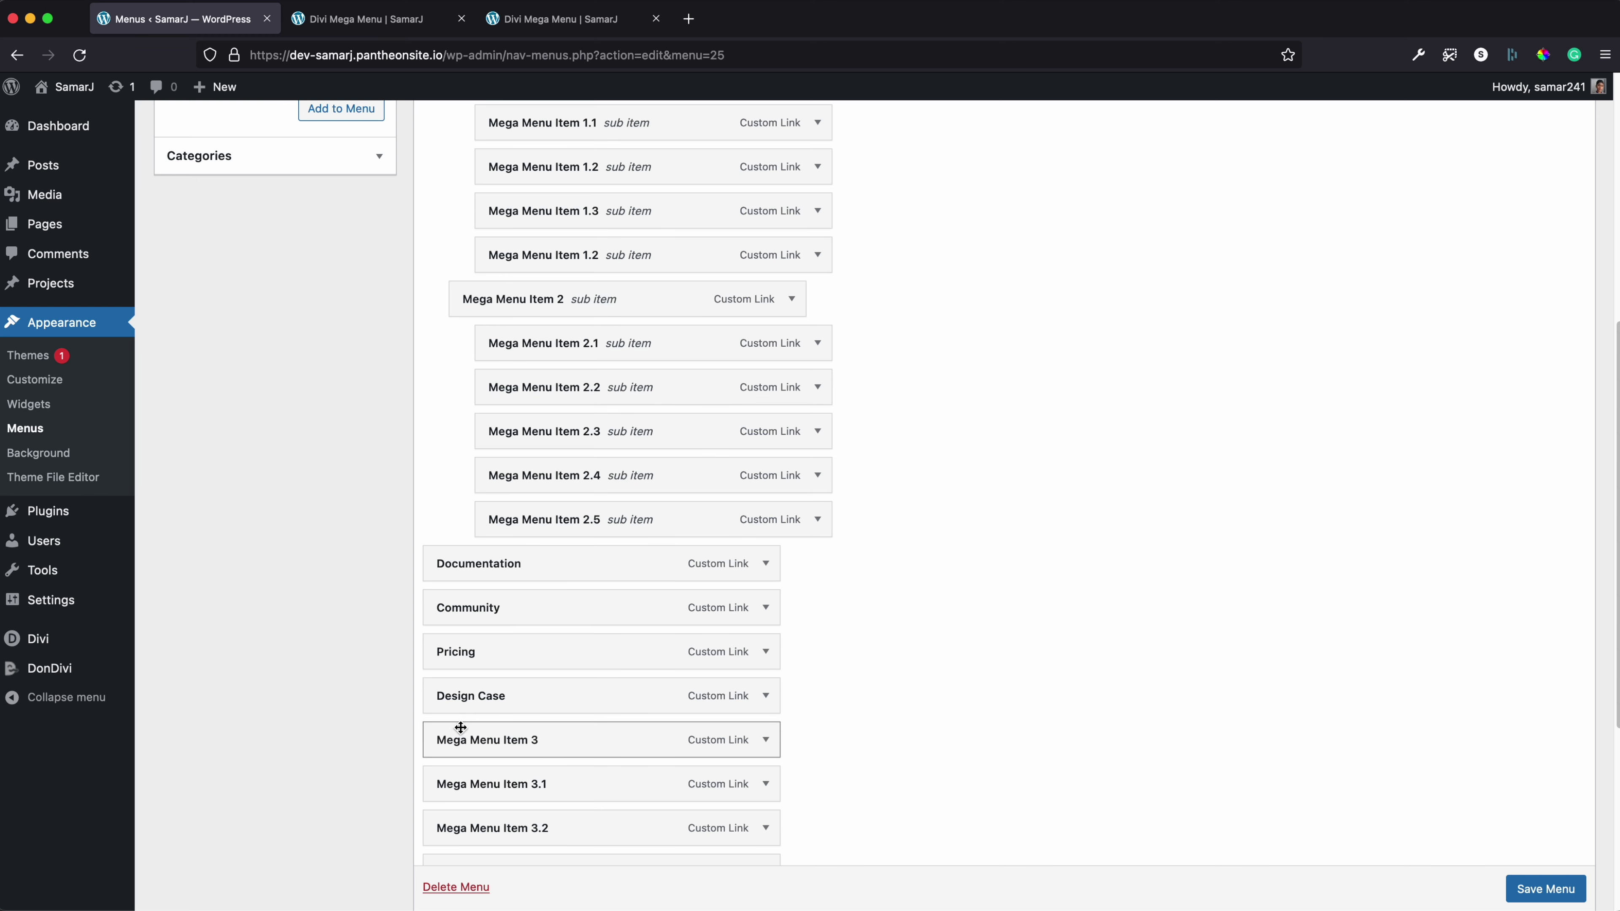
Nest Mega Menu Item 3 under Blog above Documentation, with Mega Menu Items 3.1 to 3.4 as its sub items
left_click_drag(459, 731, 503, 560)
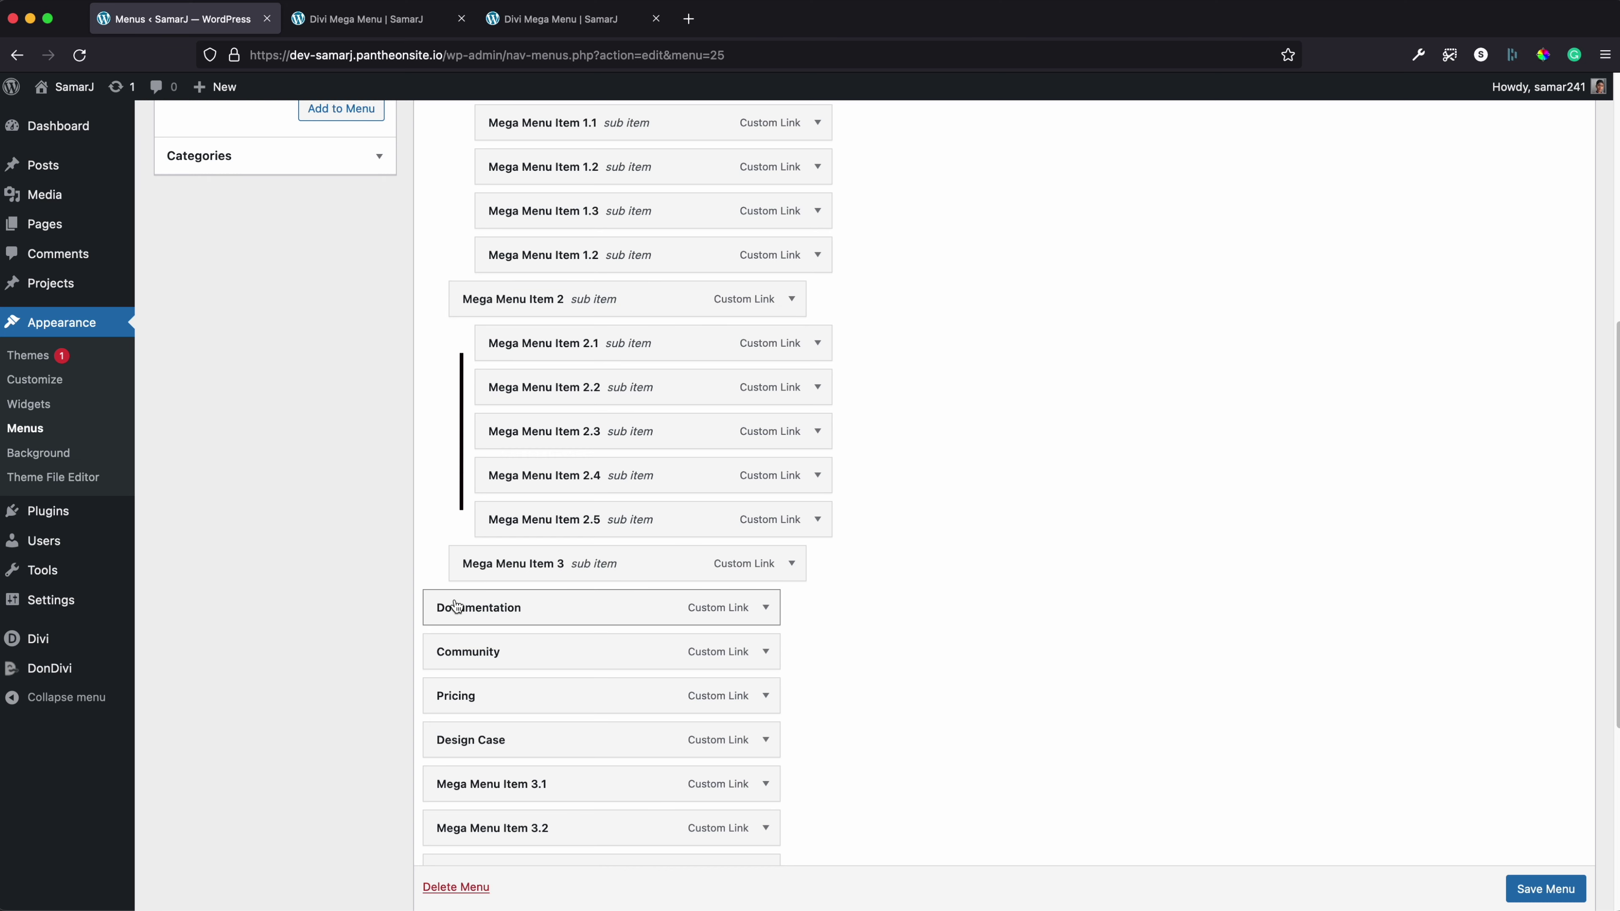
scroll(496, 638, "down", 3)
left_click_drag(471, 672, 522, 490)
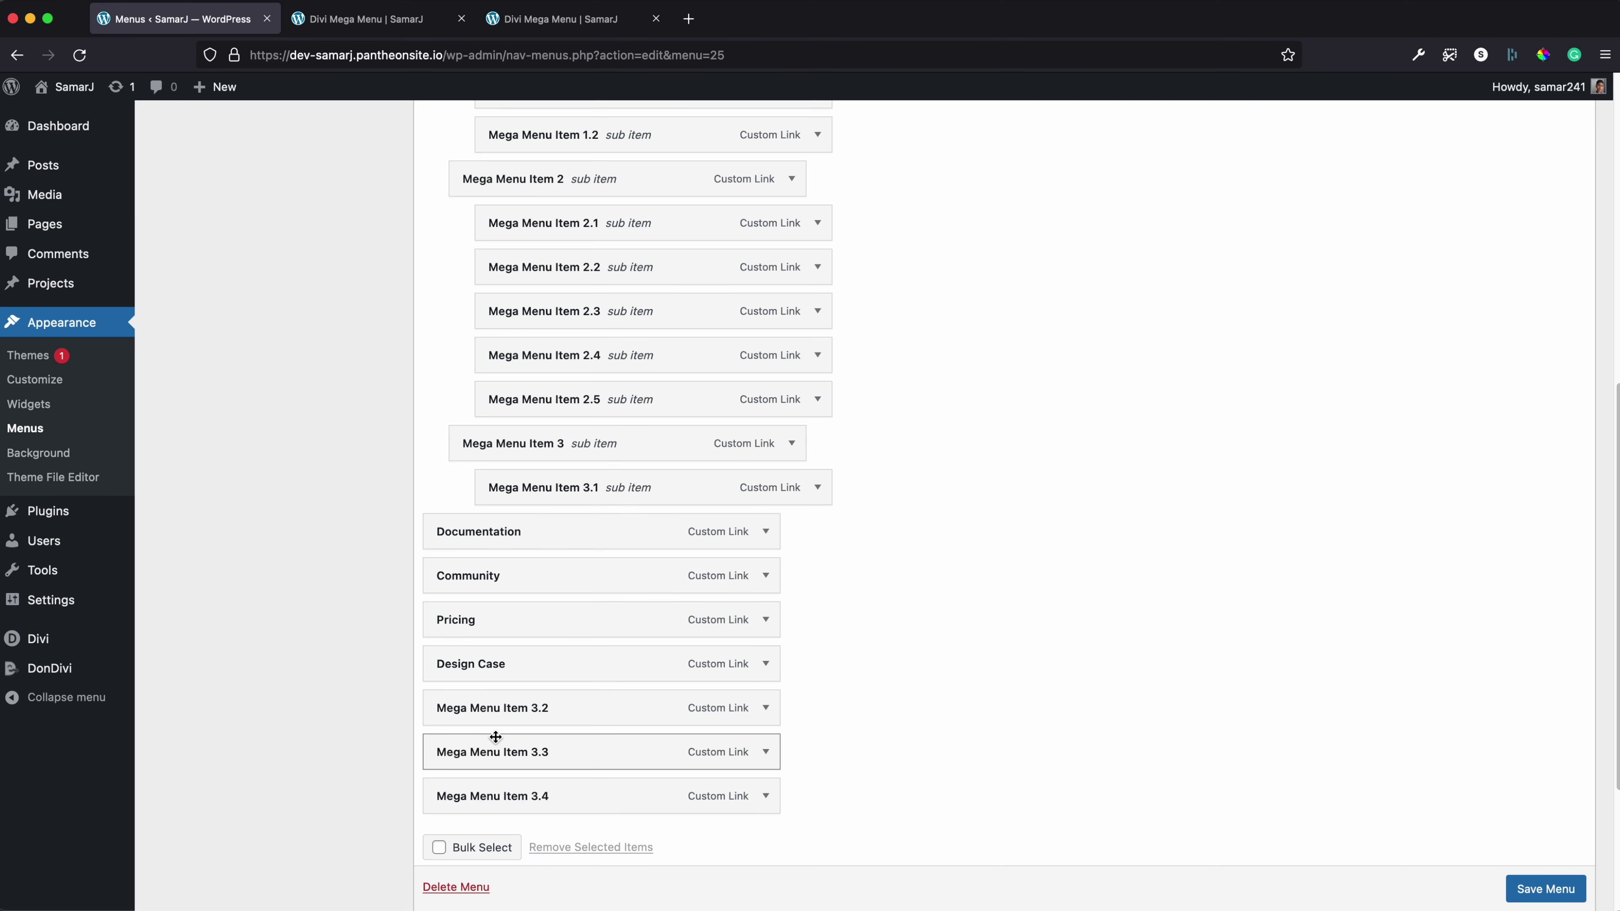
left_click_drag(495, 707, 537, 517)
left_click_drag(504, 518, 517, 524)
left_click_drag(518, 752, 514, 572)
scroll(568, 553, "down", 3)
left_click_drag(481, 688, 510, 504)
scroll(672, 488, "up", 3)
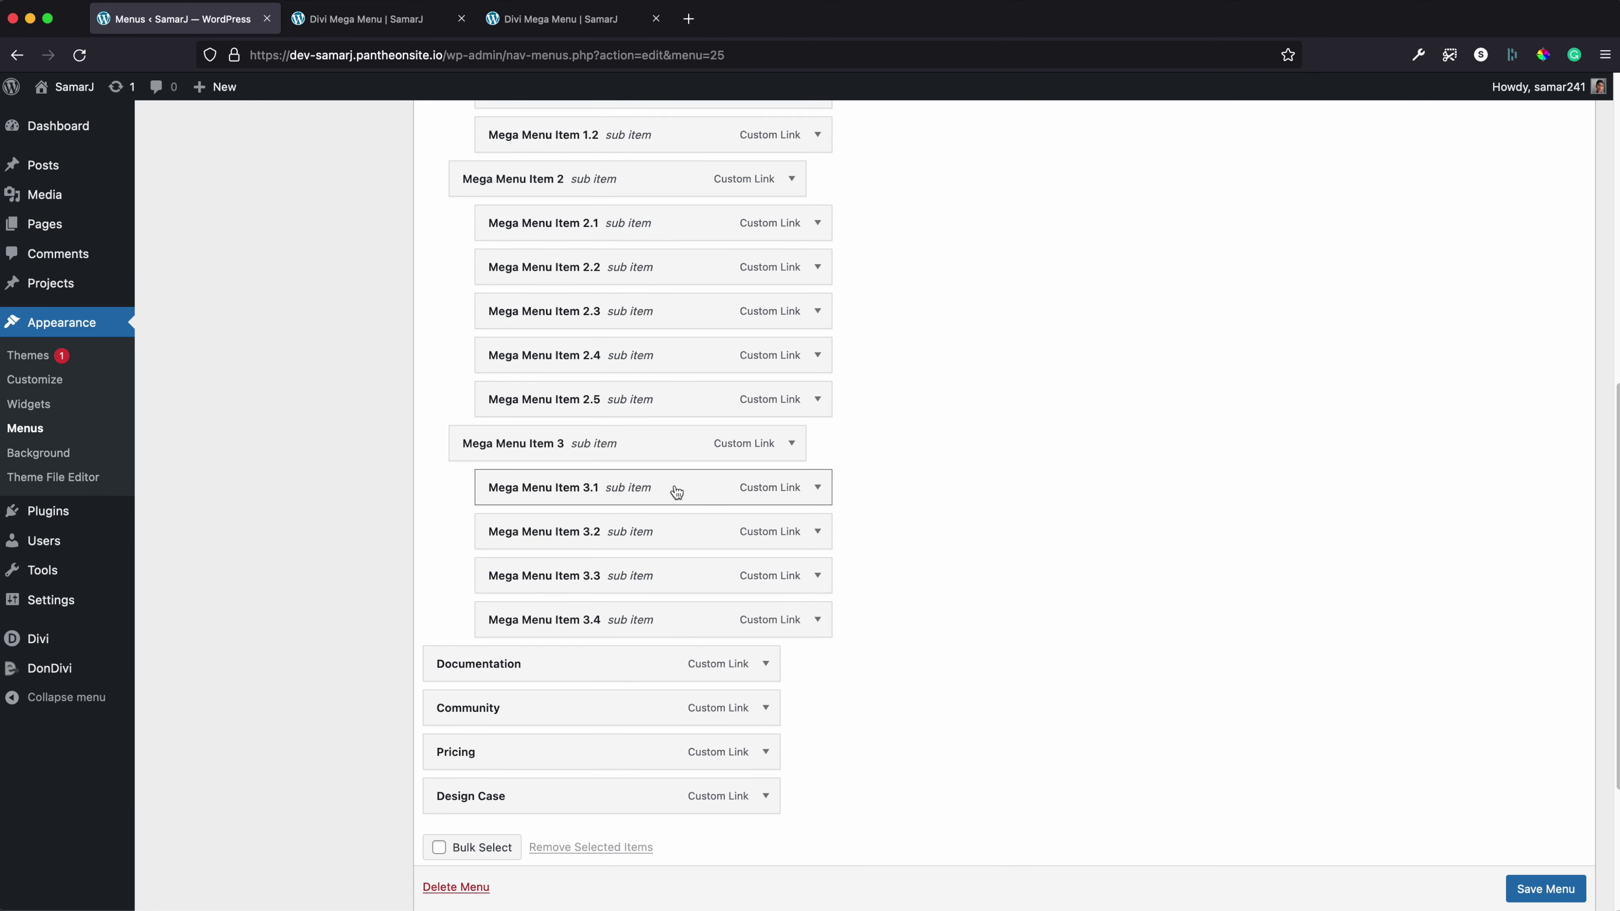
Save the Resources menu and reload the live page to check the third column in the Blog dropdown
scroll(915, 517, "up", 3)
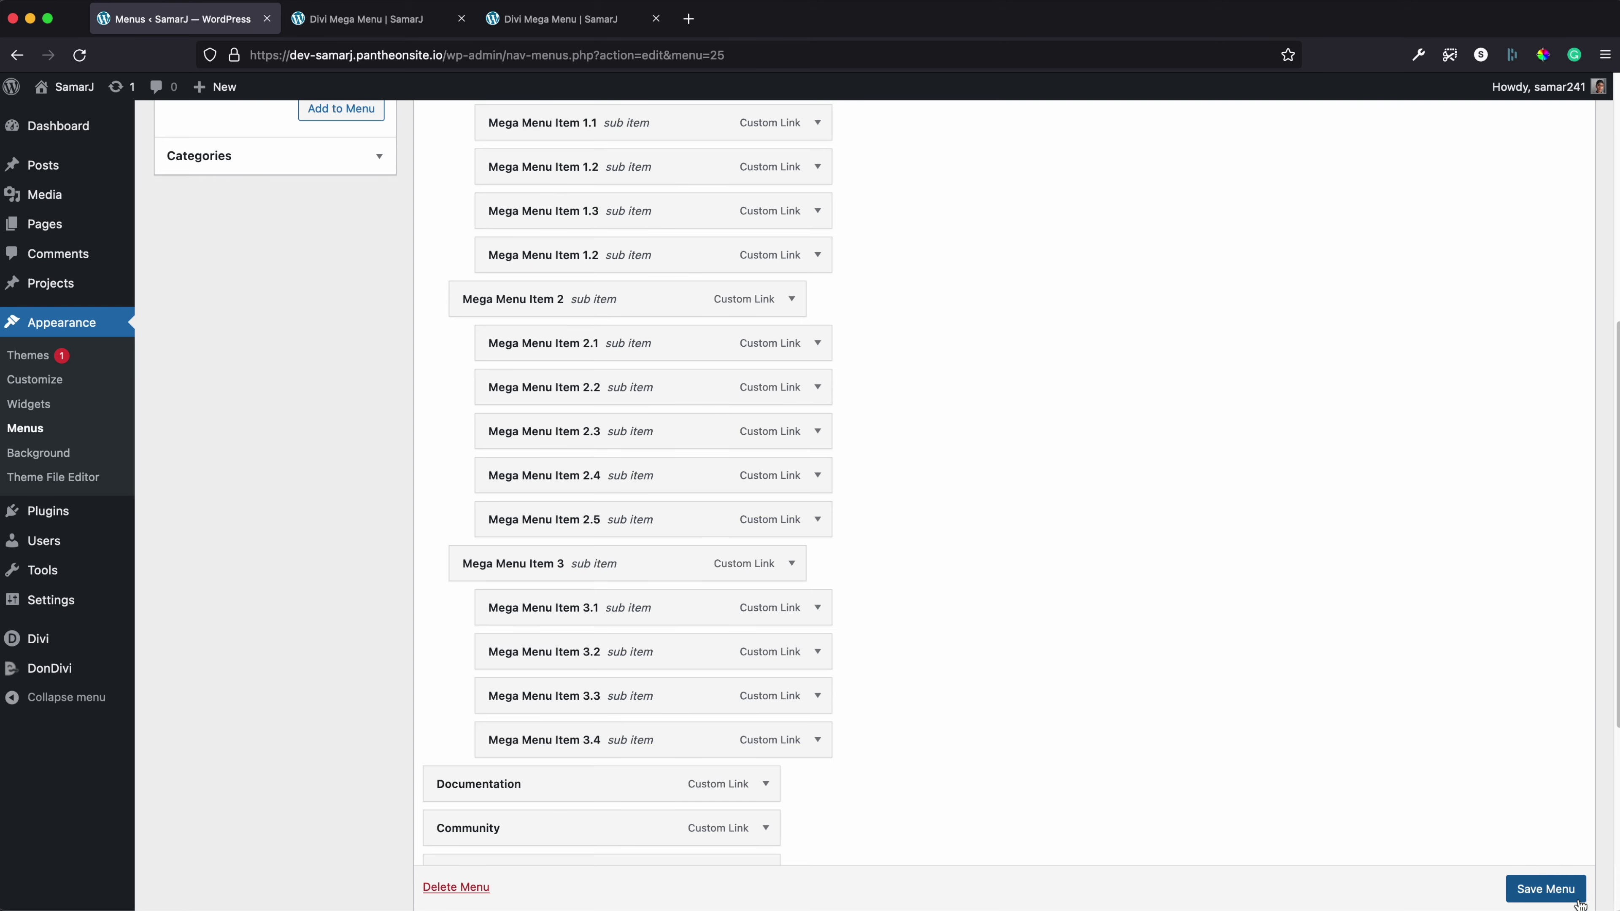
scroll(1530, 877, "down", 1)
left_click(1518, 875)
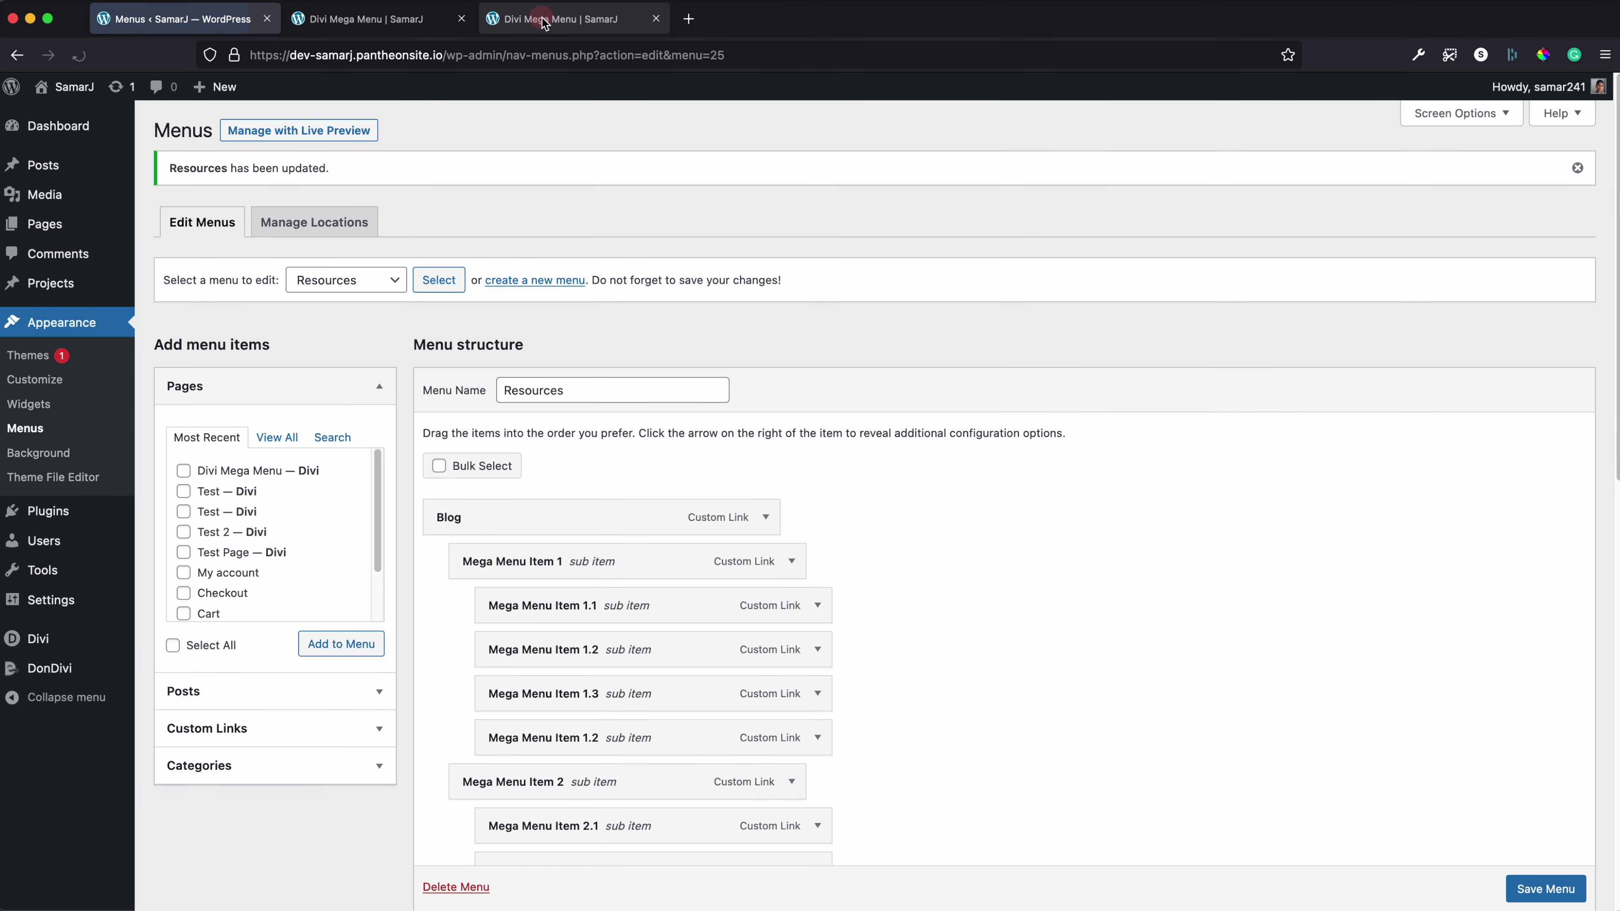
left_click(544, 20)
key("super+r")
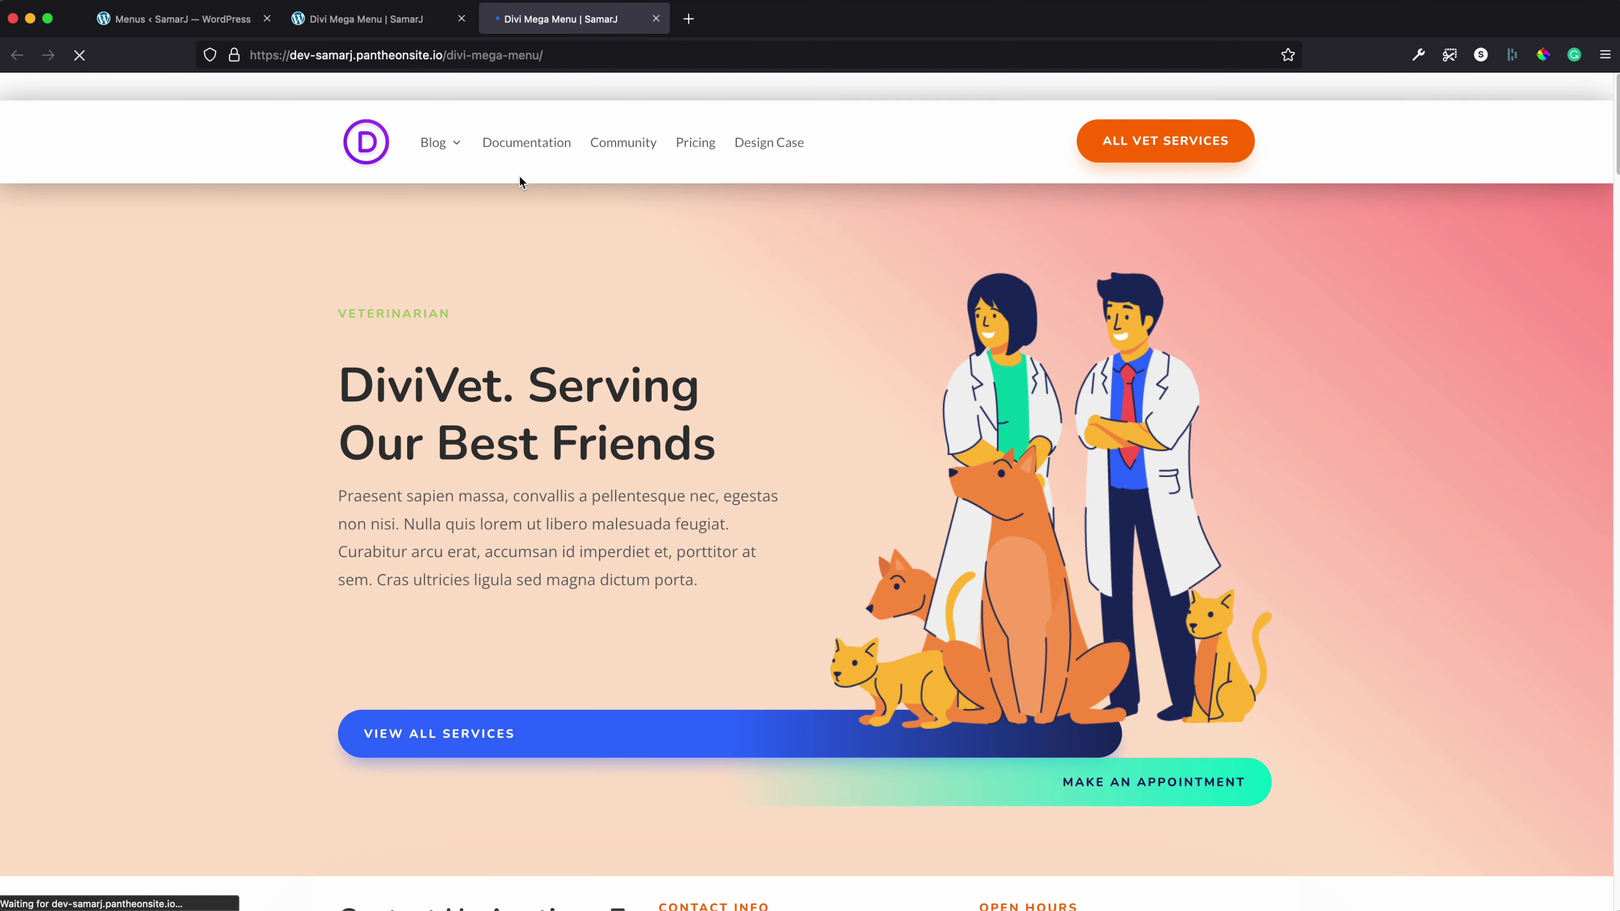
mouse_move(431, 154)
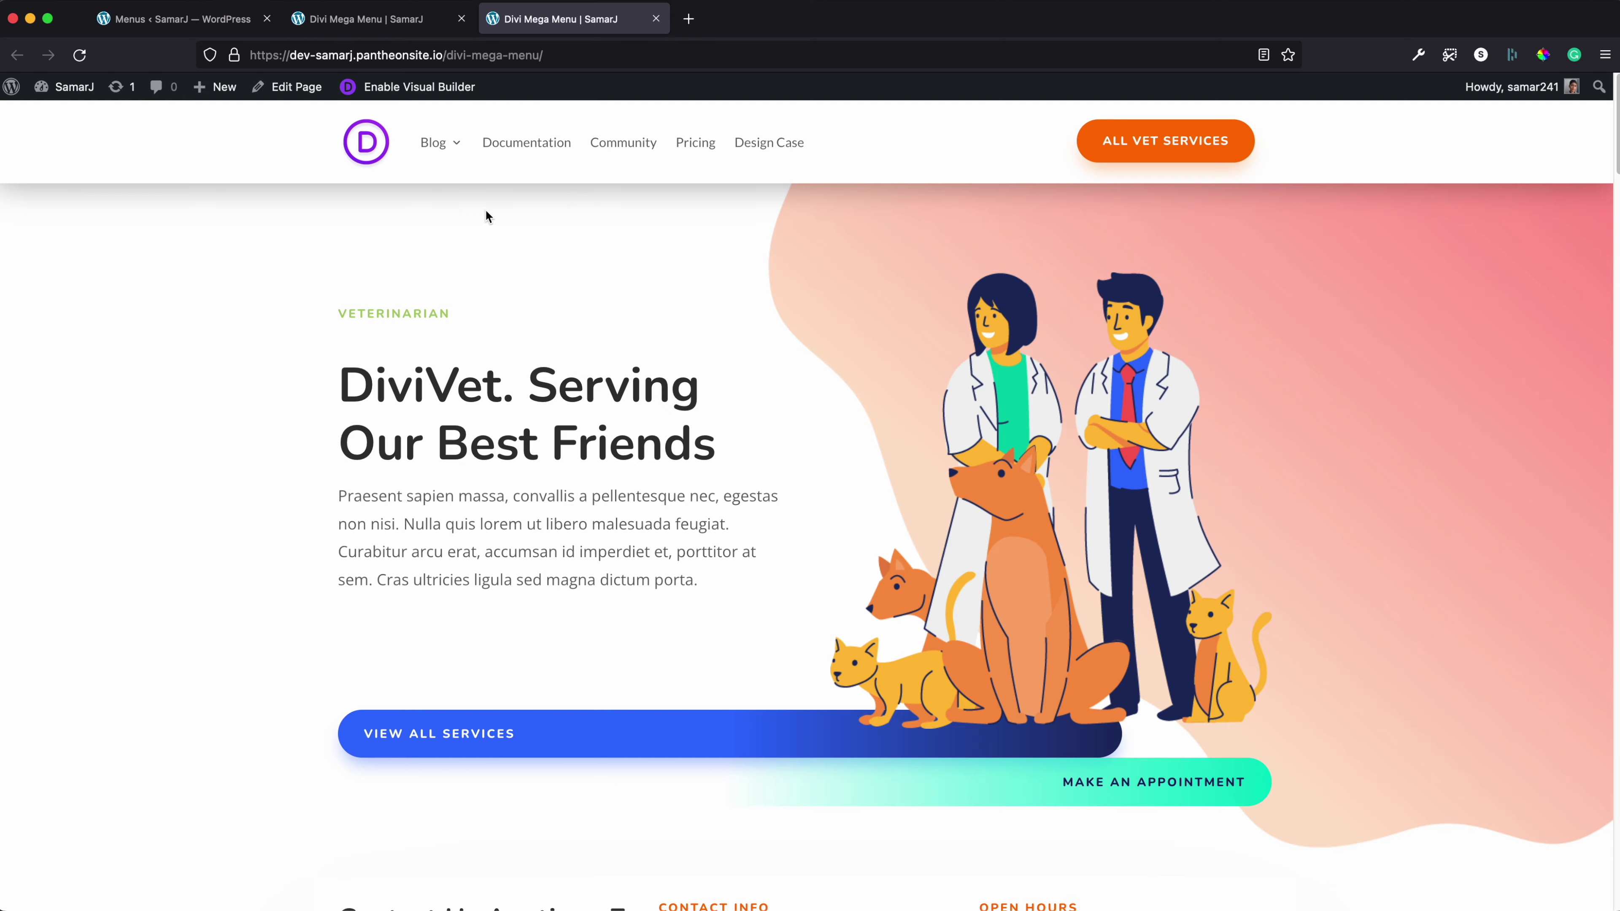
Inspect the header's Blog link in the browser developer tools and force its hover state to keep the dropdown open
right_click(231, 276)
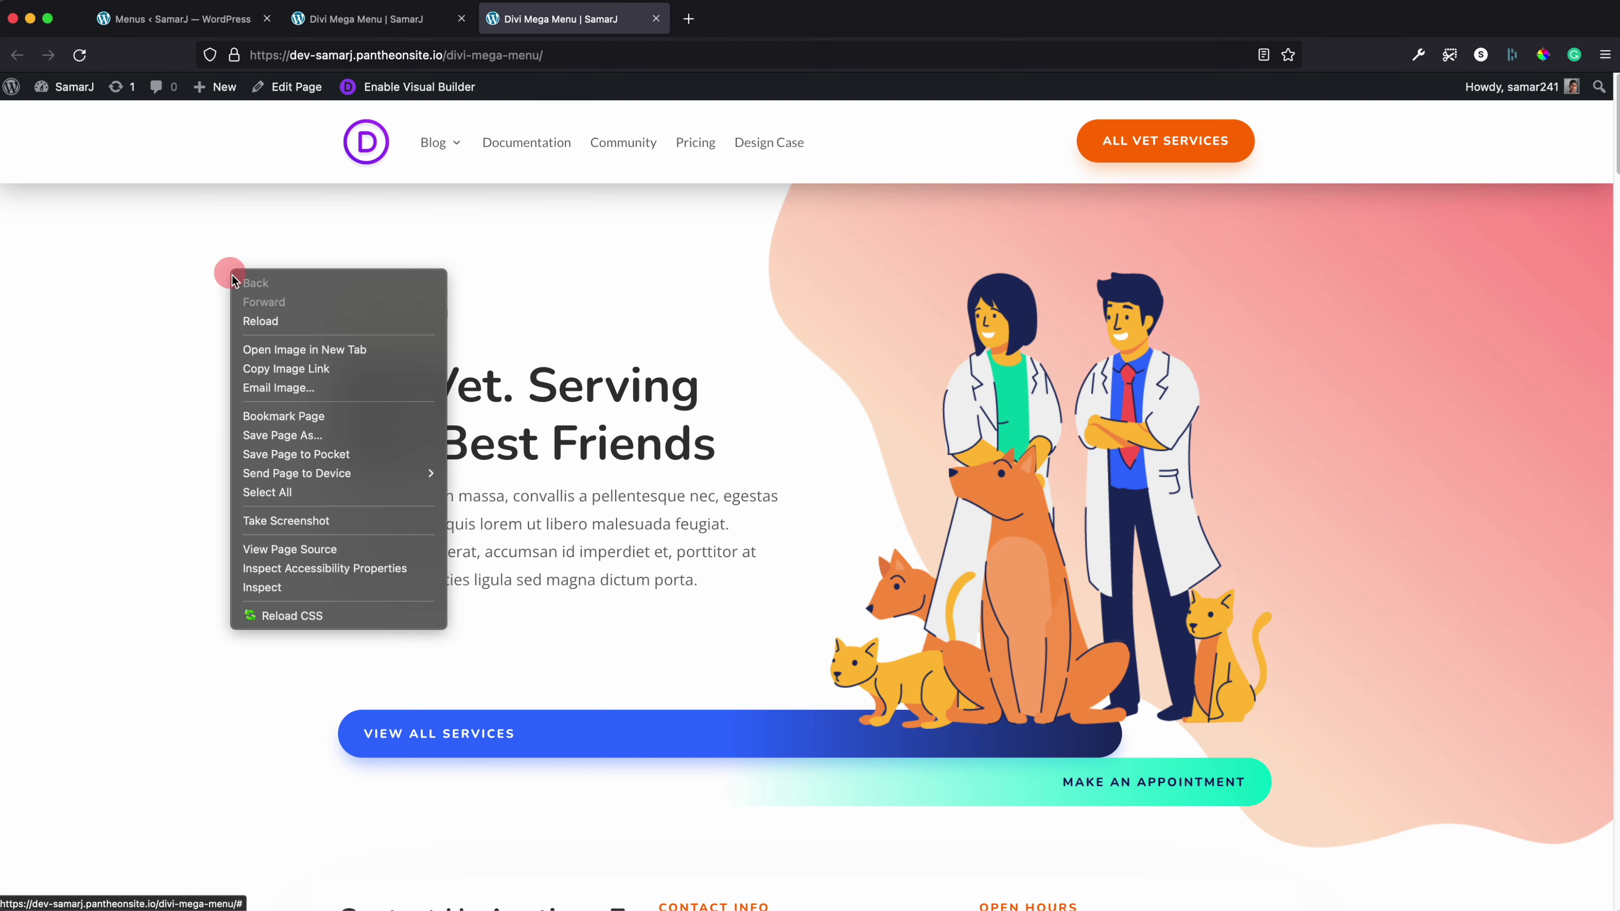
left_click(271, 586)
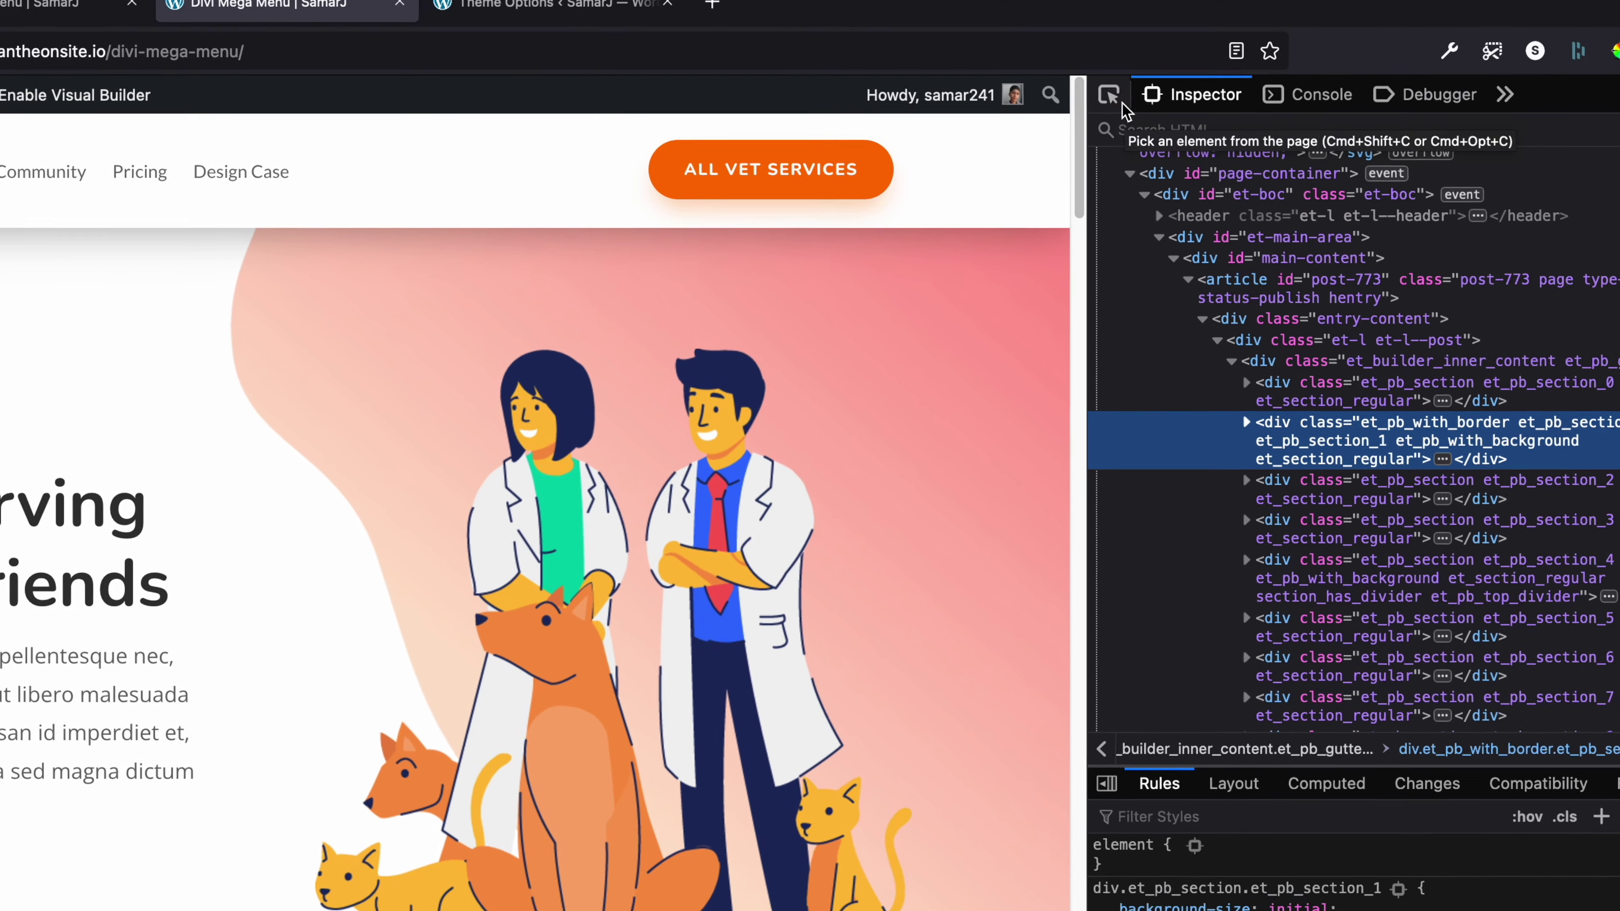
left_click(1113, 97)
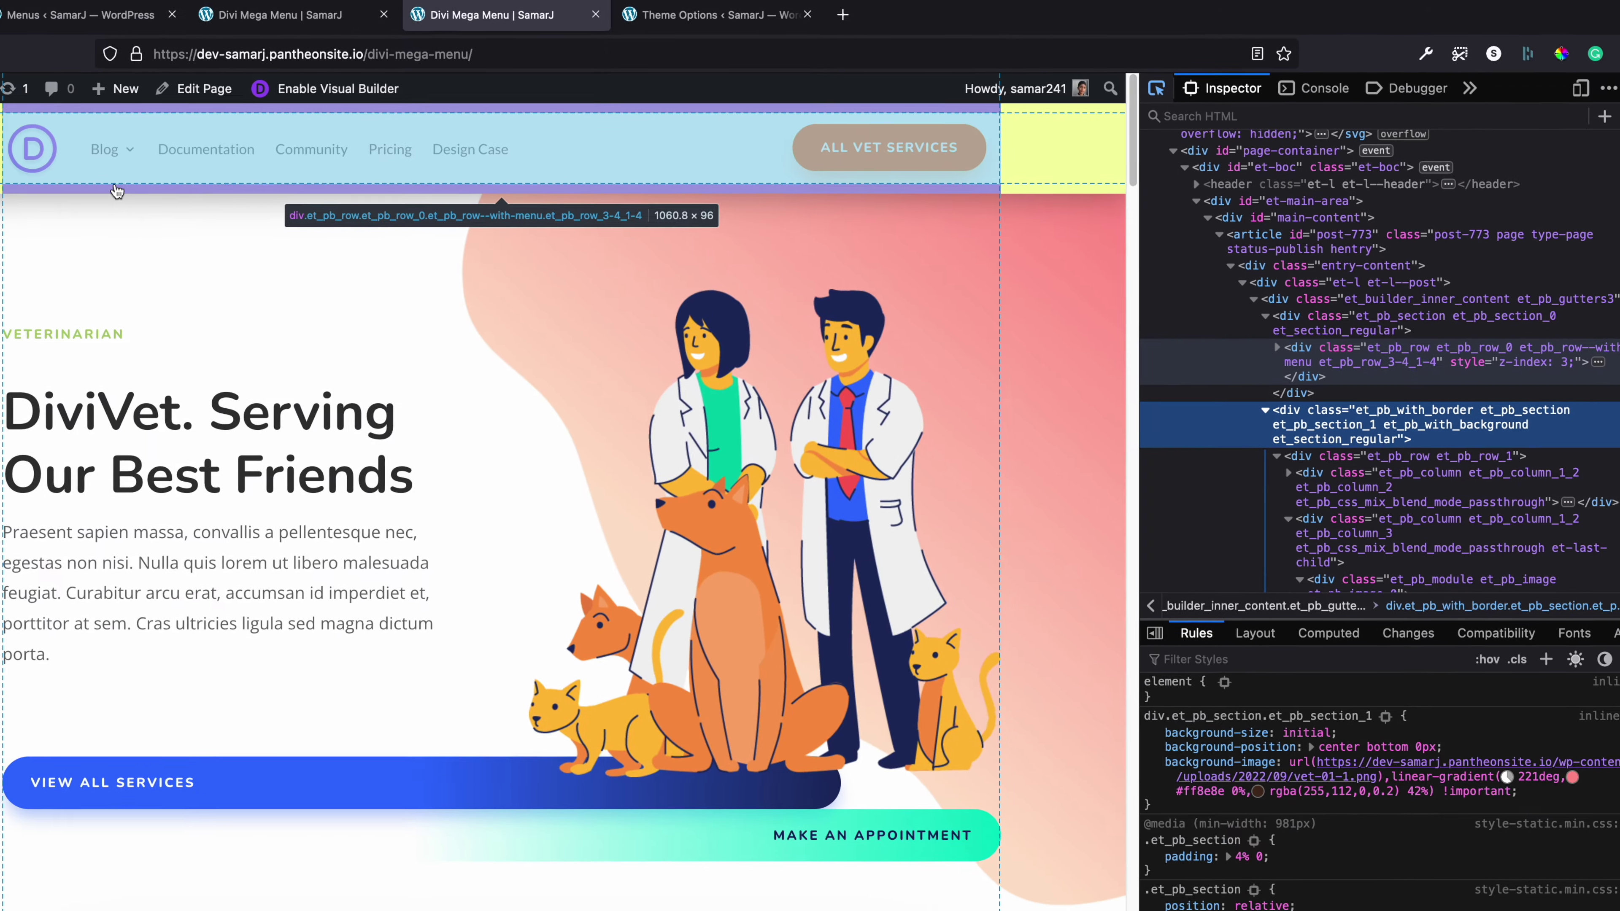
left_click(210, 163)
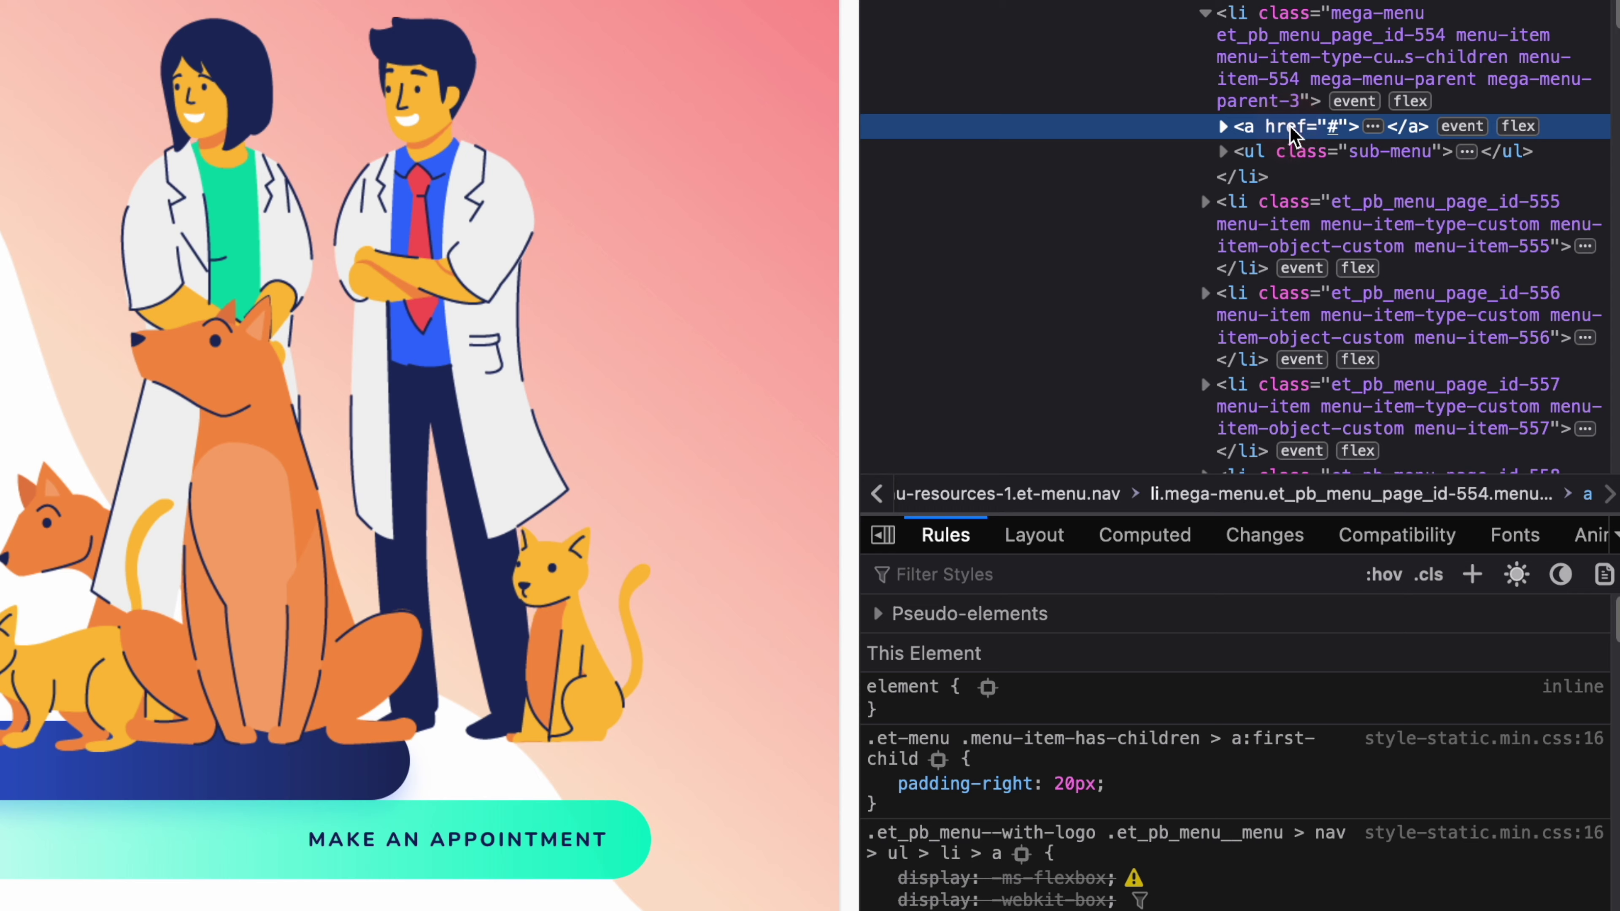
left_click(1383, 575)
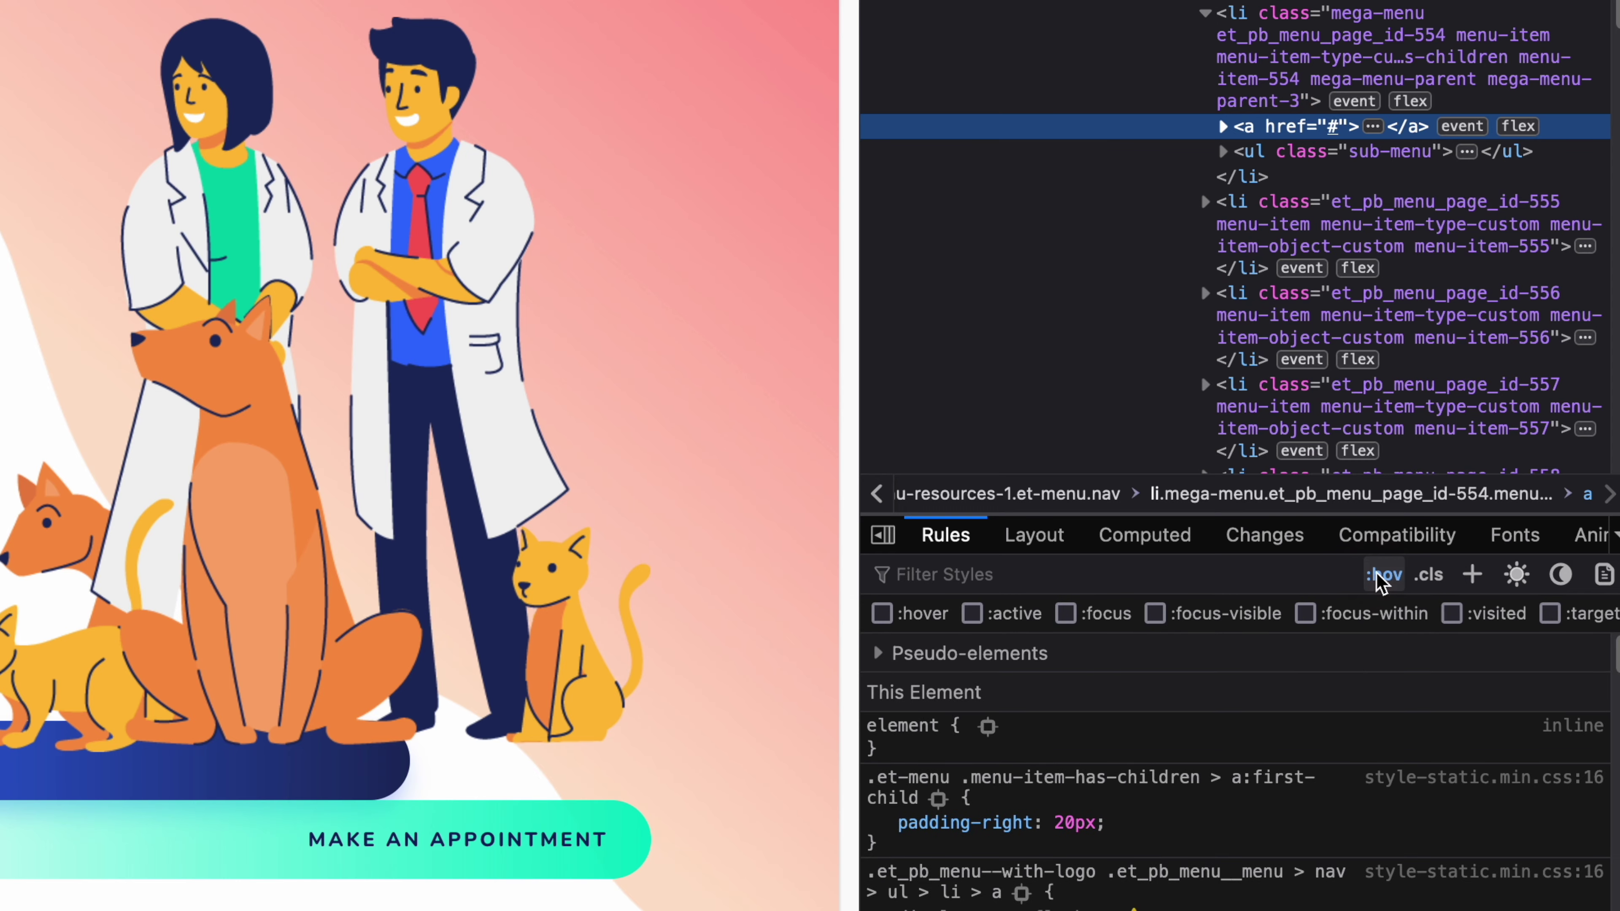
left_click(883, 614)
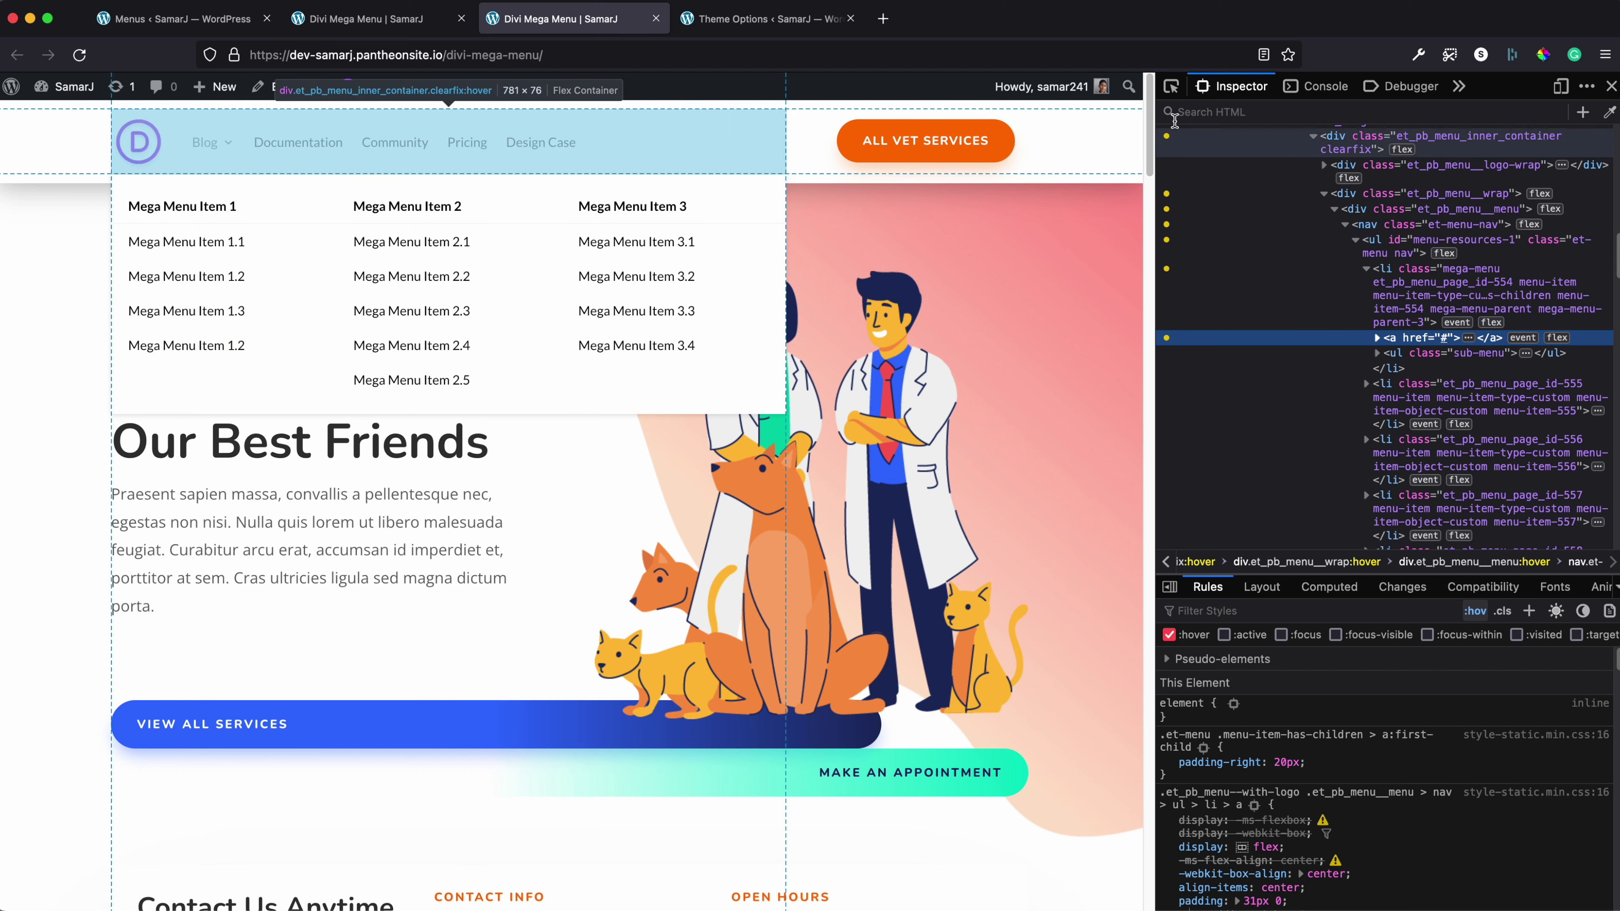
Select the Blog dropdown's ul.sub-menu element and highlight the elements matched by the ".et_pb_menu .et-menu-nav > ul ul" rule
left_click(1465, 359)
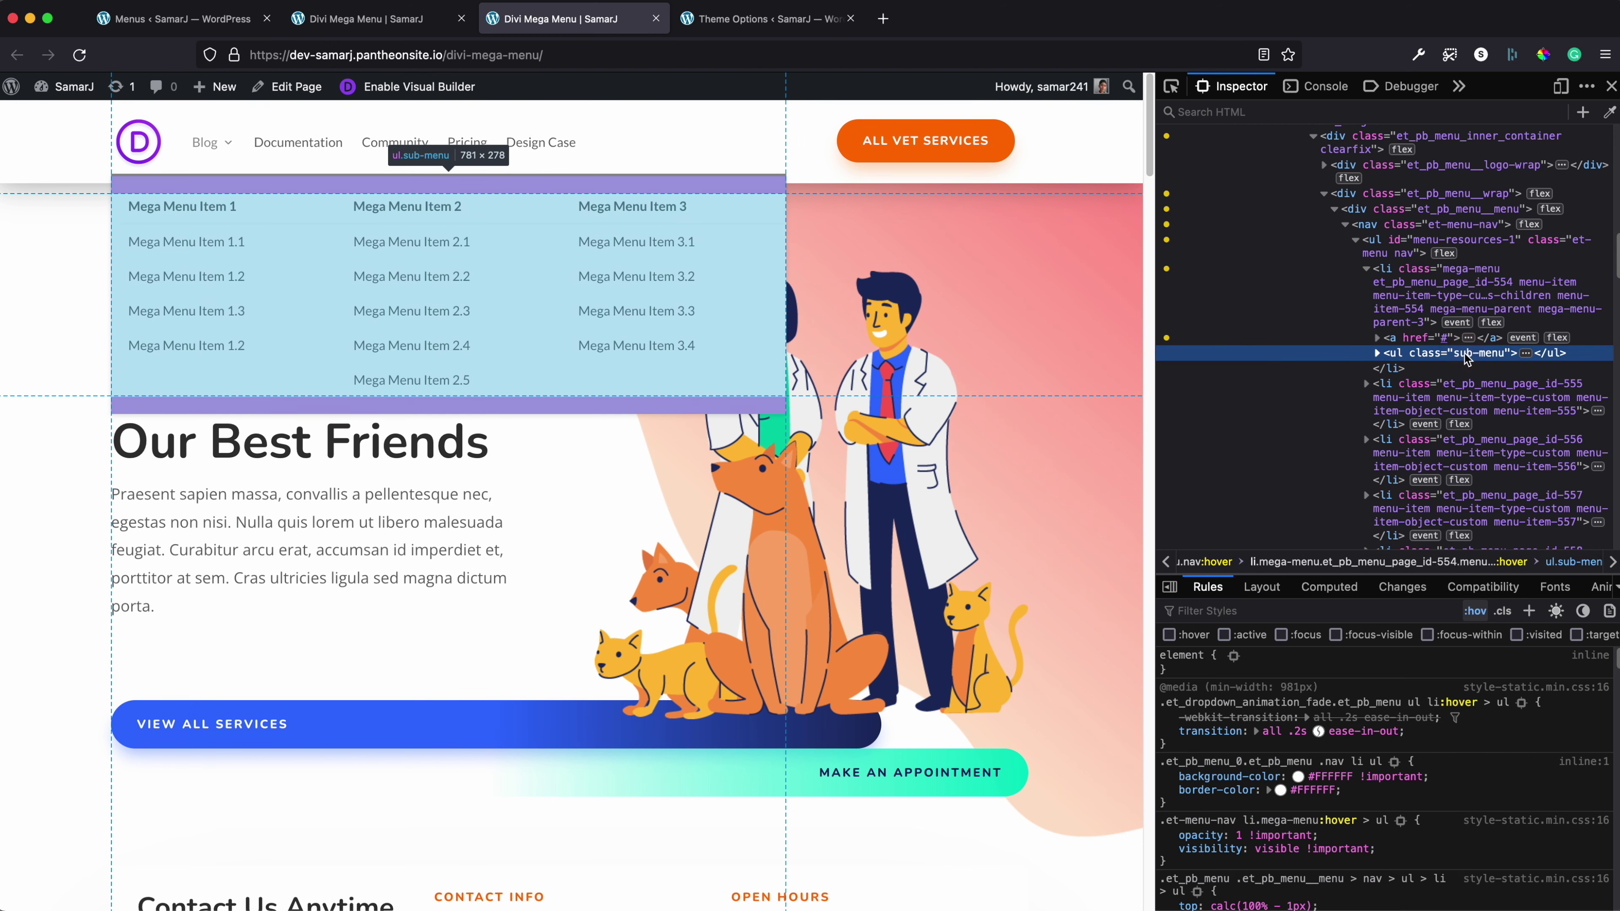
scroll(1444, 664, "down", 3)
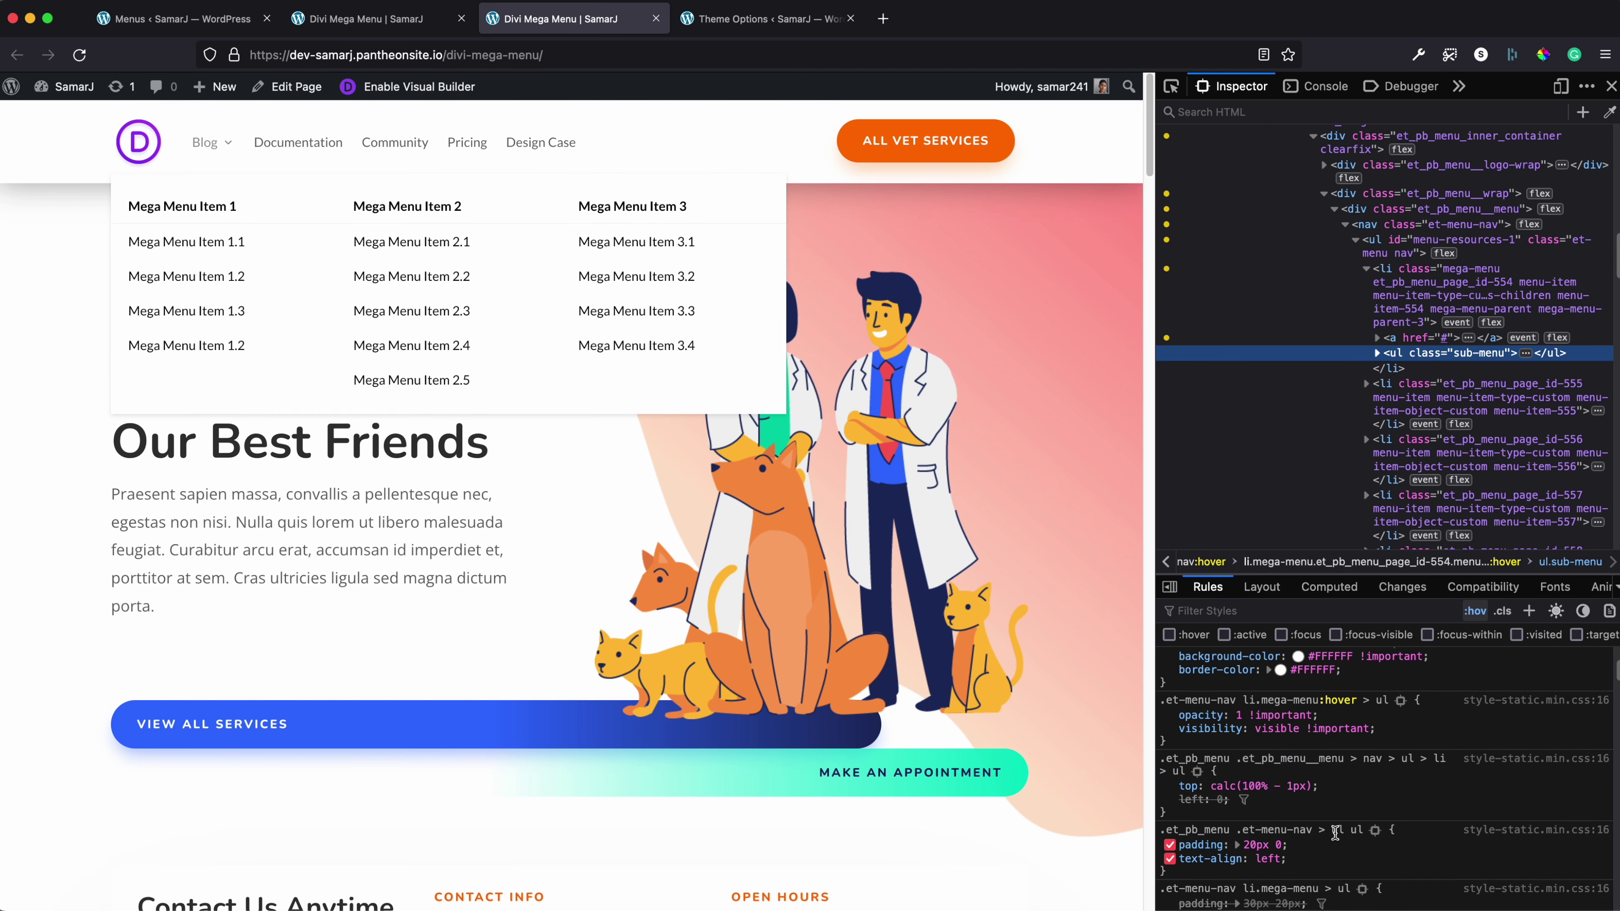
left_click(1376, 831)
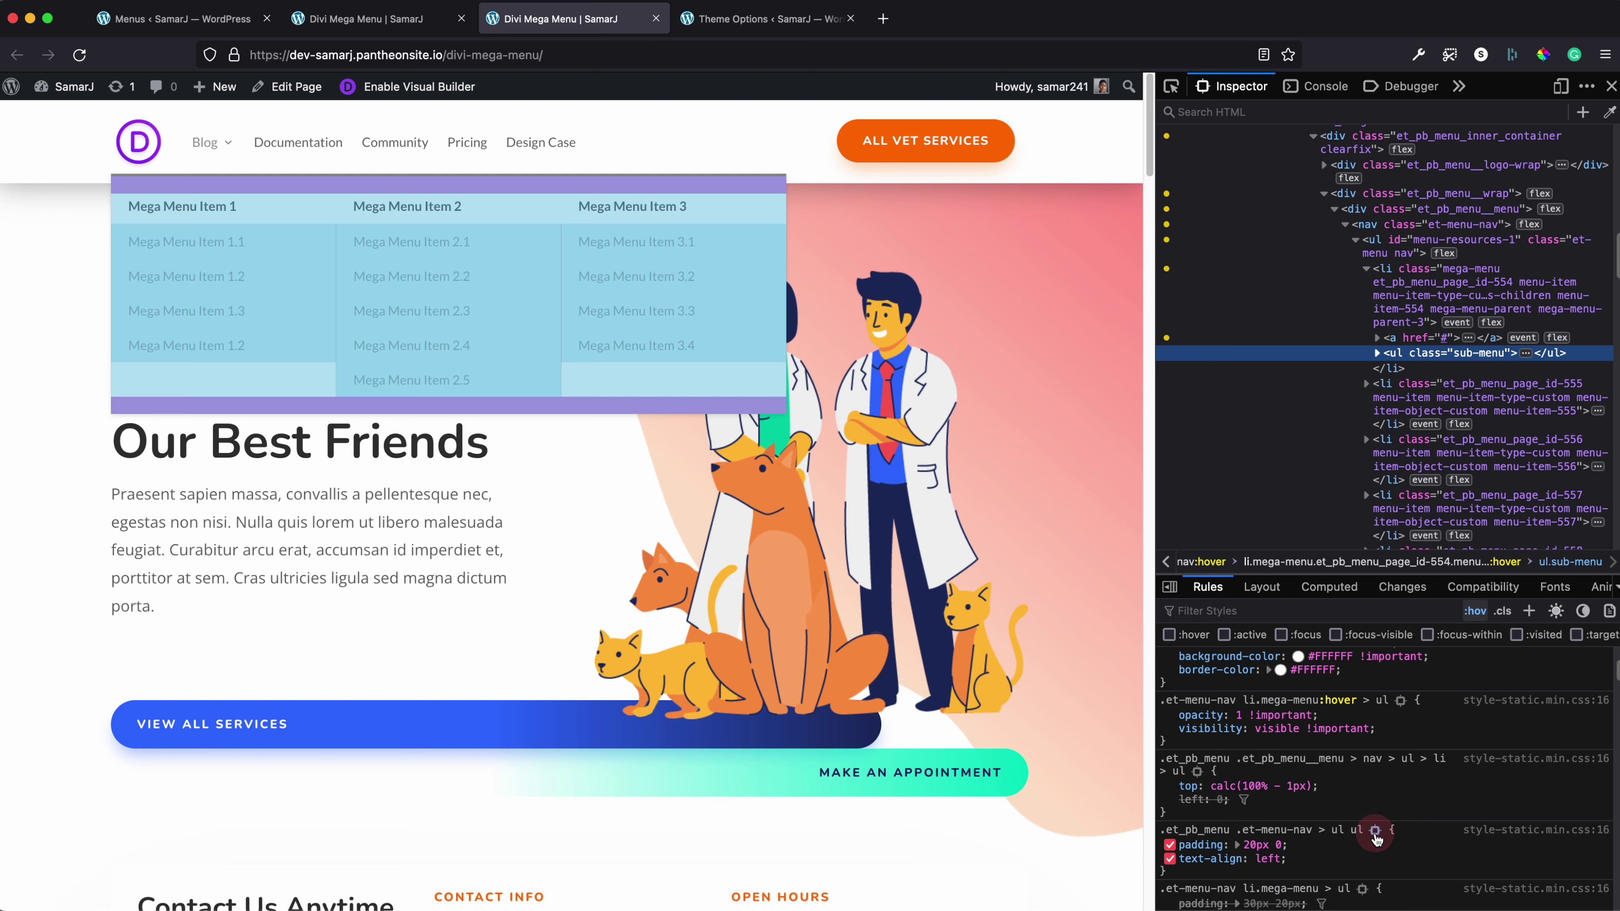
left_click(1375, 832)
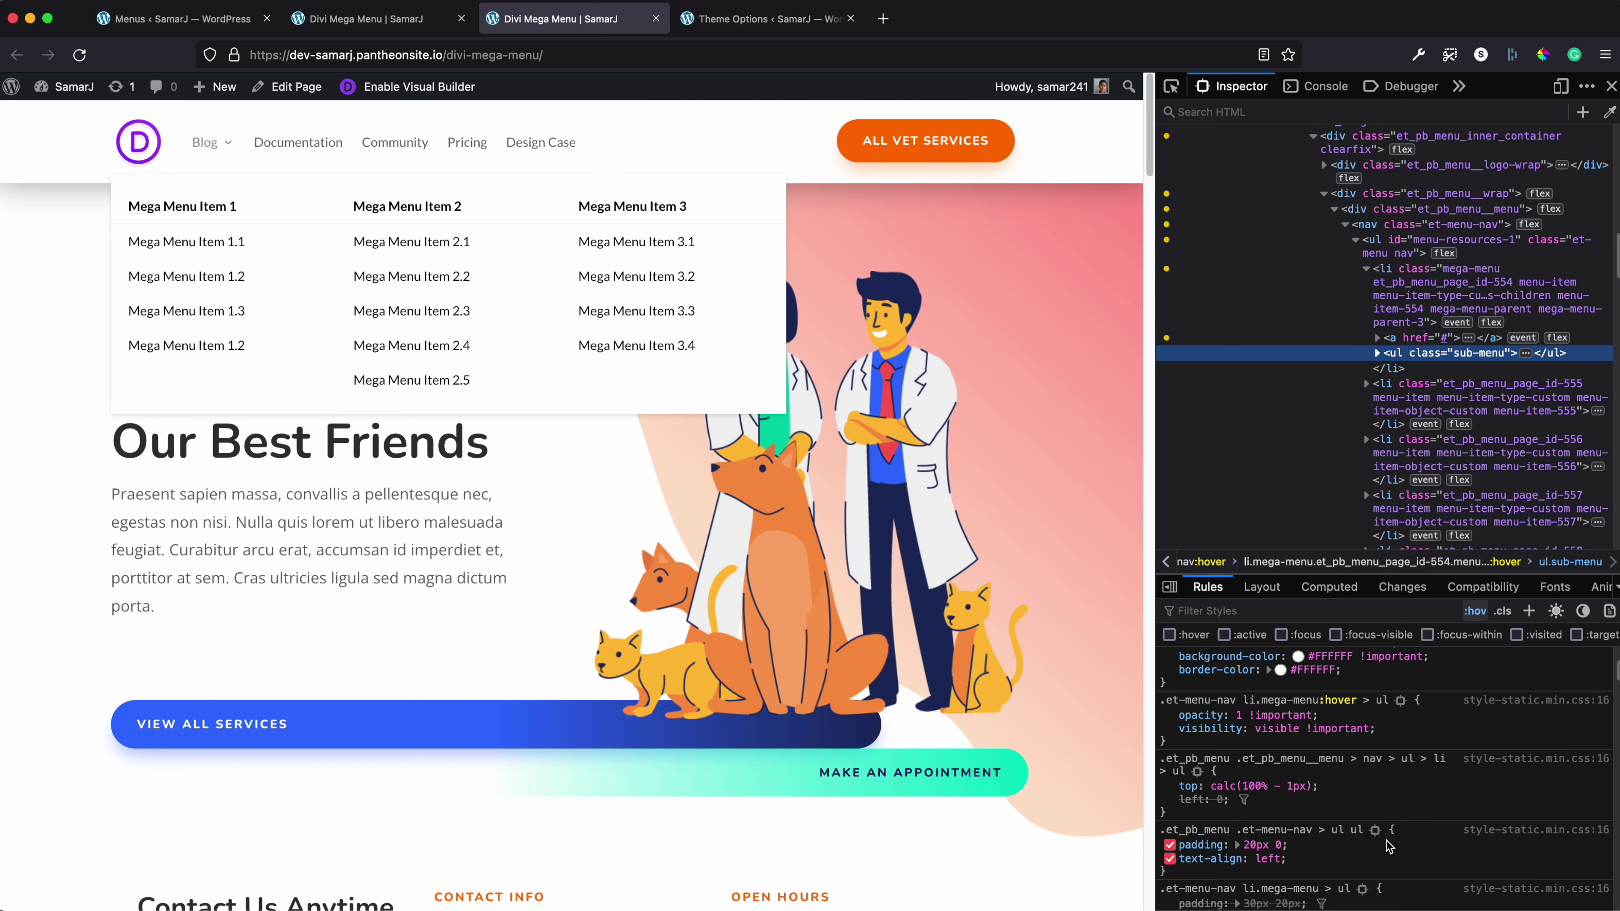
Add border-radius: 10px to the ".et_pb_menu .et-menu-nav > ul ul" rule
scroll(1378, 831, "down", 3)
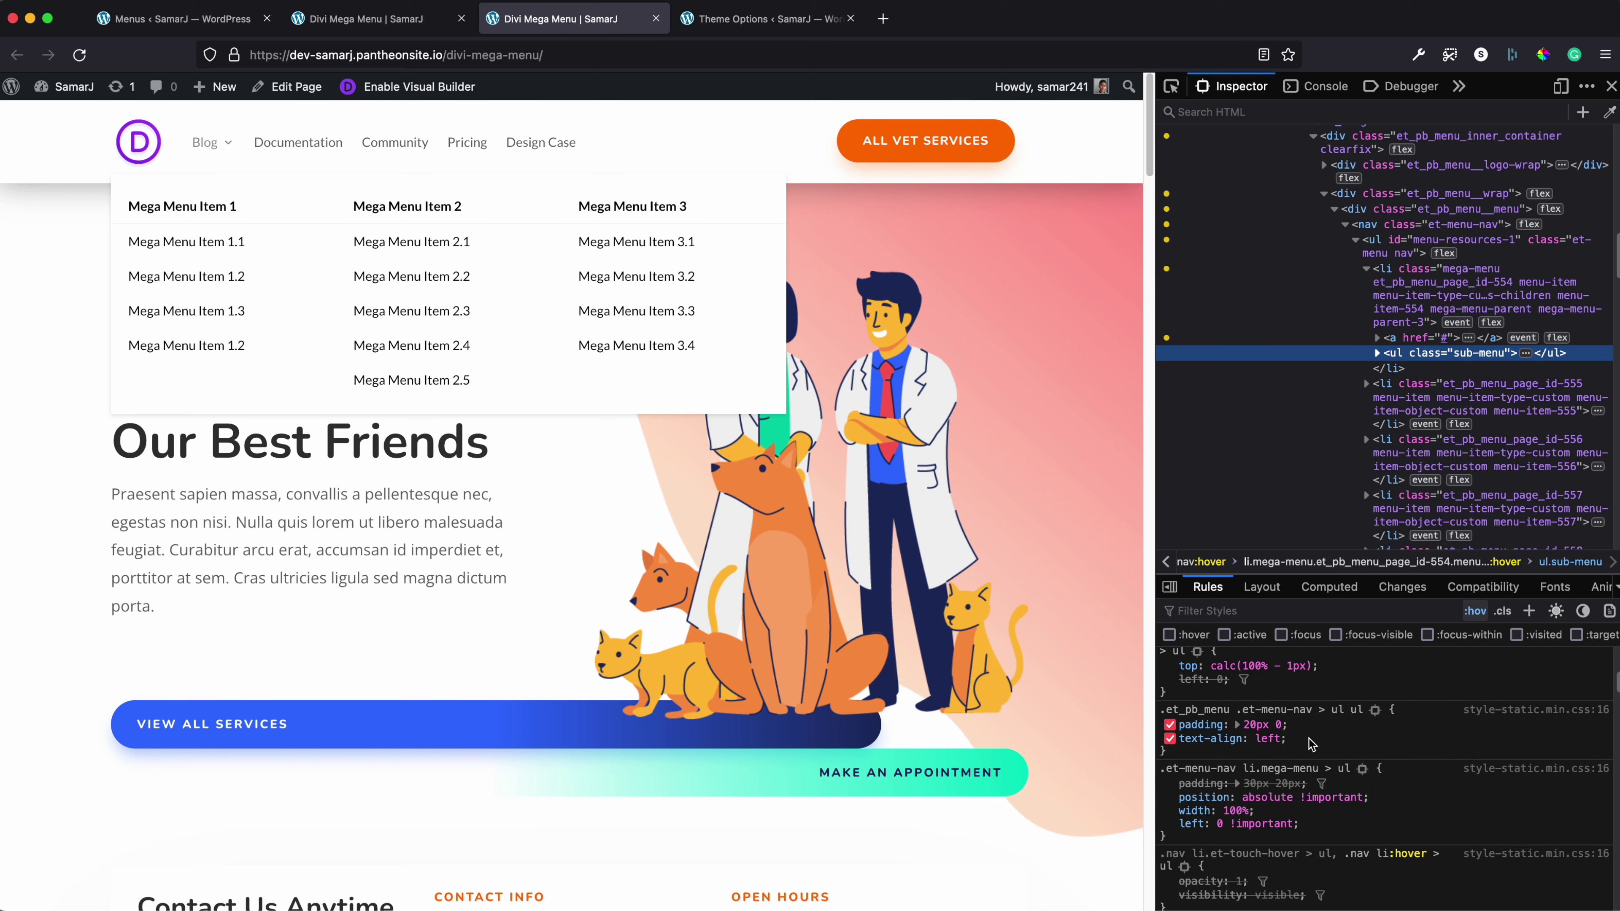
left_click(1313, 750)
type("border-radius")
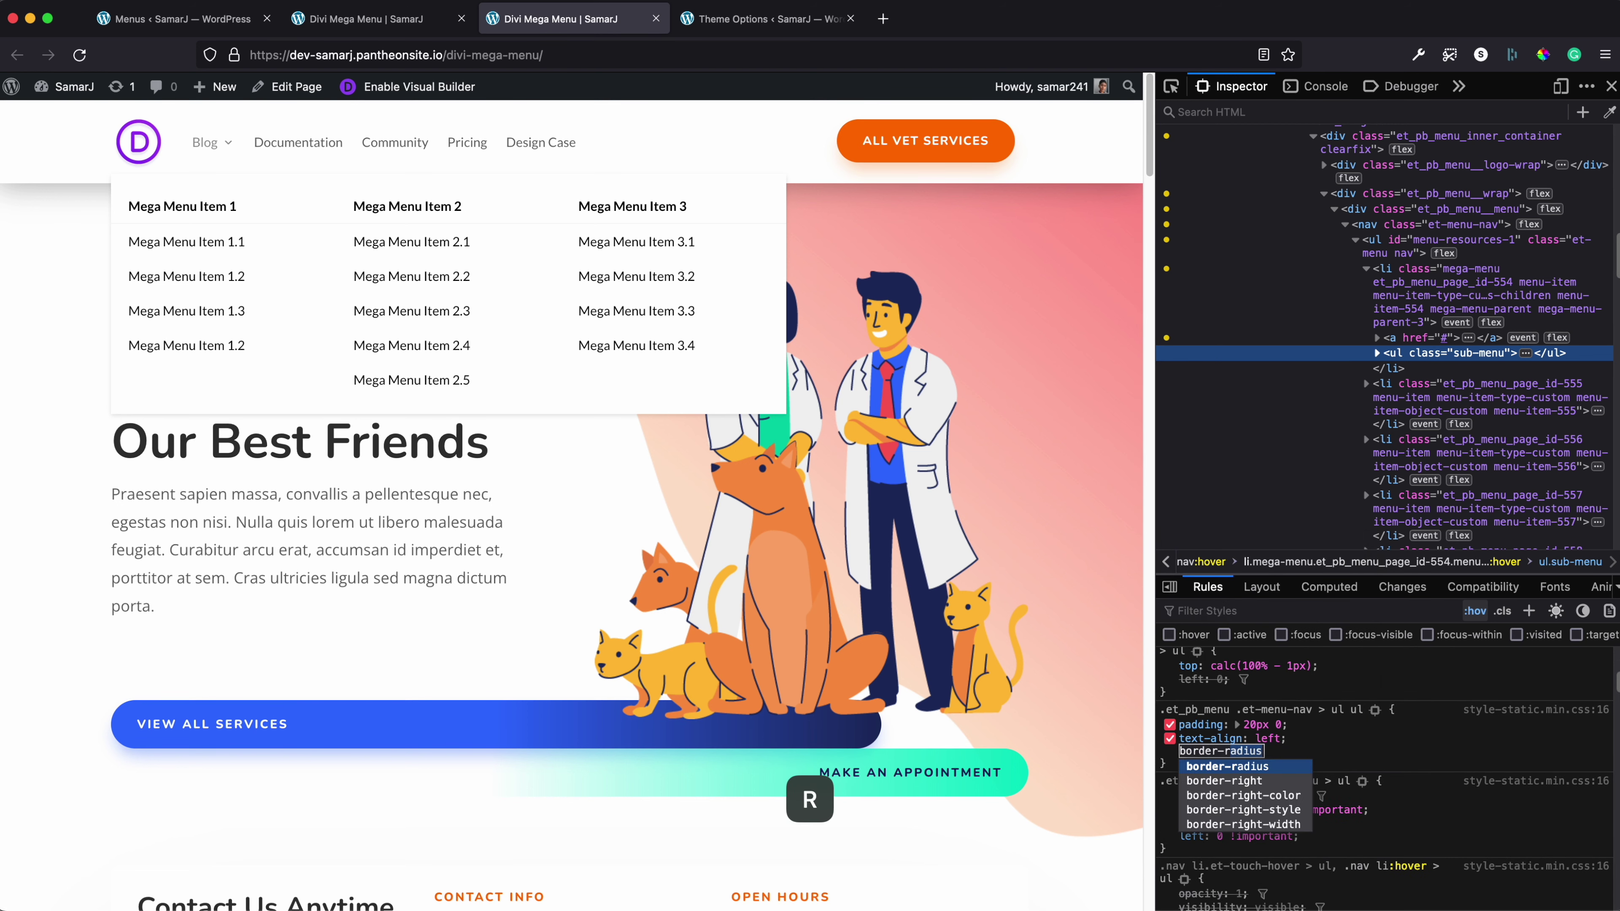
key("Return")
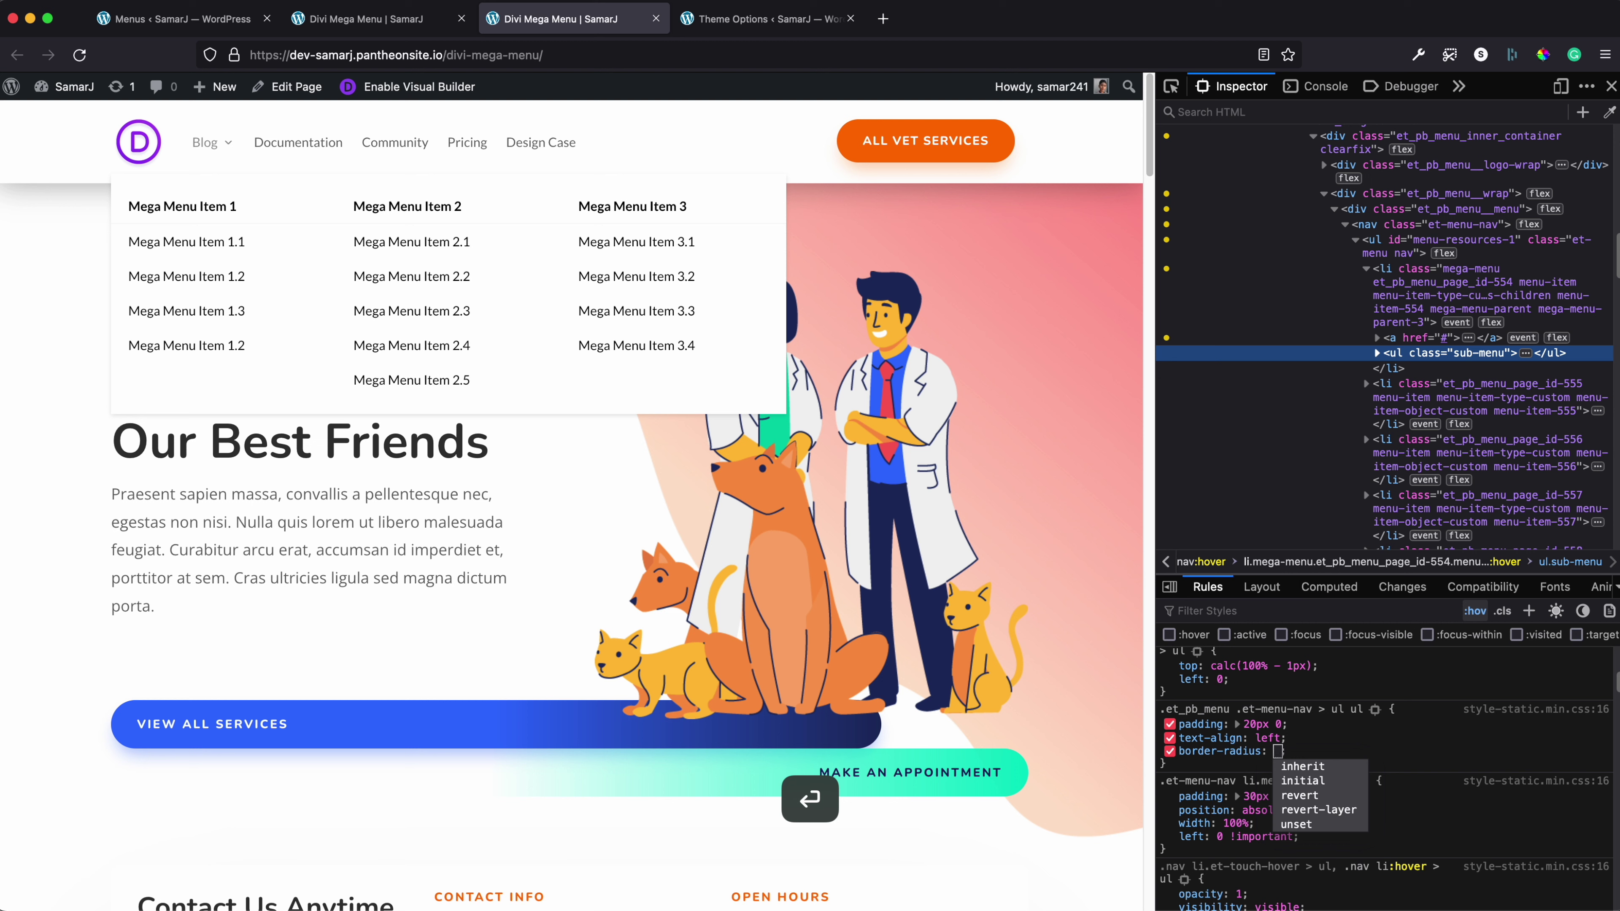
type("10px")
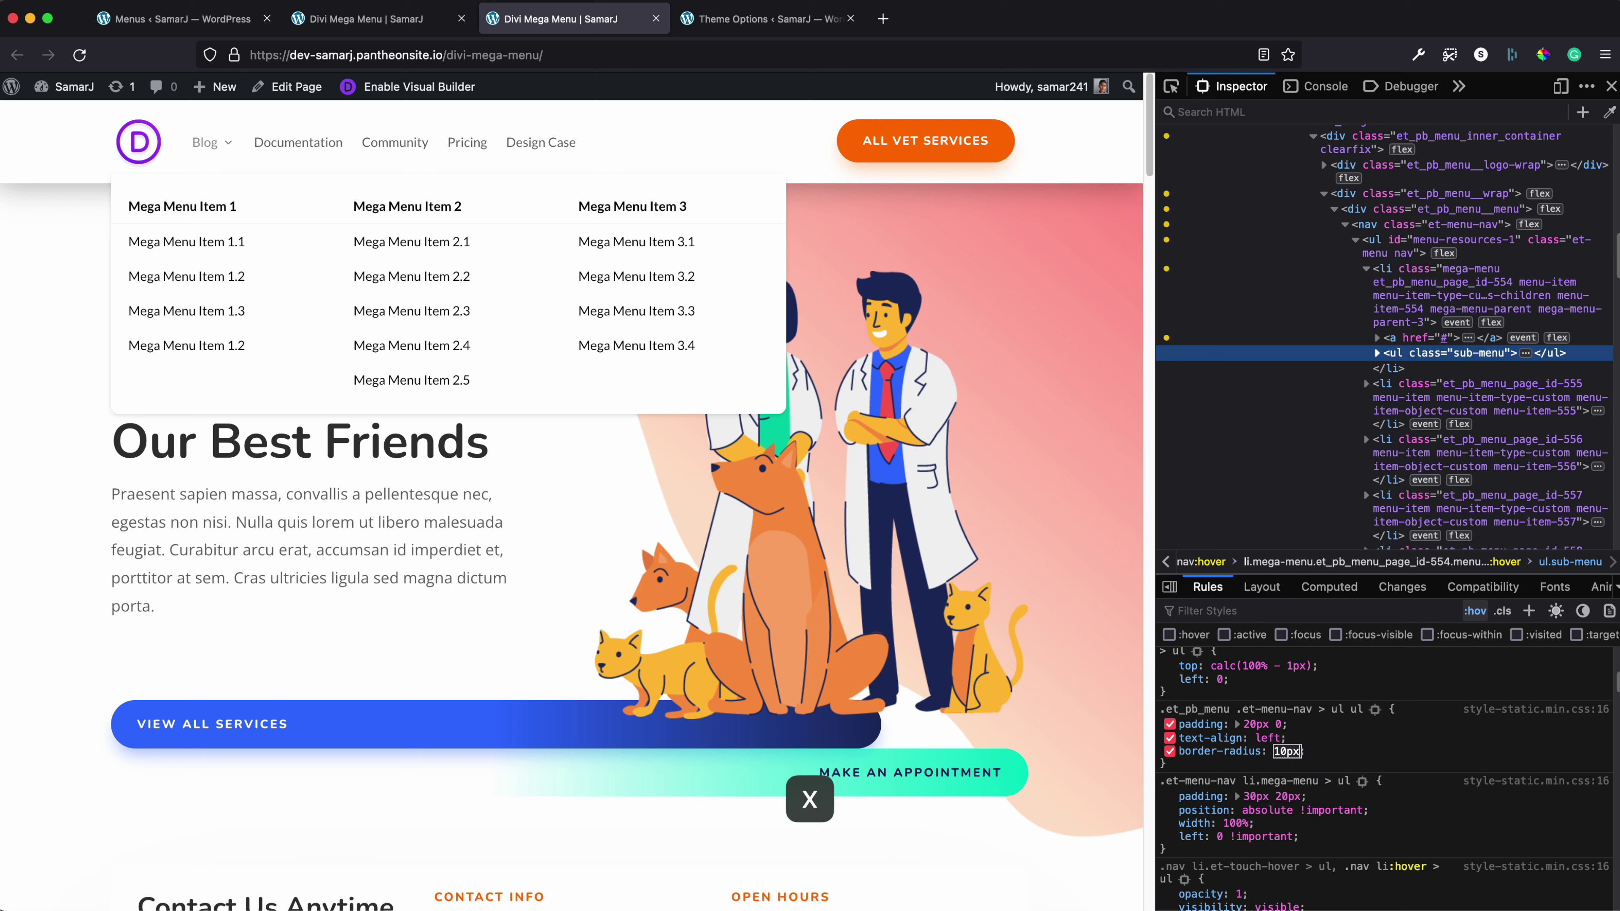
key("Return")
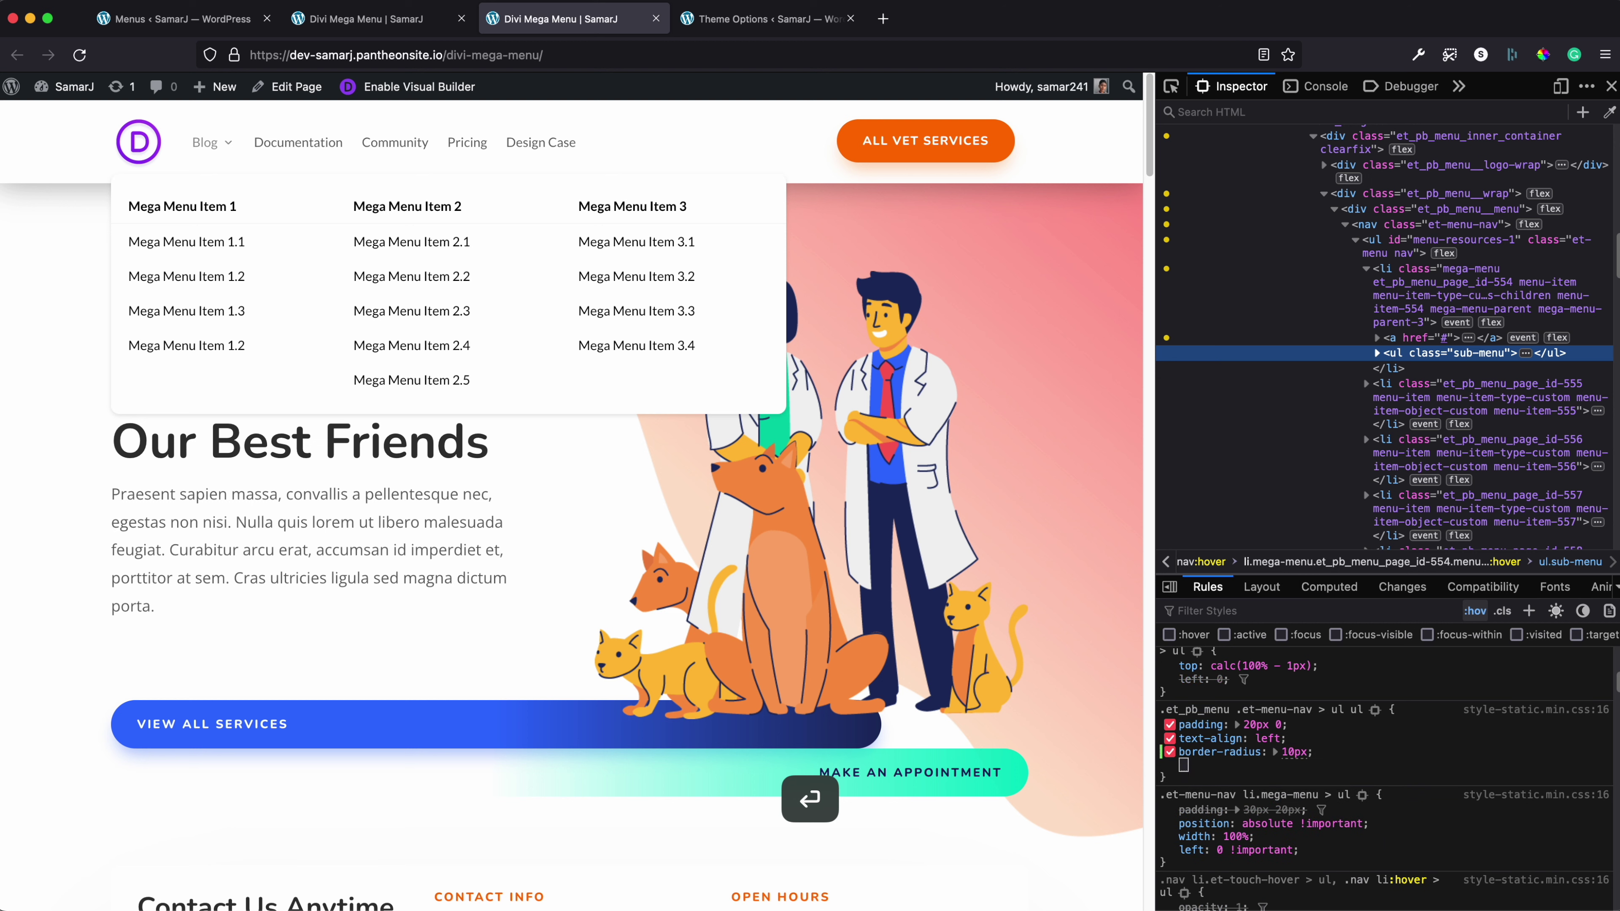
Add box-shadow: 0px 10px 30px #000 to the ".et_pb_menu .et-menu-nav > ul ul" rule
type("box-s")
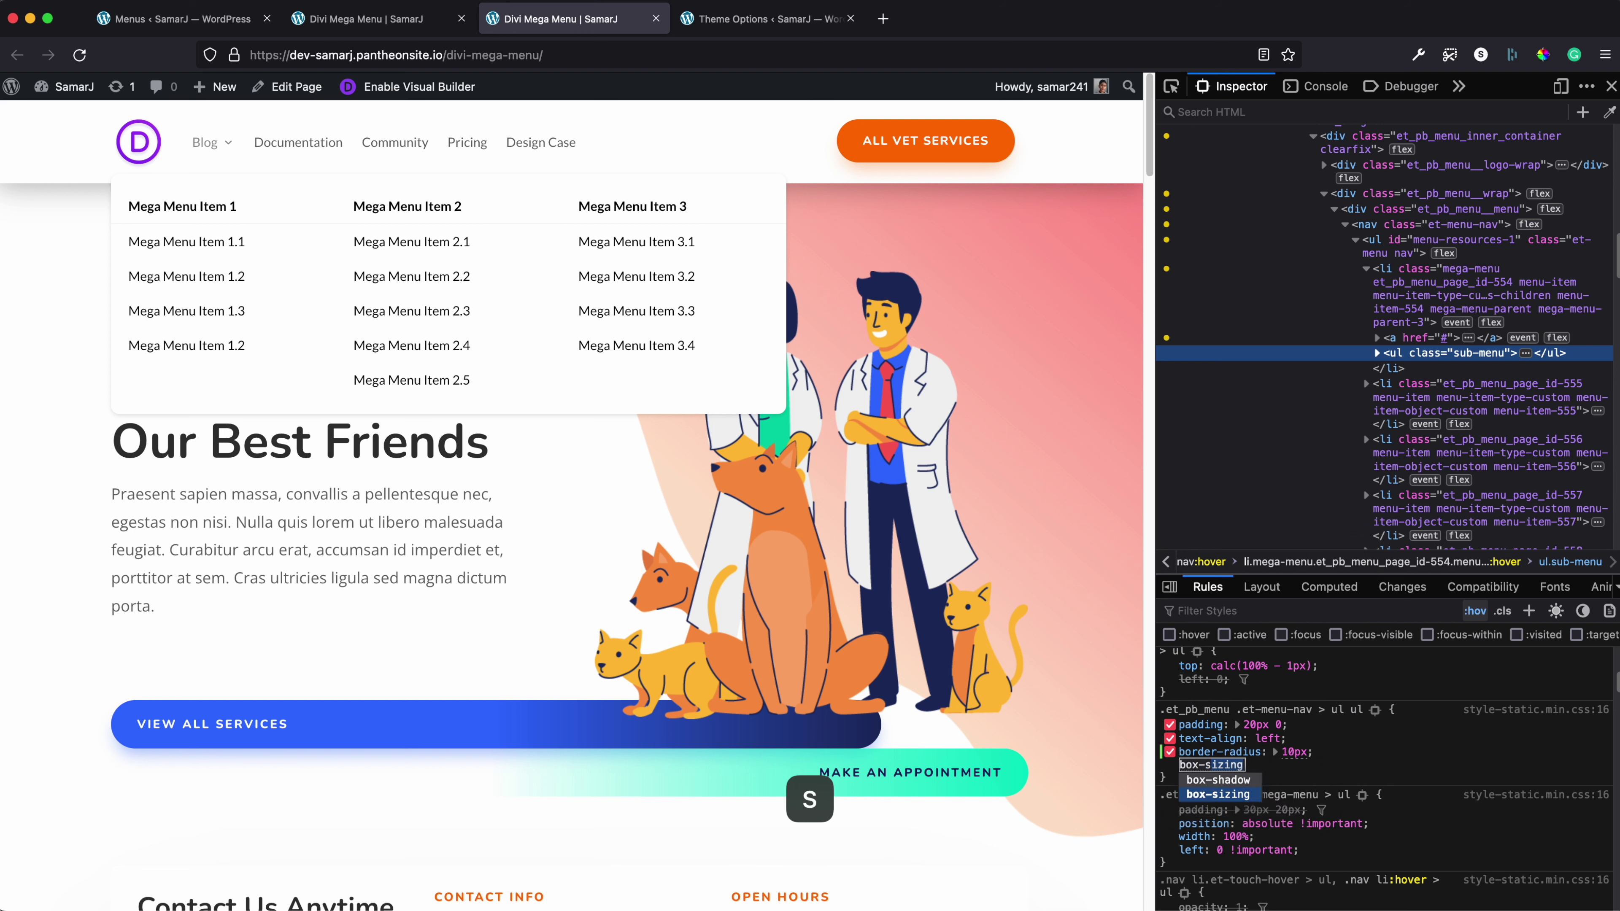
type("hadow")
key("Return")
type("0px")
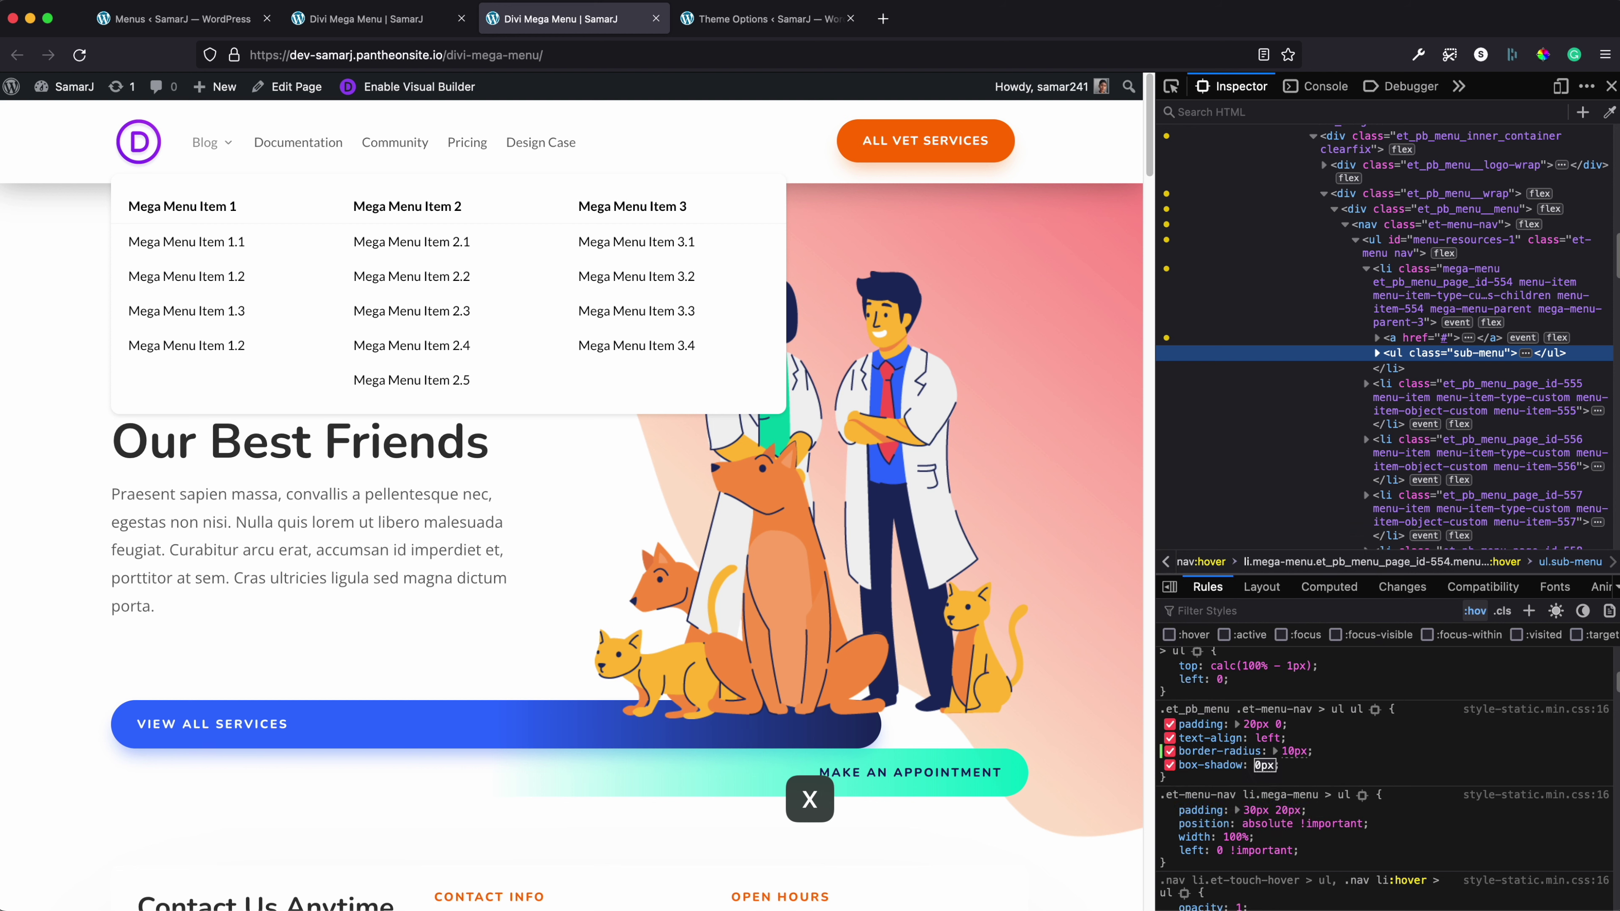
type(" 10px 3")
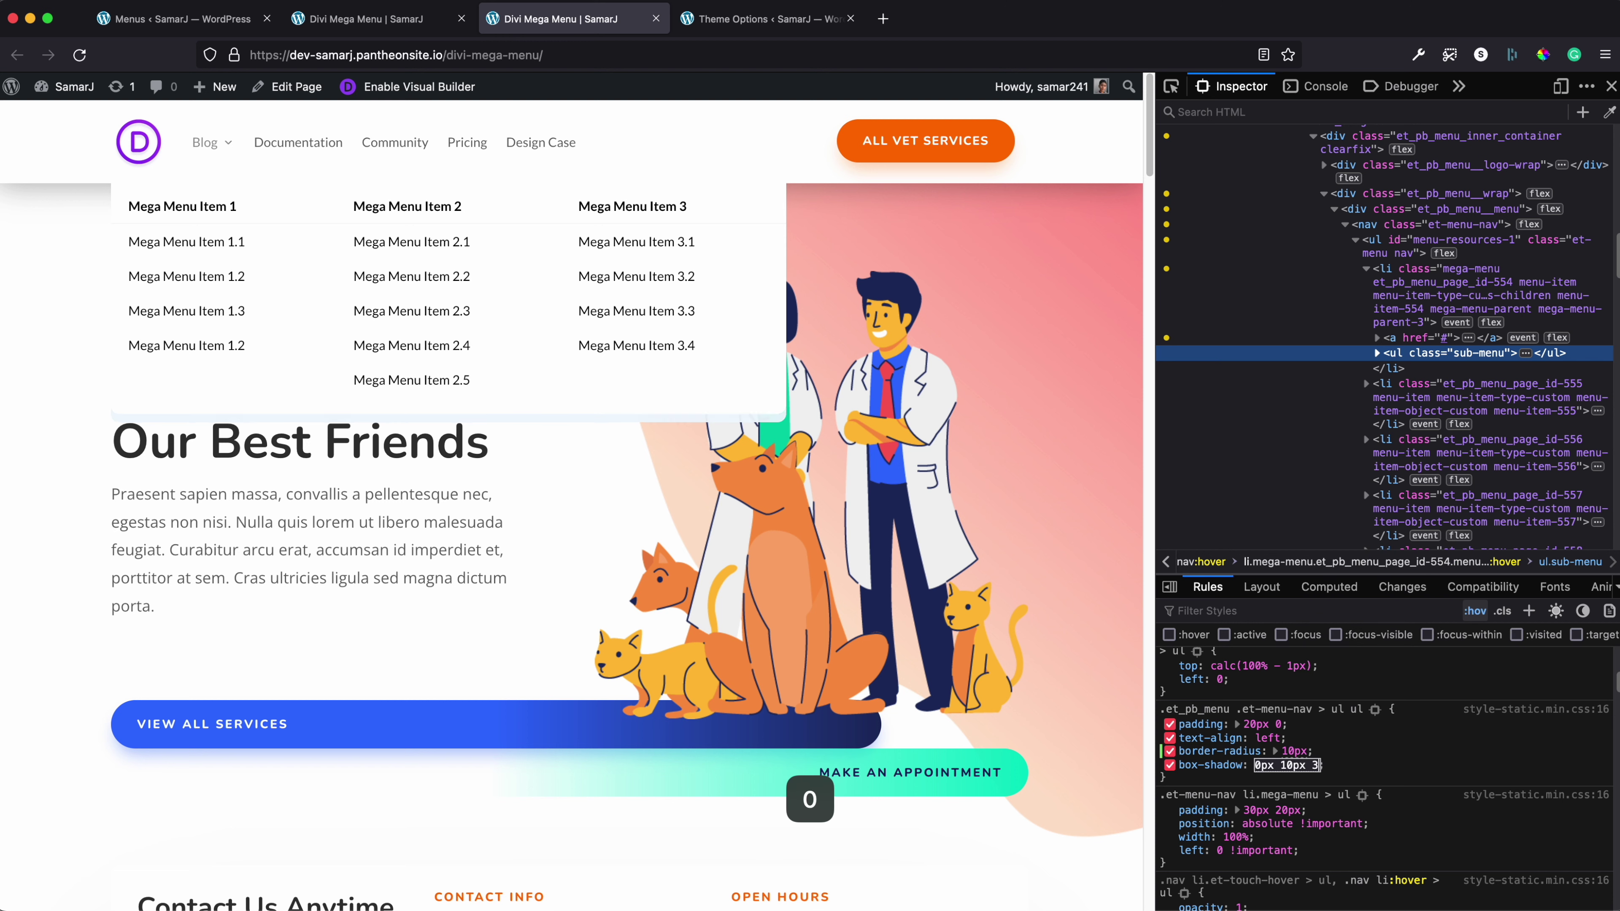
type("0px #000")
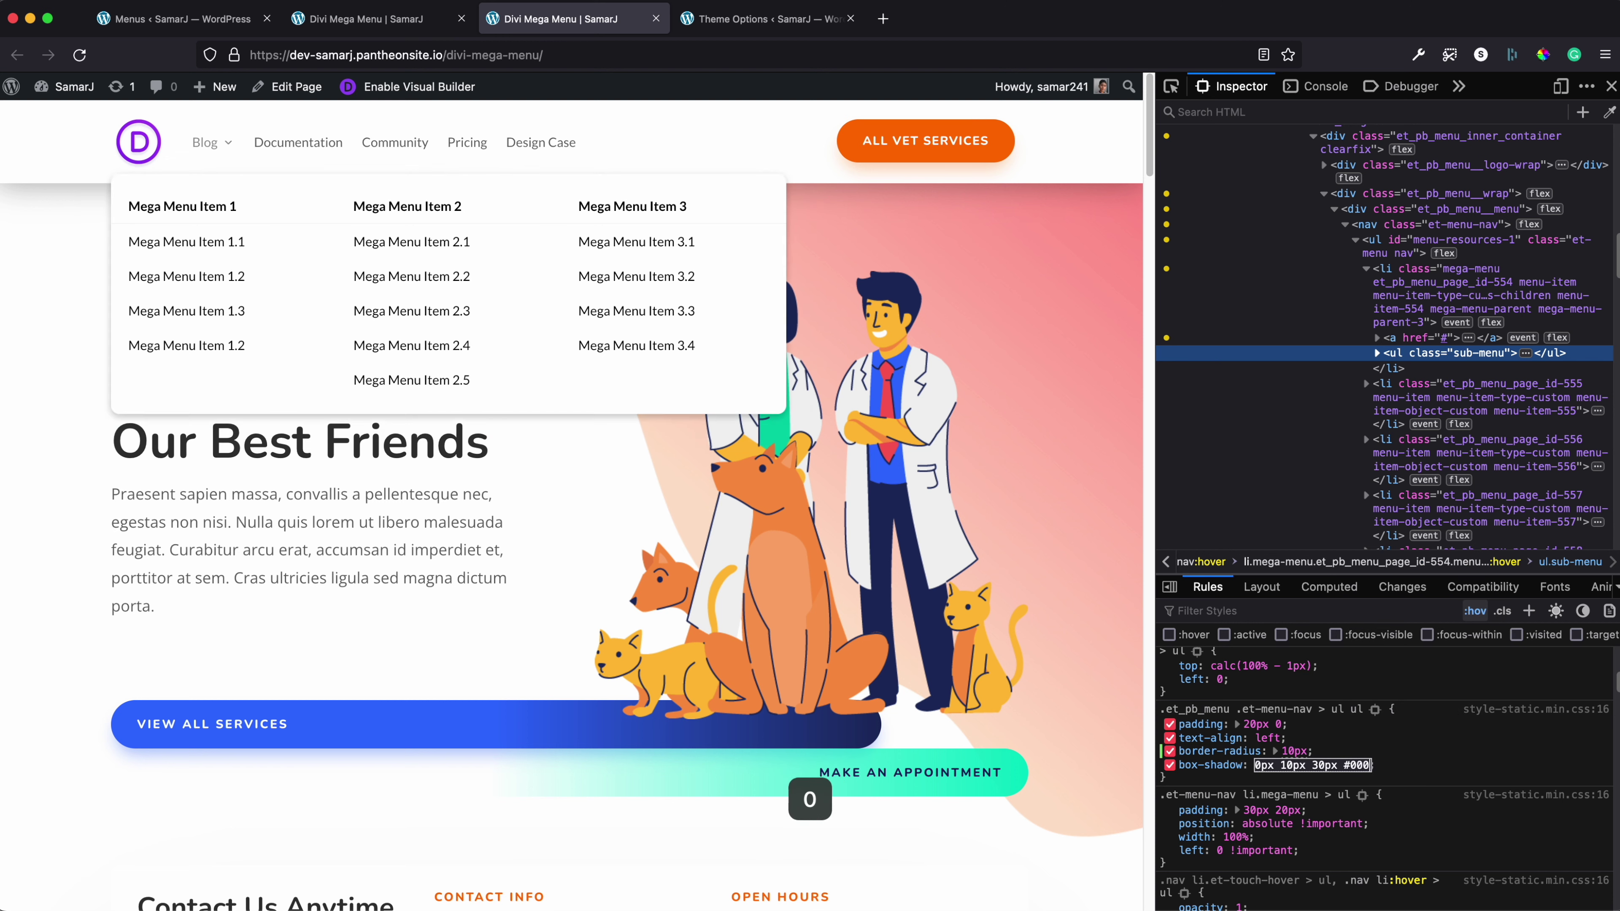
key("Return")
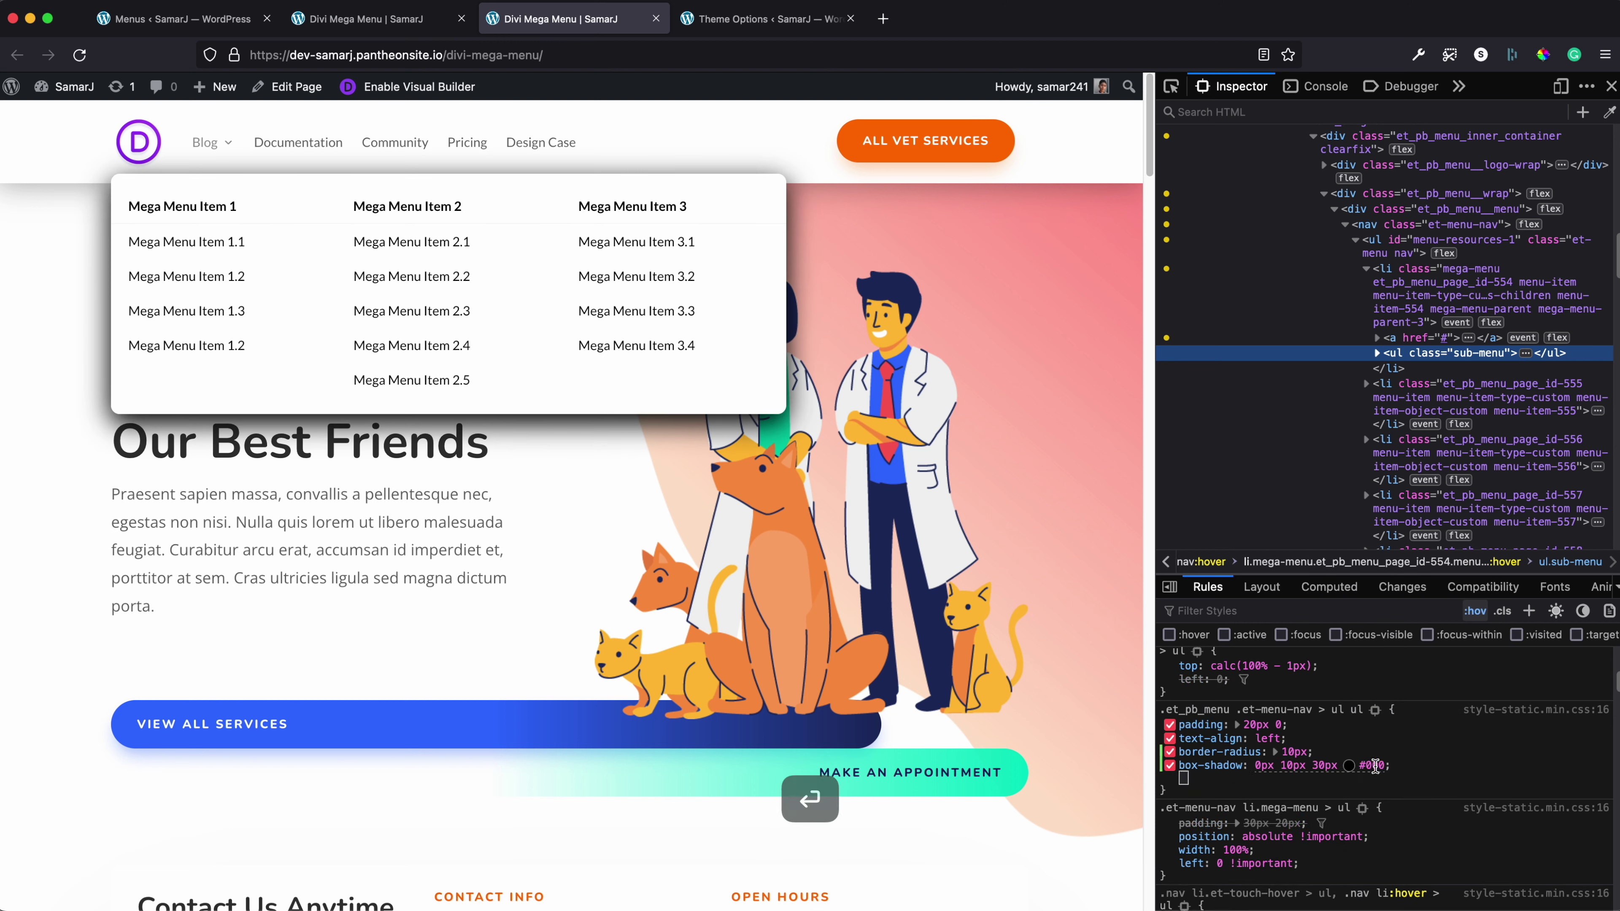
Lower the opacity of the box-shadow color to make it #00000021
left_click(1349, 766)
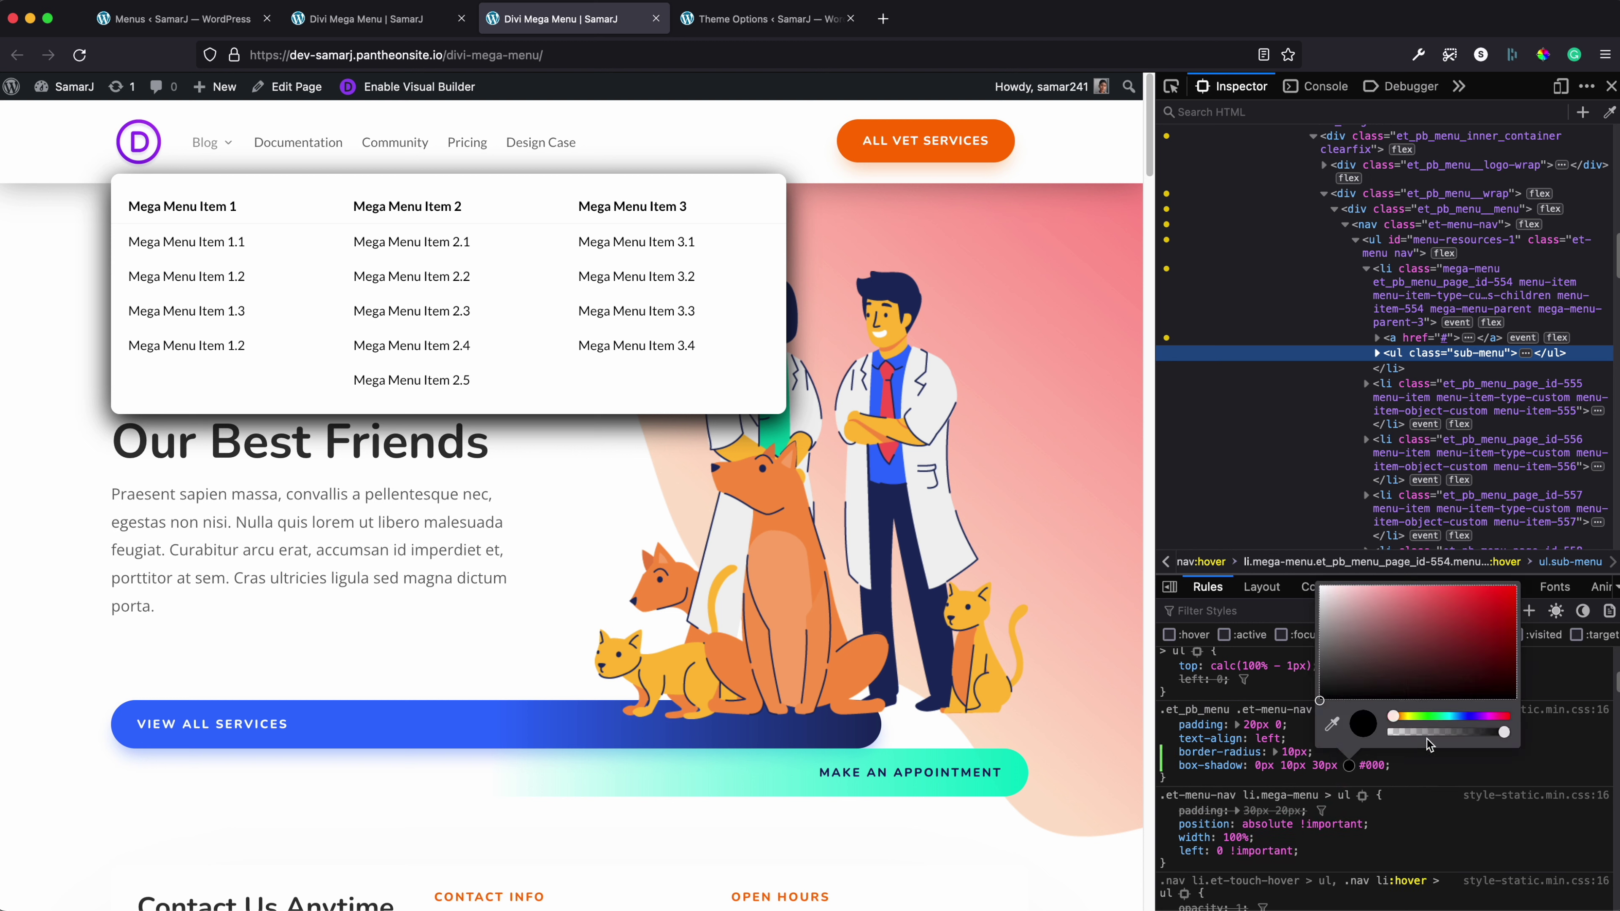
left_click_drag(1425, 741, 1409, 740)
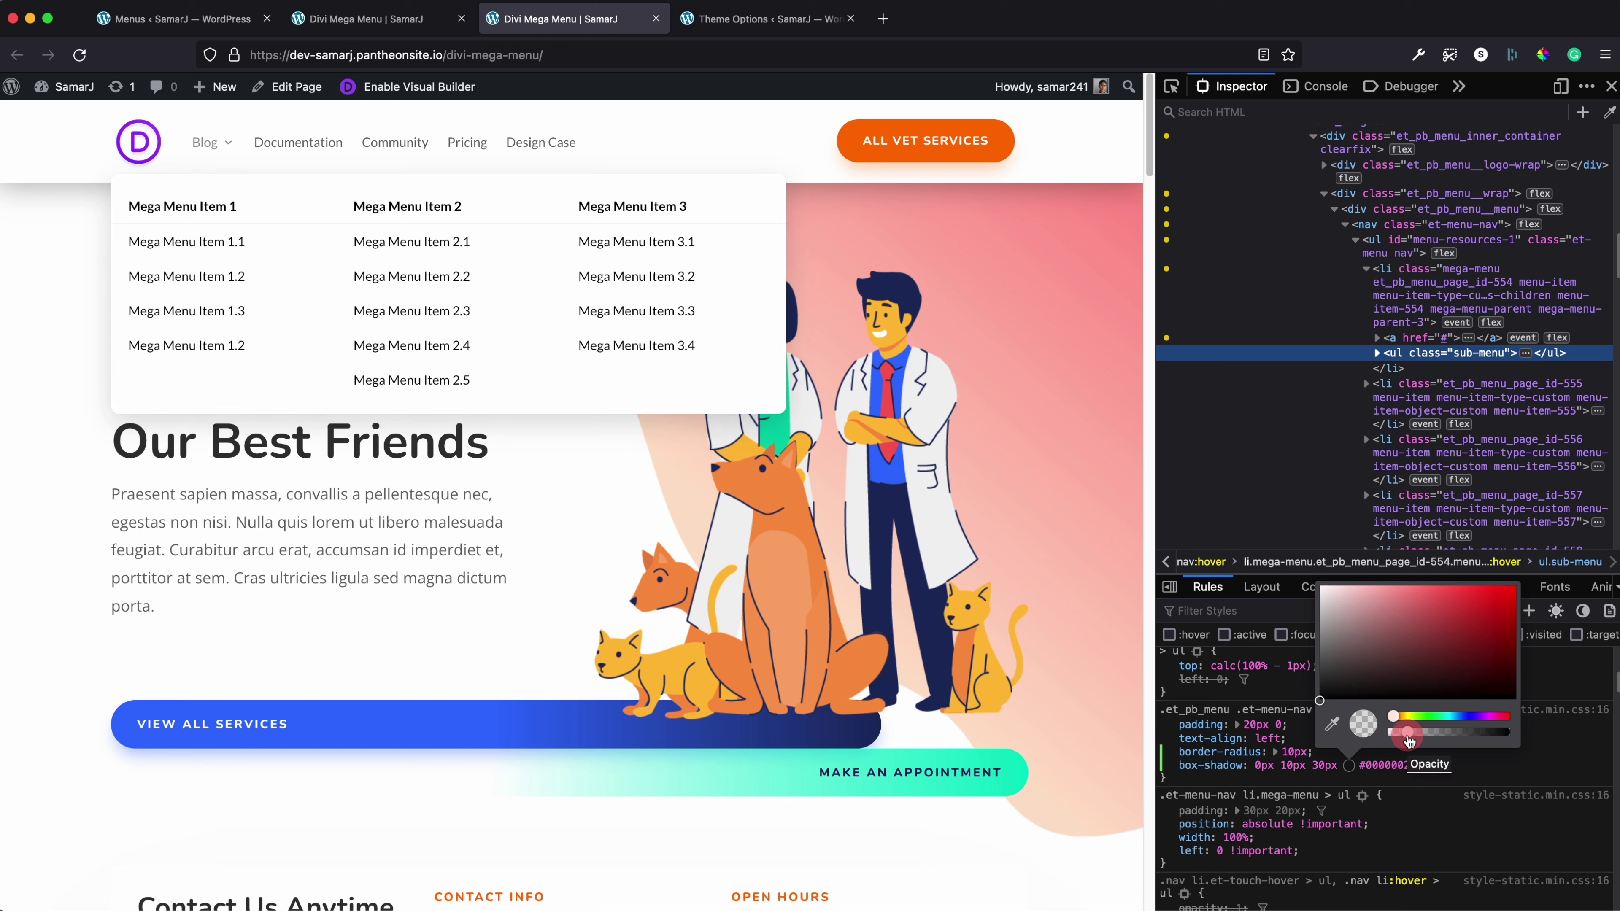
left_click_drag(1408, 741, 1409, 741)
left_click(1437, 770)
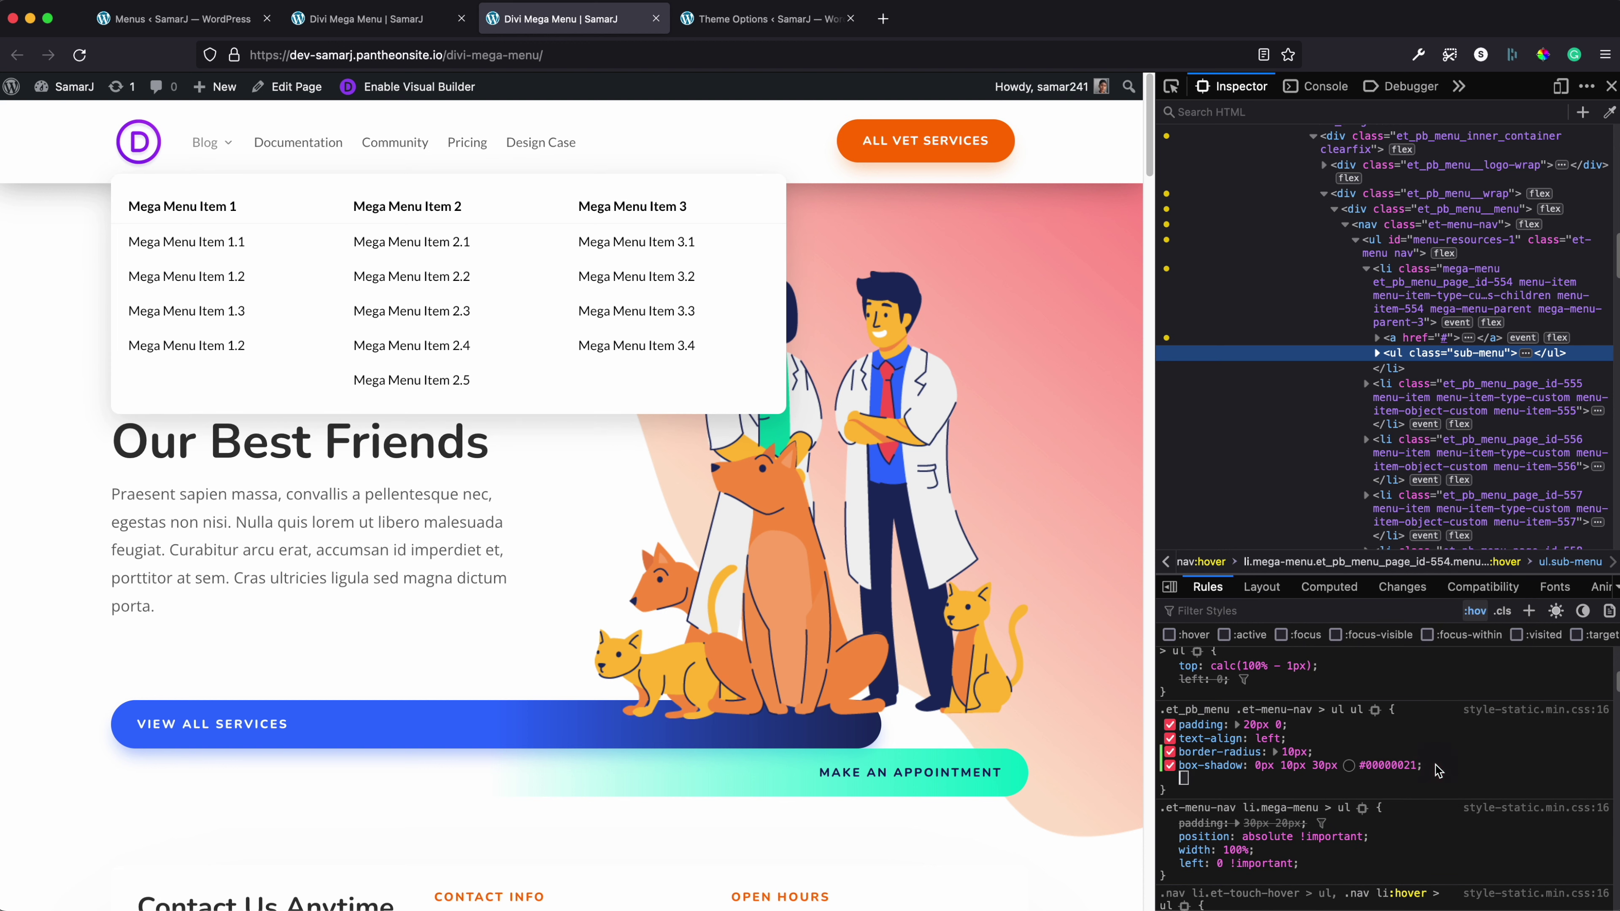
key("Escape")
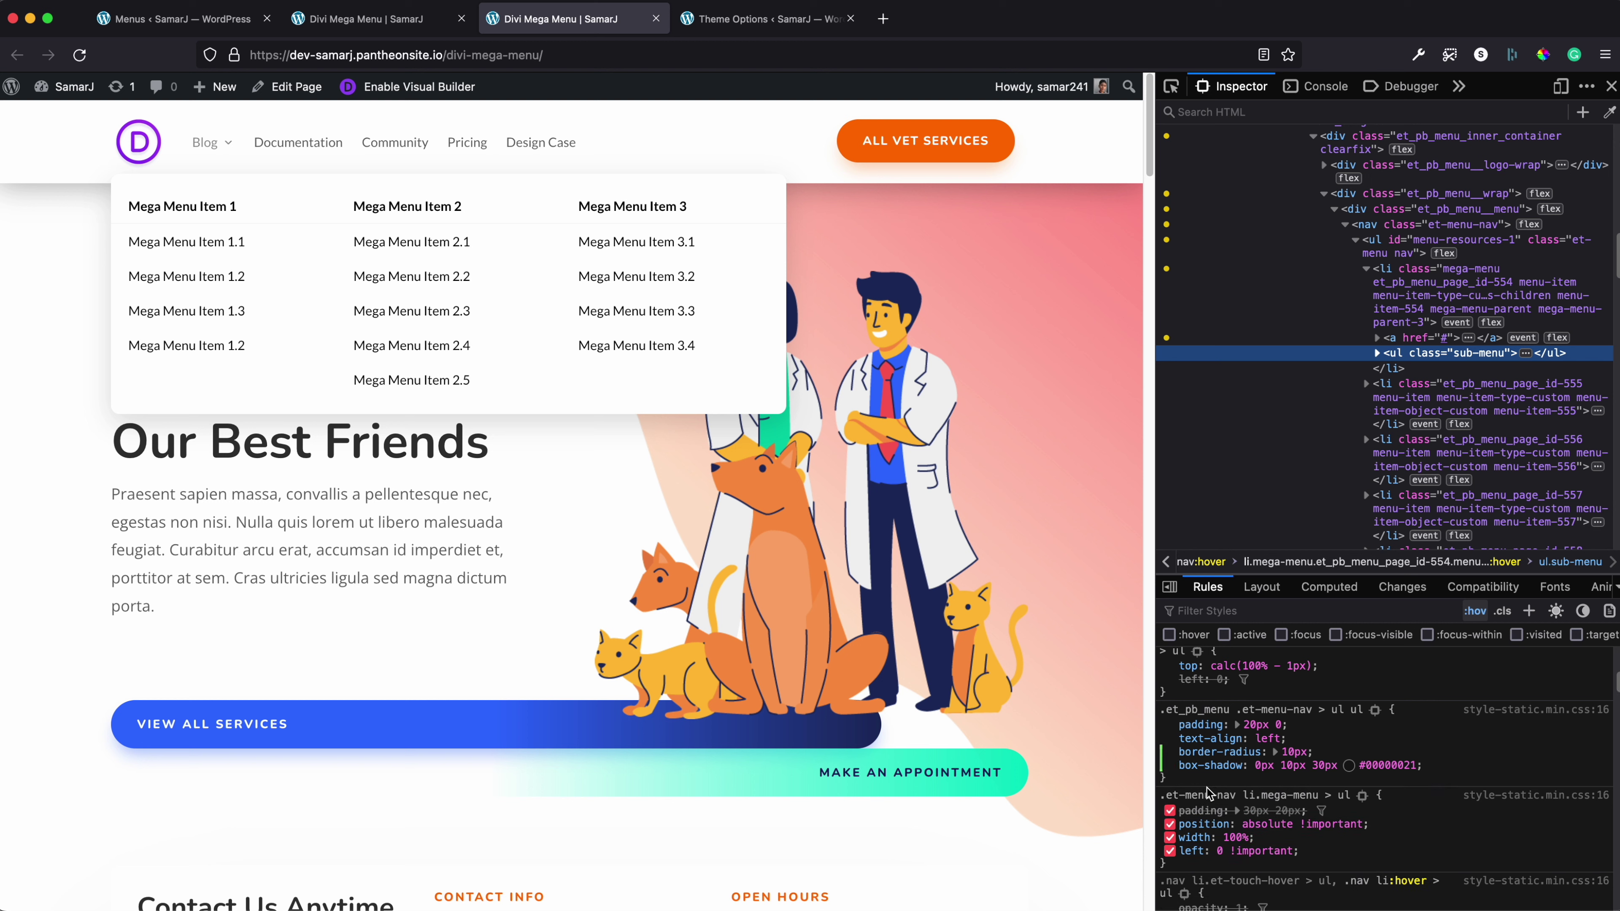
Copy the whole ".et_pb_menu .et-menu-nav > ul ul" rule and paste it into the Custom CSS of the Divi Theme Options
left_click_drag(1191, 783, 1163, 711)
key("super+c")
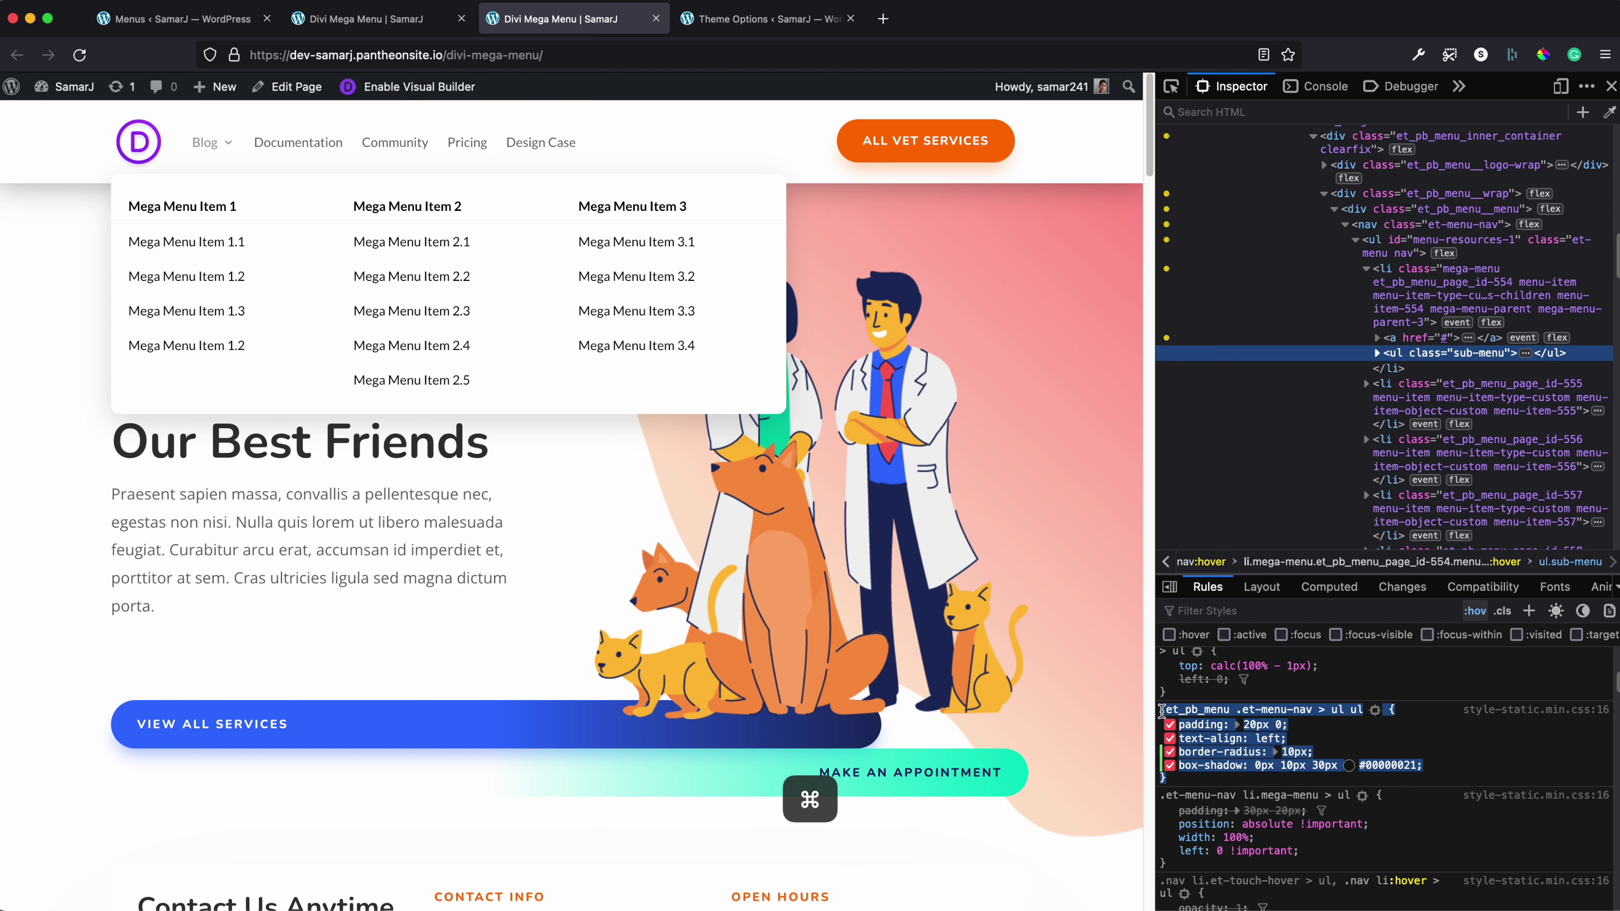
left_click(709, 24)
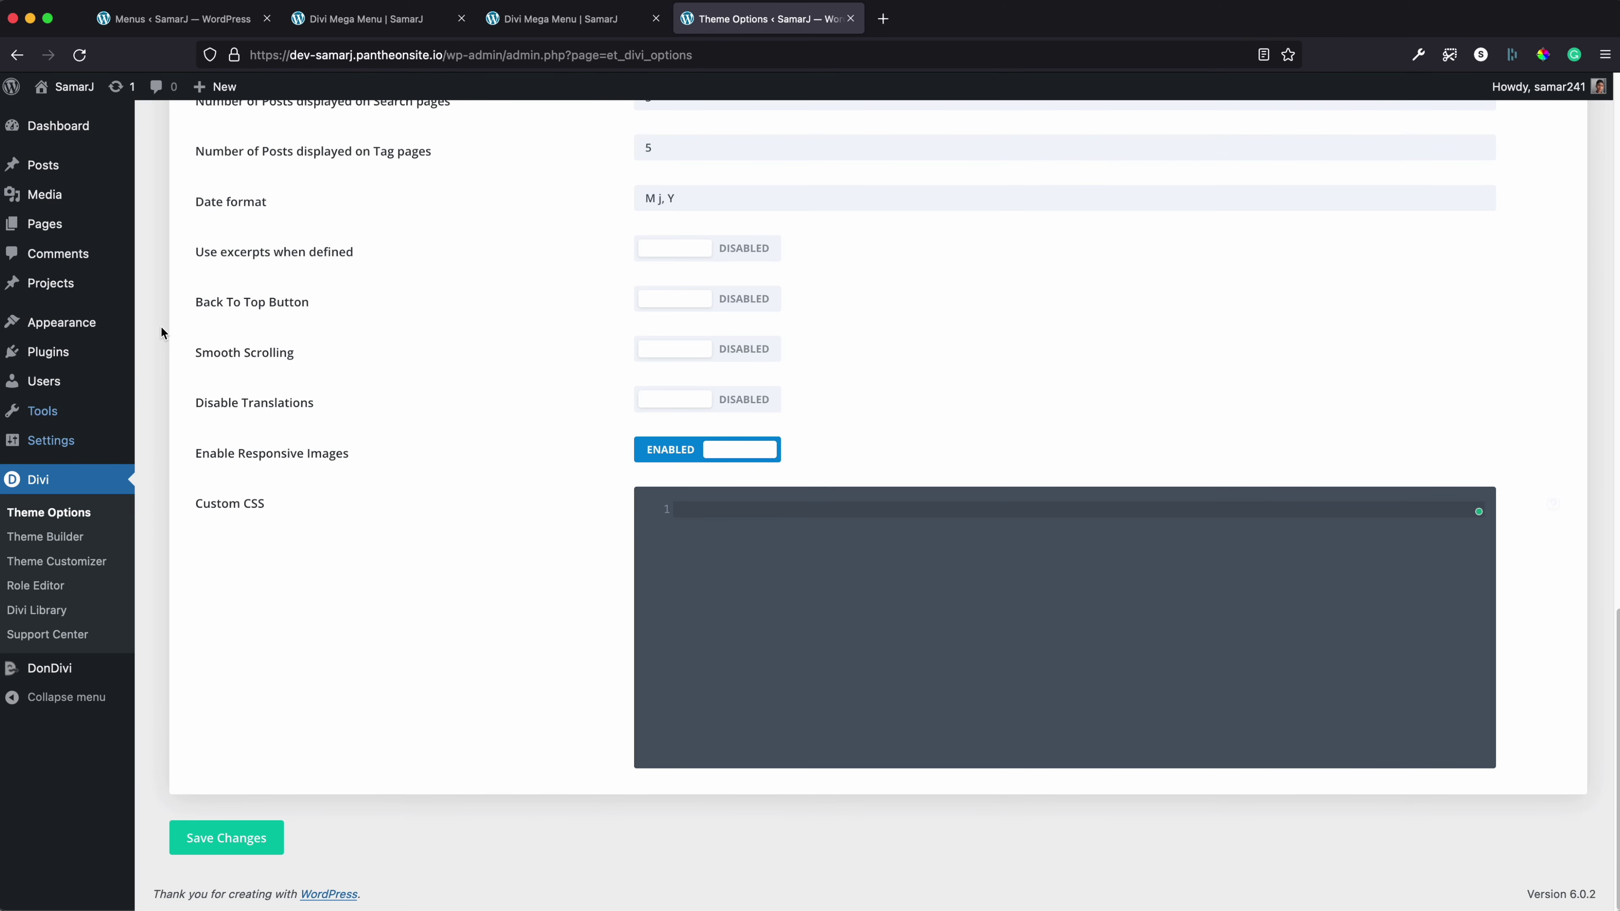
left_click(831, 545)
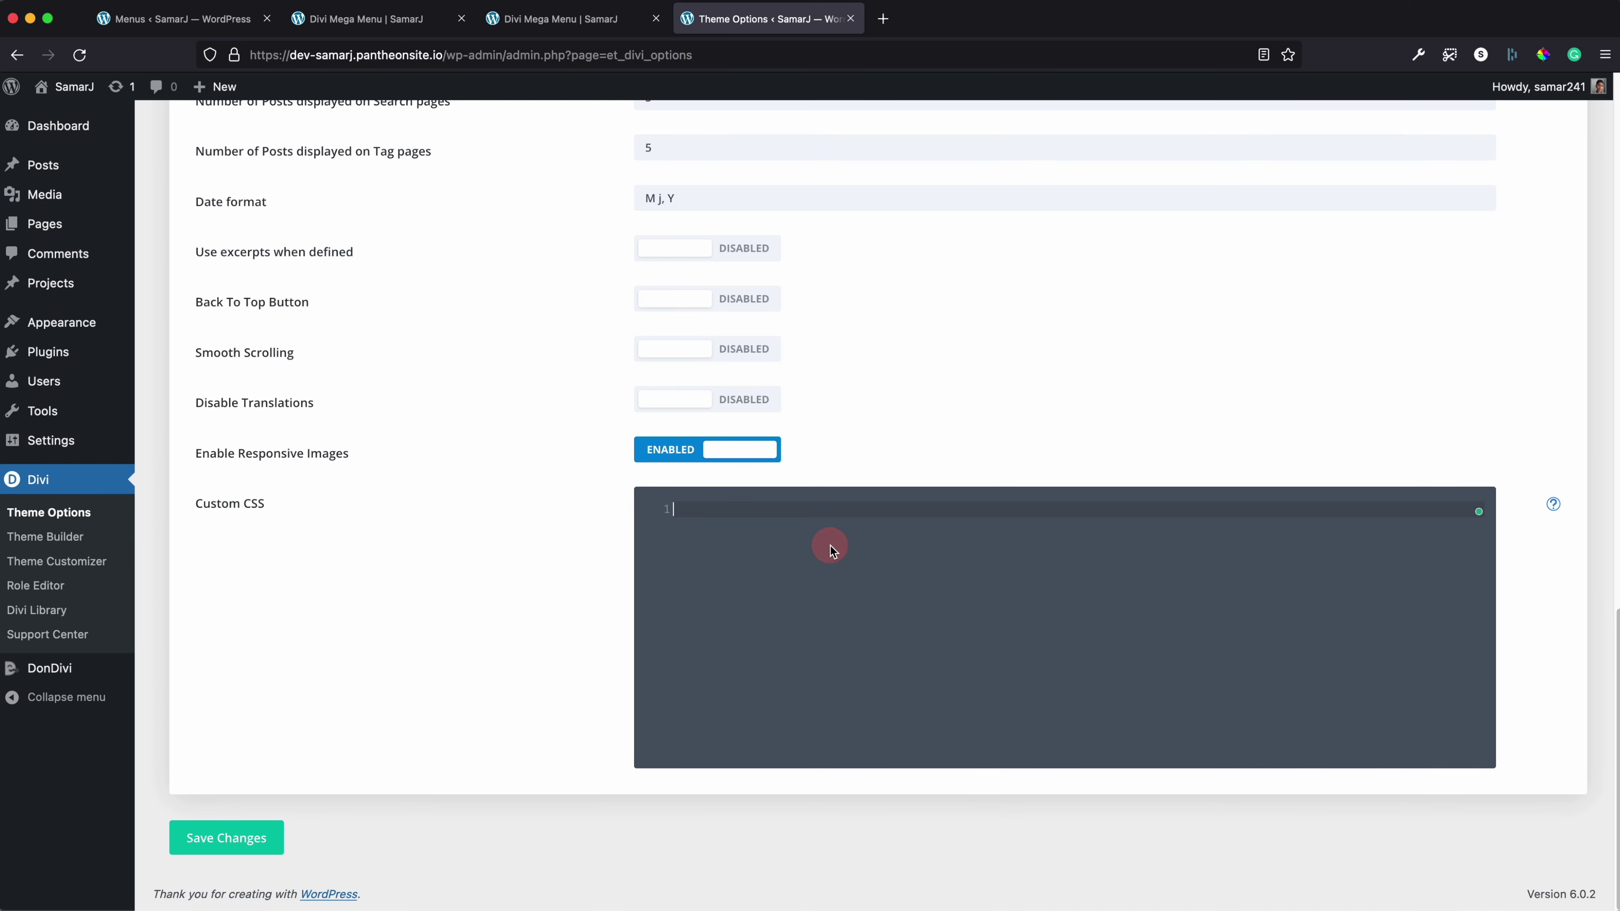
key("super+v")
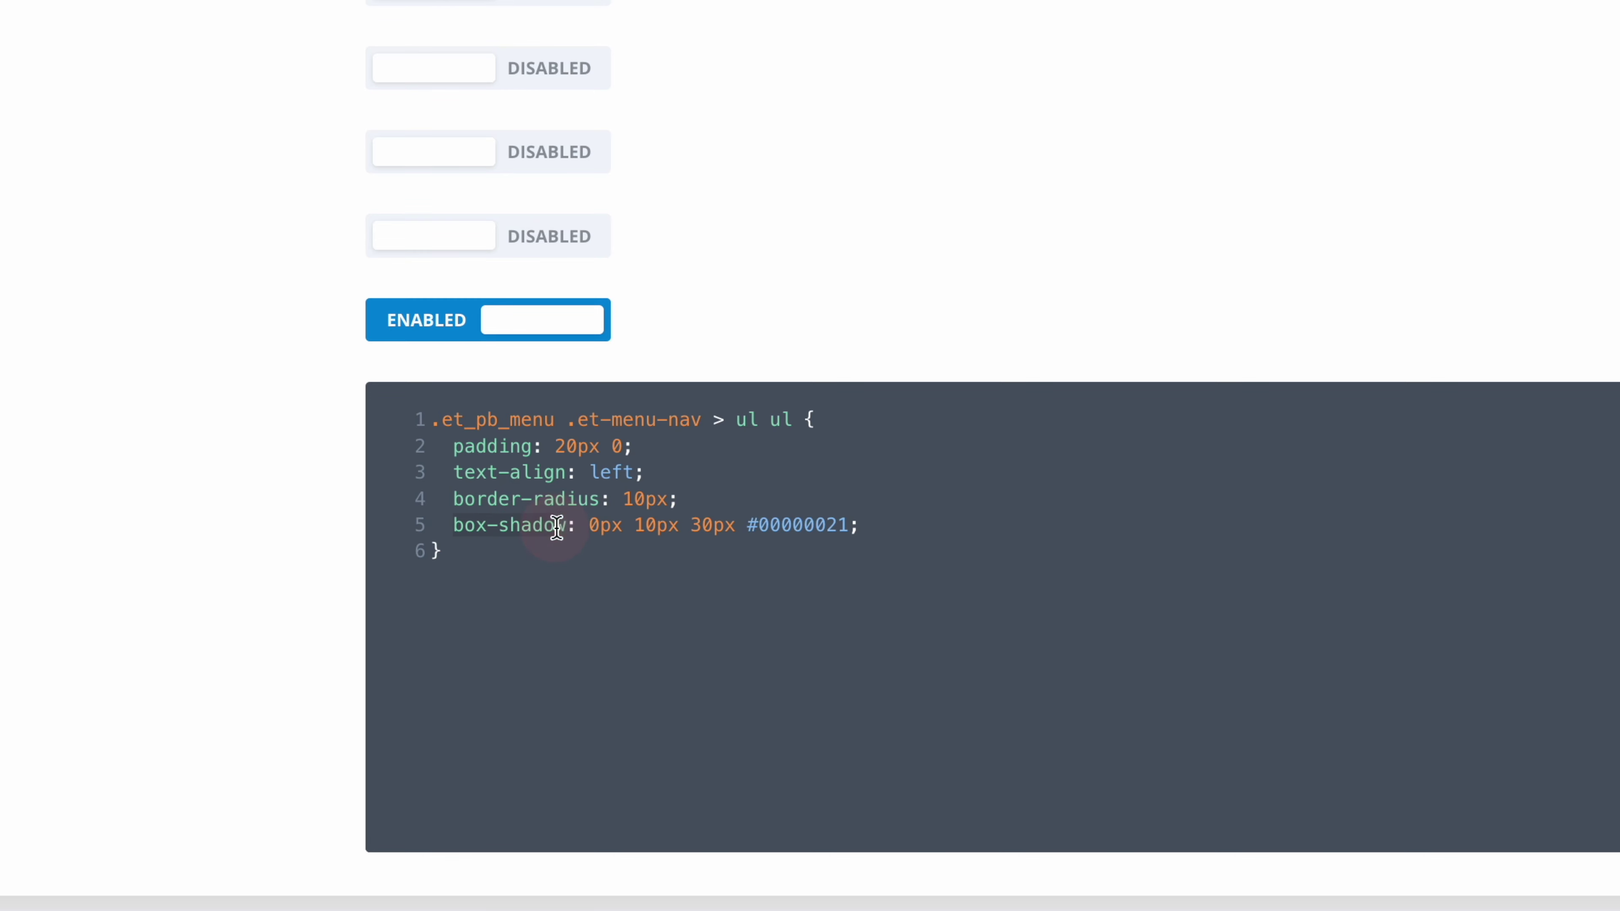
Delete the padding and text-align declarations from the pasted rule and save the theme options
left_click(648, 469)
left_click_drag(648, 469, 412, 453)
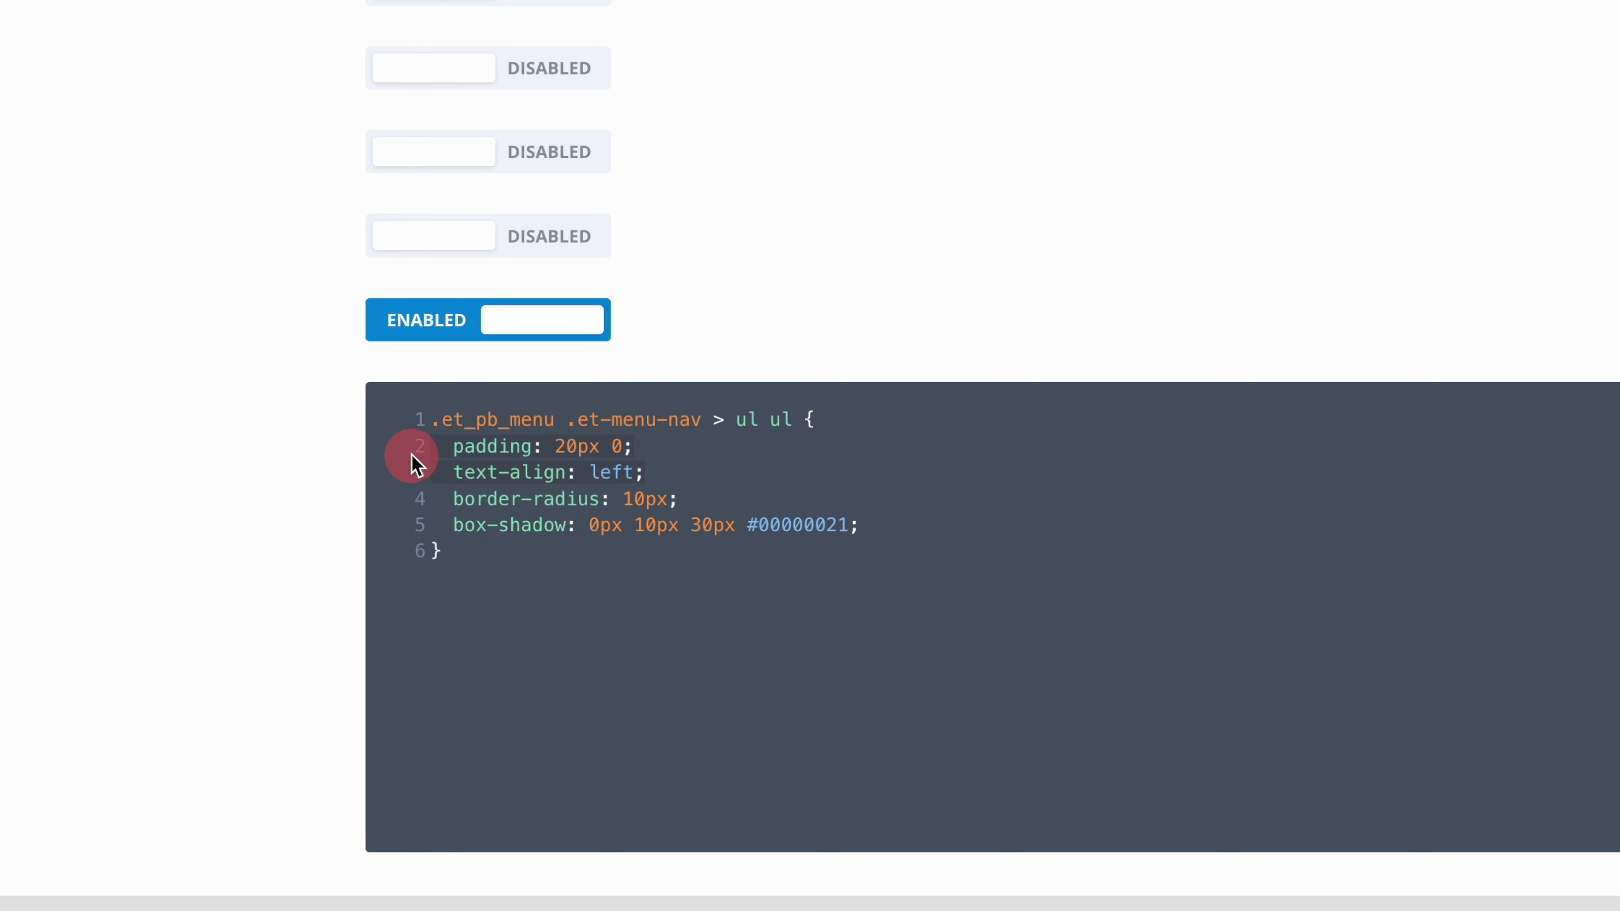
key("BackSpace")
key("BackSpace")
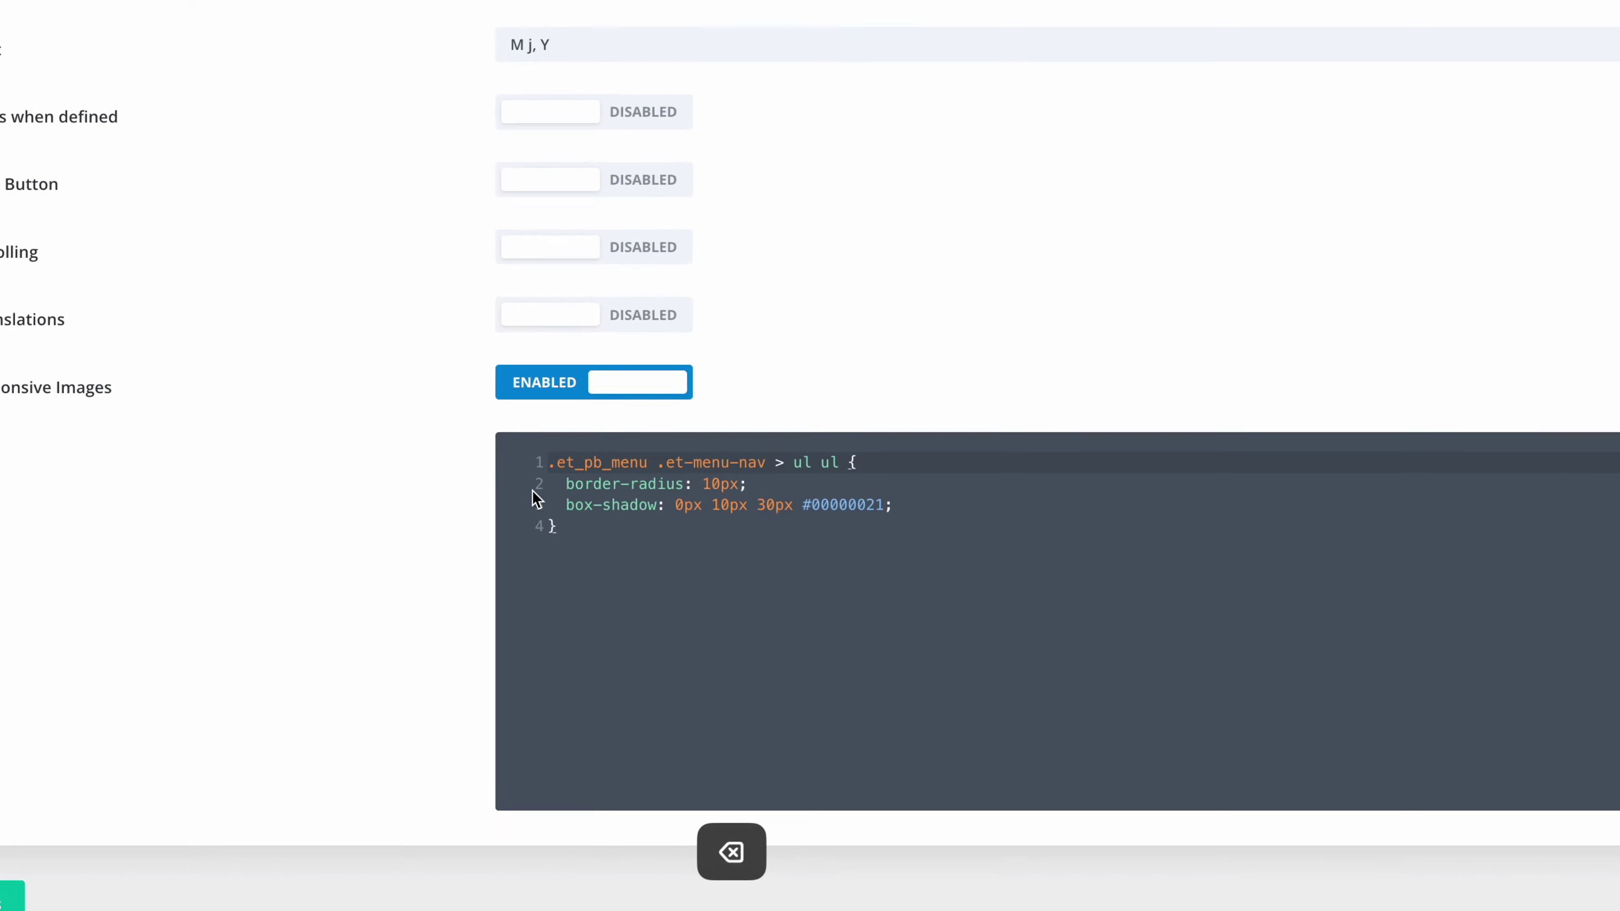
left_click(227, 838)
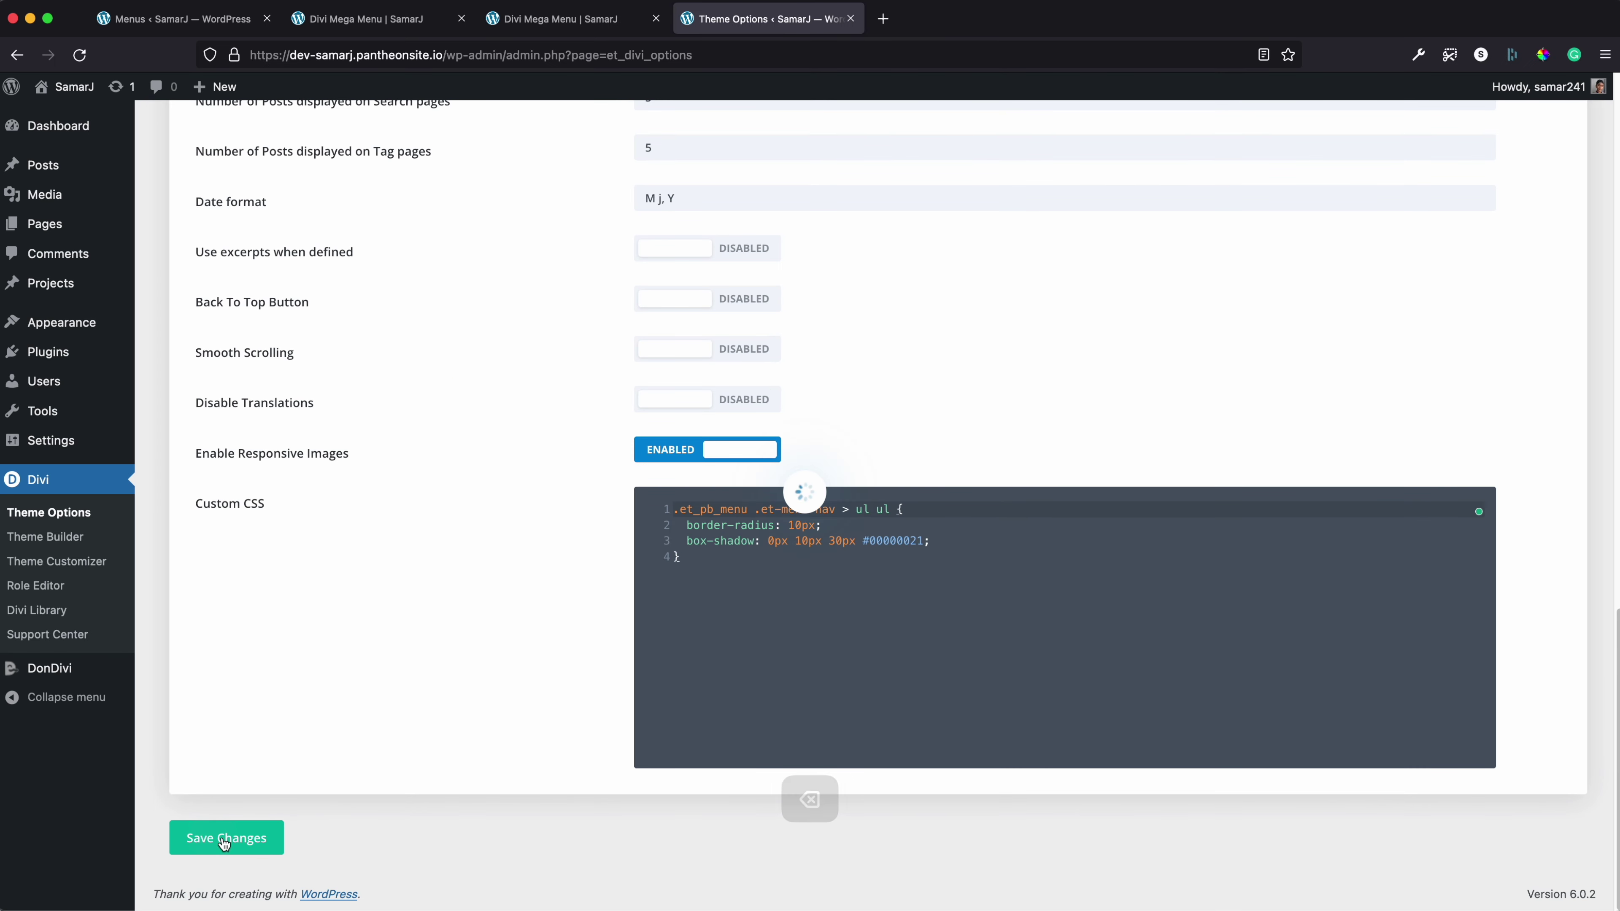
Reset the Dropdown Menu Text Color in the header menu's design settings in the Visual Builder and save the page
left_click(522, 20)
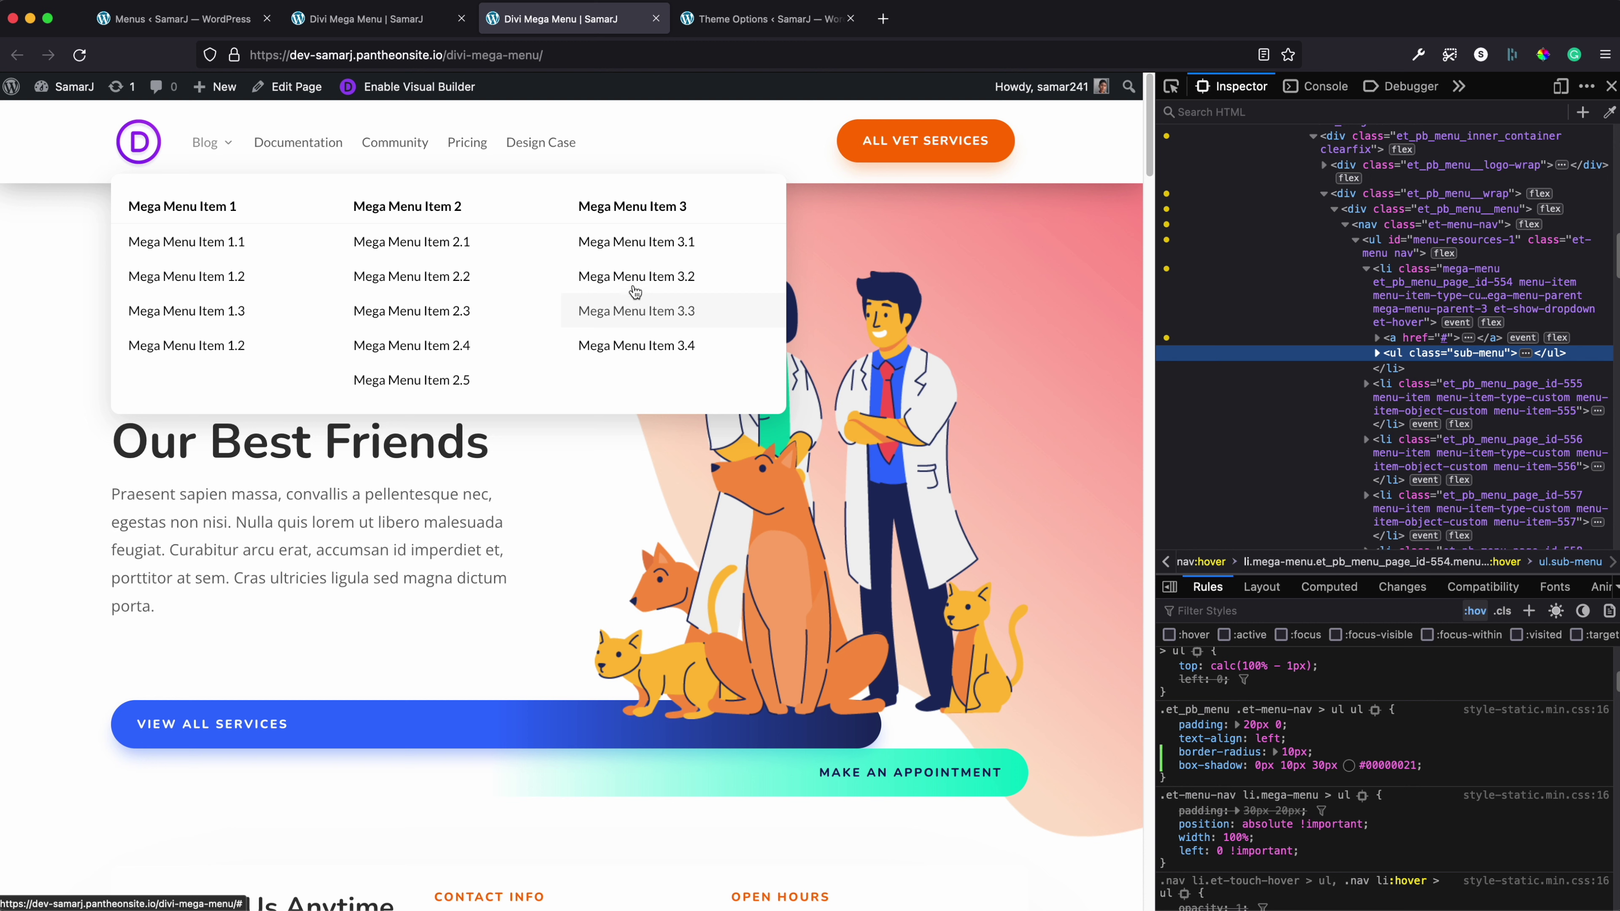
left_click(396, 29)
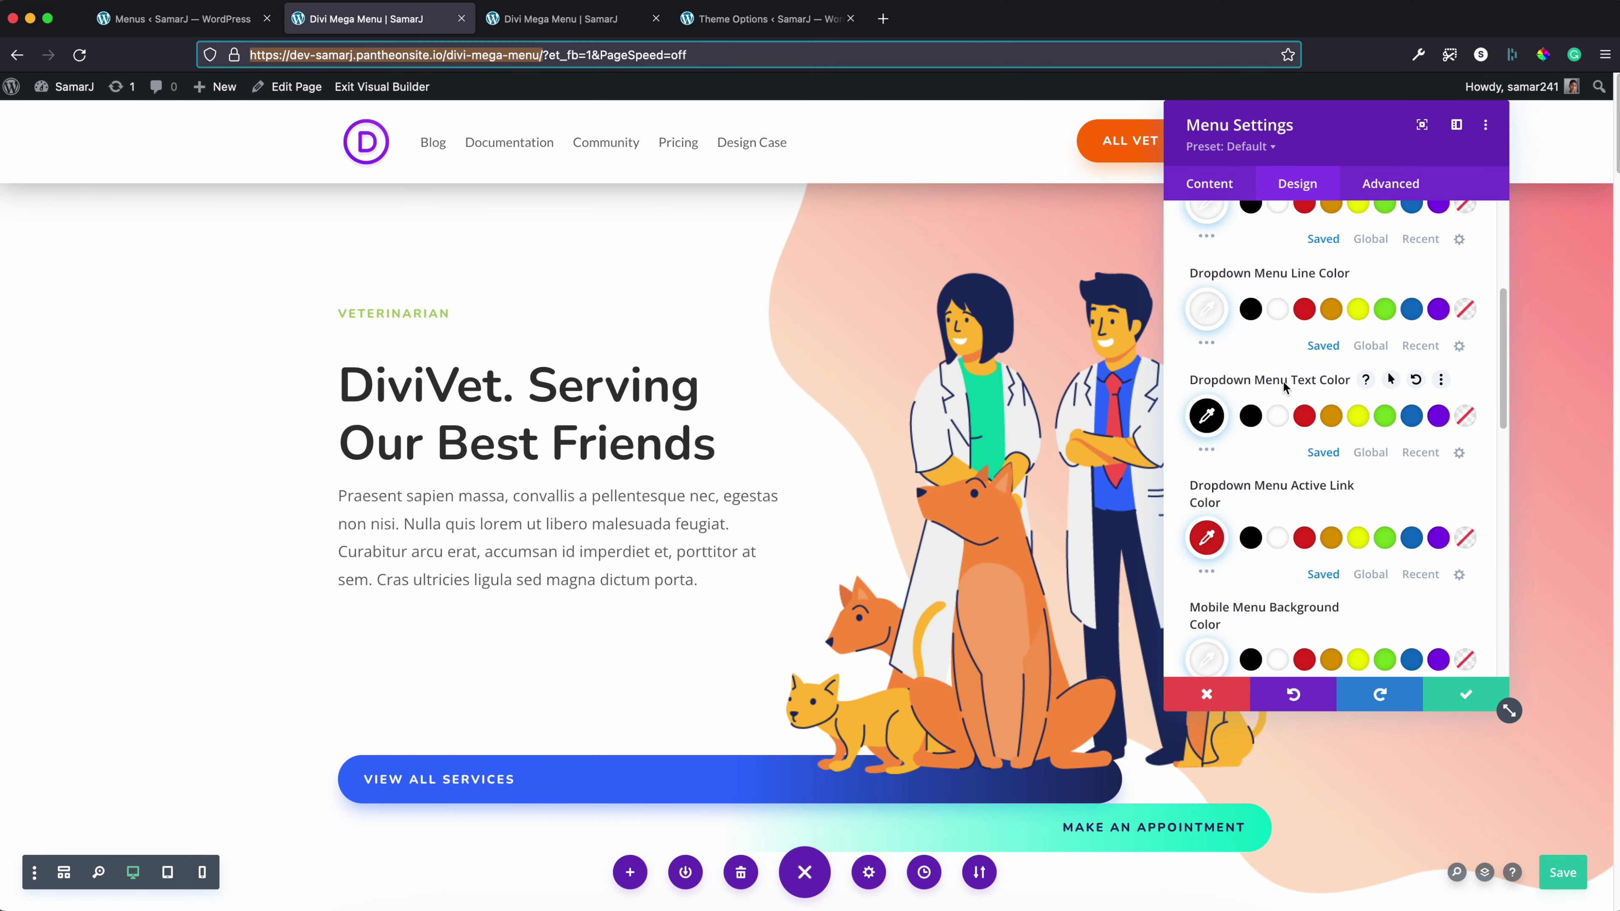
left_click(1416, 381)
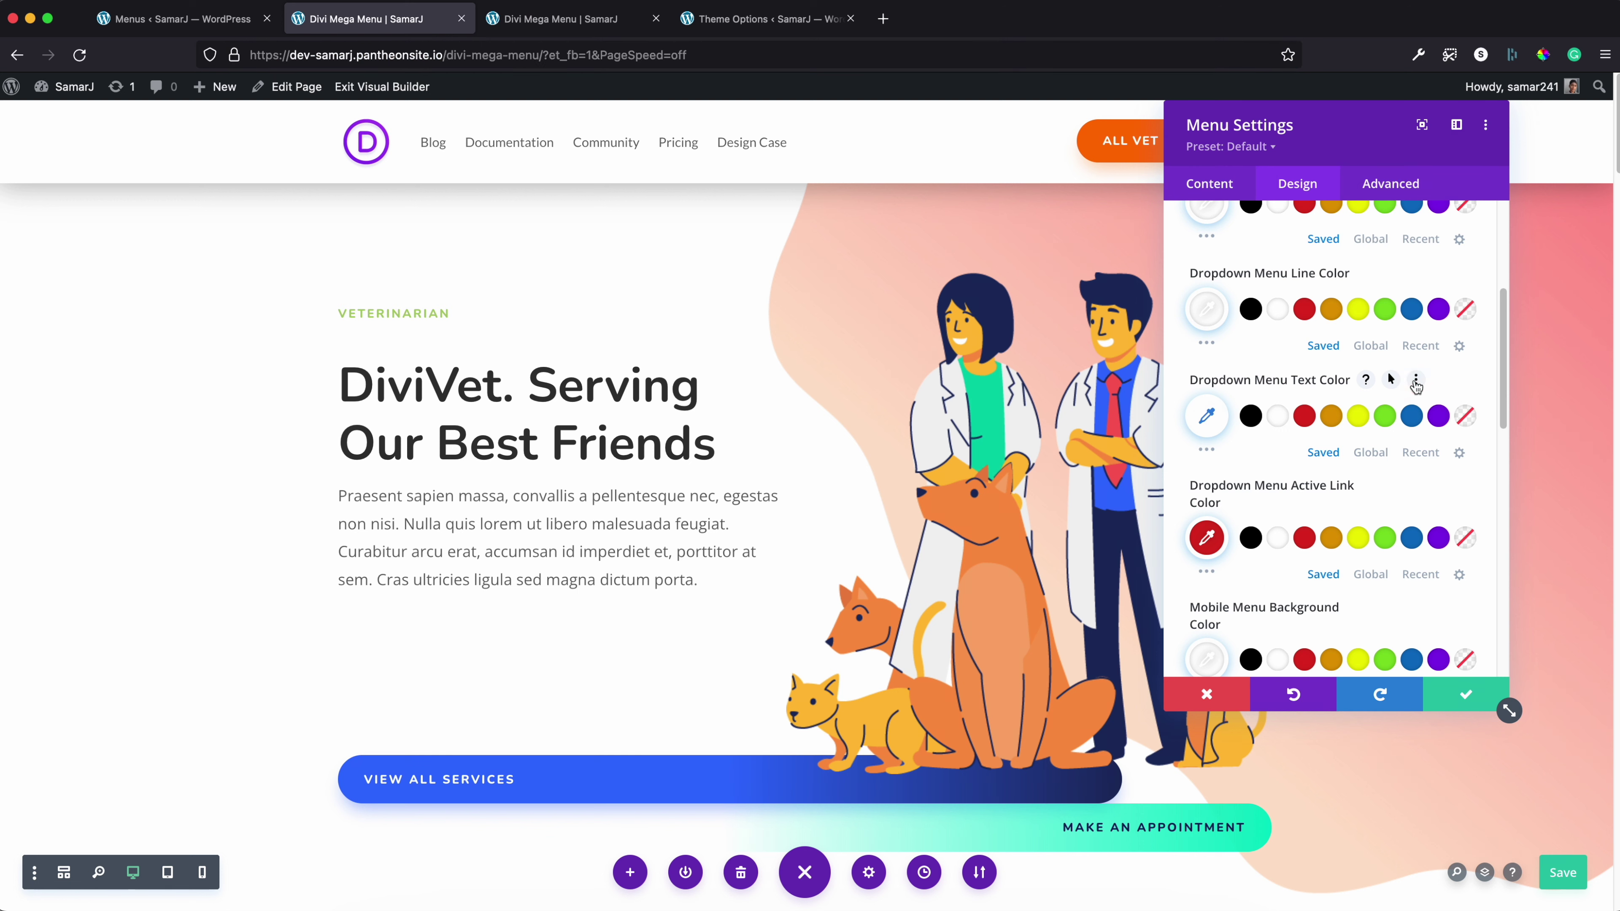
left_click(1573, 872)
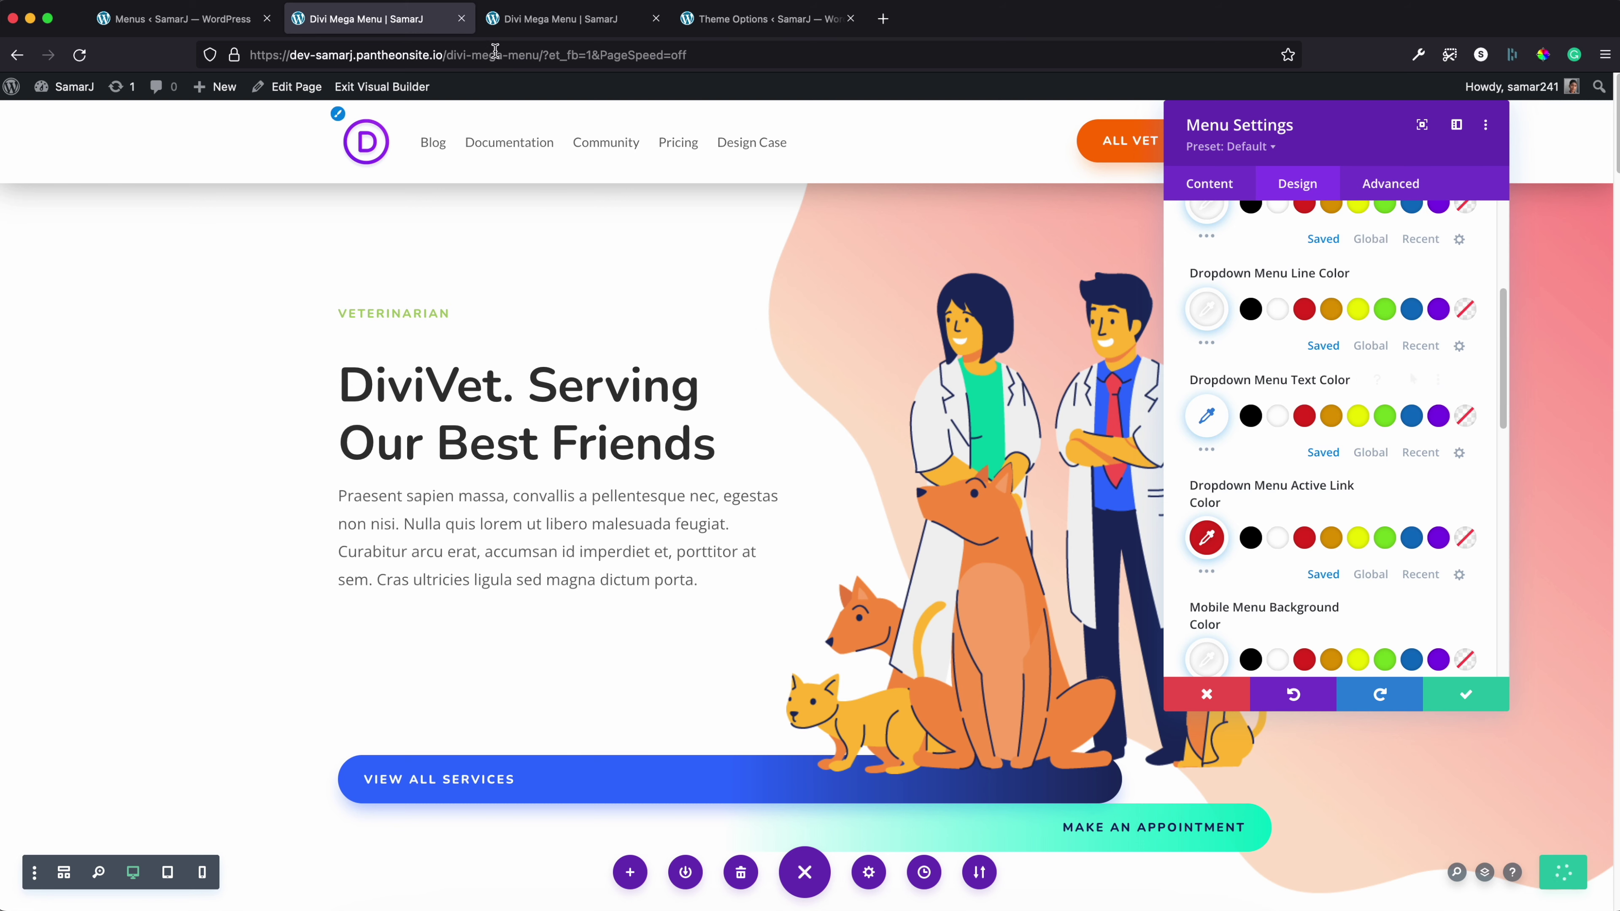
Inspect the Mega Menu Item 1.1 link on the live page and force its hover state
left_click(517, 23)
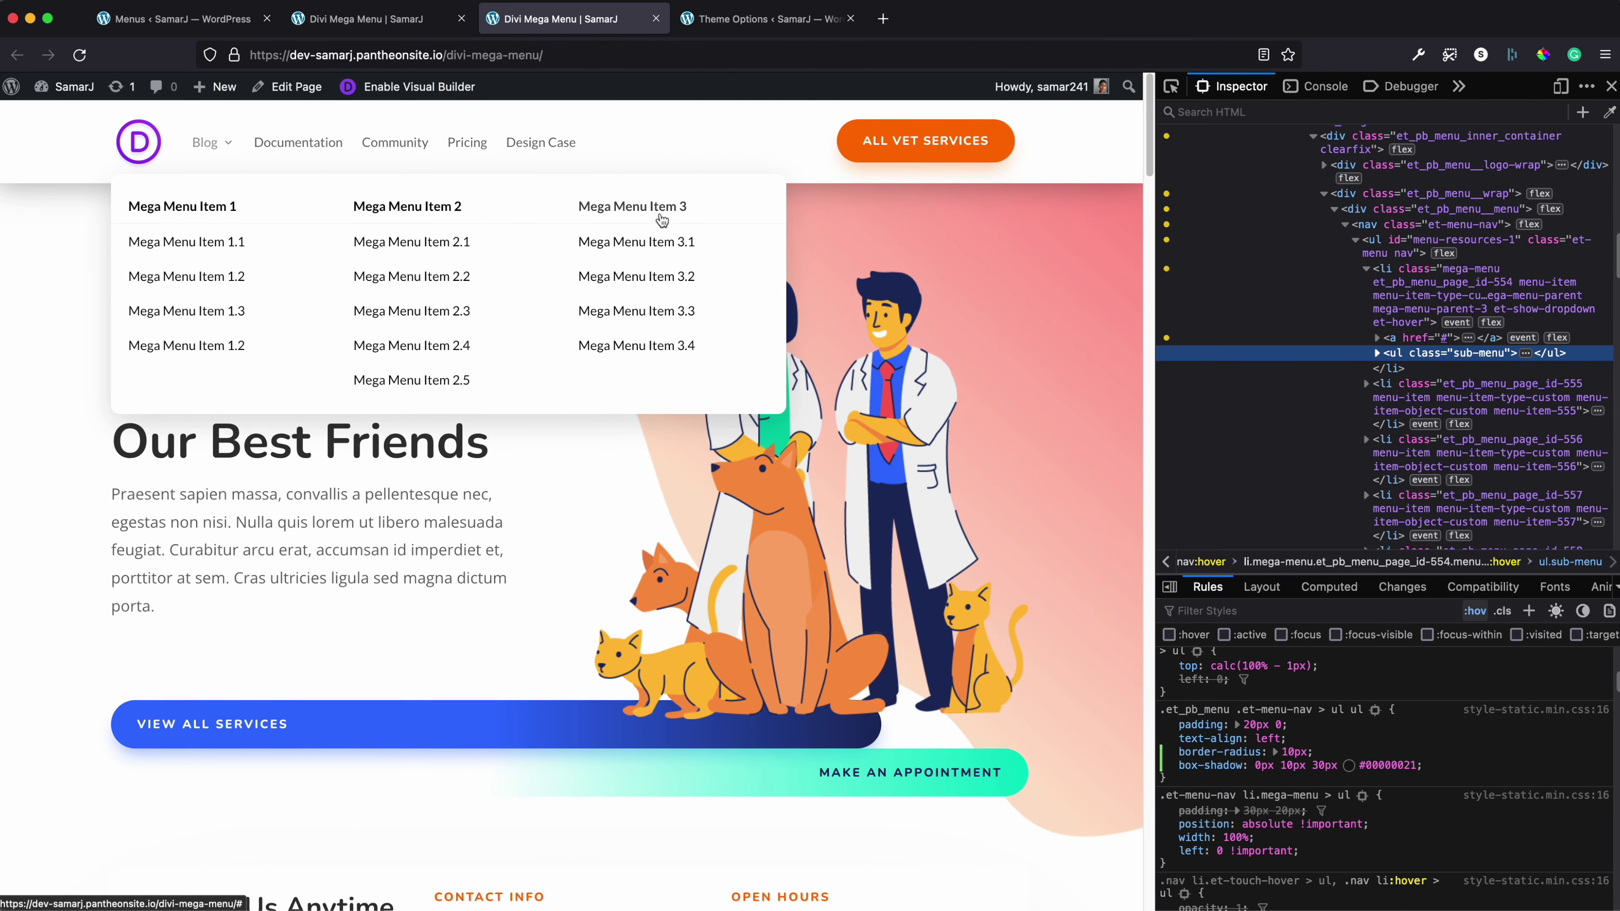
left_click(1172, 86)
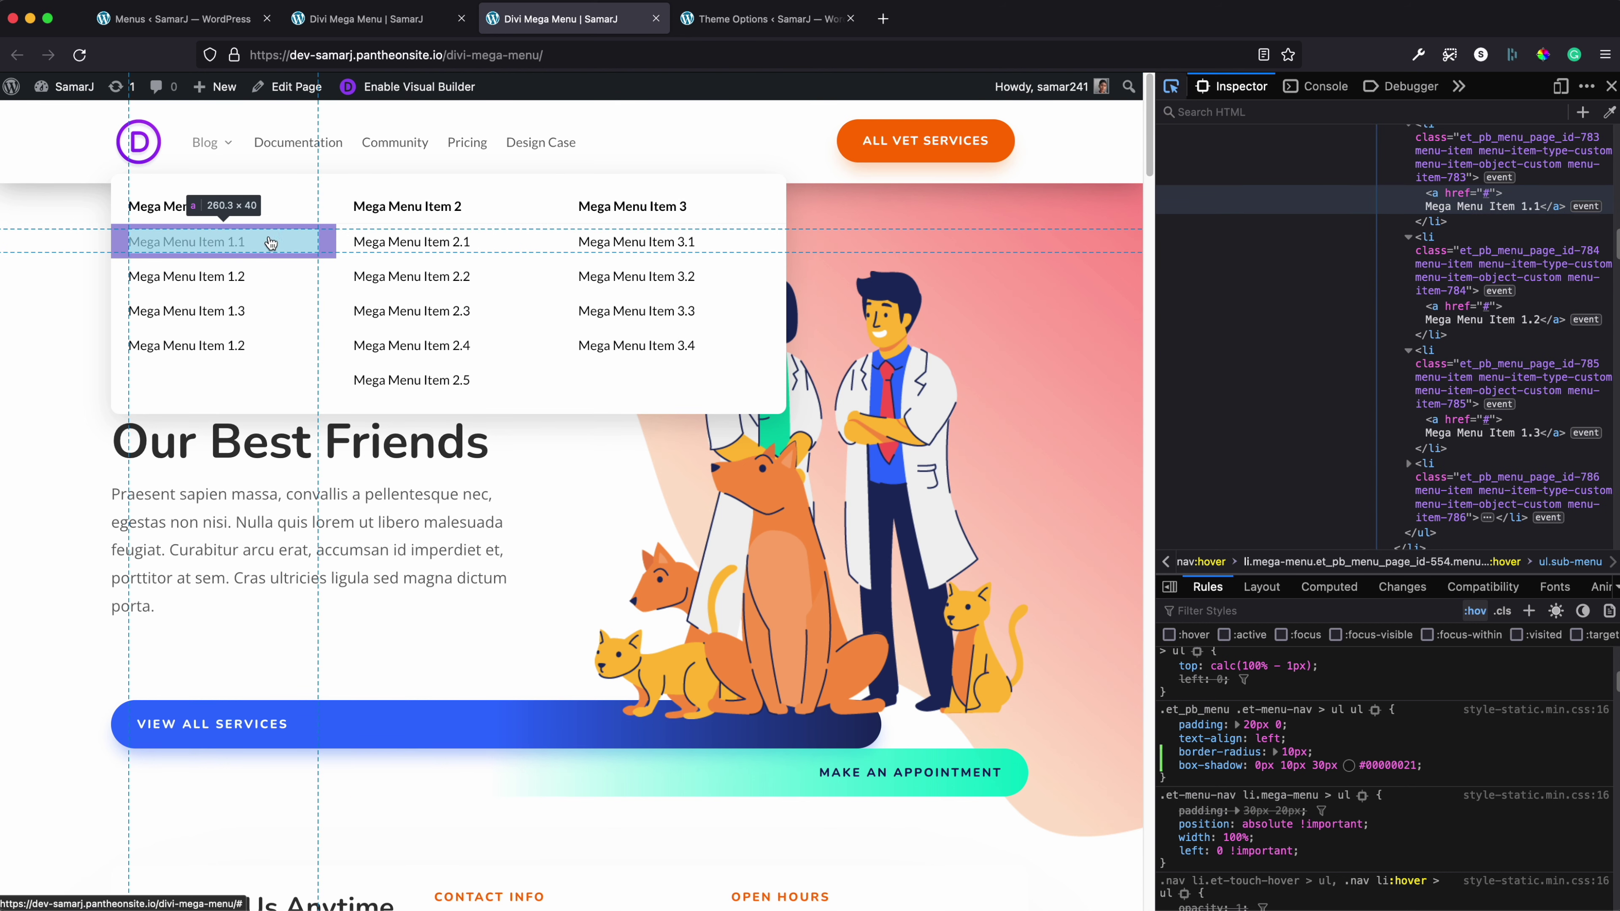
left_click(271, 243)
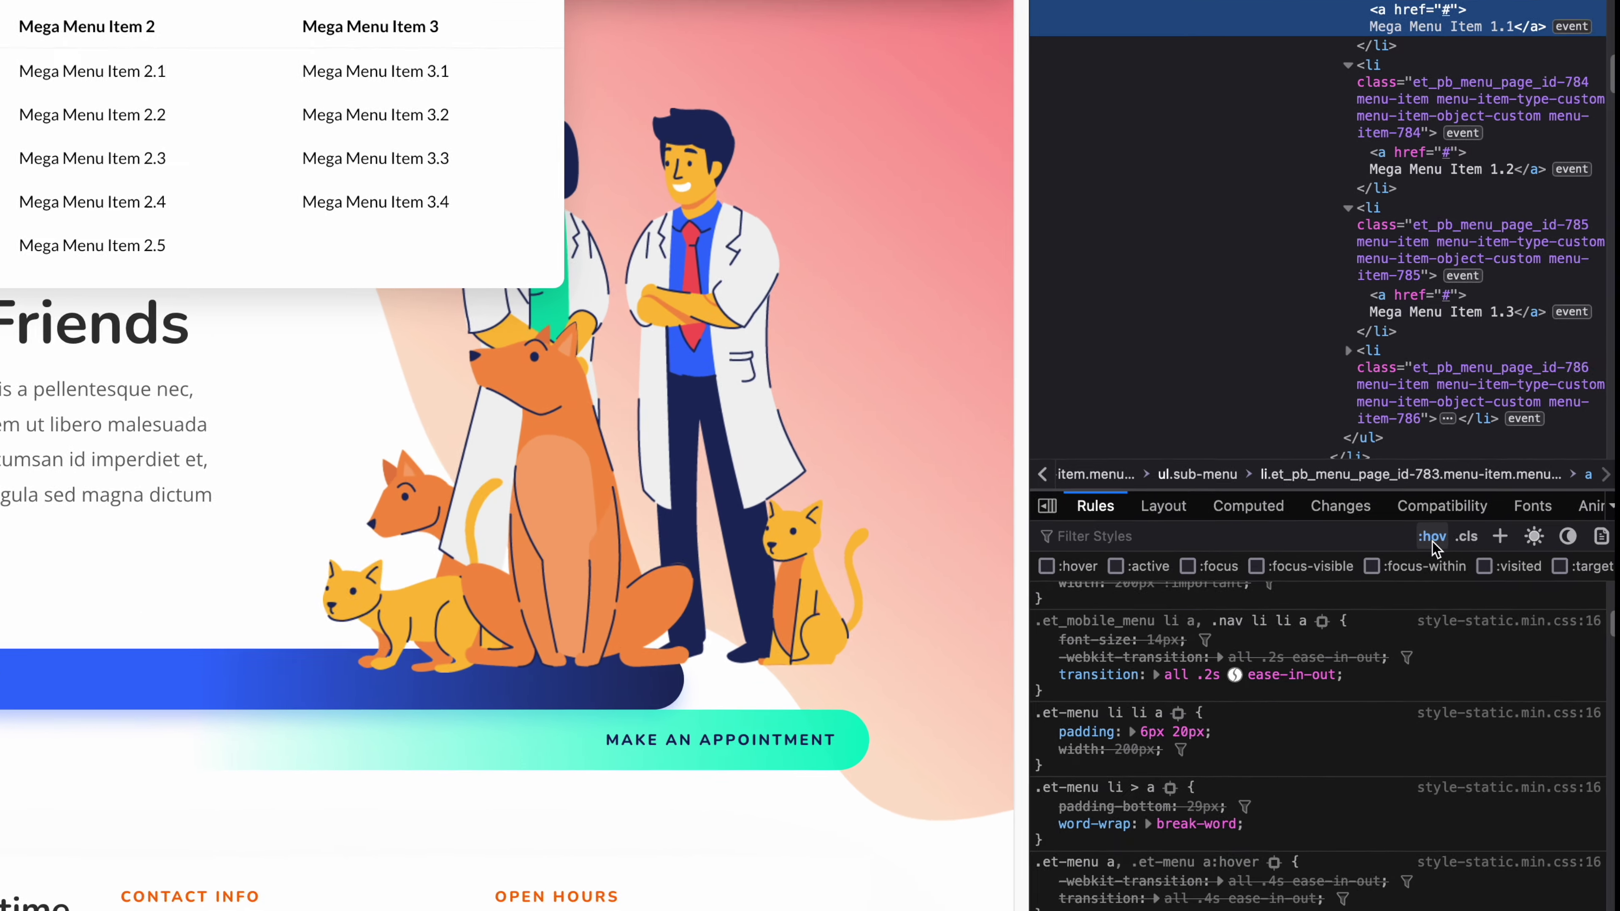
left_click(1475, 613)
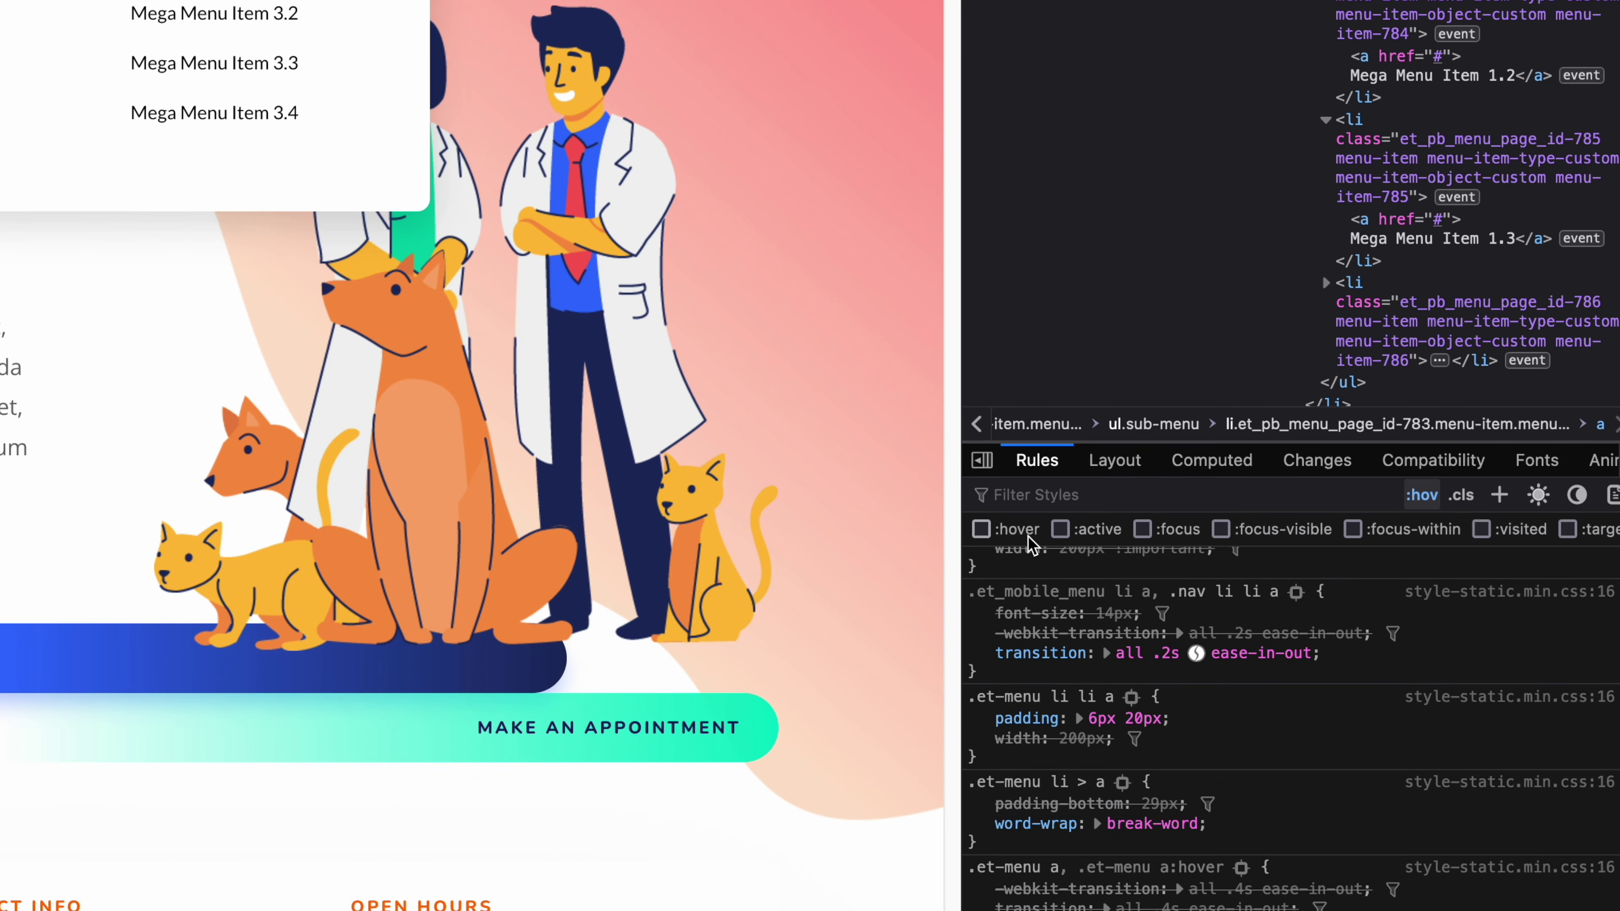
left_click(982, 529)
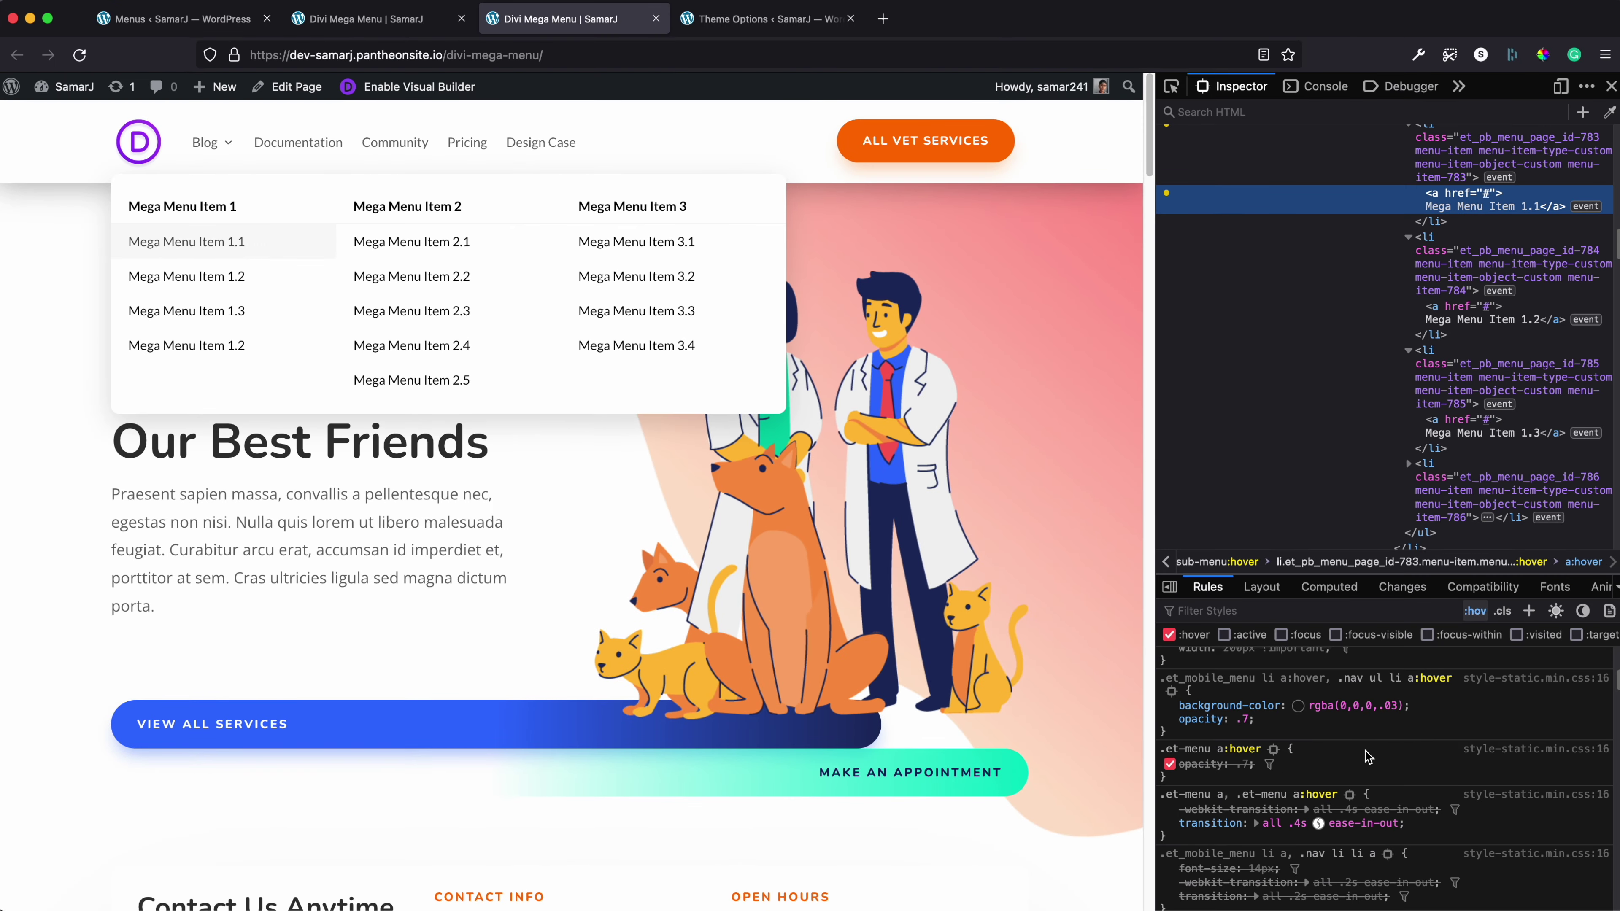
Set background-color to #000 and opacity to 1 in the ".et_mobile_menu li a:hover, .nav ul li a:hover" rule
scroll(1370, 771, "up", 1)
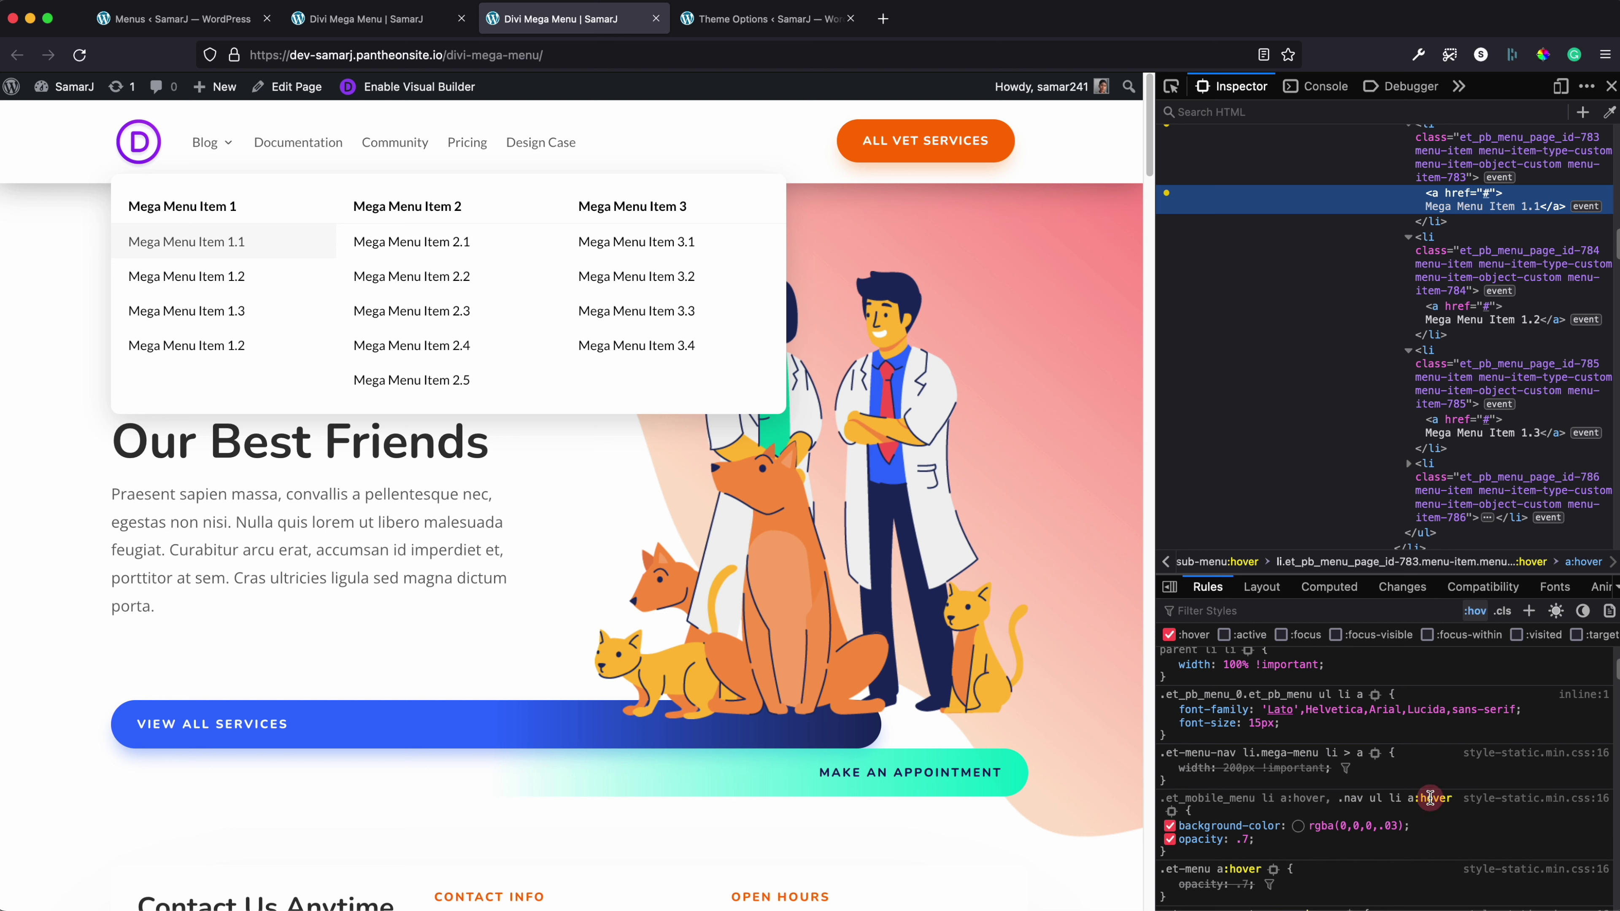
left_click(1334, 827)
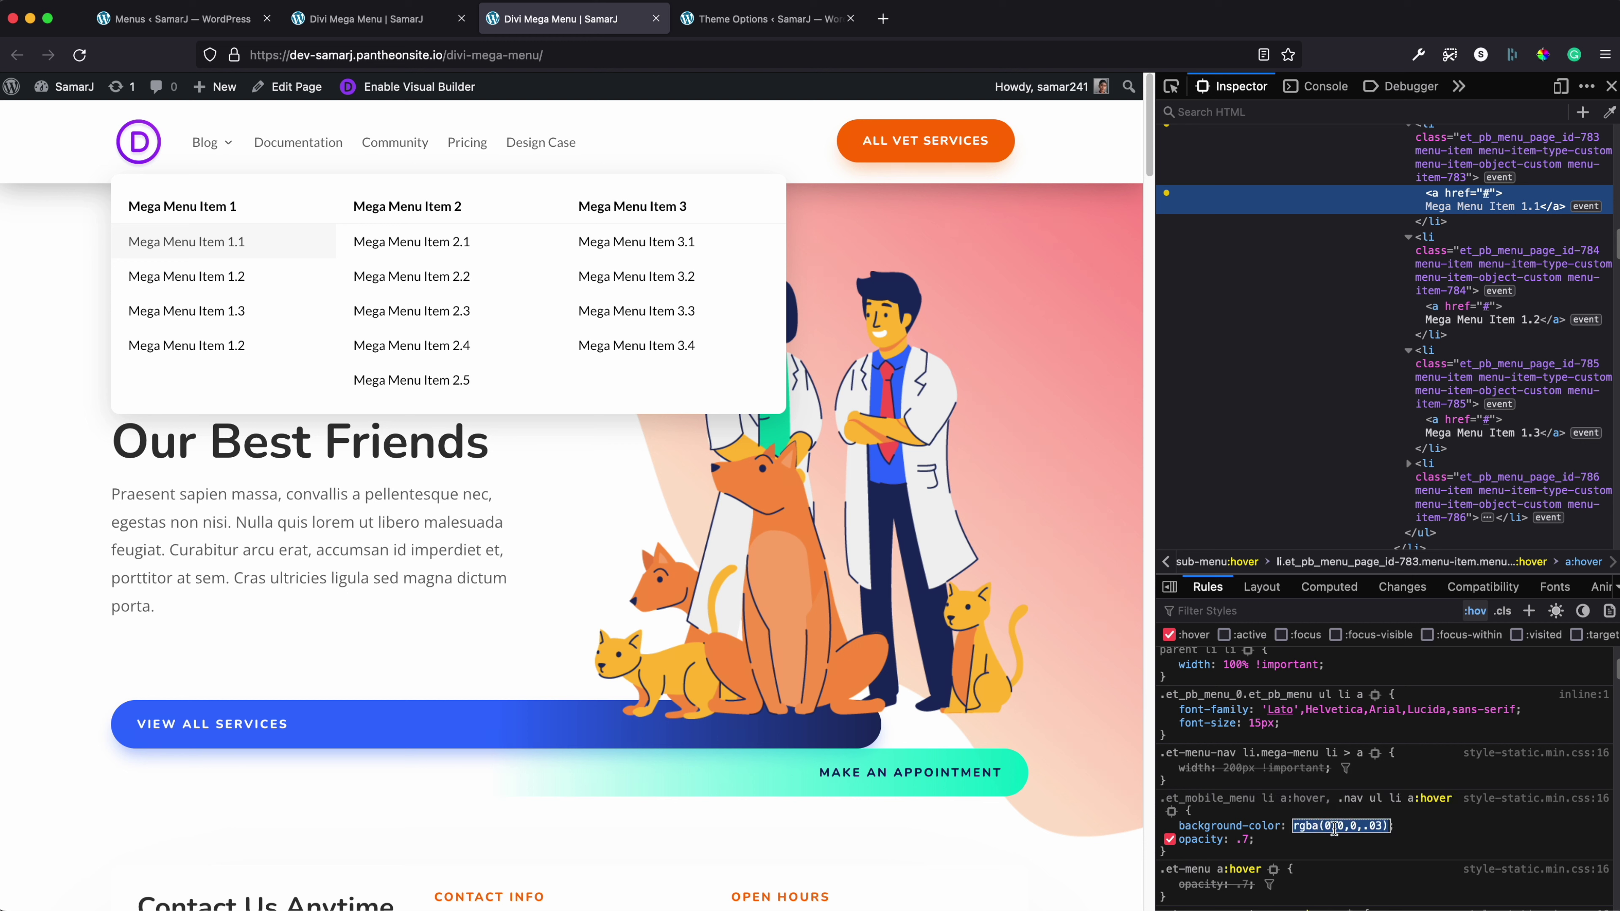
type("#00")
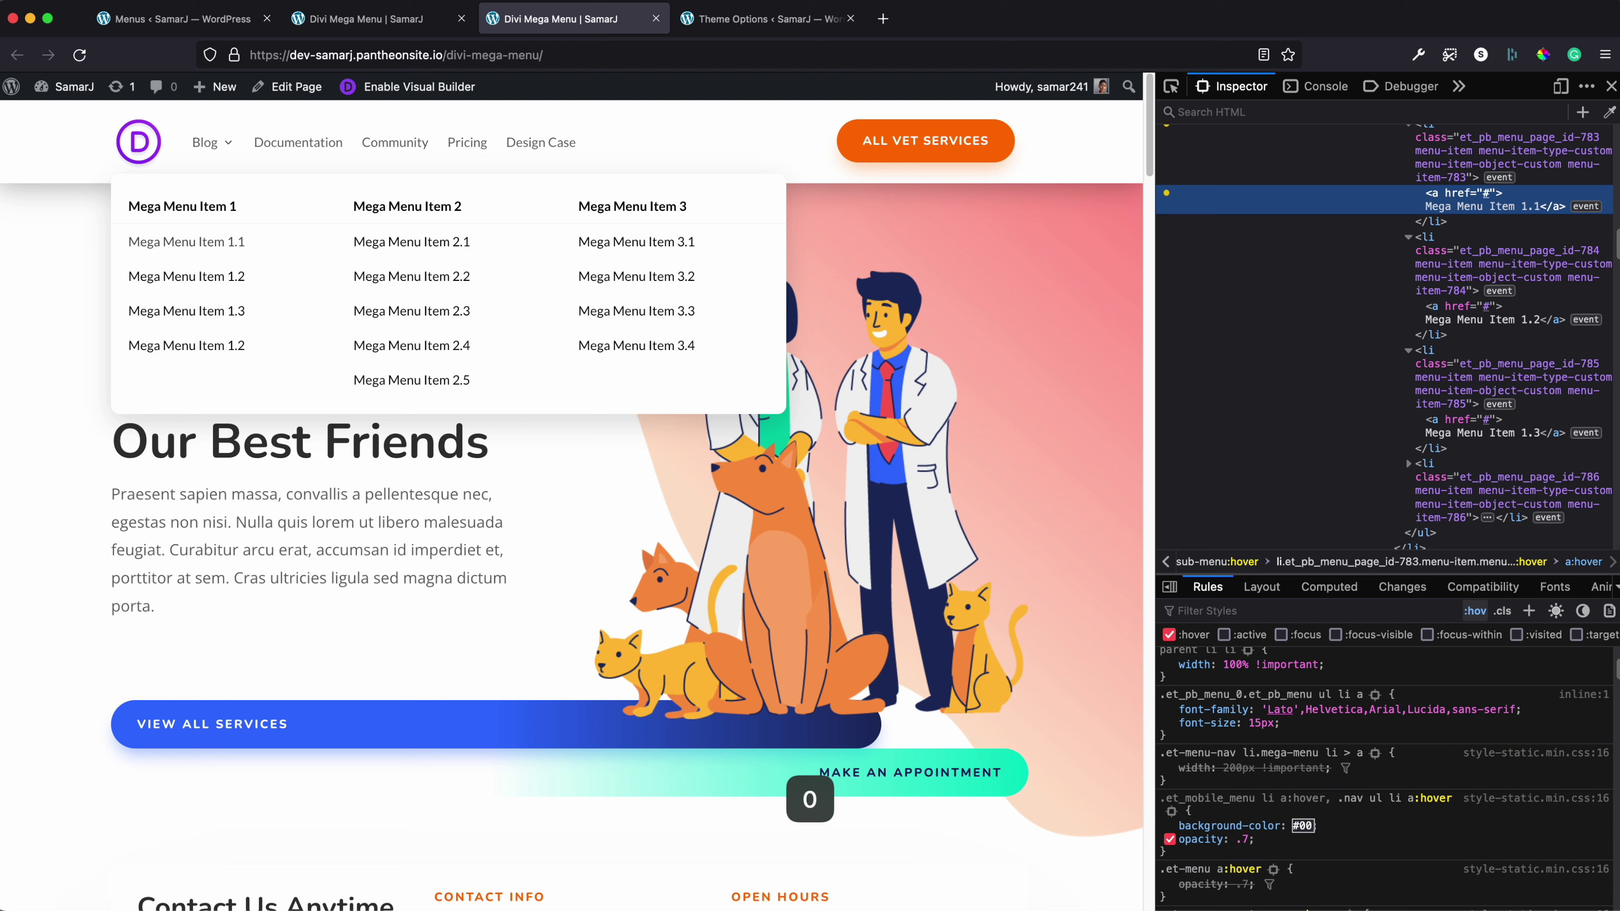
type("0")
key("Return")
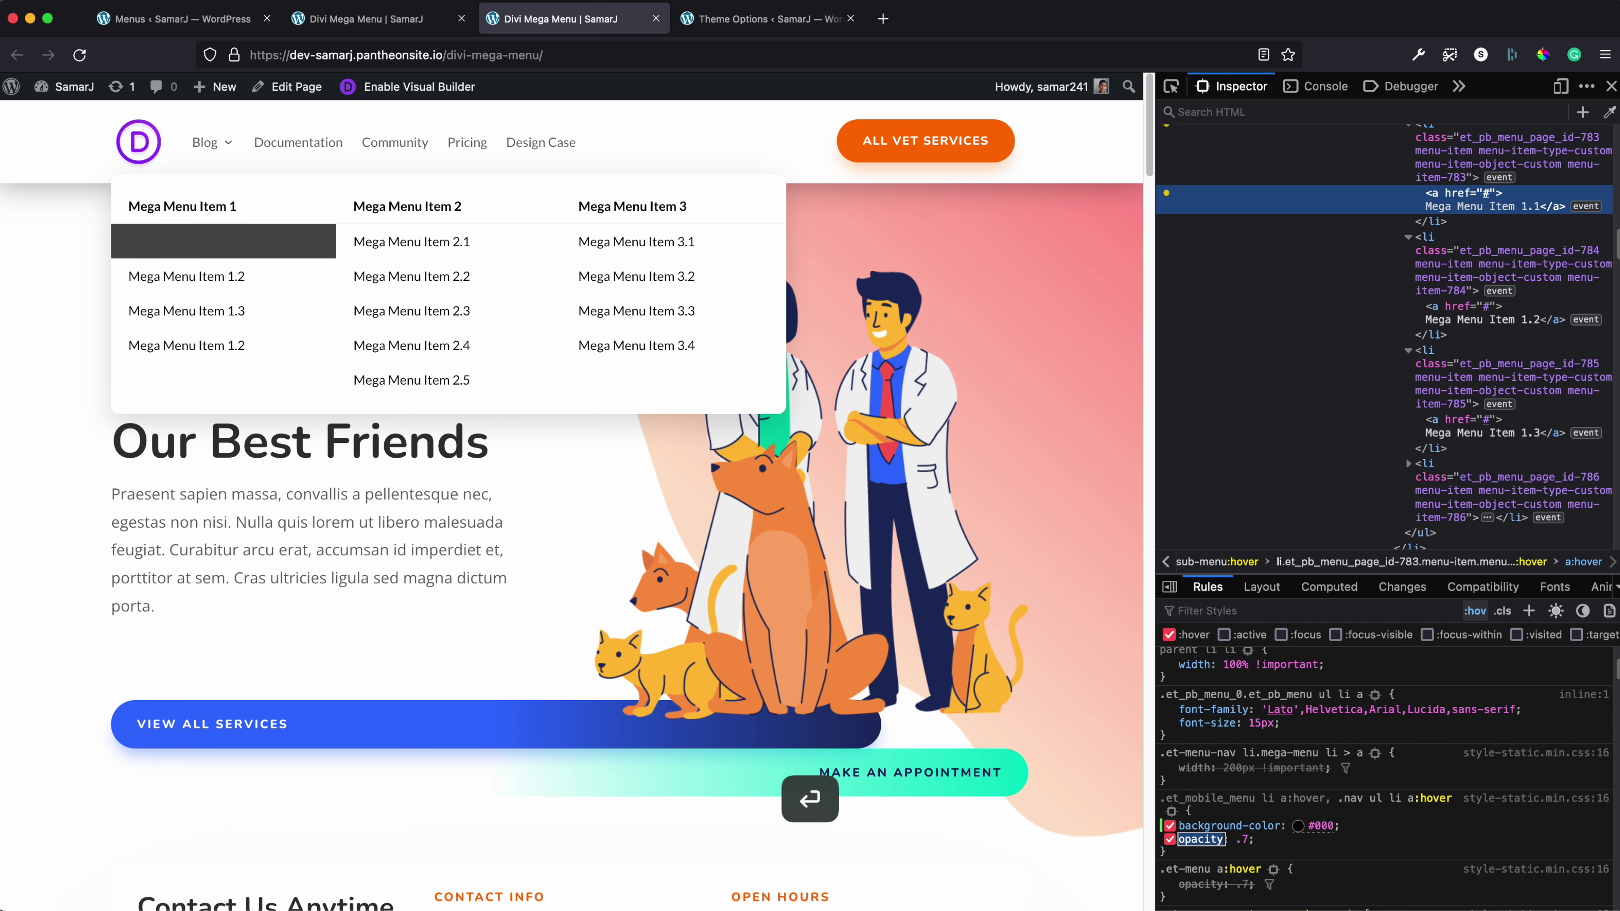
key("Return")
type("1")
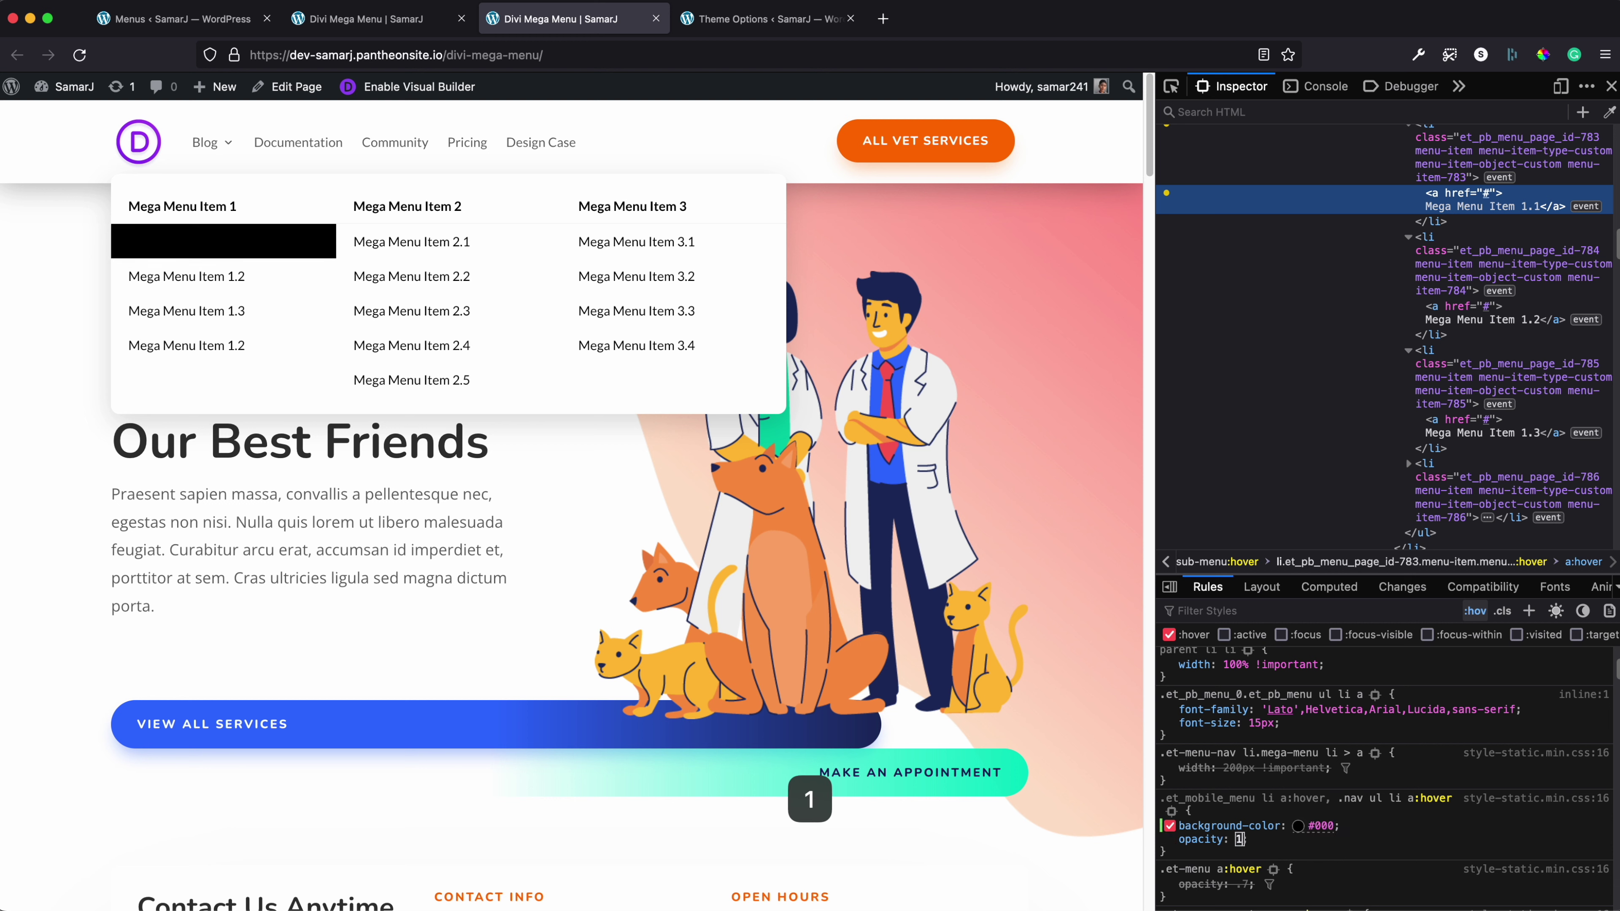
key("Return")
Add color: #fff !important to the ".nav ul li a:hover" rule and copy the whole rule
type("color:")
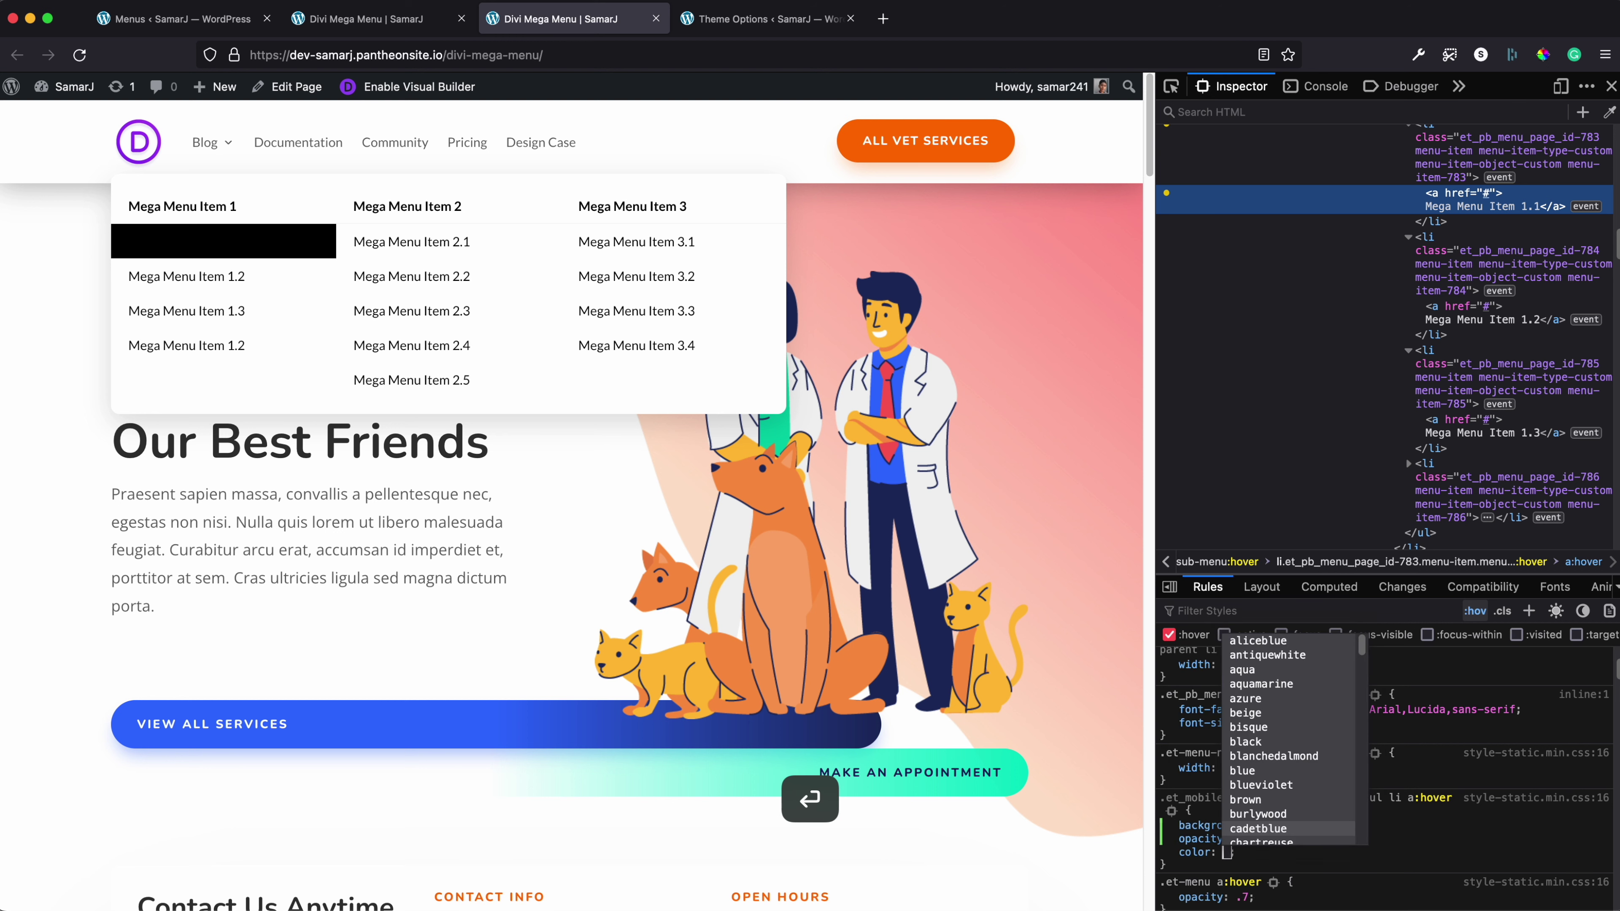
key("Return")
type("#fff !important")
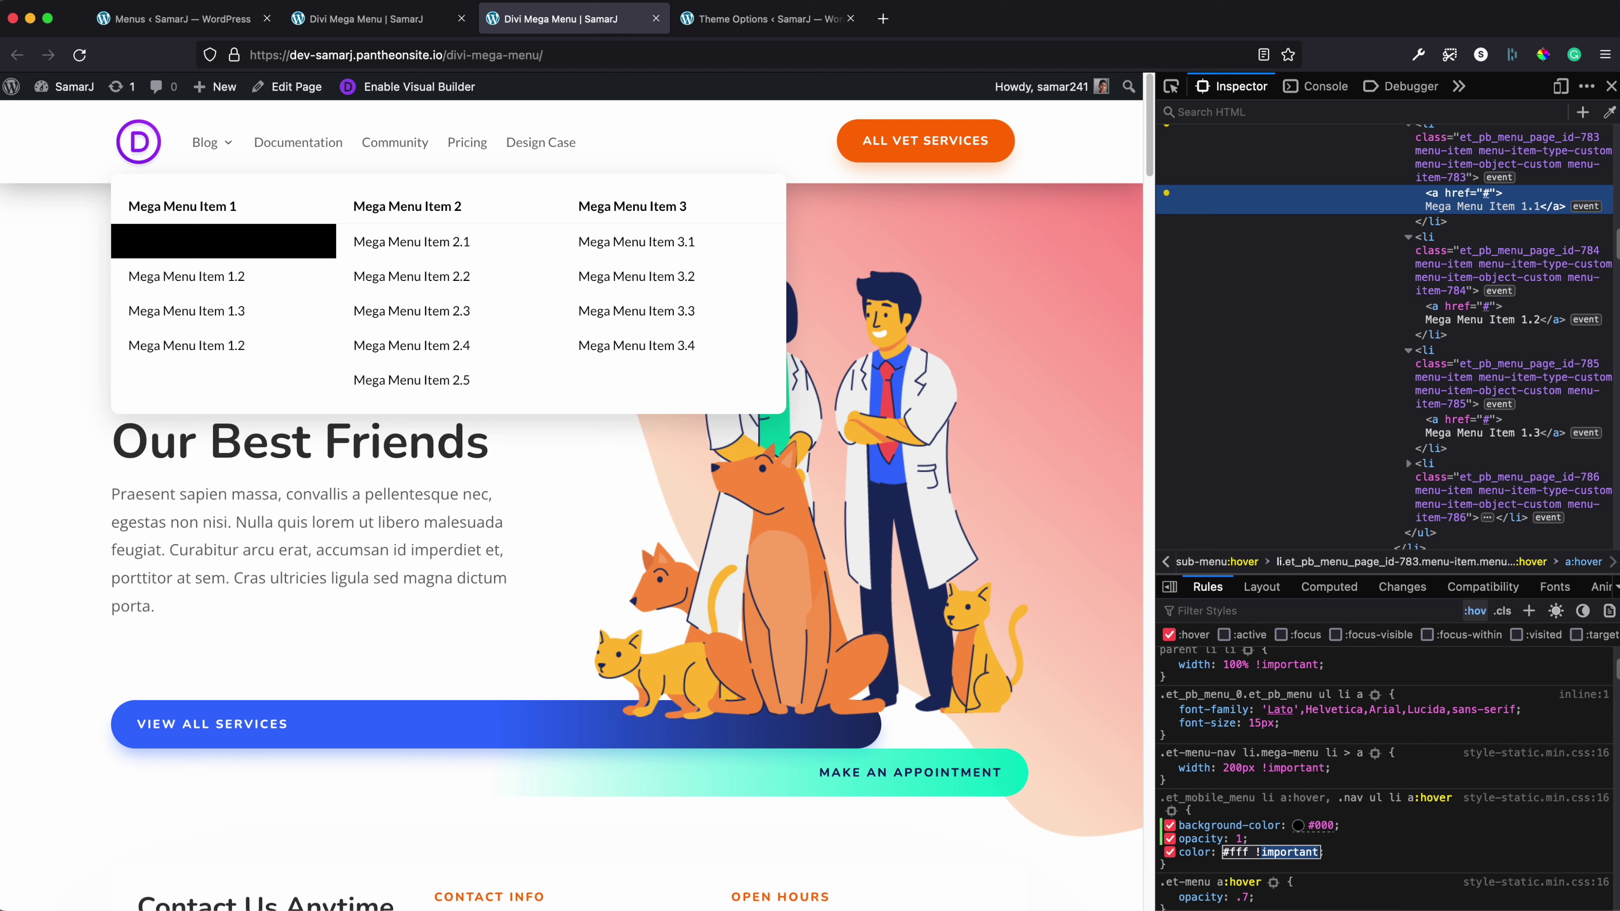
key("Return")
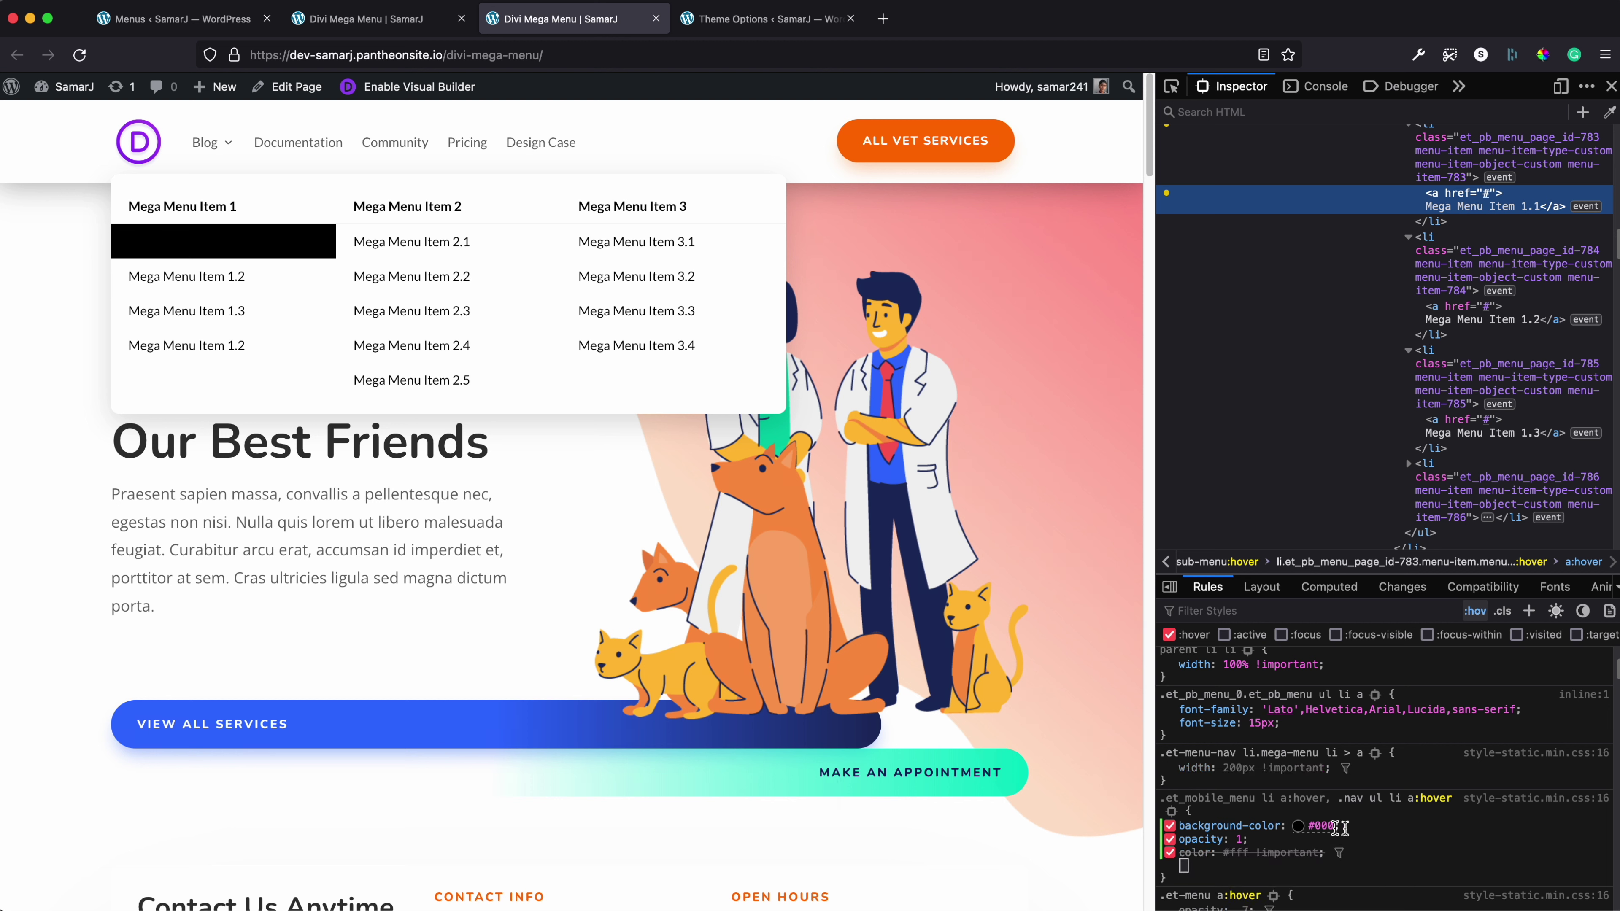
key("Escape")
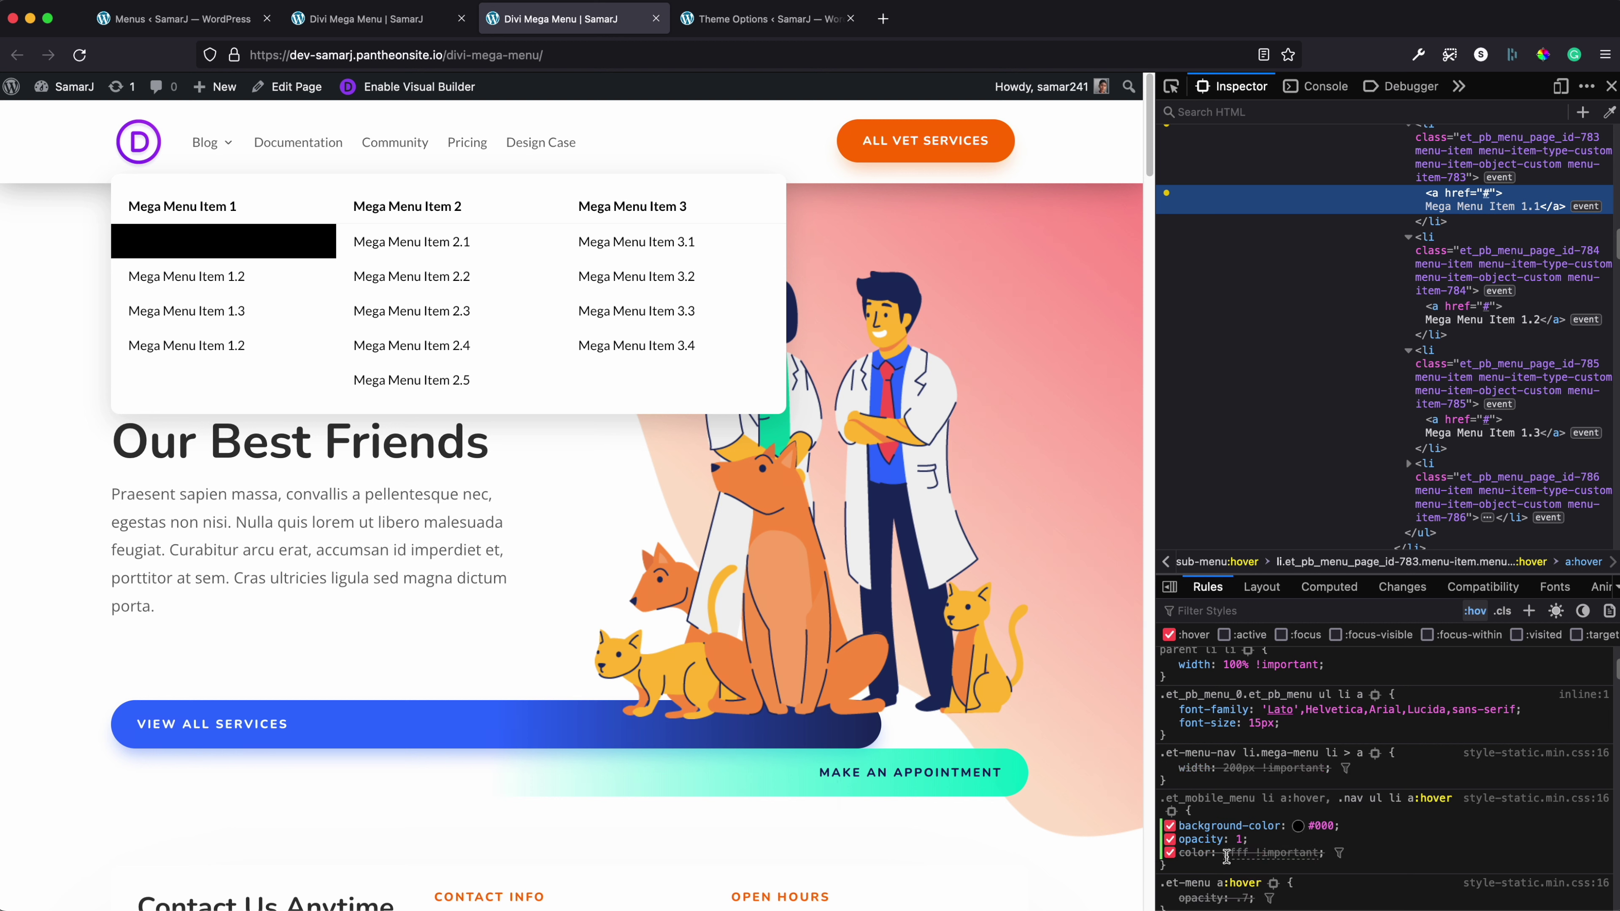
left_click_drag(1191, 865, 1163, 798)
key("super+c")
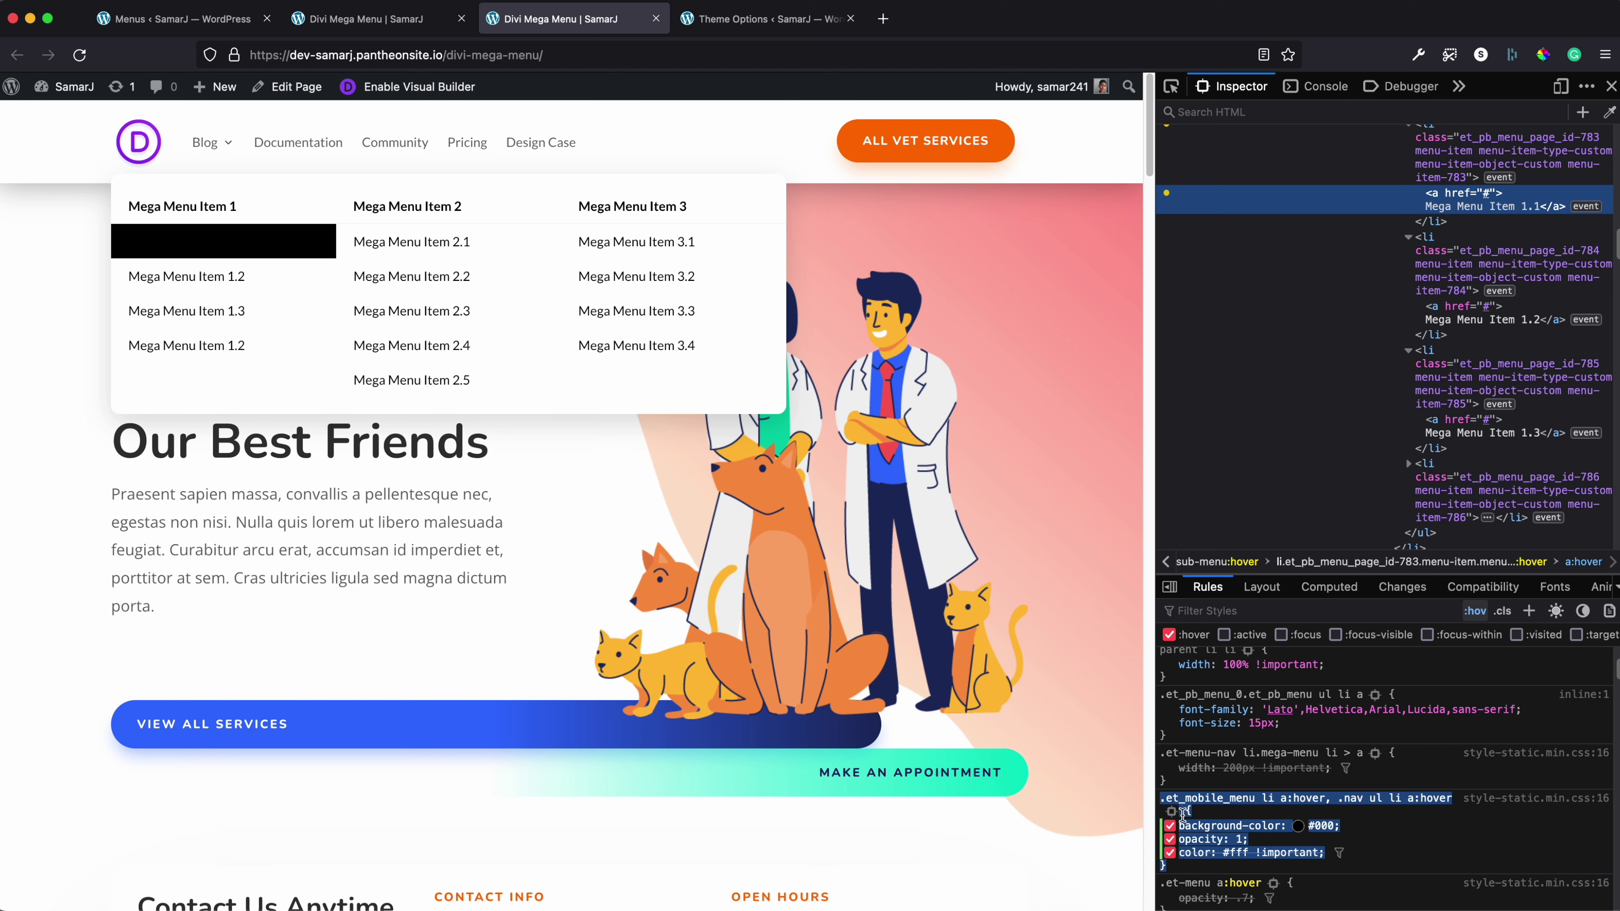
Paste the copied hover rule at the end of the Custom CSS in Divi Theme Options and save the changes
left_click(708, 19)
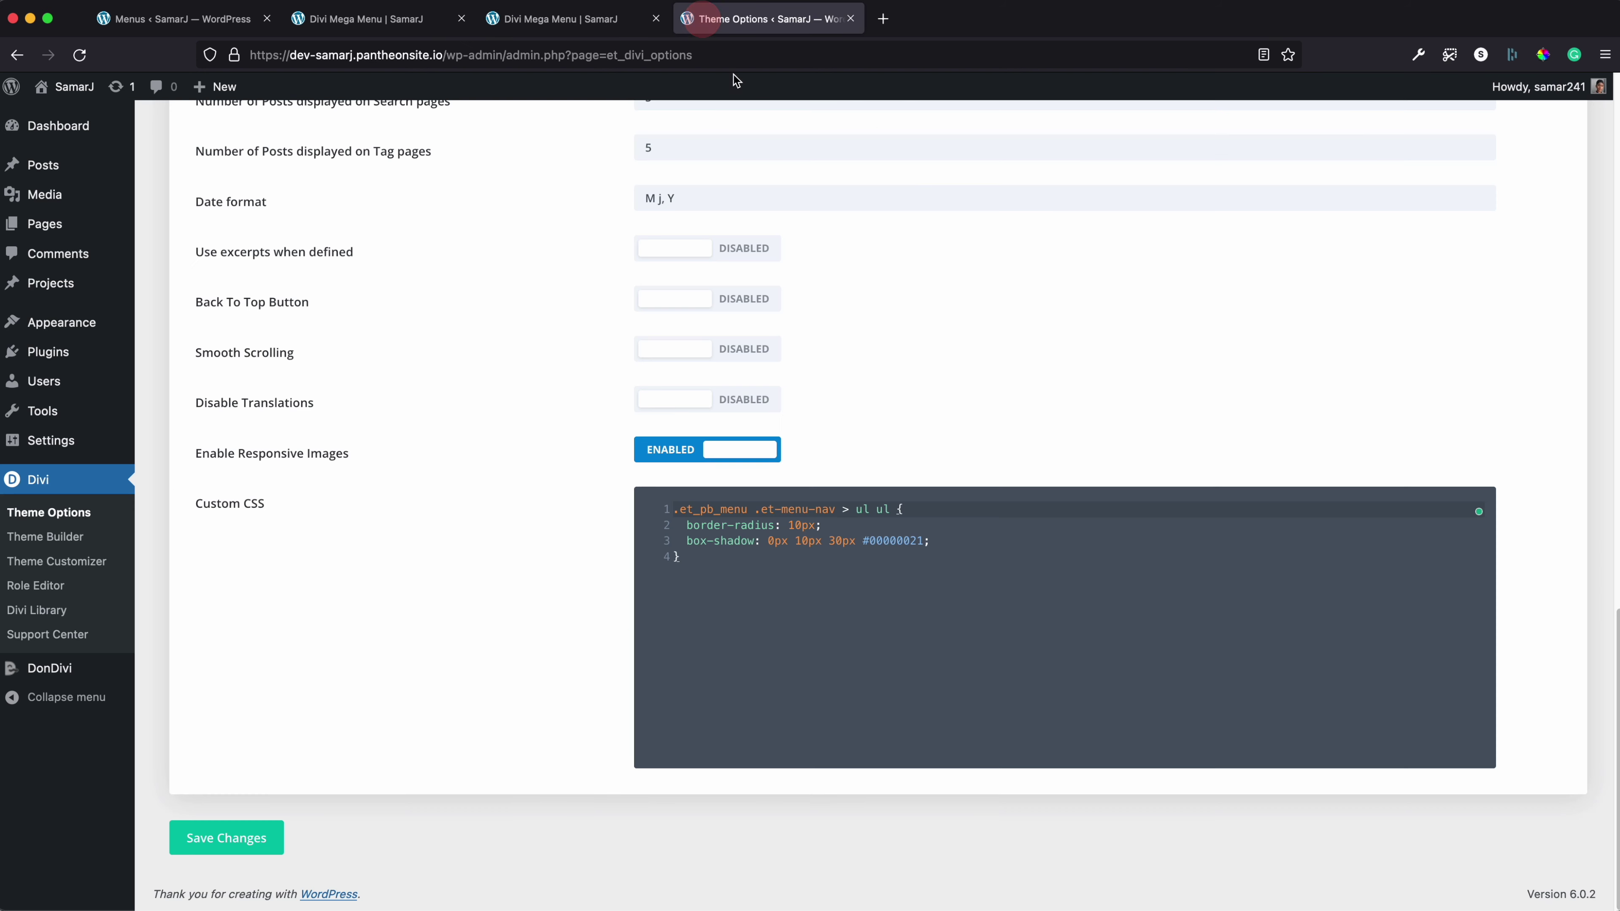
key("Return")
key("super+v")
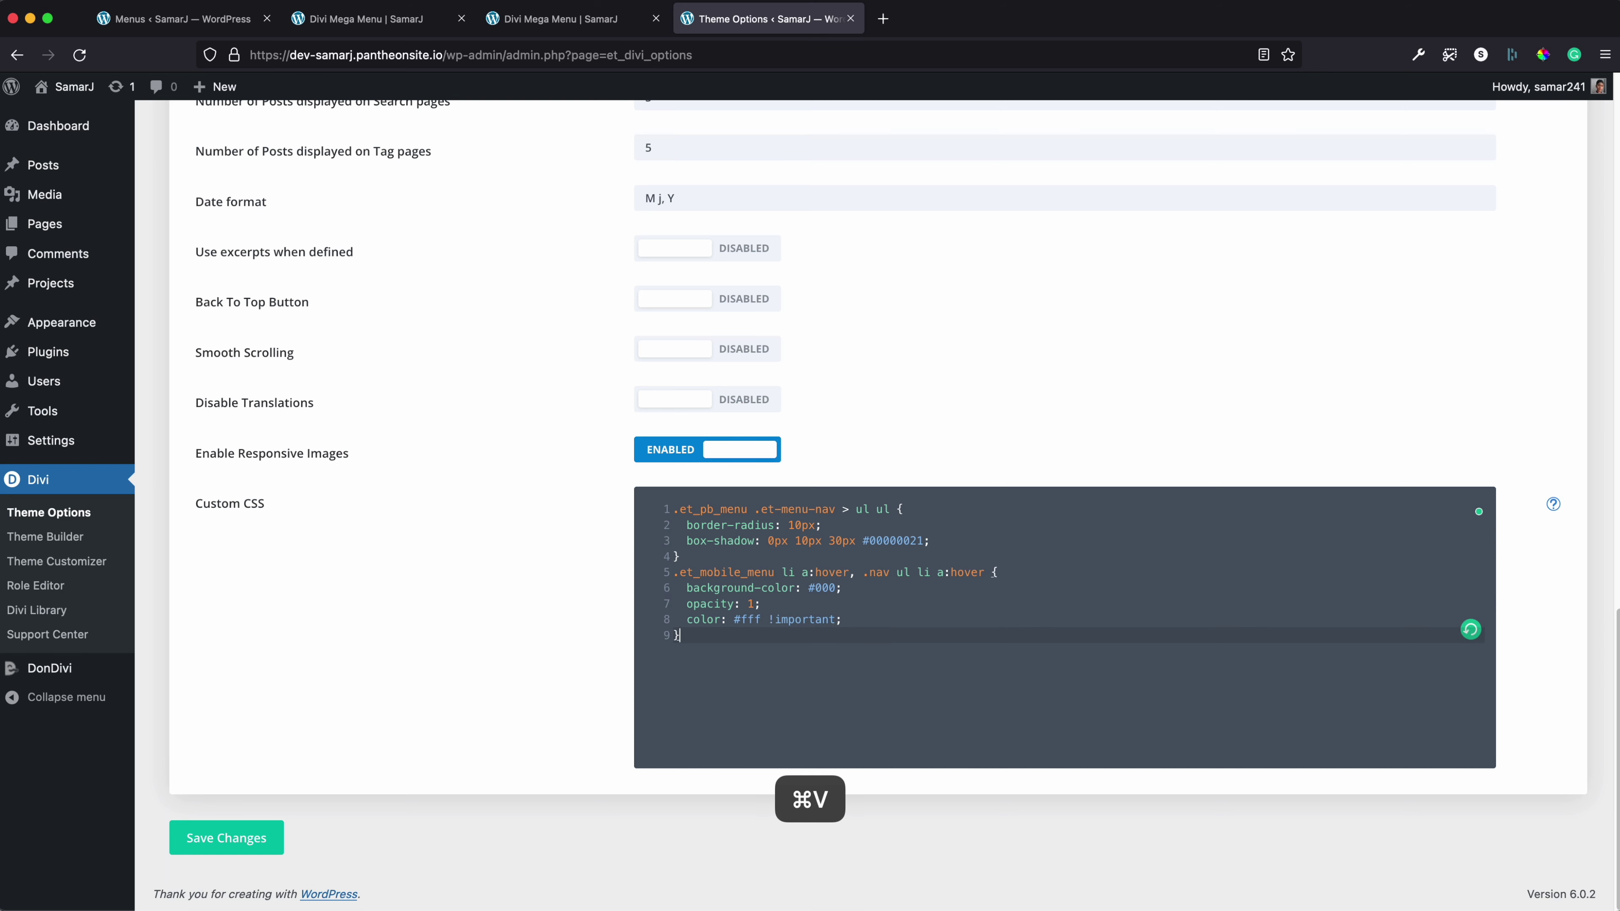
left_click(227, 837)
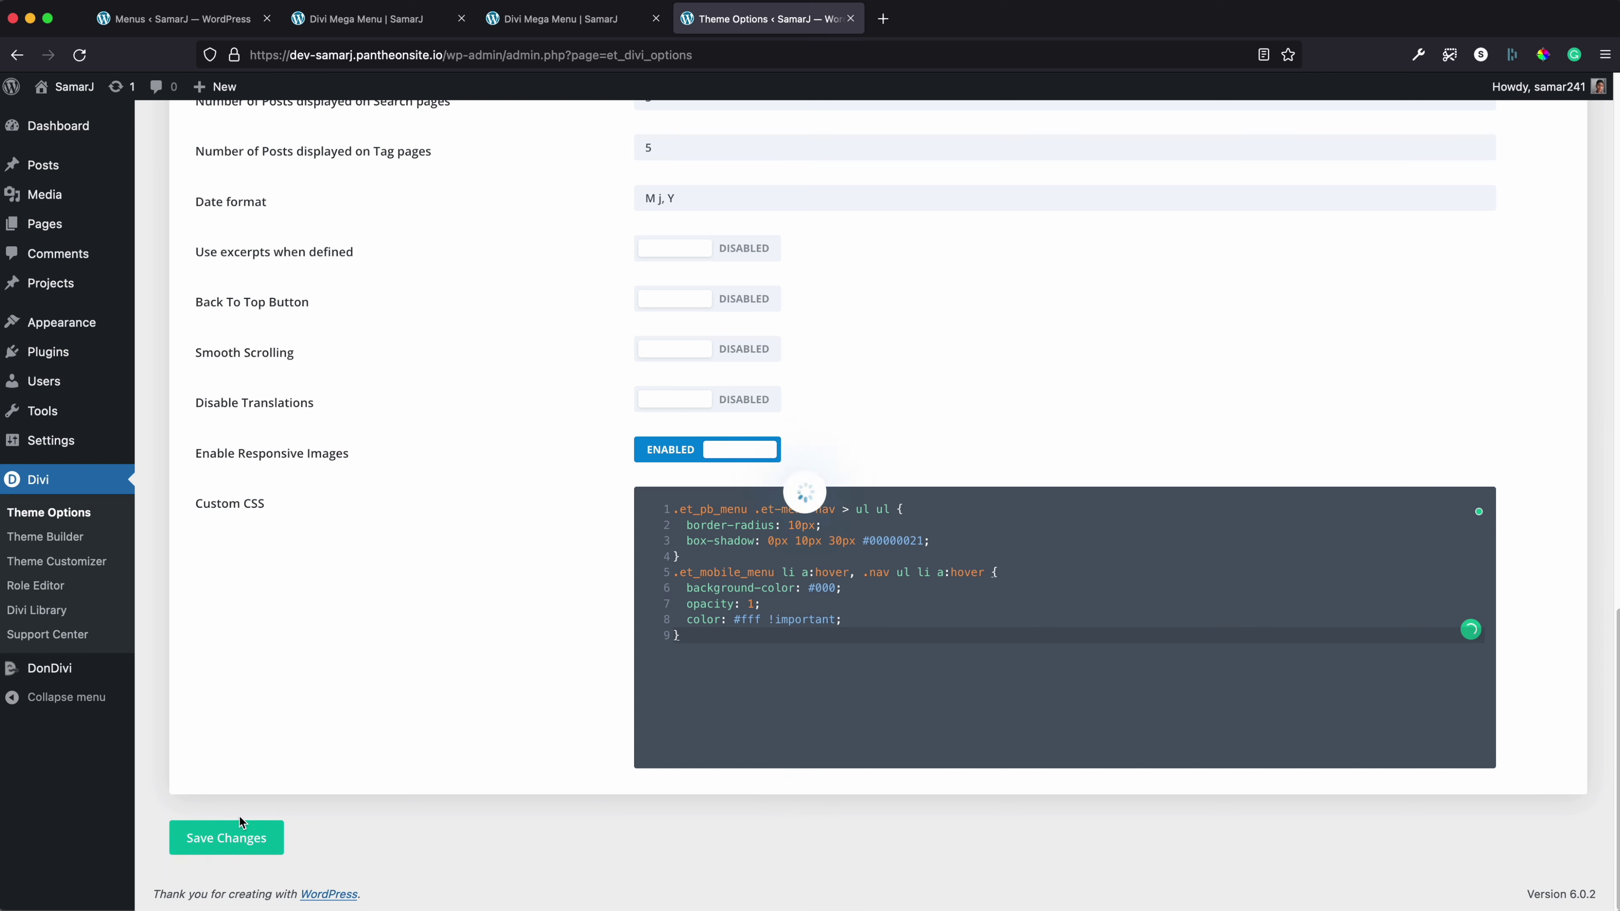
Reload the live Divi Mega Menu page and check the dropdown links' hover styling under Blog
left_click(555, 19)
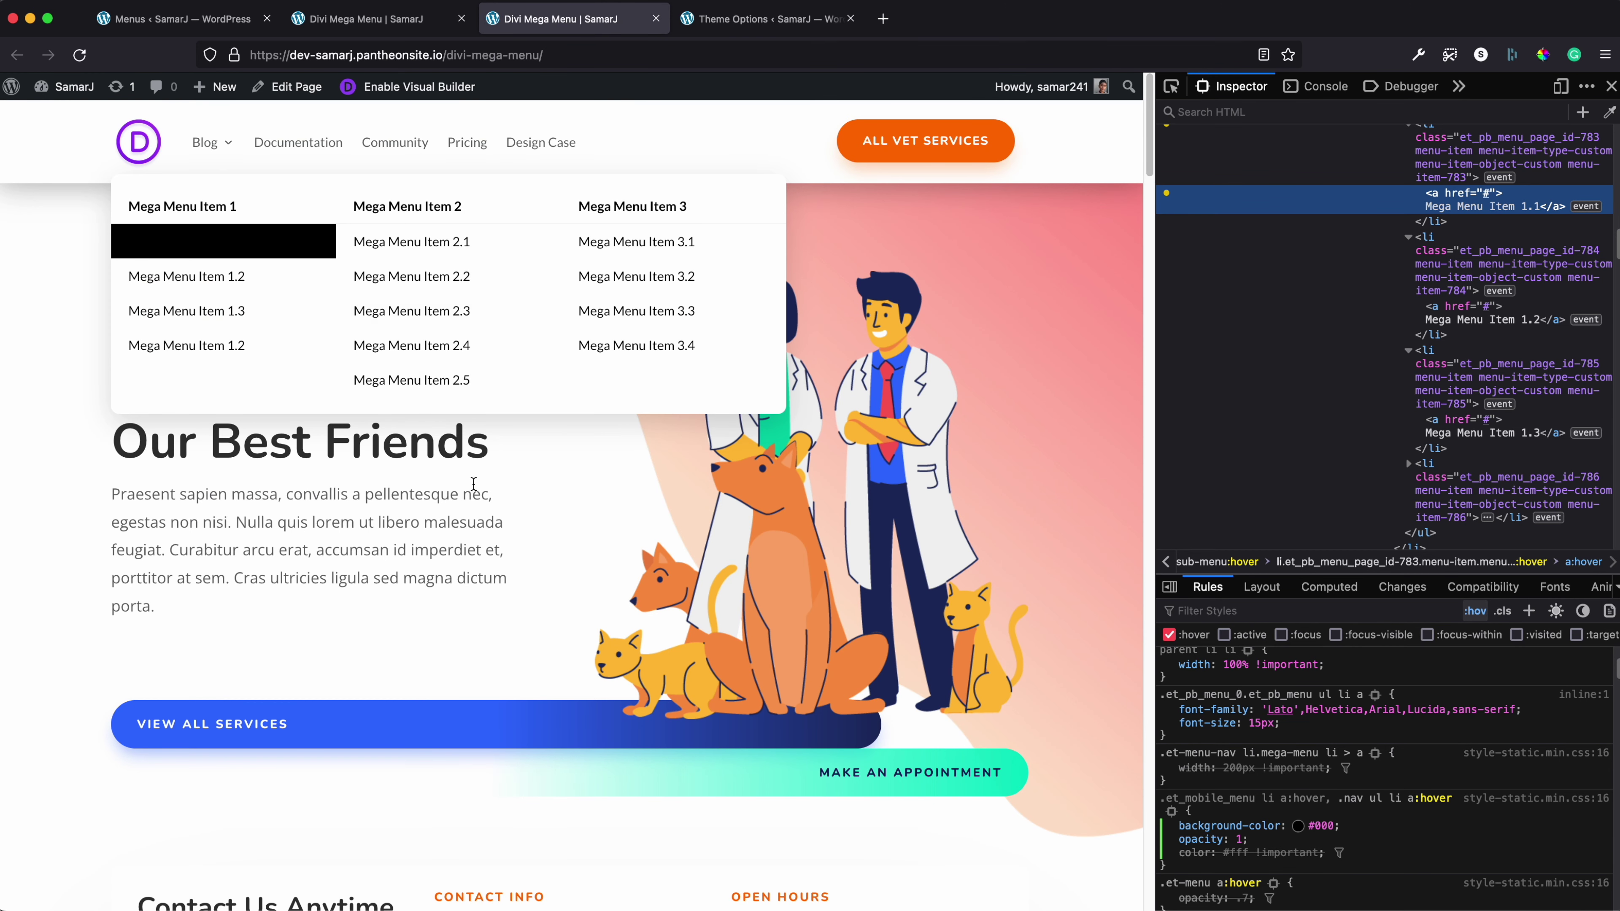
right_click(535, 455)
left_click(563, 505)
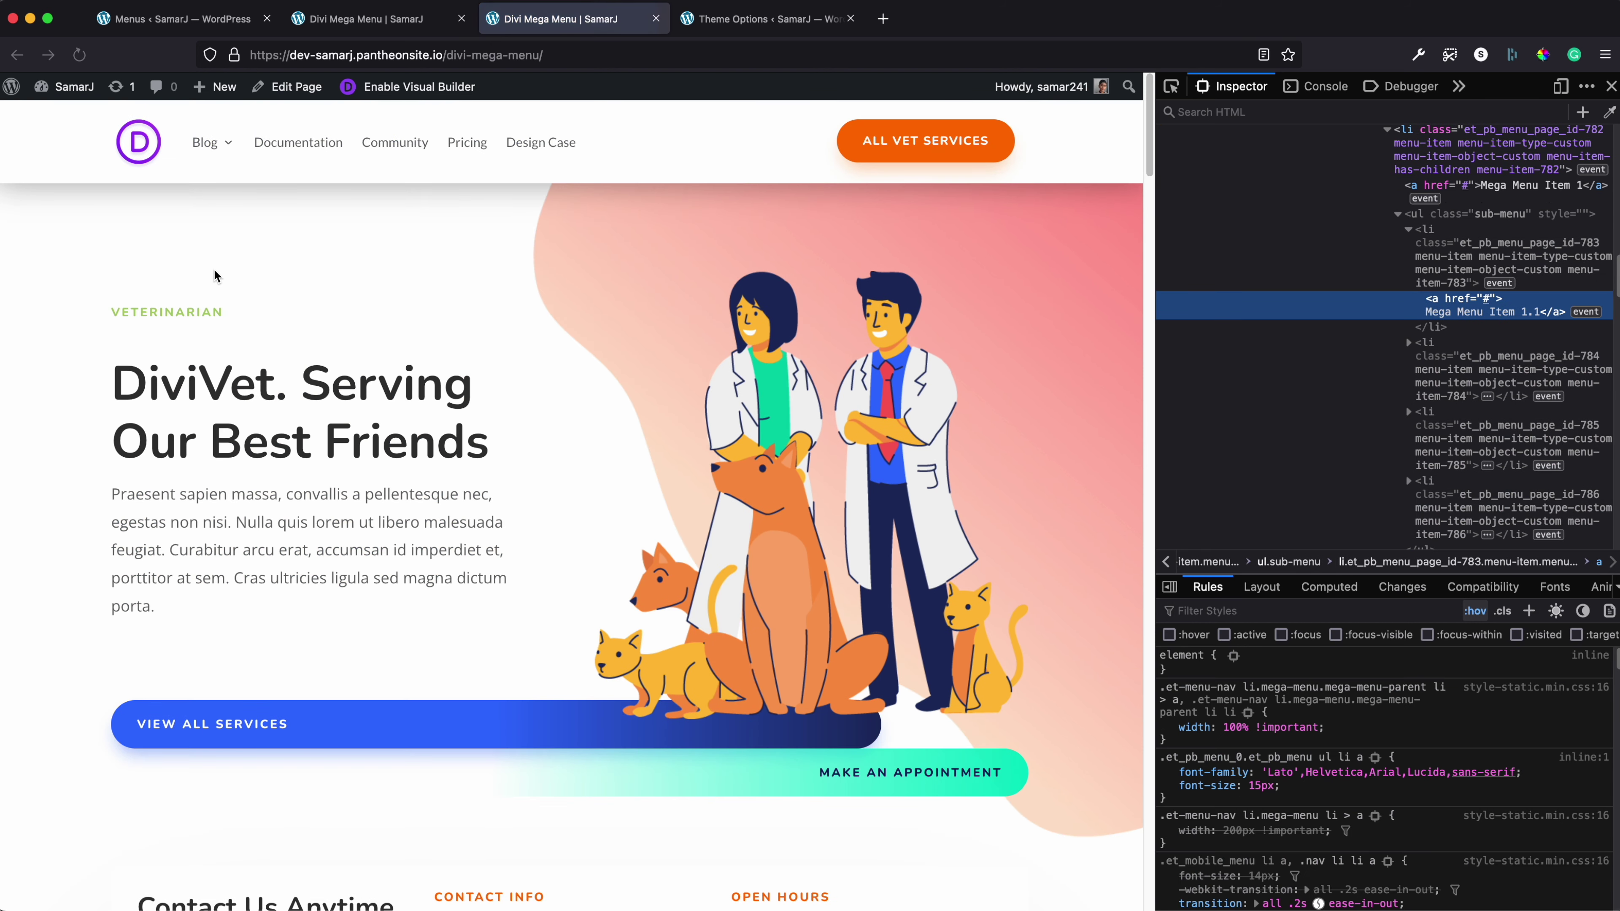
mouse_move(221, 148)
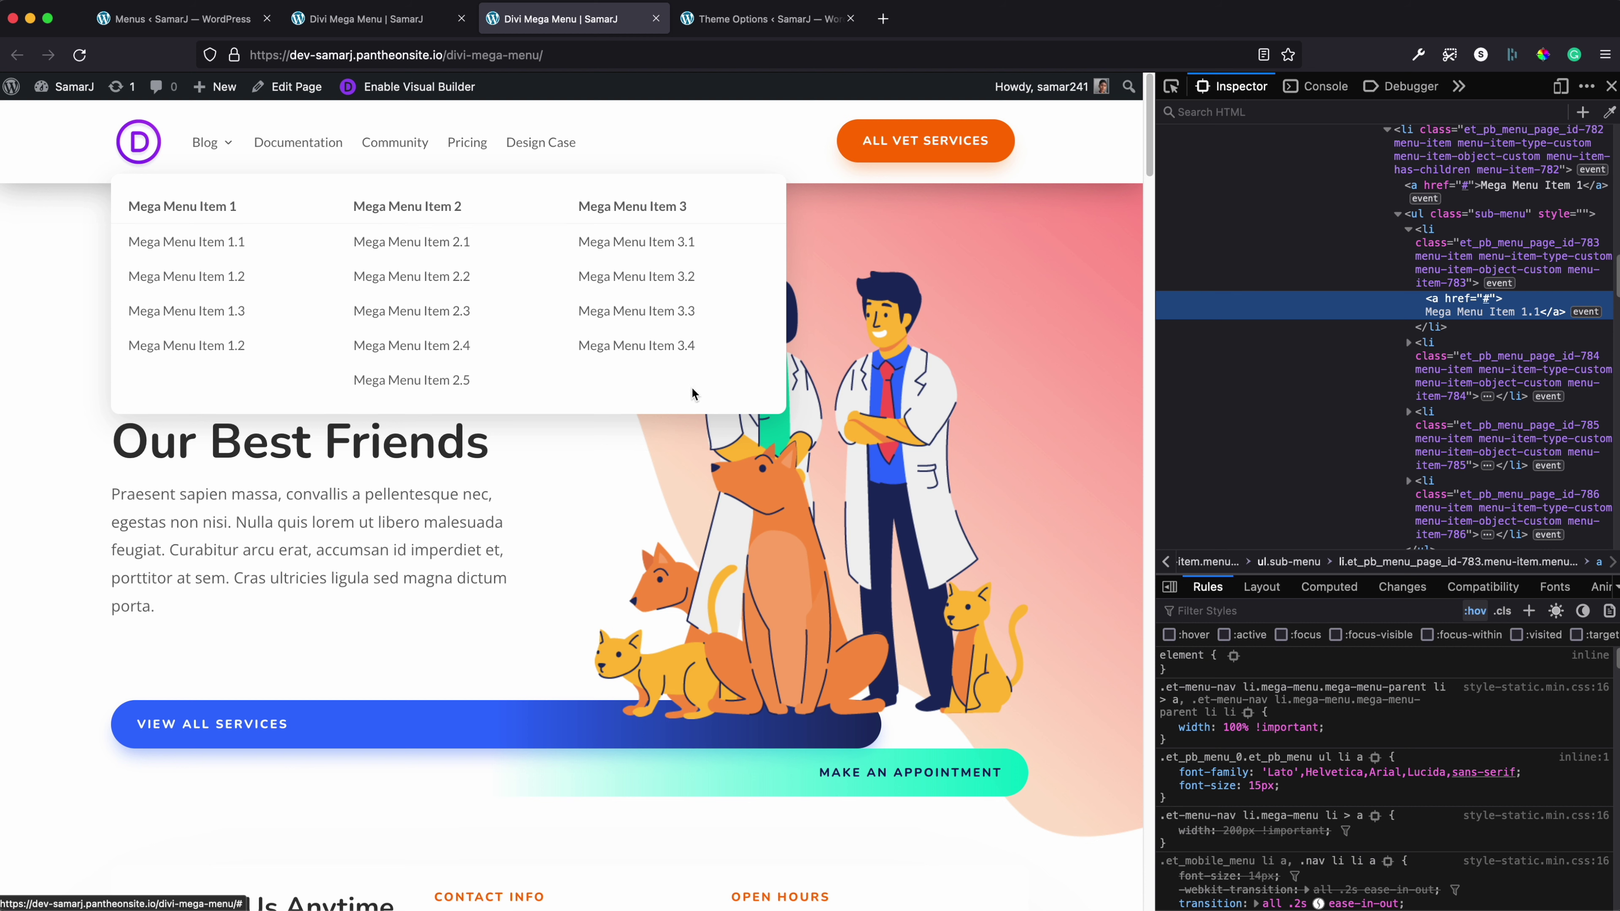
left_click(460, 233)
Copy the ".nav ul li a" selector from the hover rule onto a new line at the end of the Theme Options Custom CSS
left_click(756, 14)
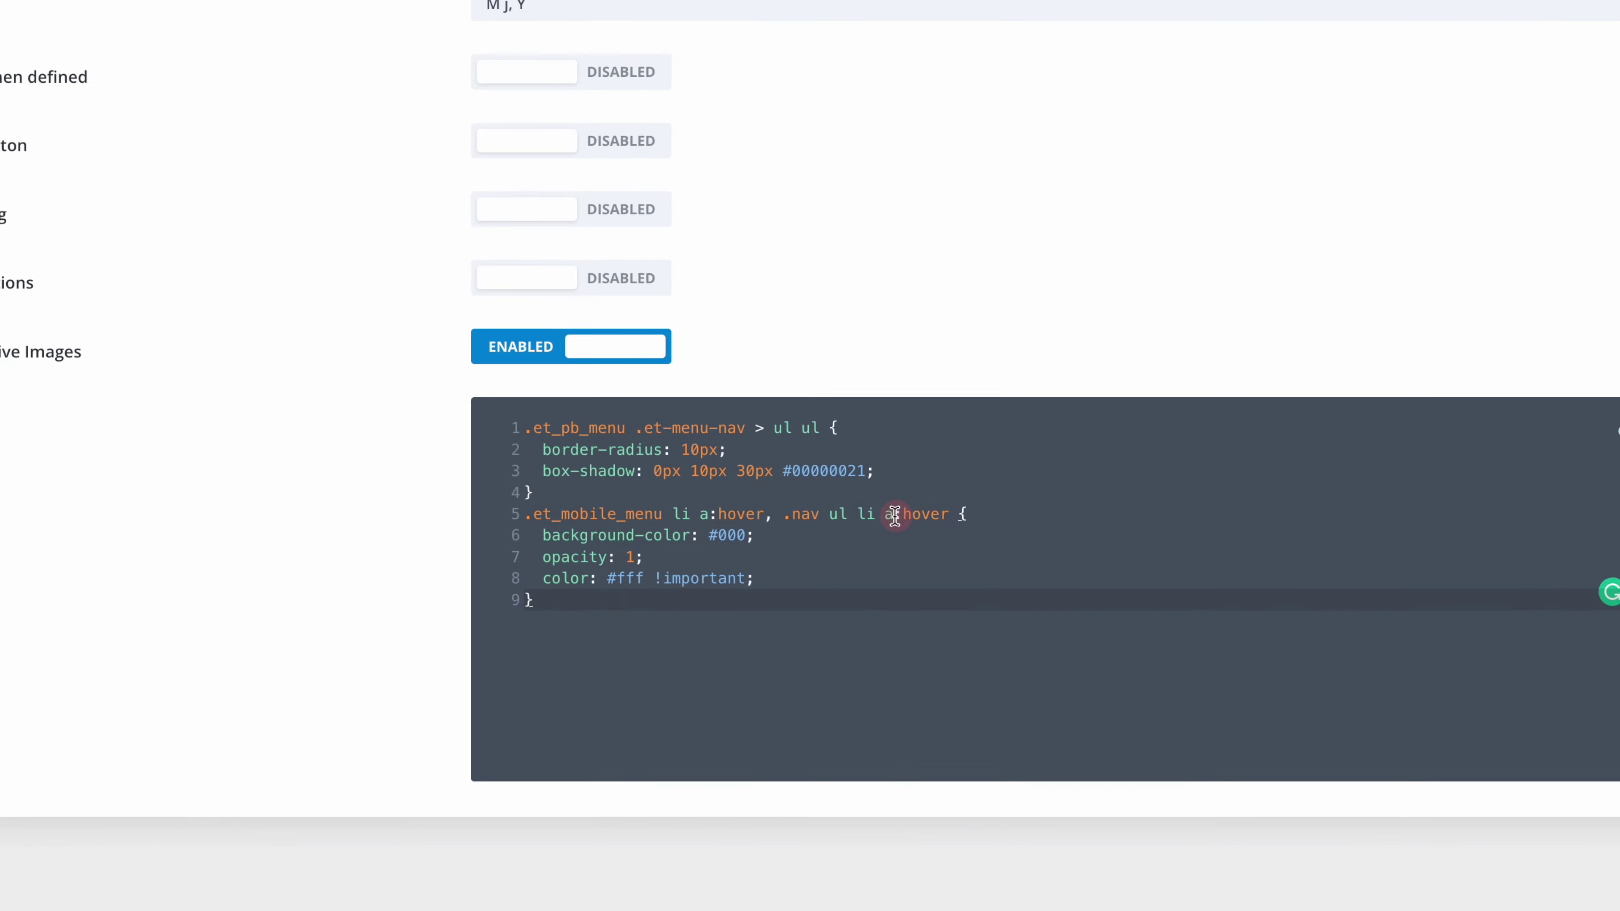
left_click_drag(940, 574, 865, 573)
left_click_drag(660, 418, 657, 419)
key("super+c")
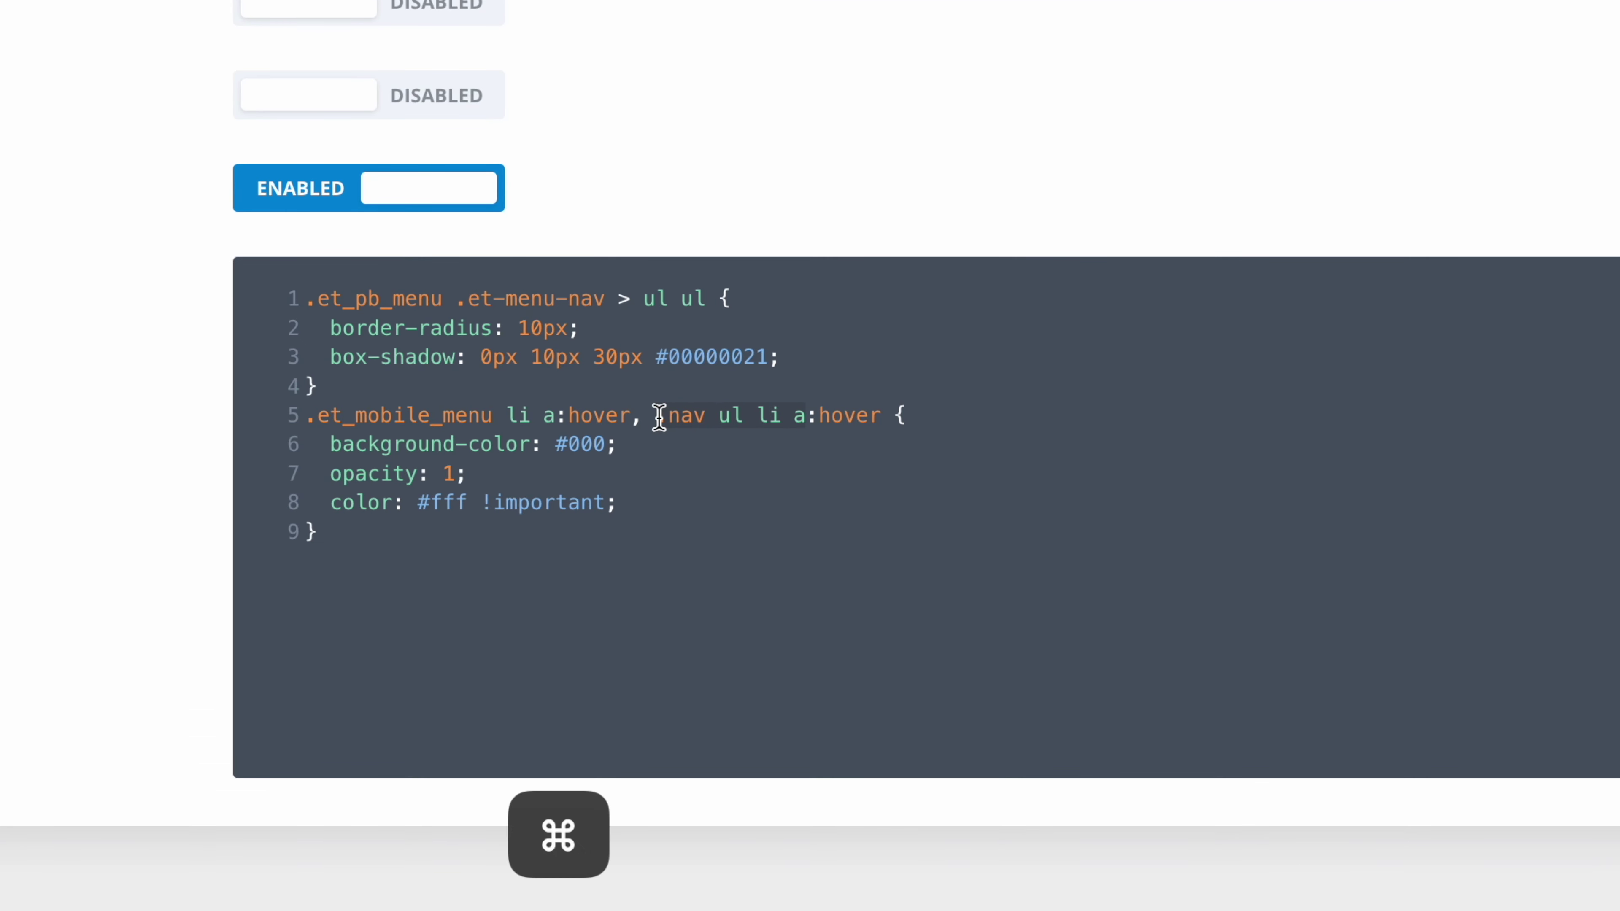
left_click(442, 546)
key("Return")
key("super+v")
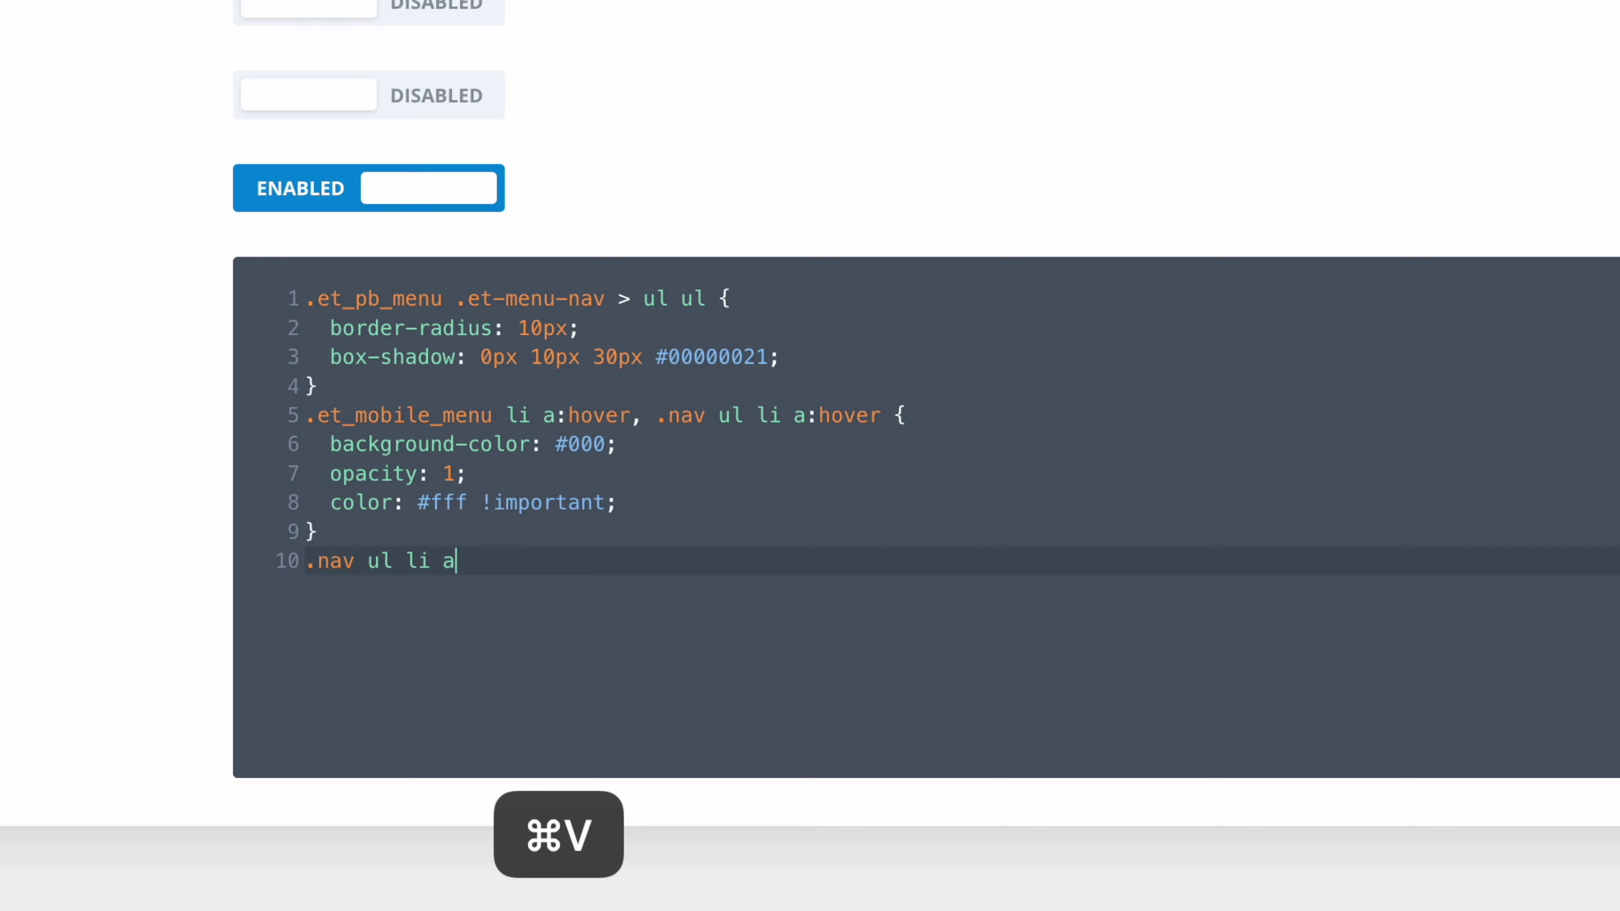
Complete the new ".nav ul li a" rule with color:#000 !important
key("shift")
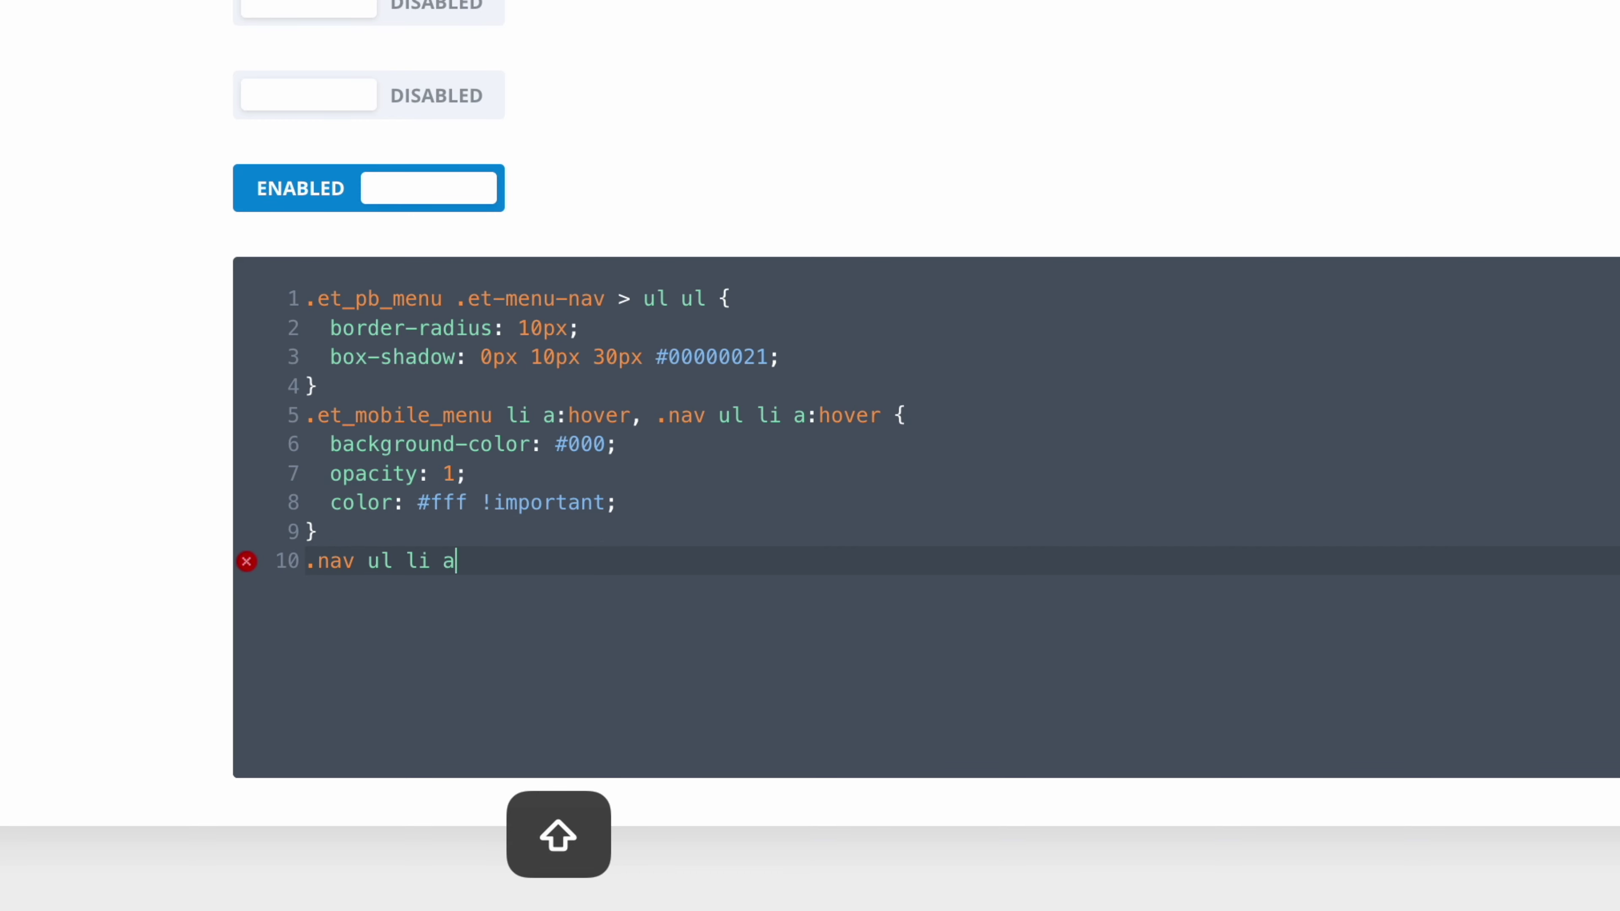
type("{")
key("Return")
type("color")
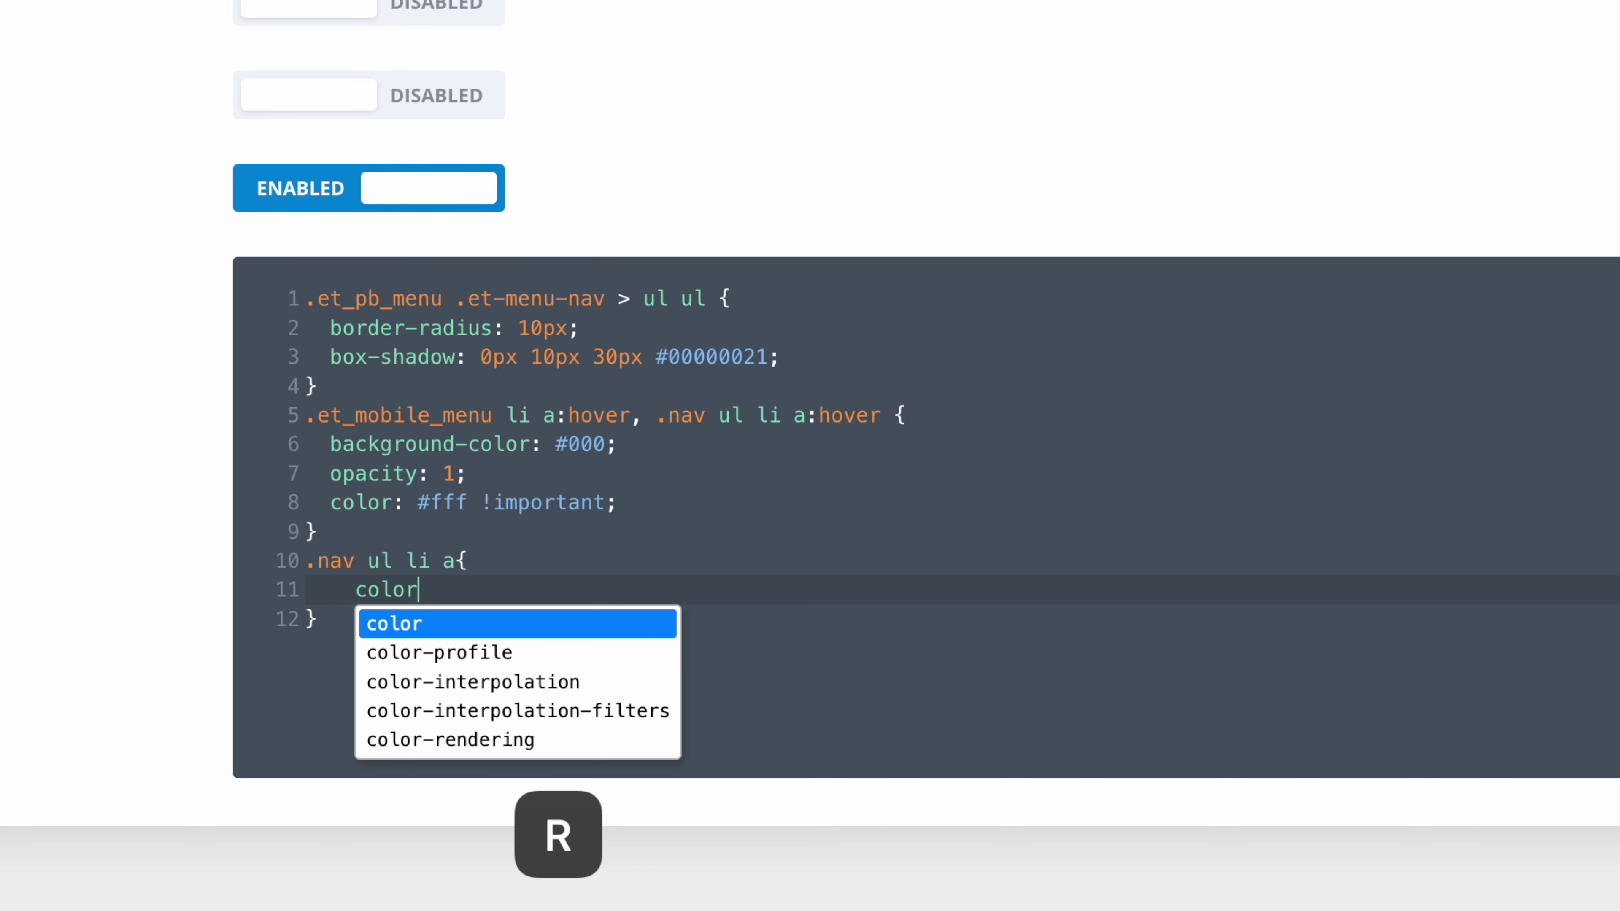
type(":#000 !imp")
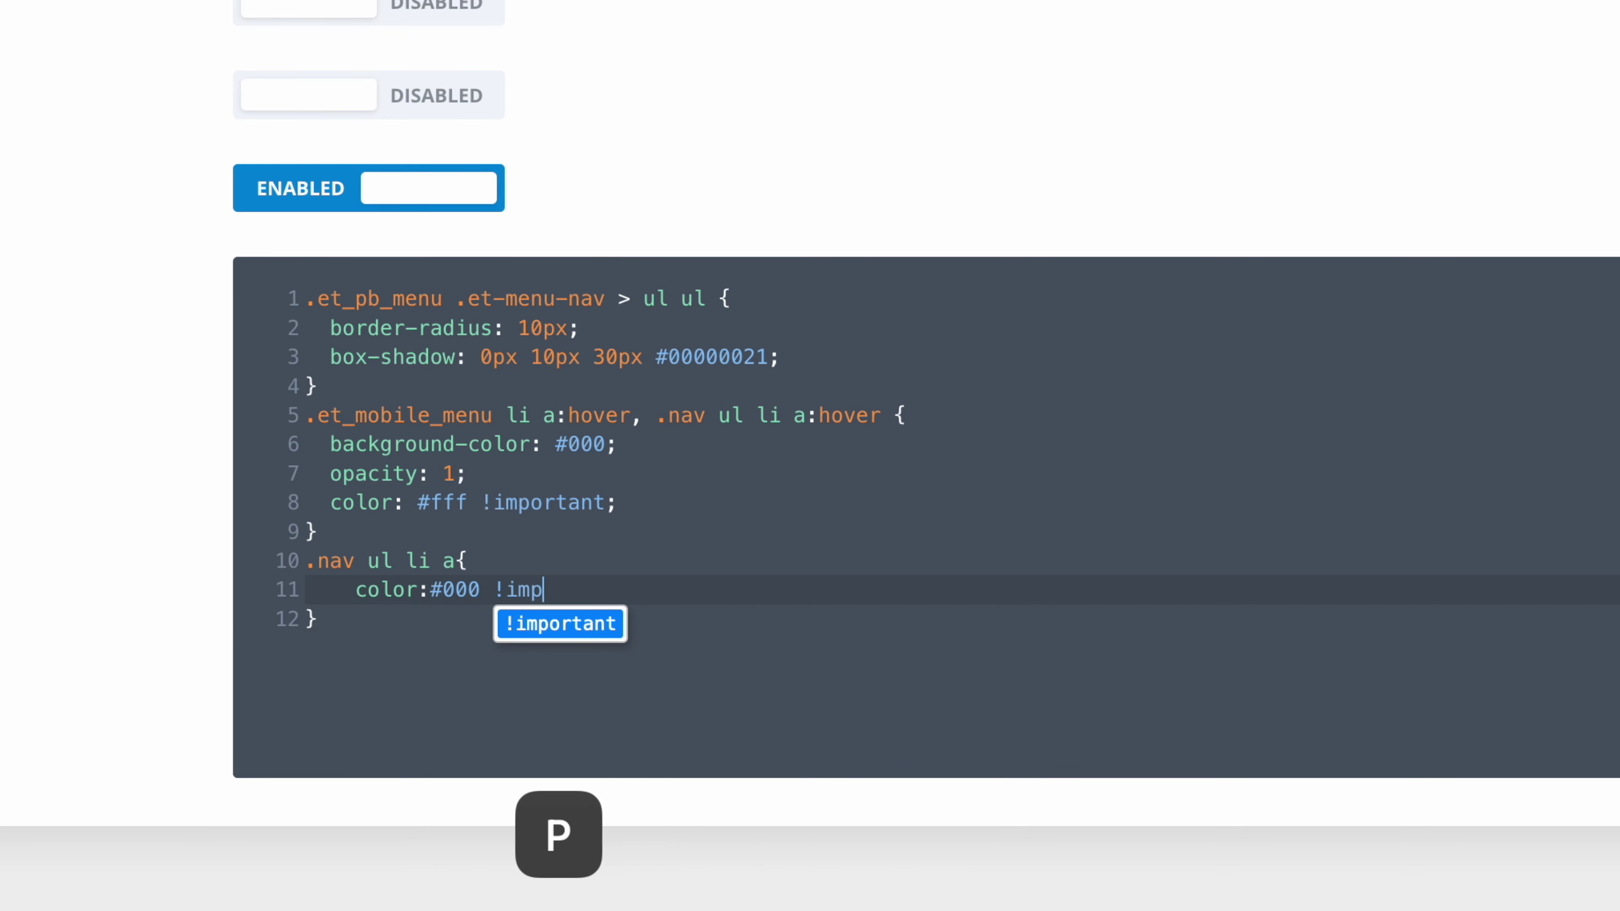
key("Return")
type(";")
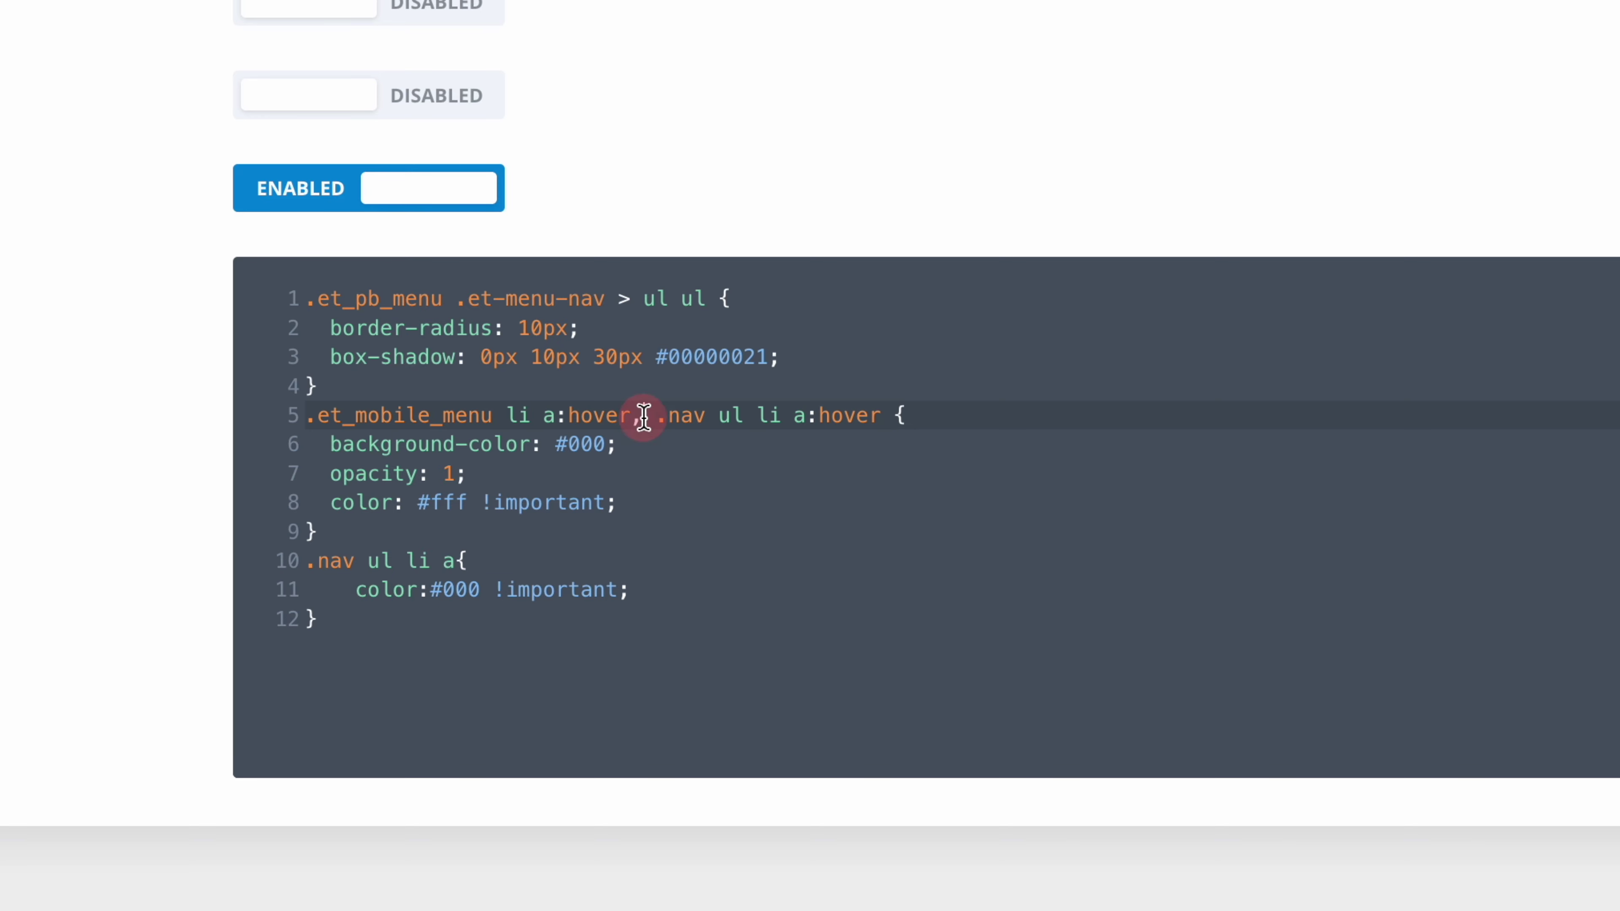
Remove the ".et_mobile_menu li a:hover," selector from the hover rule and save the theme options
left_click_drag(643, 416, 306, 418)
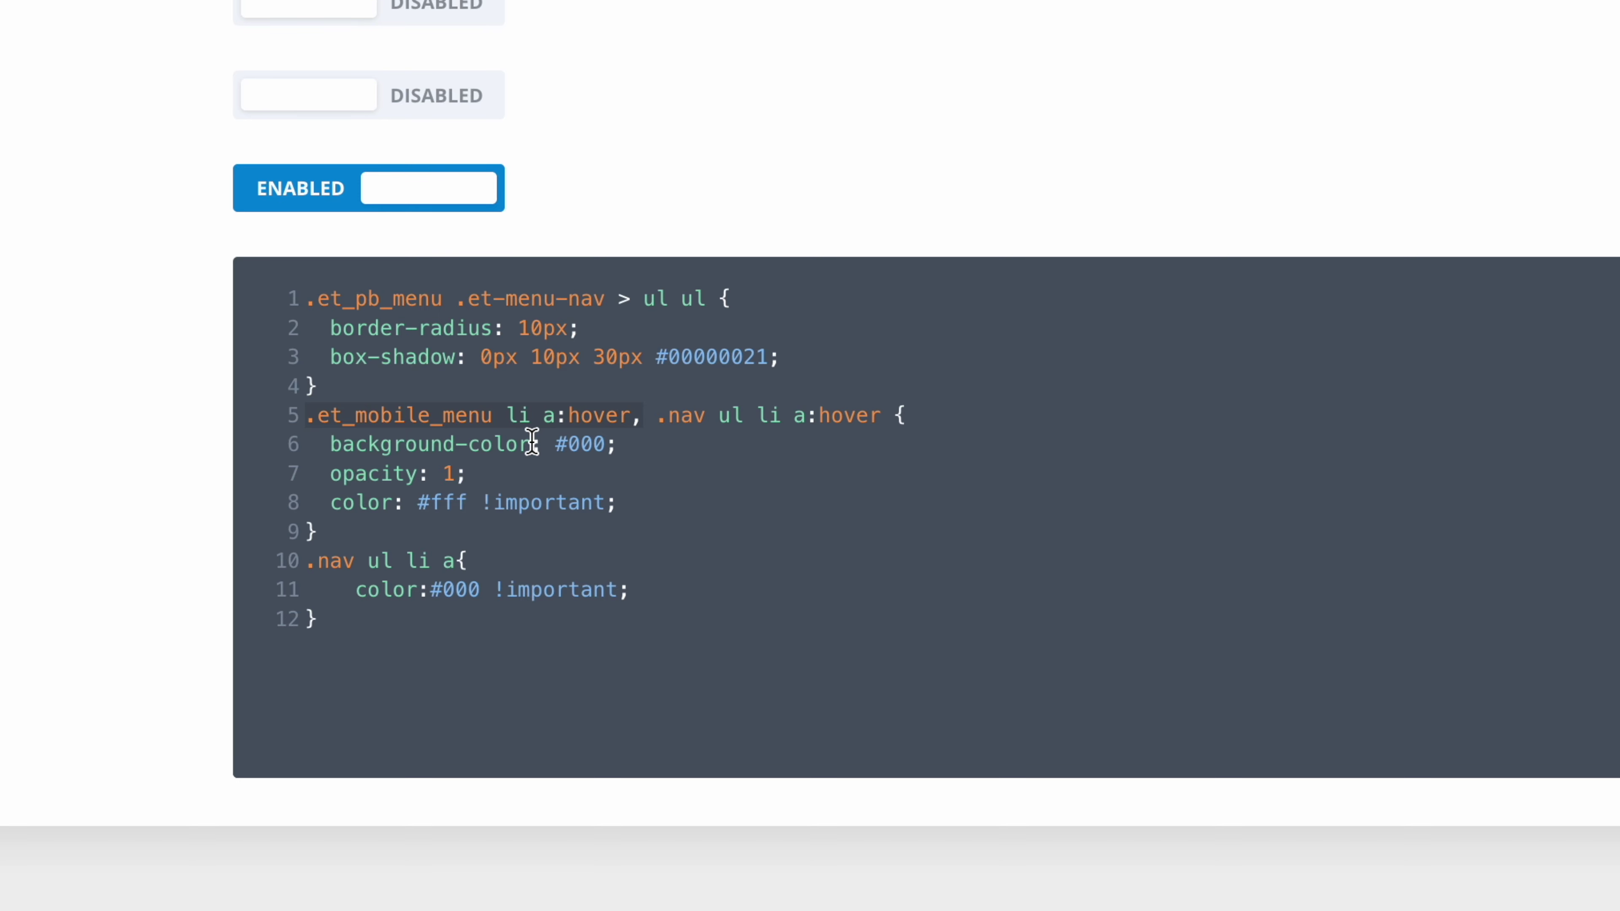
key("BackSpace")
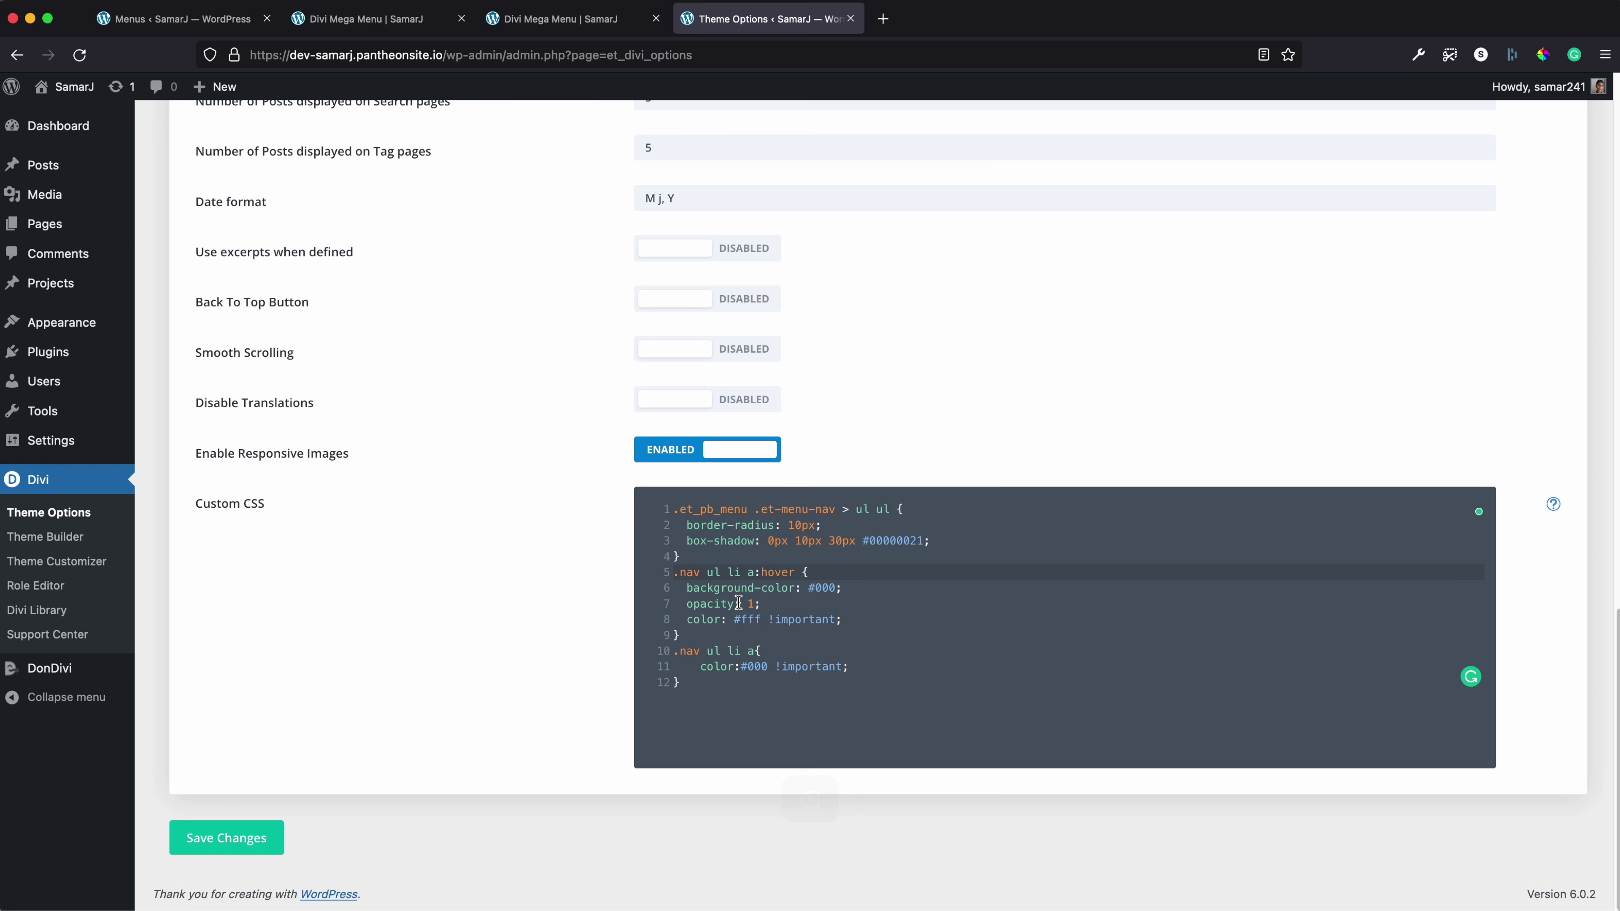
left_click(200, 839)
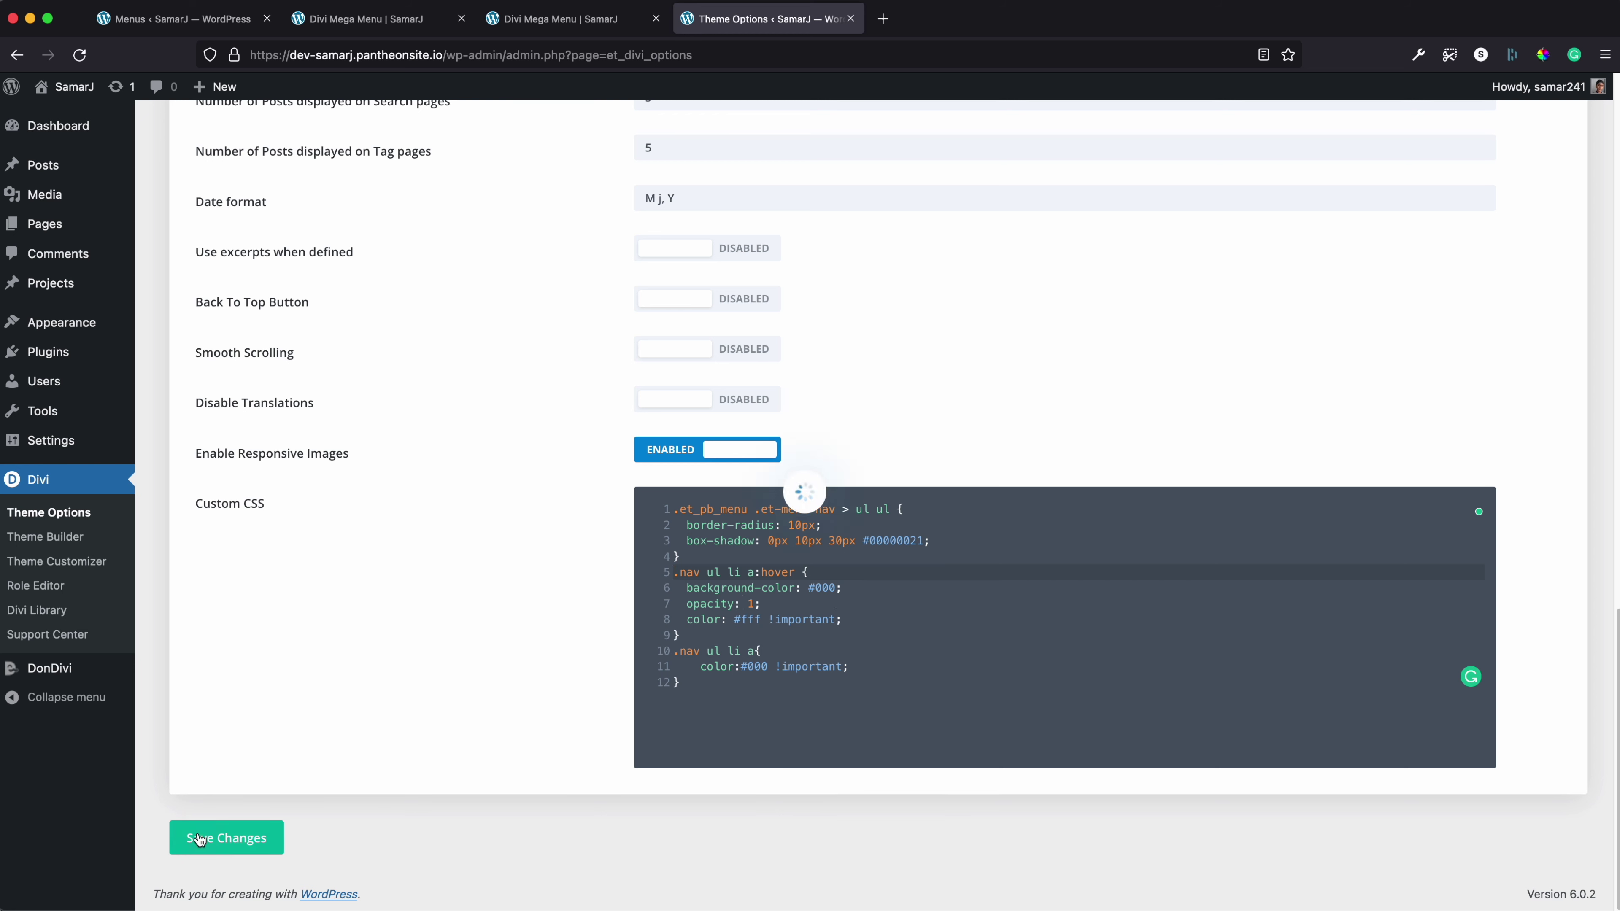
Reload the live page and check the link text and hover colors in the Blog mega menu
left_click(550, 19)
right_click(539, 247)
left_click(577, 305)
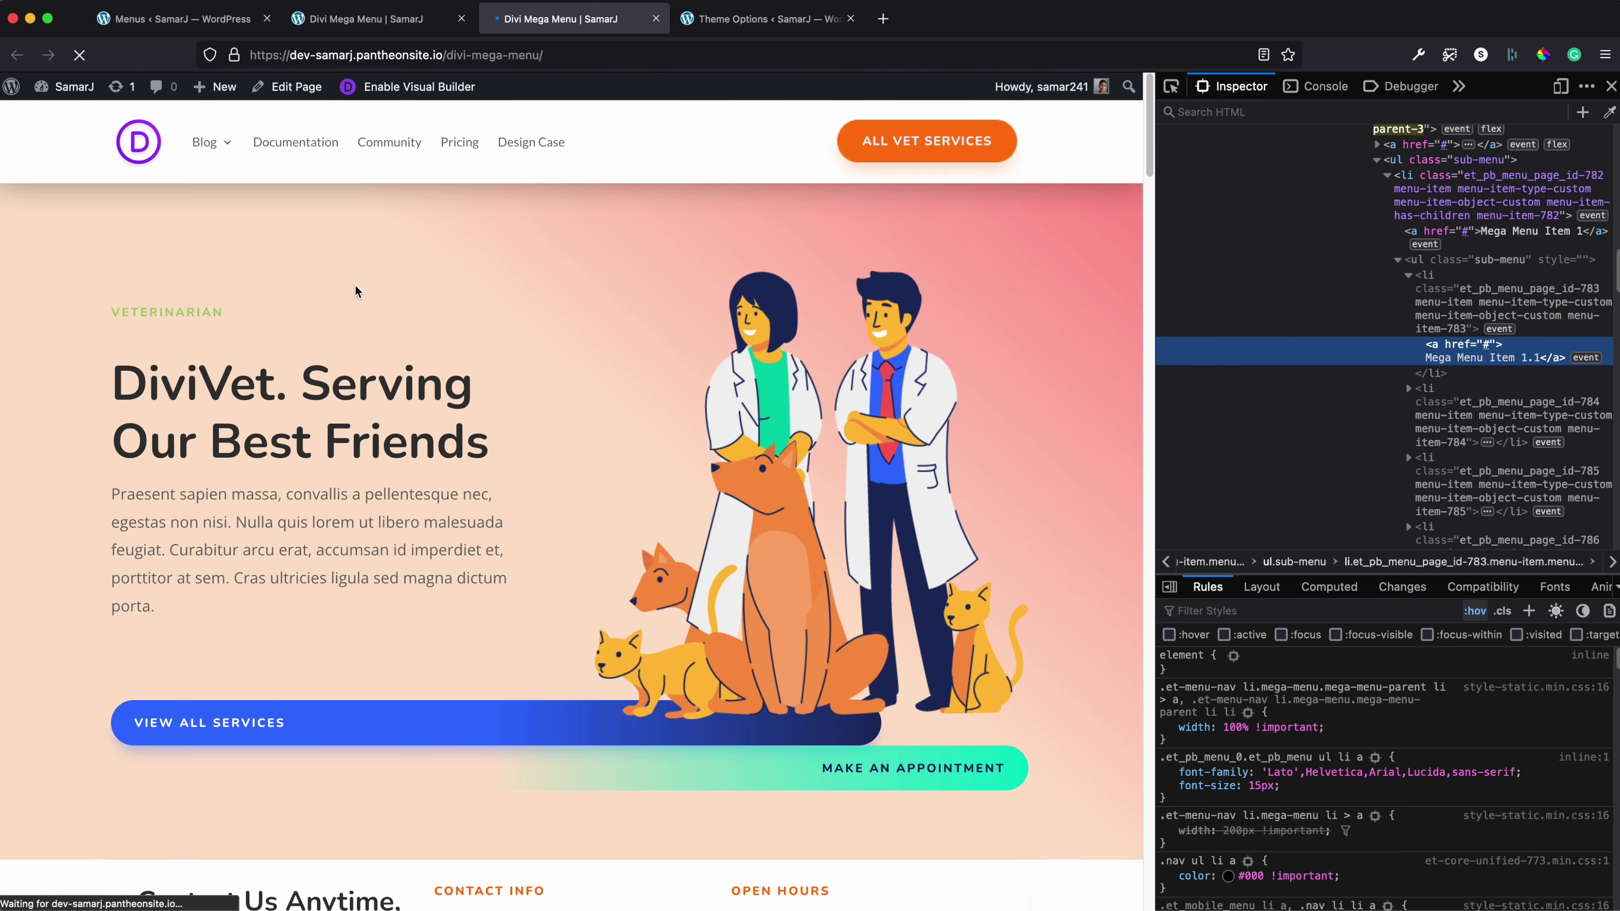
mouse_move(213, 169)
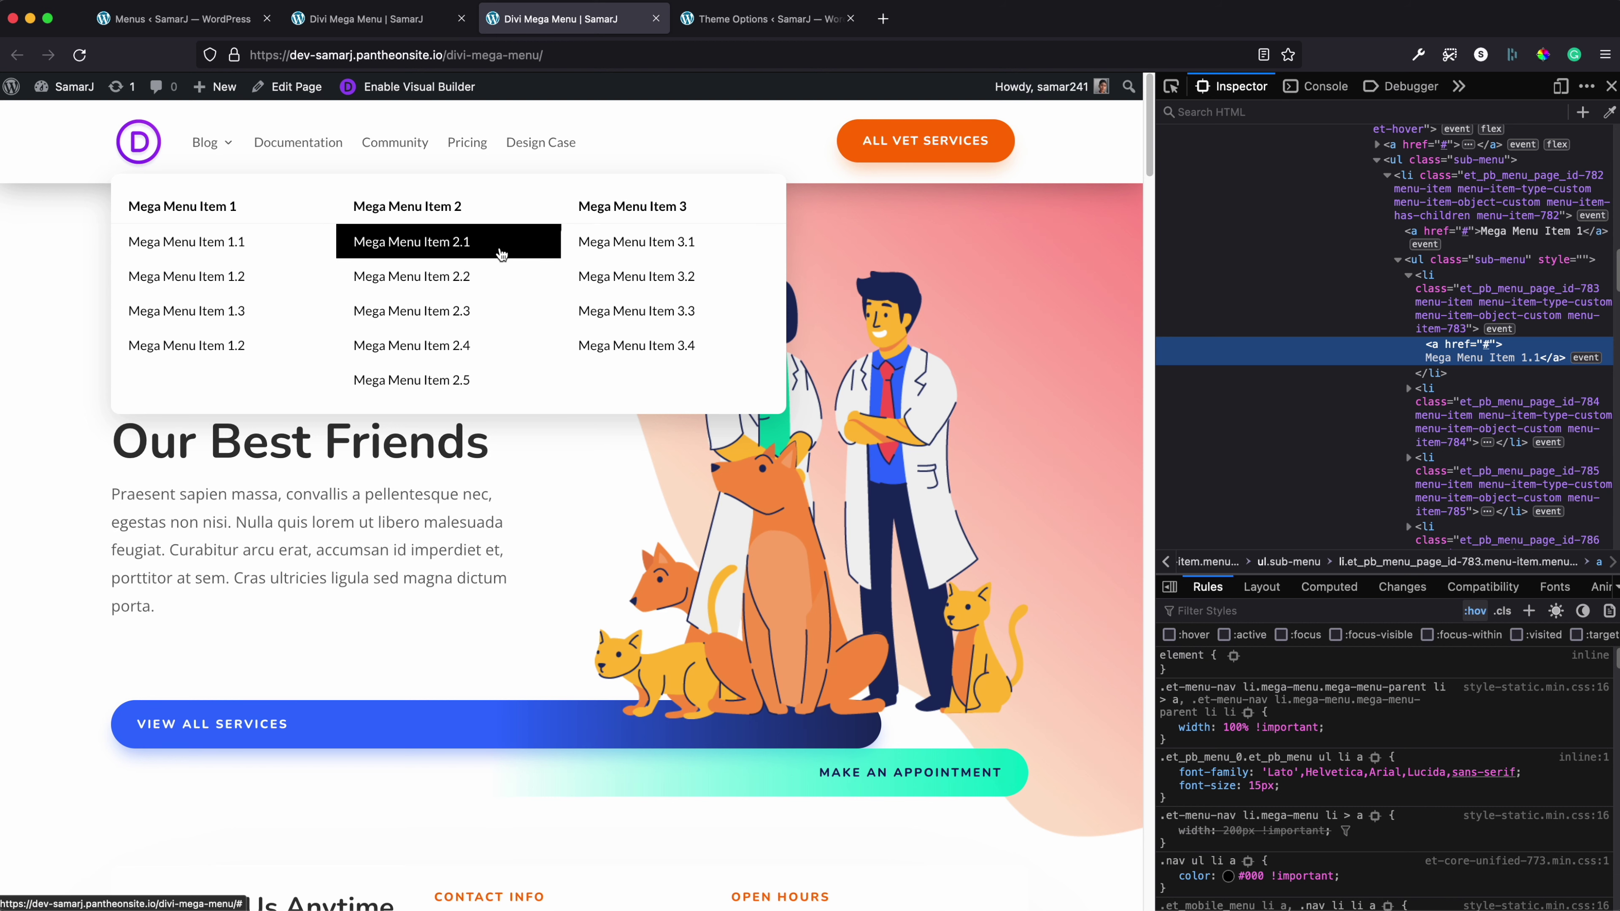
Add border-radius:5px to the ".nav ul li a:hover" rule in the Theme Options Custom CSS and save the changes
left_click(763, 19)
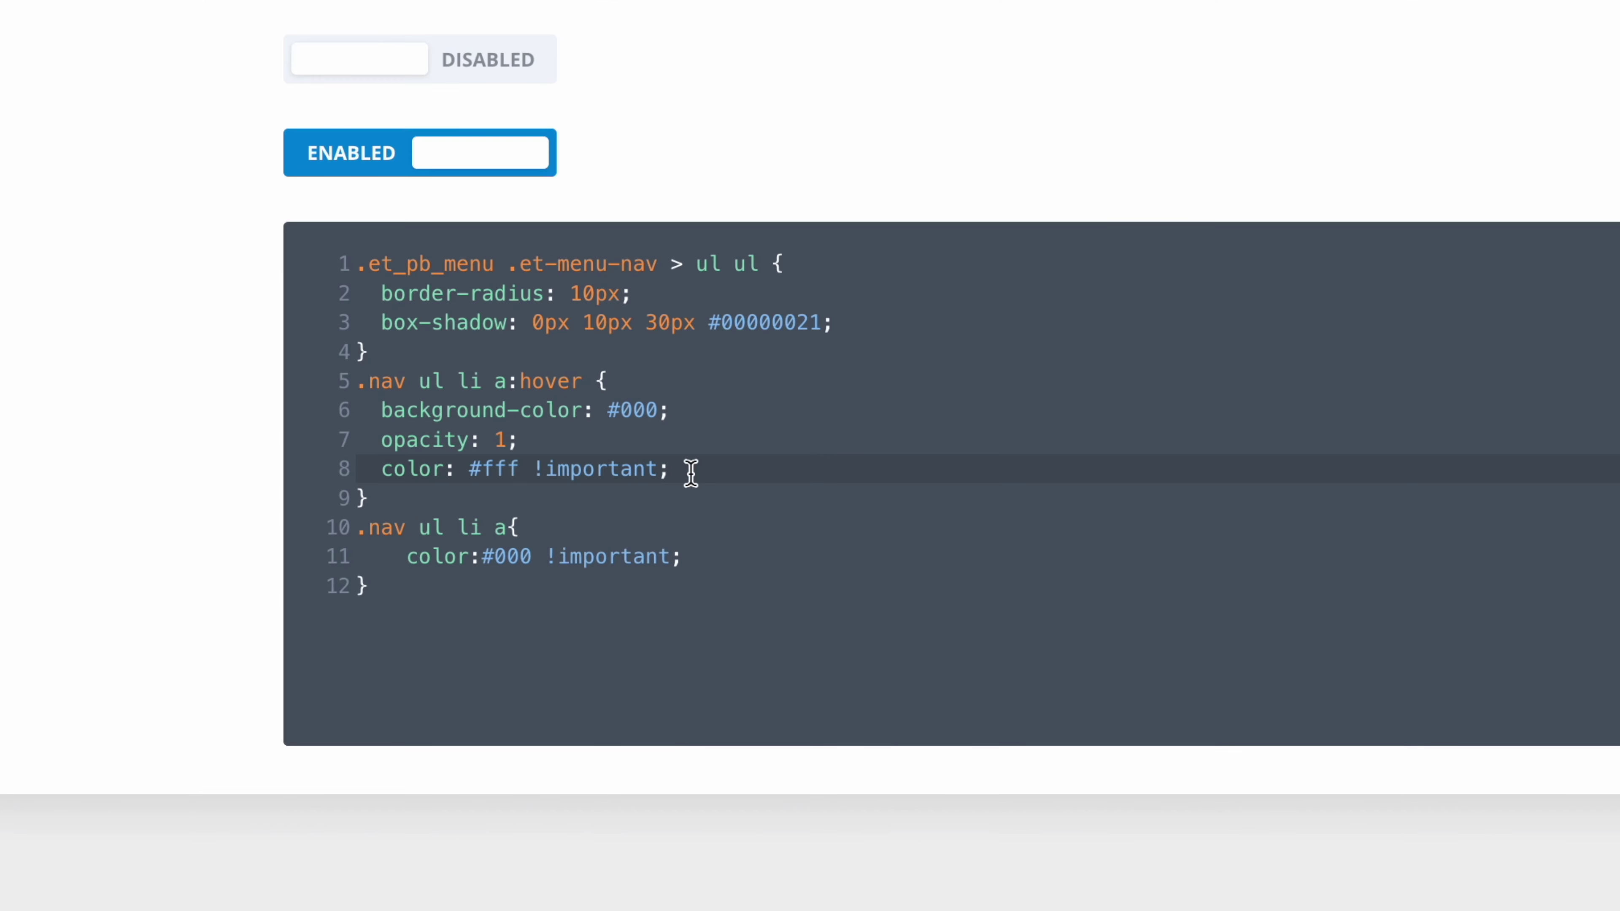
key("Return")
type("bord")
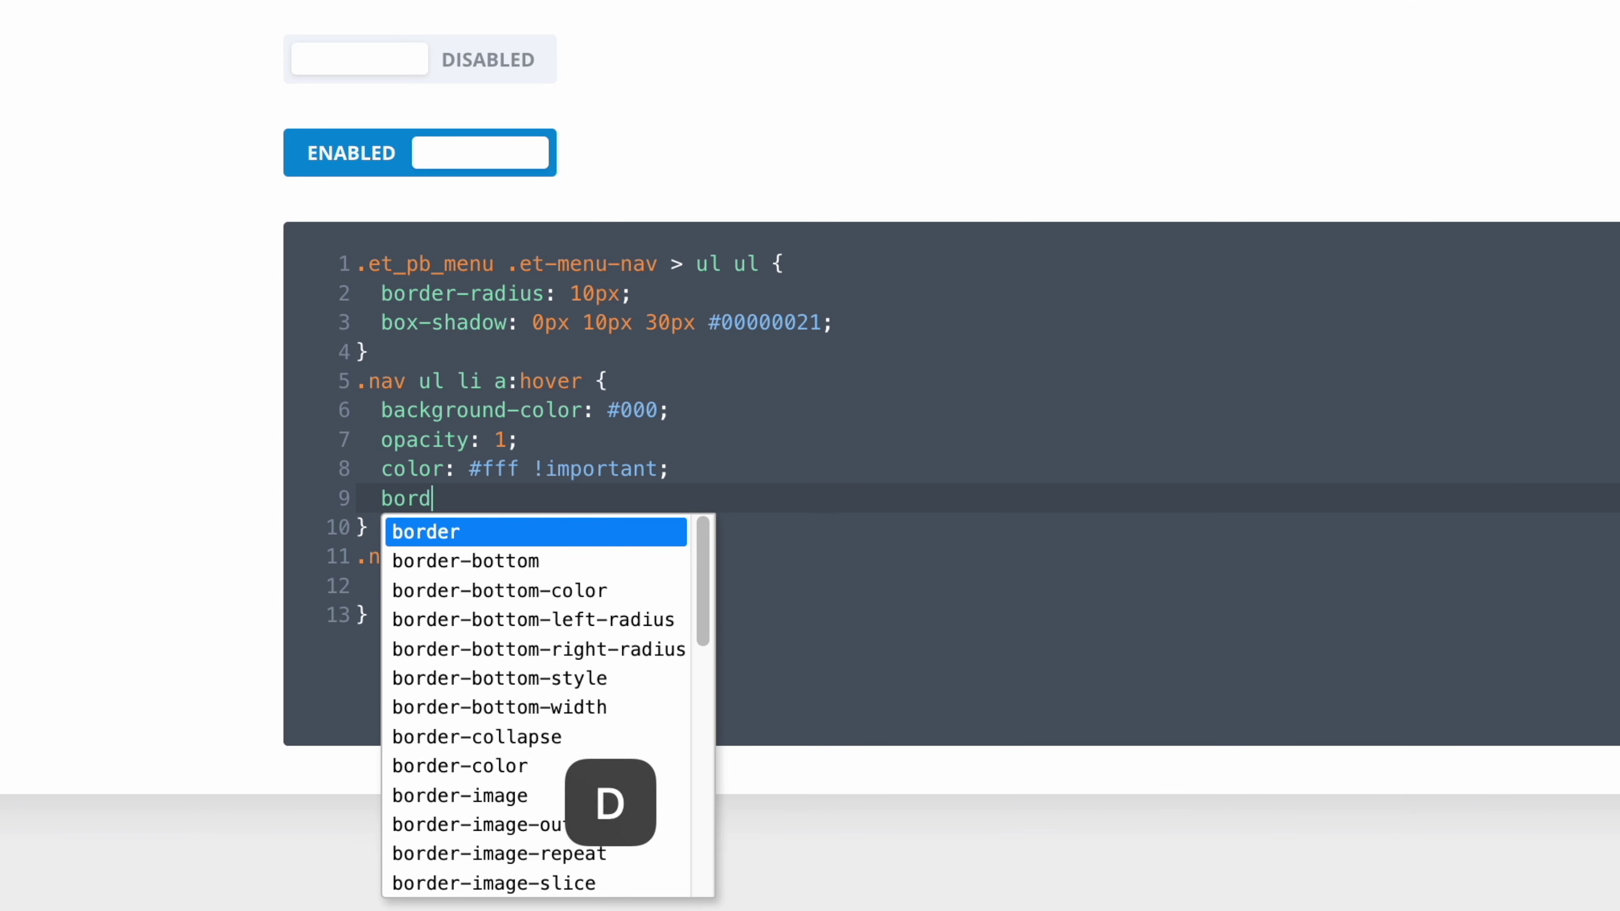
type("er-rad")
key("Return")
type(":")
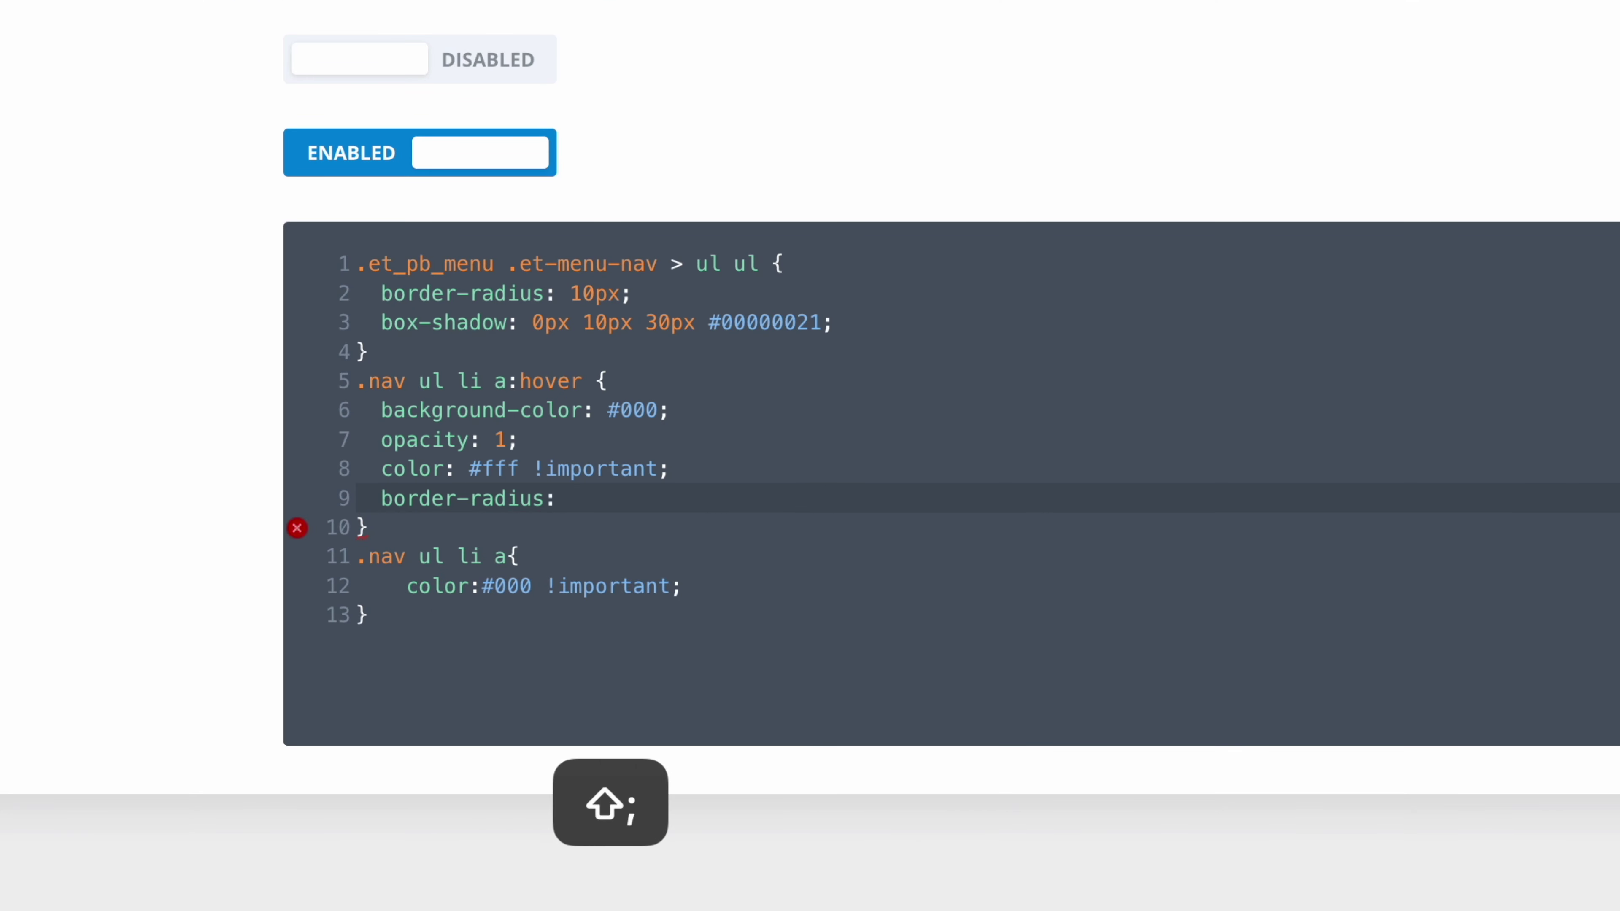
type("5px;")
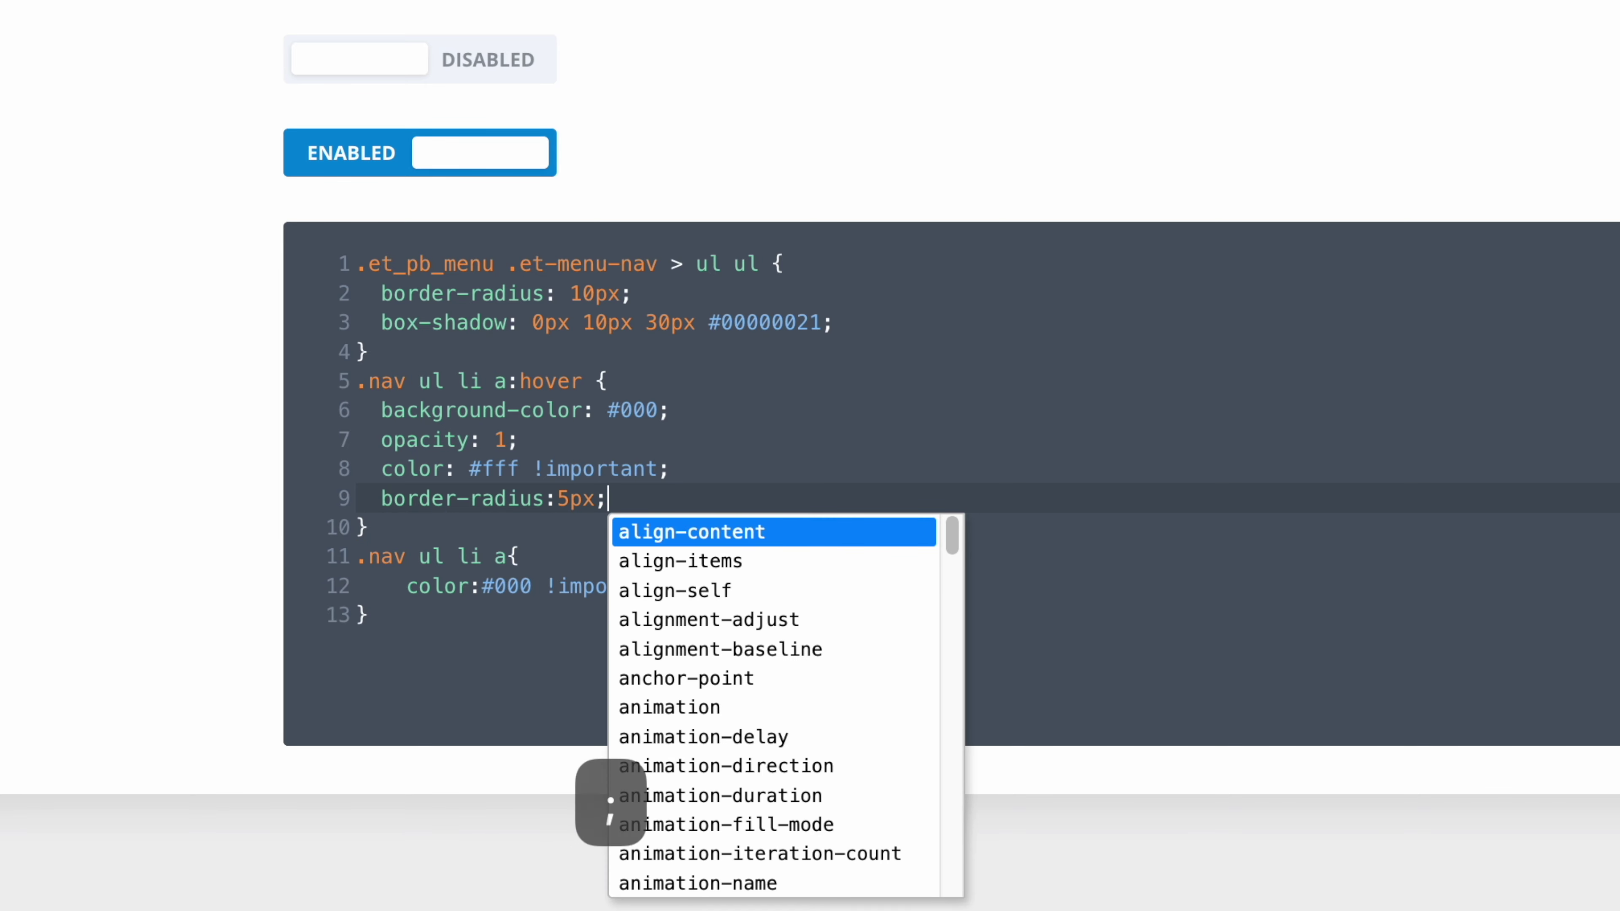
left_click(480, 439)
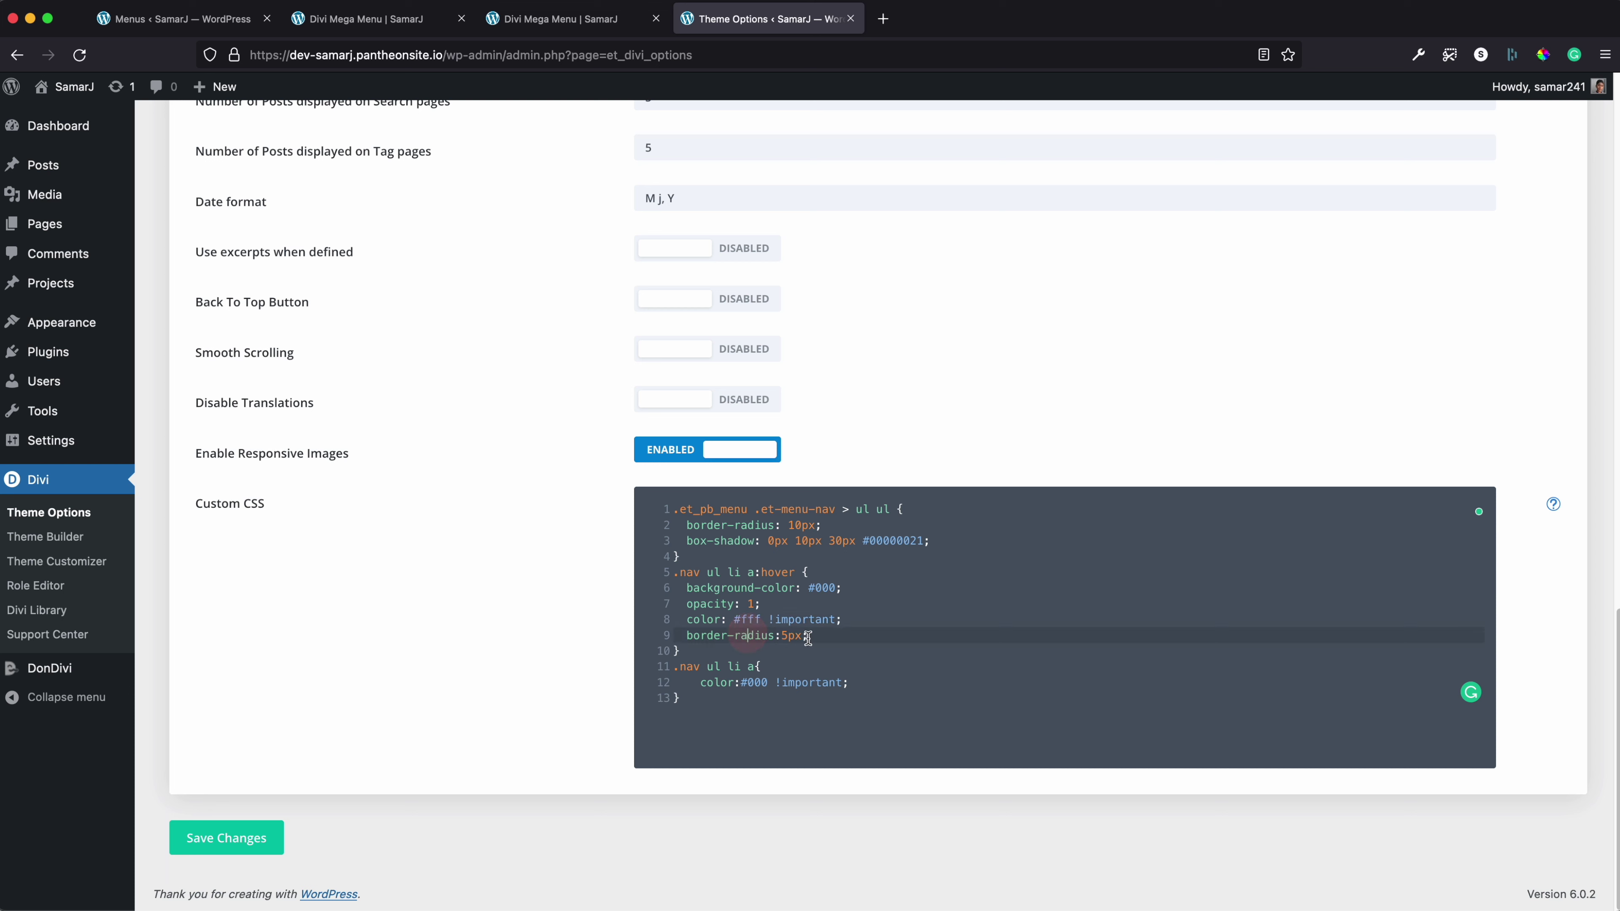
left_click(219, 837)
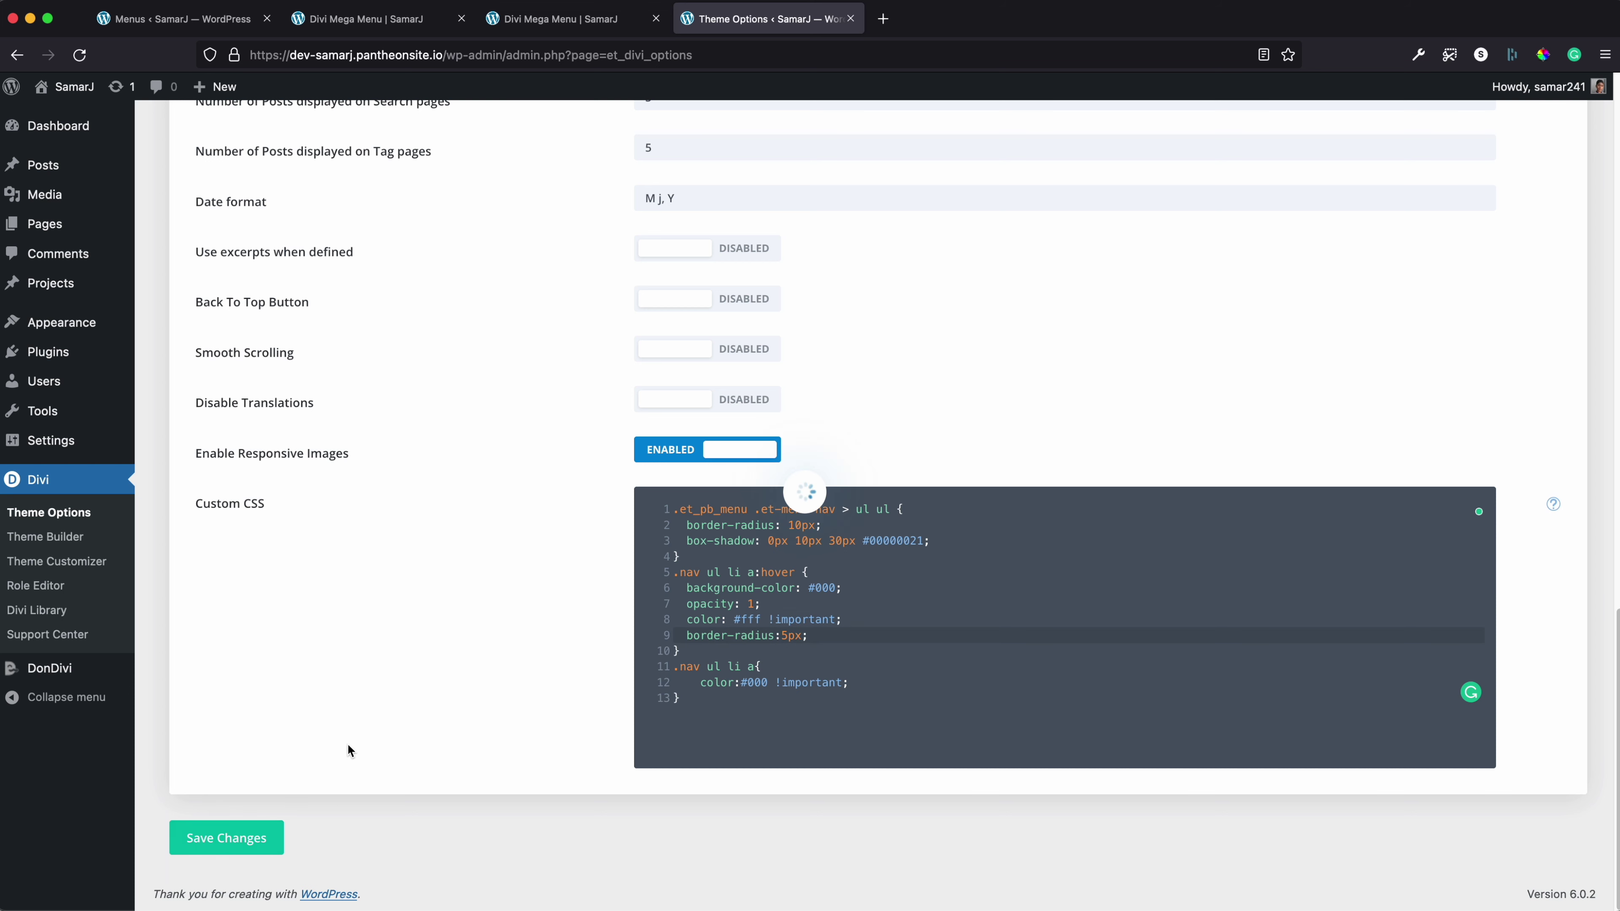
Refresh the live page and check the corner rounding of hovered links in the Blog mega menu
left_click(522, 32)
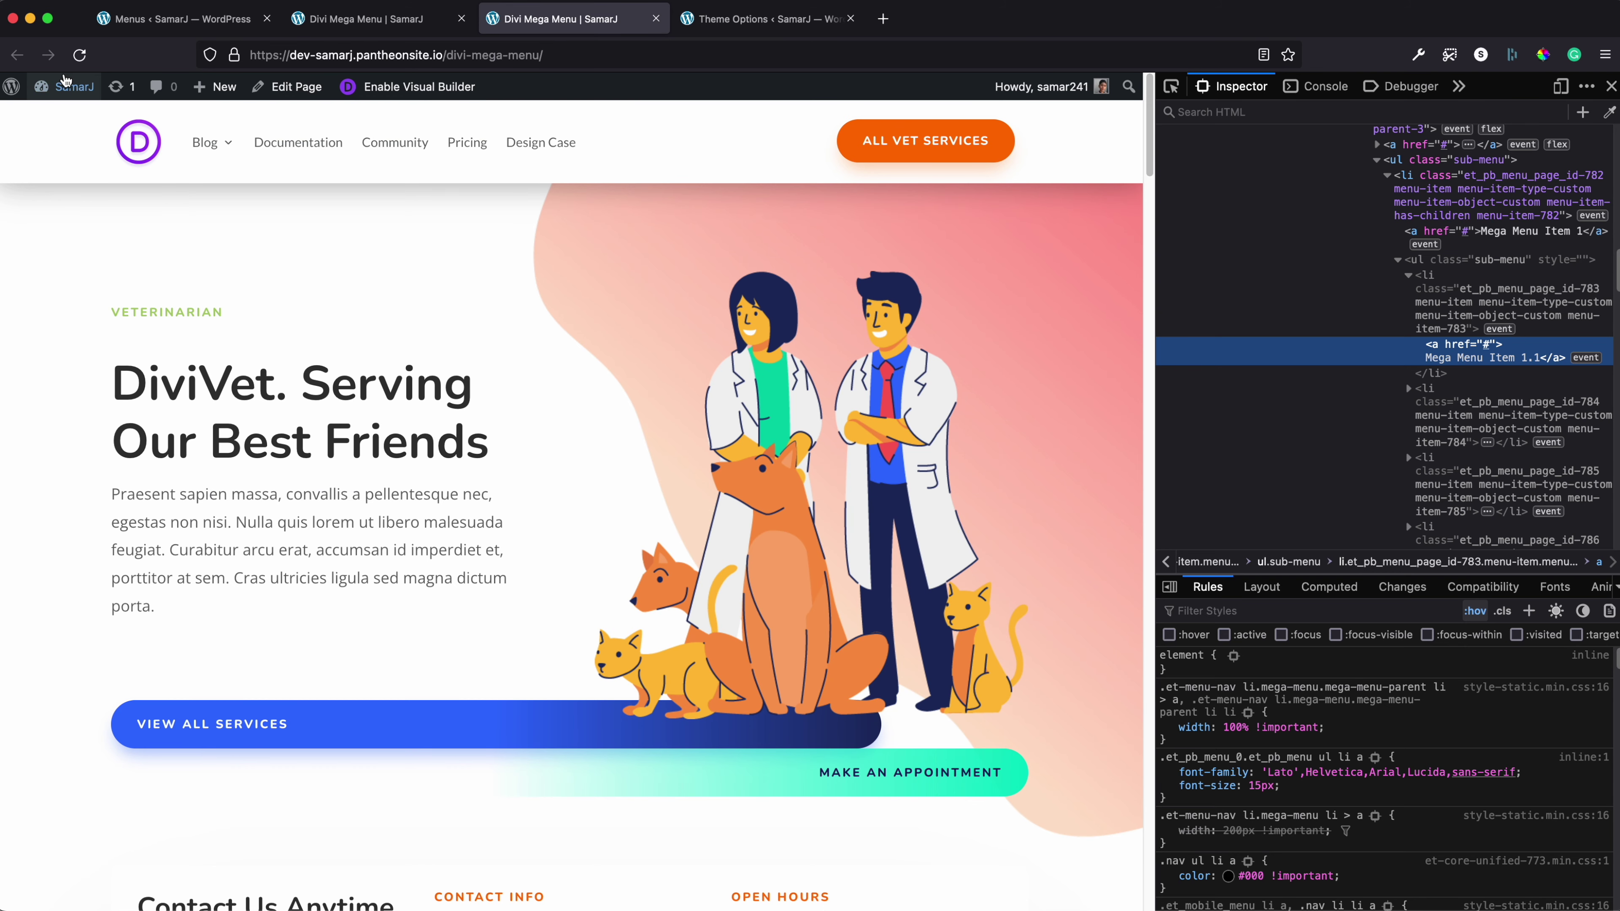
key("super+r")
mouse_move(682, 311)
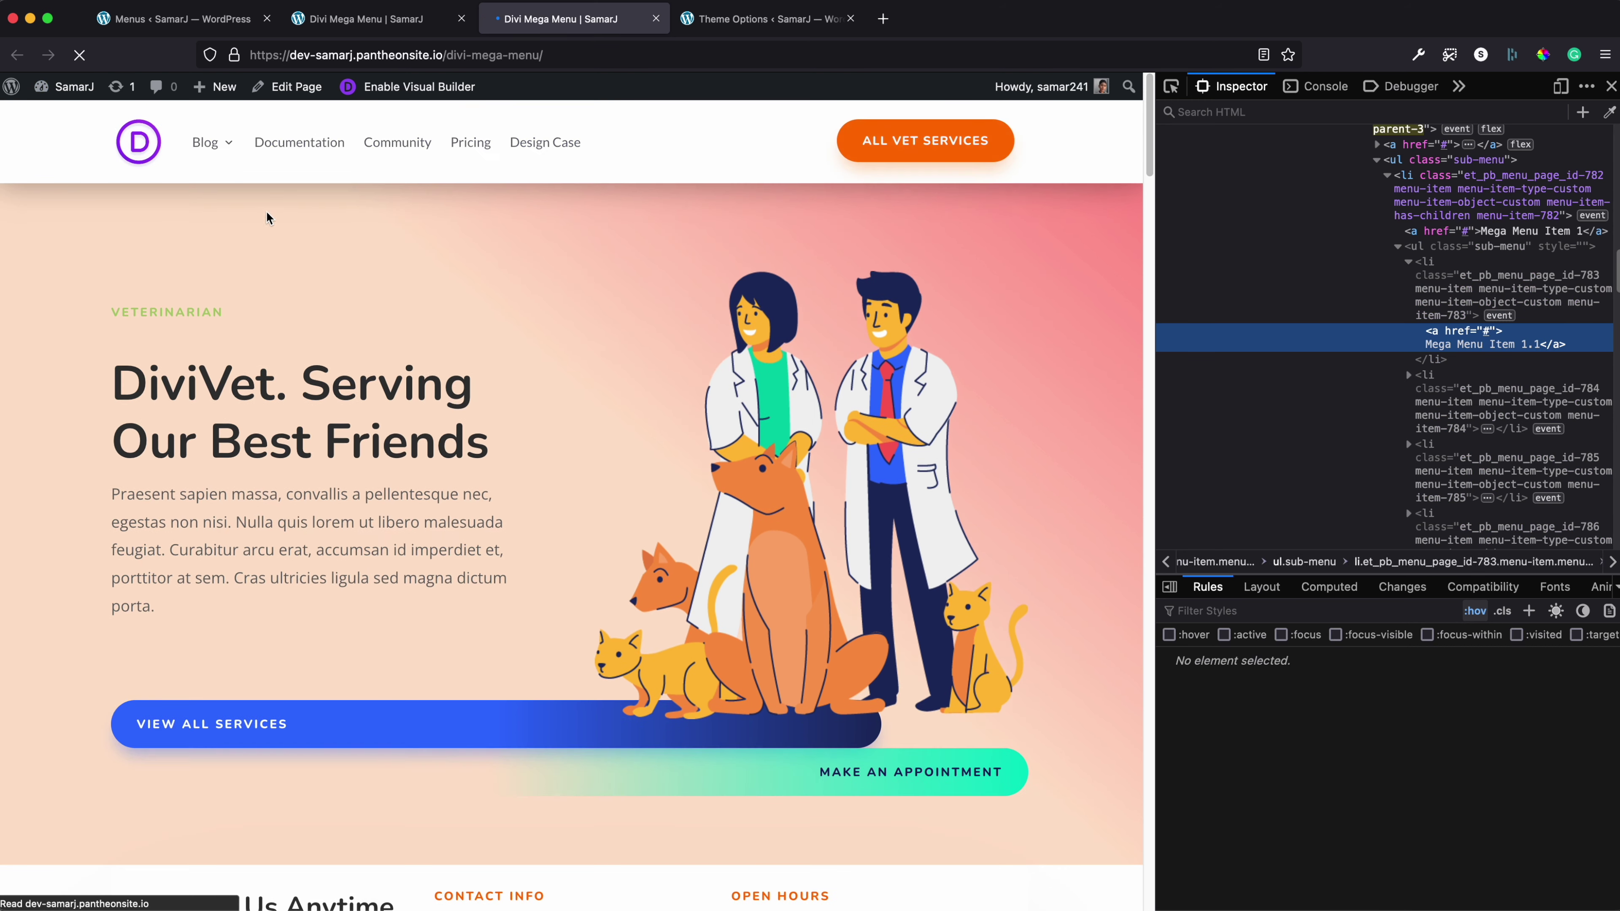
mouse_move(303, 263)
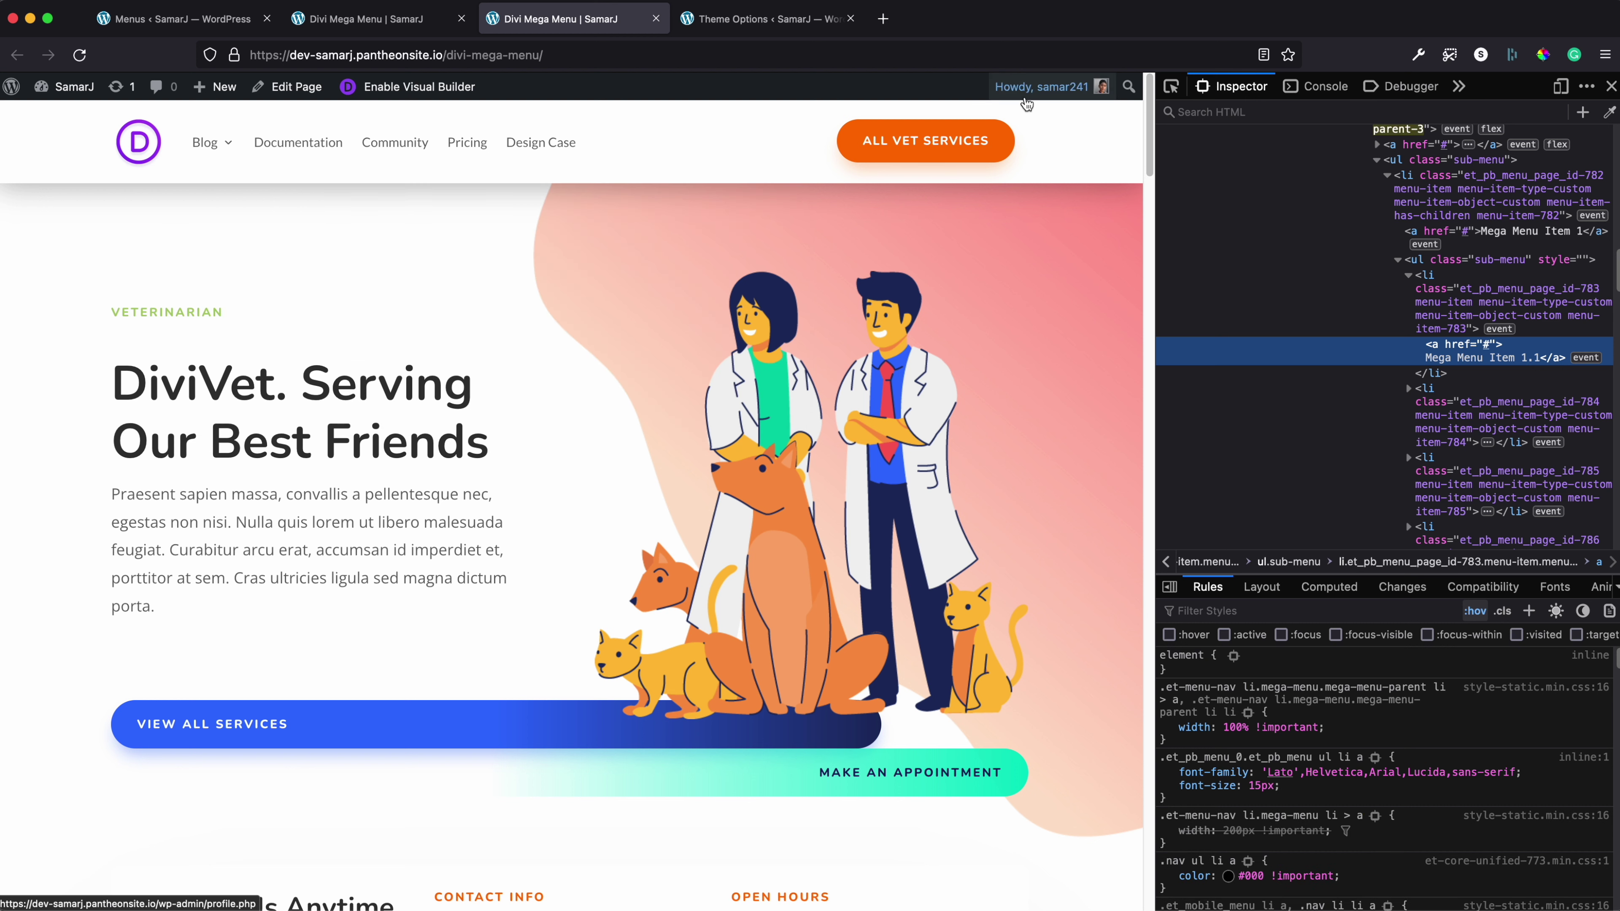
Inspect the Blog menu link and force its hover state so the mega menu stays open
left_click(1171, 86)
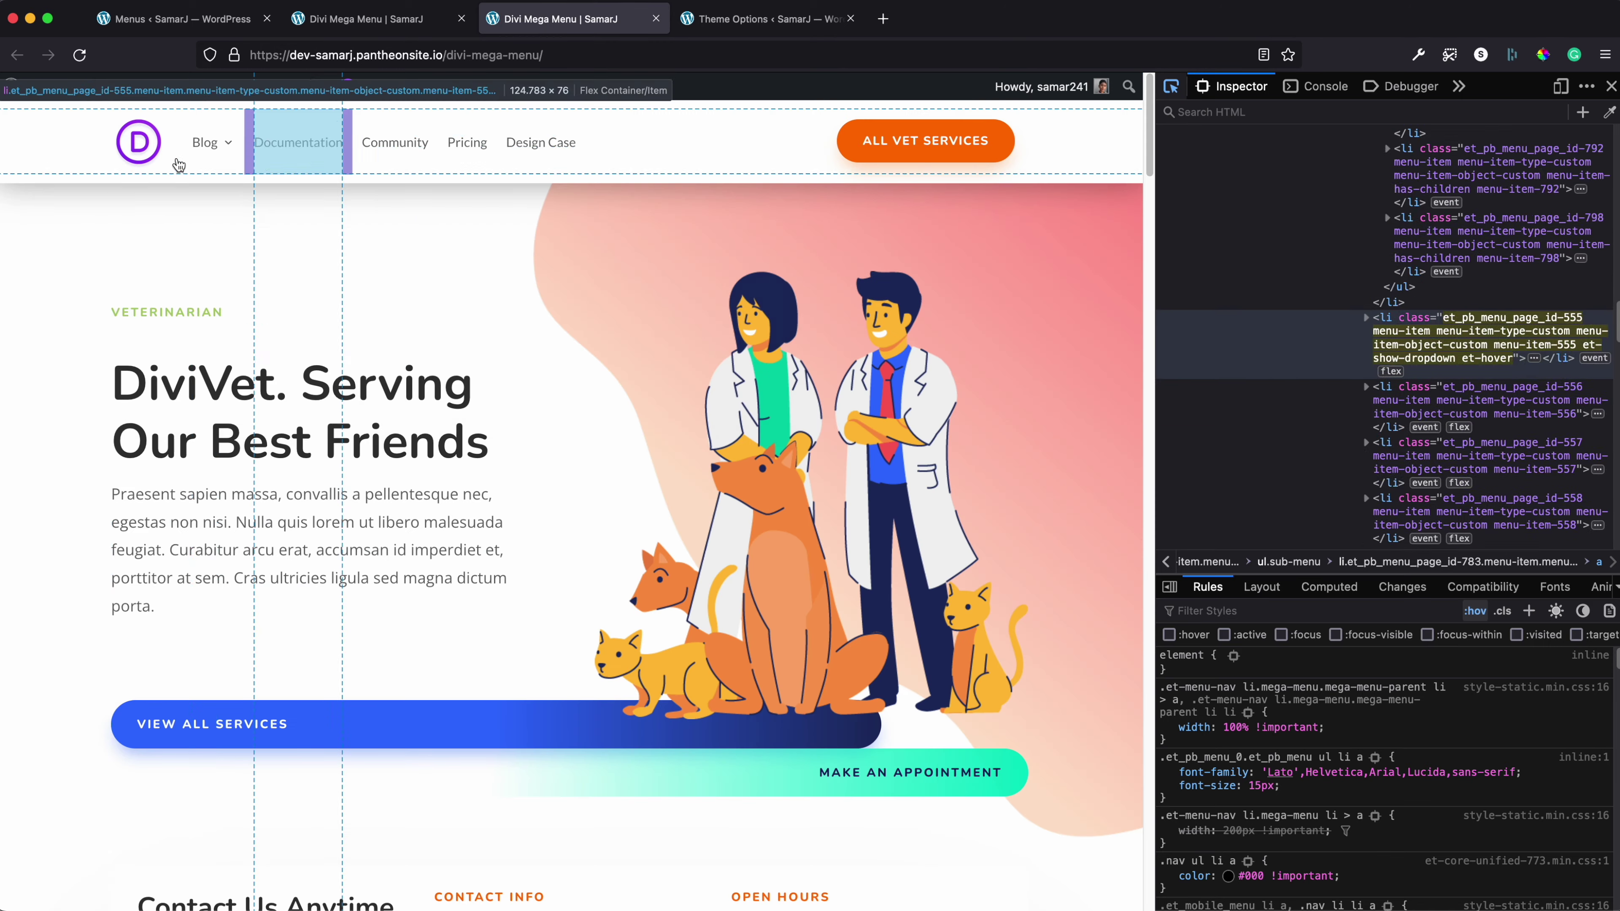
left_click(206, 142)
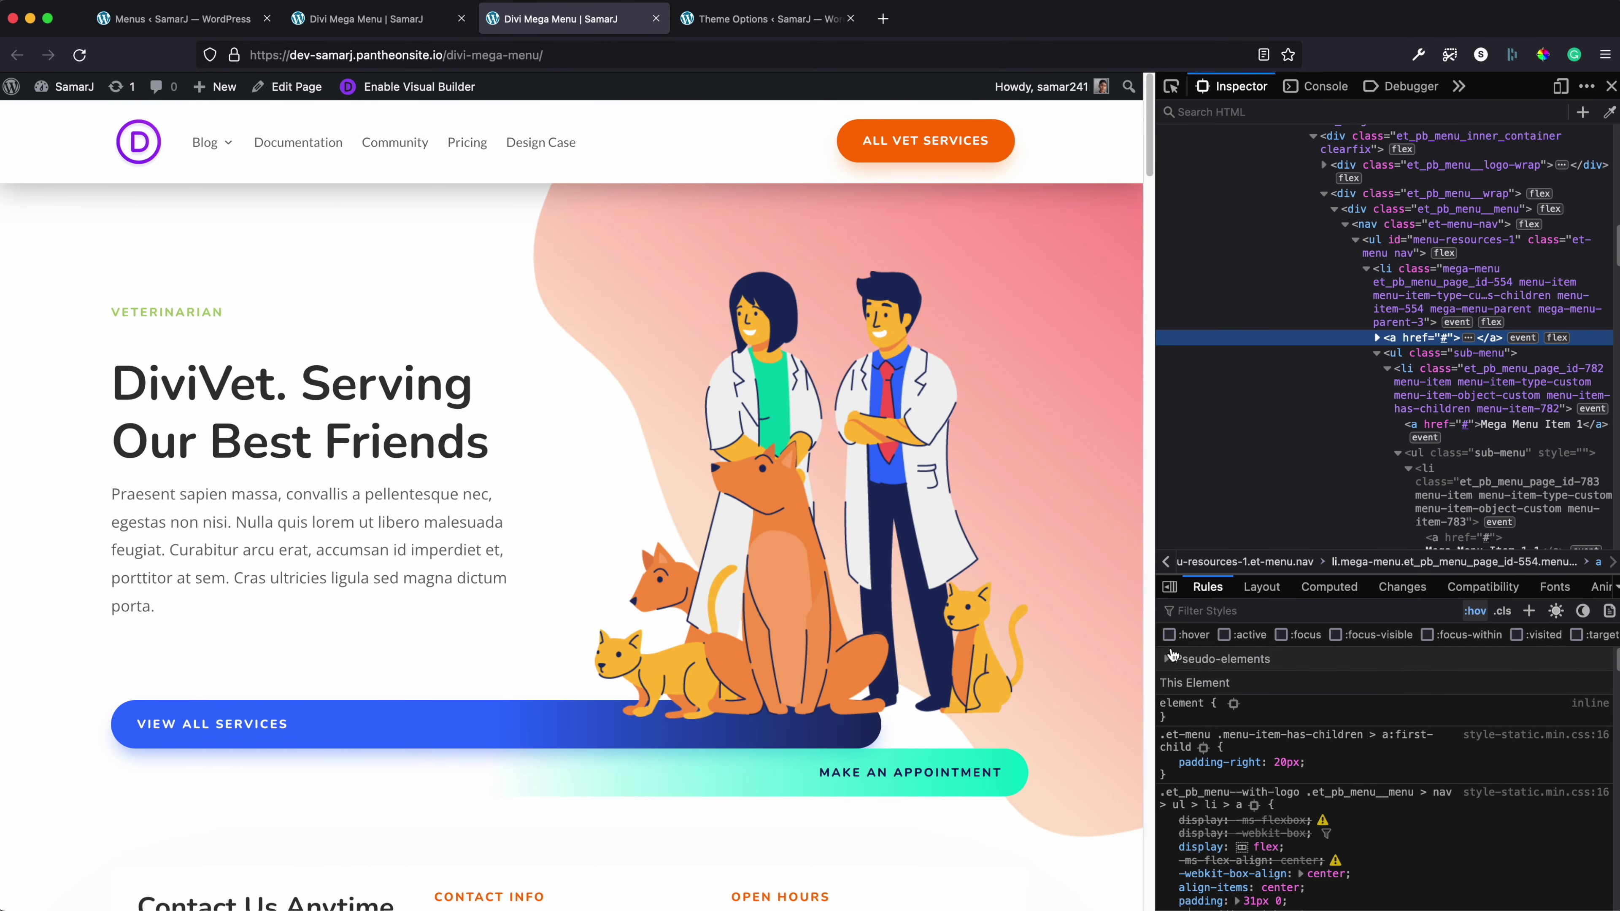
left_click(1170, 635)
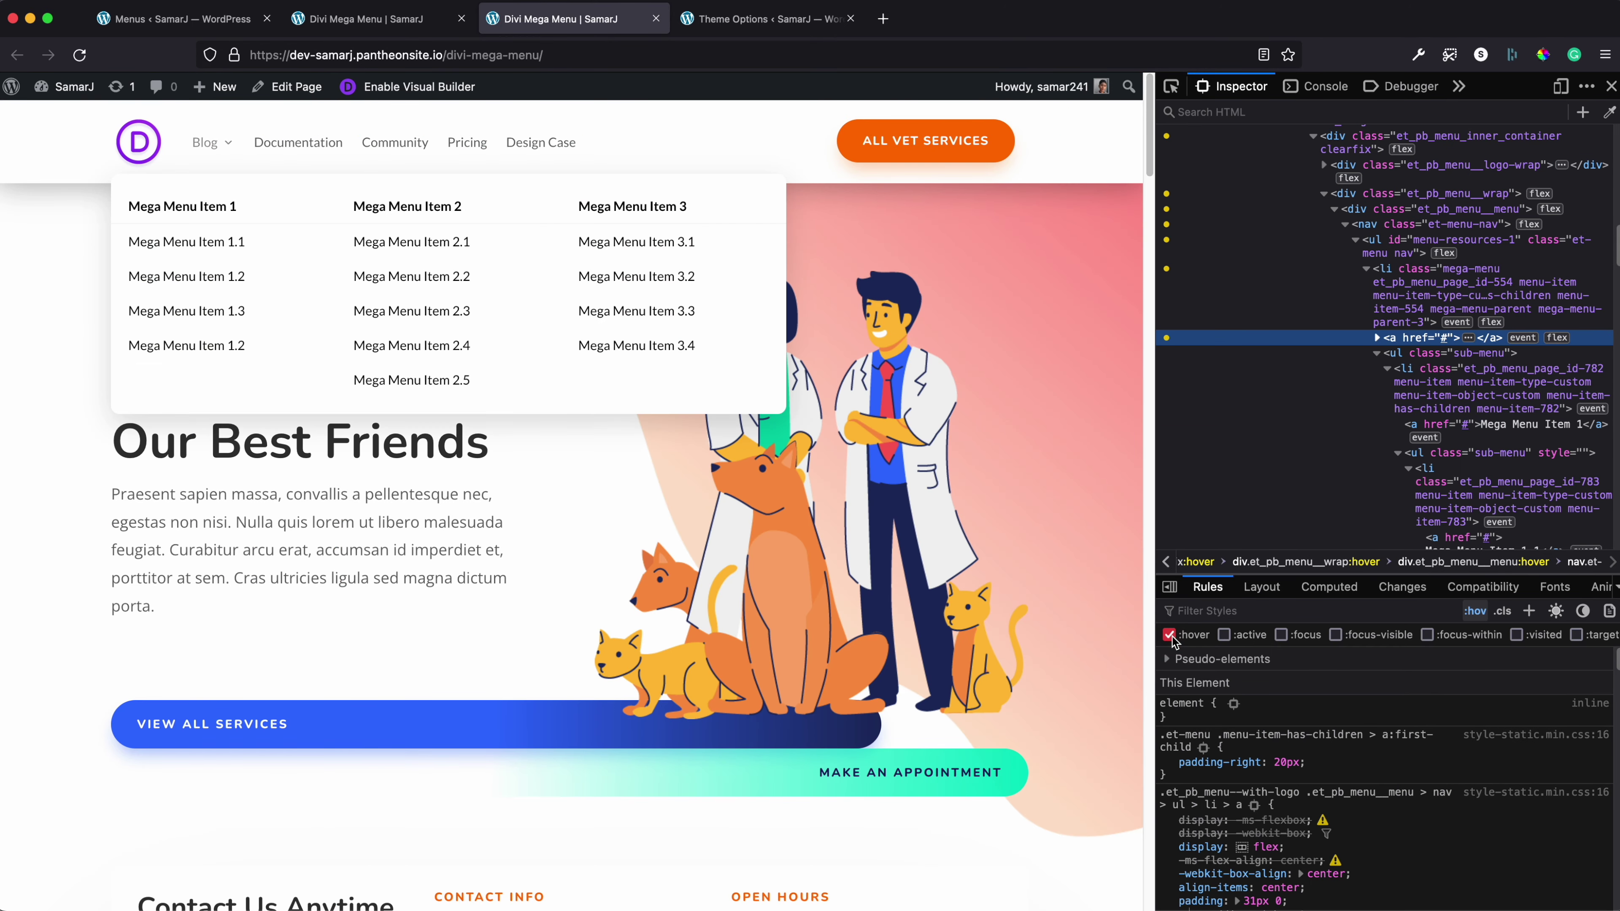
Inspect the Mega Menu Item 2 heading in its hover state and copy the ".et-menu-nav li.mega-menu > ul > li > a:first-child:hover" selector
left_click(1171, 86)
left_click(527, 220)
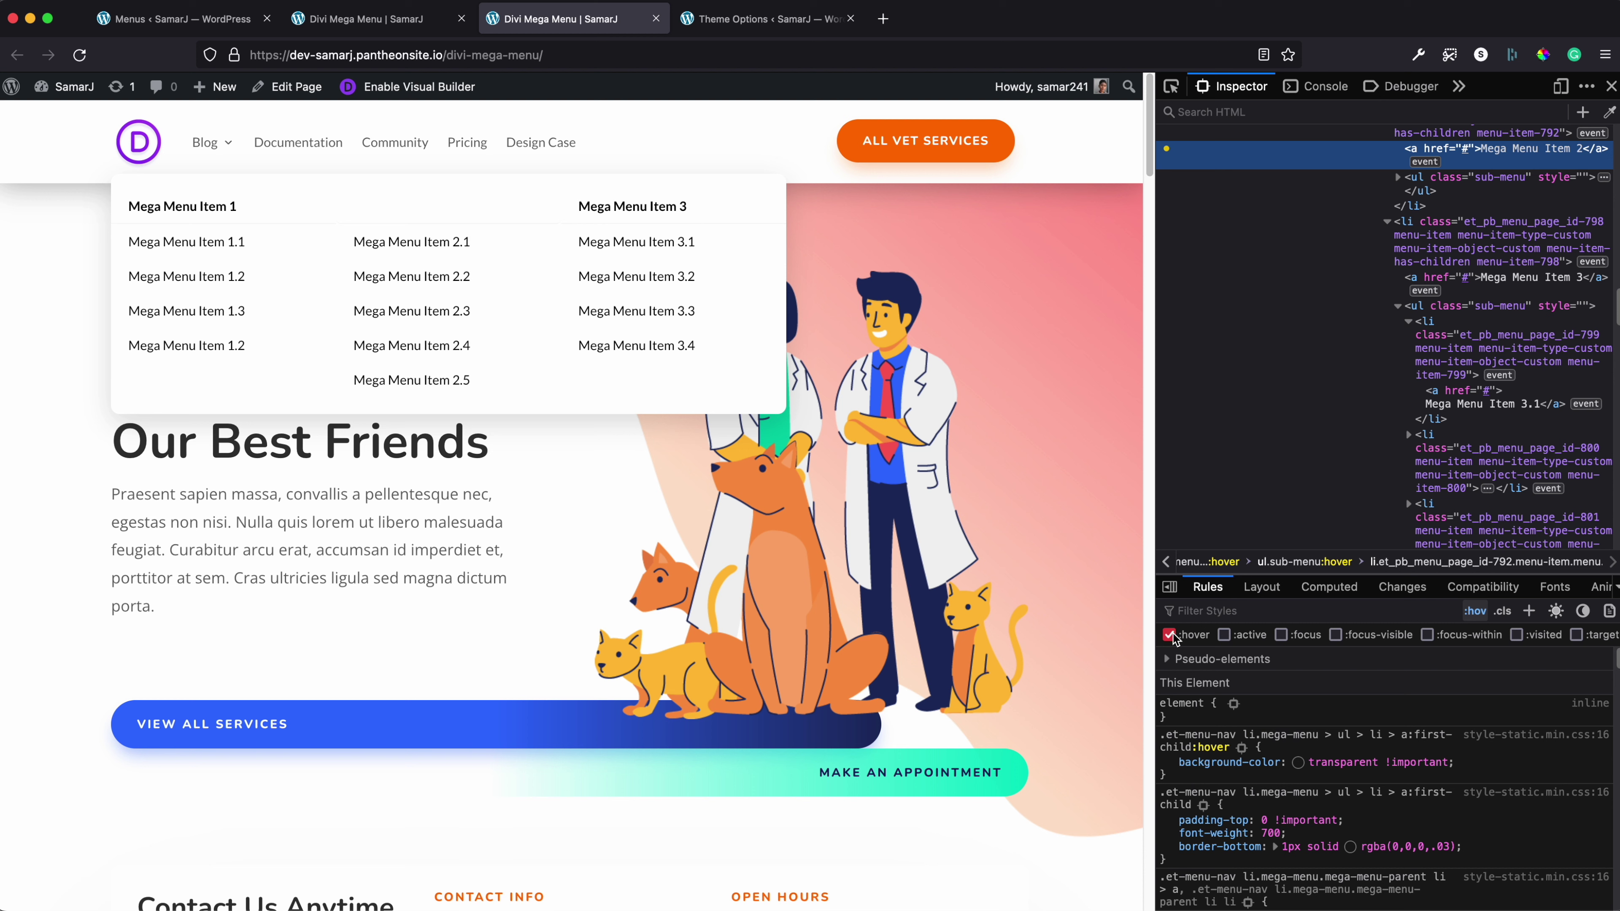
left_click(1242, 748)
left_click(1242, 748)
left_click(1208, 743)
key("super+c")
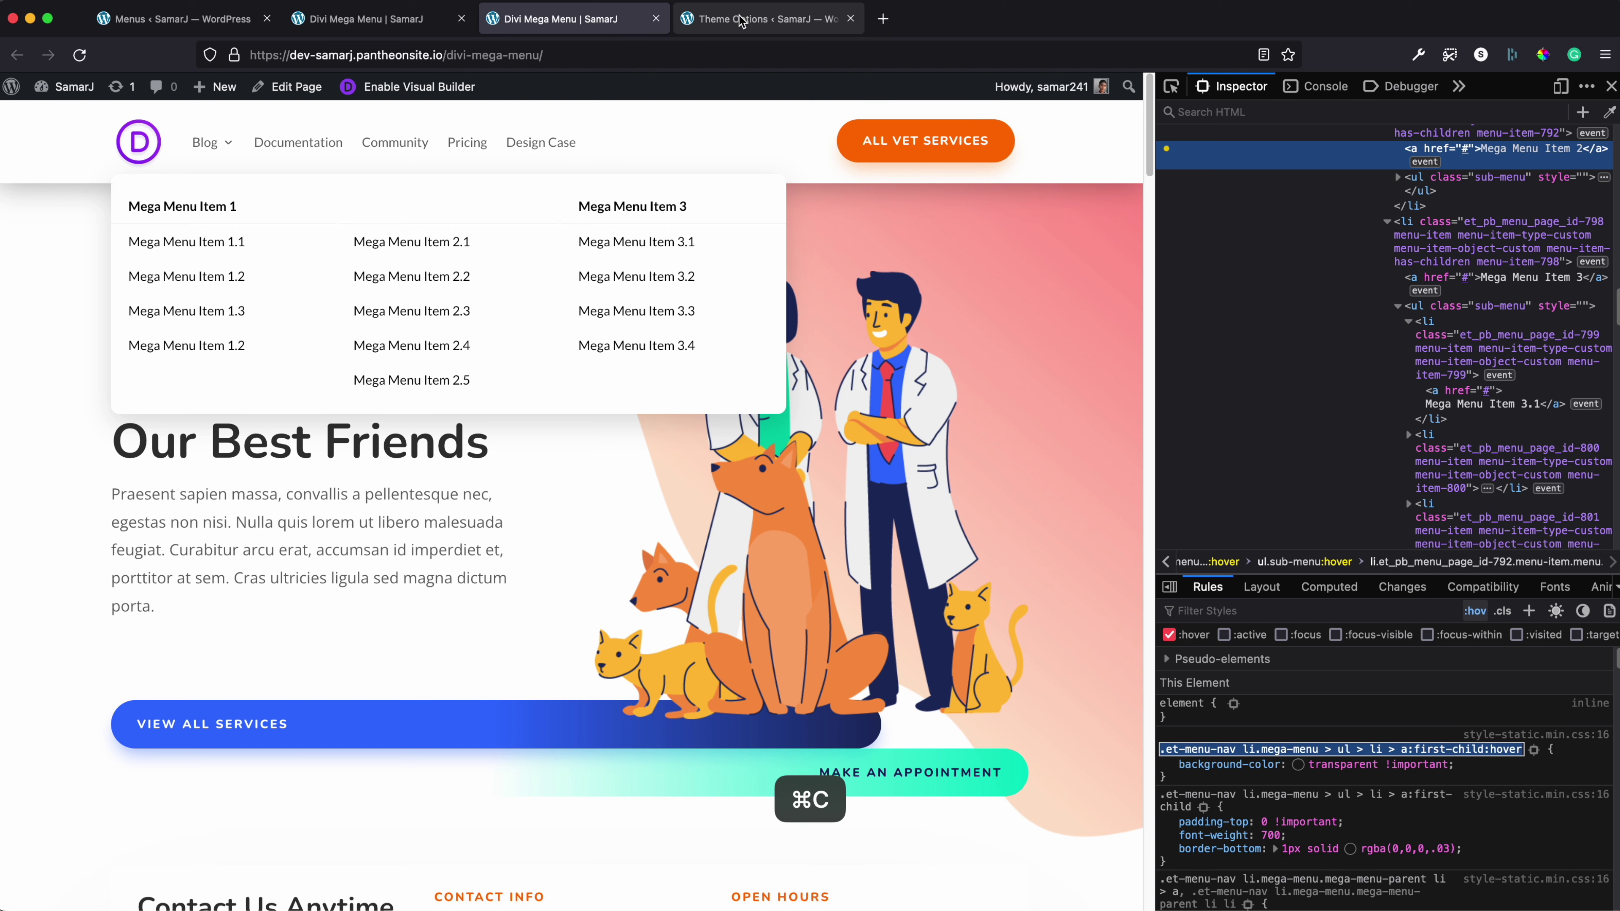
Start a new rule at the end of the Theme Options Custom CSS with the copied ".et-menu-nav li.mega-menu > ul > li > a:first-child:hover" selector
left_click(765, 18)
left_click(712, 741)
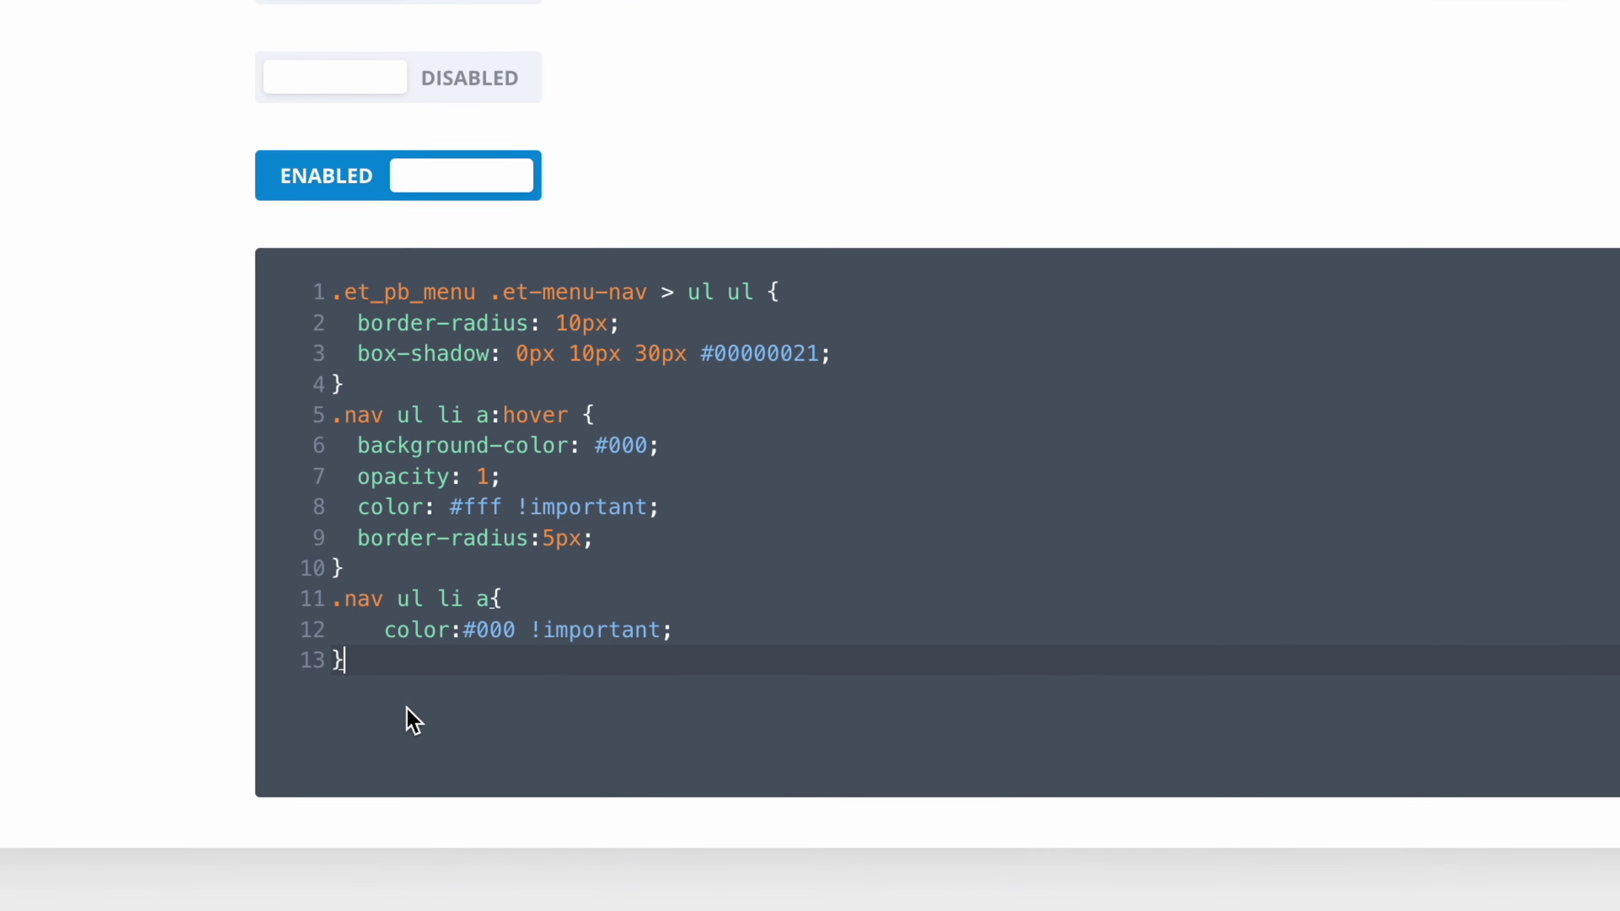
key("Return")
key("super+v")
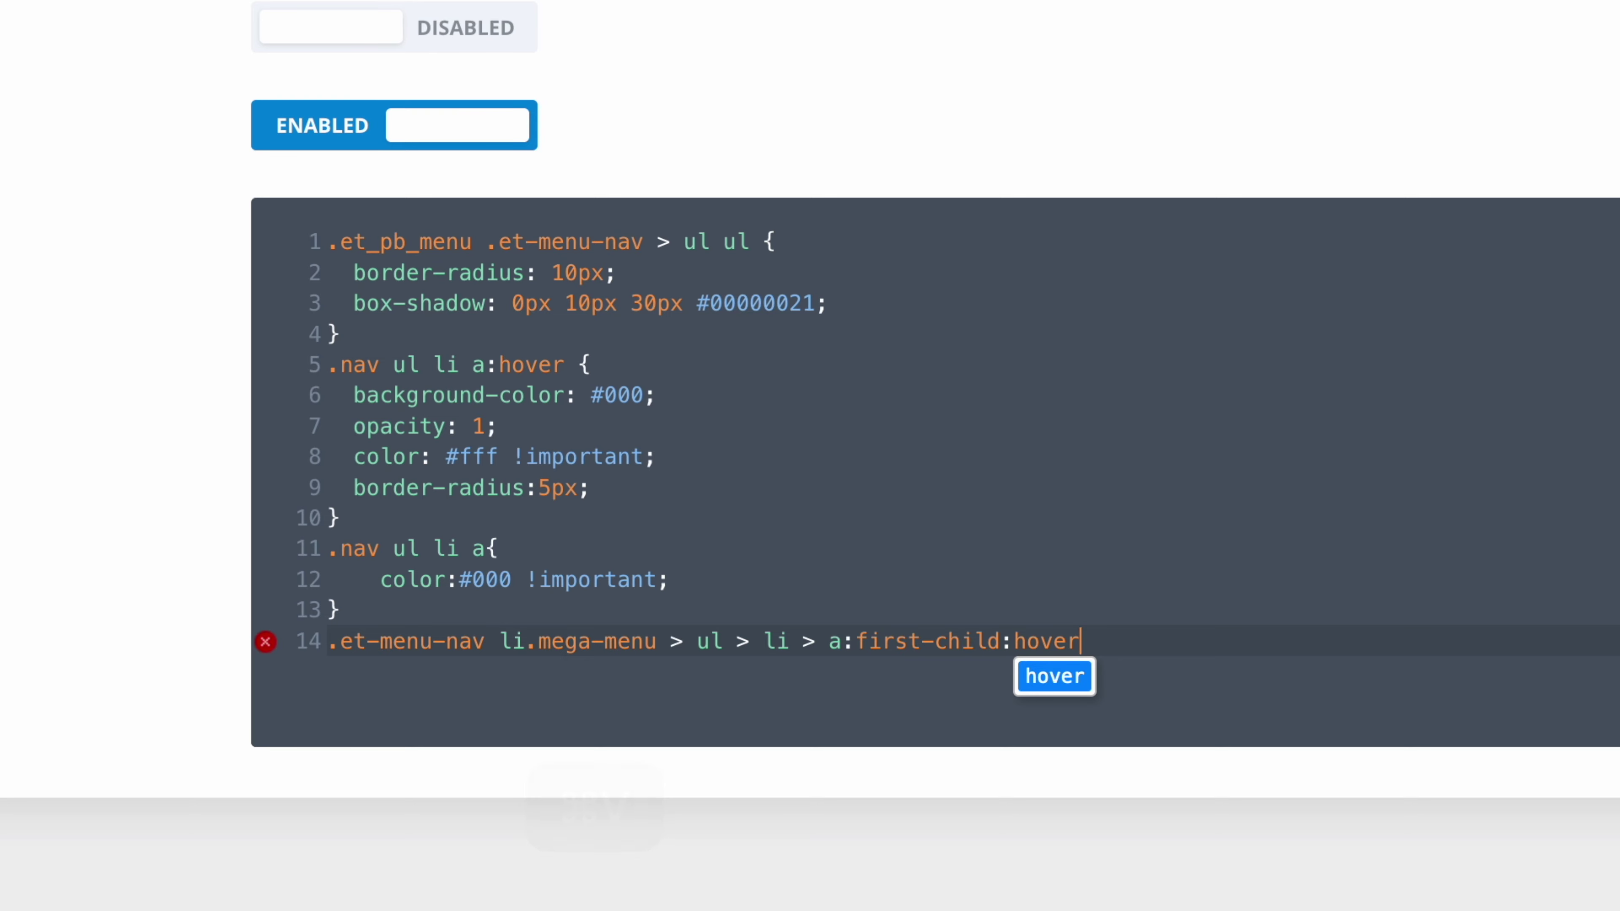
type("{")
key("Return")
Add color:#000 !important; to the new first-child hover rule and save the theme options
type("color:")
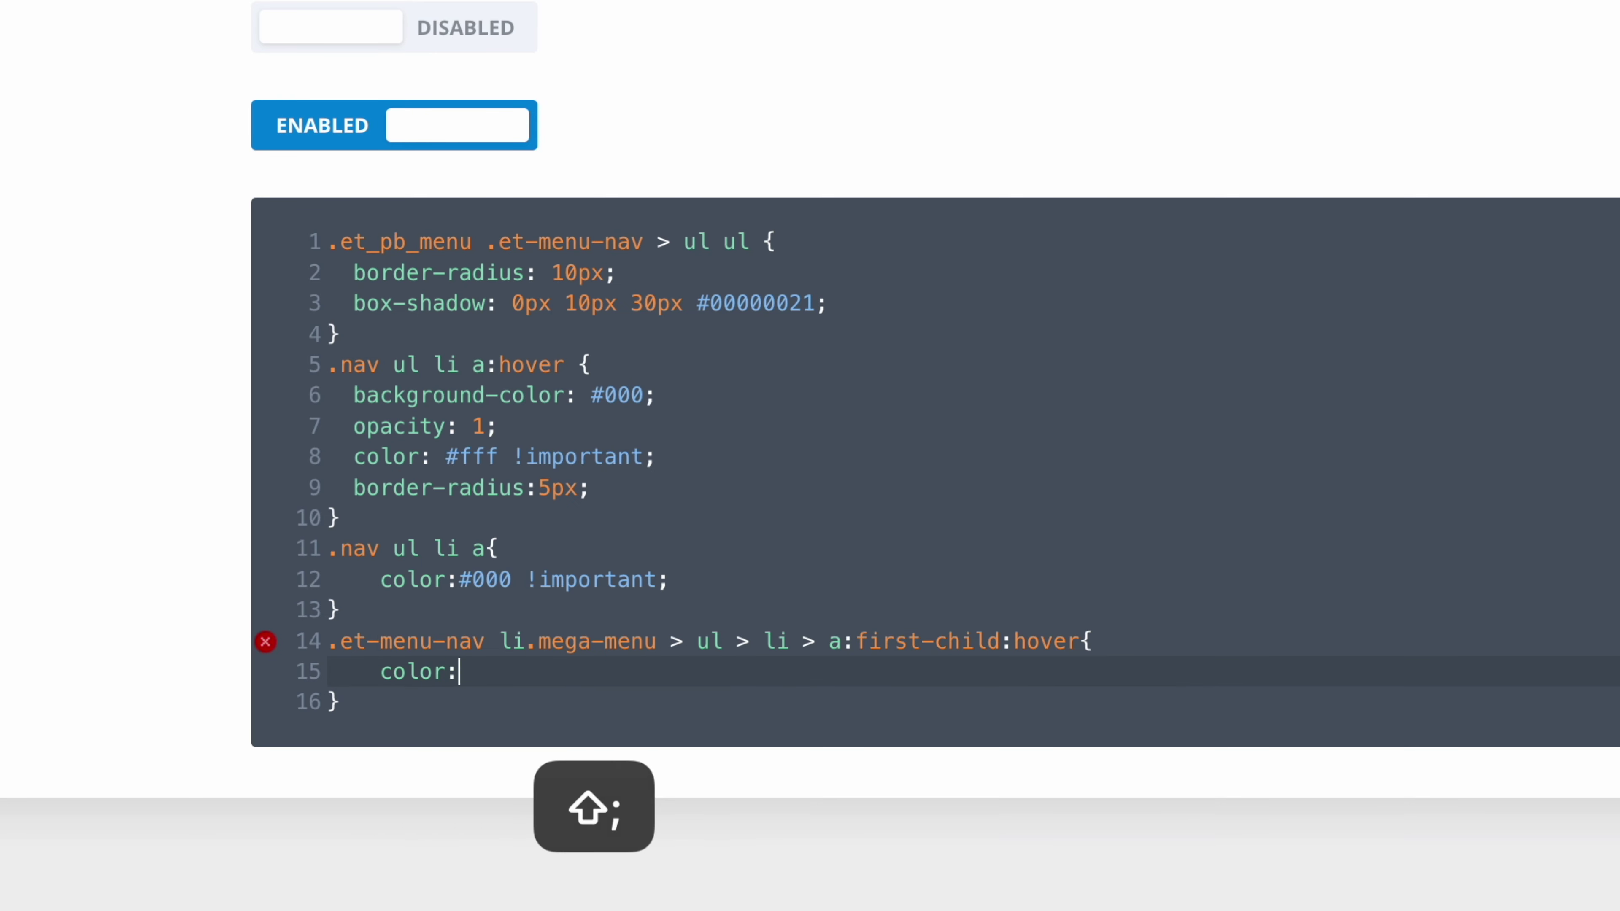
type("#000")
key("BackSpace")
key("BackSpace")
key("BackSpace")
key("BackSpace")
type("#000 ")
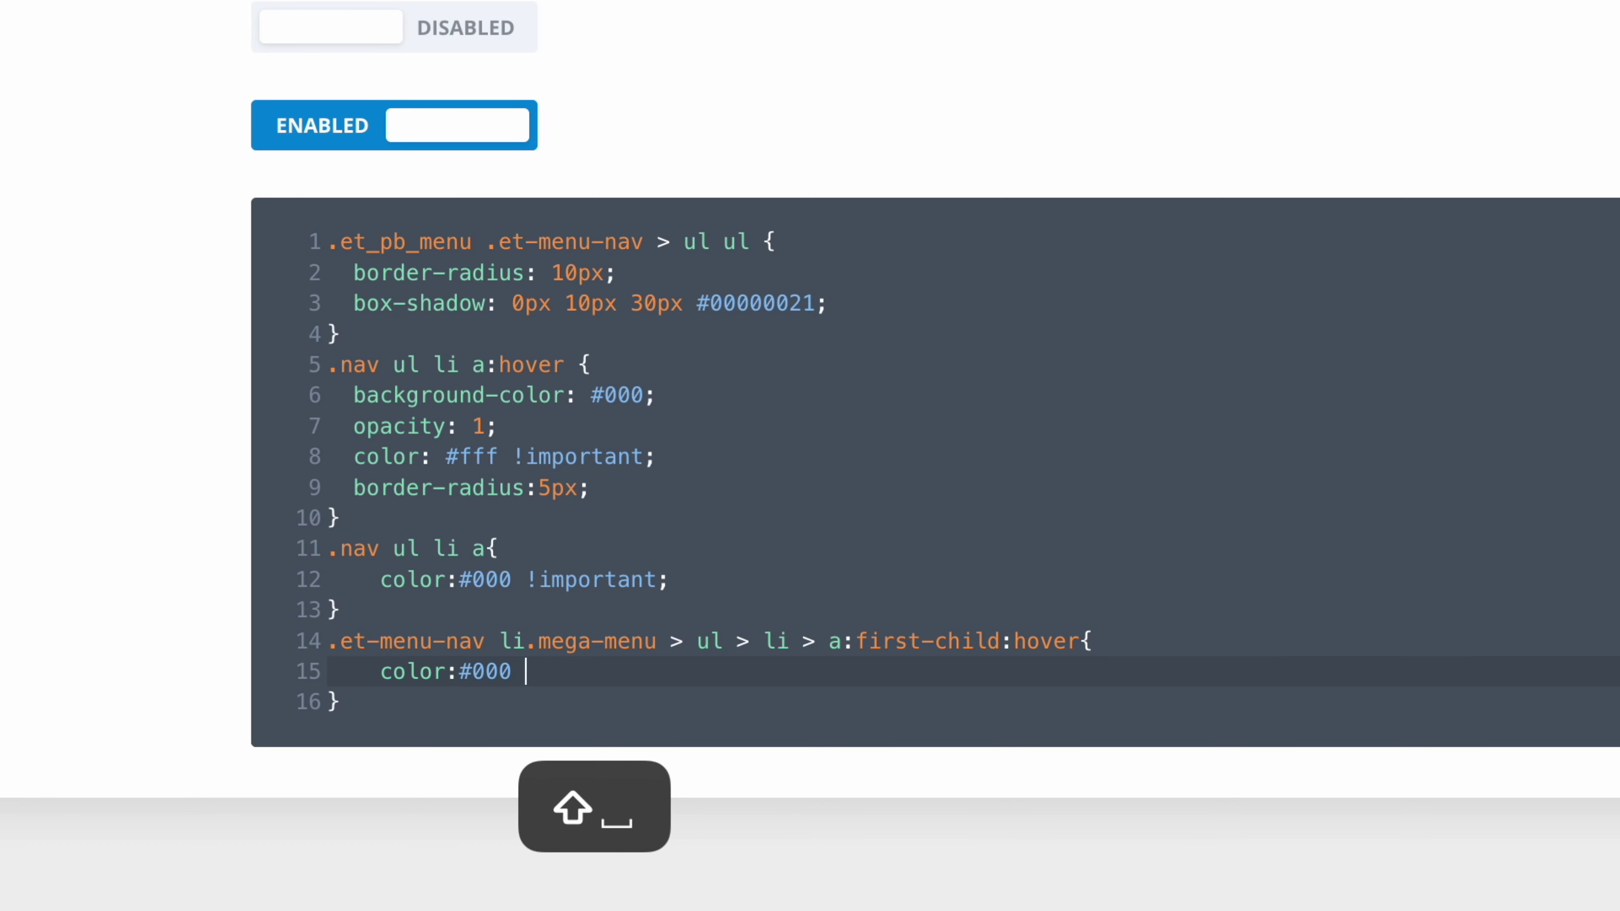
type("!important;")
key("BackSpace")
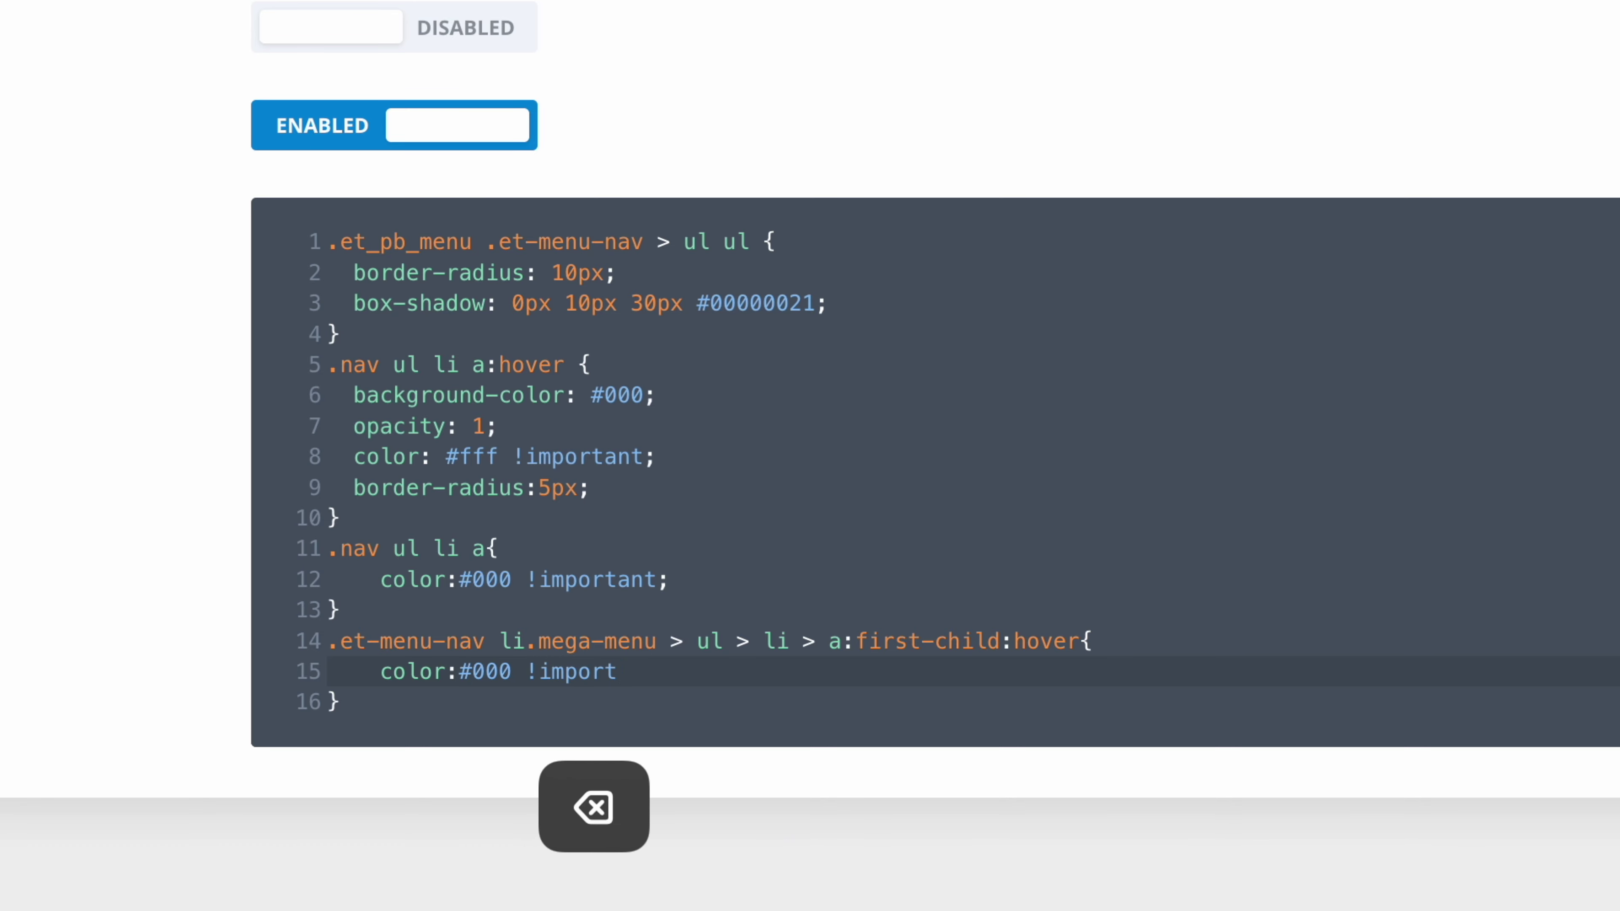
type("an")
key("Return")
type(";")
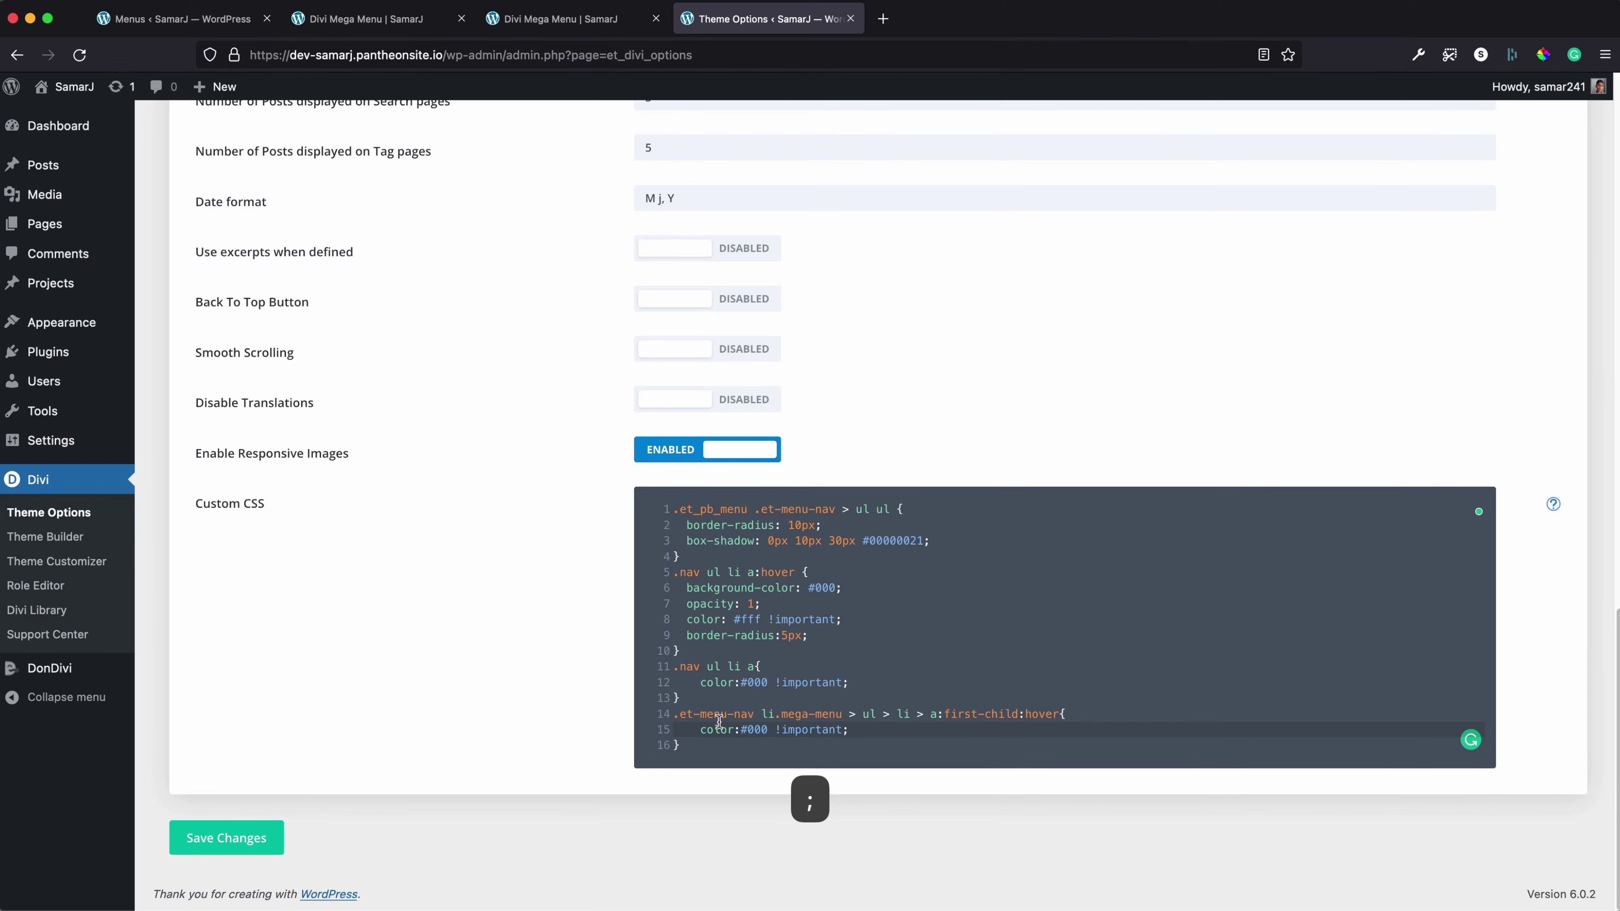
left_click(262, 839)
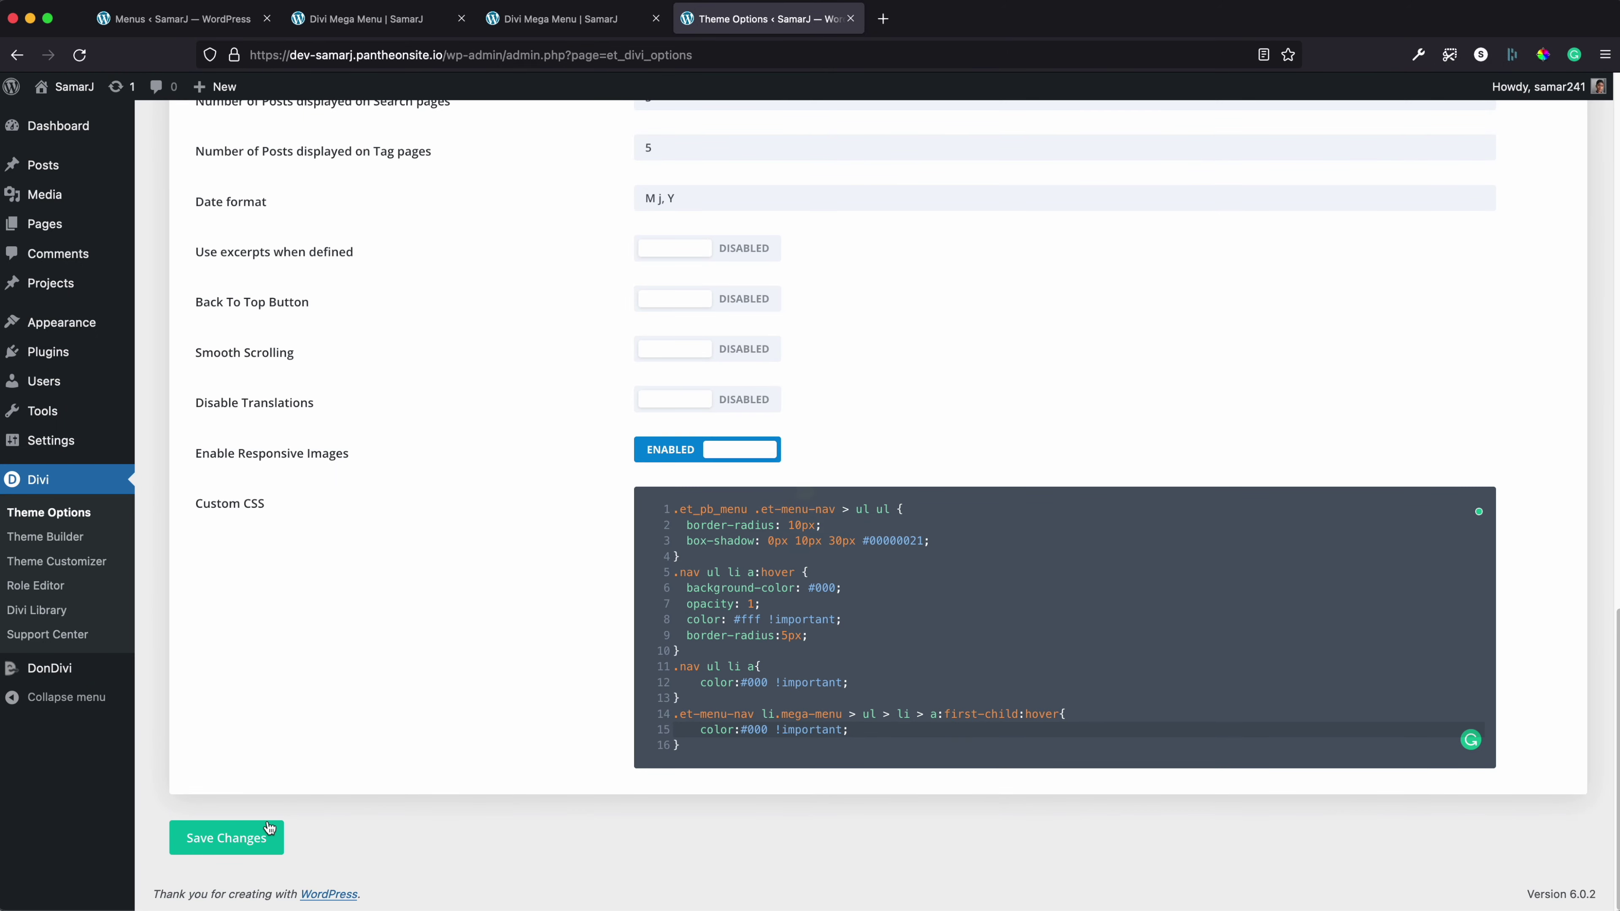
Reload the live Divi Mega Menu page and check the column headings' hover colour in the Blog mega menu
left_click(526, 21)
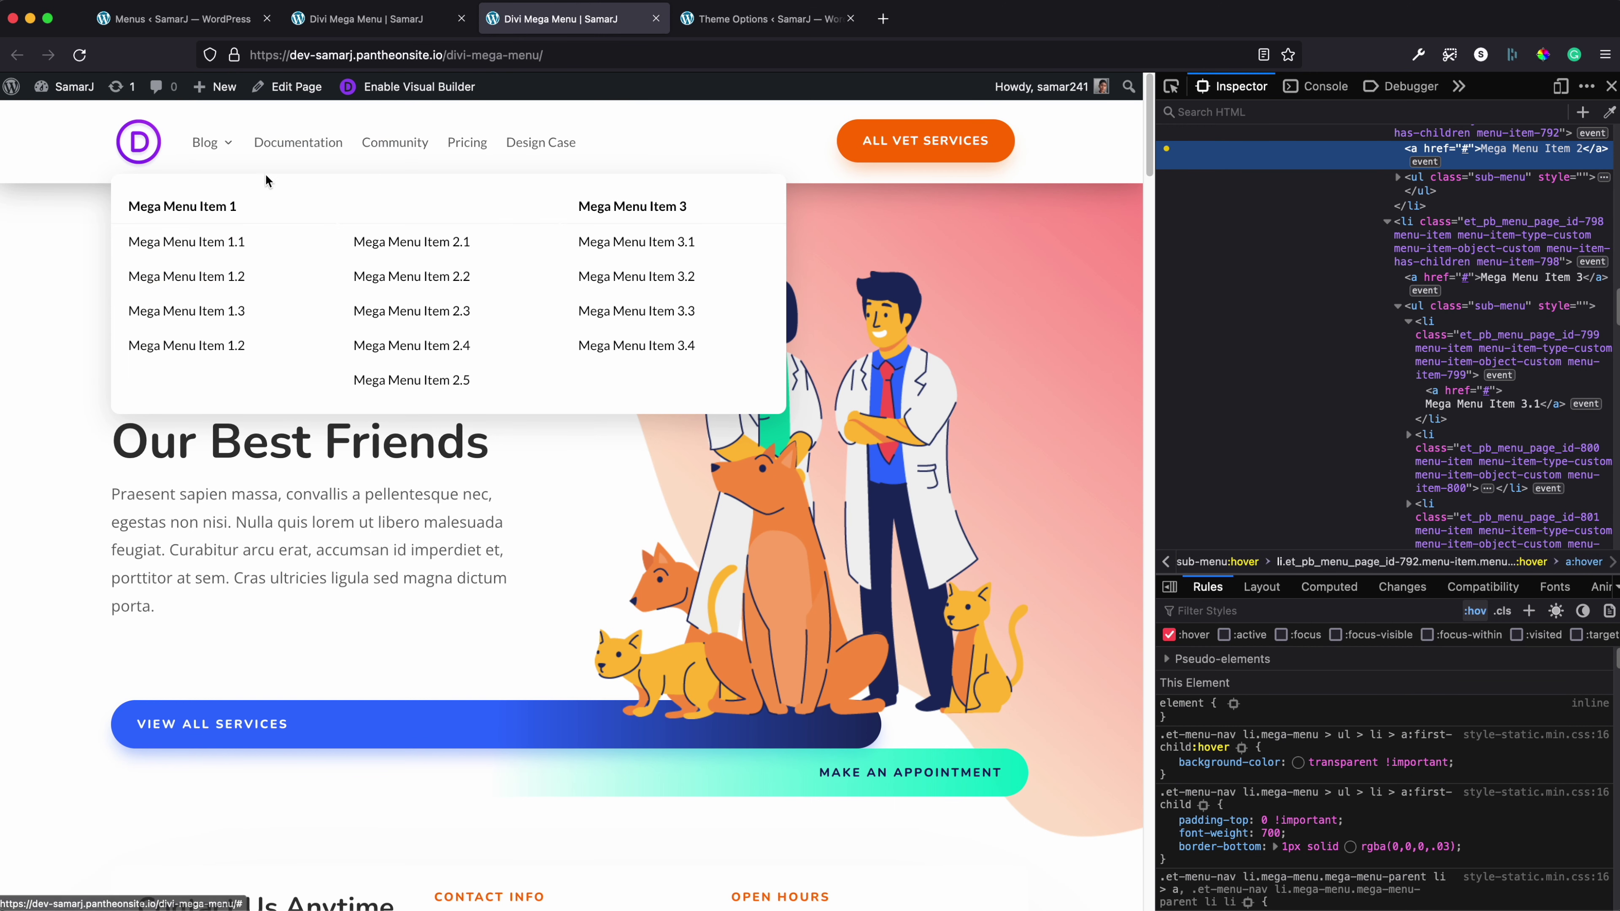
key("super+r")
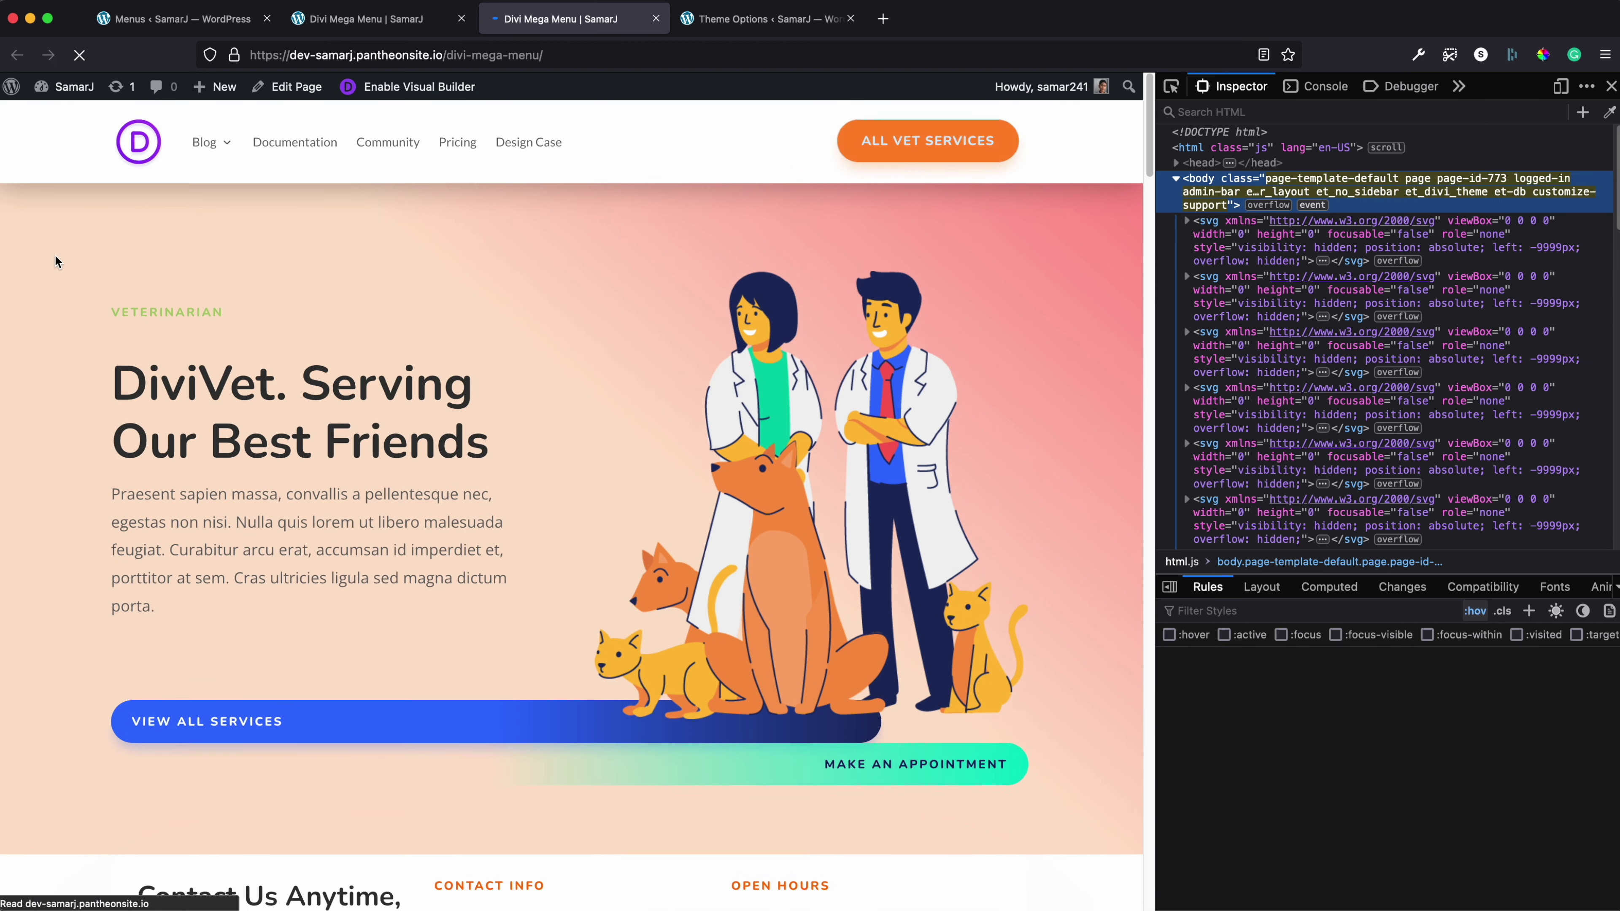
mouse_move(205, 143)
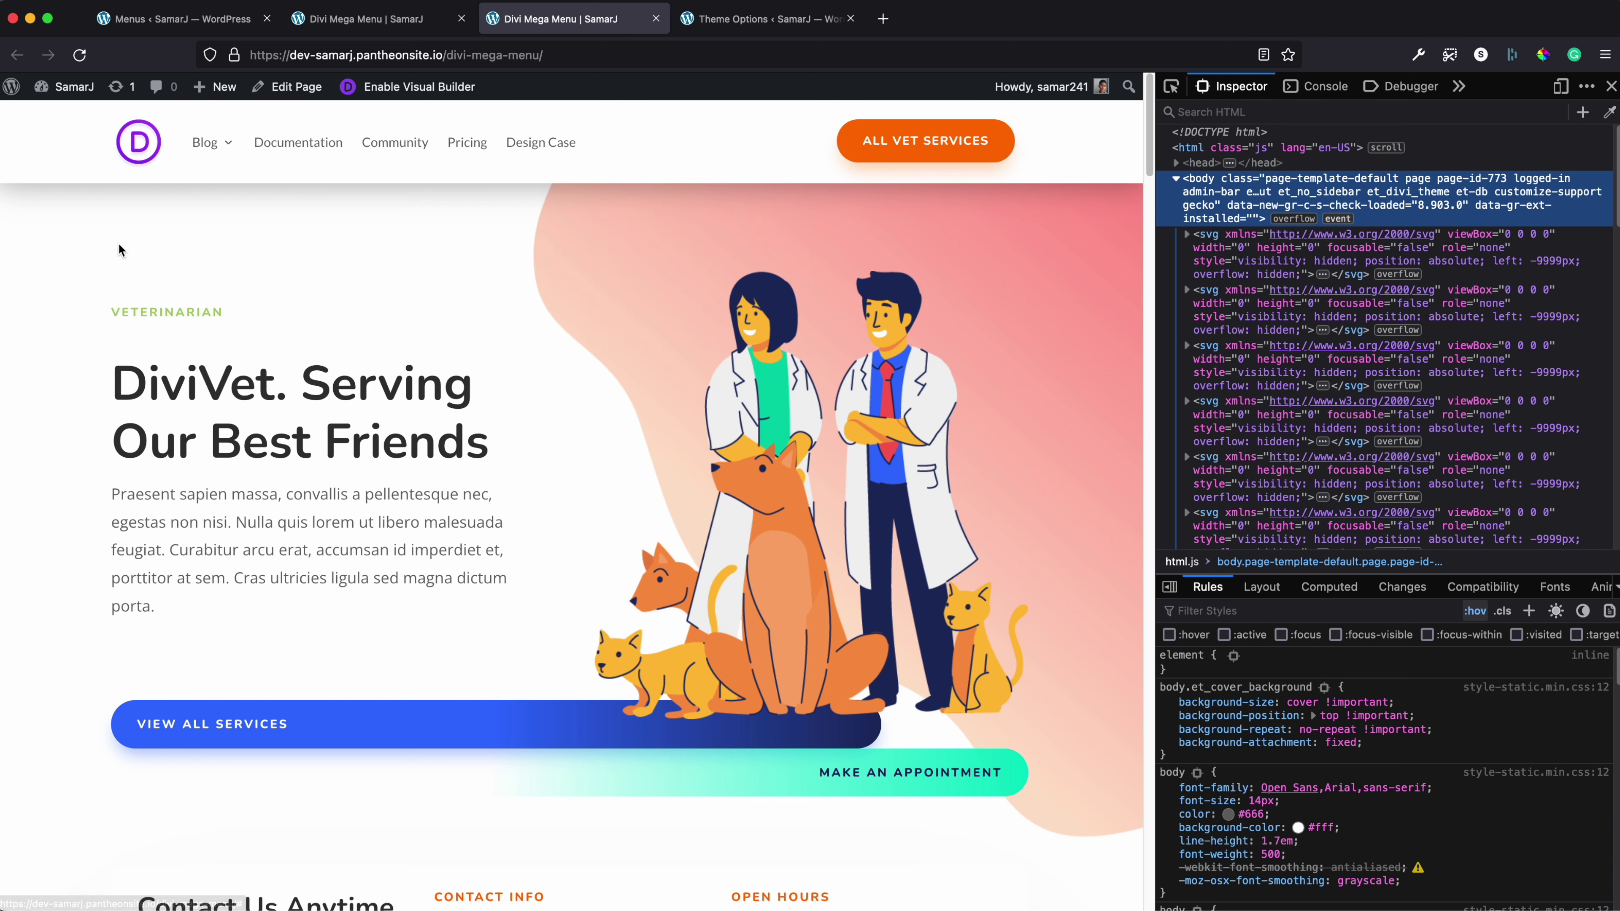
mouse_move(202, 143)
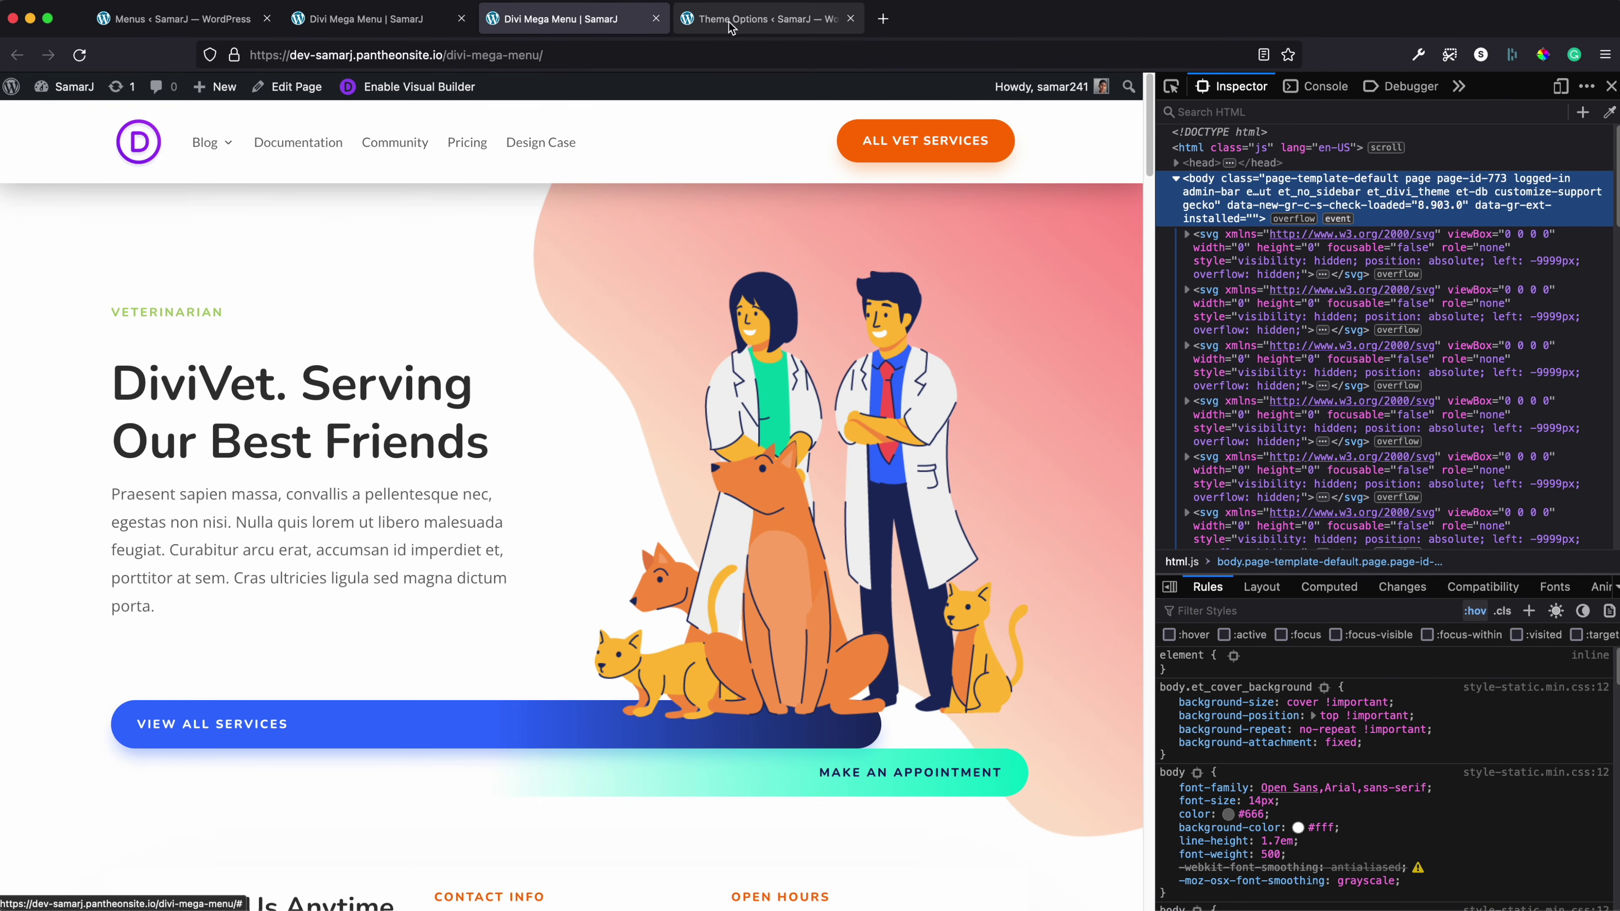
Add padding: 10px; below the box-shadow in the ".et_pb_menu .et-menu-nav > ul ul" rule of the Custom CSS and save the changes
left_click(762, 19)
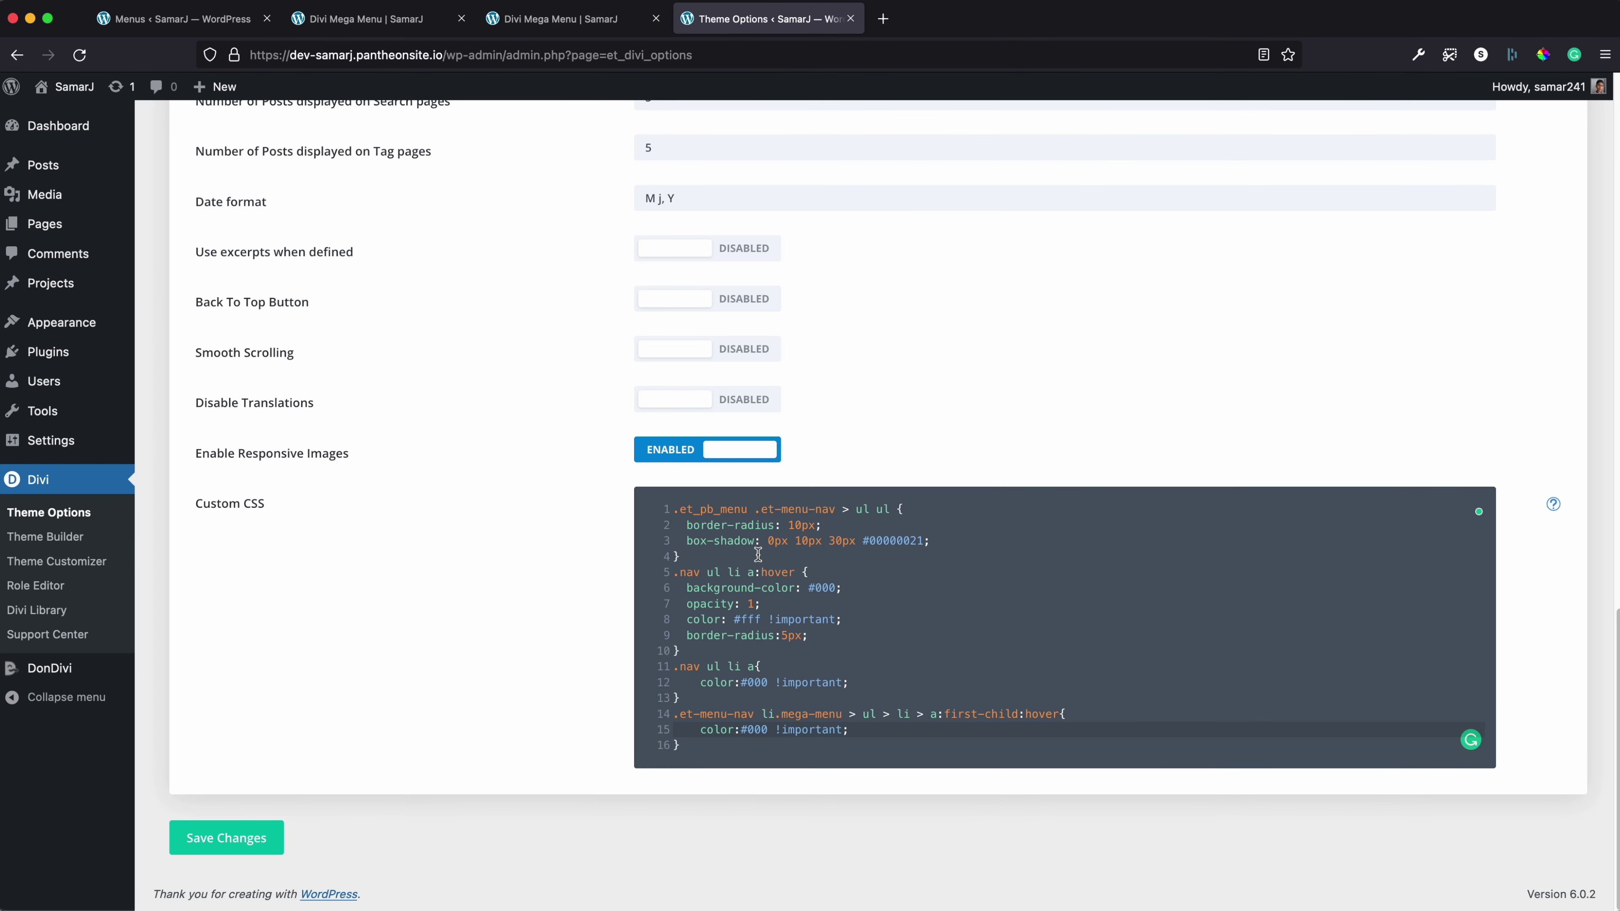
key("super+minus")
key("super+plus")
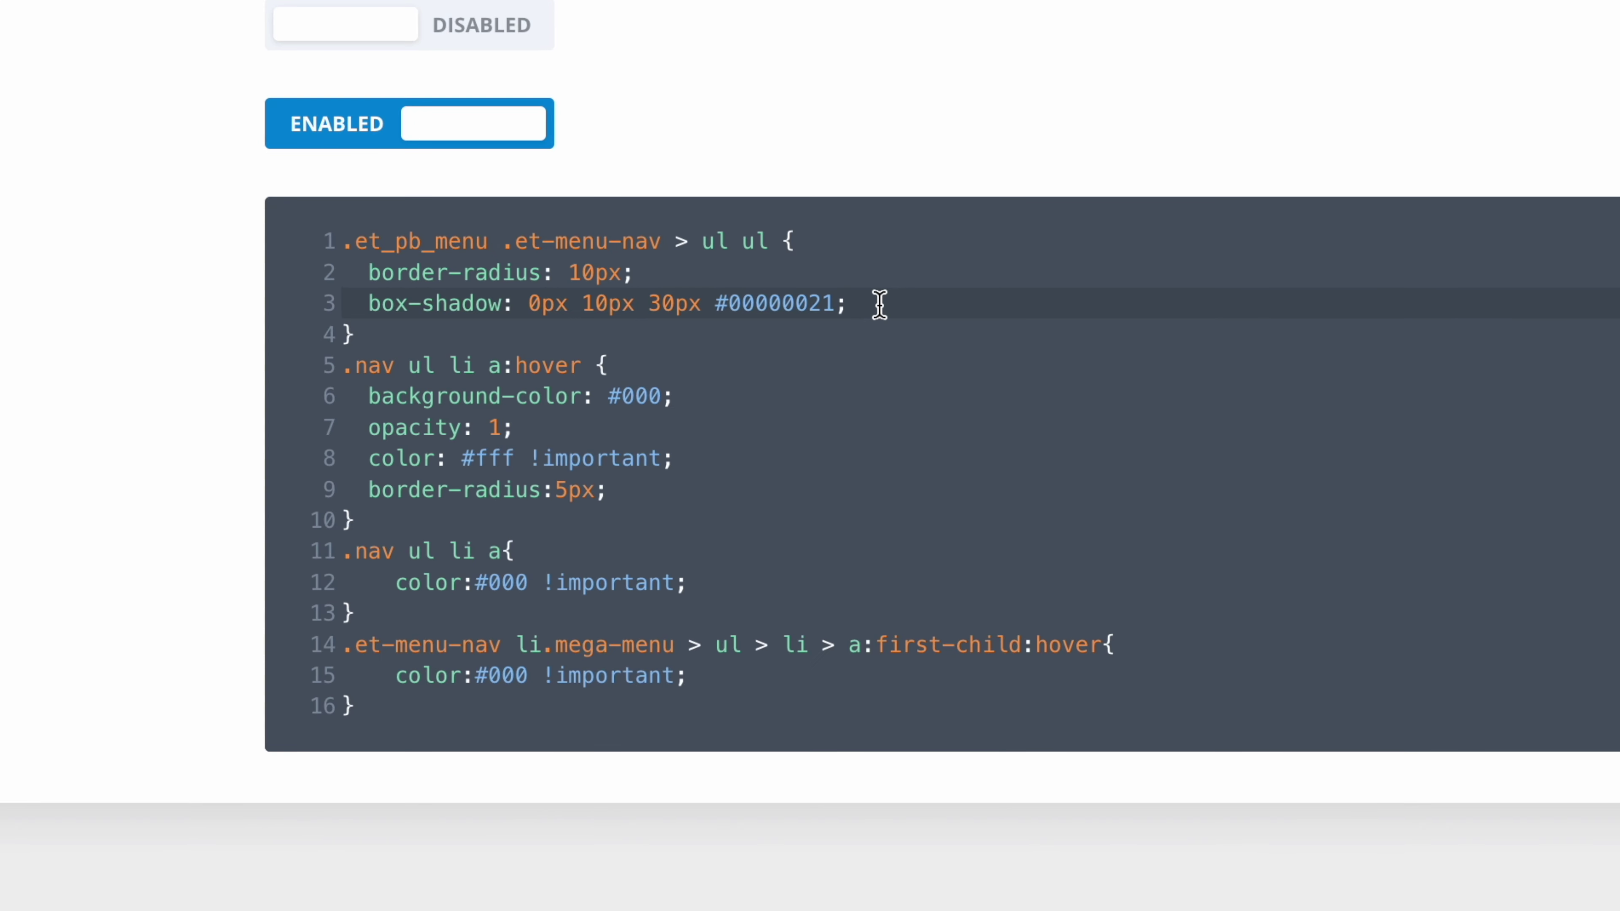
key("Return")
key("BackSpace")
type("padding:")
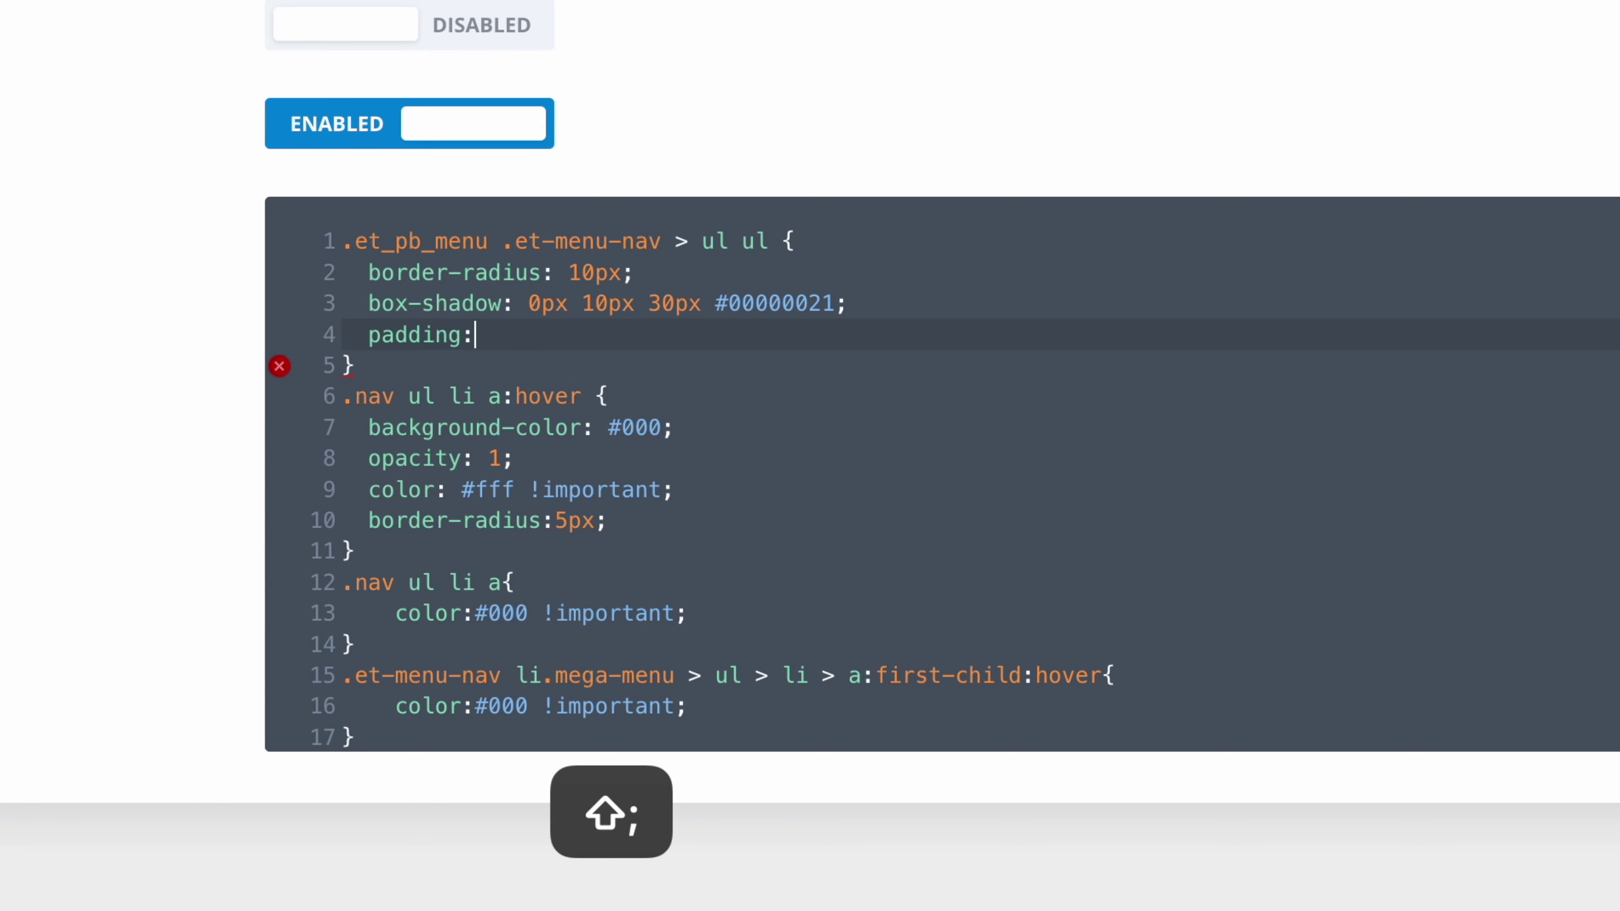
type(" 10px")
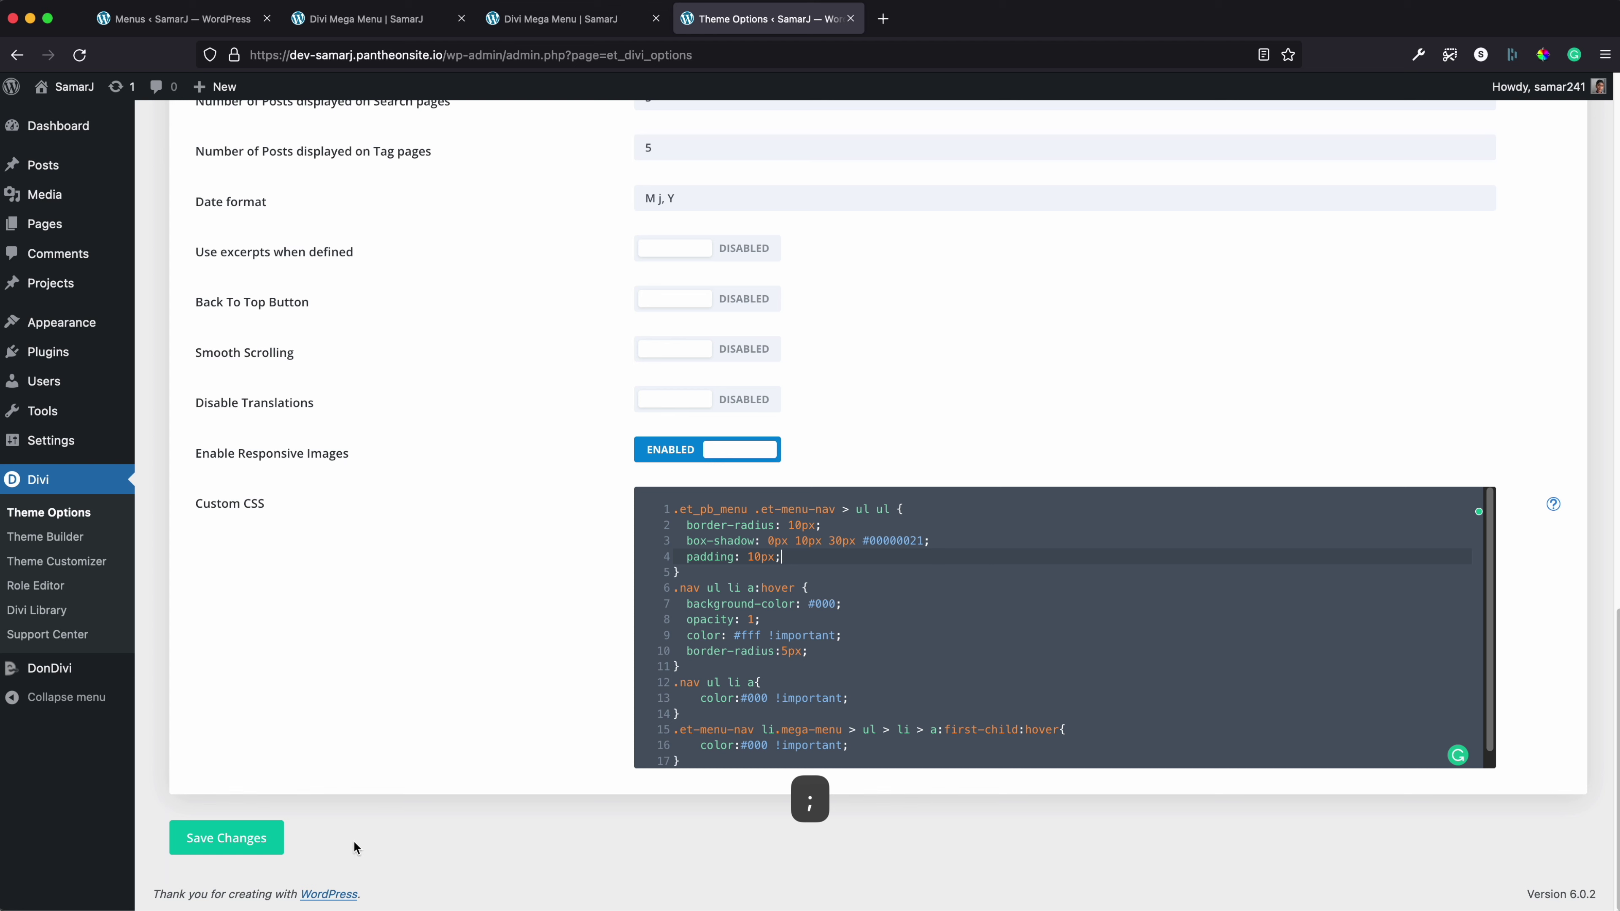
type(";")
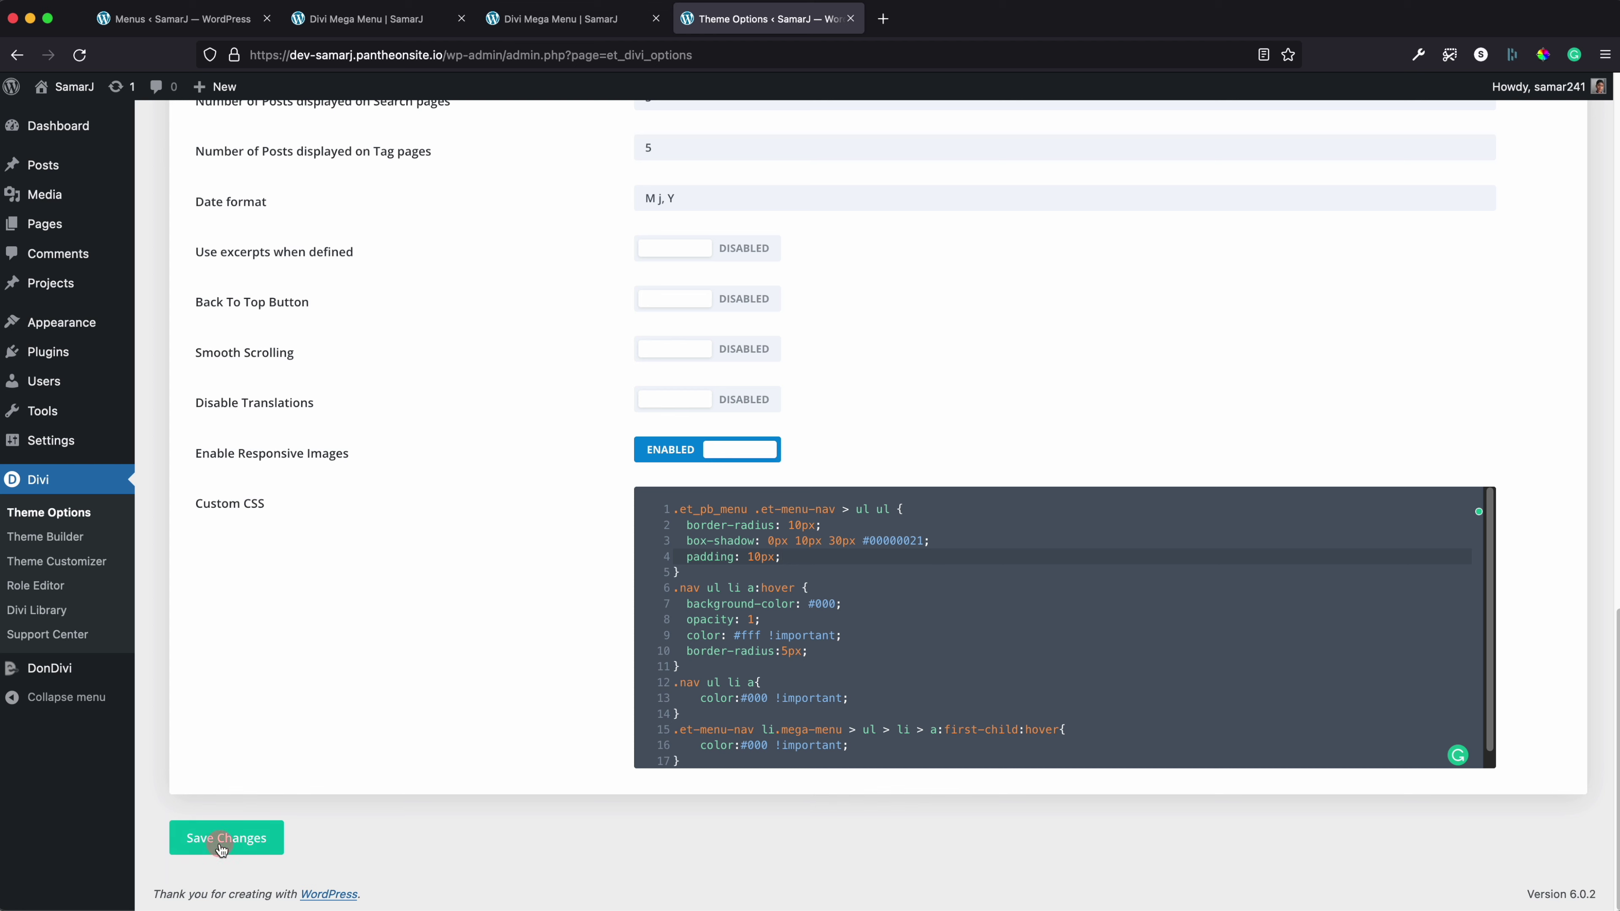
left_click(220, 841)
Refresh the live page and check the inner spacing of the Blog mega menu dropdown
left_click(539, 19)
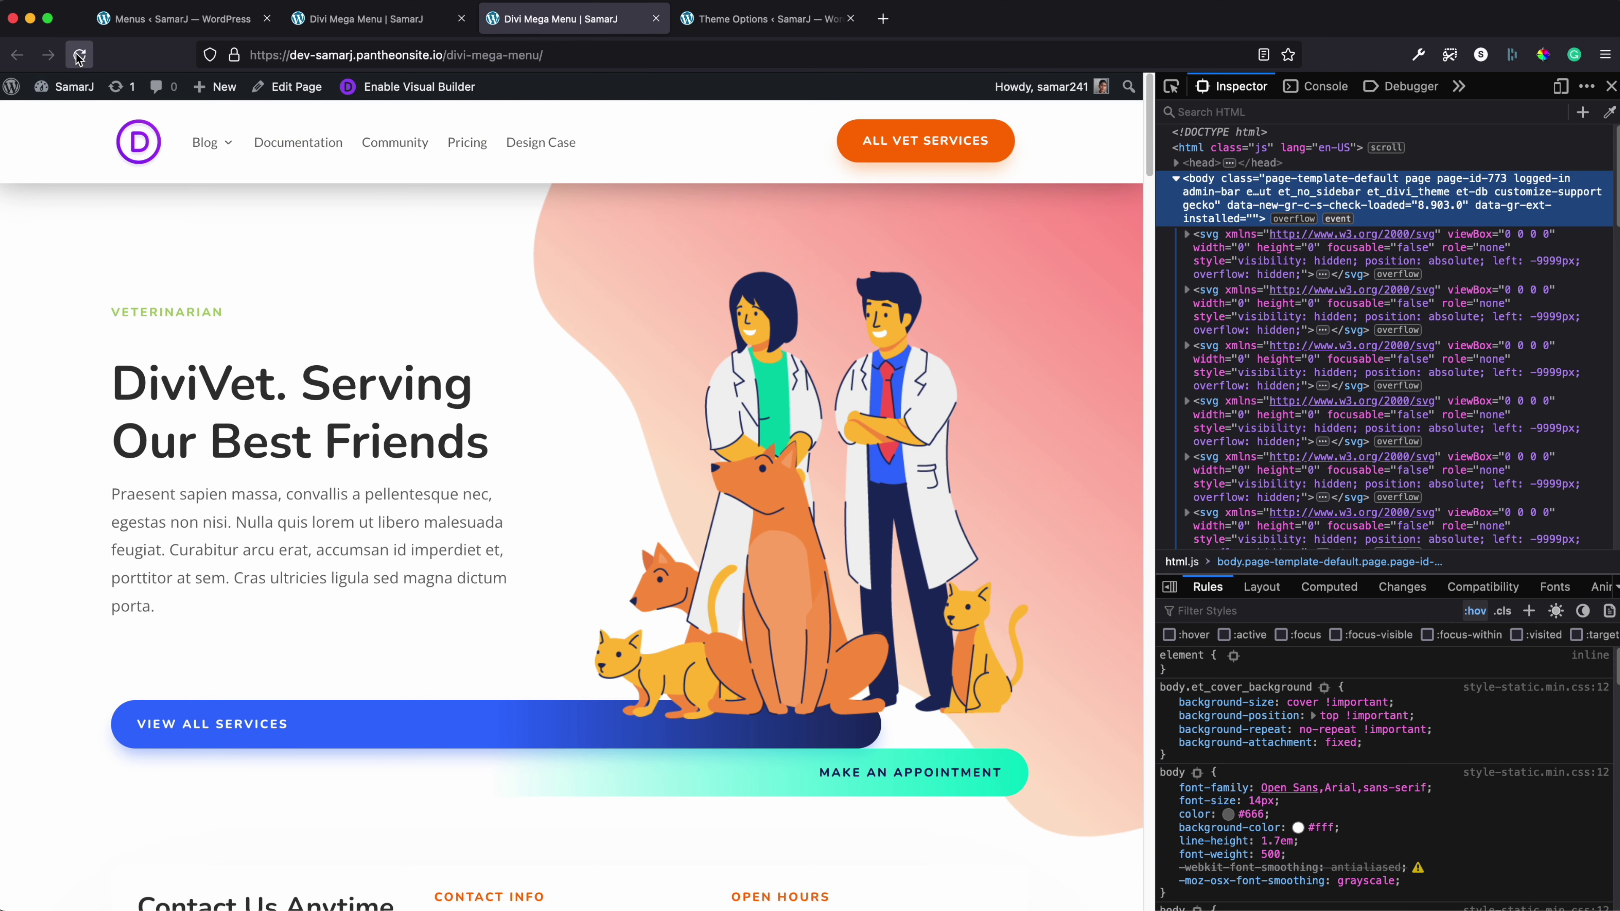
key("super+r")
mouse_move(300, 254)
mouse_move(205, 182)
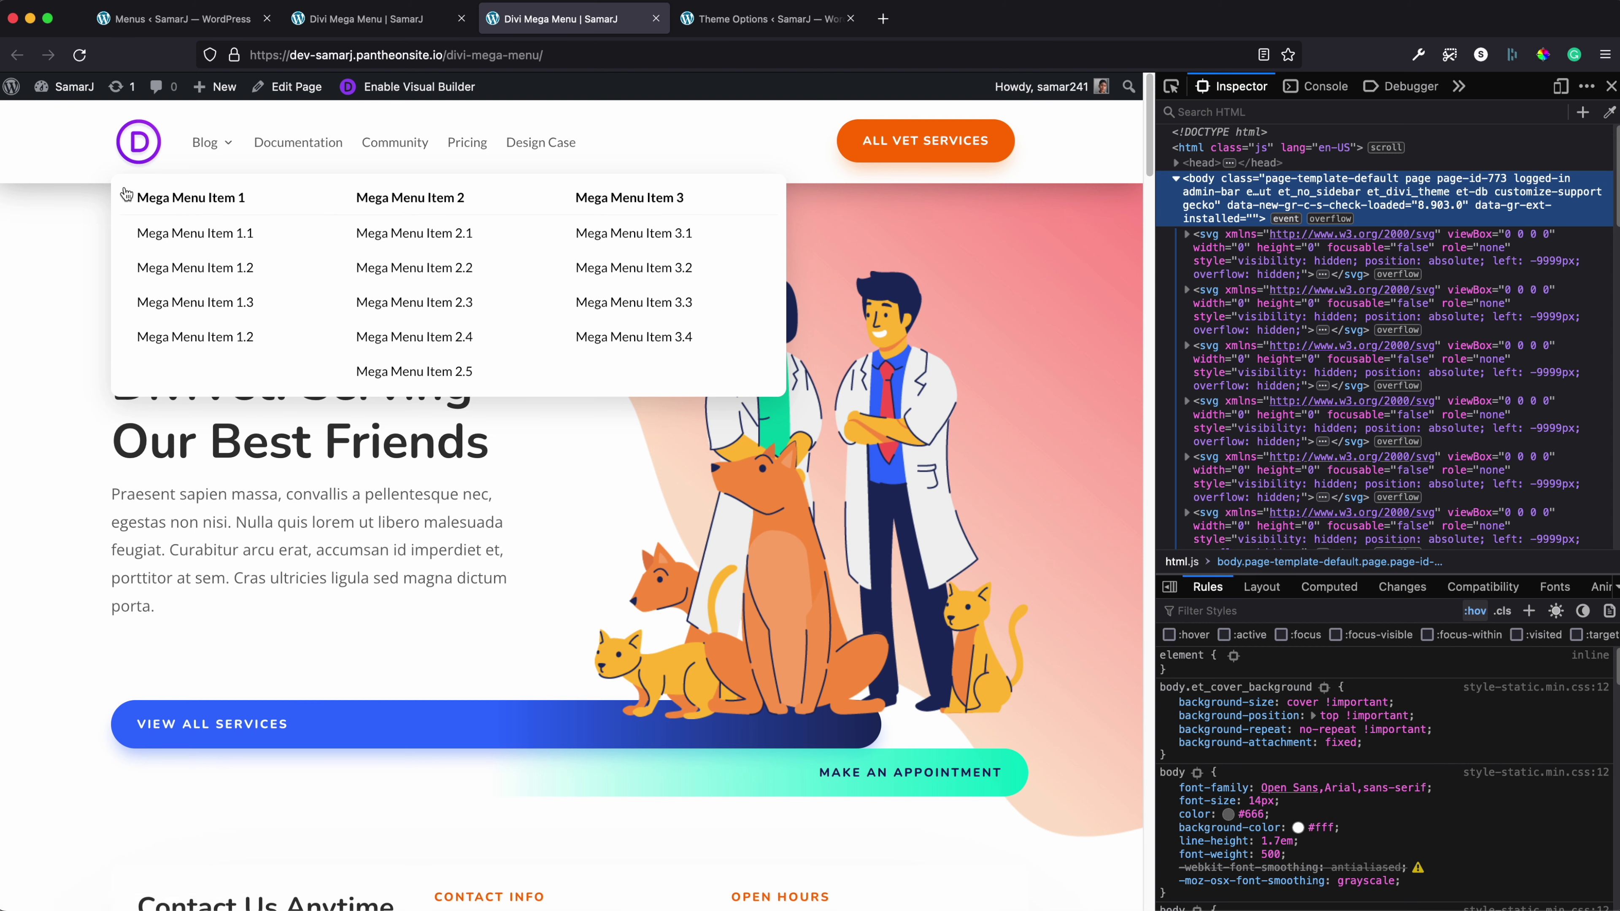
Change the dropdown rule's padding to 20px 10px in the Theme Options Custom CSS and save the changes
left_click(753, 19)
left_click(742, 556)
type("0 10px;")
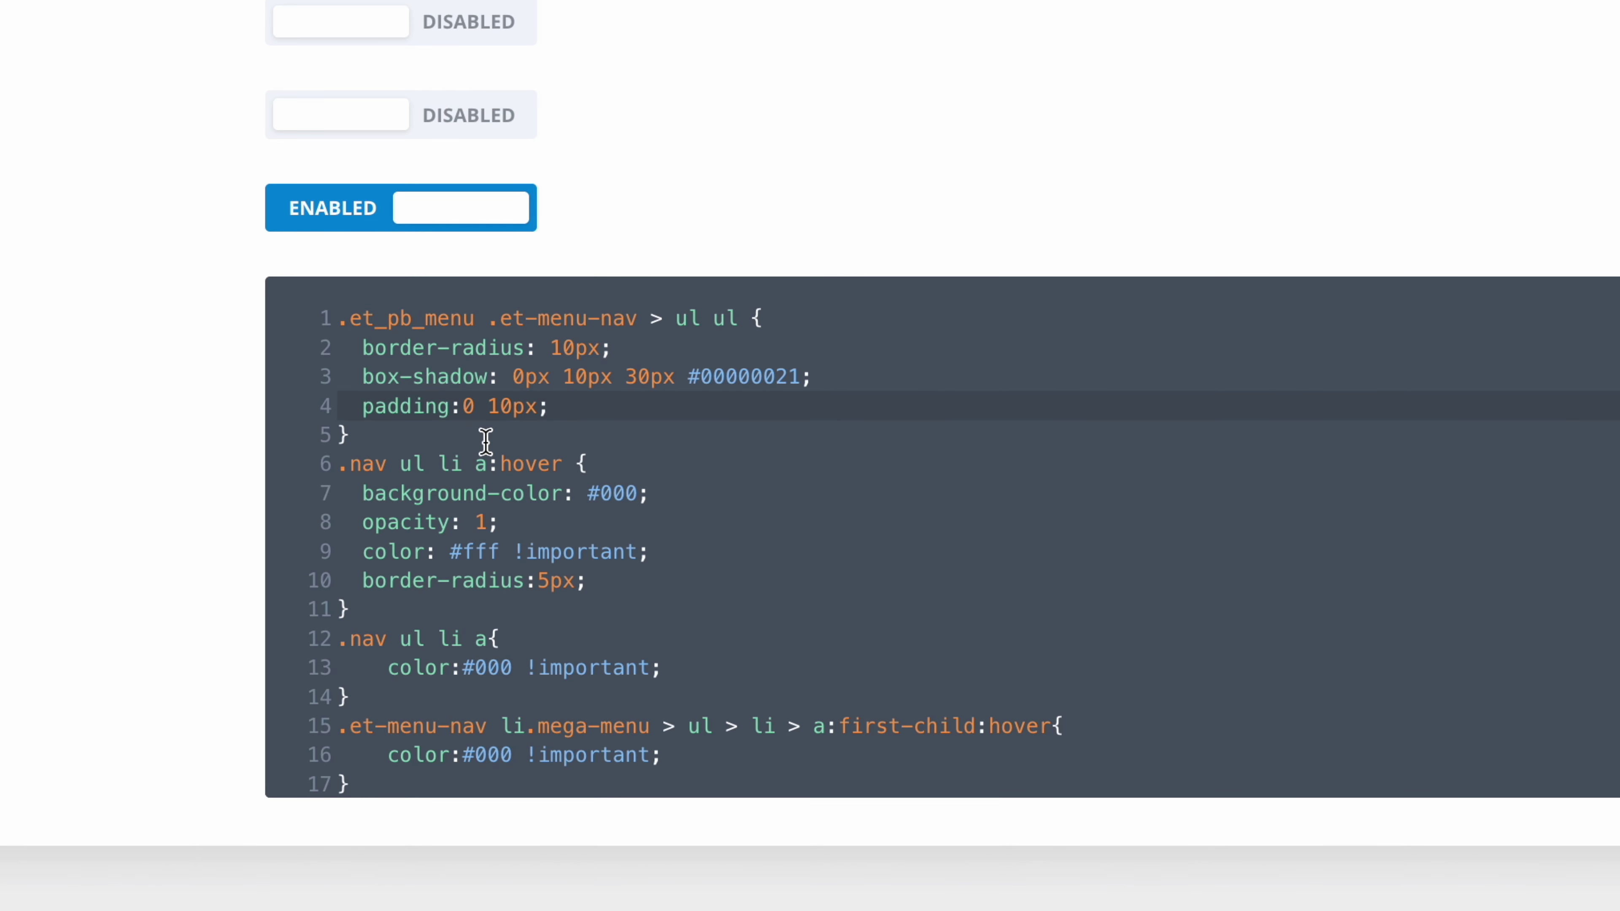
key("Left")
type("2")
key("Right")
type("px")
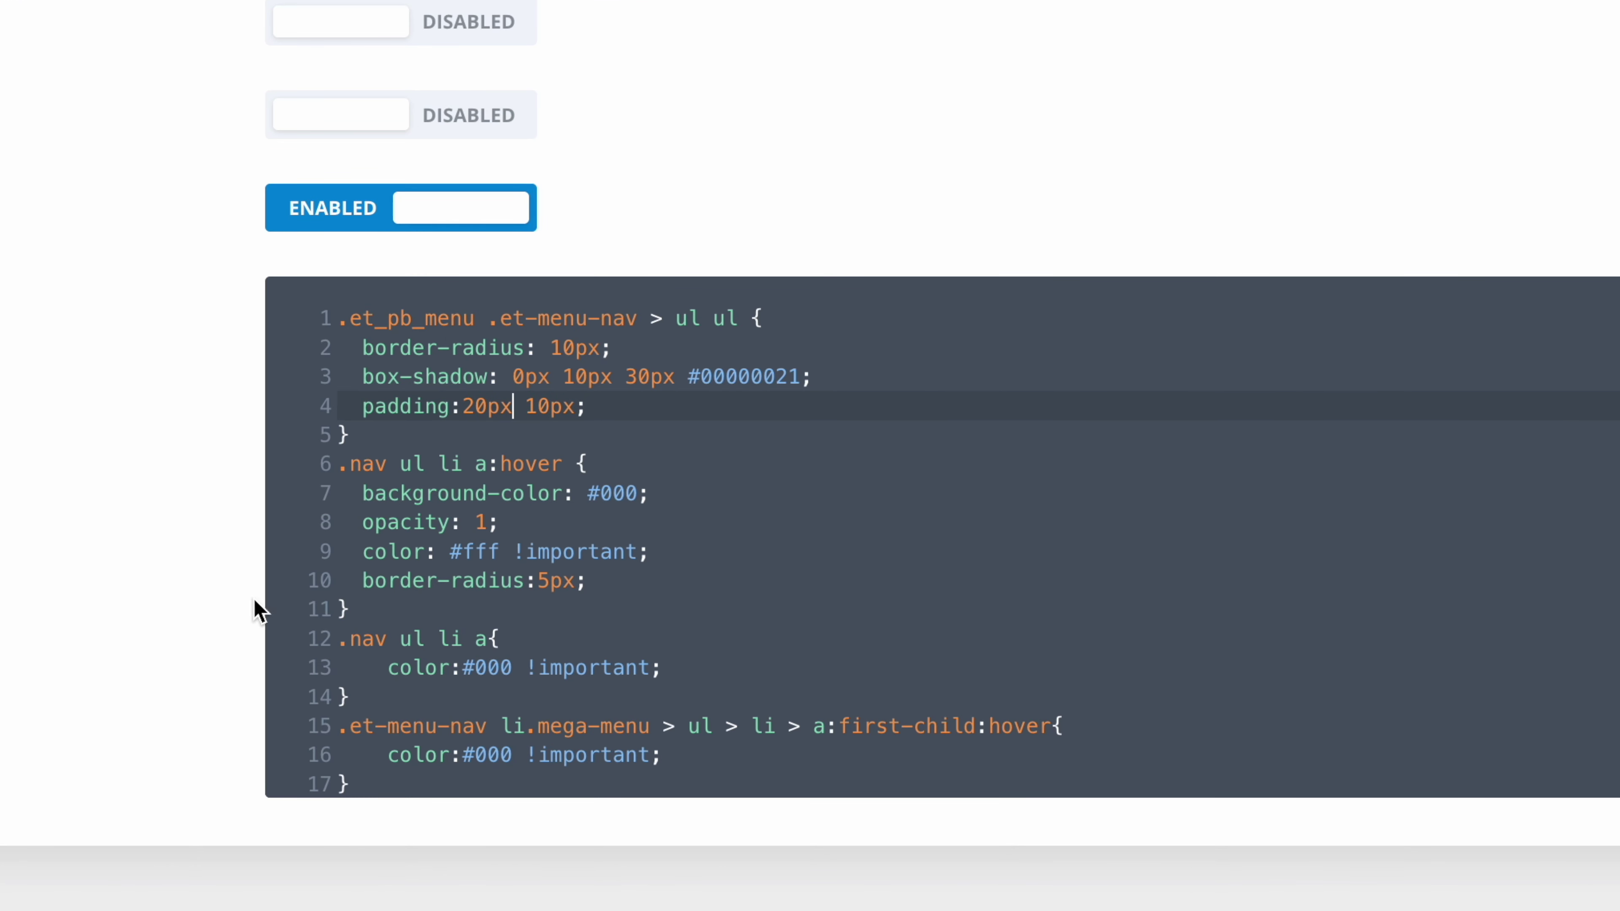
left_click(490, 408)
double_click(561, 405)
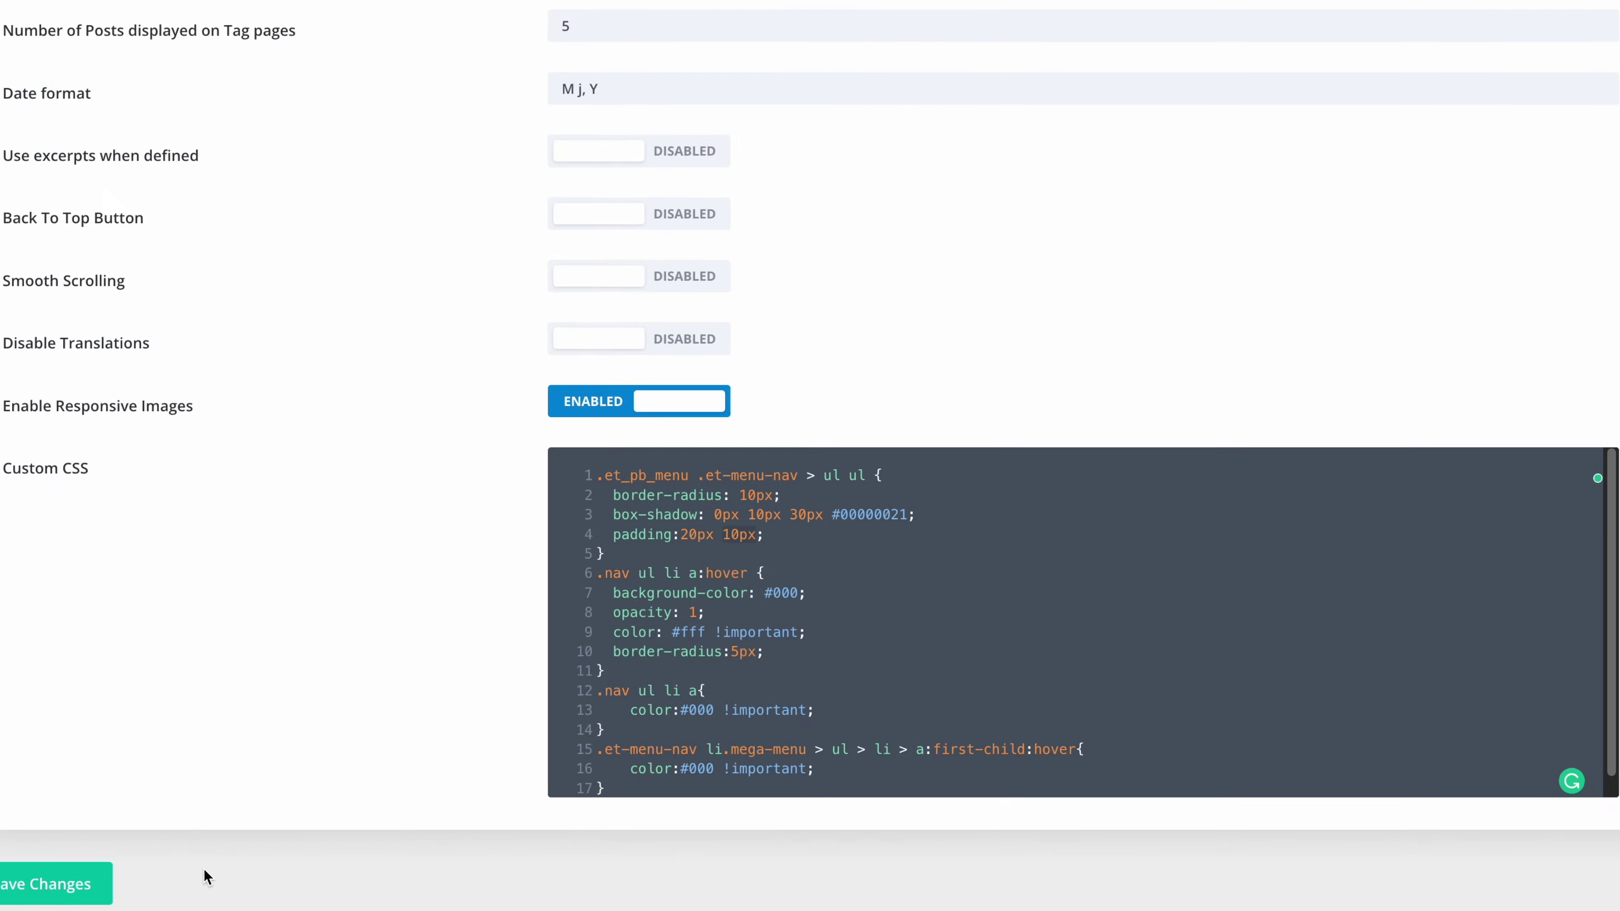
left_click(228, 843)
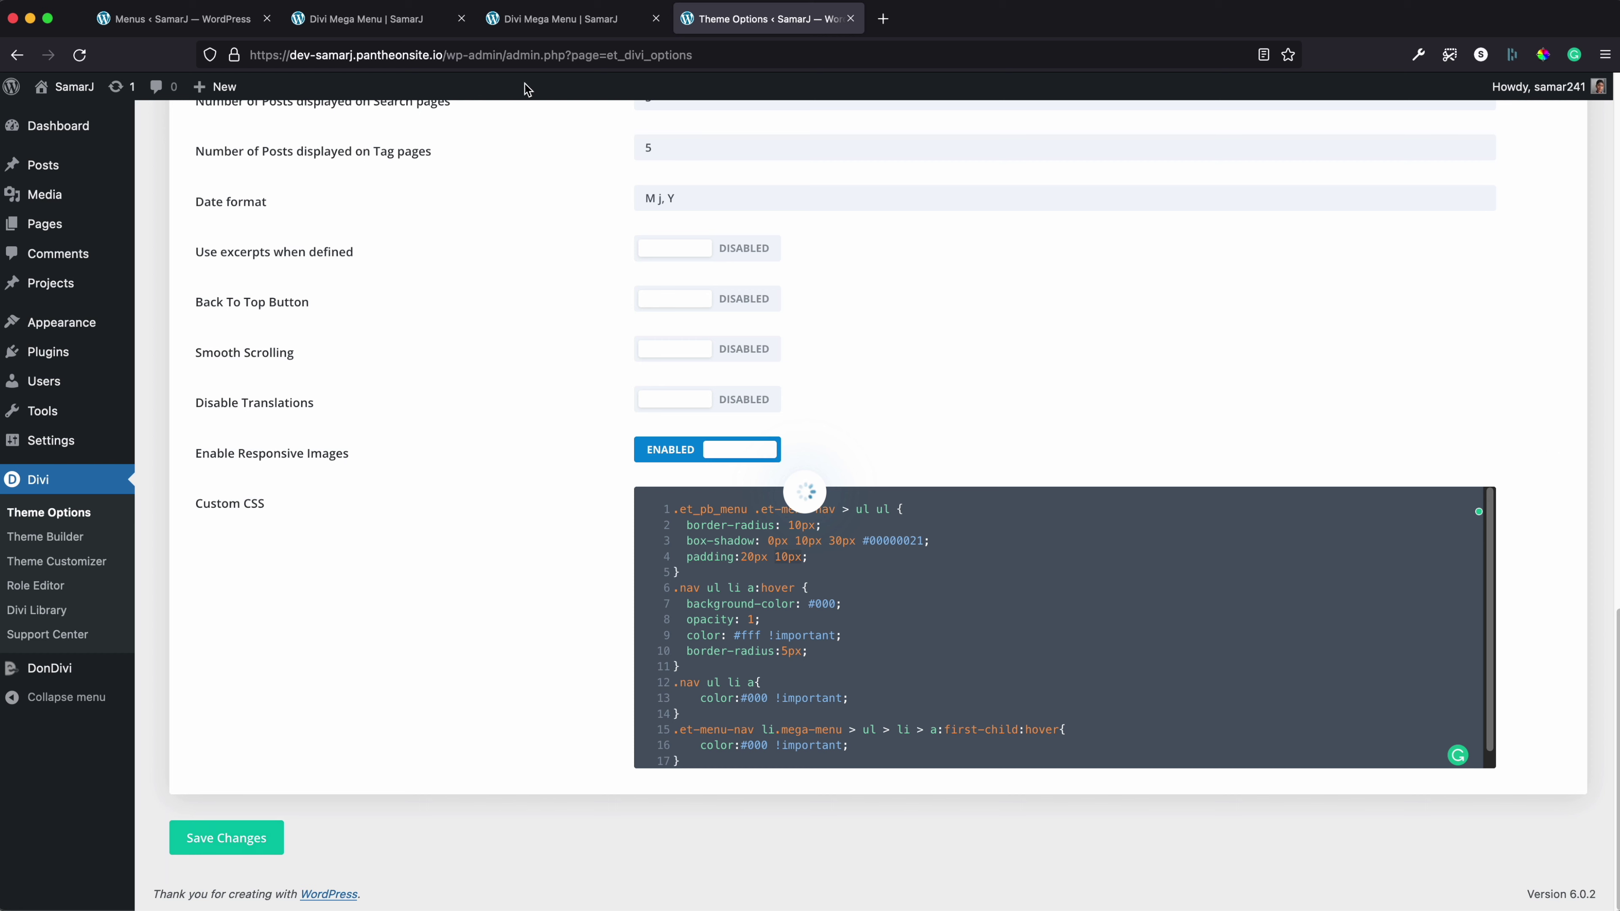
Reload the live page, close the developer tools and check the Blog mega menu at full page width
left_click(535, 21)
right_click(631, 268)
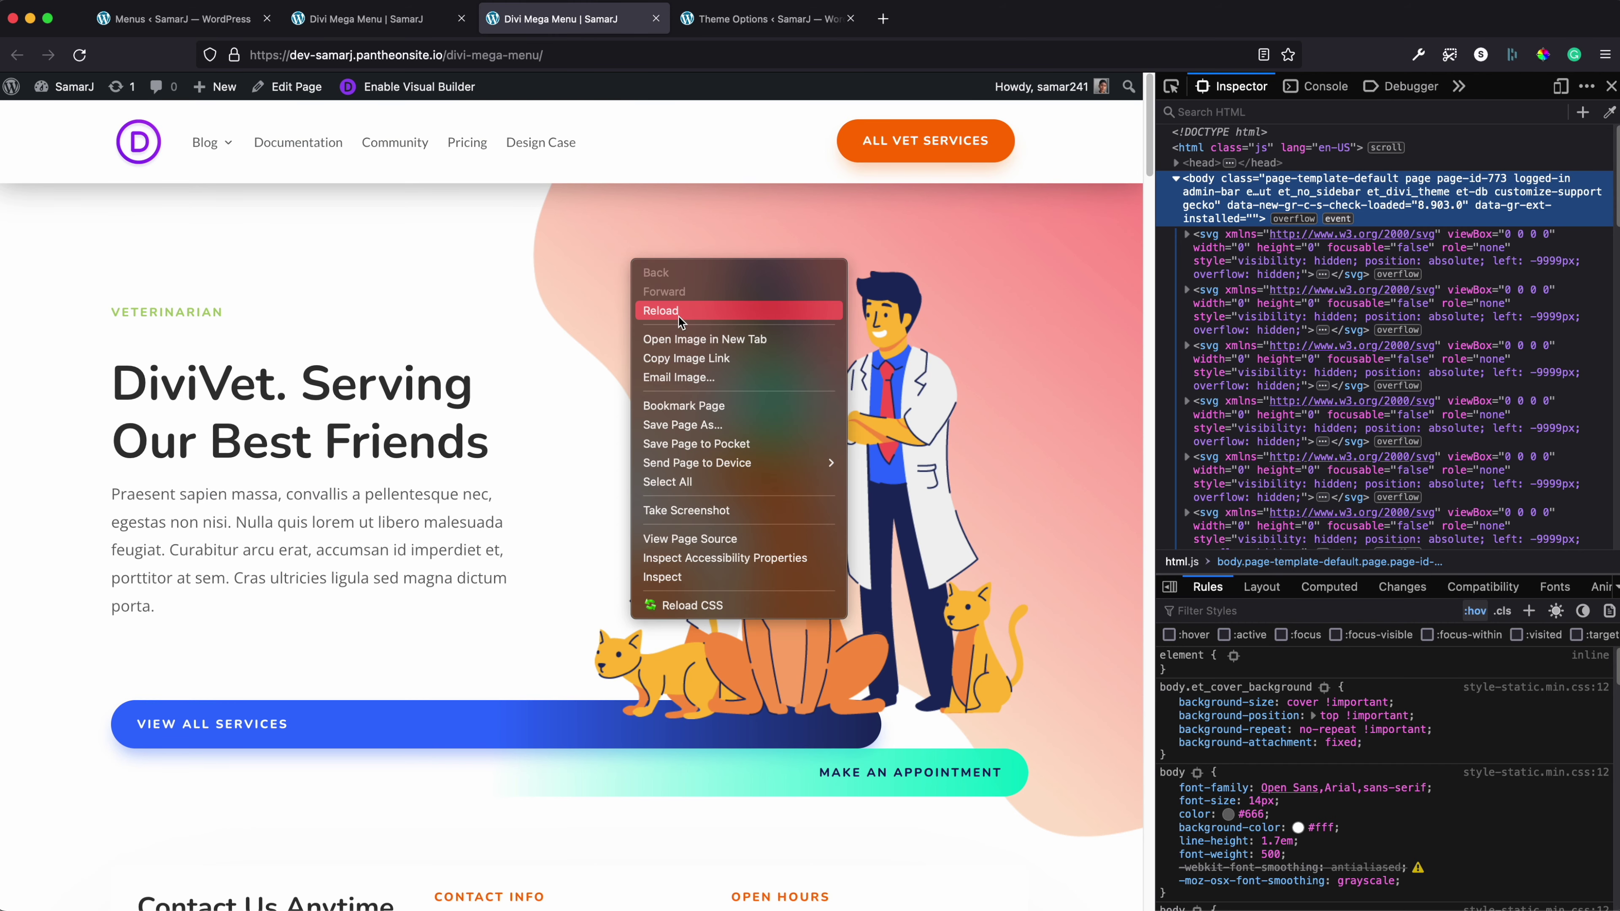
left_click(678, 313)
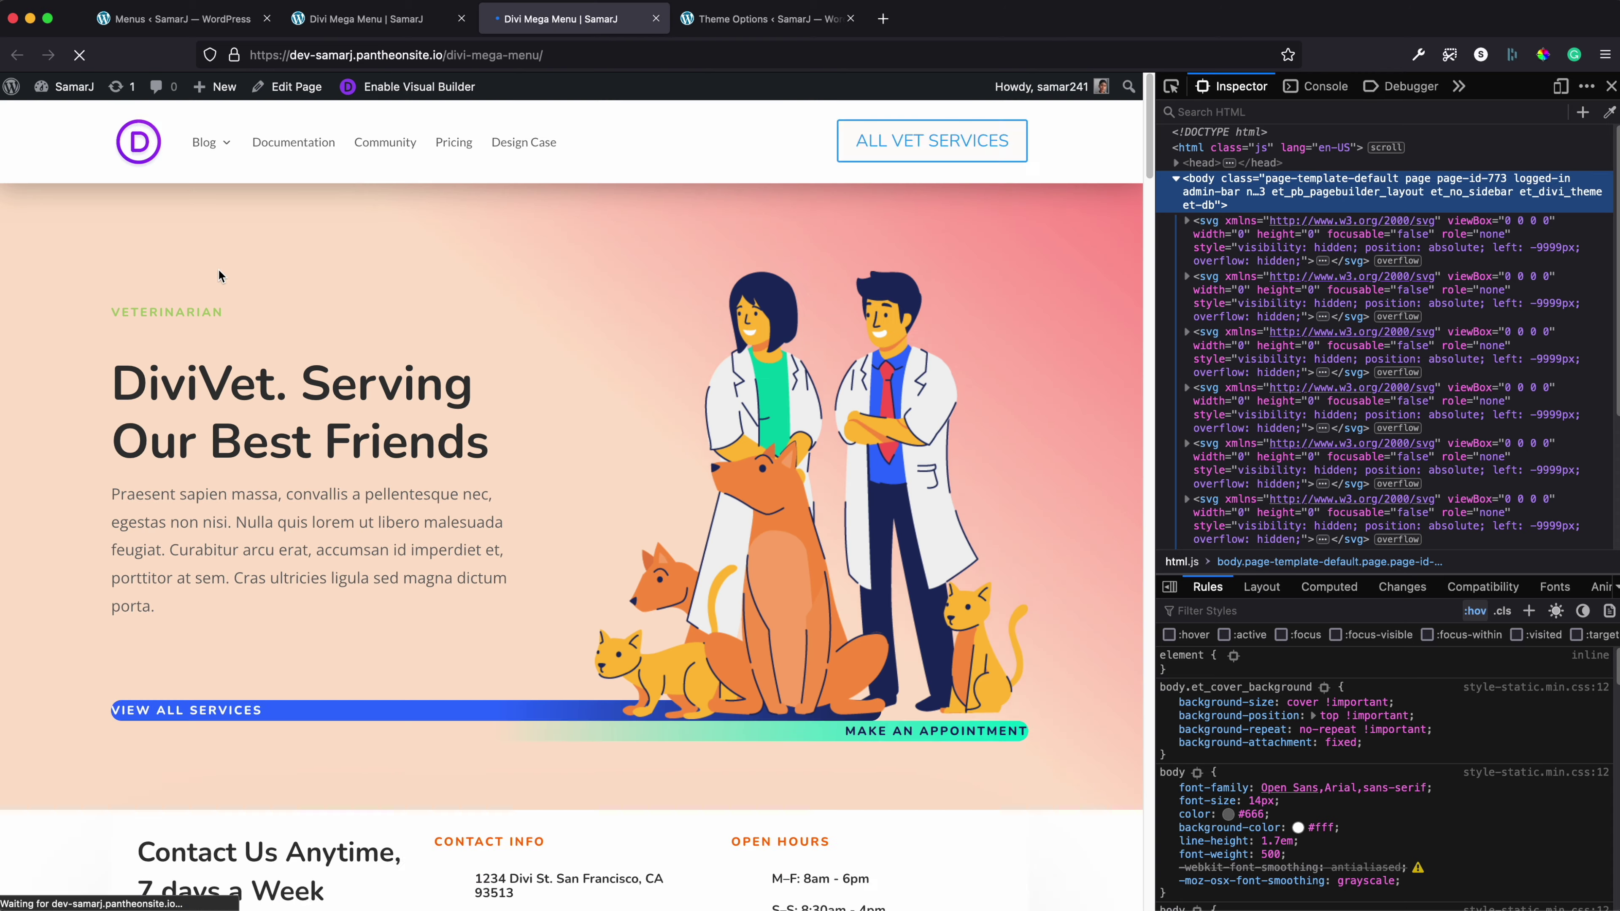
mouse_move(218, 159)
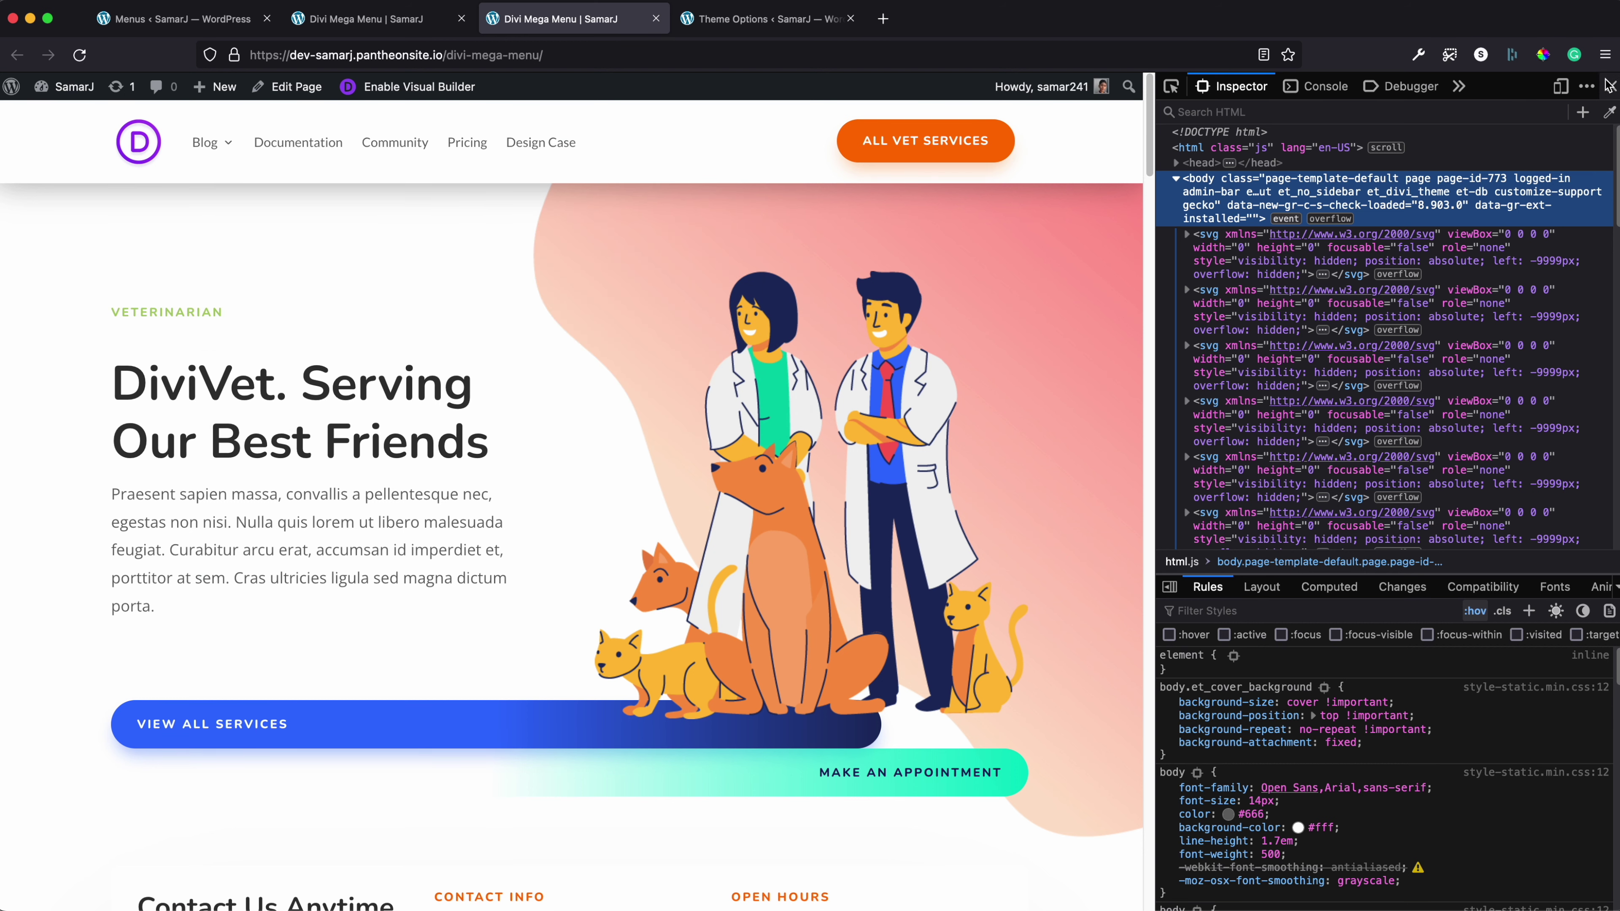
left_click(1612, 86)
mouse_move(443, 163)
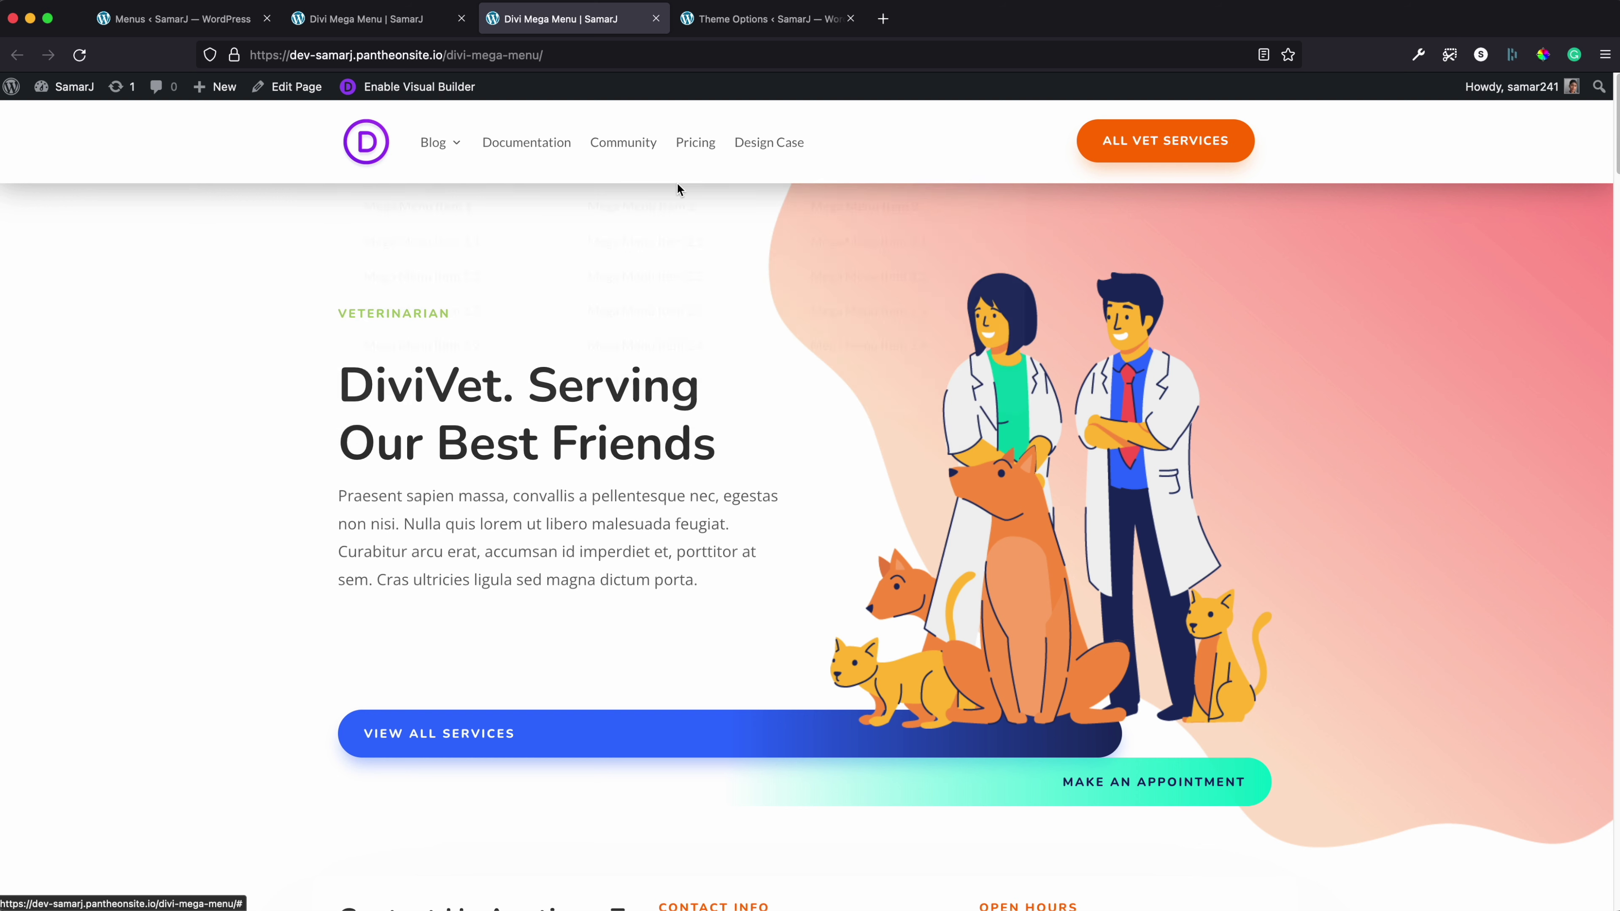
Review the complete set of Custom CSS rules in Theme Options and return to the live page
left_click(727, 19)
scroll(795, 572, "down", 1)
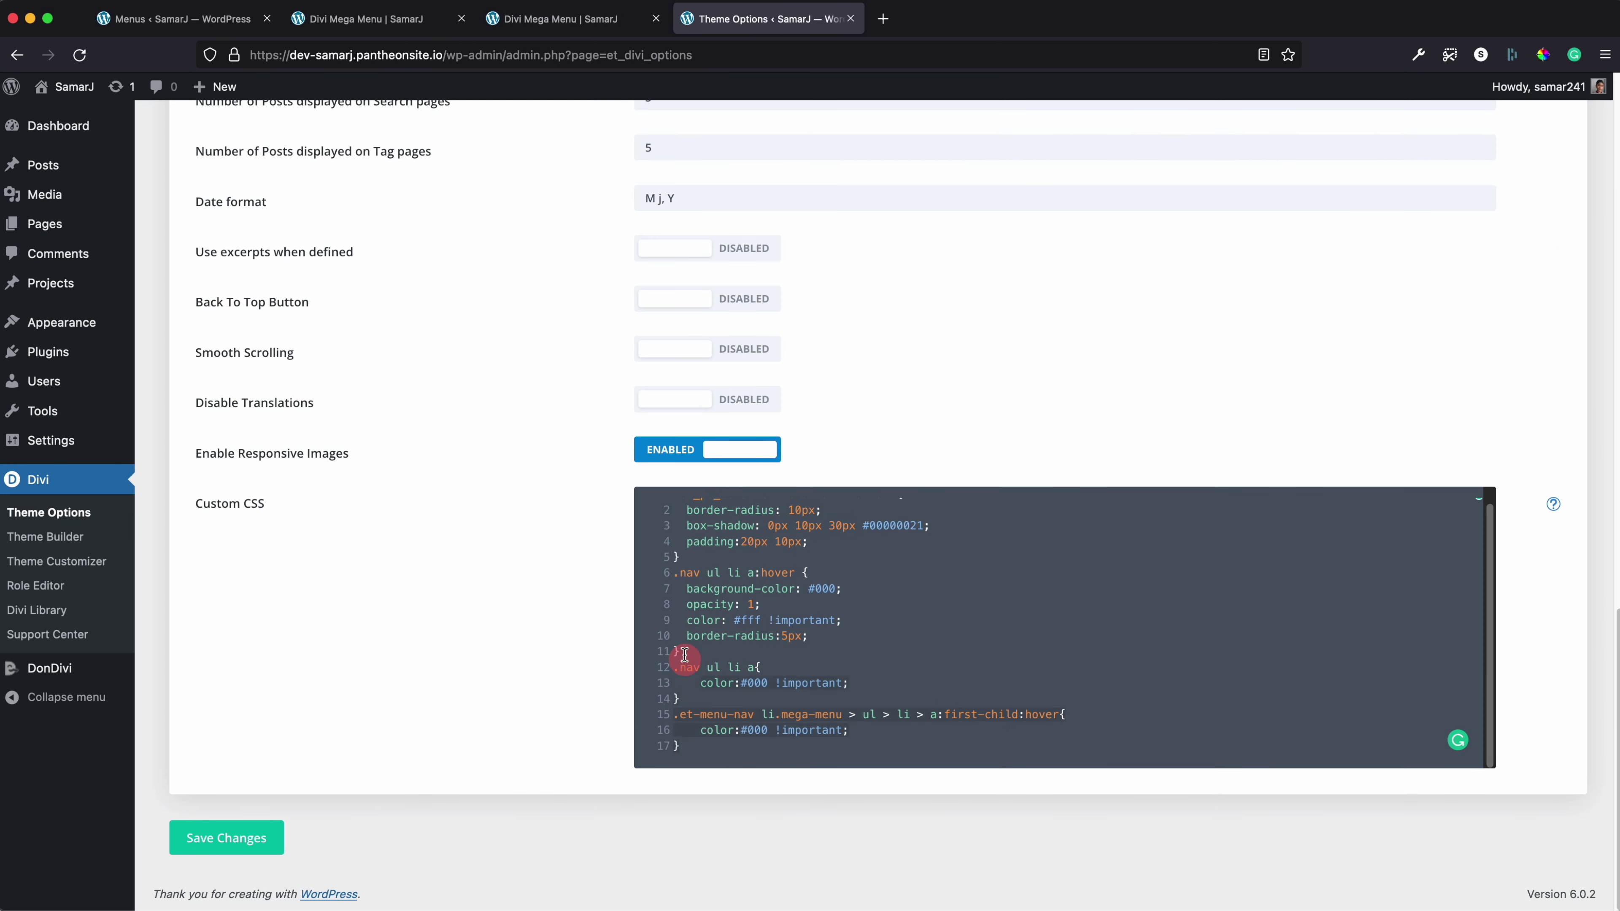
scroll(680, 517, "up", 1)
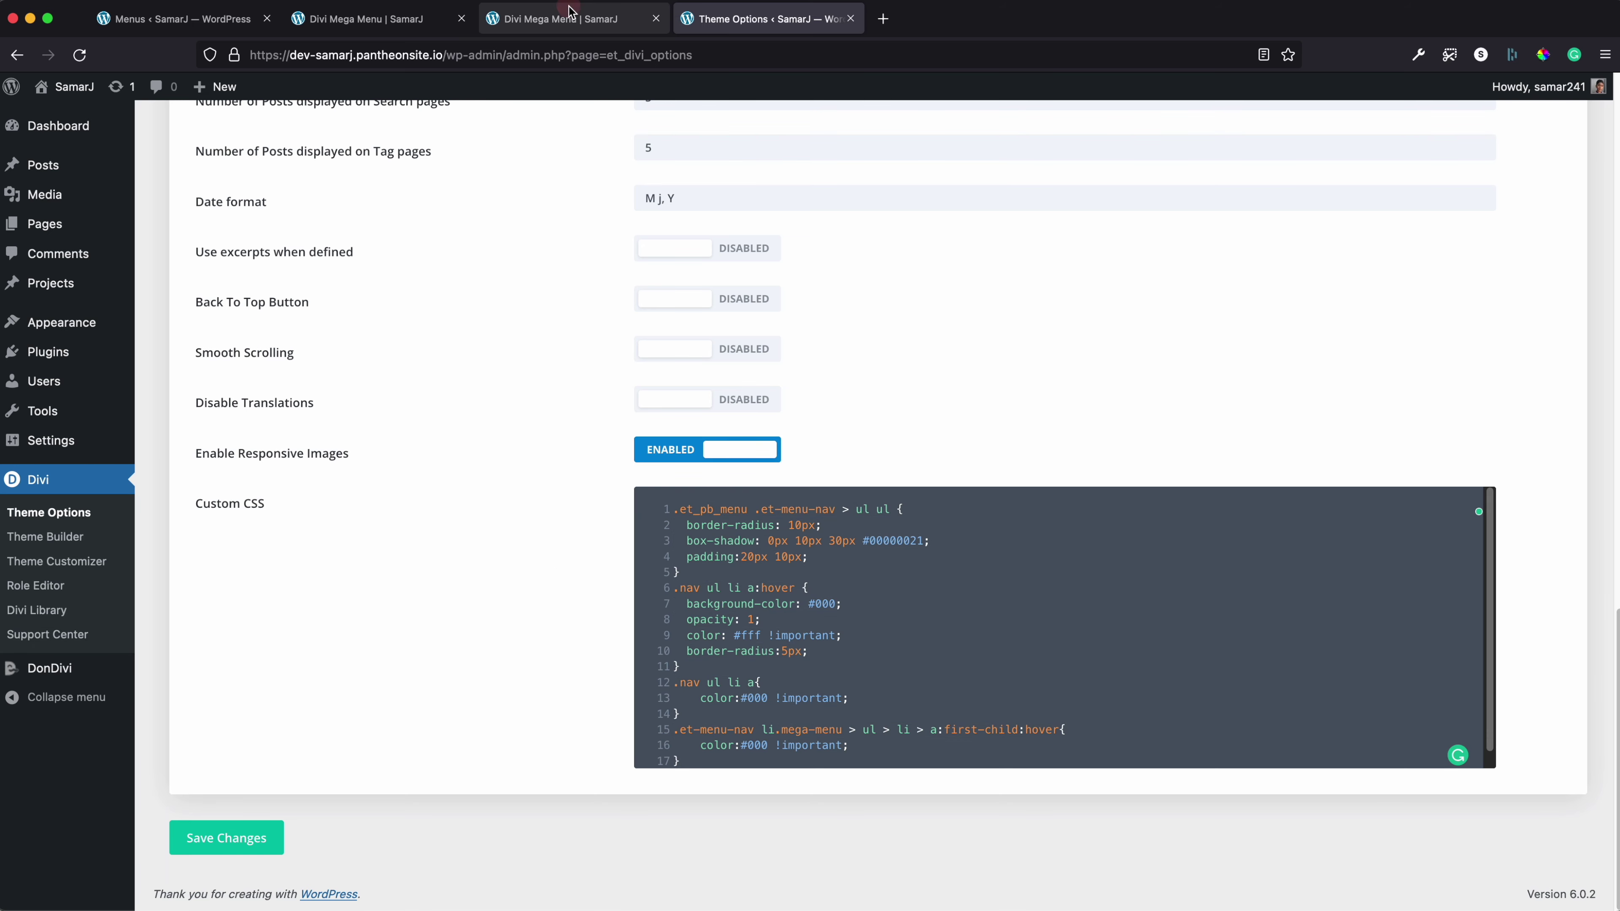
left_click(561, 19)
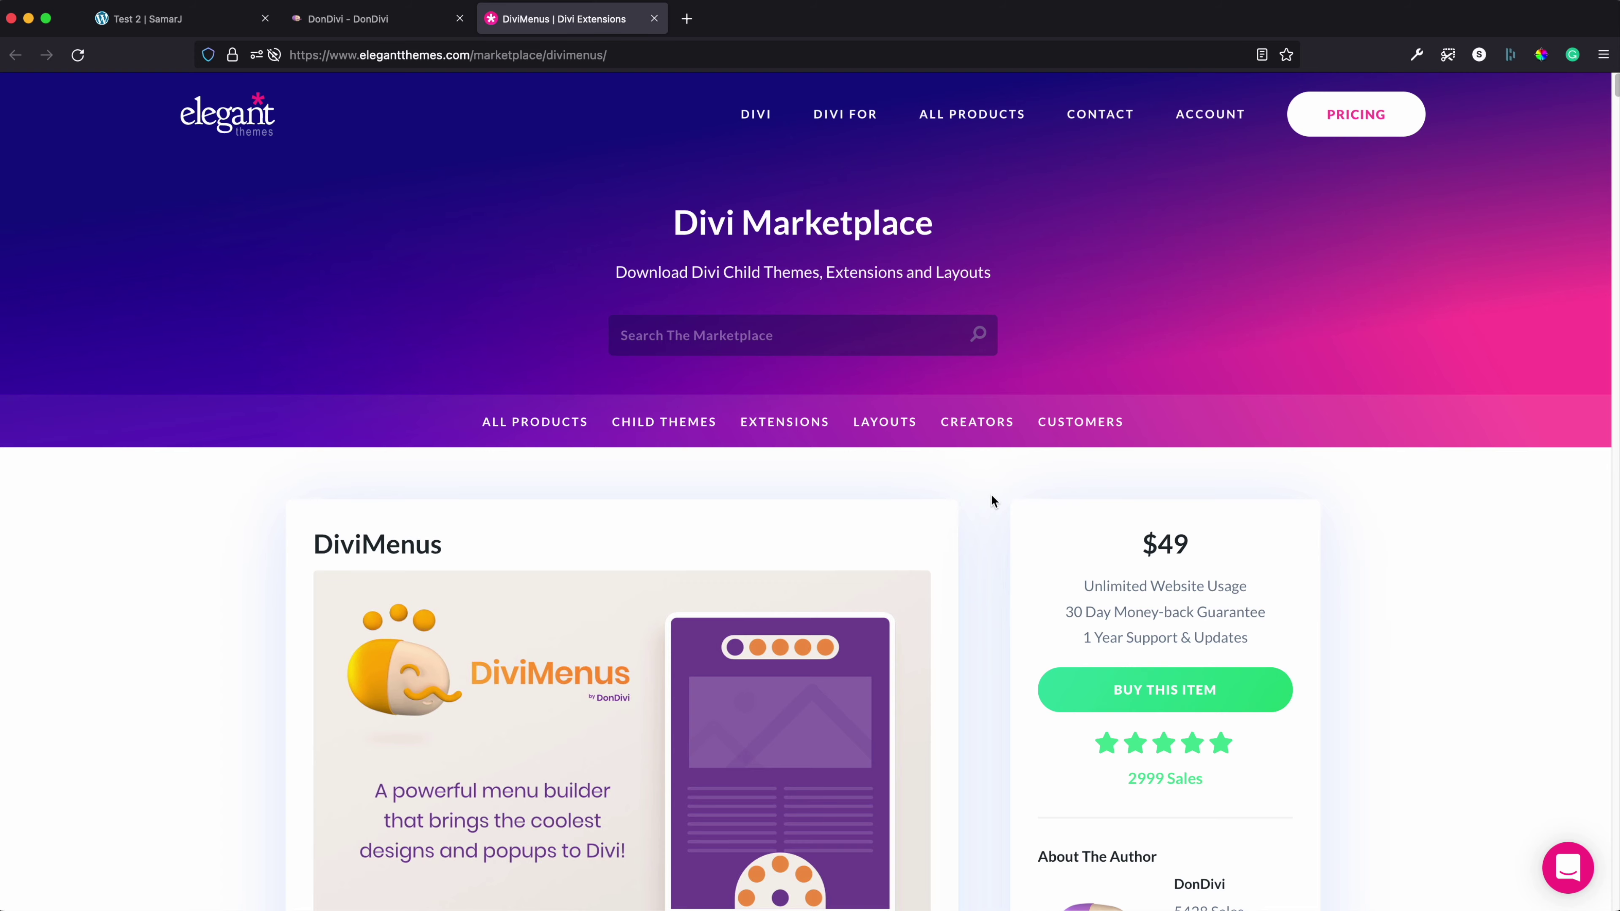
Examine the DiviMenus product page on the Divi Marketplace, including its vertical navigation, mega menu and slide-in menu examples
scroll(992, 497, "down", 2)
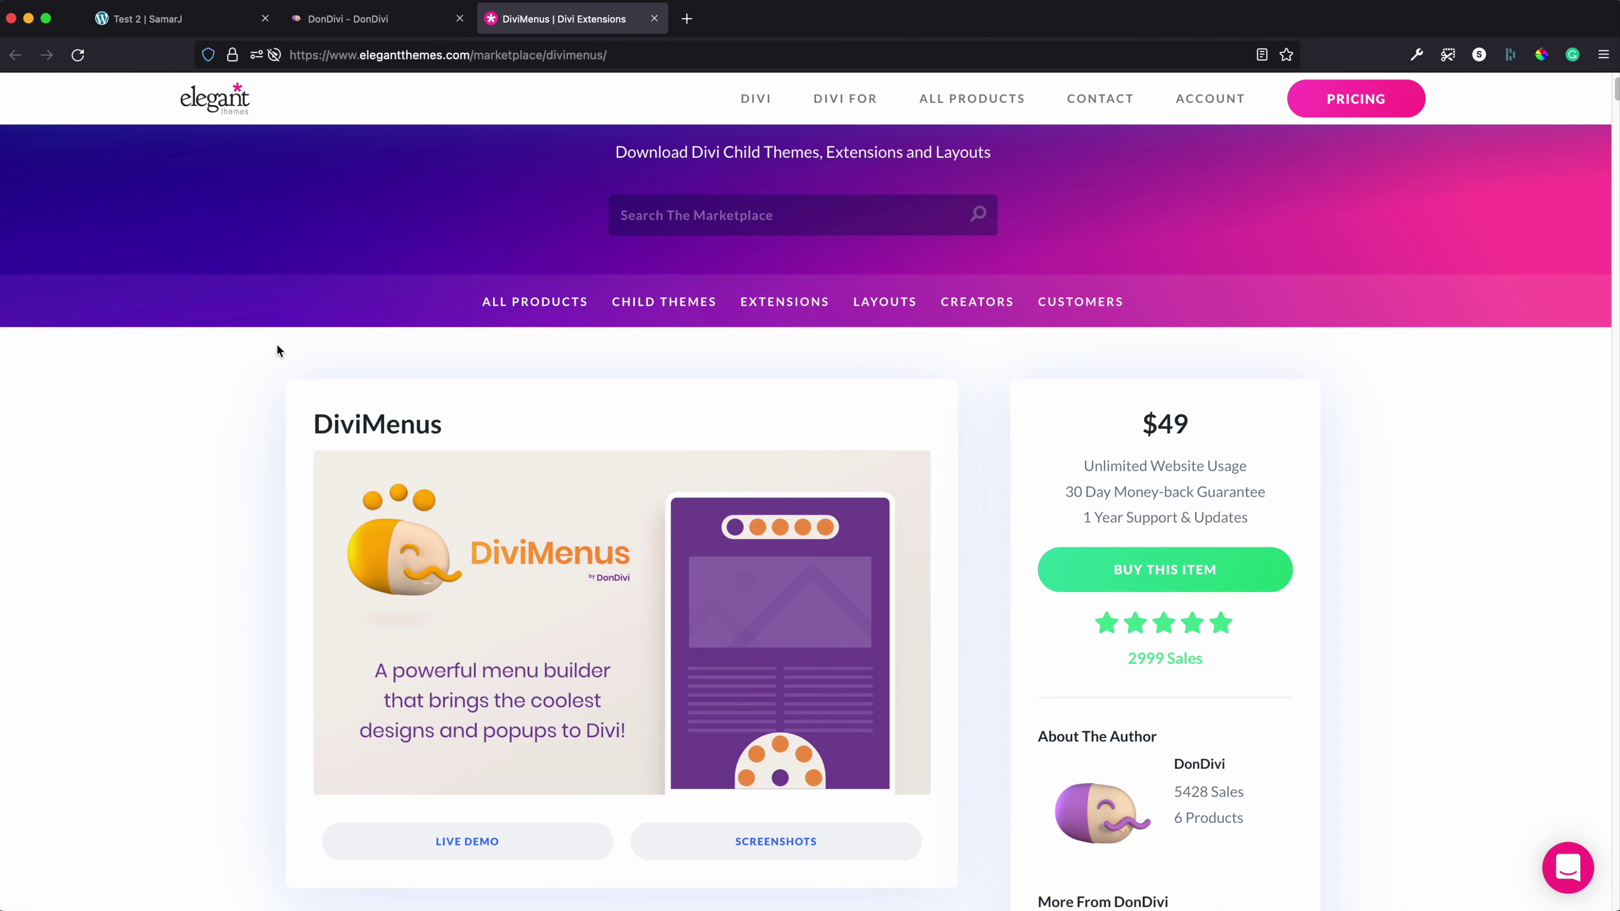
scroll(1025, 289, "down", 15)
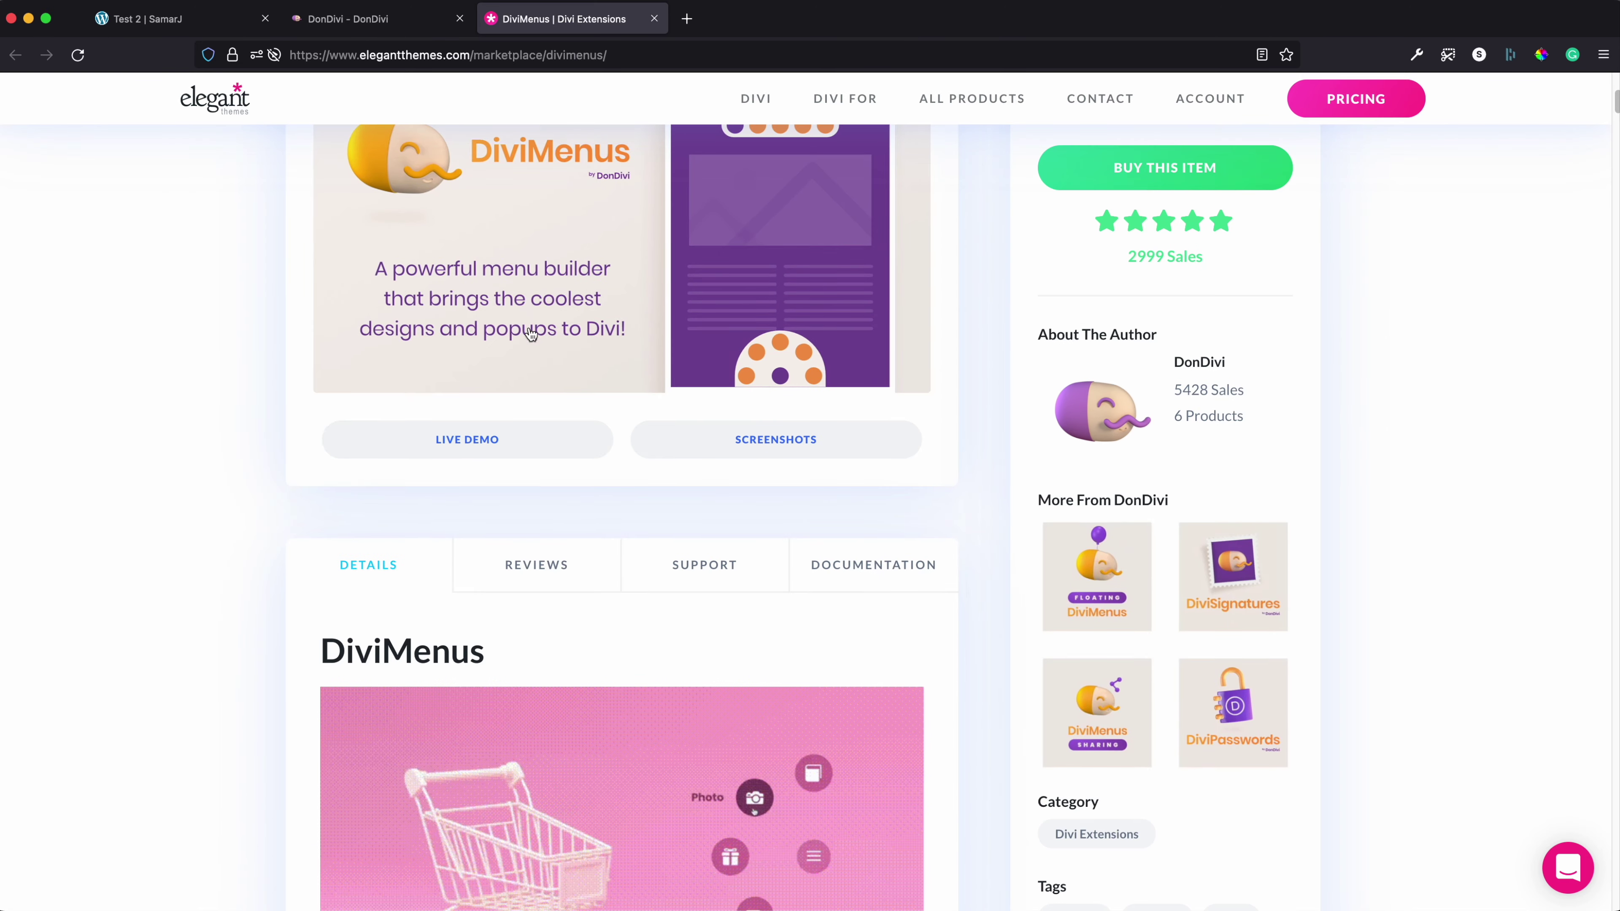
scroll(1024, 284, "down", 20)
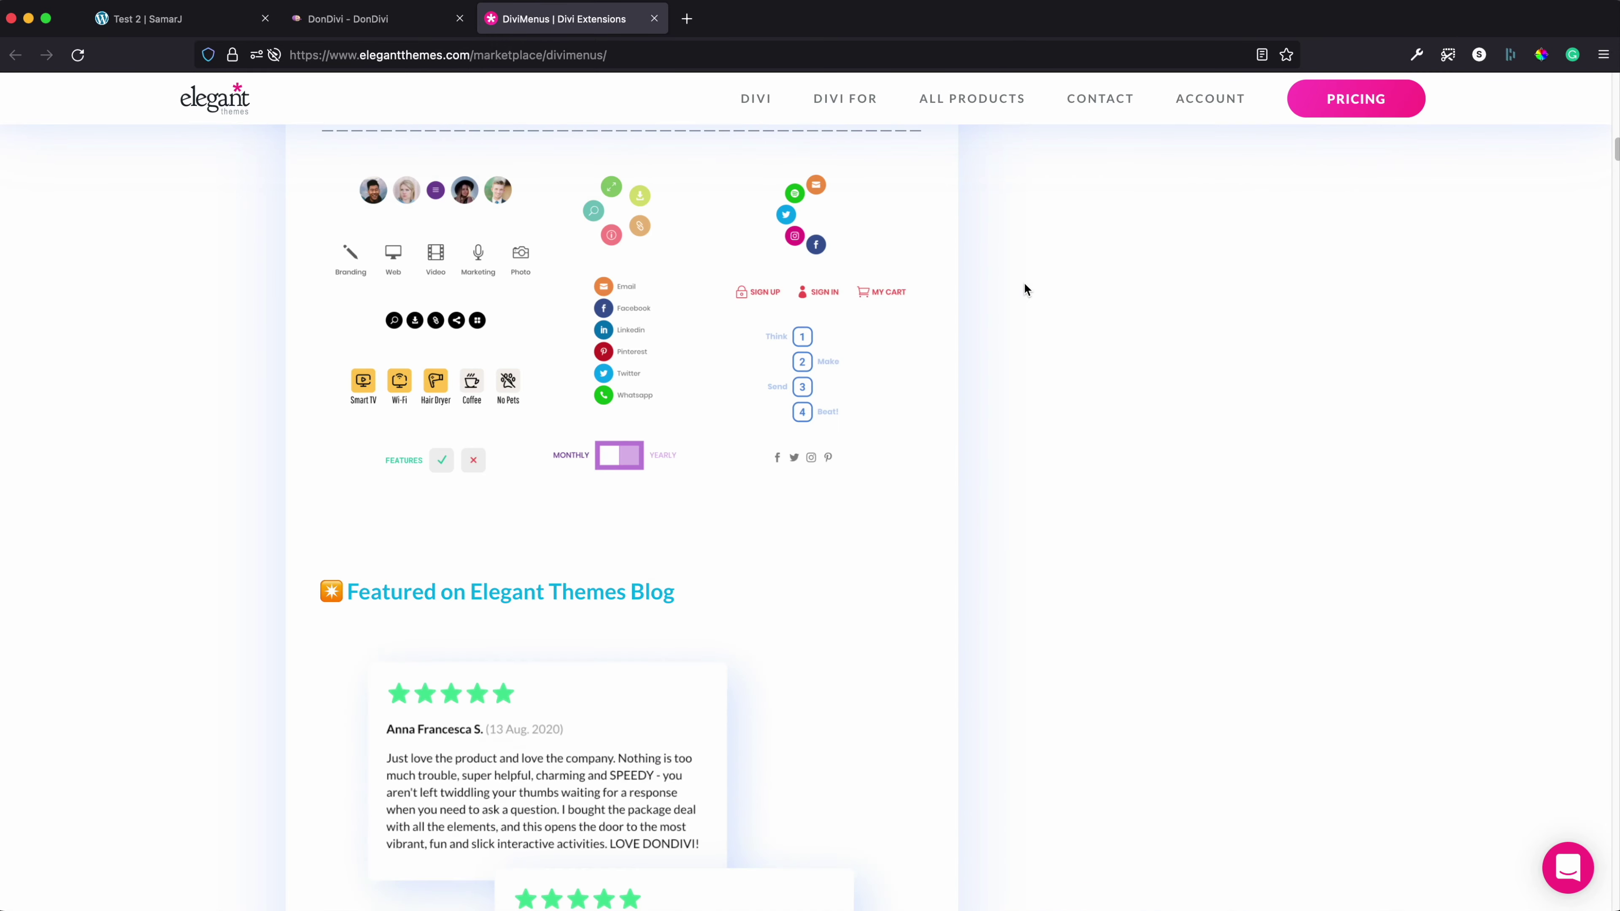
scroll(1025, 288, "down", 15)
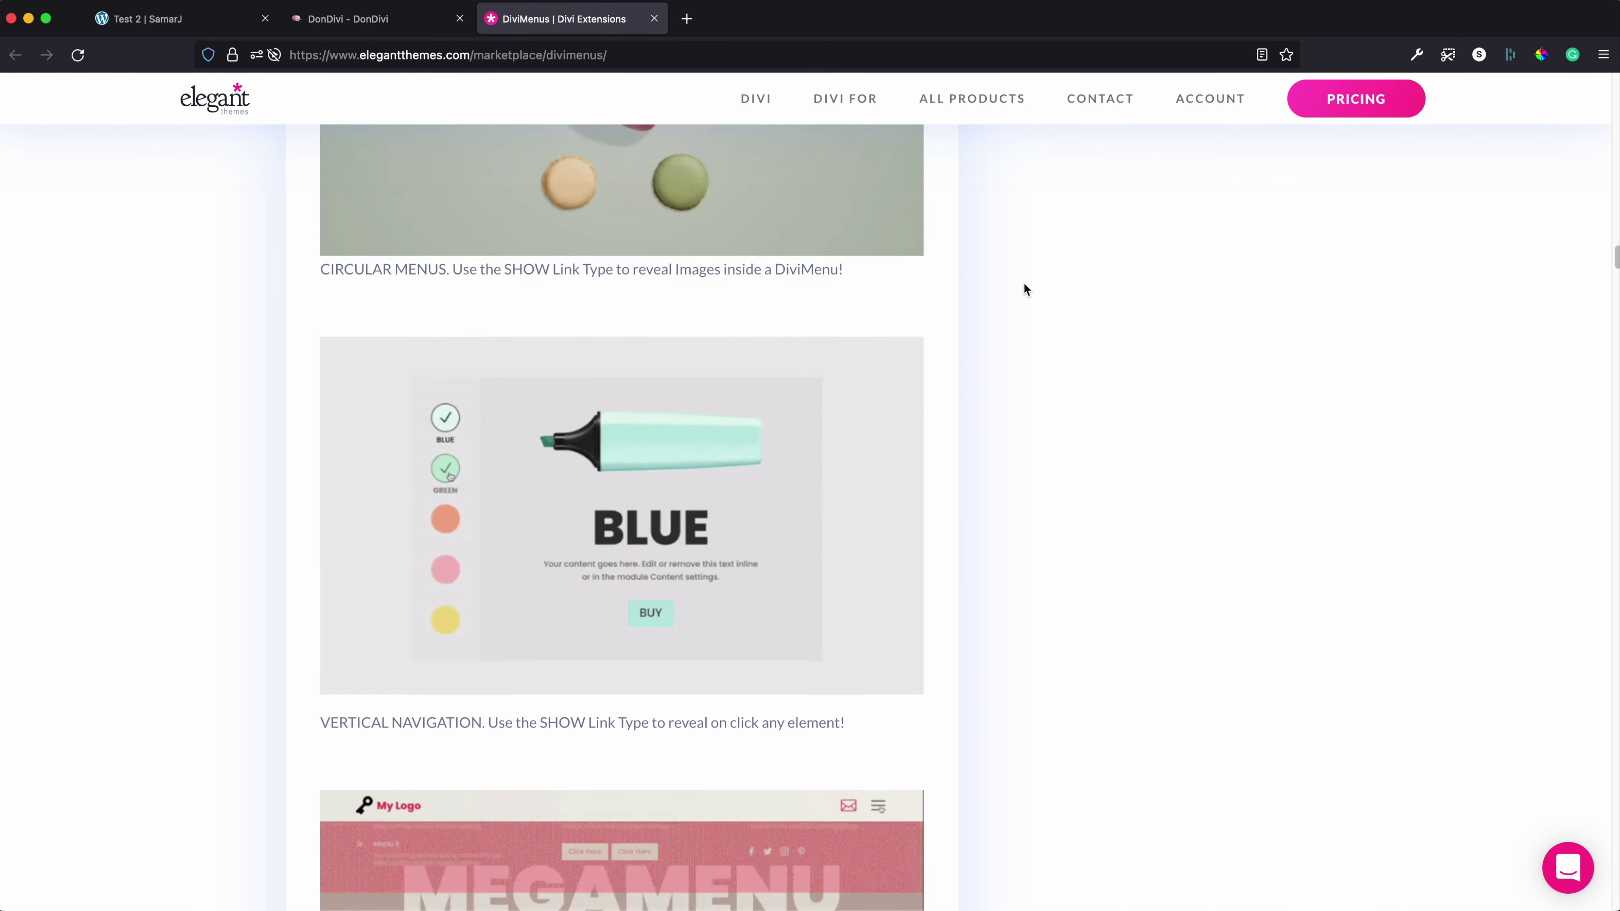
scroll(1025, 289, "up", 5)
scroll(1025, 288, "up", 1)
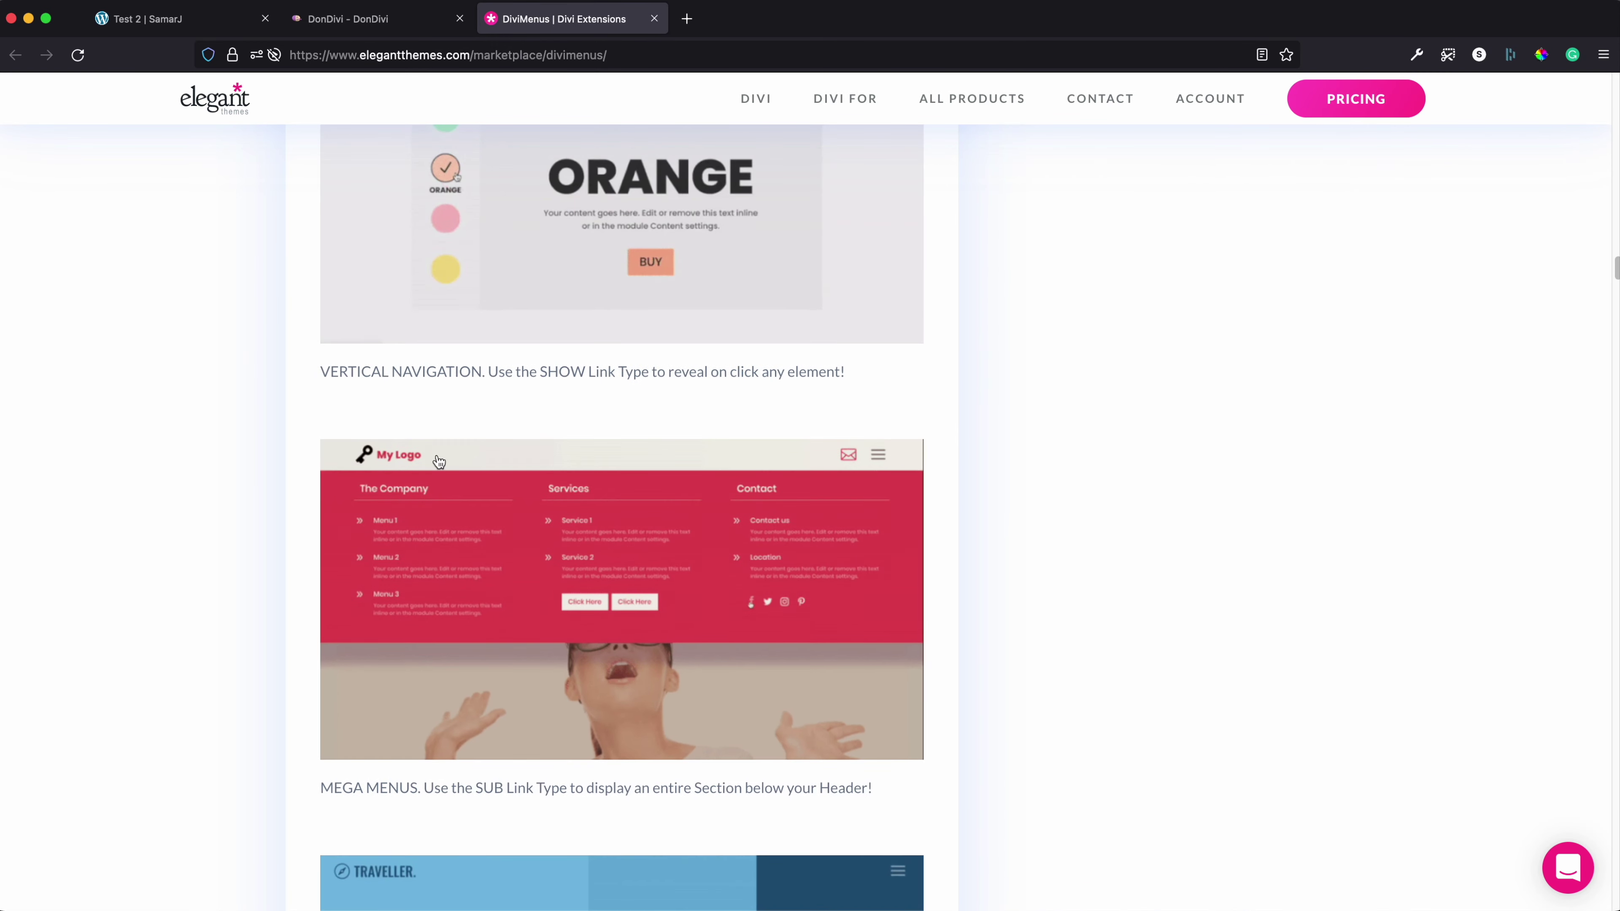
scroll(849, 477, "down", 12)
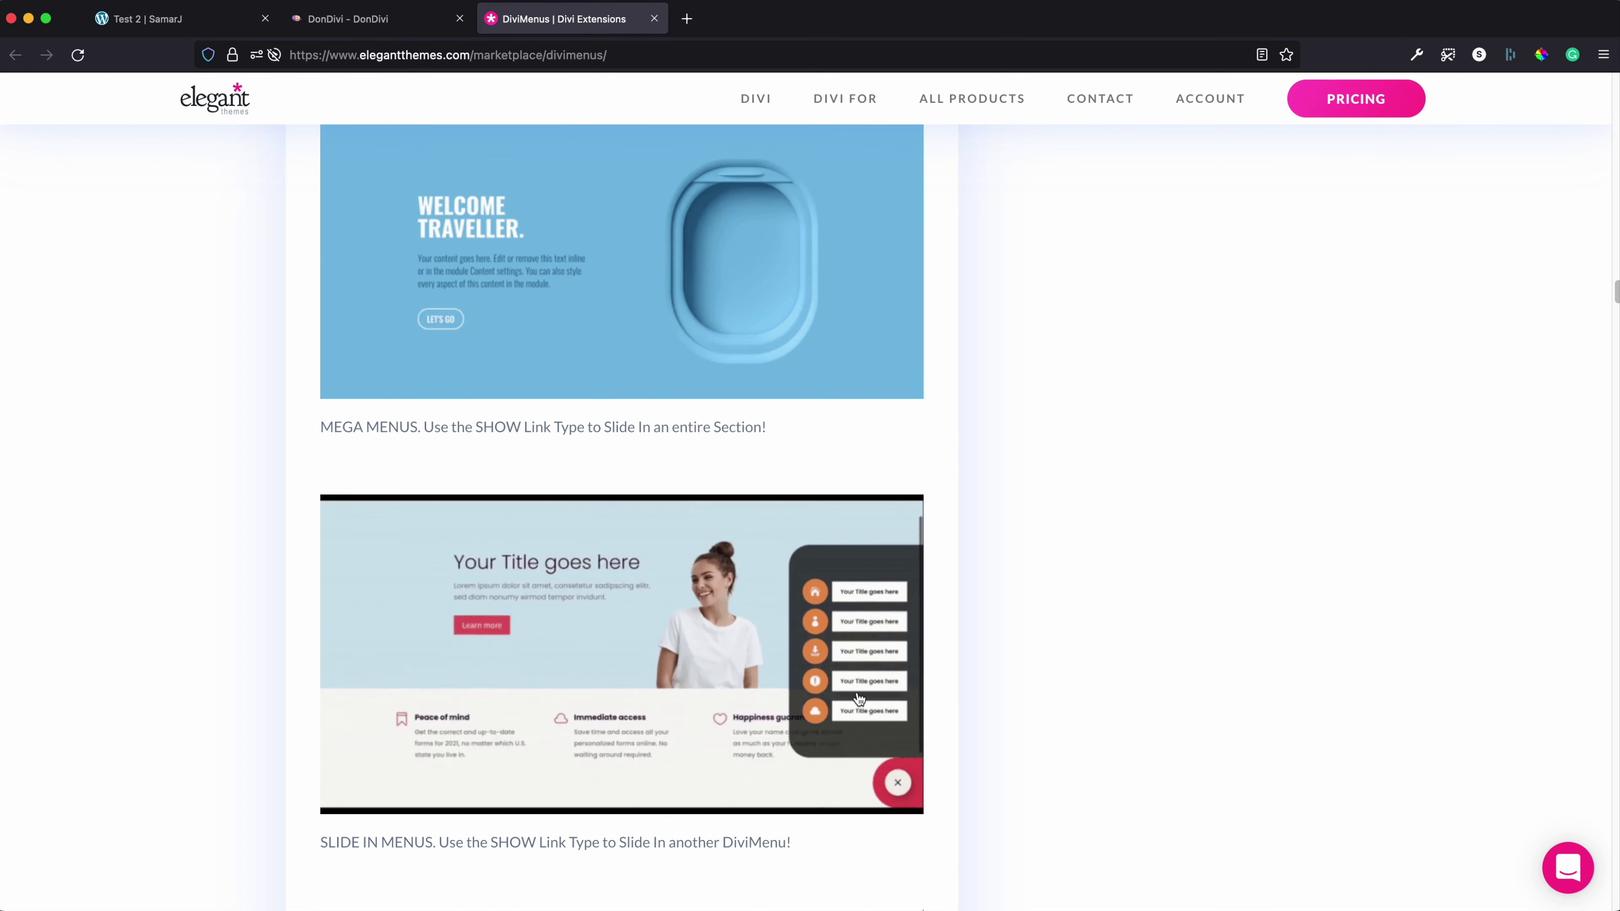
Examine the remaining DiviMenus examples, including drop-downs, mega menus, timelines and alerts, and compare them with the marketplace site's Divi menu
scroll(747, 498, "down", 8)
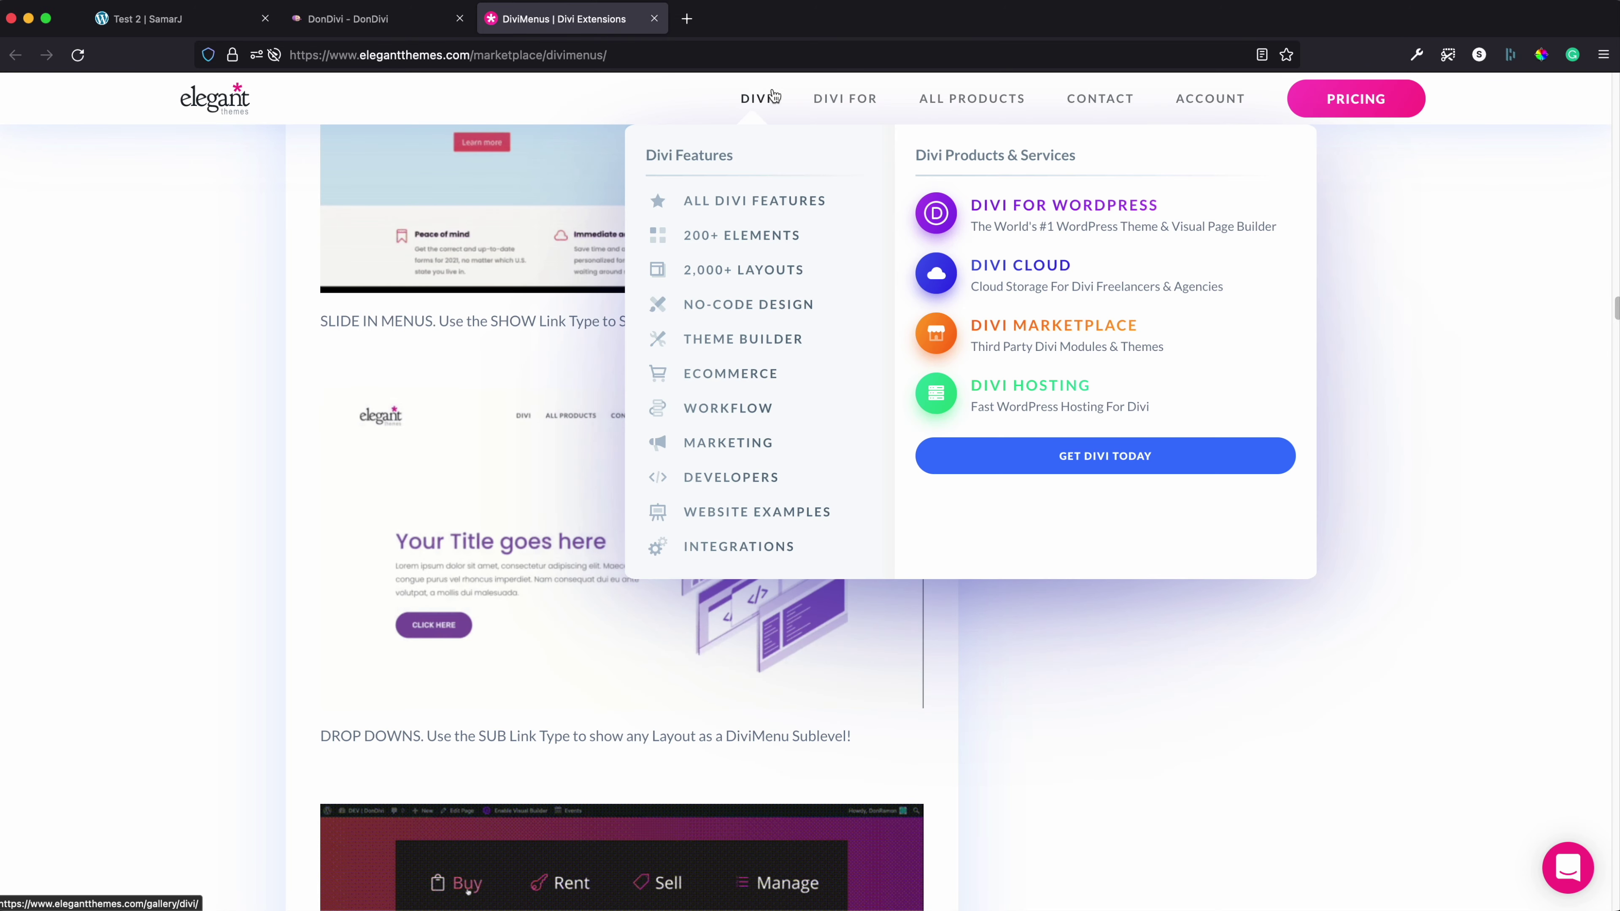
mouse_move(1153, 113)
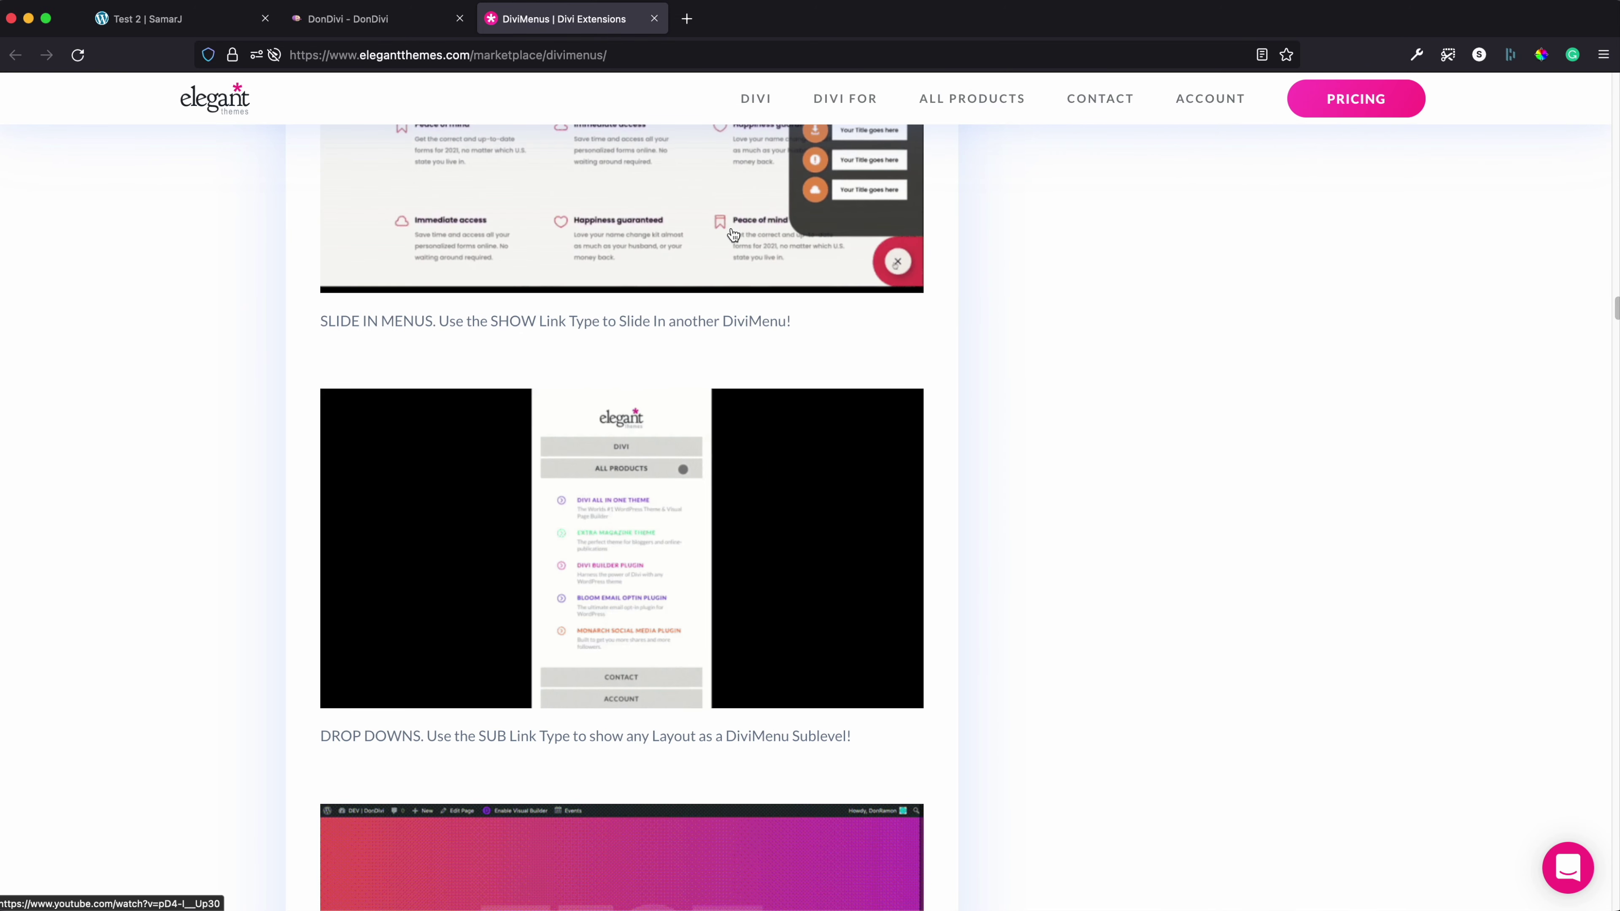
mouse_move(836, 103)
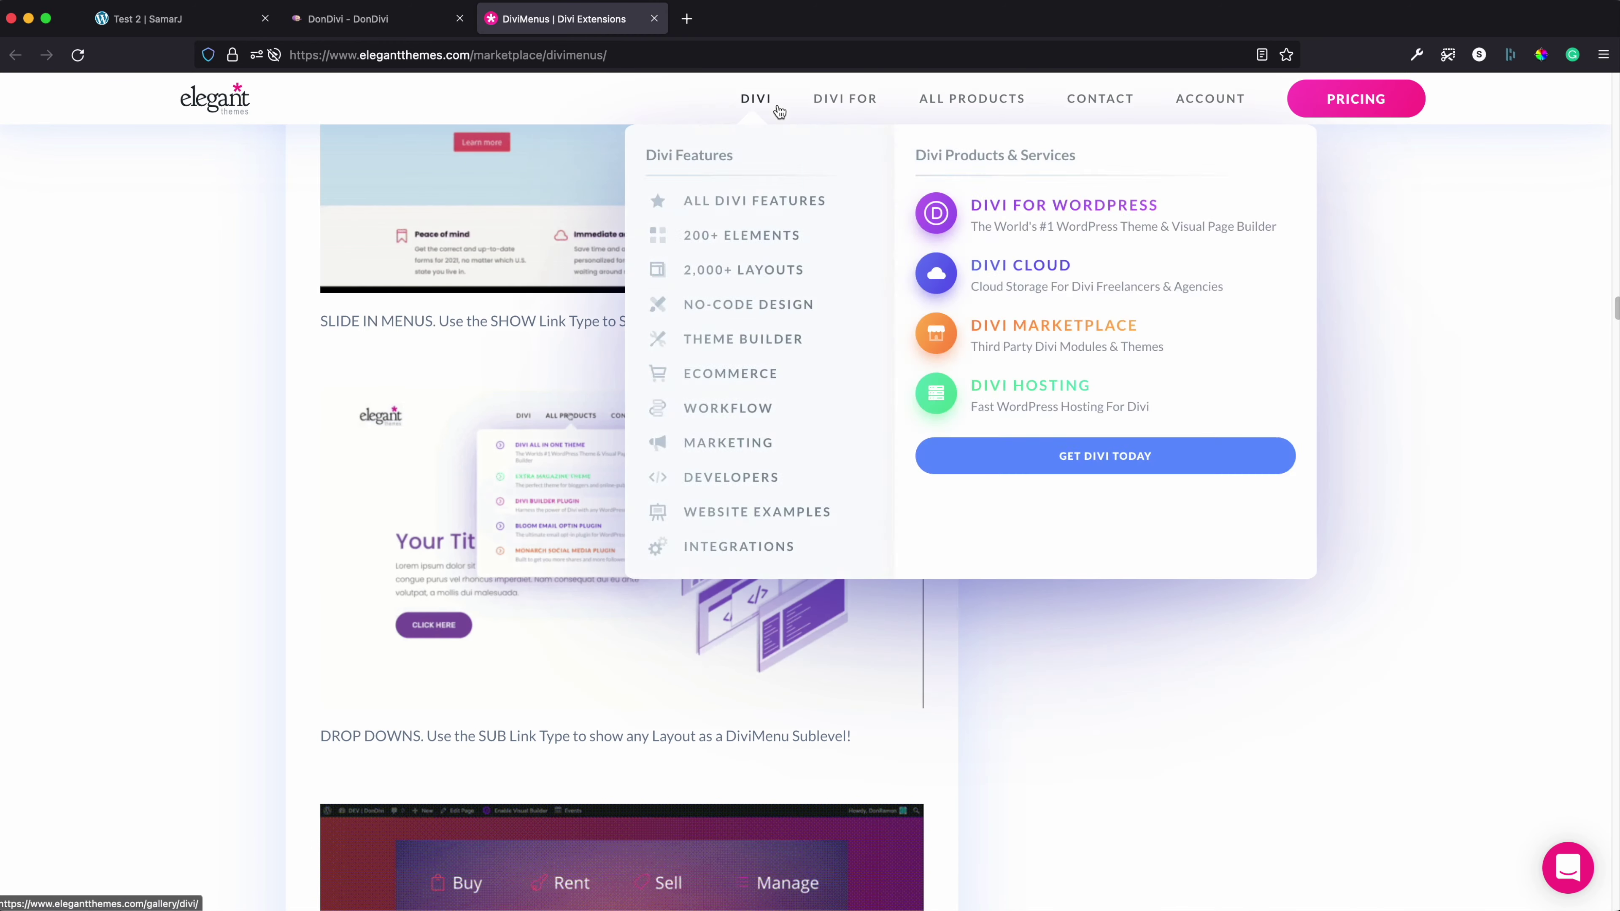
scroll(1197, 274, "down", 15)
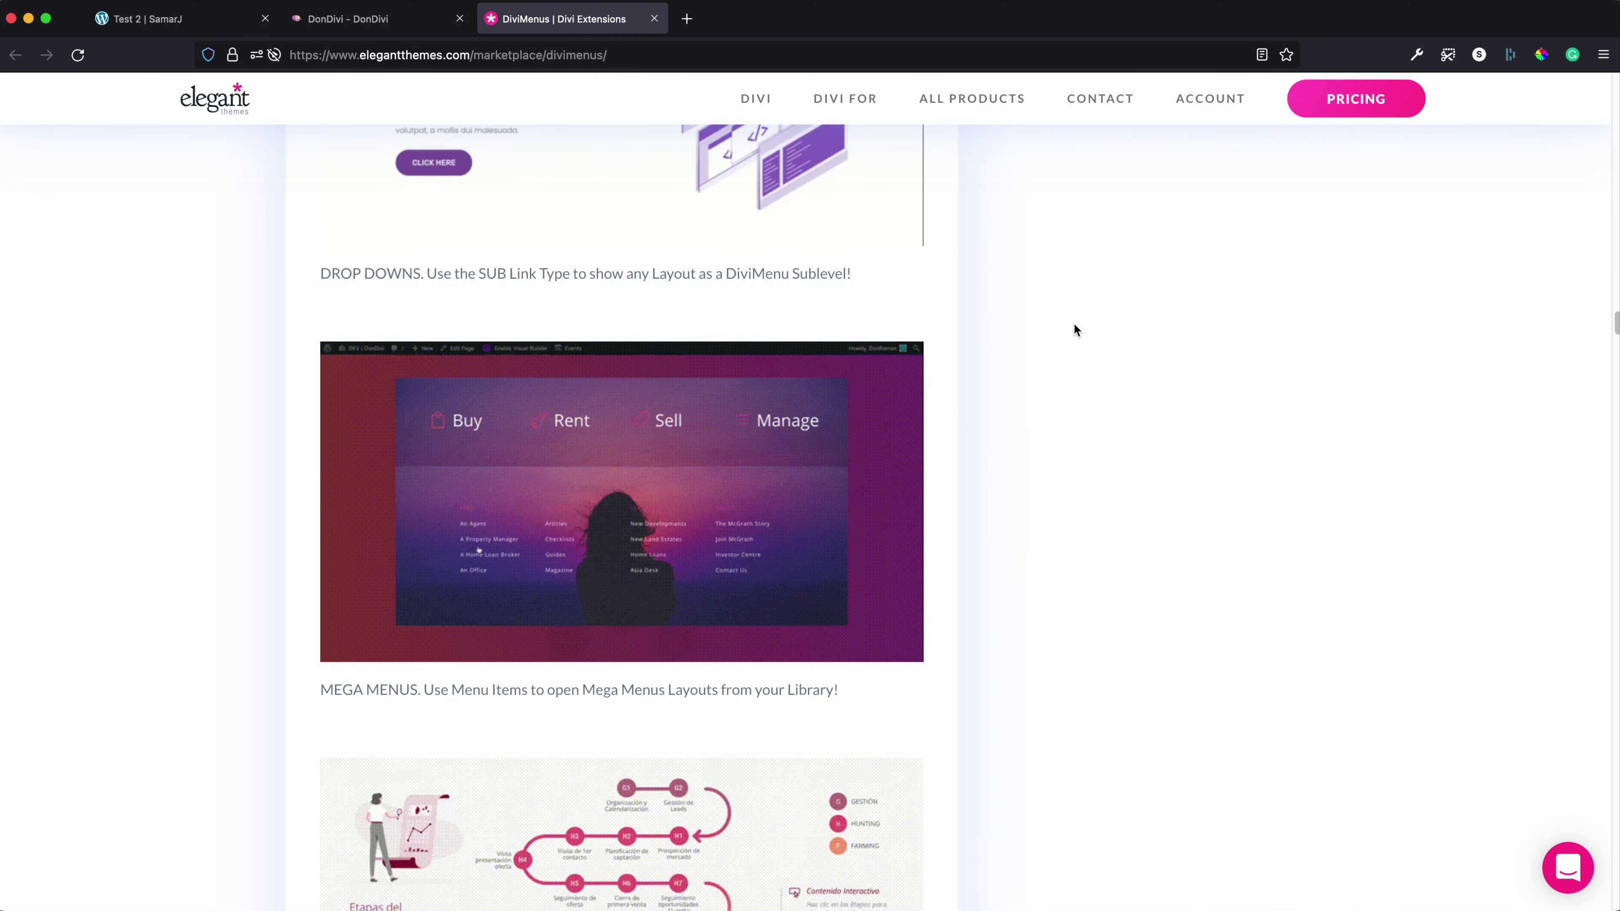
scroll(1019, 475, "down", 14)
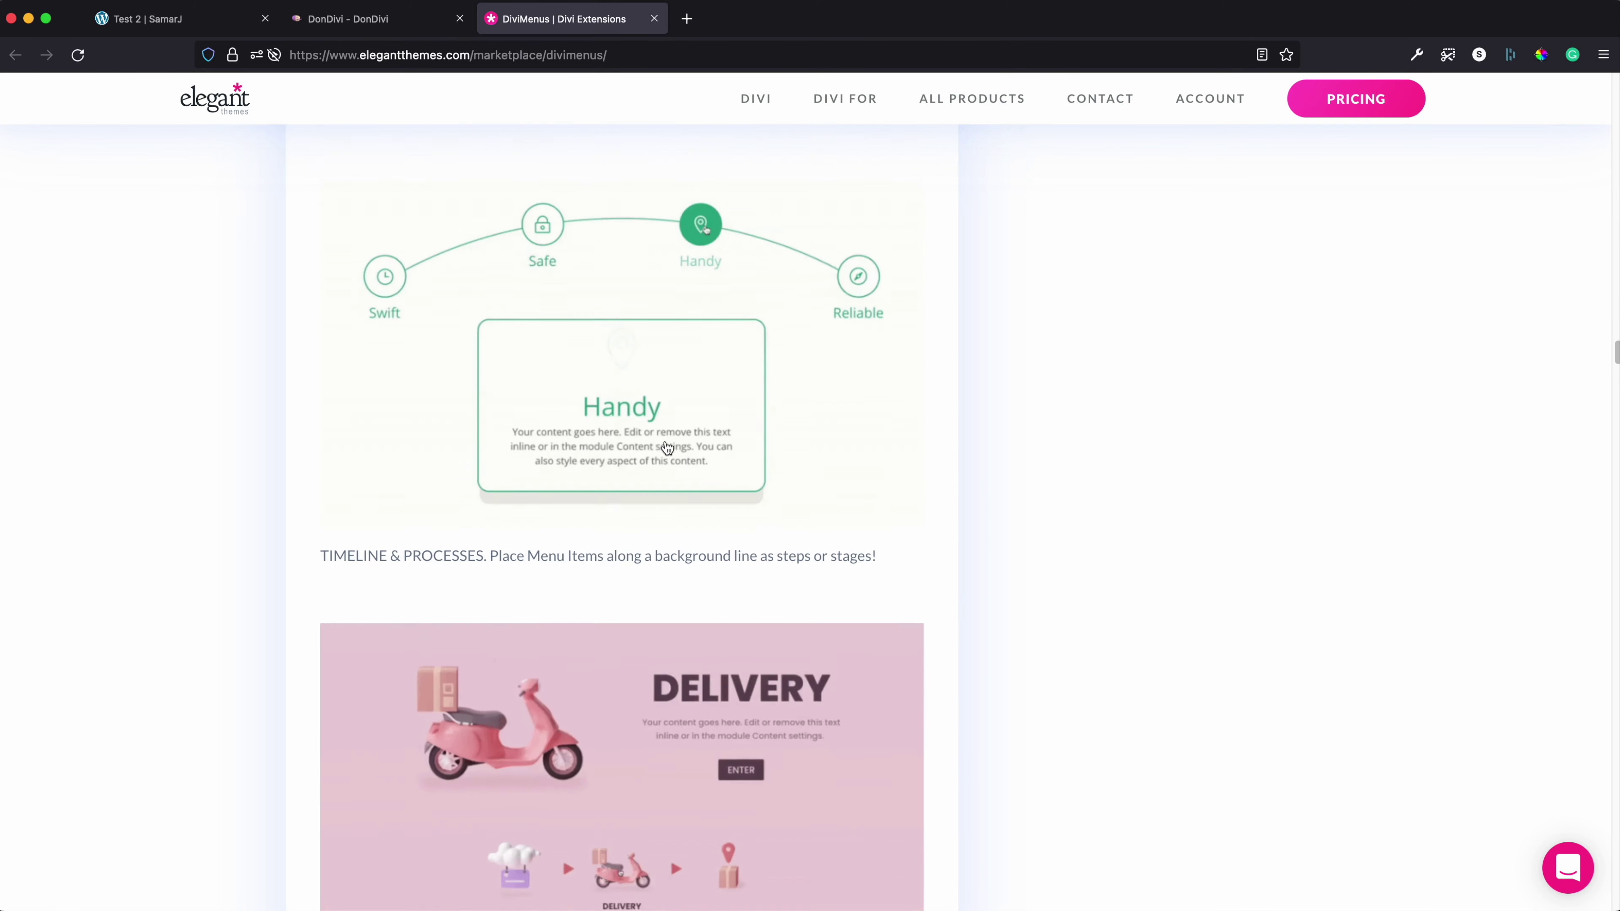
scroll(1019, 476, "down", 6)
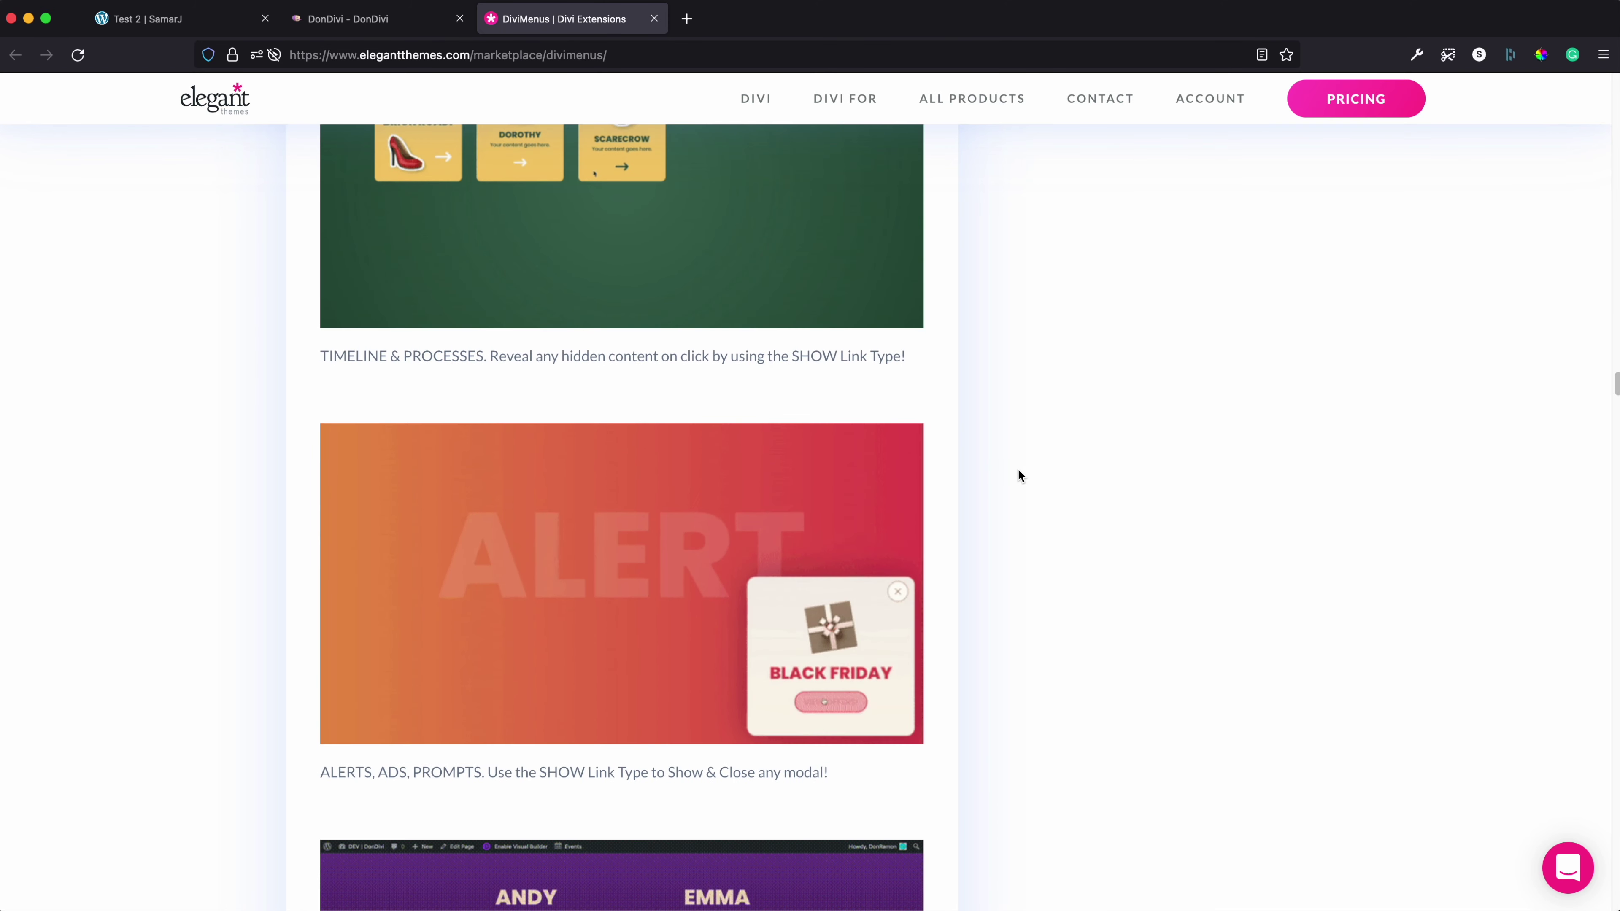
scroll(1005, 518, "down", 4)
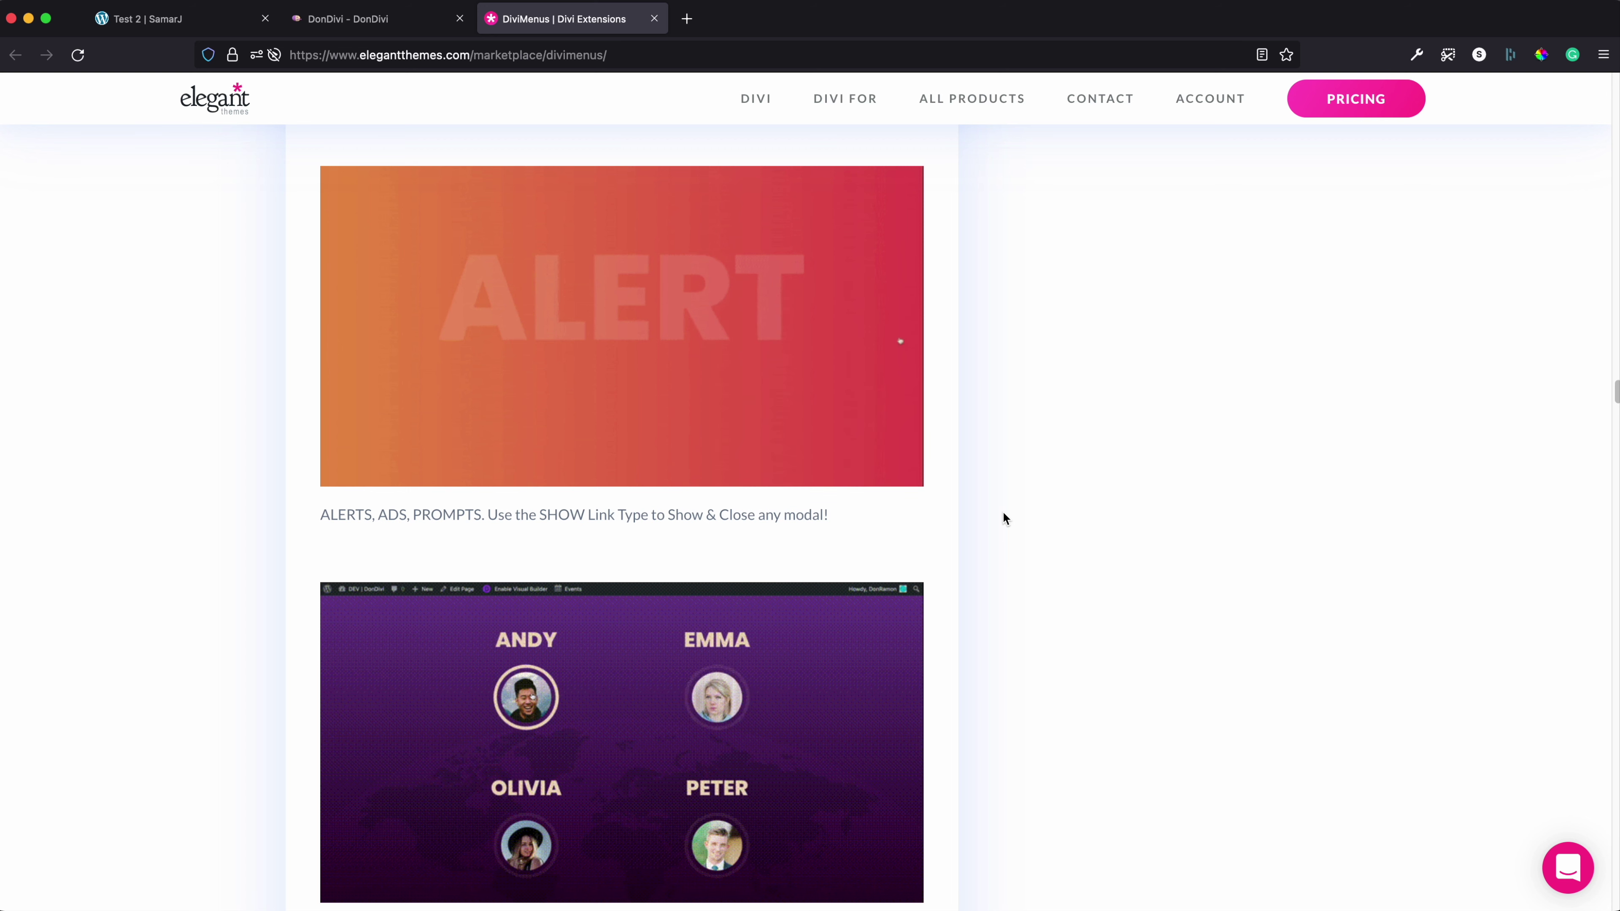
Glance at the DonDivi plugins page, then preview the Links and Shop dropdowns on the Test 2 page
left_click(348, 19)
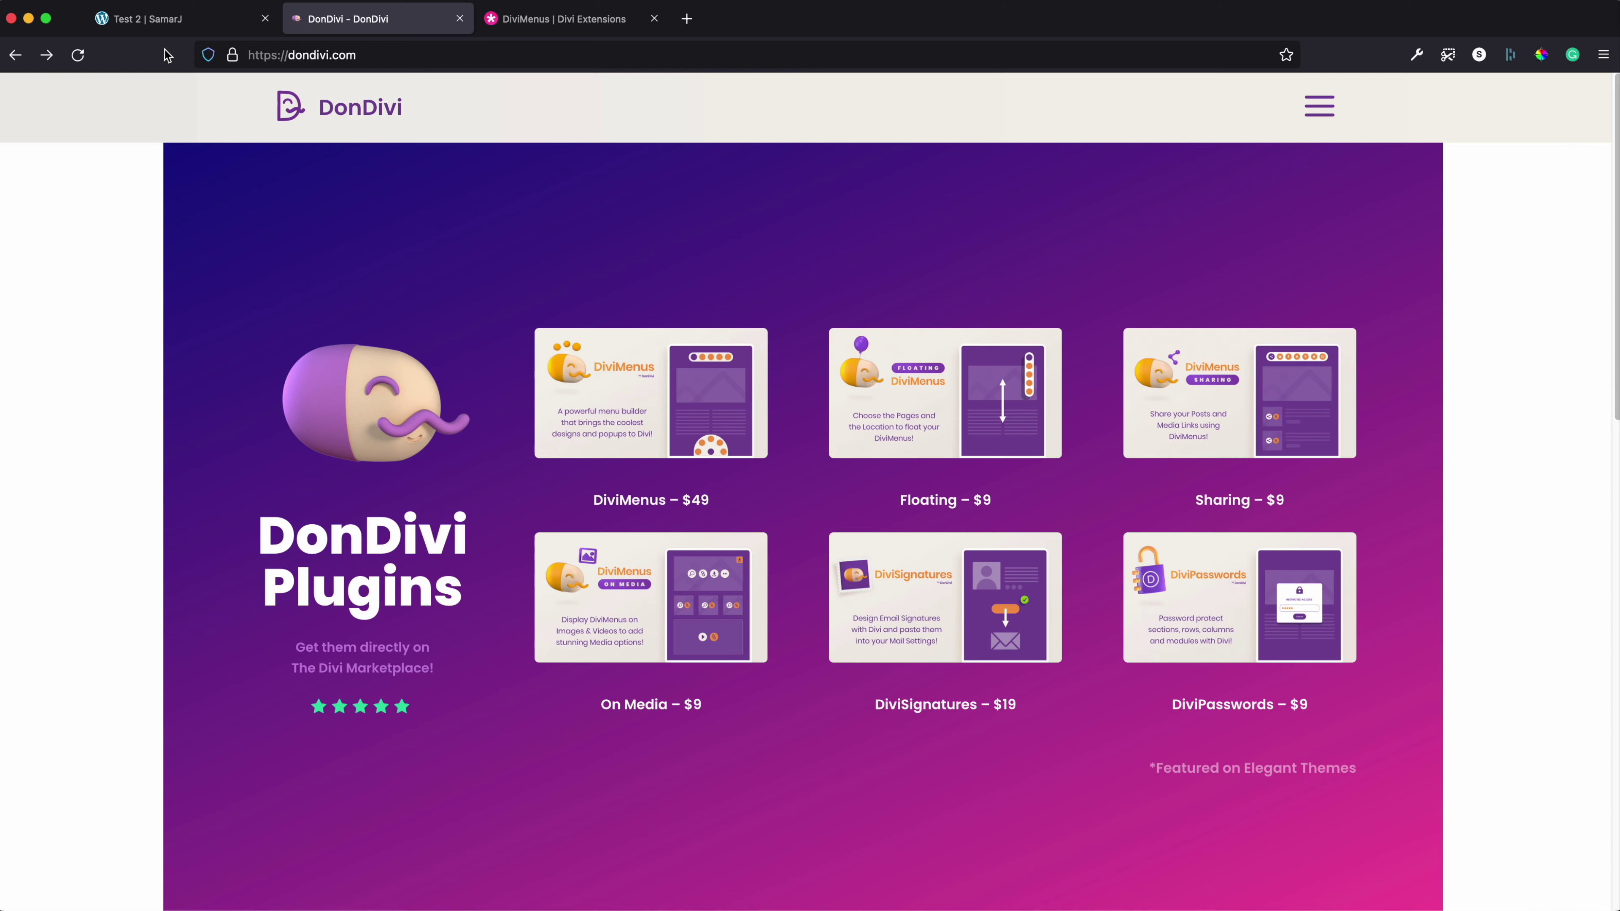
left_click(176, 21)
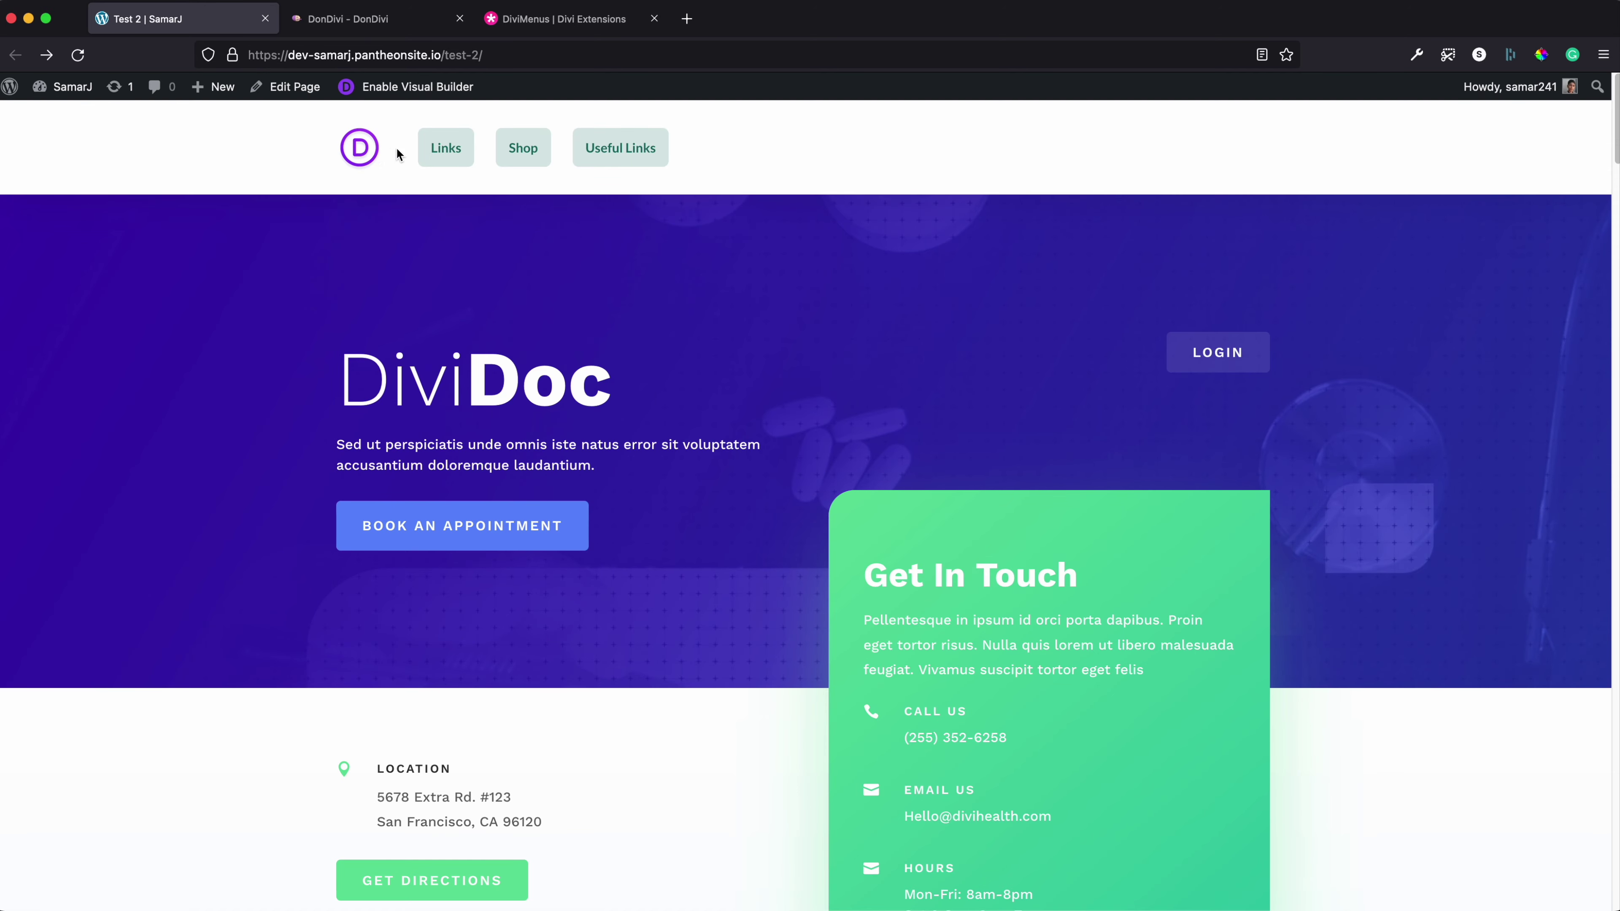
mouse_move(445, 154)
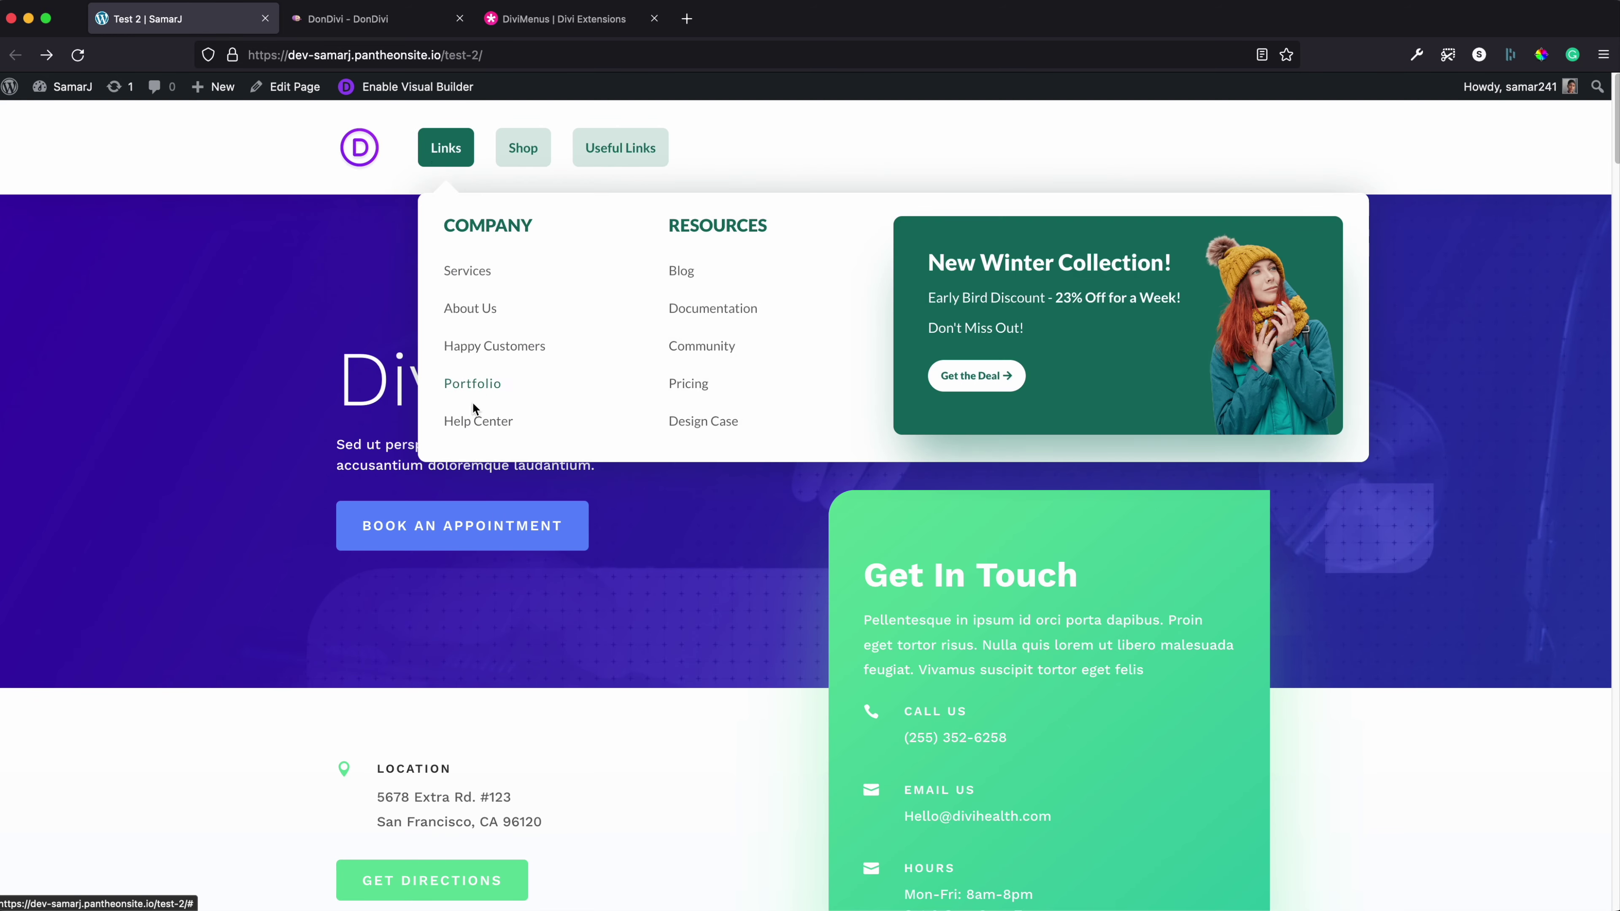
mouse_move(520, 173)
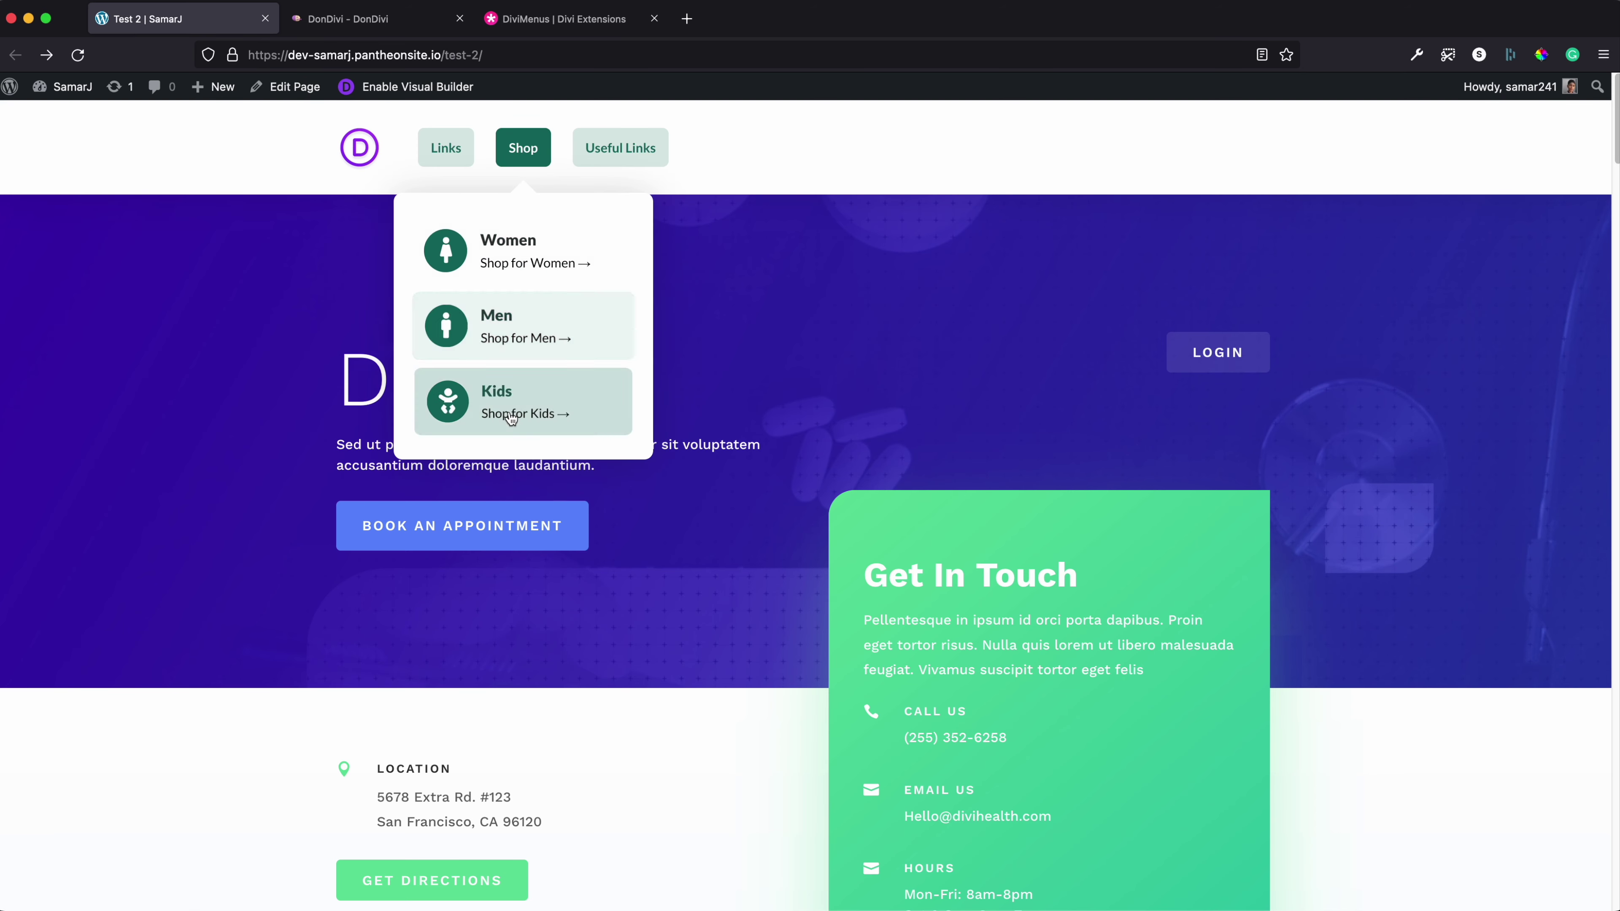
Open the WordPress dashboard in a new tab placed first, and return to the Test 2 page to check its dropdown menus
left_click(62, 117, "super")
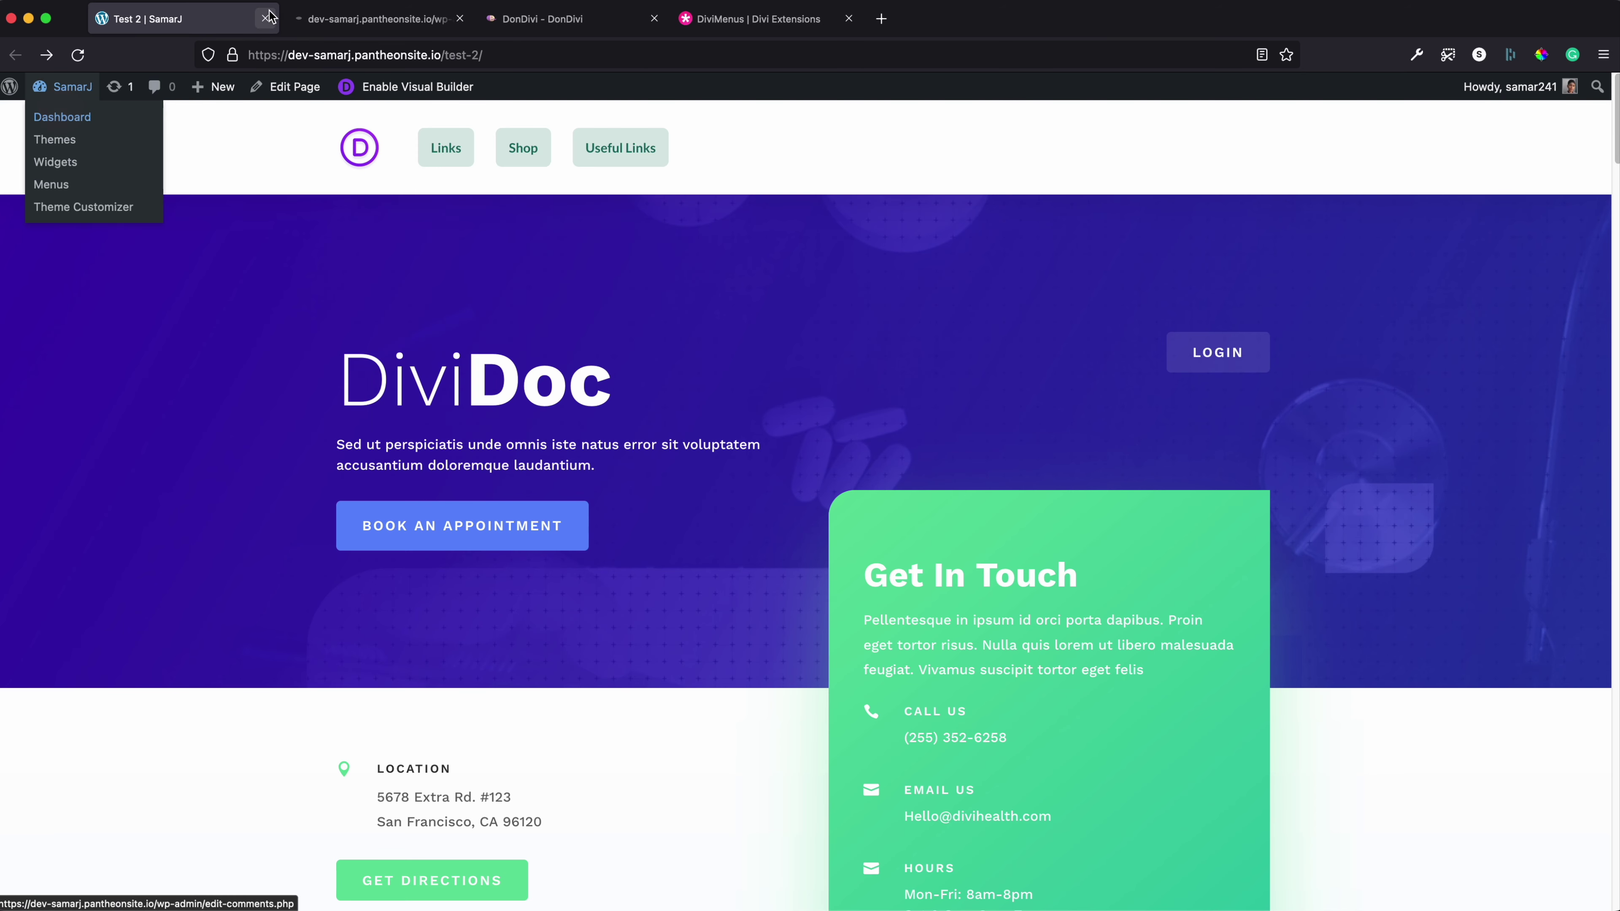
left_click_drag(323, 19, 163, 26)
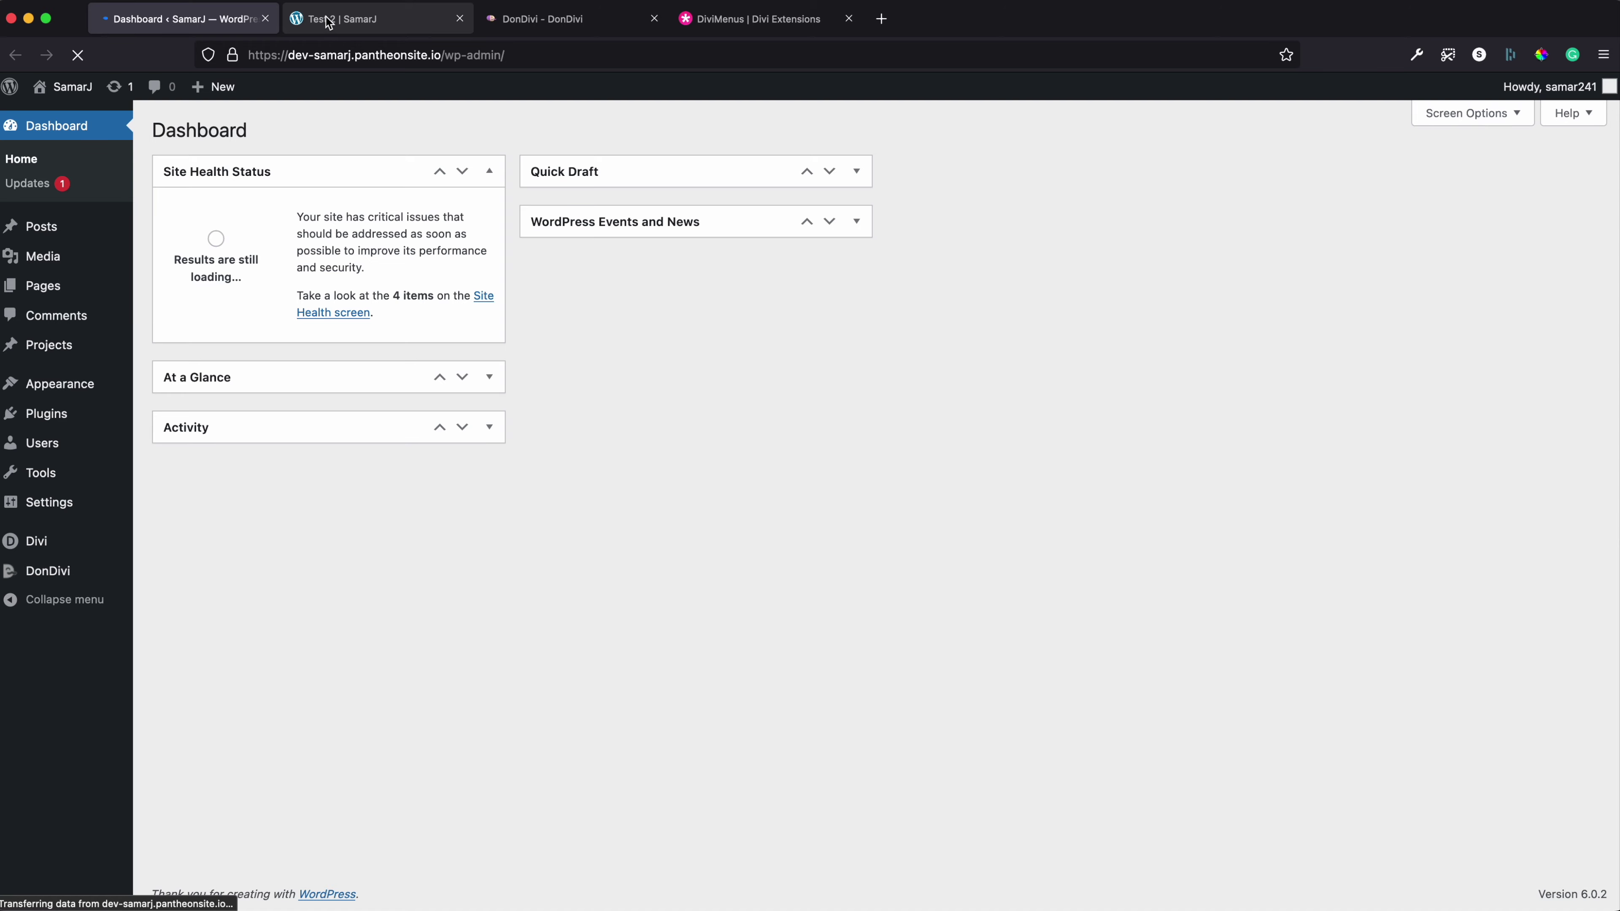
left_click(327, 19)
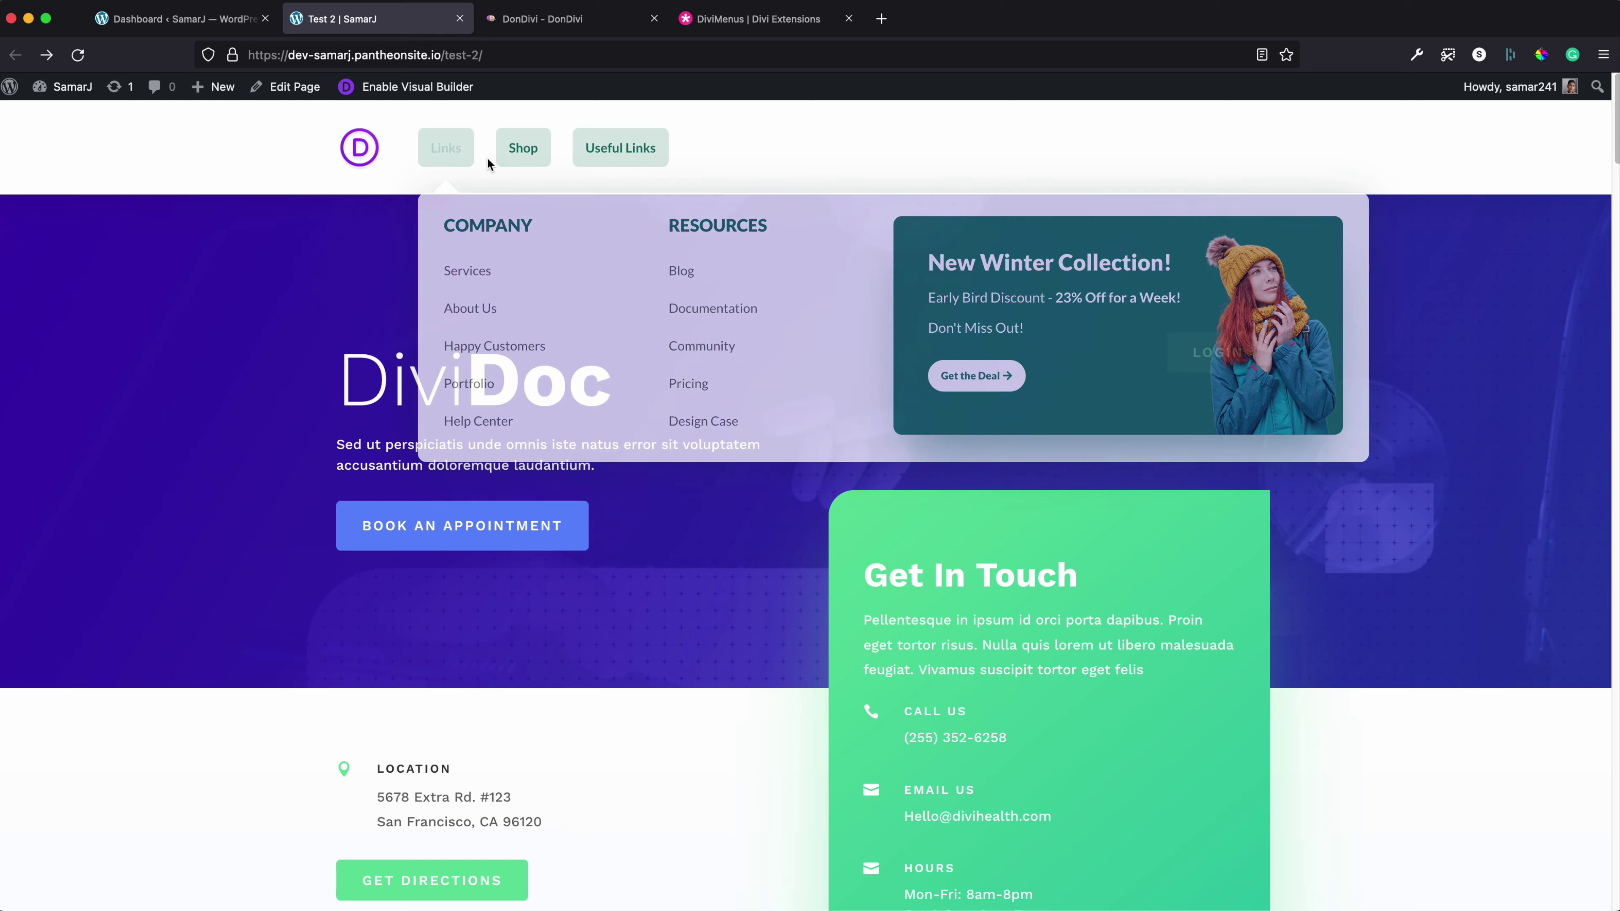
mouse_move(524, 148)
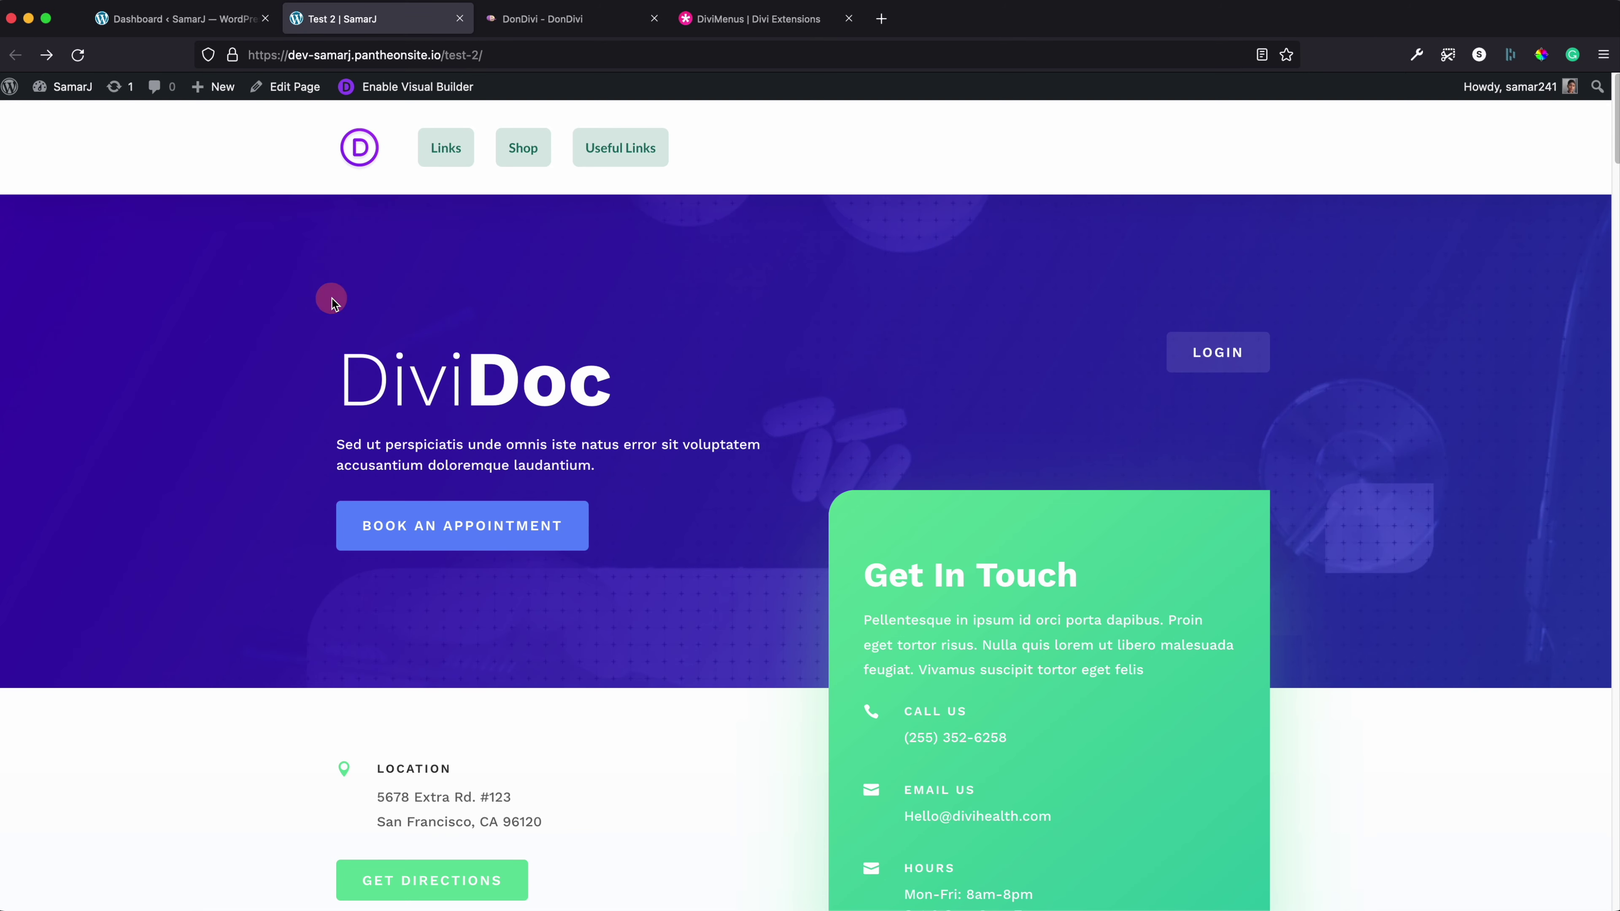
Open the Global Header of the Default Website Template for editing in the Divi Theme Builder
left_click(188, 19)
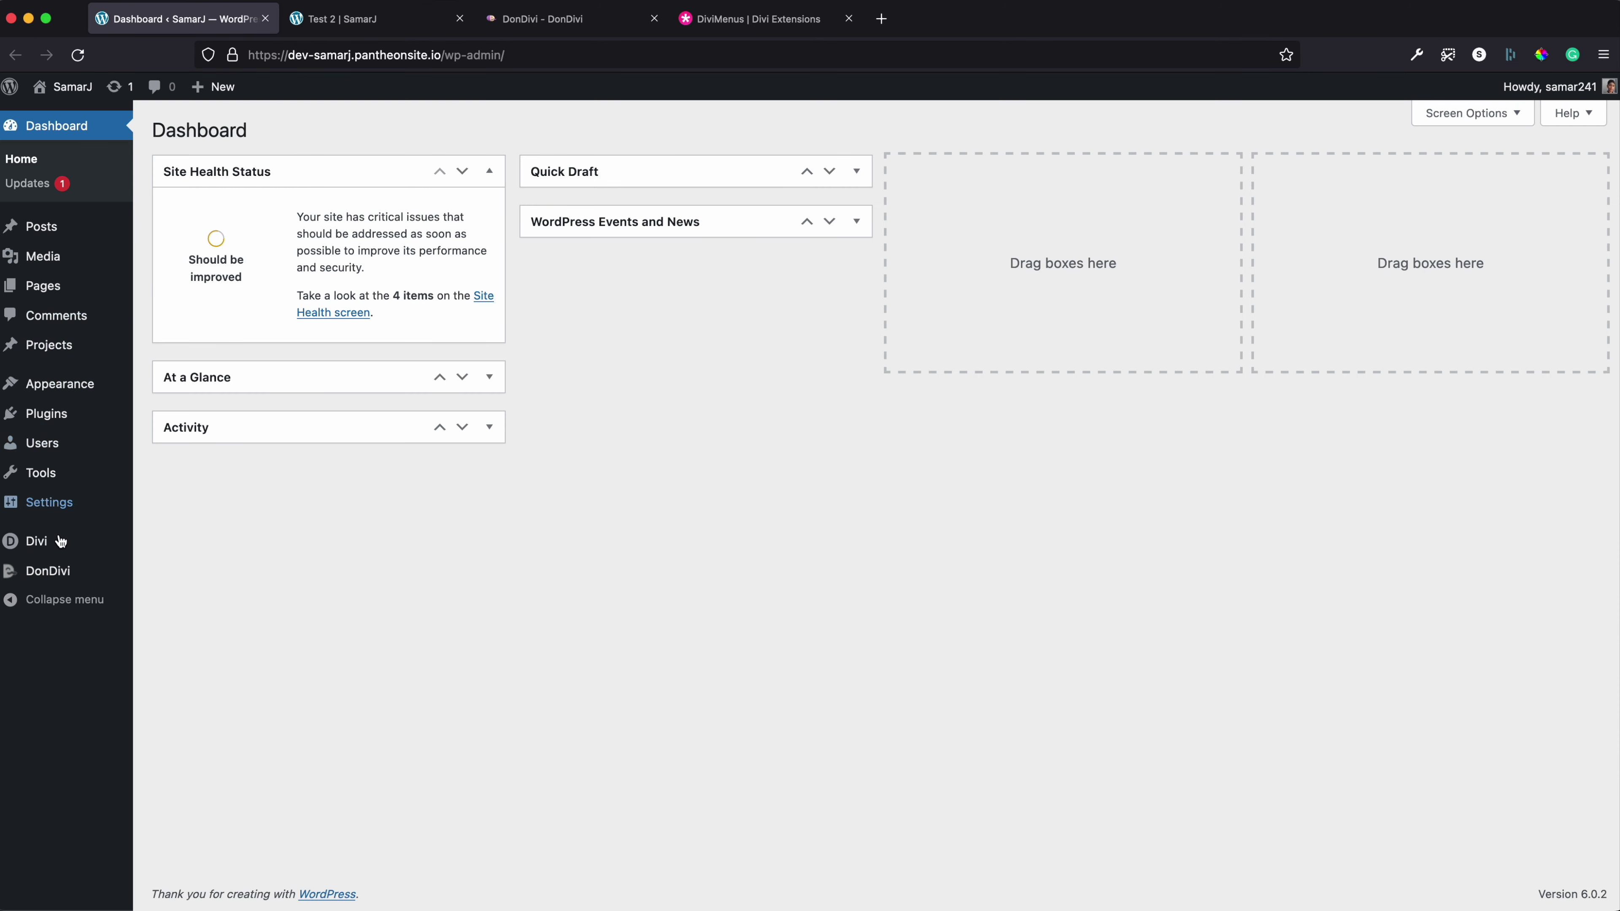
mouse_move(62, 552)
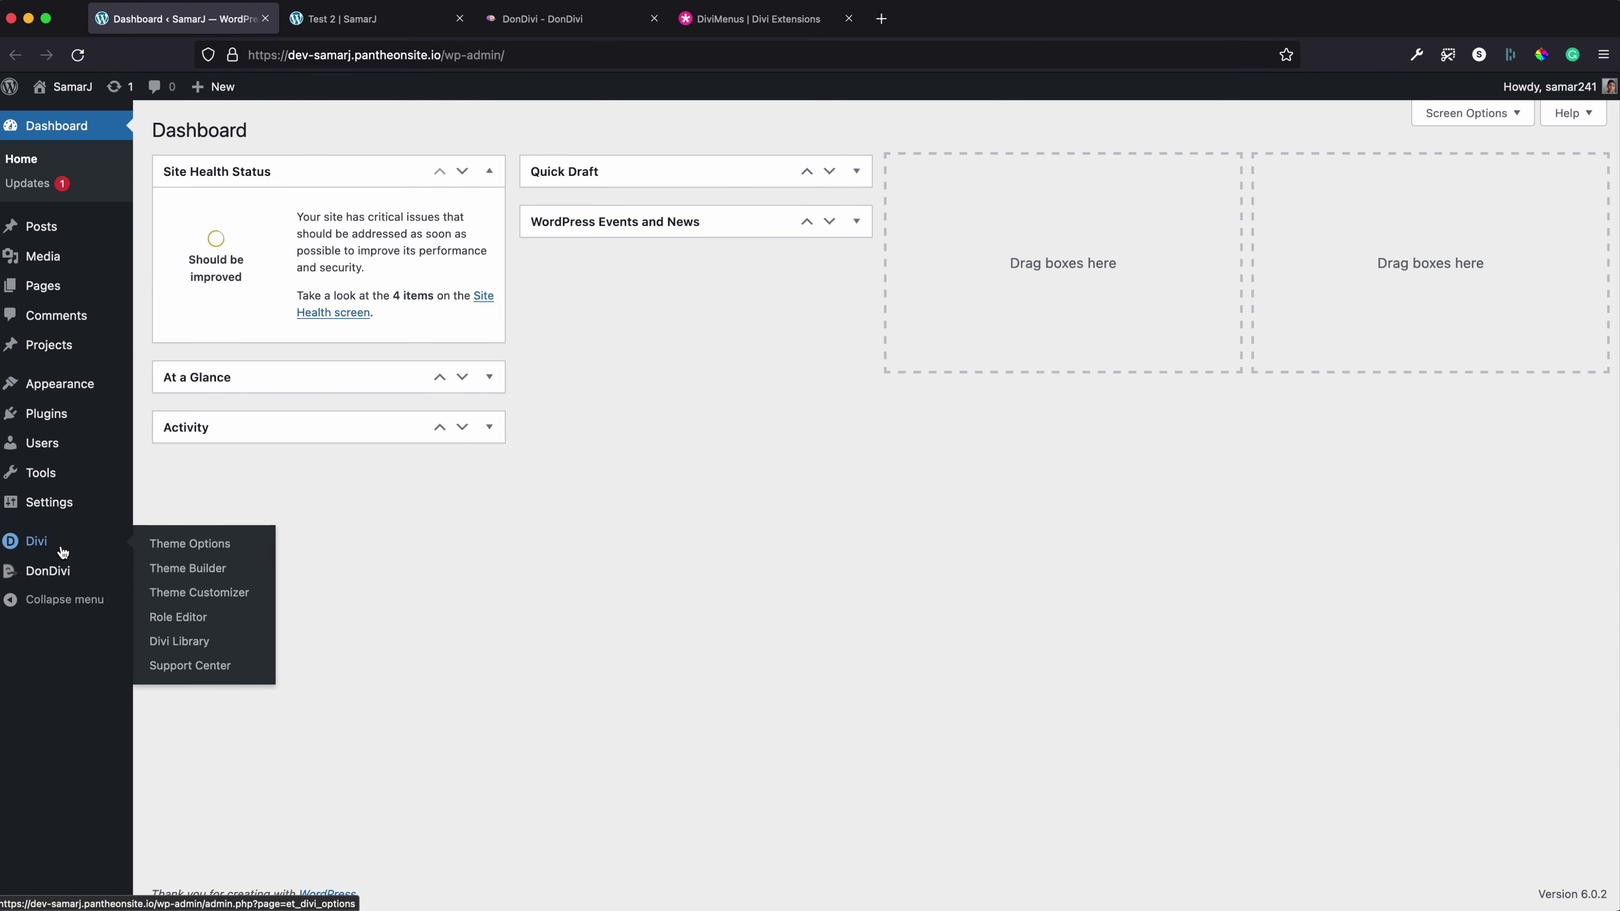
left_click(184, 571)
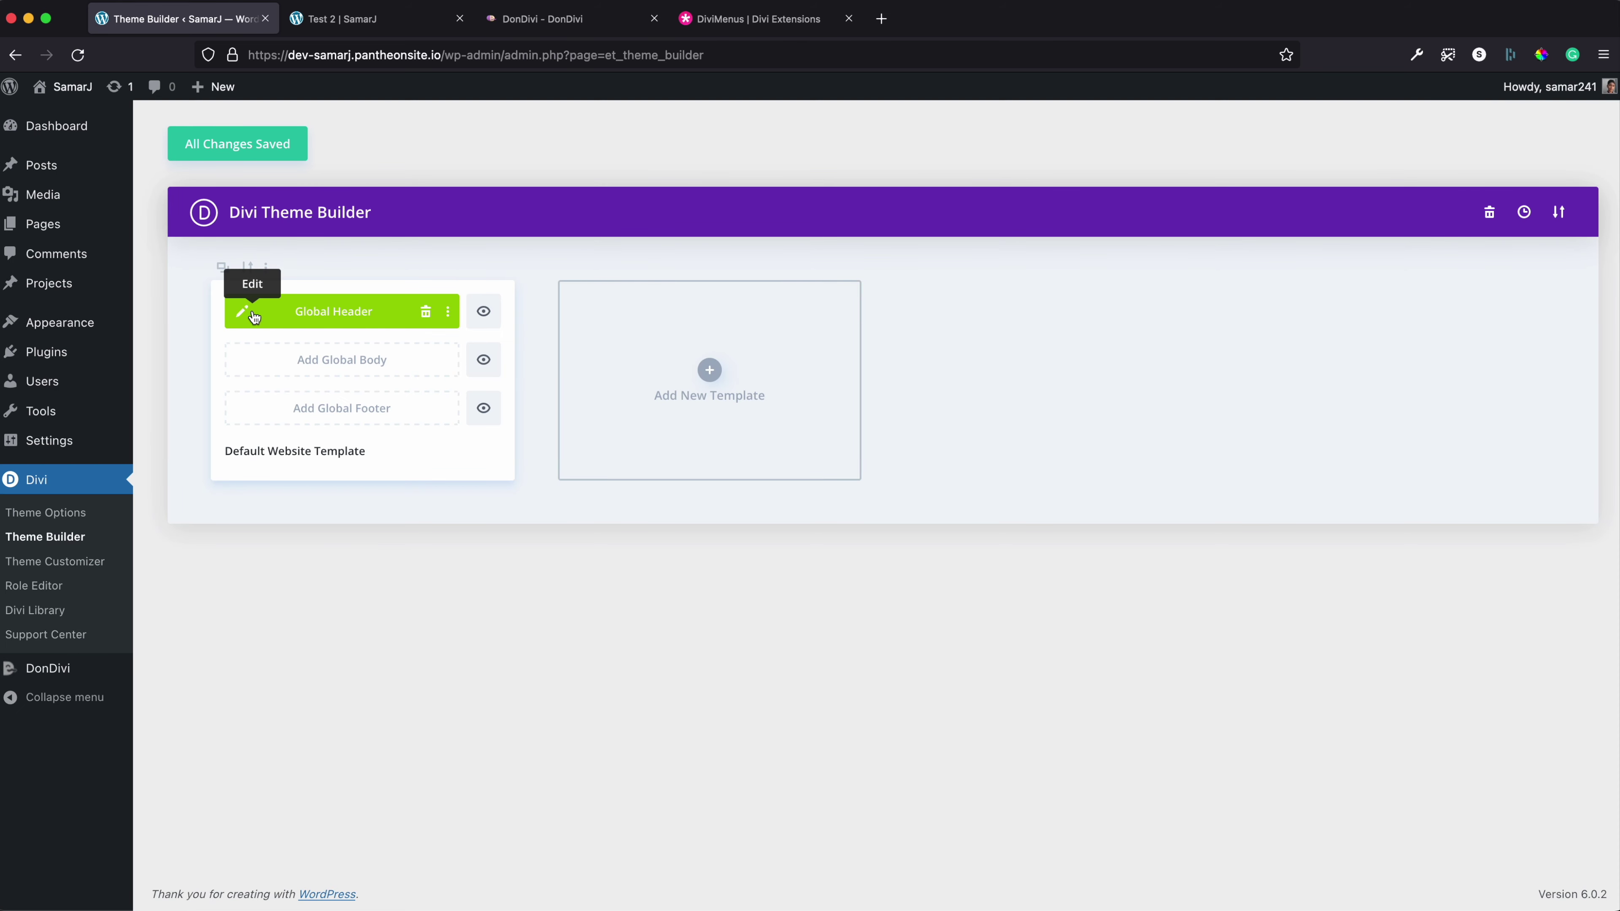
left_click(250, 316)
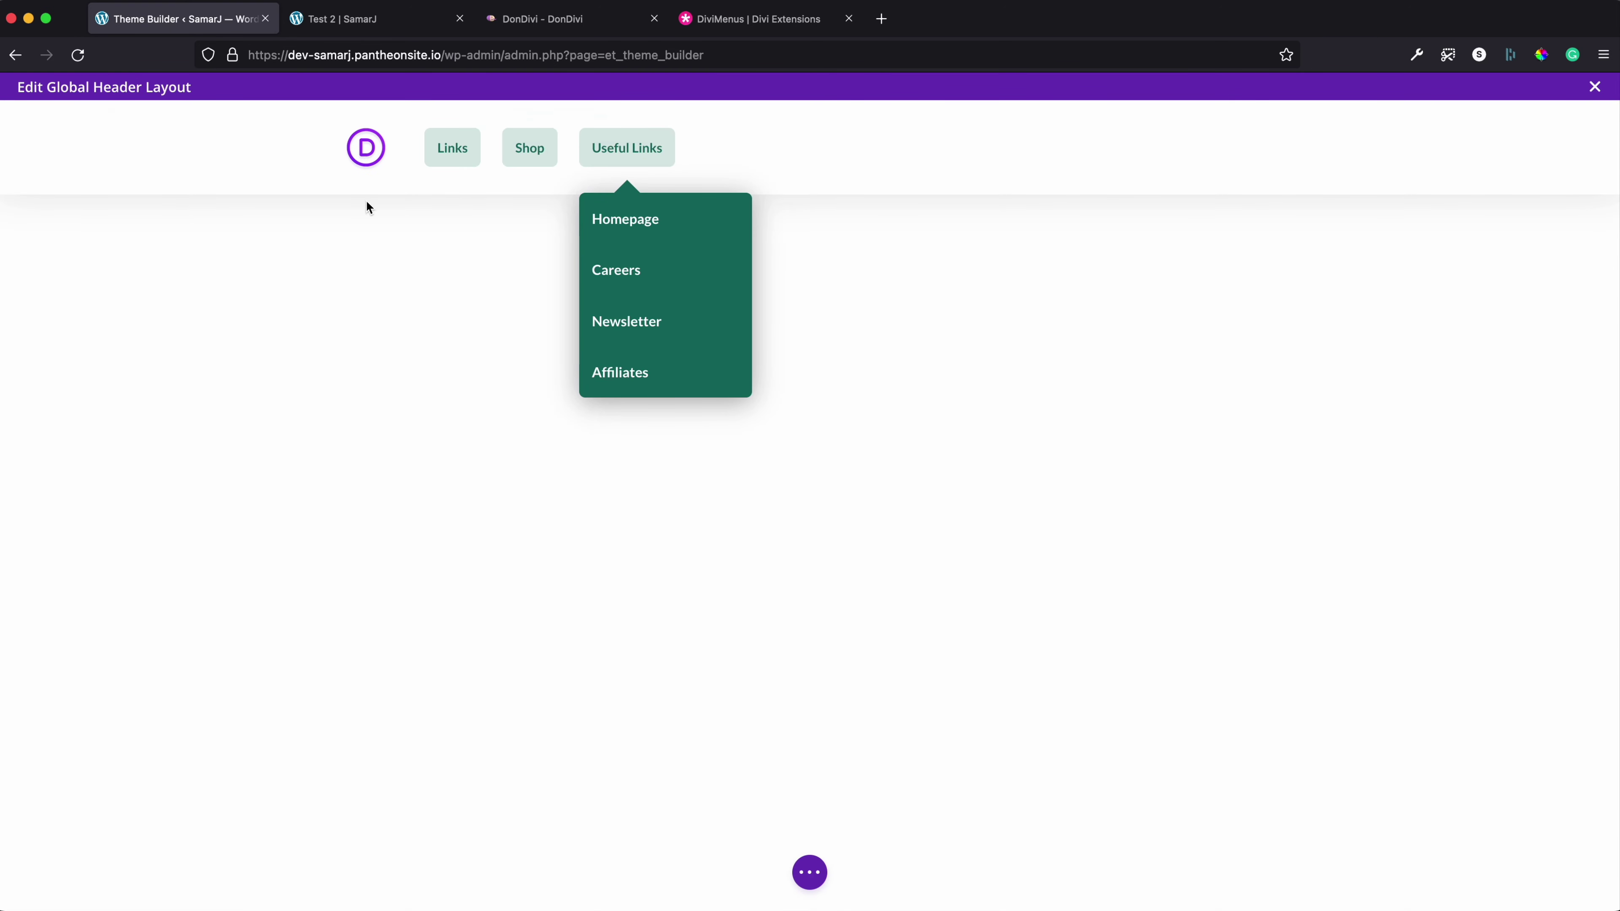
Delete the existing menu section from the global header and insert a single-column row in the empty section without adding a module
mouse_move(570, 154)
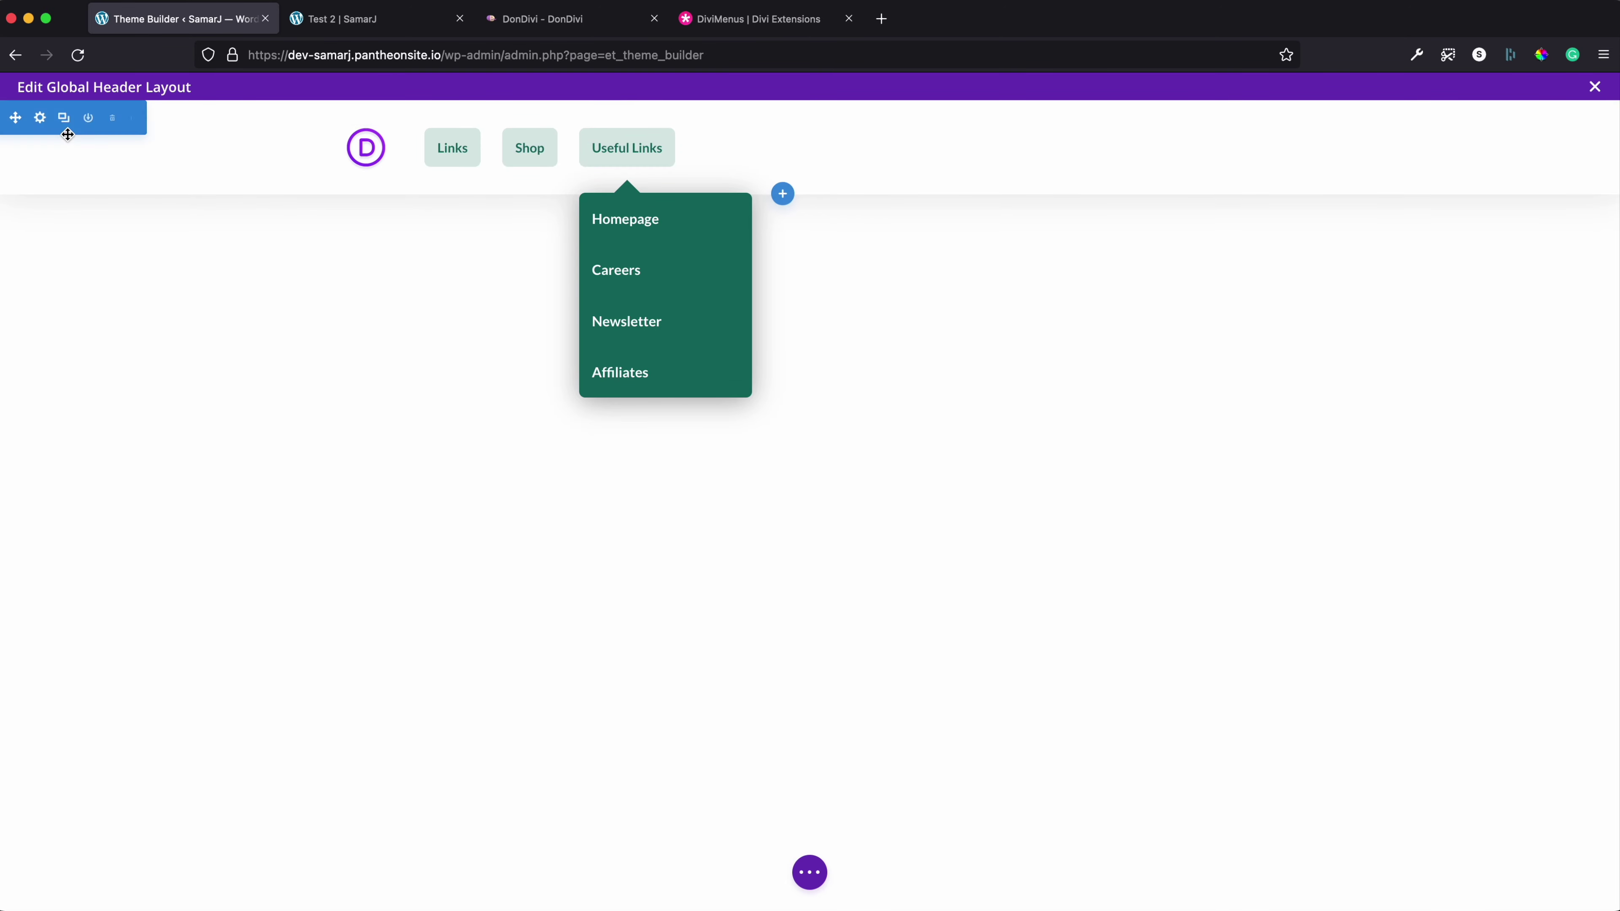
left_click(112, 118)
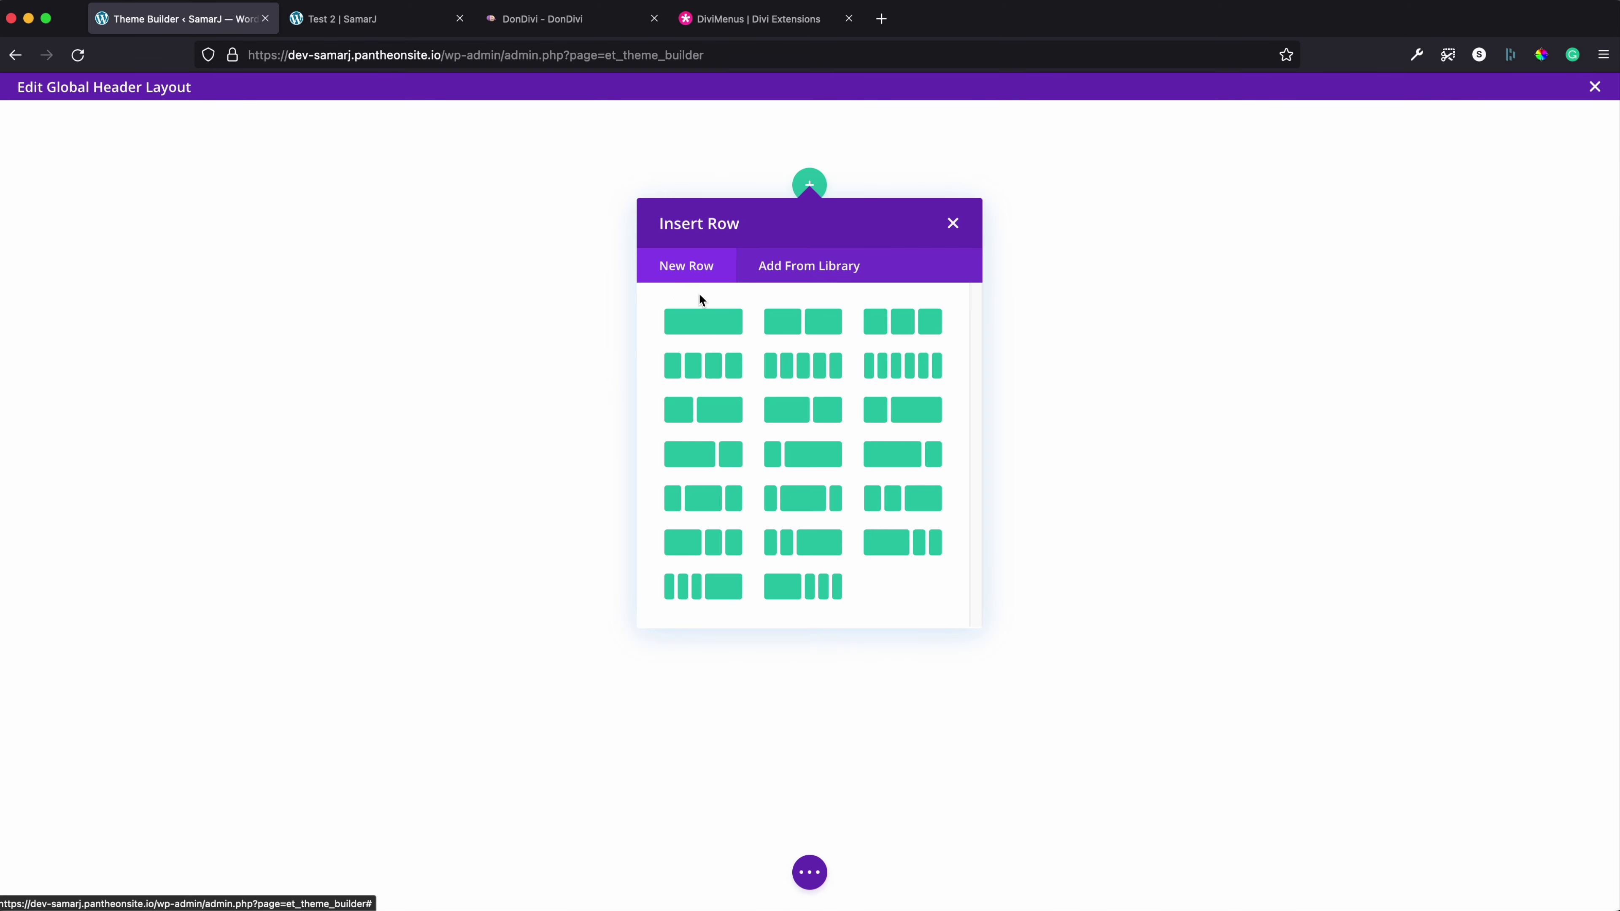
left_click(731, 330)
left_click(949, 222)
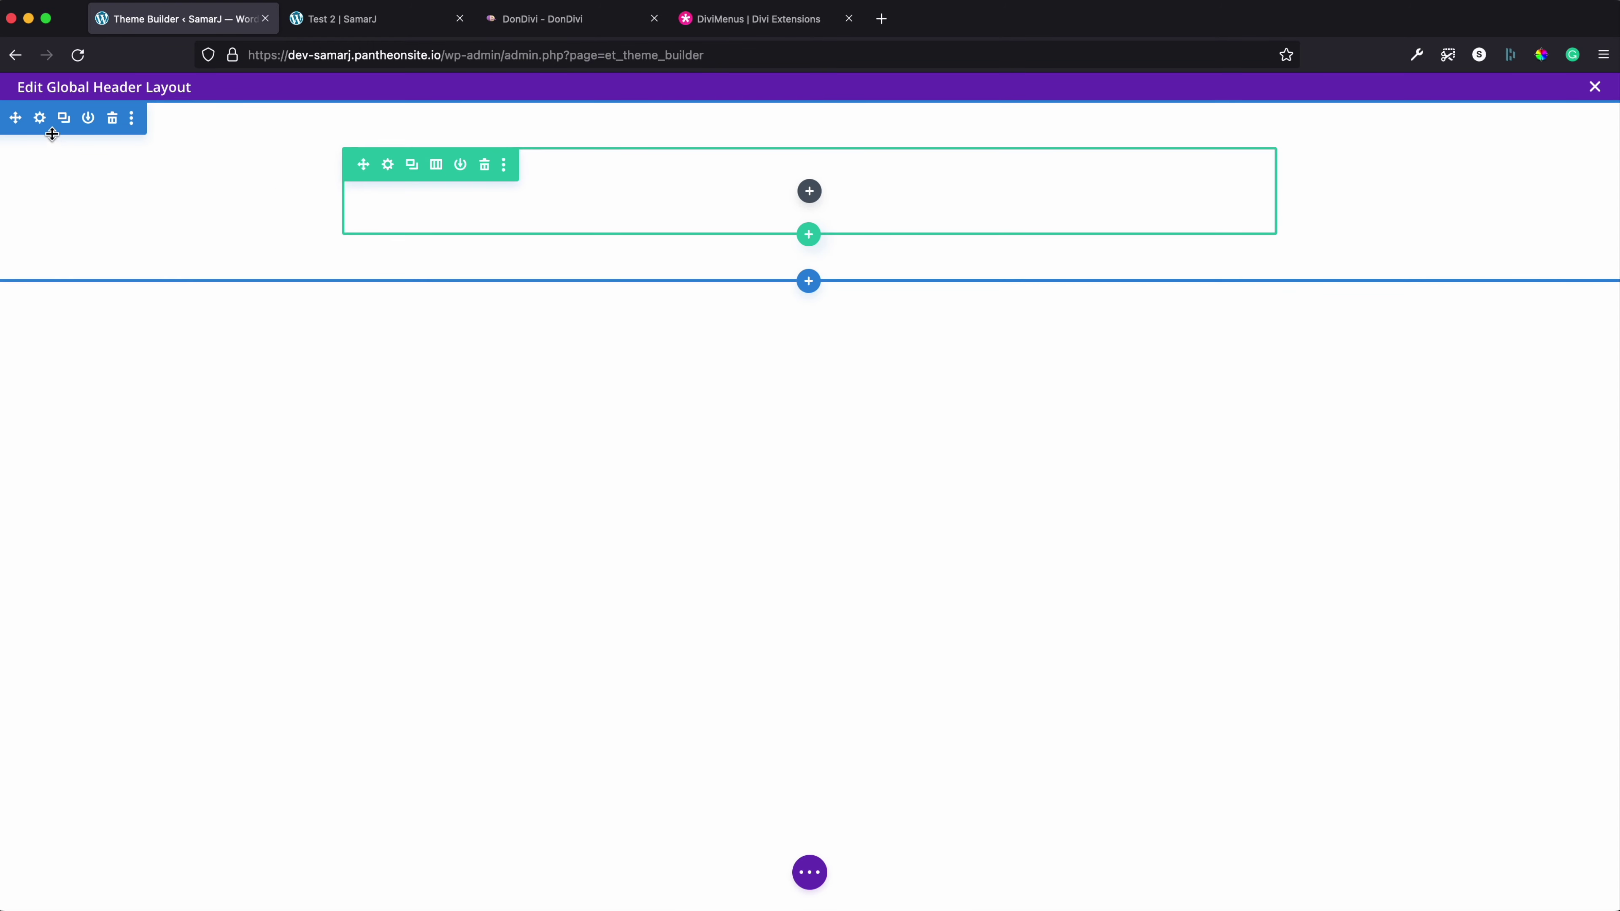
Set the header section's top and bottom padding to 0 and save the section settings
left_click(40, 117)
left_click(1295, 183)
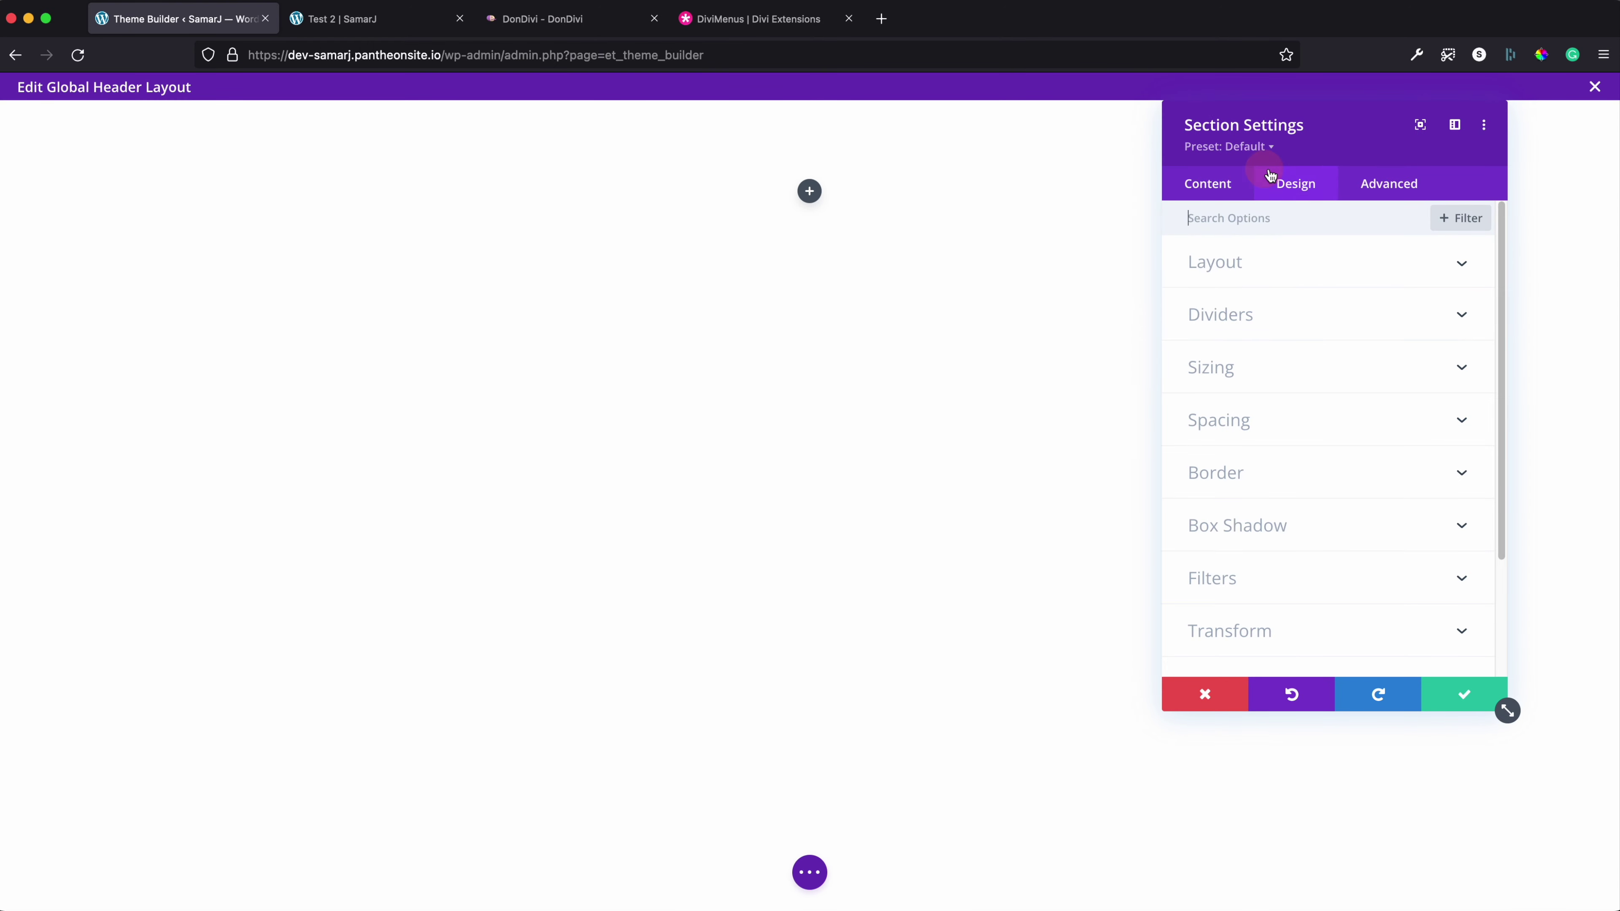
left_click(1299, 427)
left_click(1204, 374)
type("0")
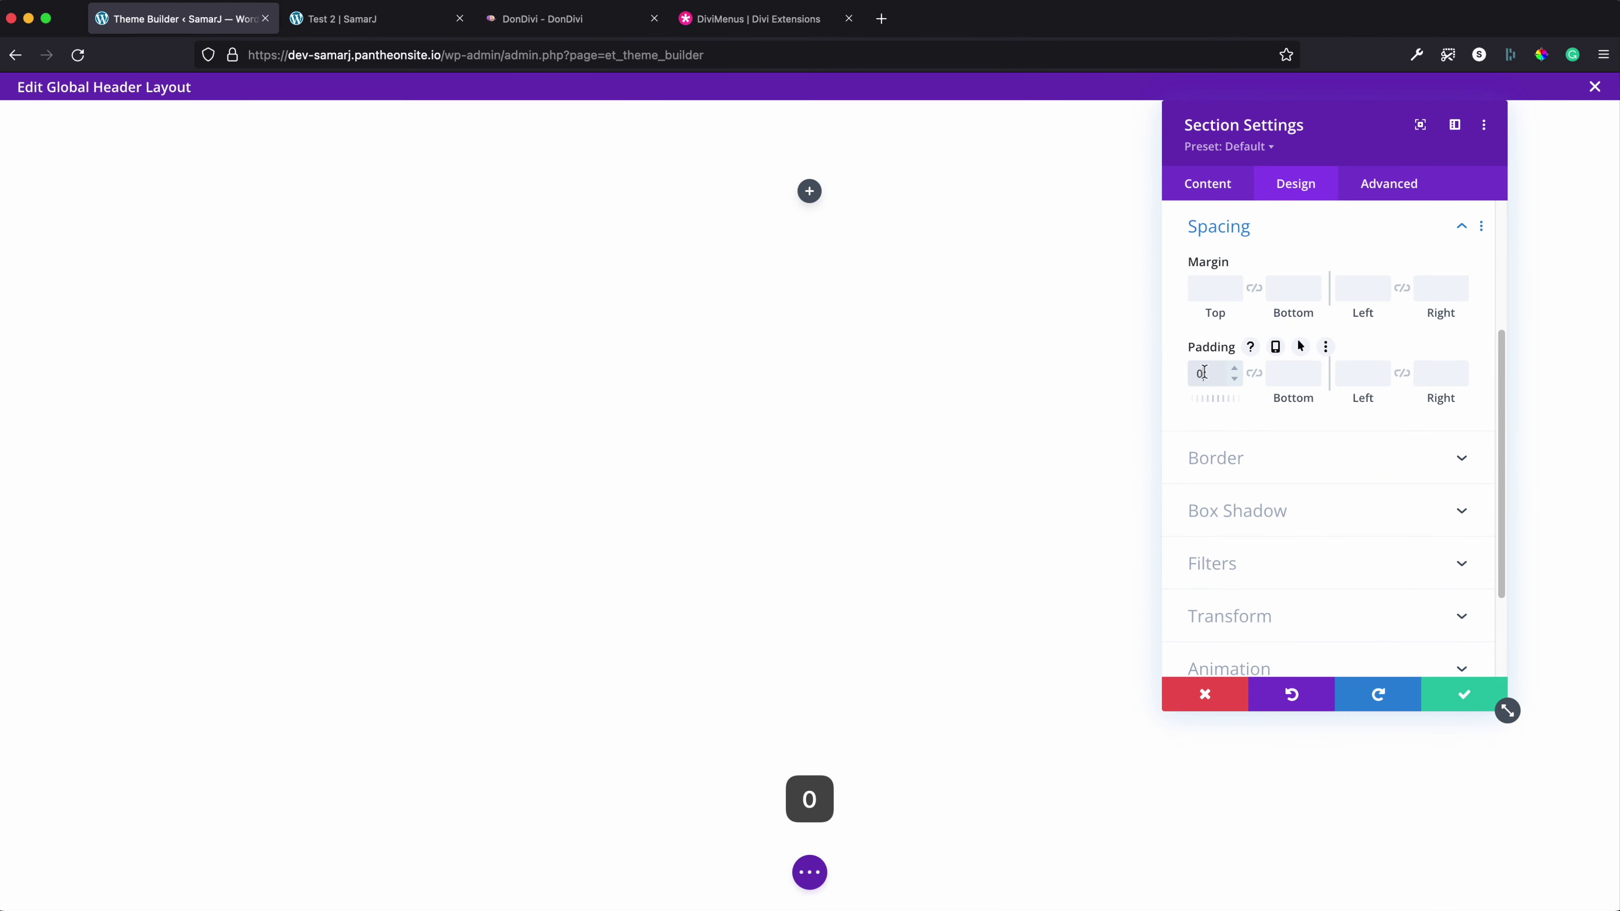
left_click(1260, 375)
left_click(1465, 695)
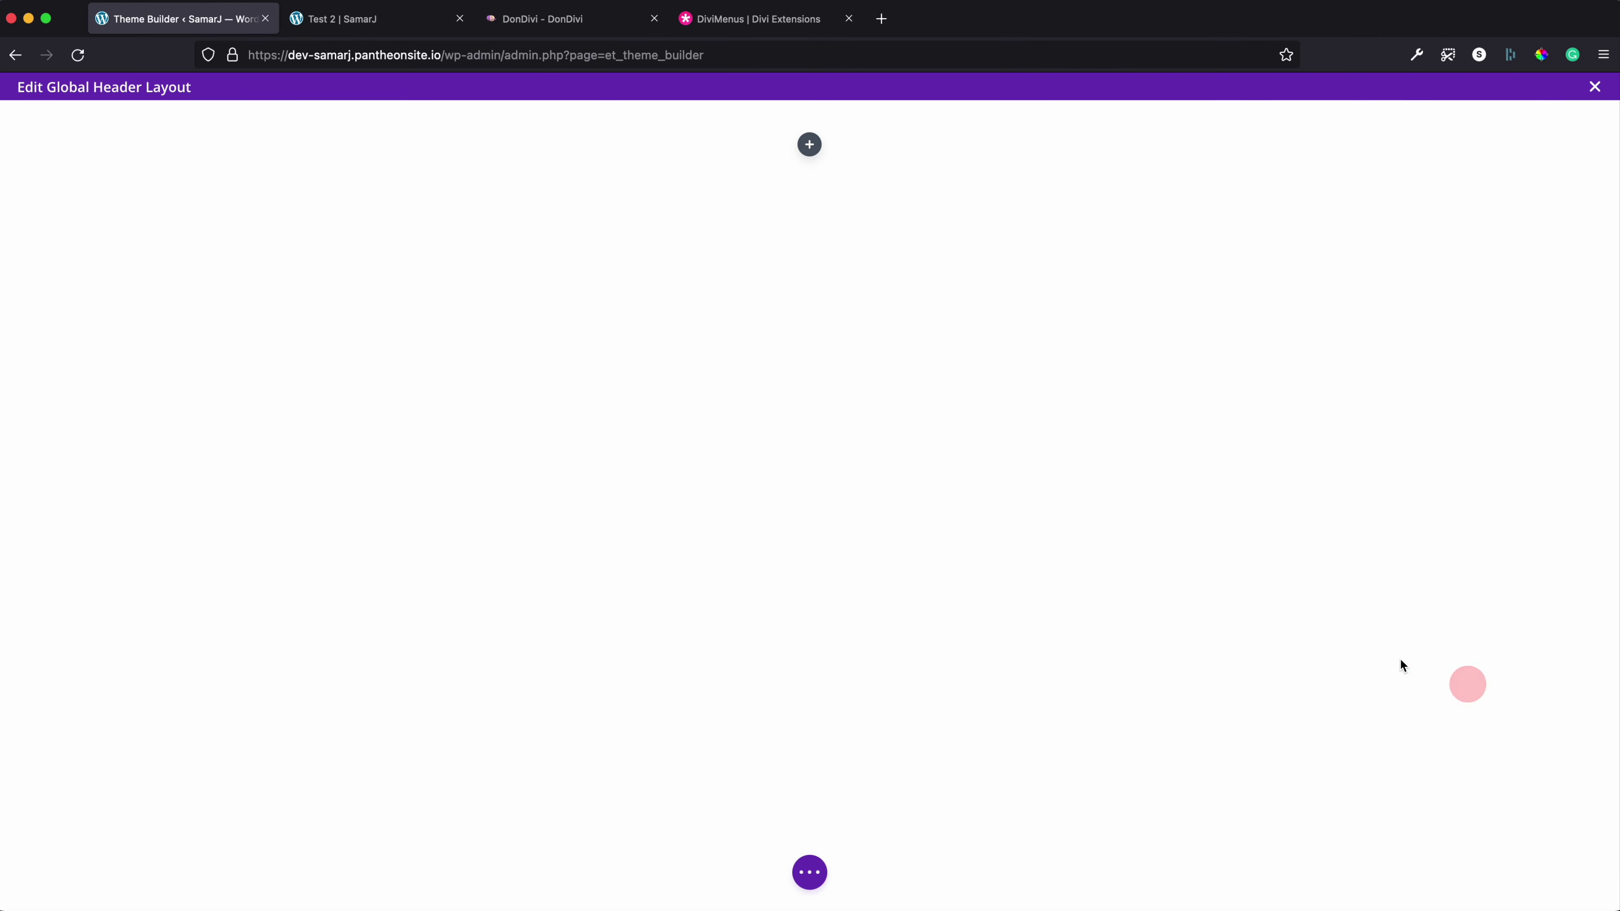
Search the modules for divimenus and insert a DiviMenus Flex module into the header row
left_click(811, 145)
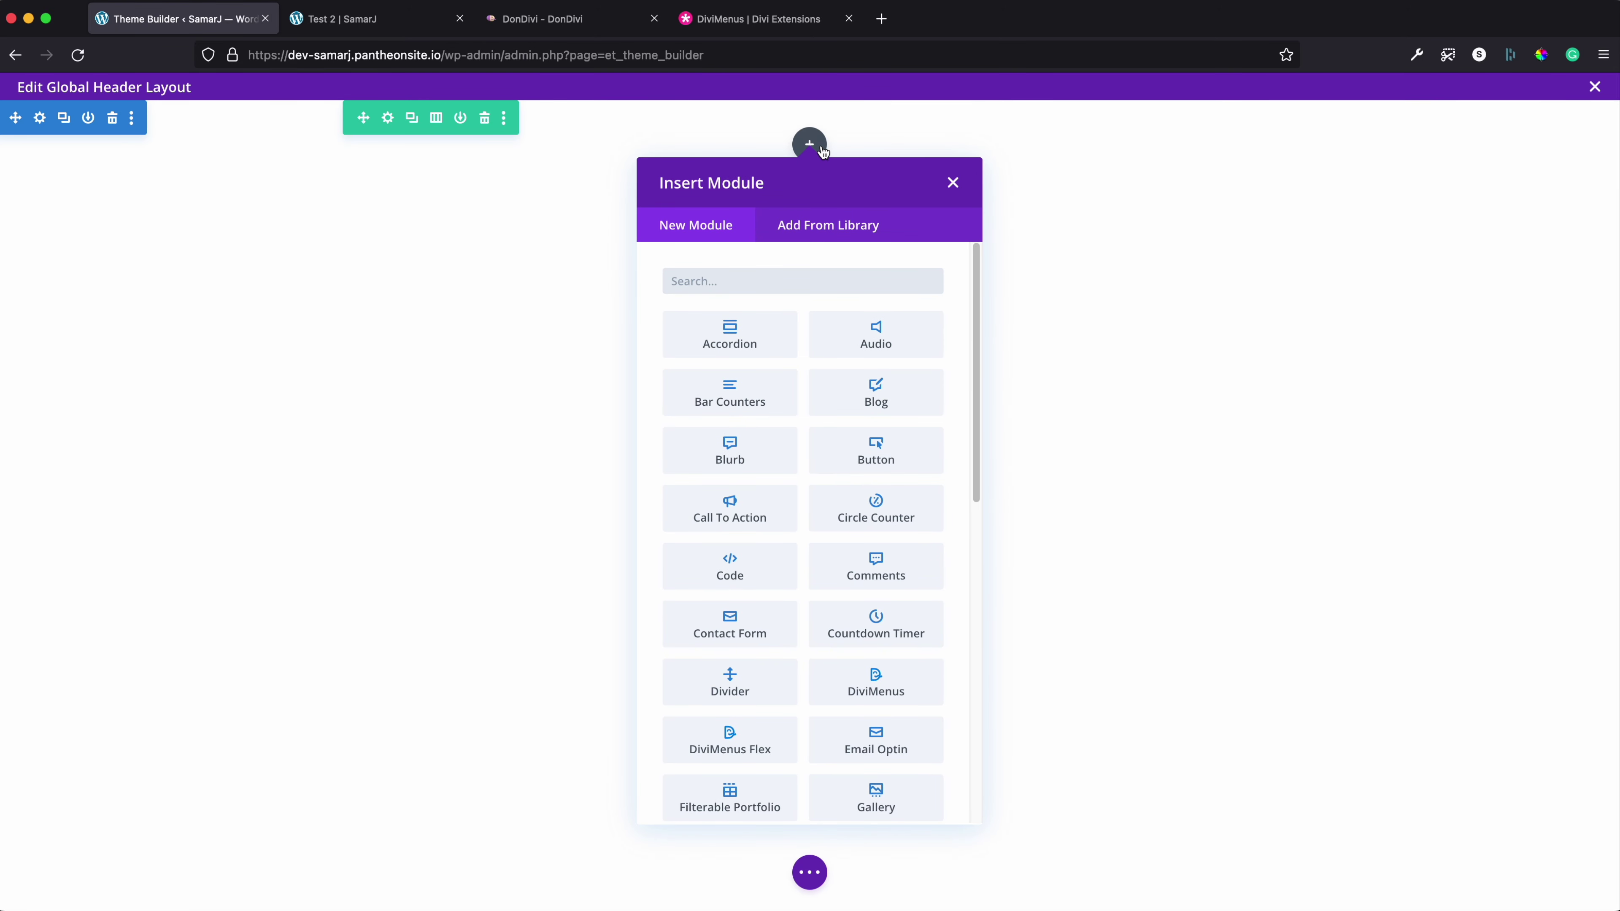
type("divimenus")
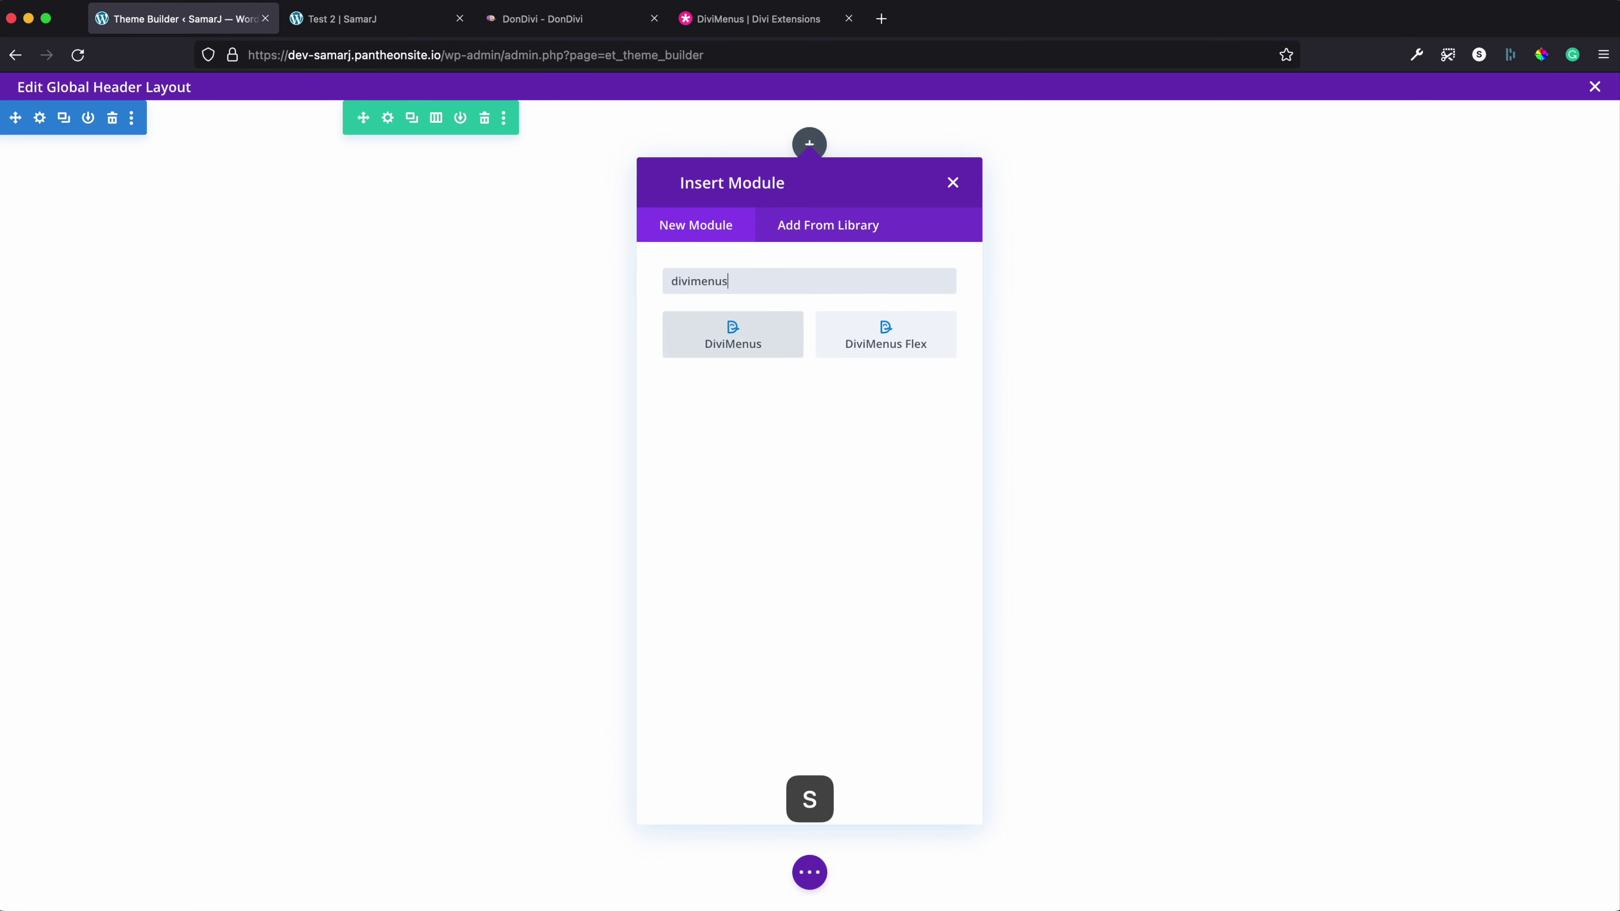
type(" fl")
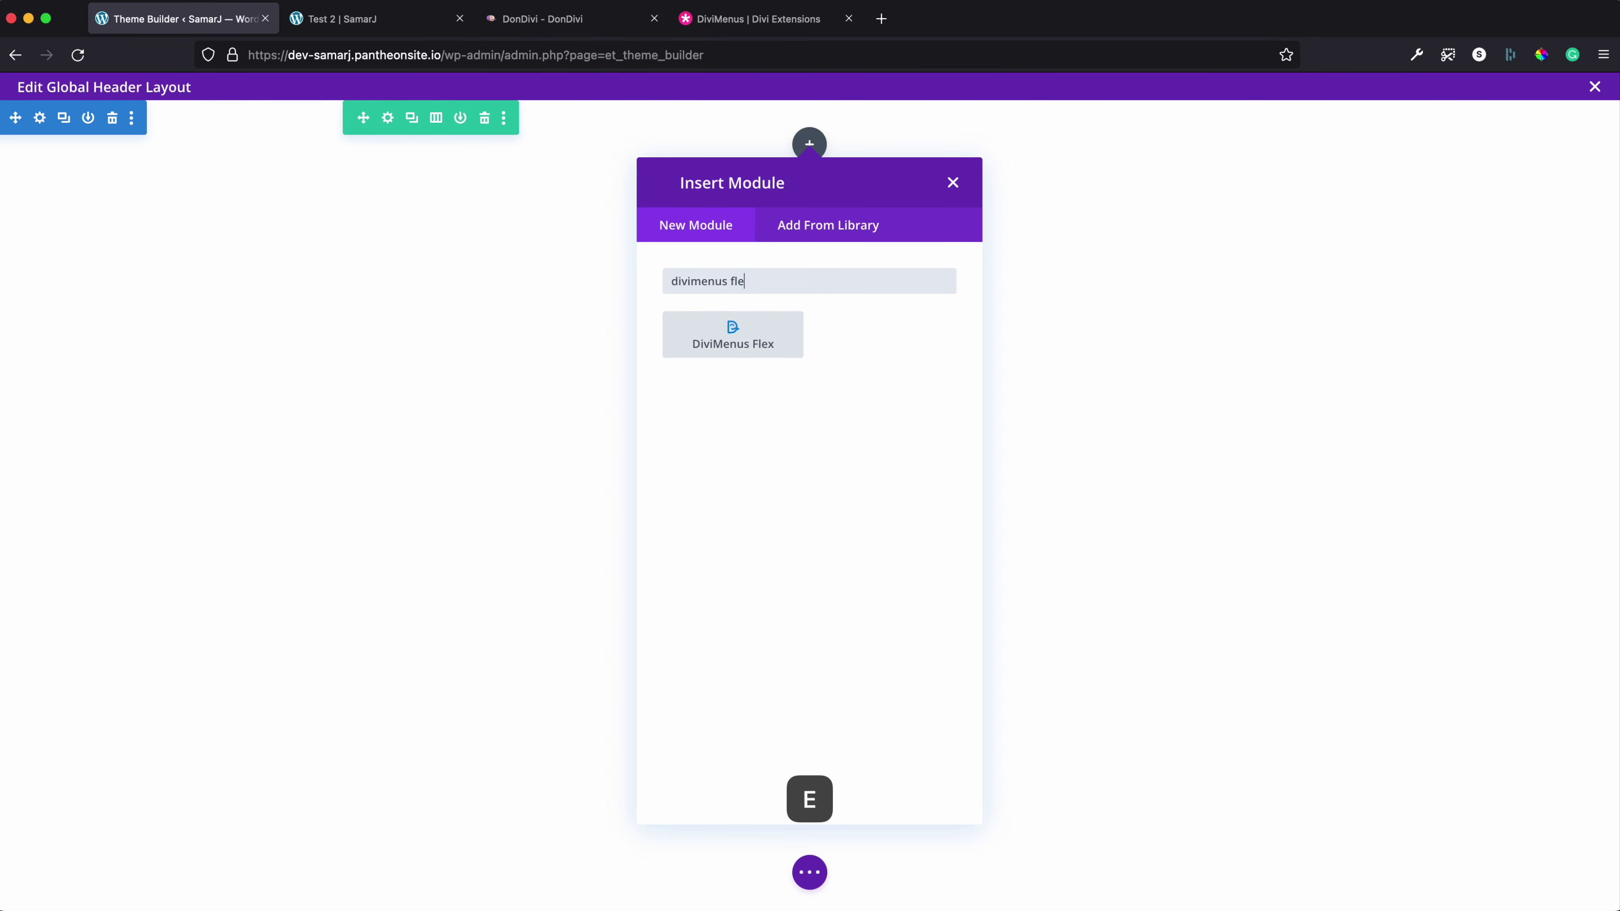
type("e")
key("BackSpace")
key("BackSpace")
key("BackSpace")
key("BackSpace")
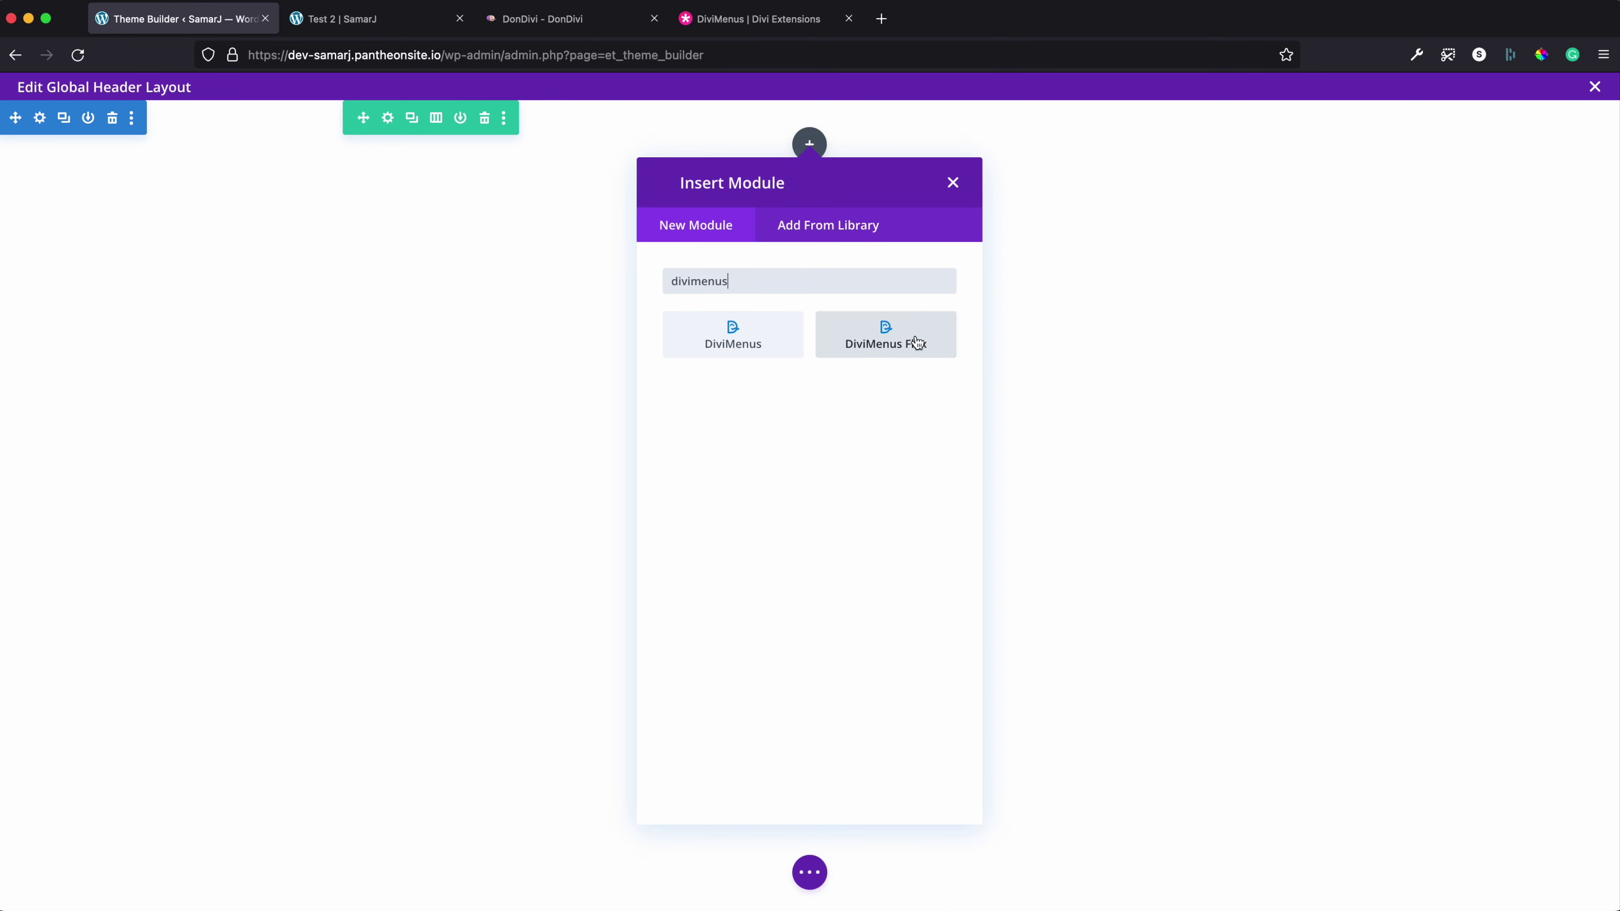
left_click(885, 346)
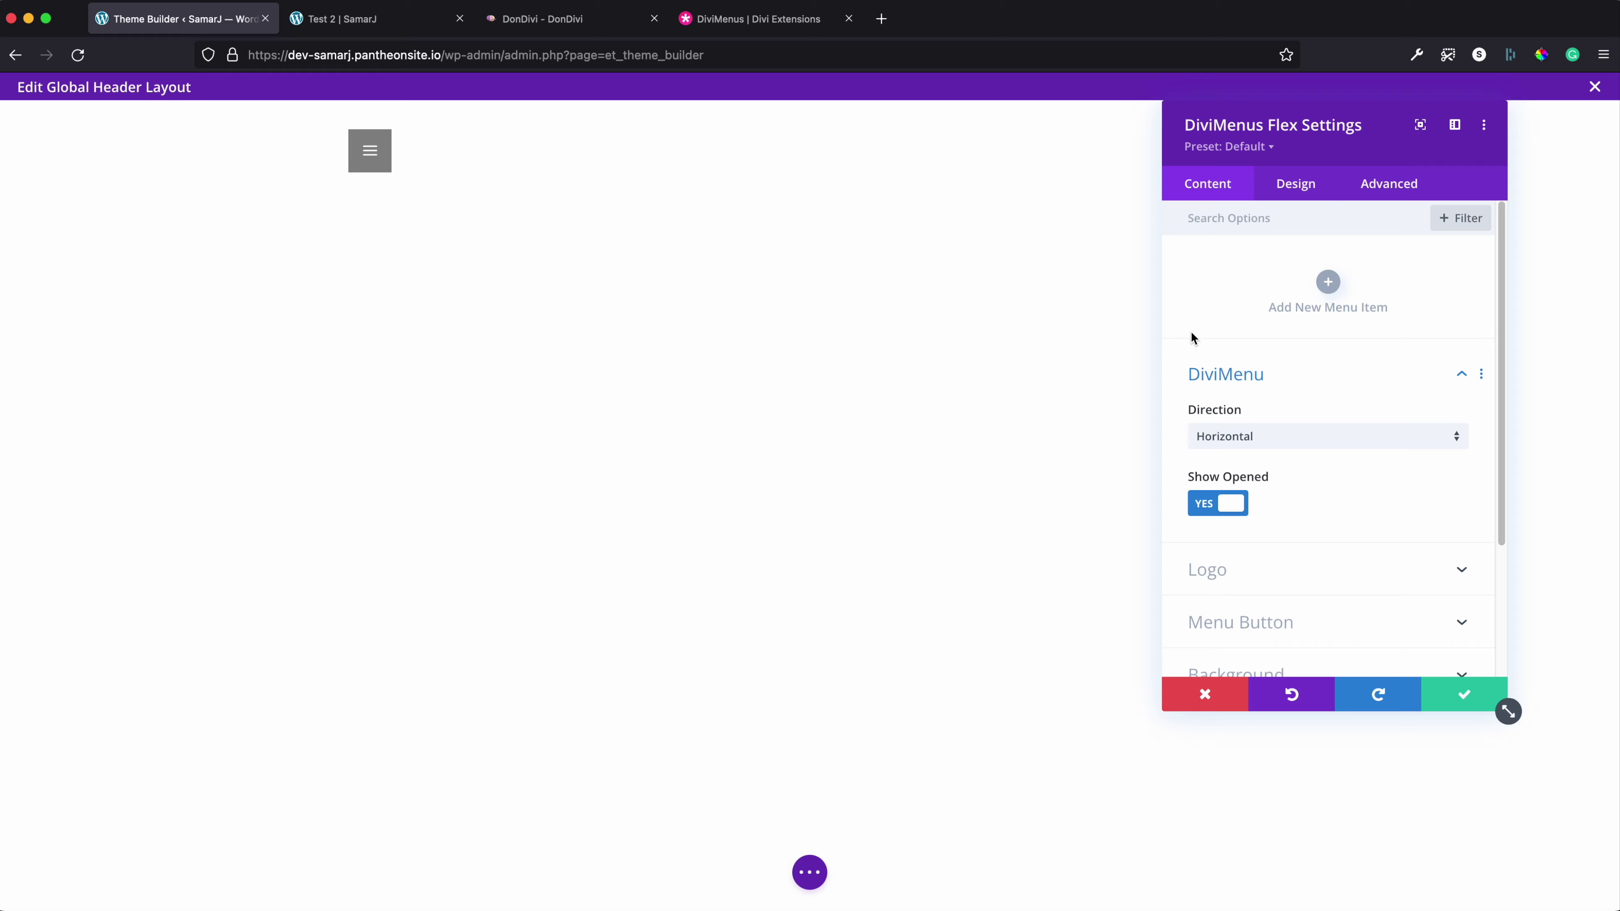
Examine the module's content options for DiviMenu, Logo, Menu Button and Background
scroll(1085, 358, "down", 4)
left_click(1016, 405)
scroll(1059, 335, "down", 2)
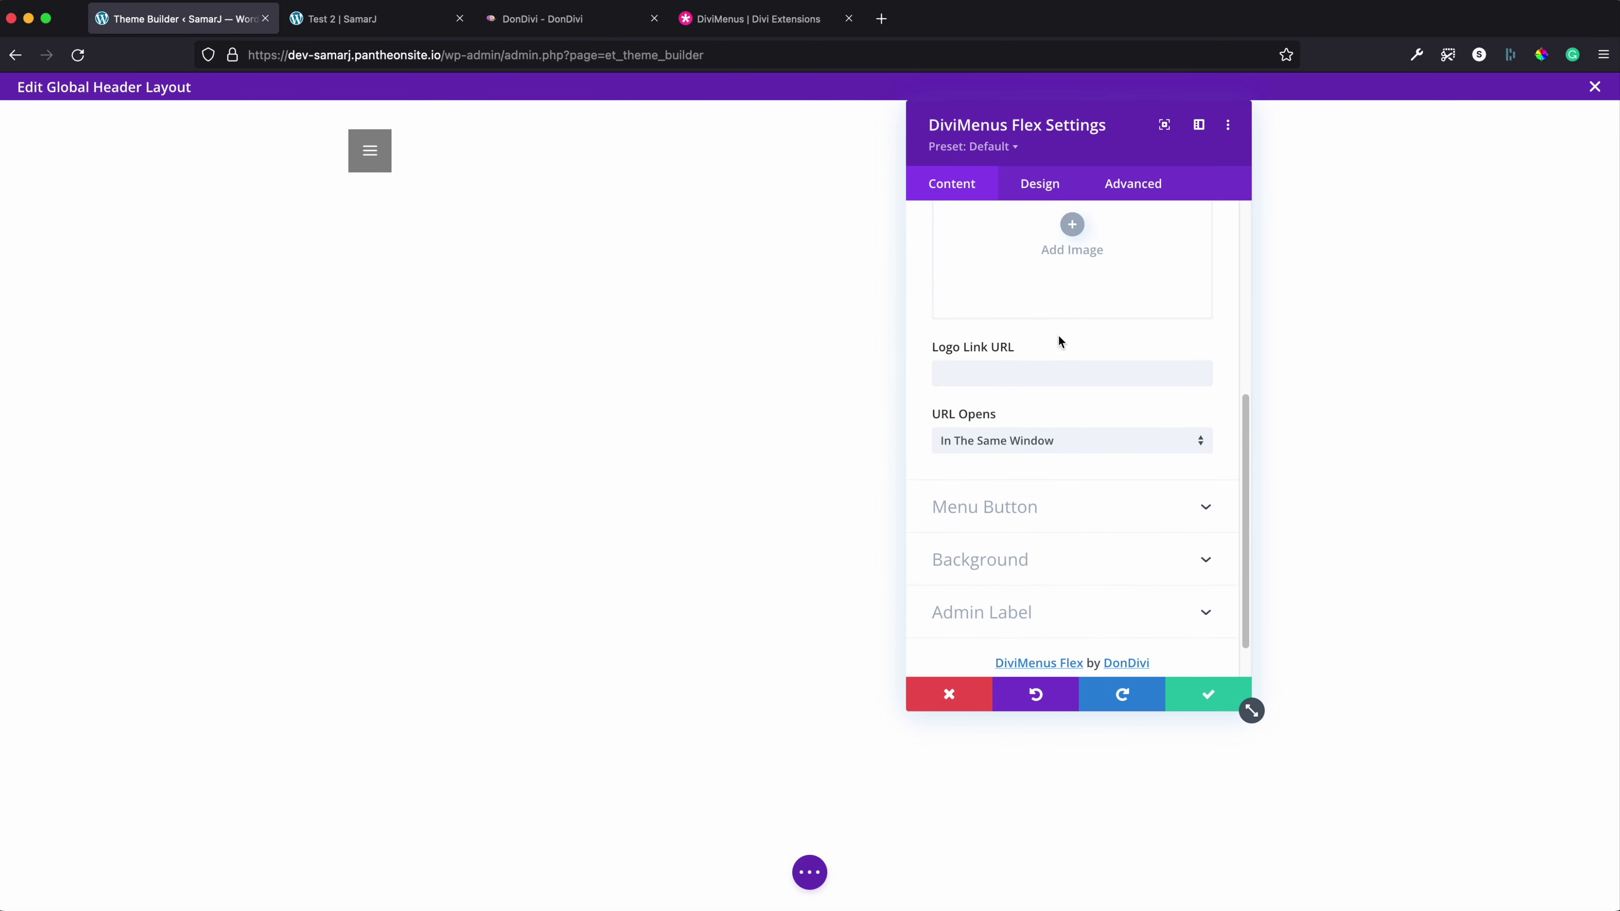
left_click(998, 511)
scroll(1085, 396, "down", 4)
scroll(1085, 470, "down", 1)
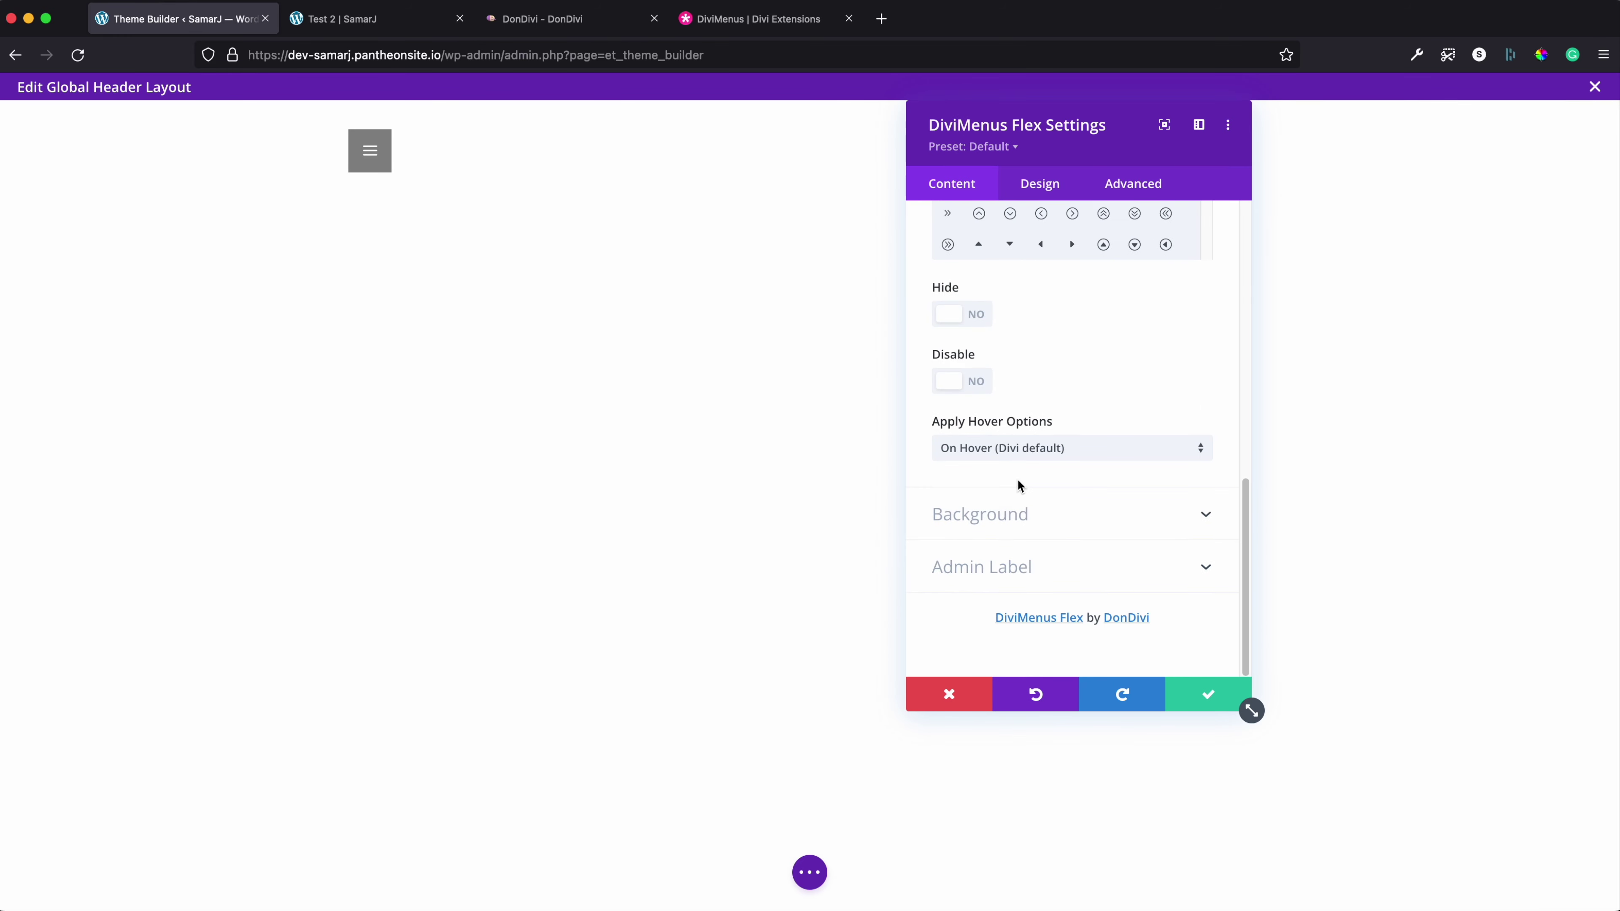
left_click(1009, 510)
scroll(967, 336, "up", 5)
left_click(974, 364)
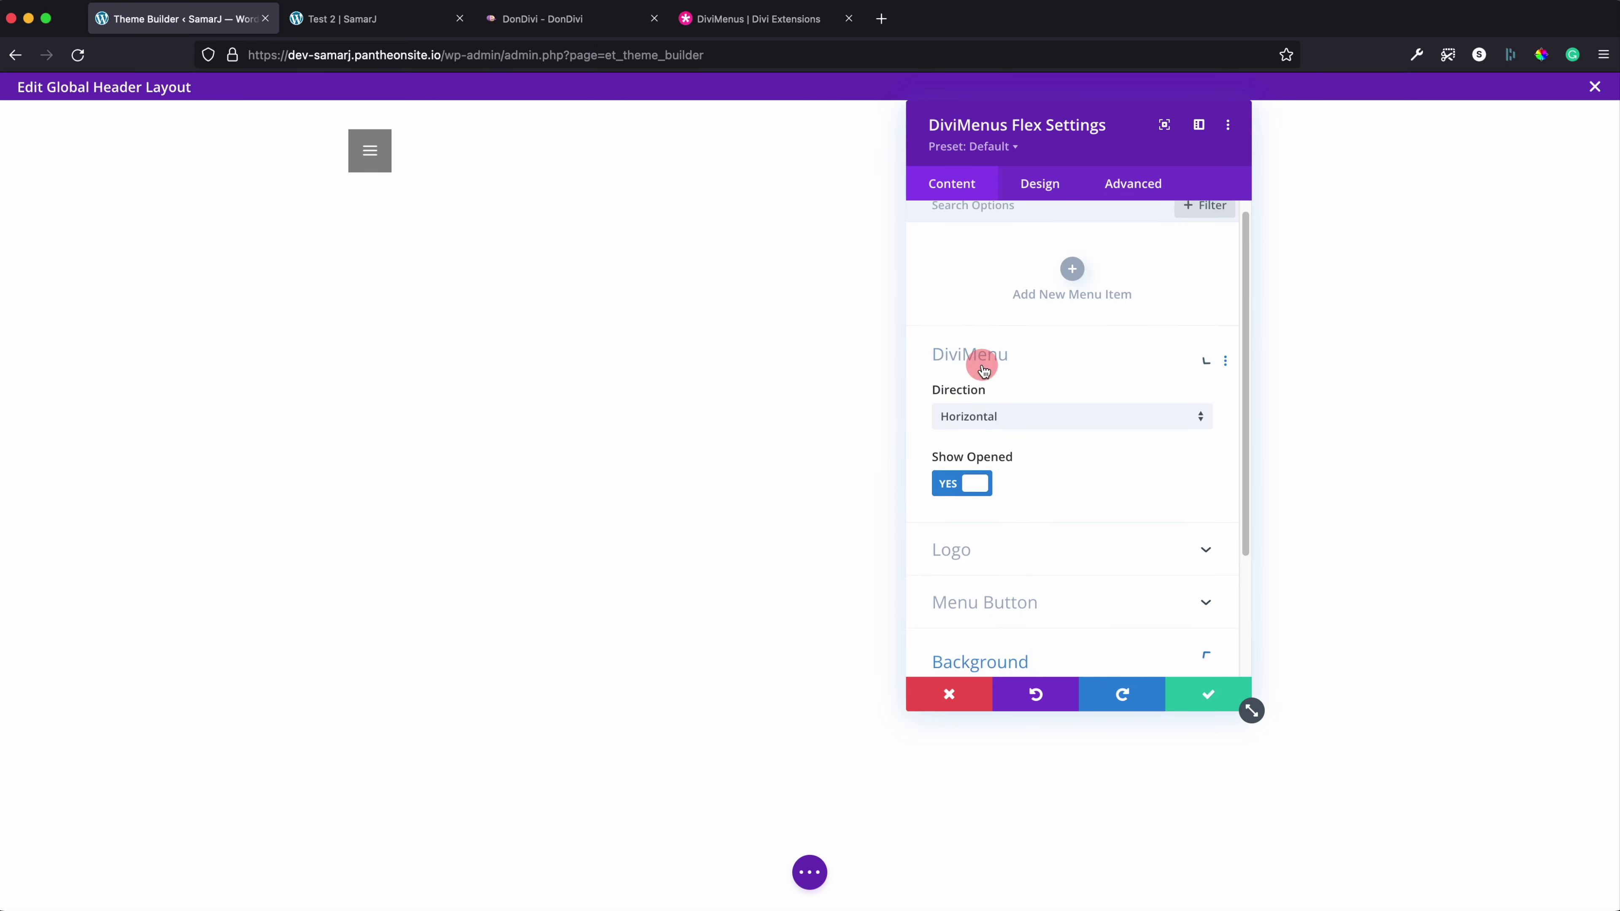
scroll(995, 364, "down", 2)
scroll(1005, 373, "up", 2)
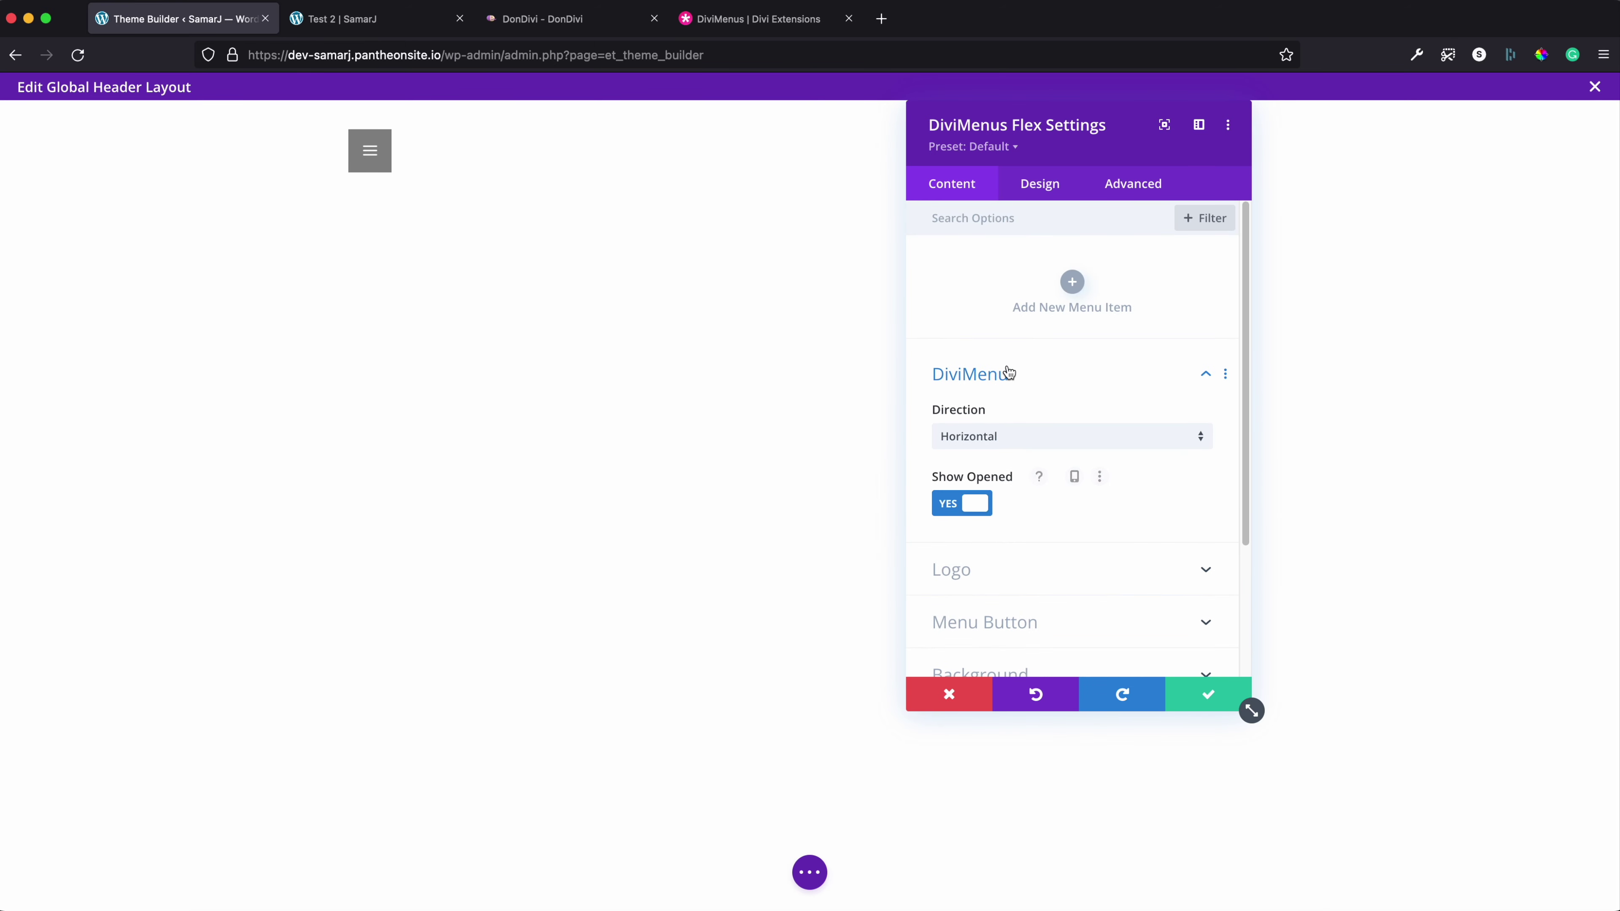
scroll(1008, 374, "down", 2)
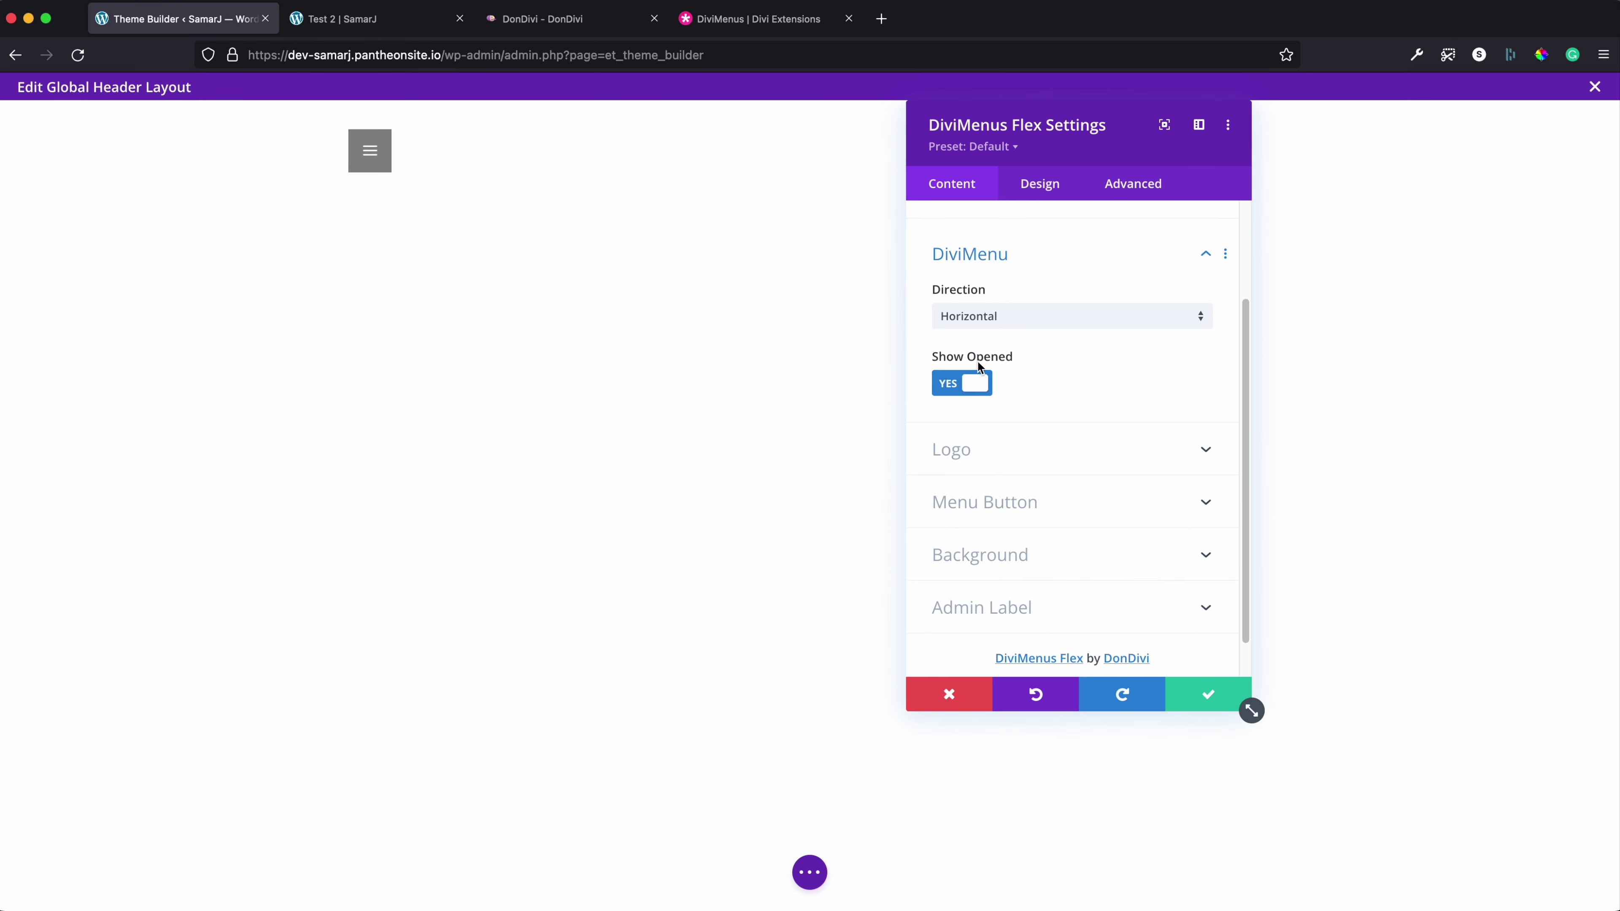
Add the purple circled D image from the media library as the menu's logo and reduce the logo width
mouse_move(990, 374)
left_click(982, 448)
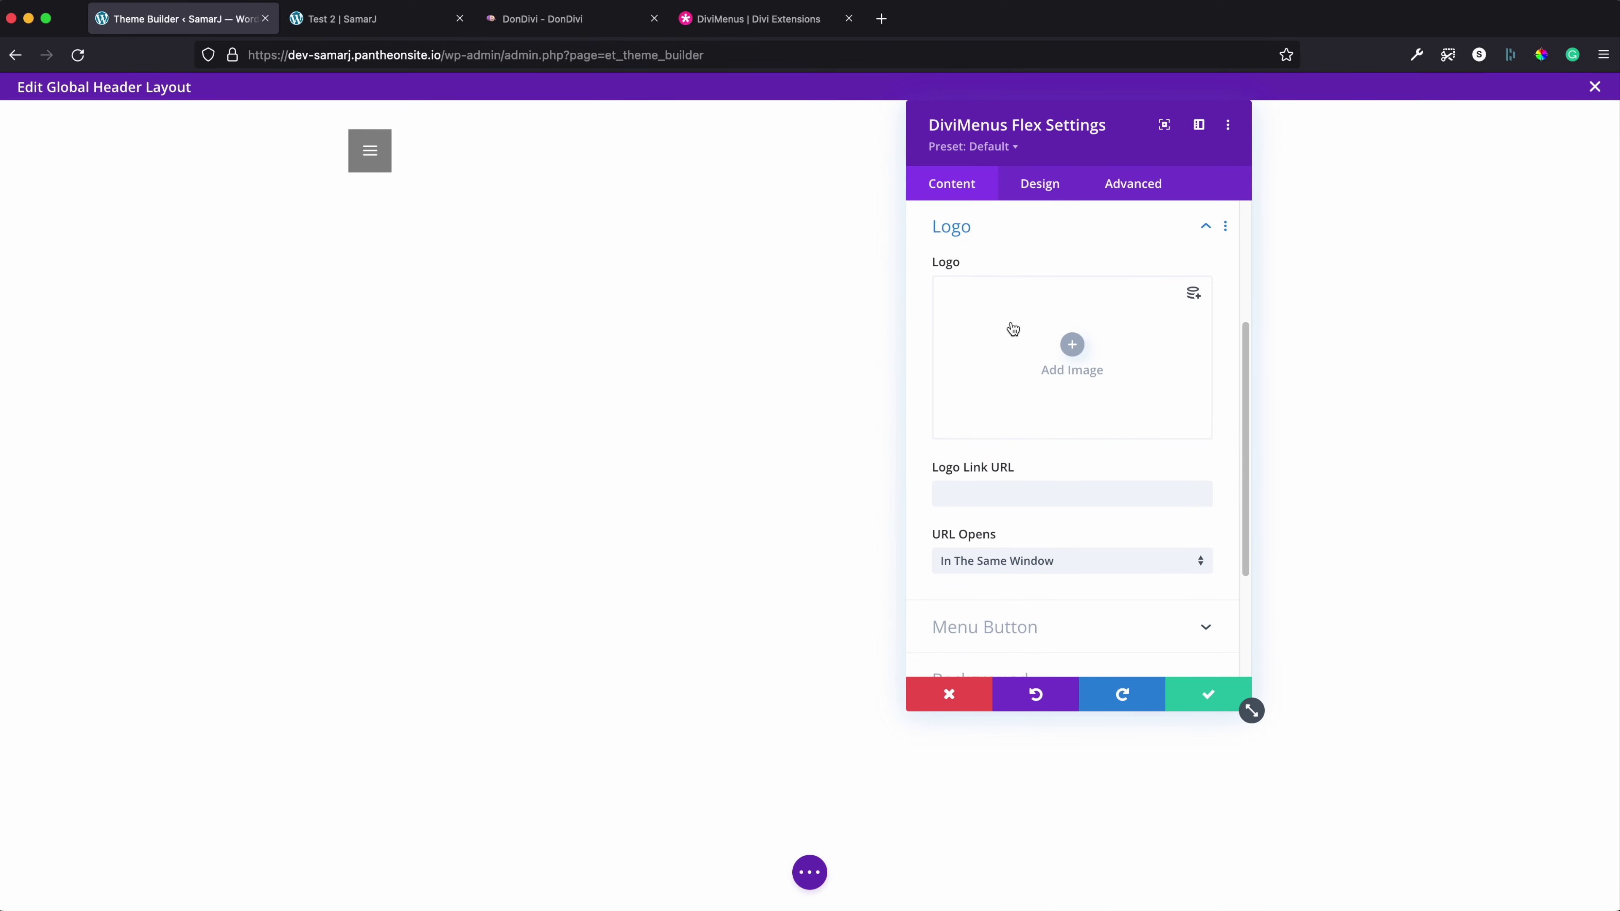
left_click(1047, 327)
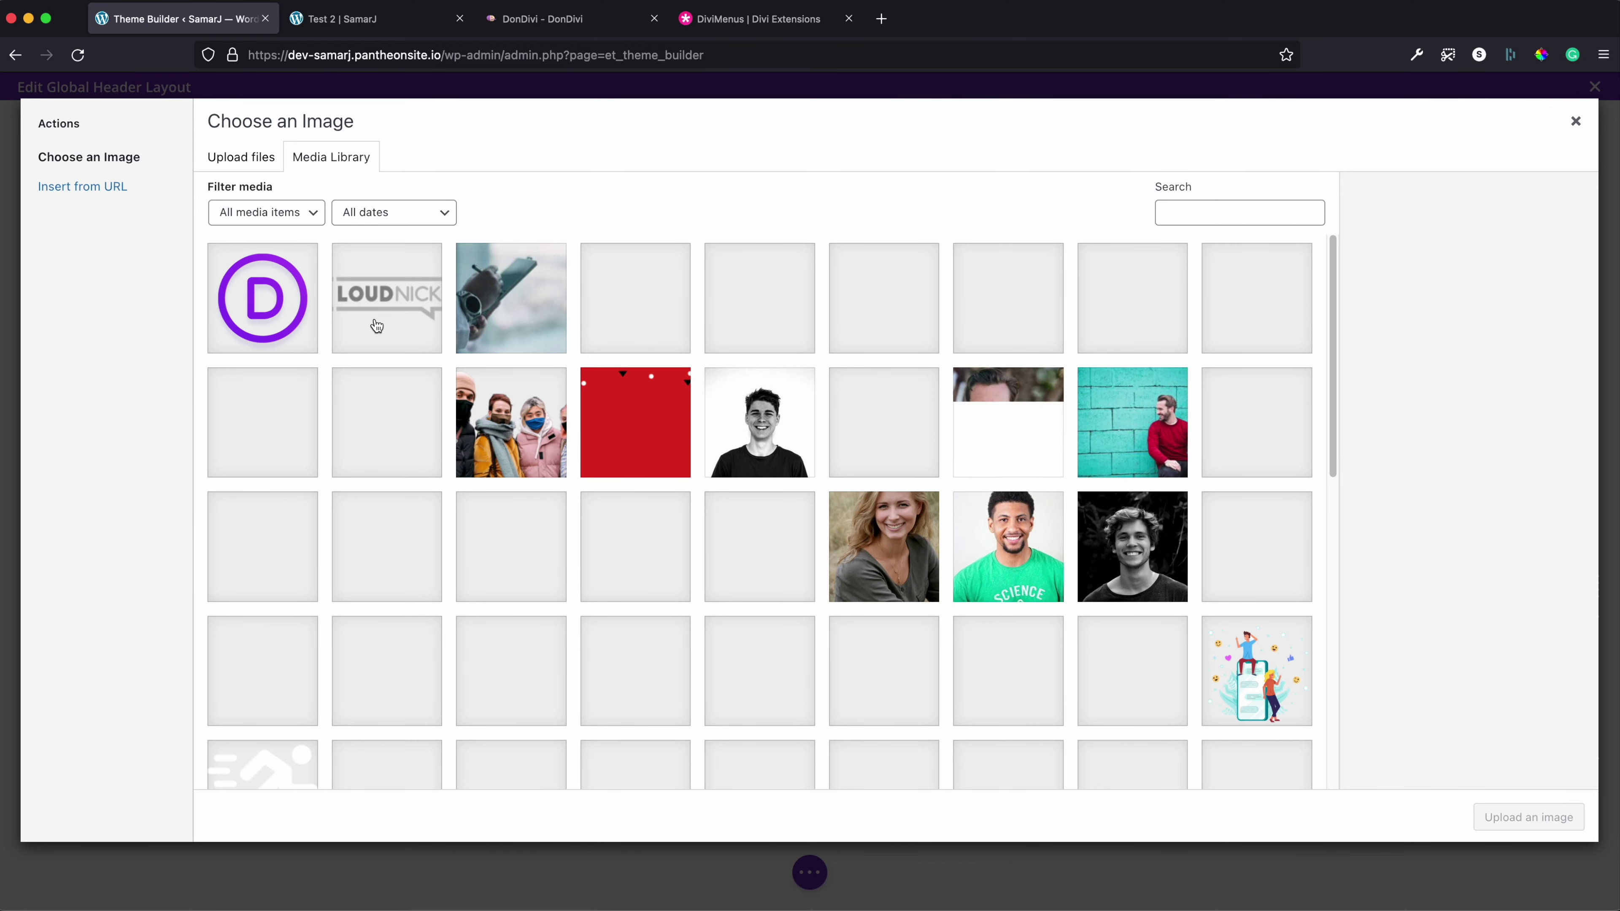
left_click(281, 307)
left_click(1523, 815)
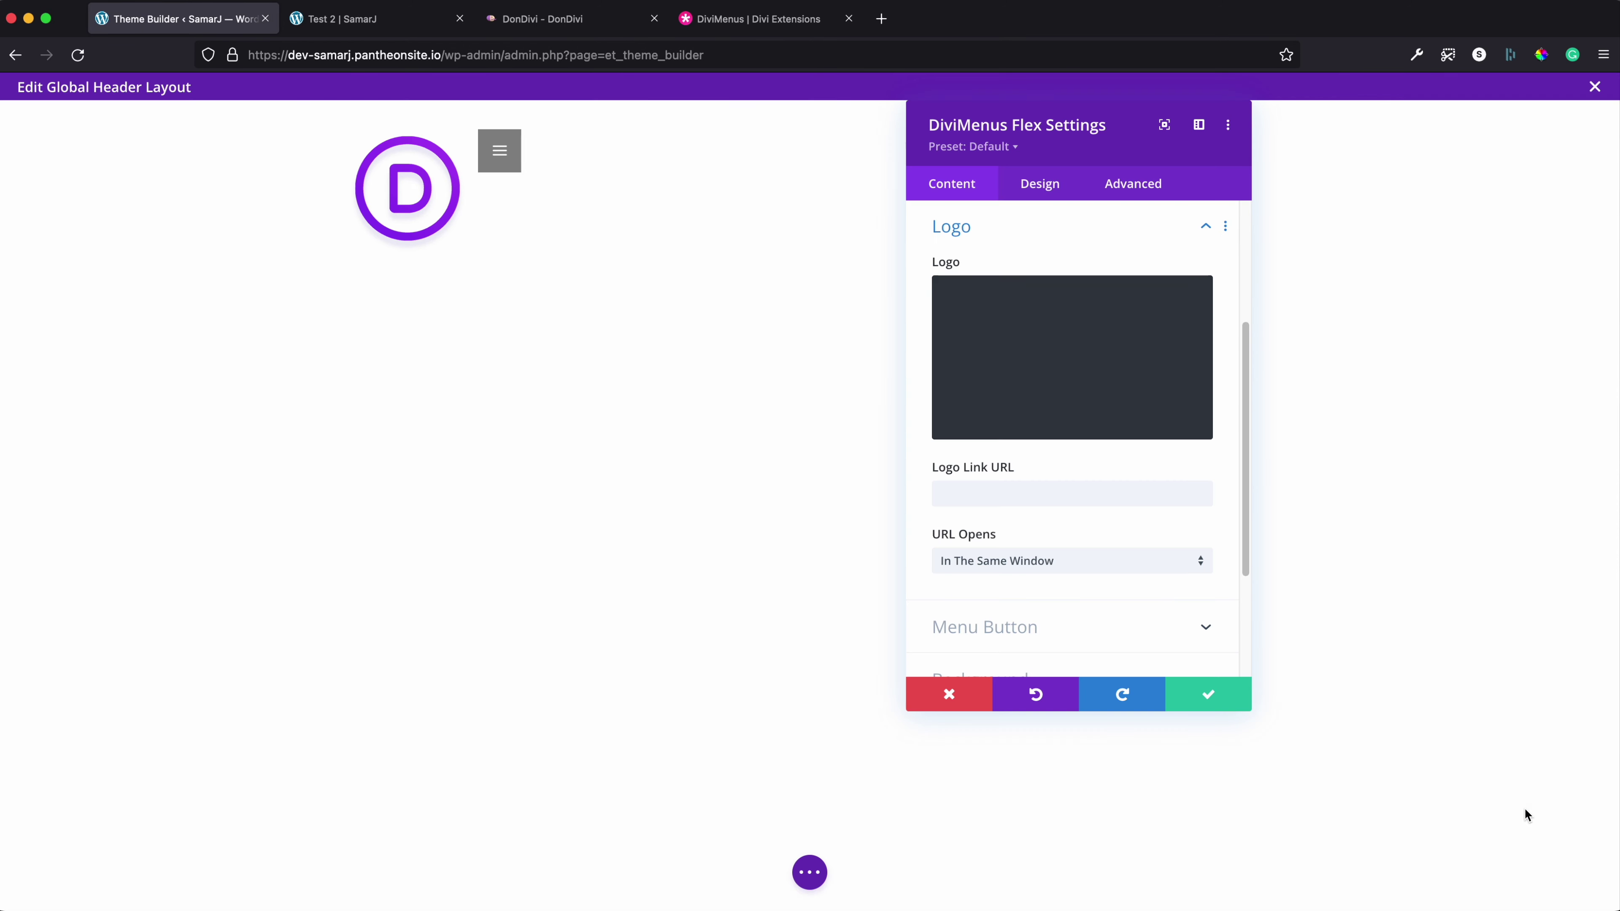
left_click(1046, 190)
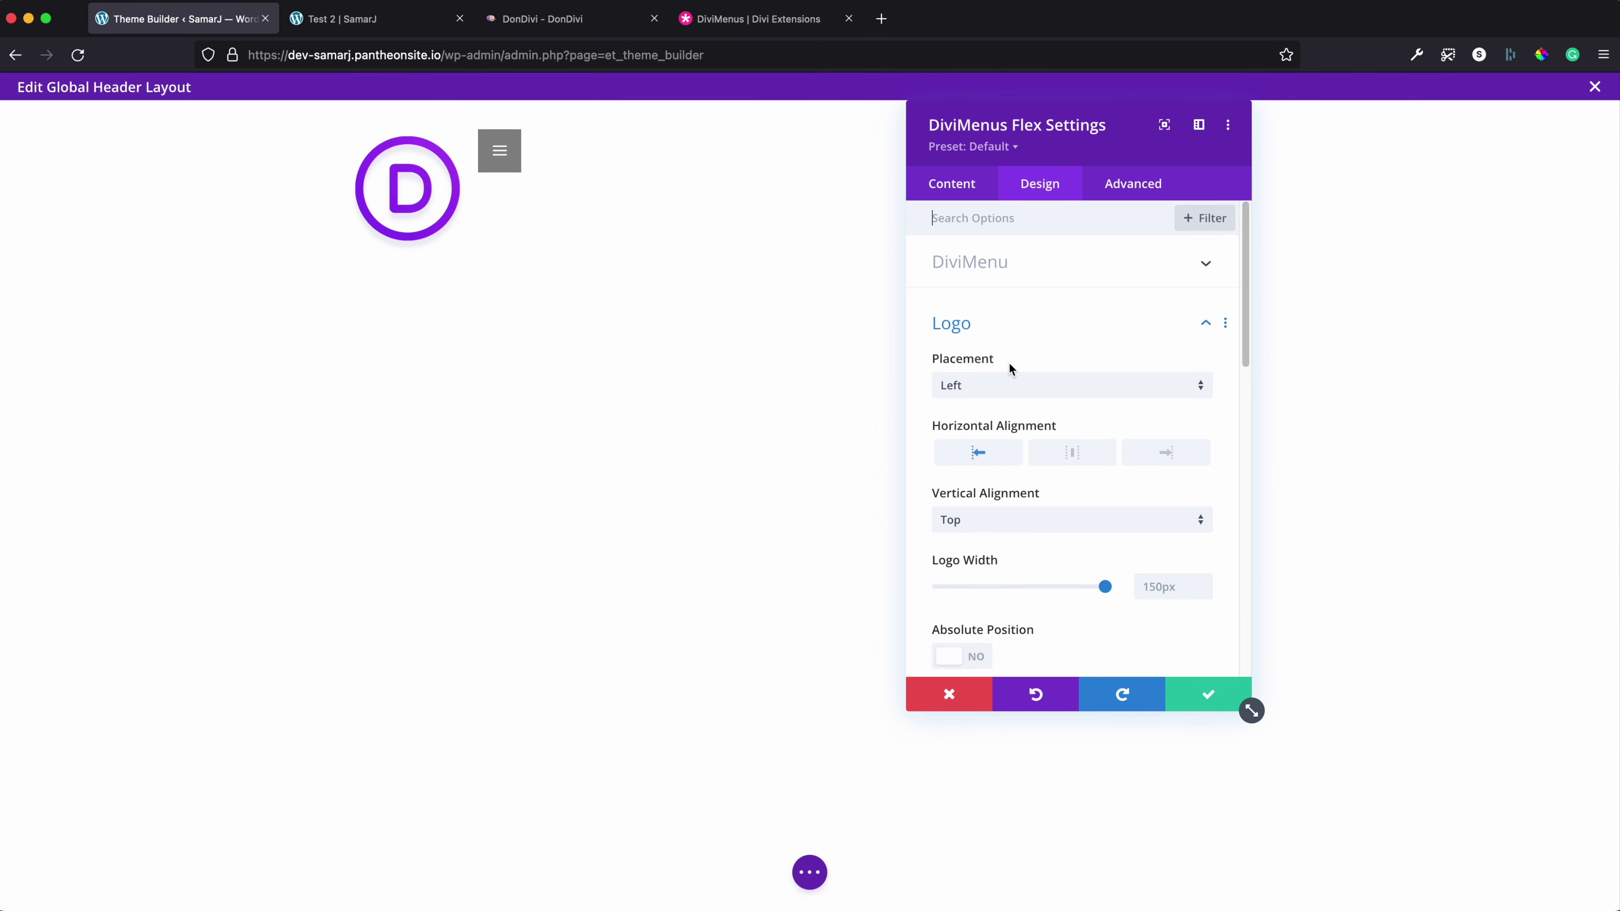
left_click_drag(1106, 587, 1006, 588)
Try hiding the menu button beside the logo, and turn the Hide option back off
left_click(971, 188)
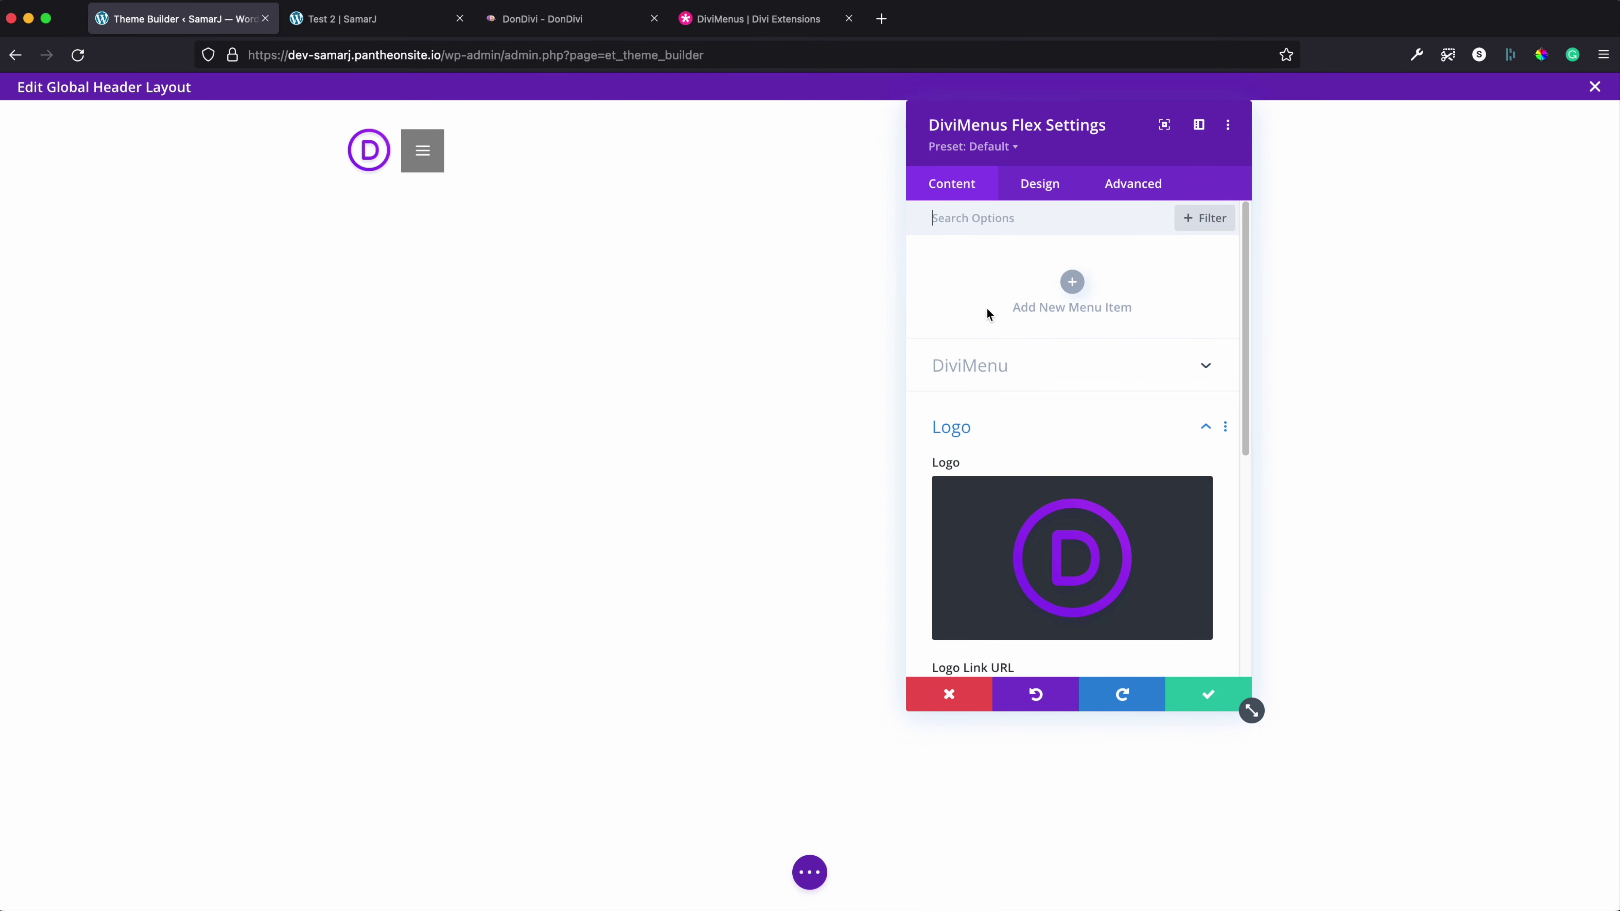
scroll(975, 332, "down", 10)
scroll(1013, 265, "down", 5)
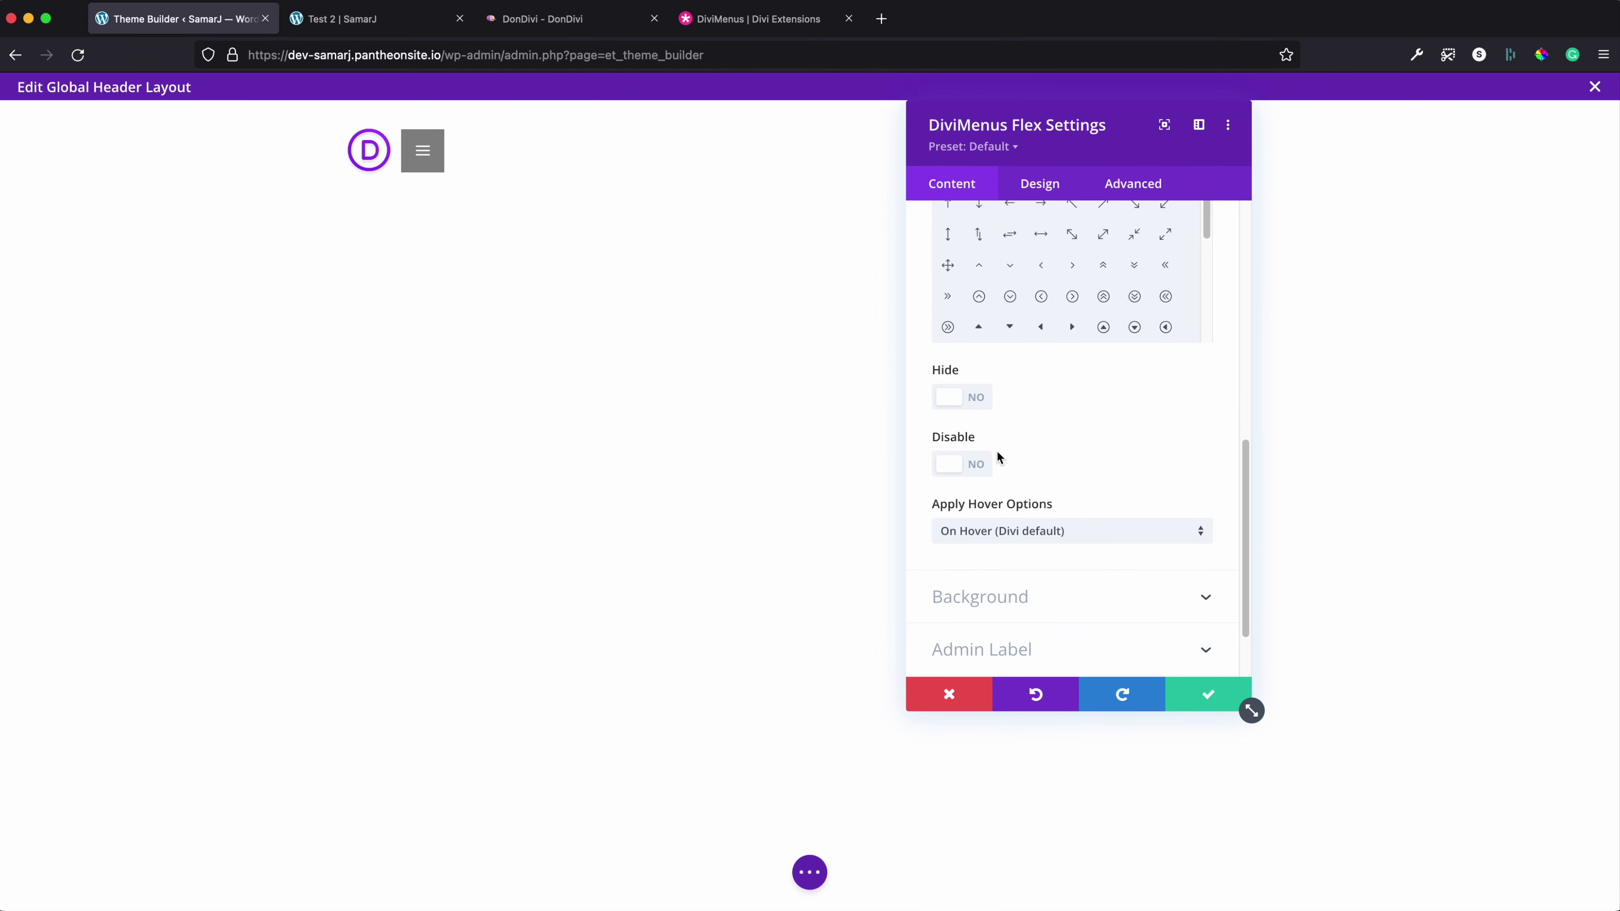
left_click(965, 402)
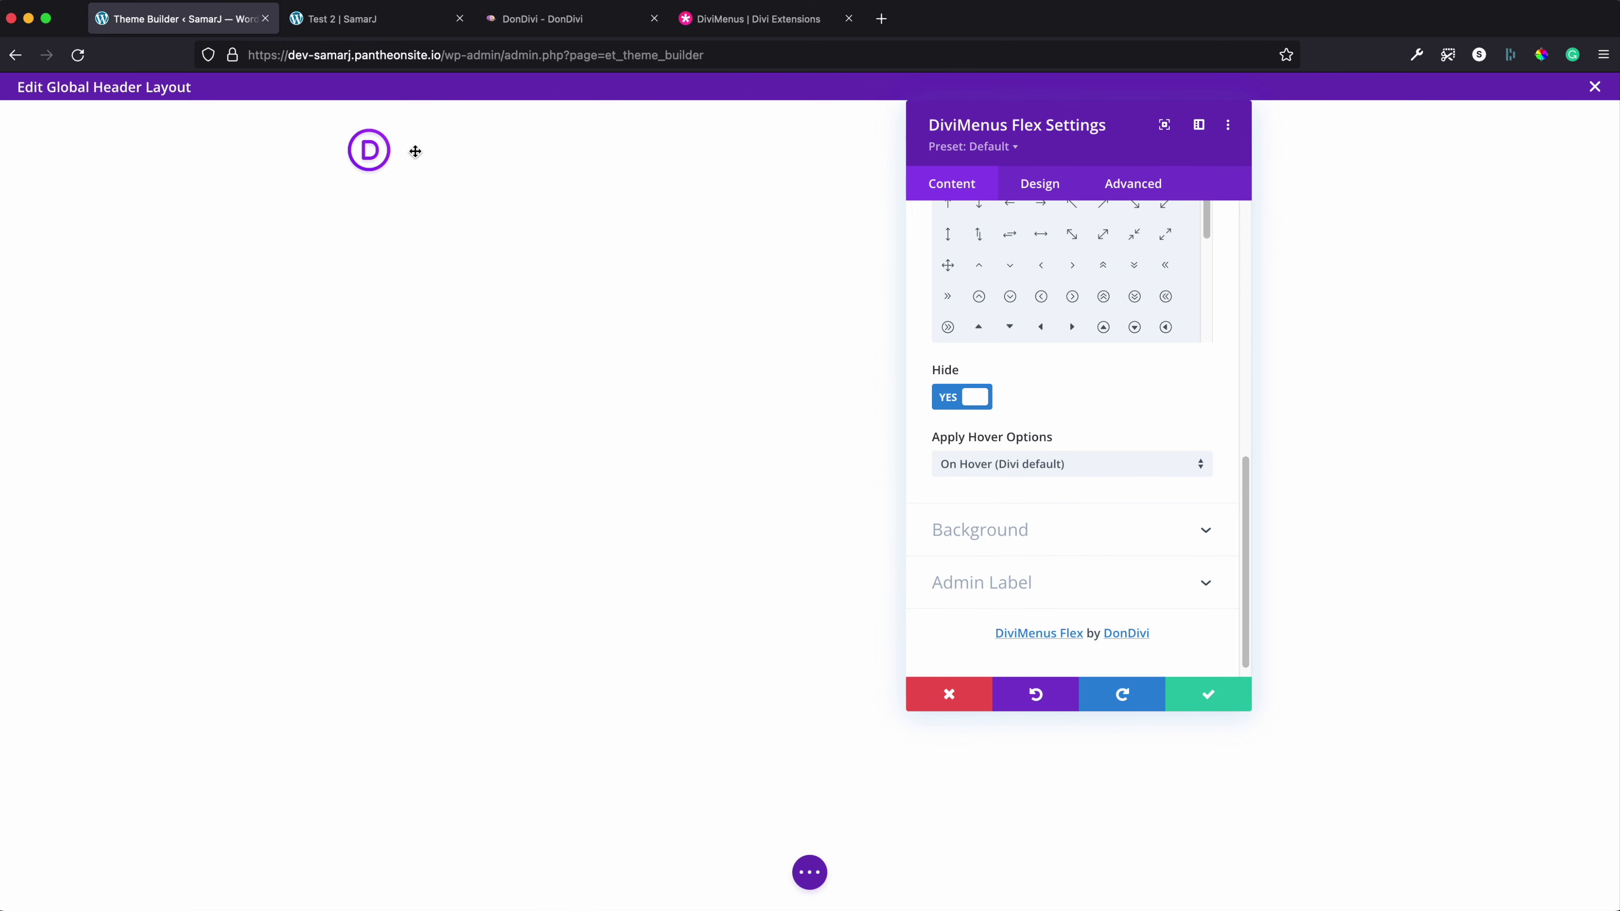
left_click(968, 398)
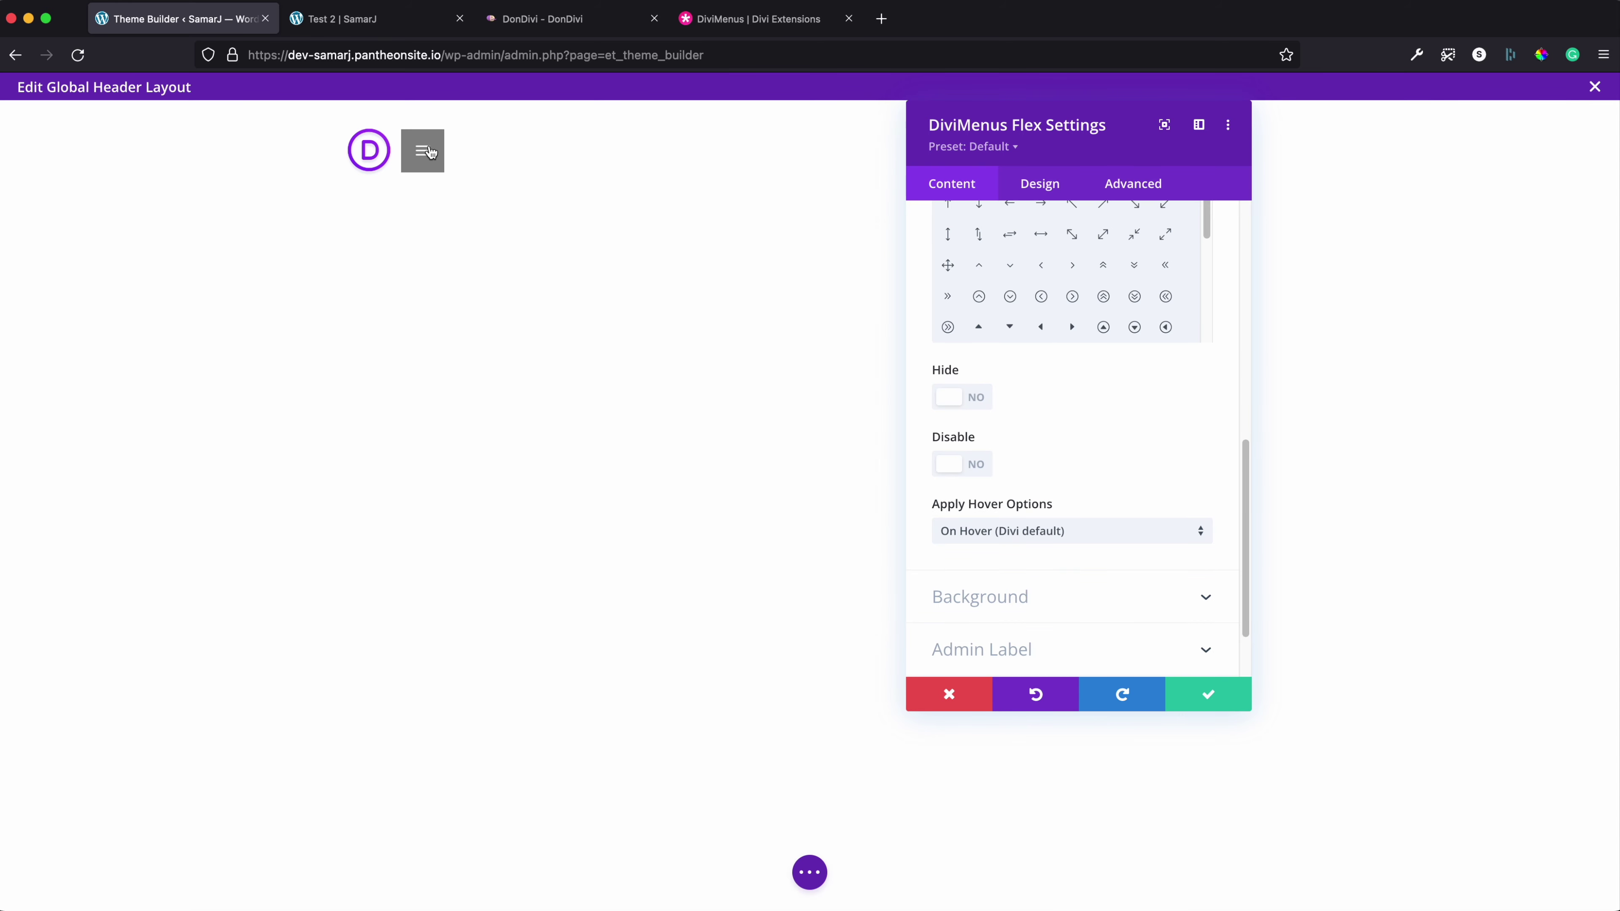
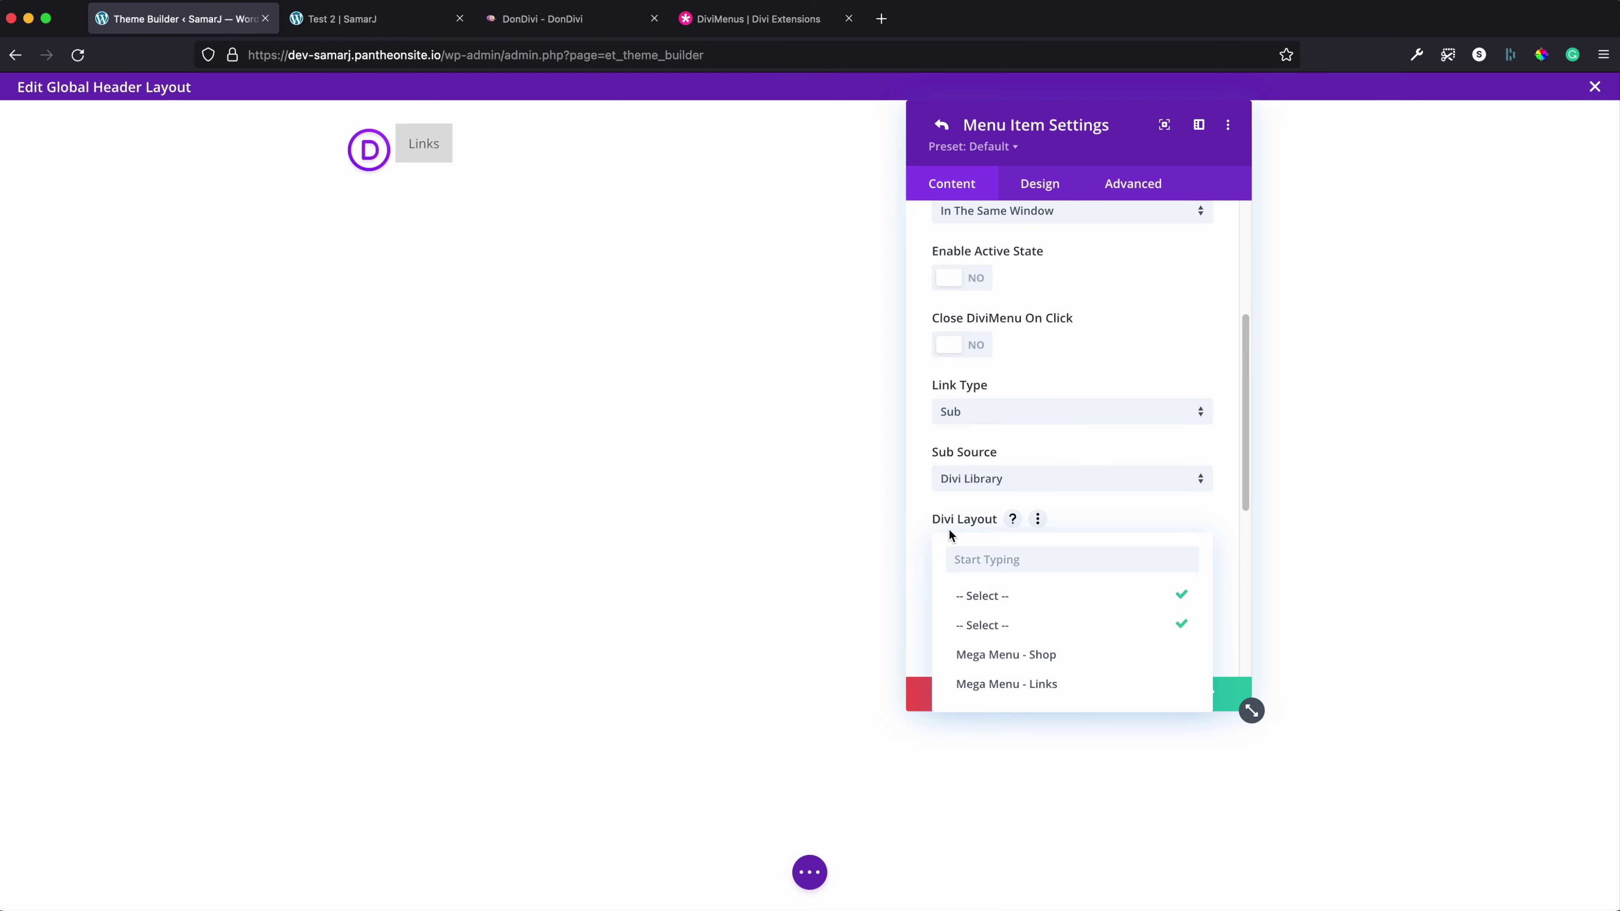
Switch to the Test 2 page and open the site's Divi Library of saved layouts from its dashboard
scroll(1021, 558, "down", 2)
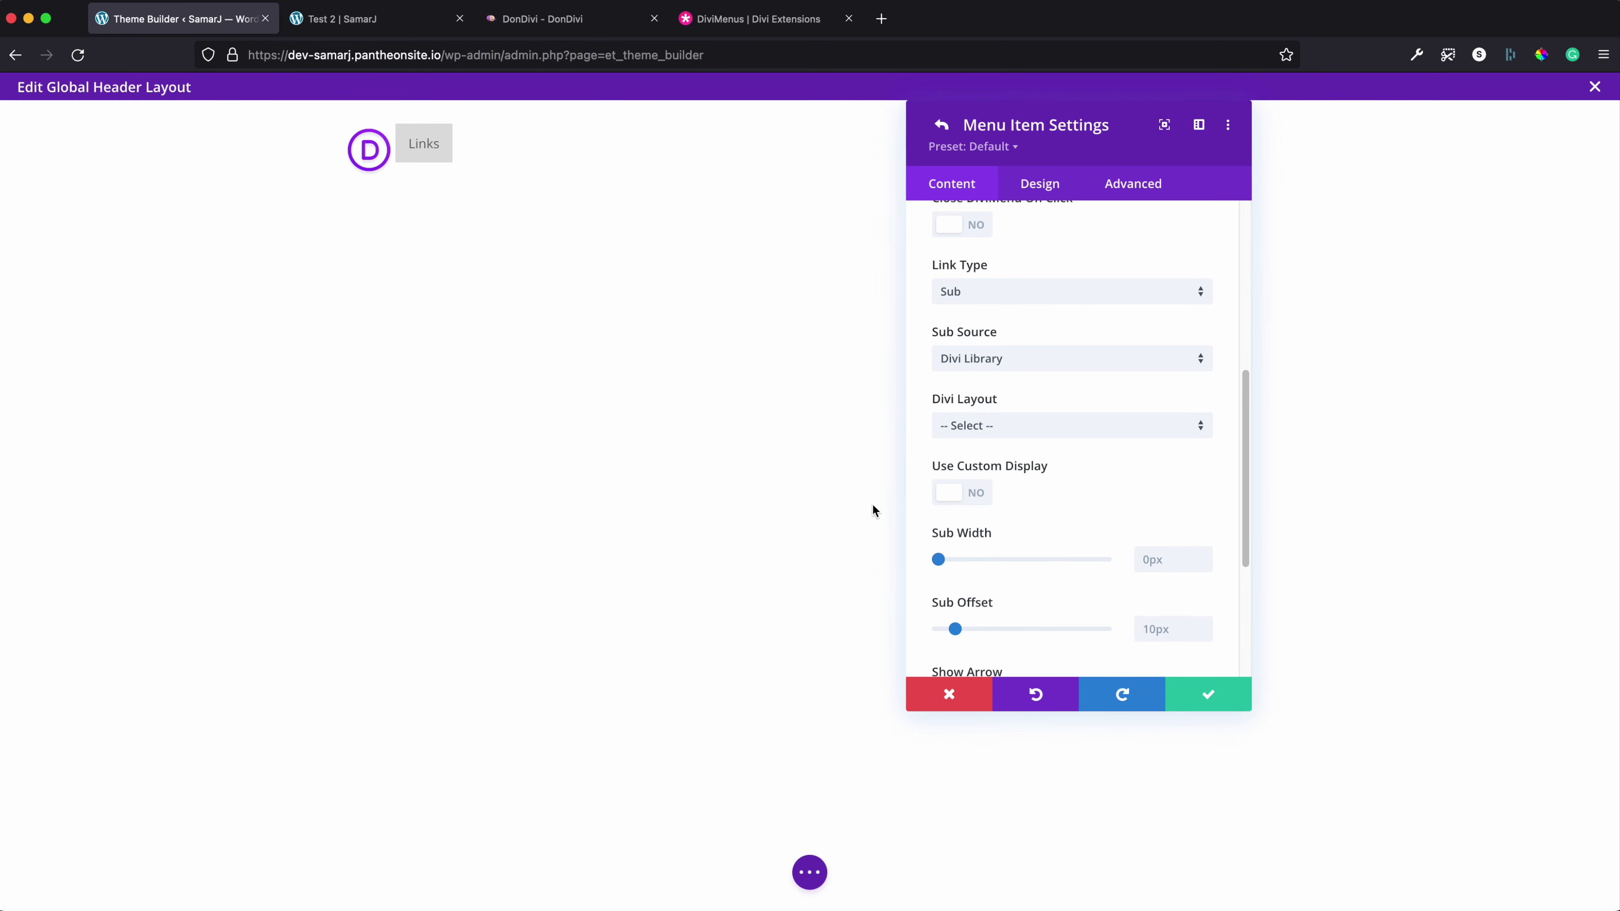
left_click(319, 19)
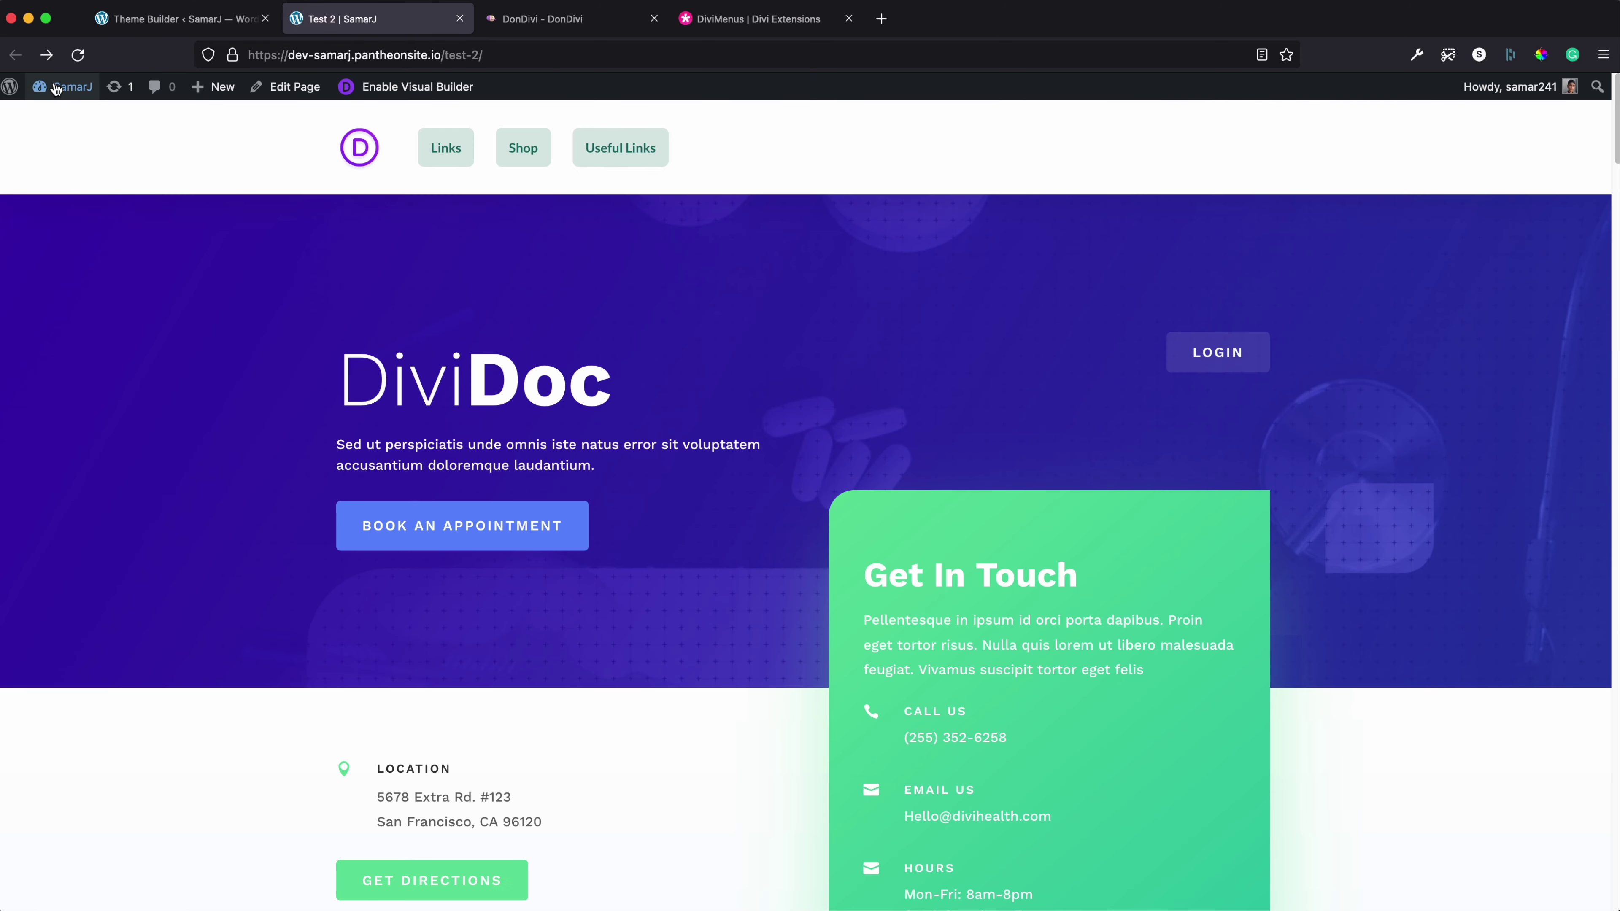
mouse_move(64, 87)
left_click(62, 118)
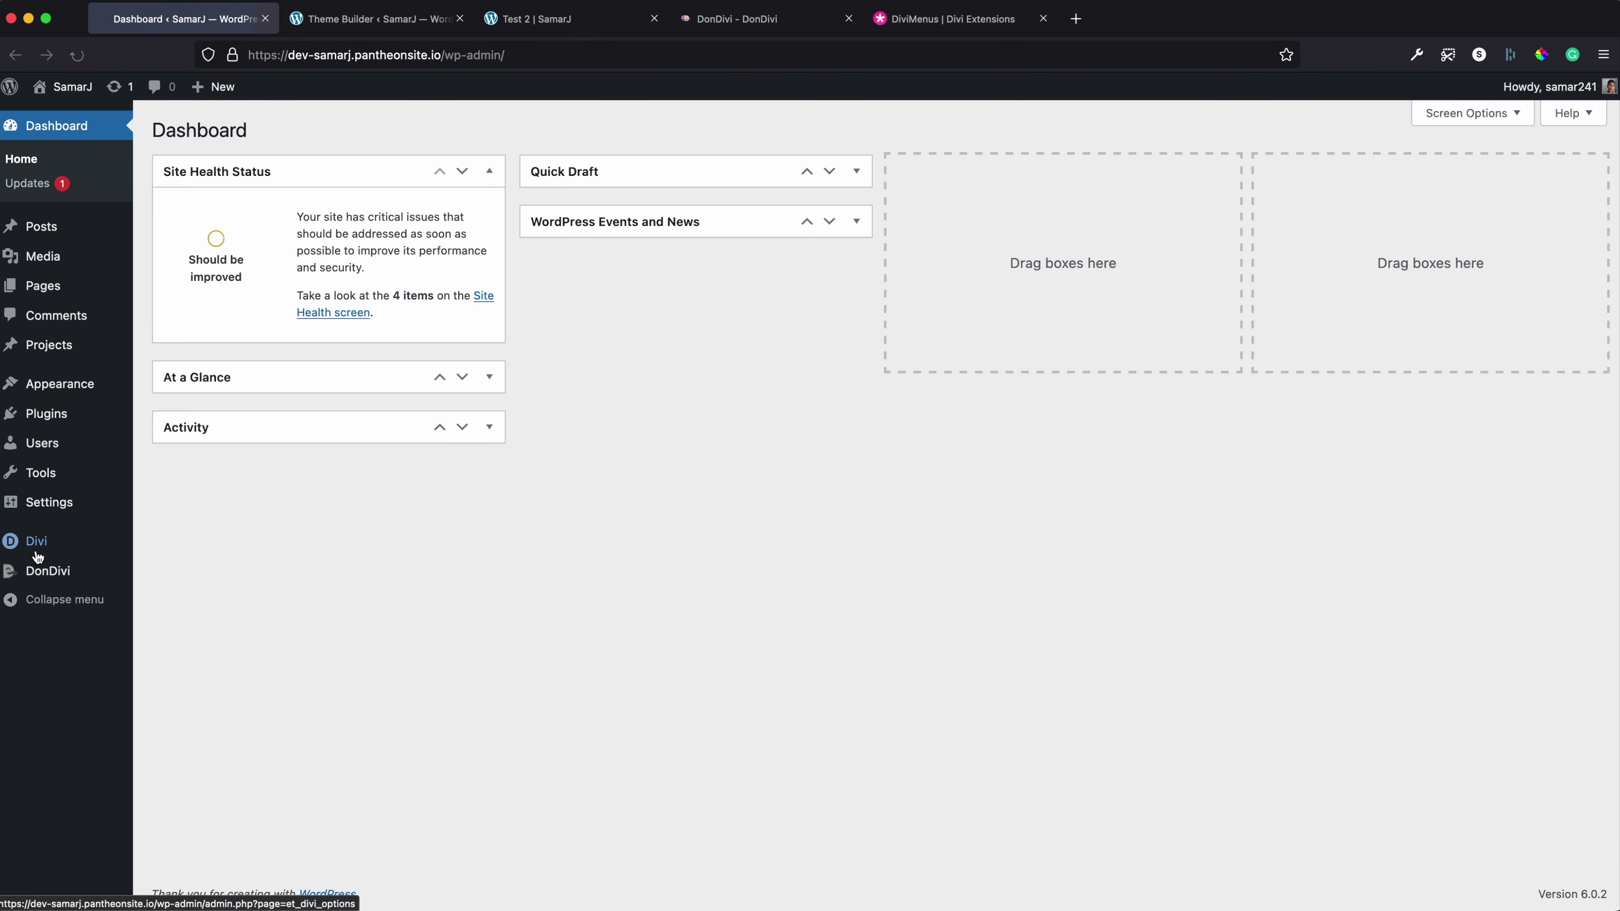
mouse_move(38, 558)
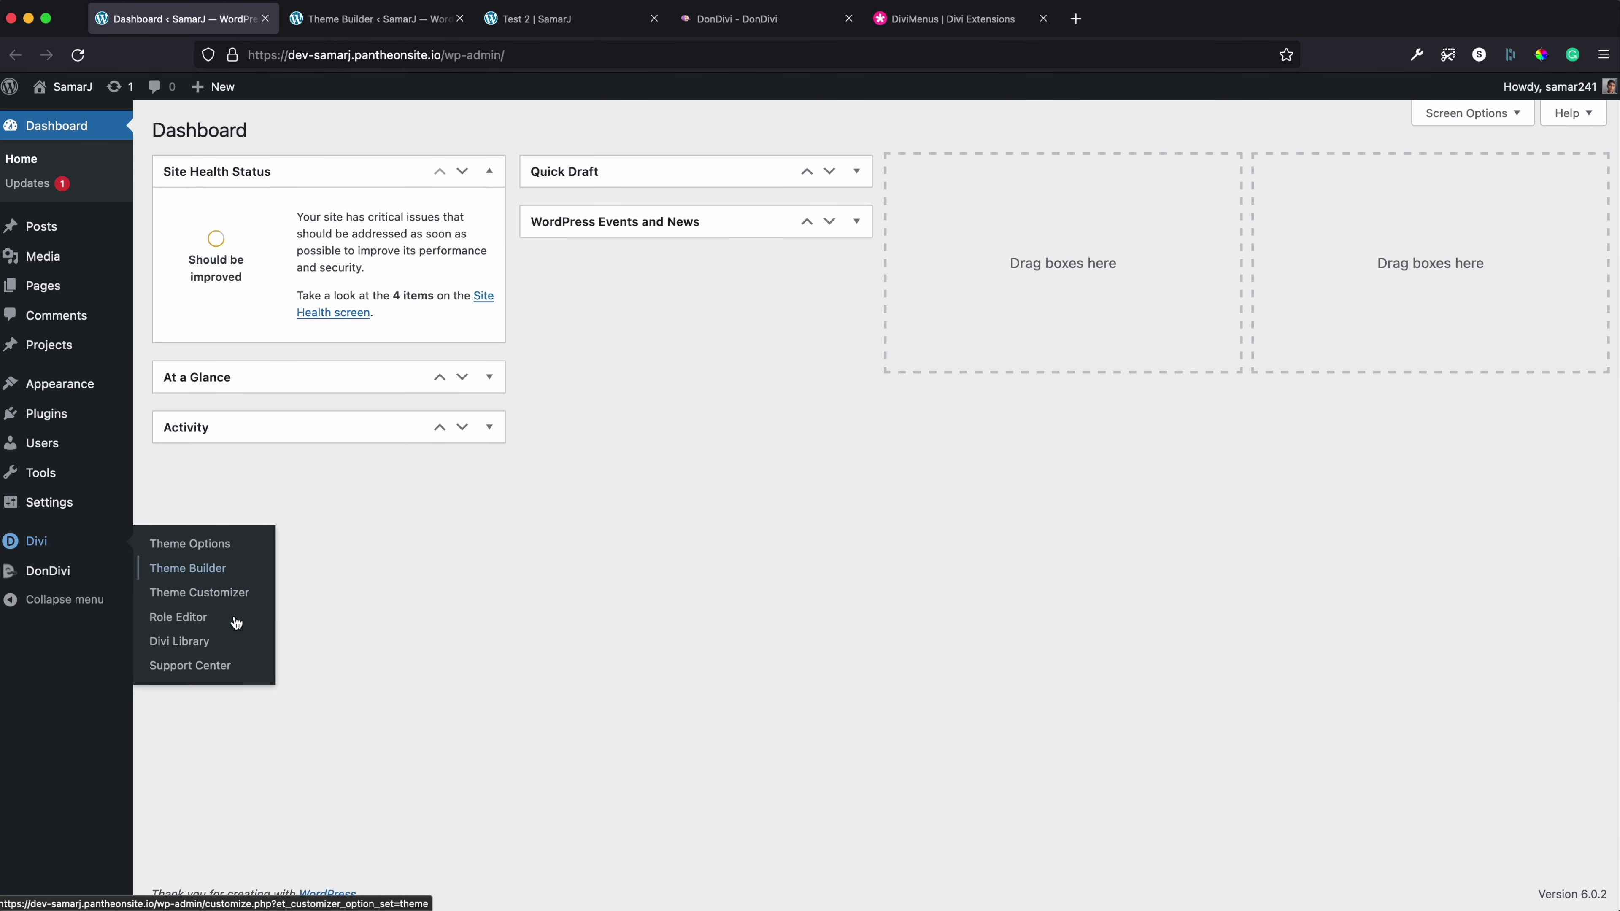
left_click(234, 640)
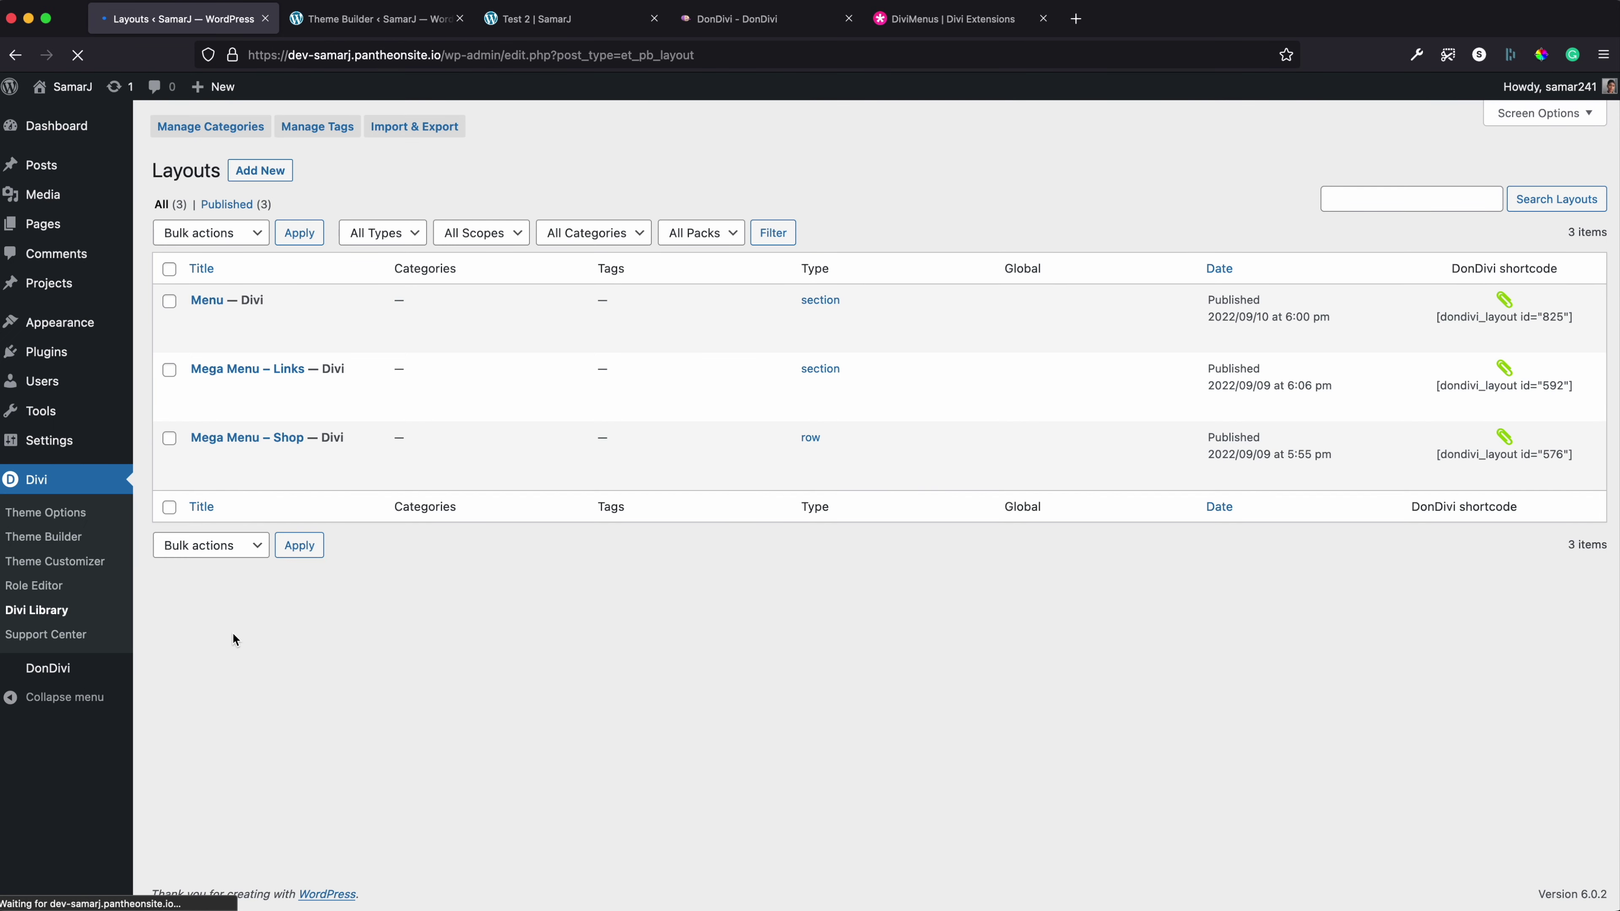
Look at the layout types offered when adding a new library layout, and close the dialog without creating one
left_click(260, 170)
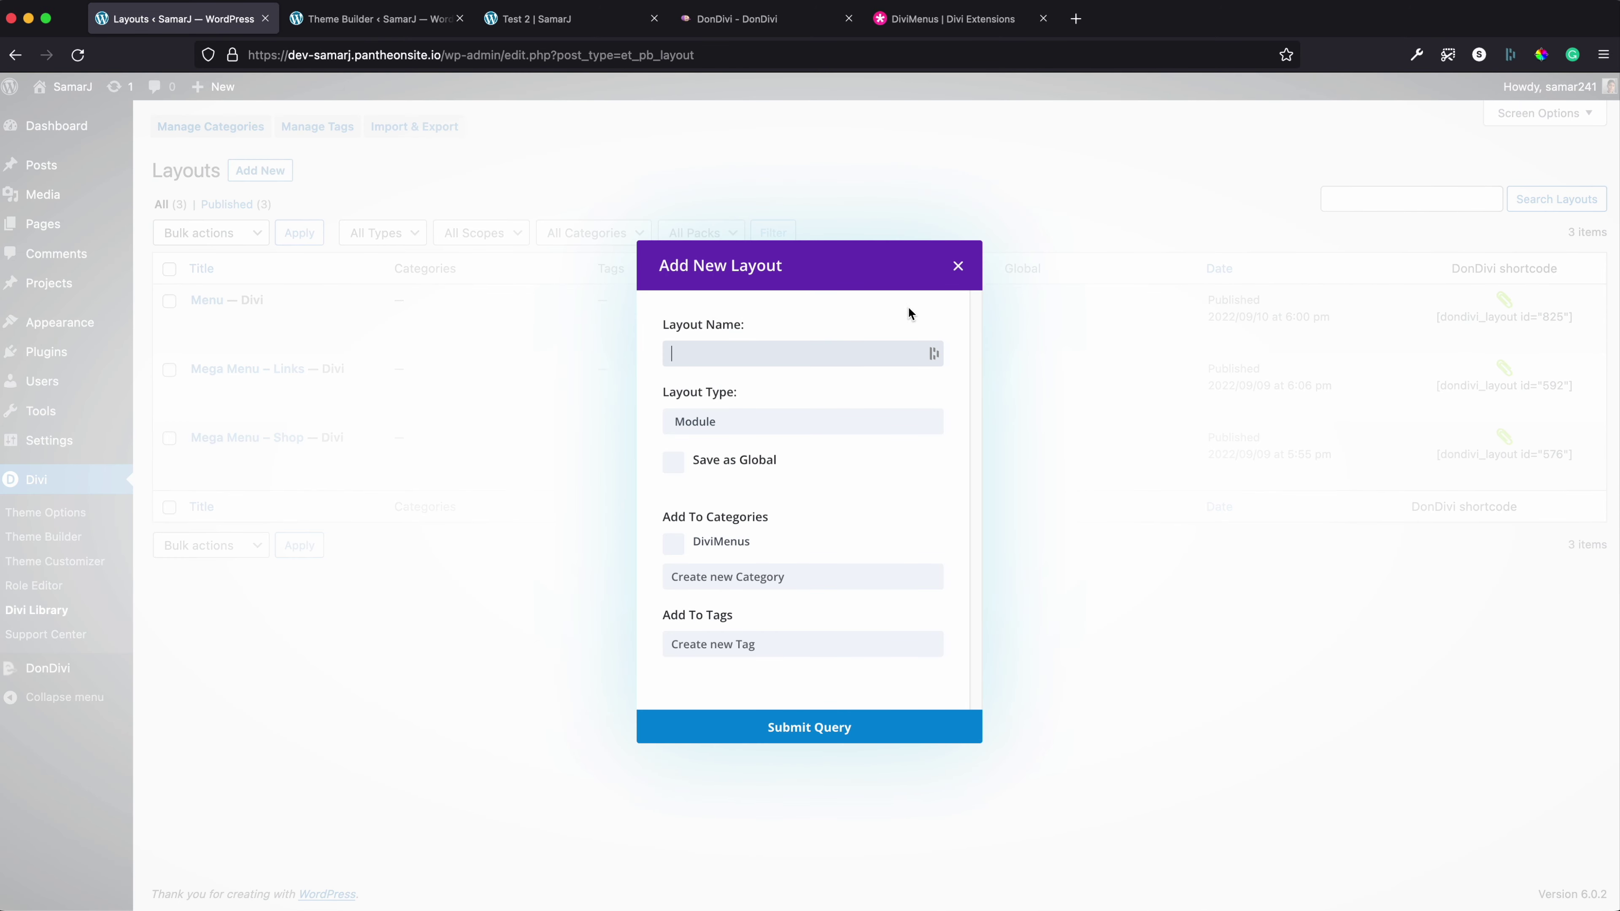
left_click(837, 428)
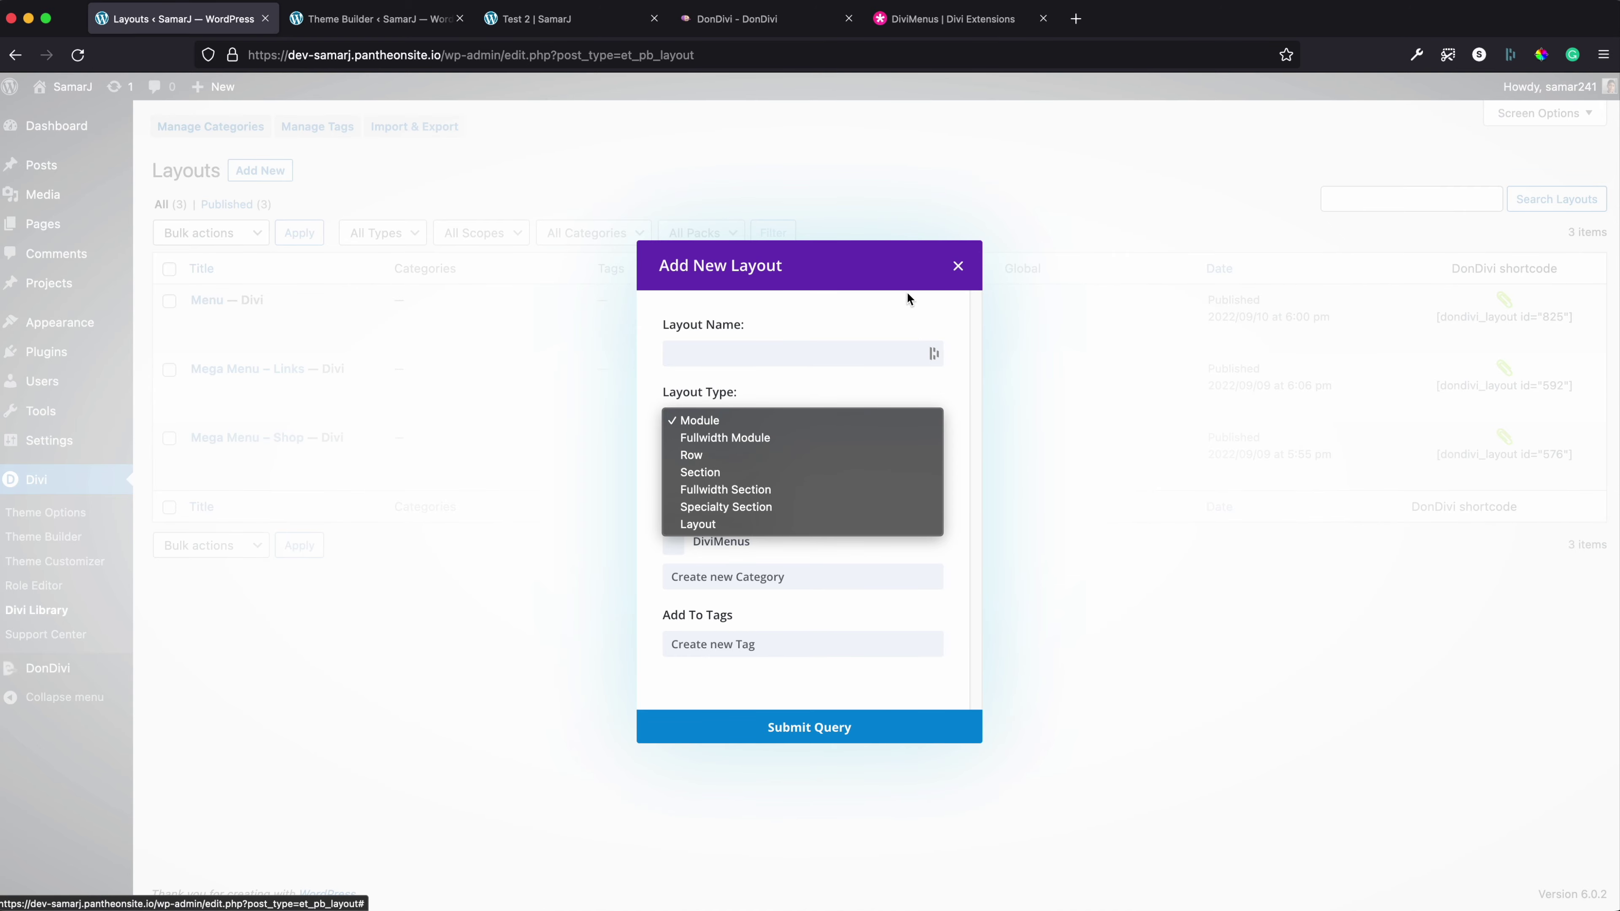
left_click(972, 282)
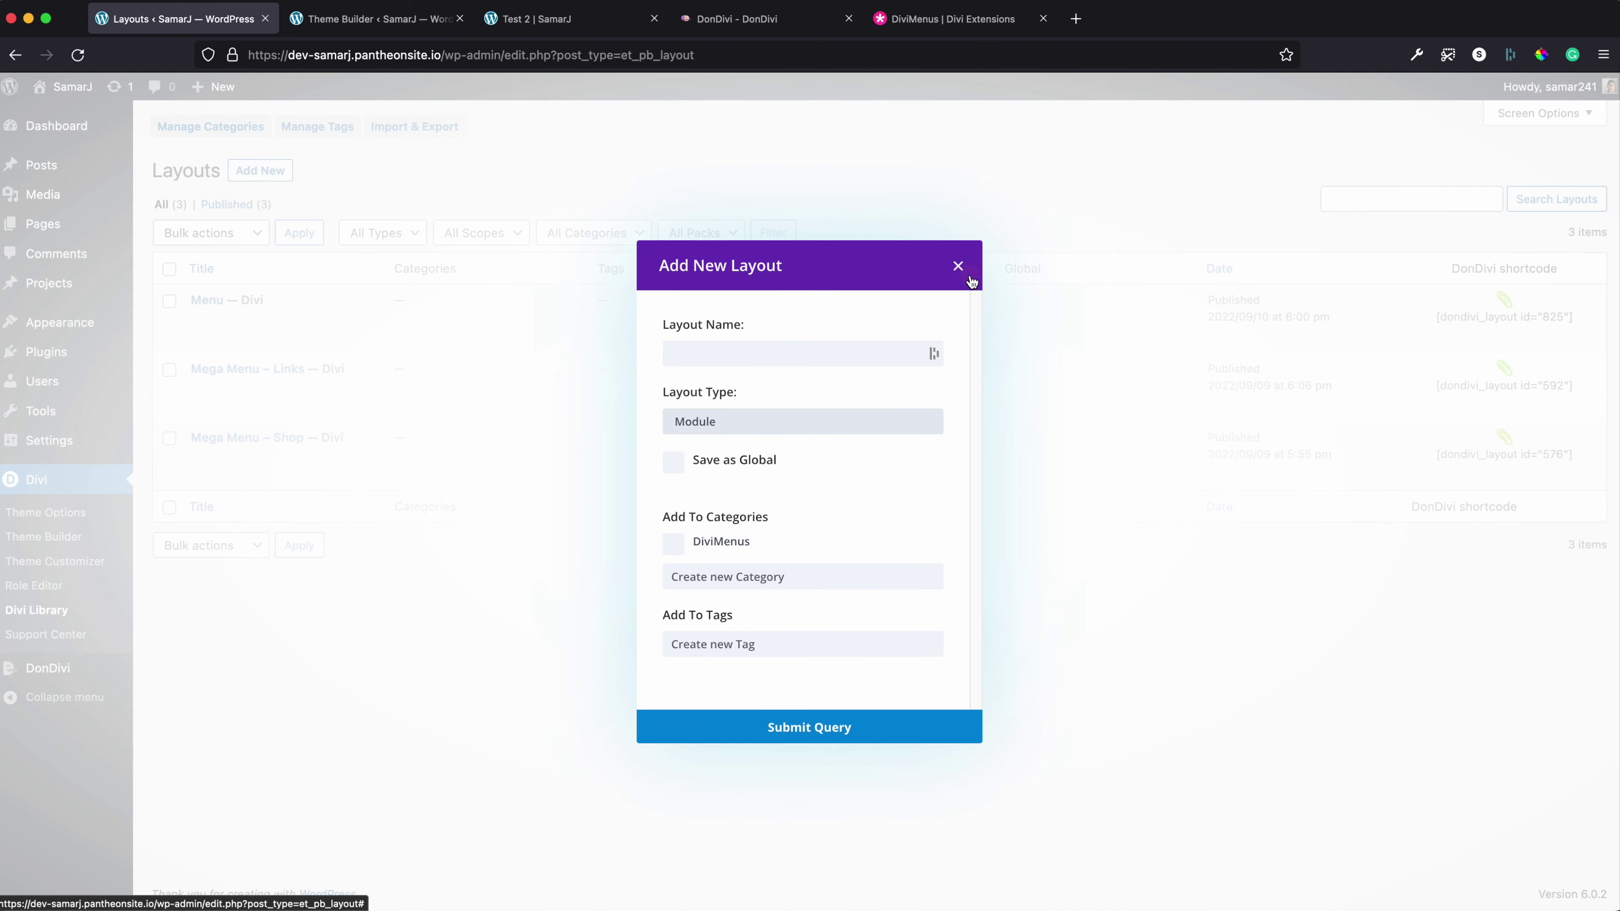
left_click(969, 276)
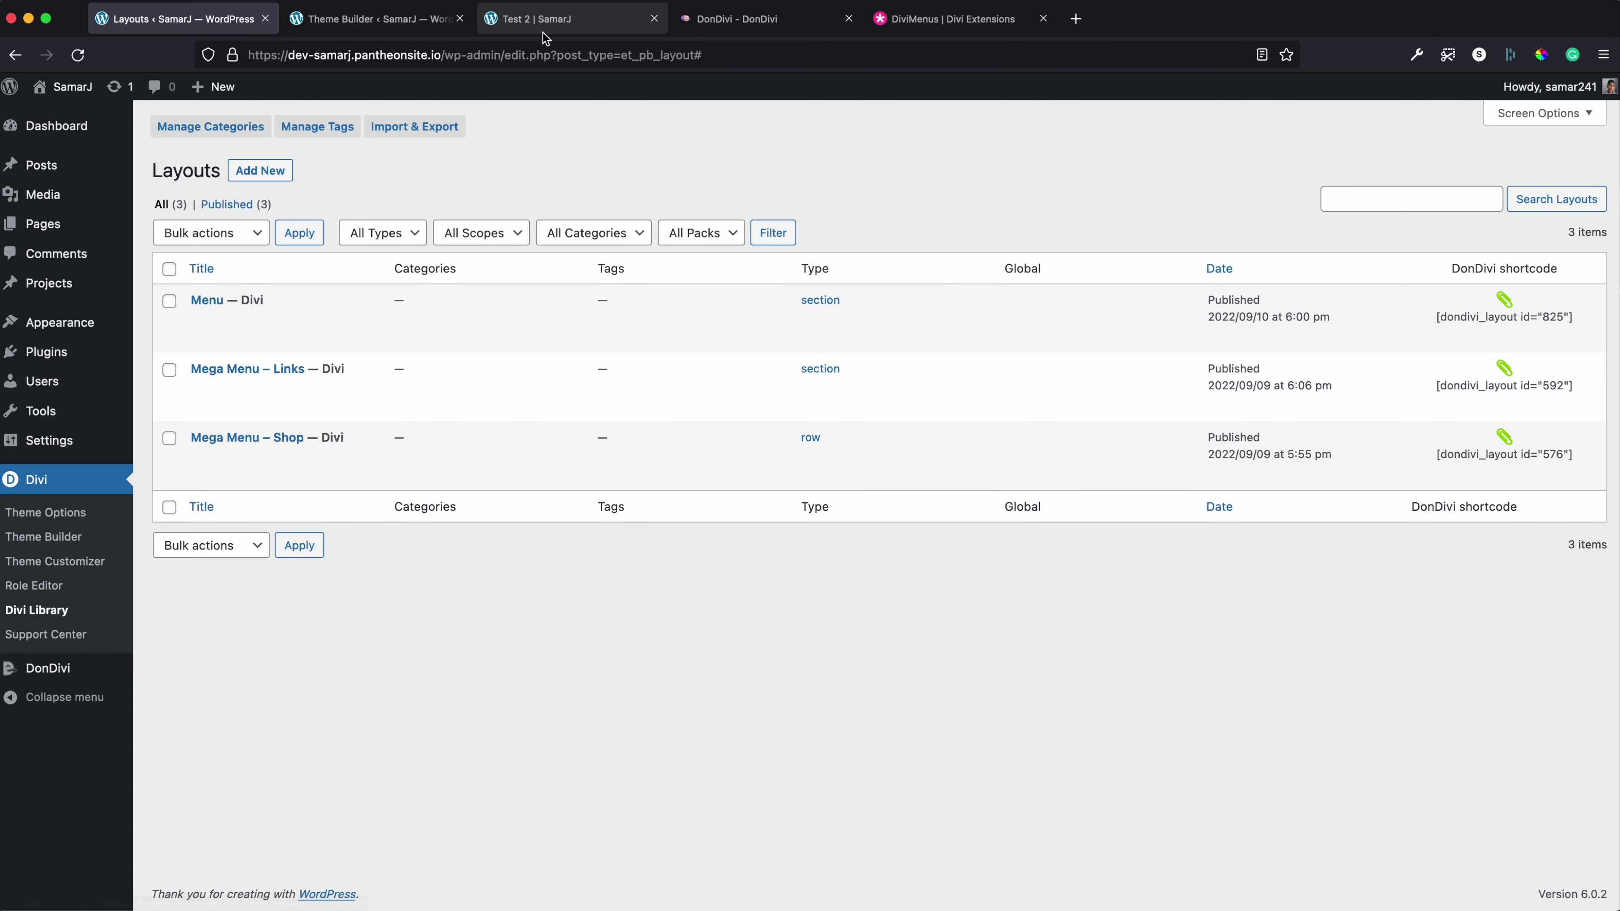
Preview the header's Links submenu on the Test 2 page and return to the Theme Builder
left_click(536, 19)
mouse_move(449, 158)
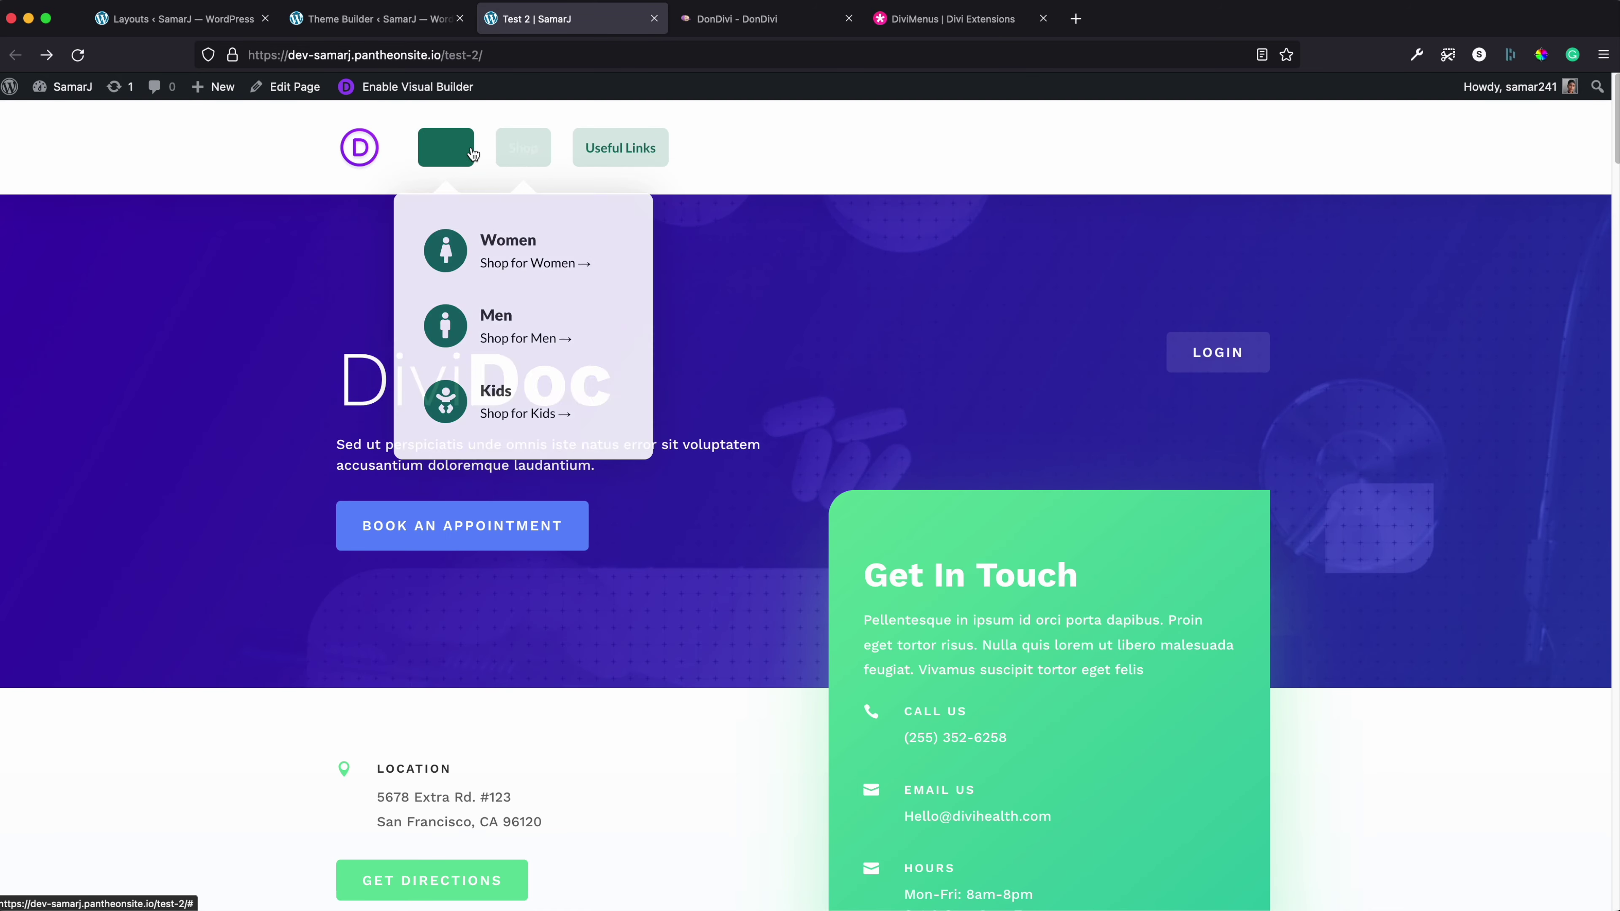
left_click(380, 19)
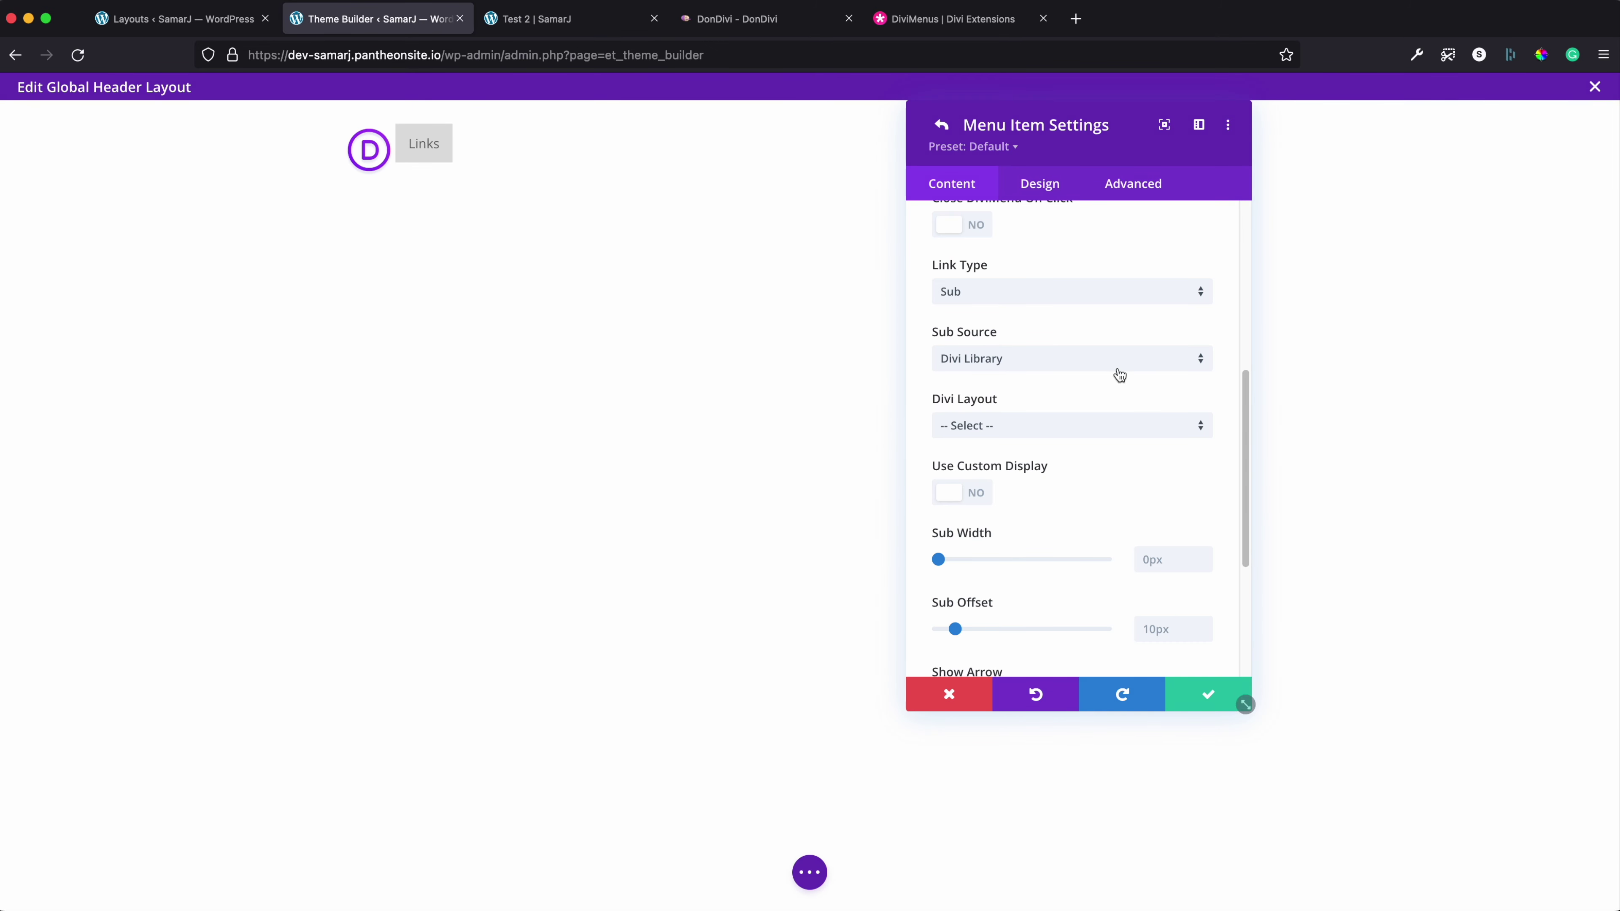
Assign the Mega Menu - Links library layout as the Links menu item's submenu
left_click(1009, 426)
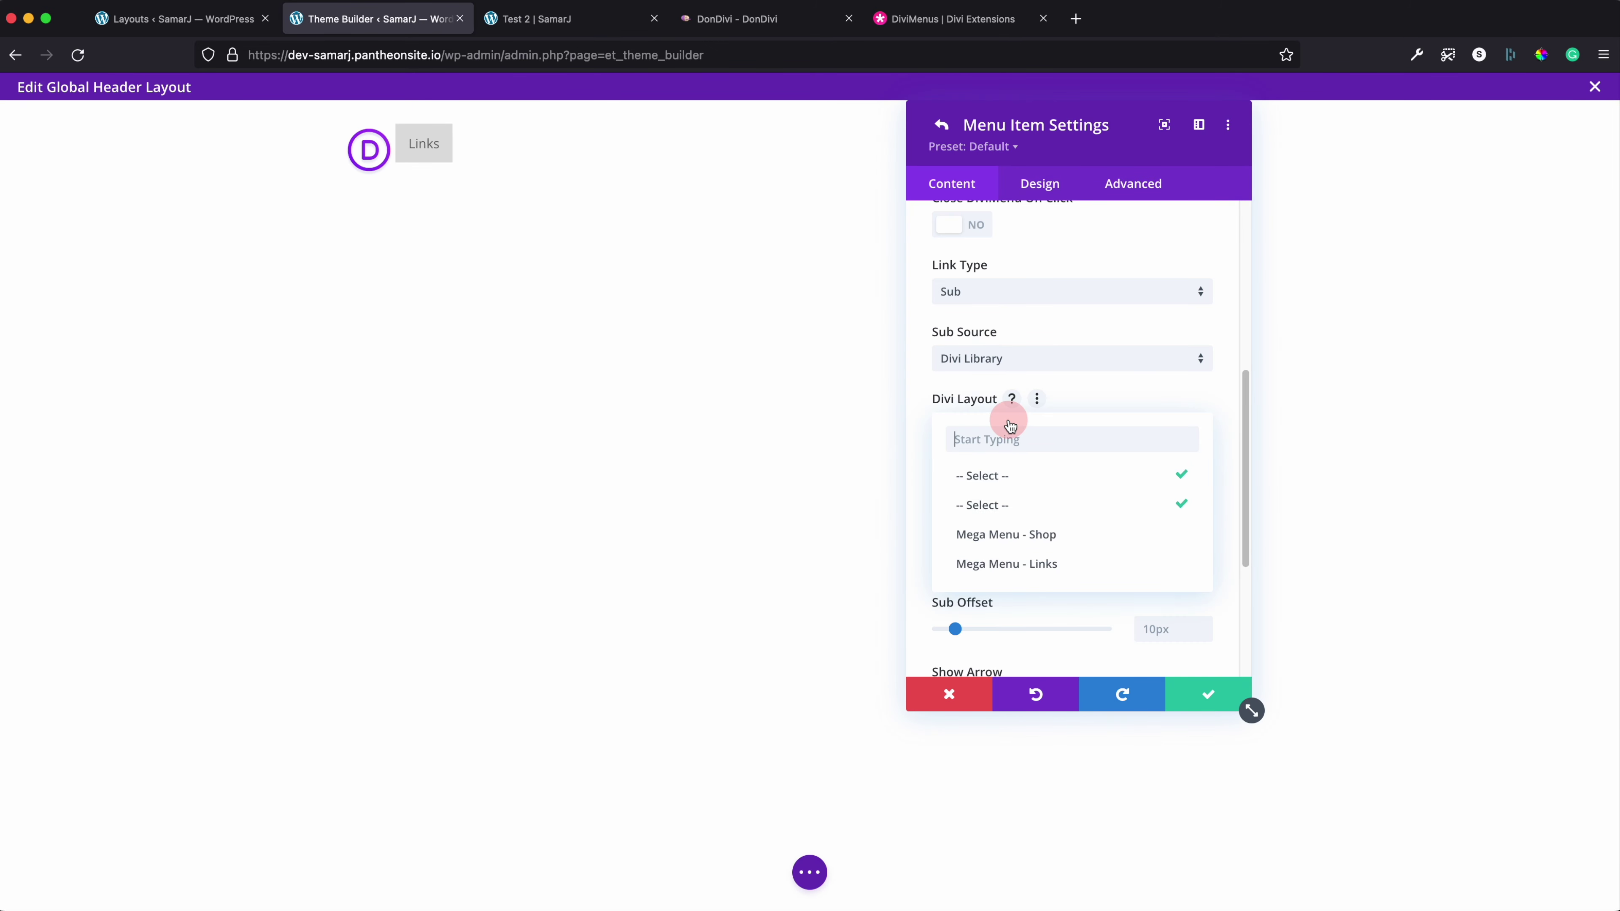
left_click(1038, 564)
scroll(1088, 459, "down", 2)
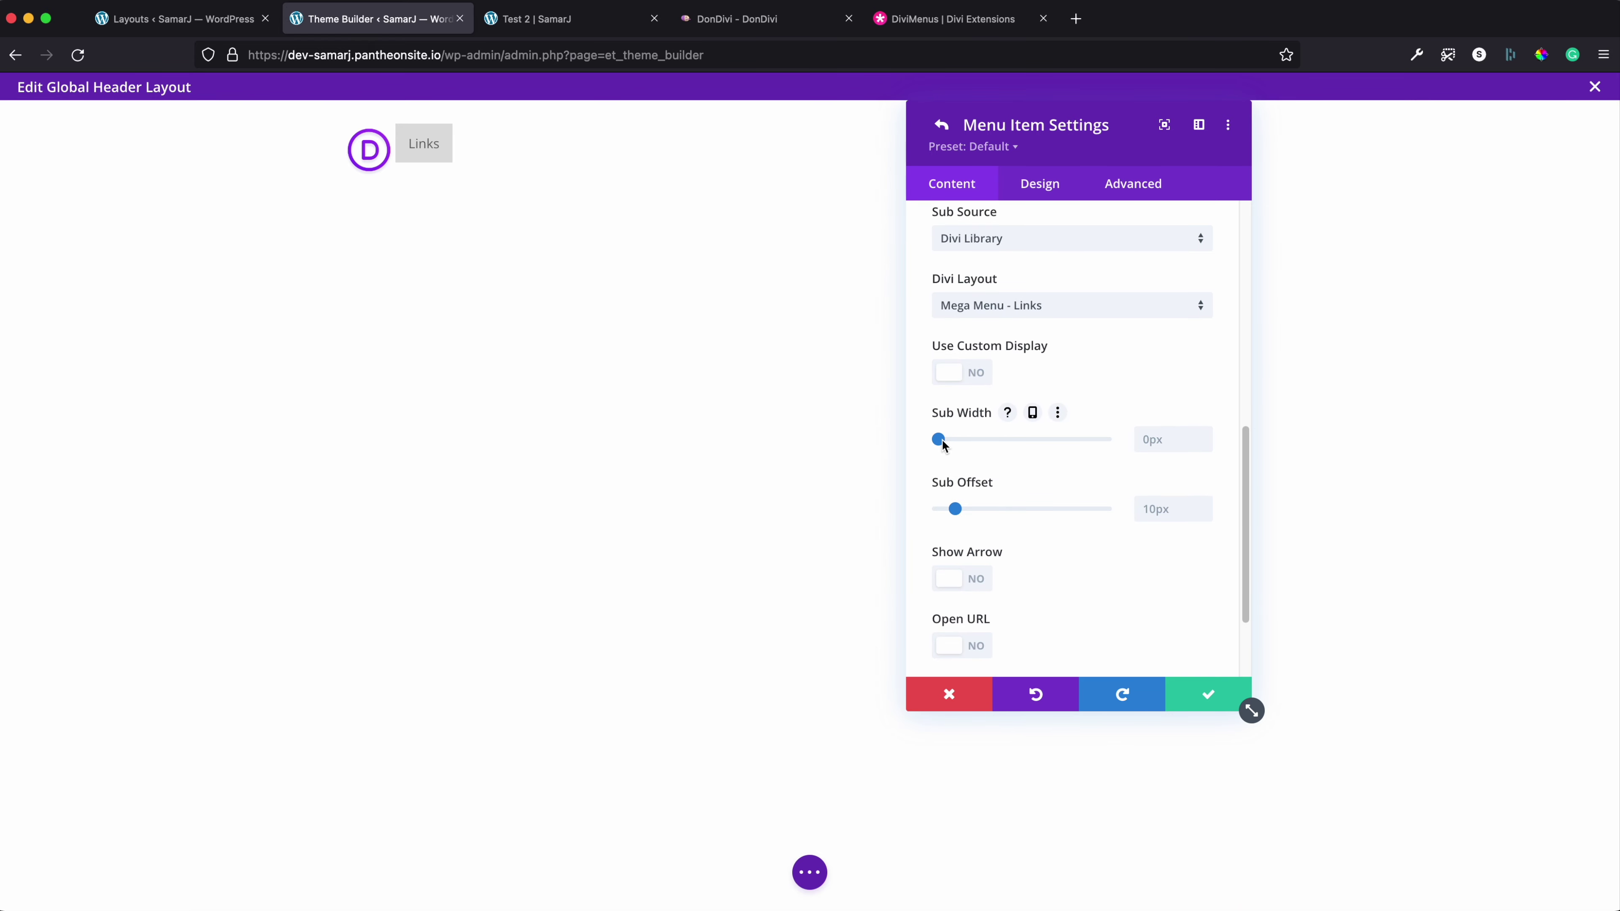
Set the Links submenu's width to 1100px and turn on its arrow
left_click(1169, 445)
type("1100px")
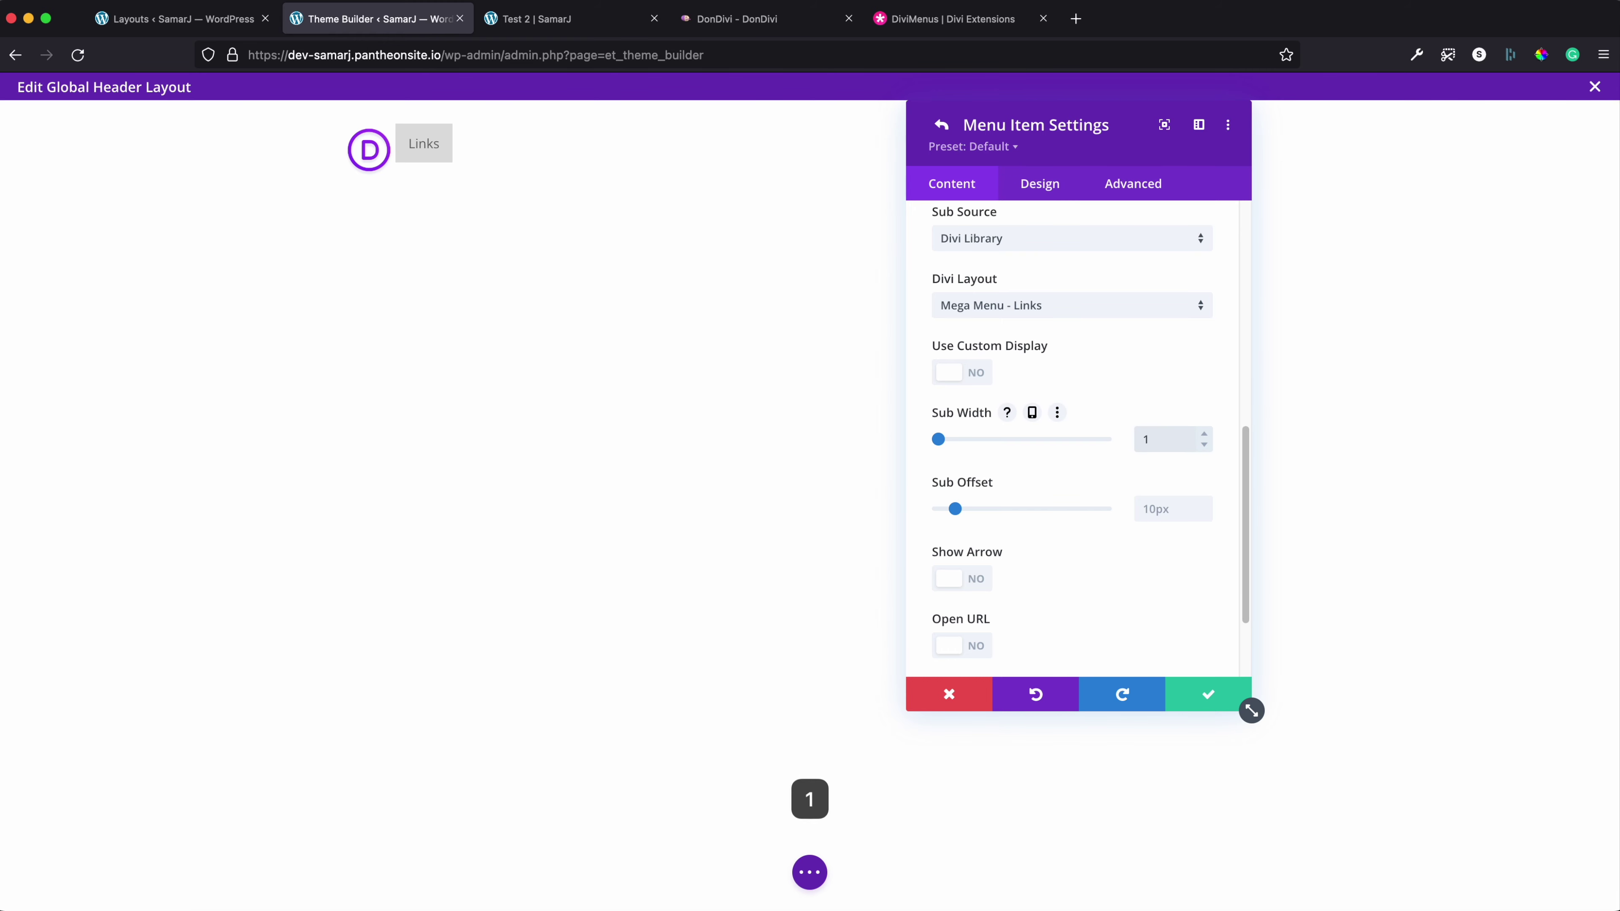
left_click(1174, 463)
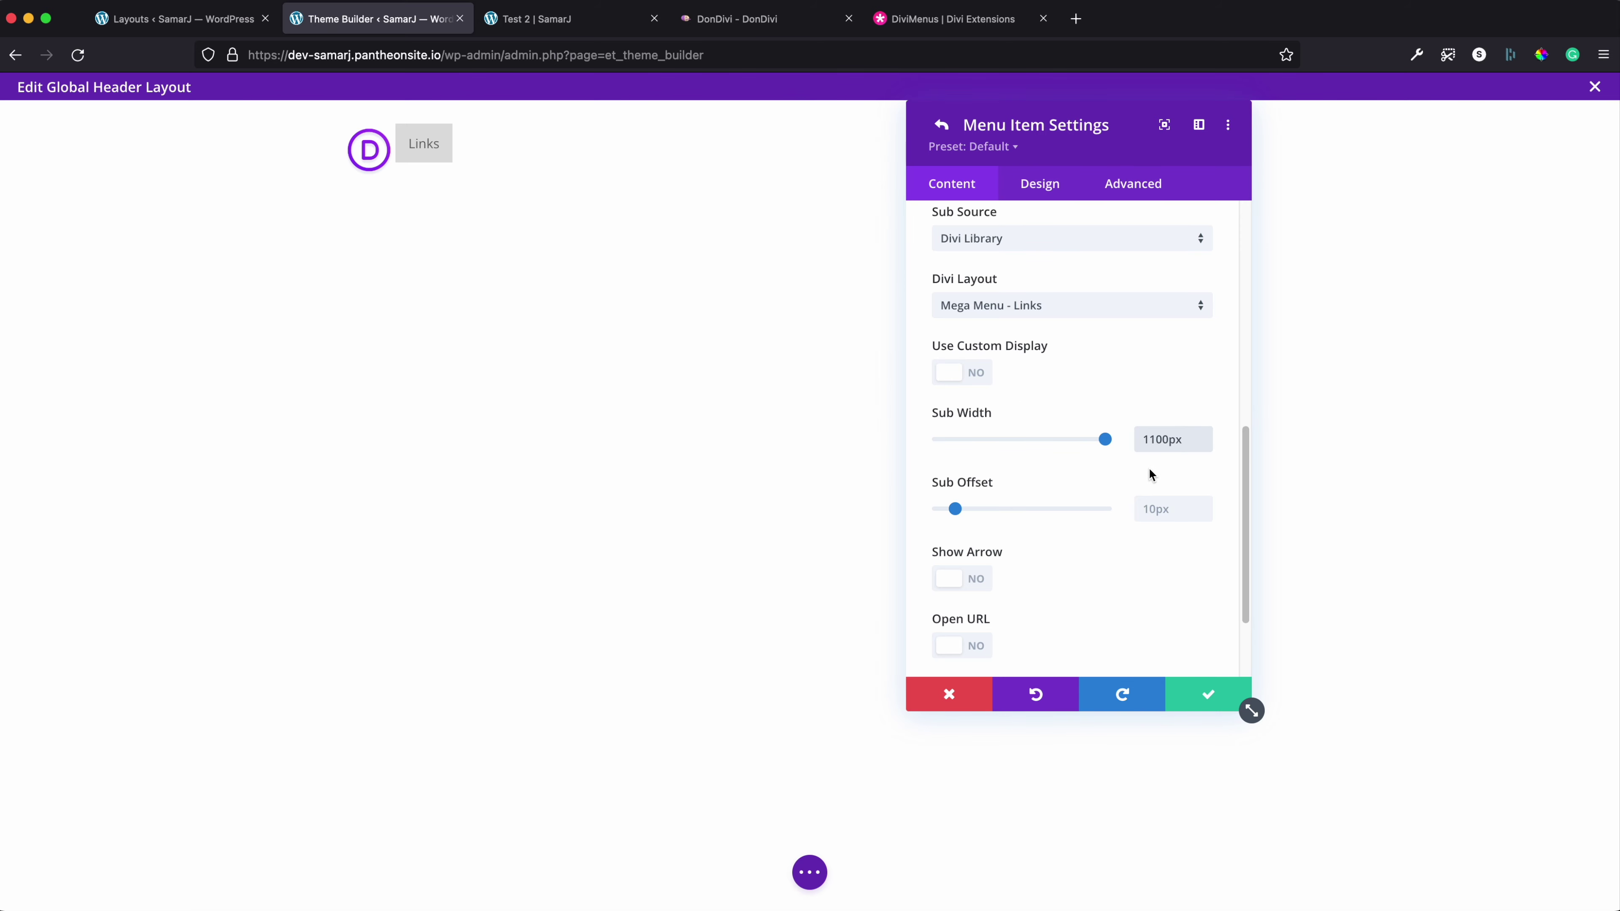
scroll(1148, 467, "down", 3)
left_click(963, 471)
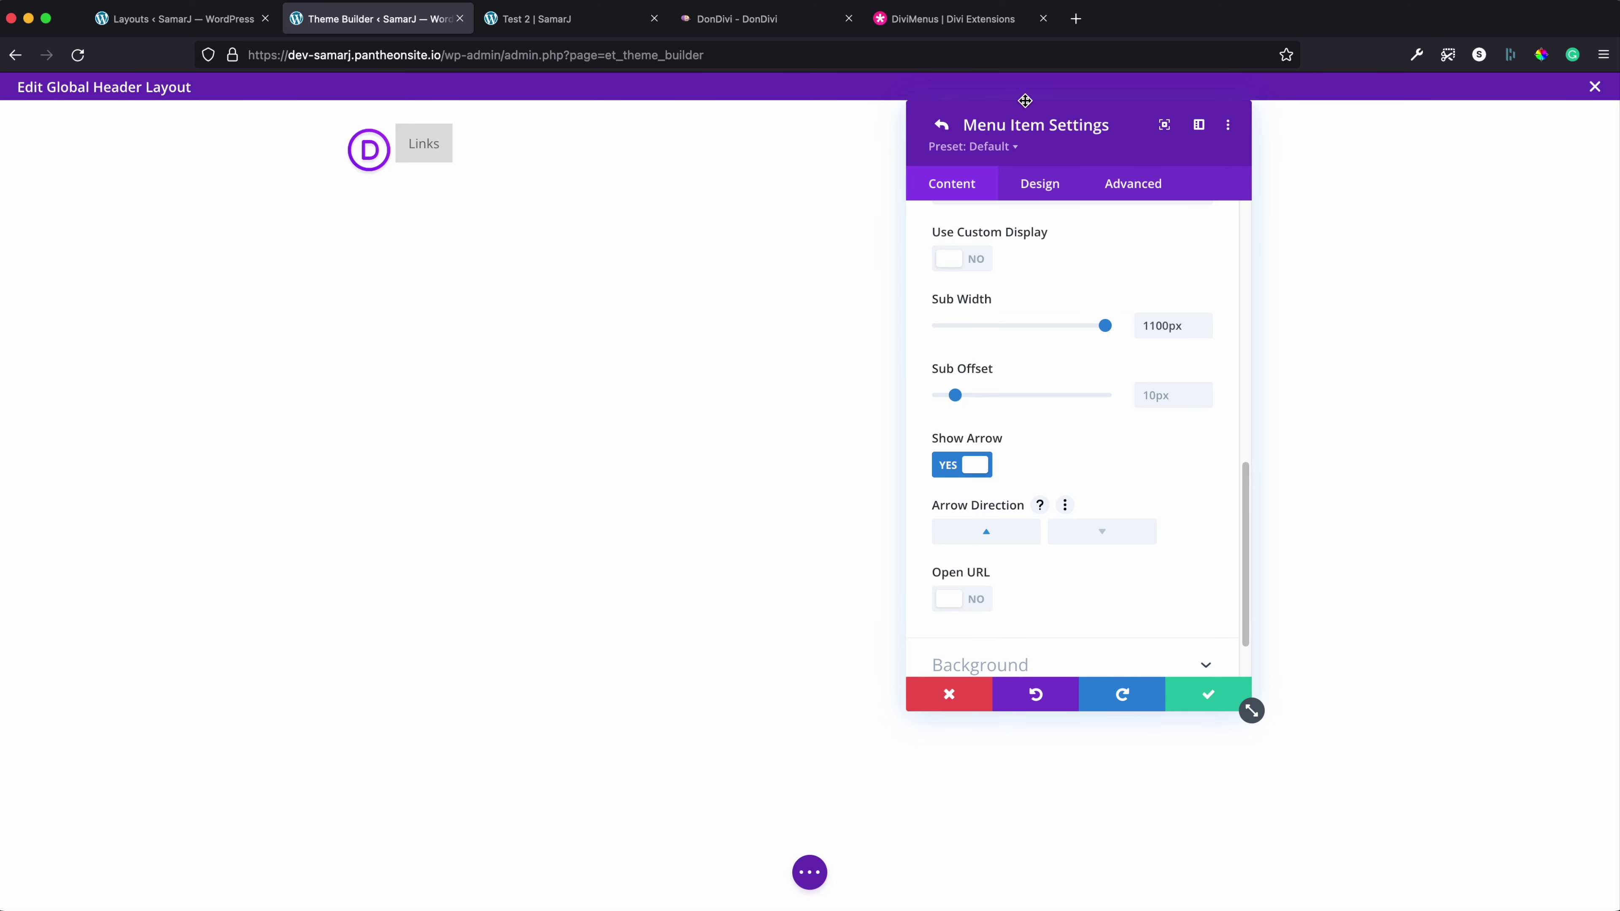
Align the Links submenu to the left and save the header layout
left_click(1025, 186)
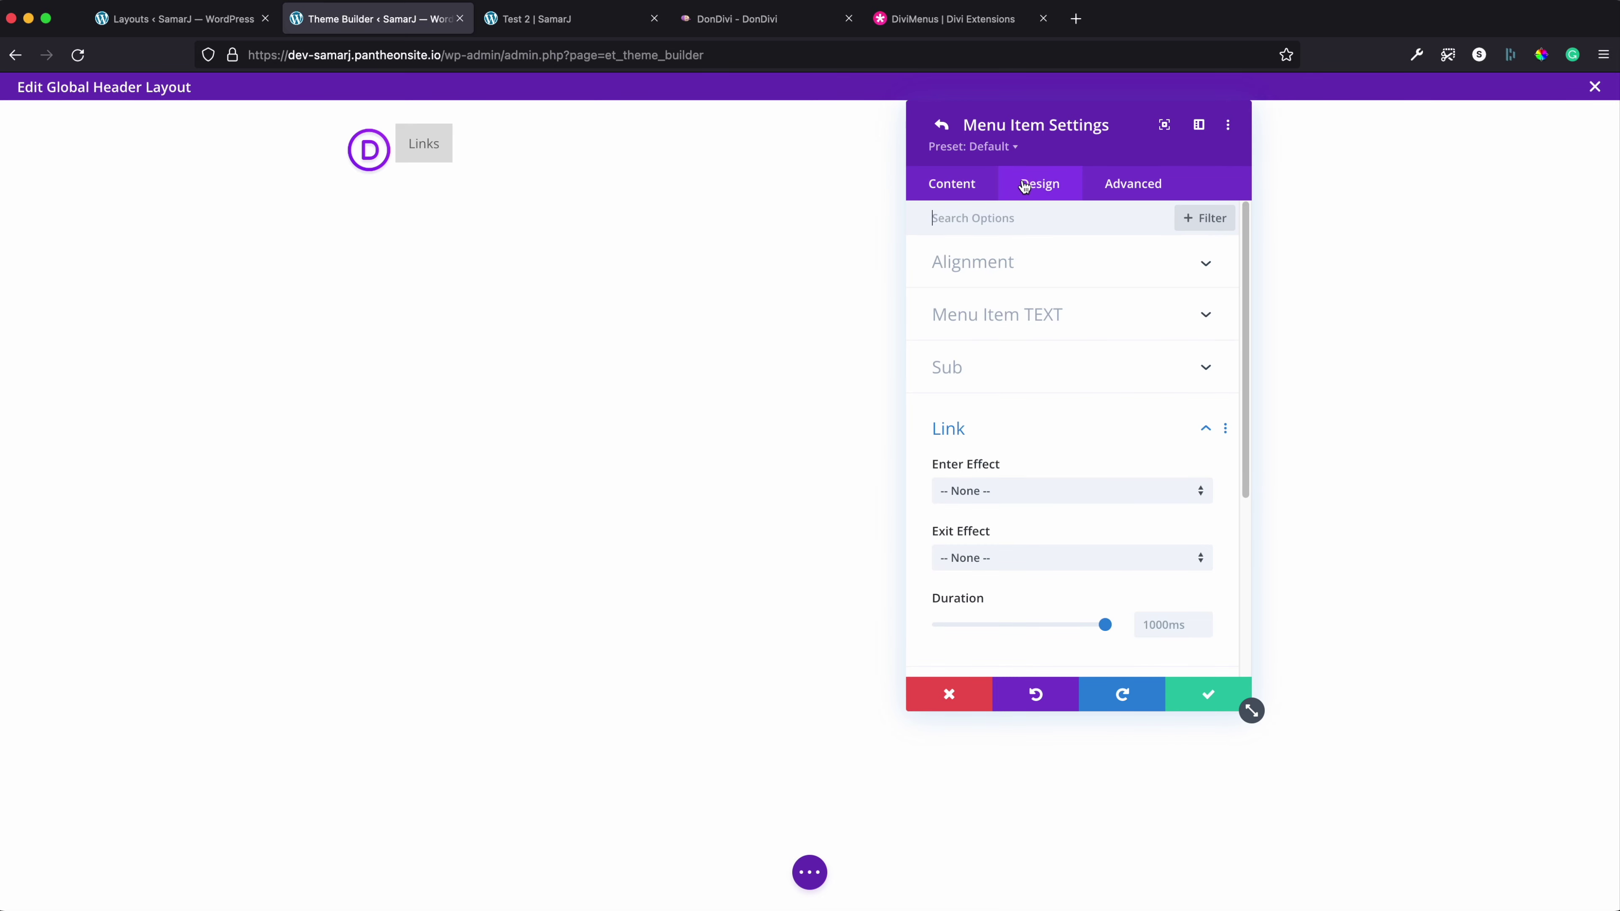
left_click(993, 365)
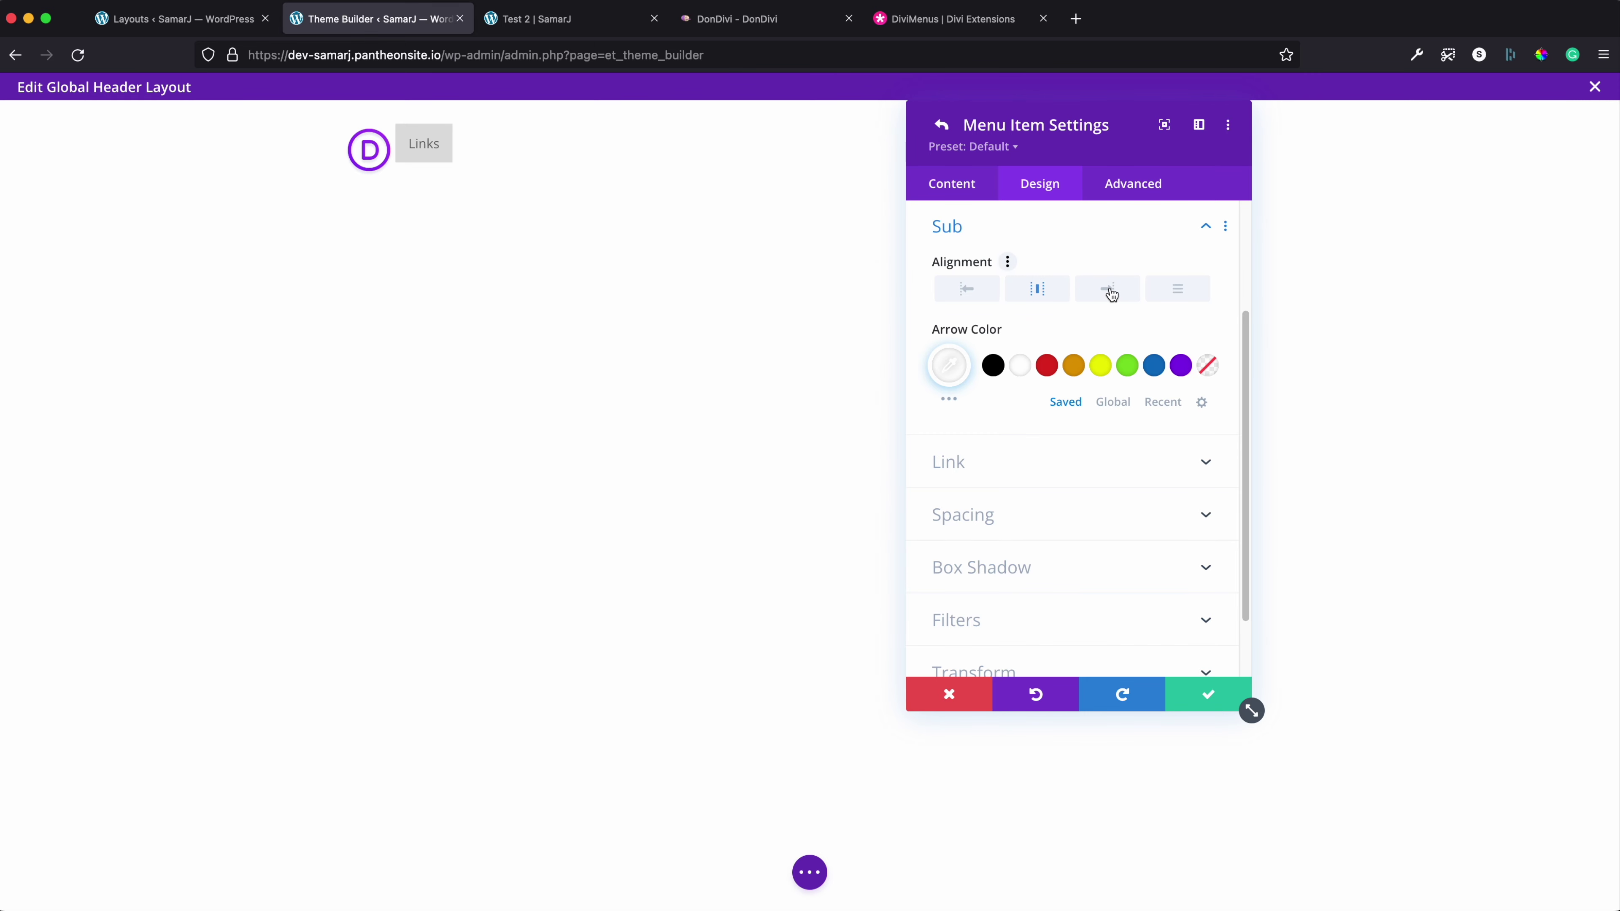
left_click(971, 293)
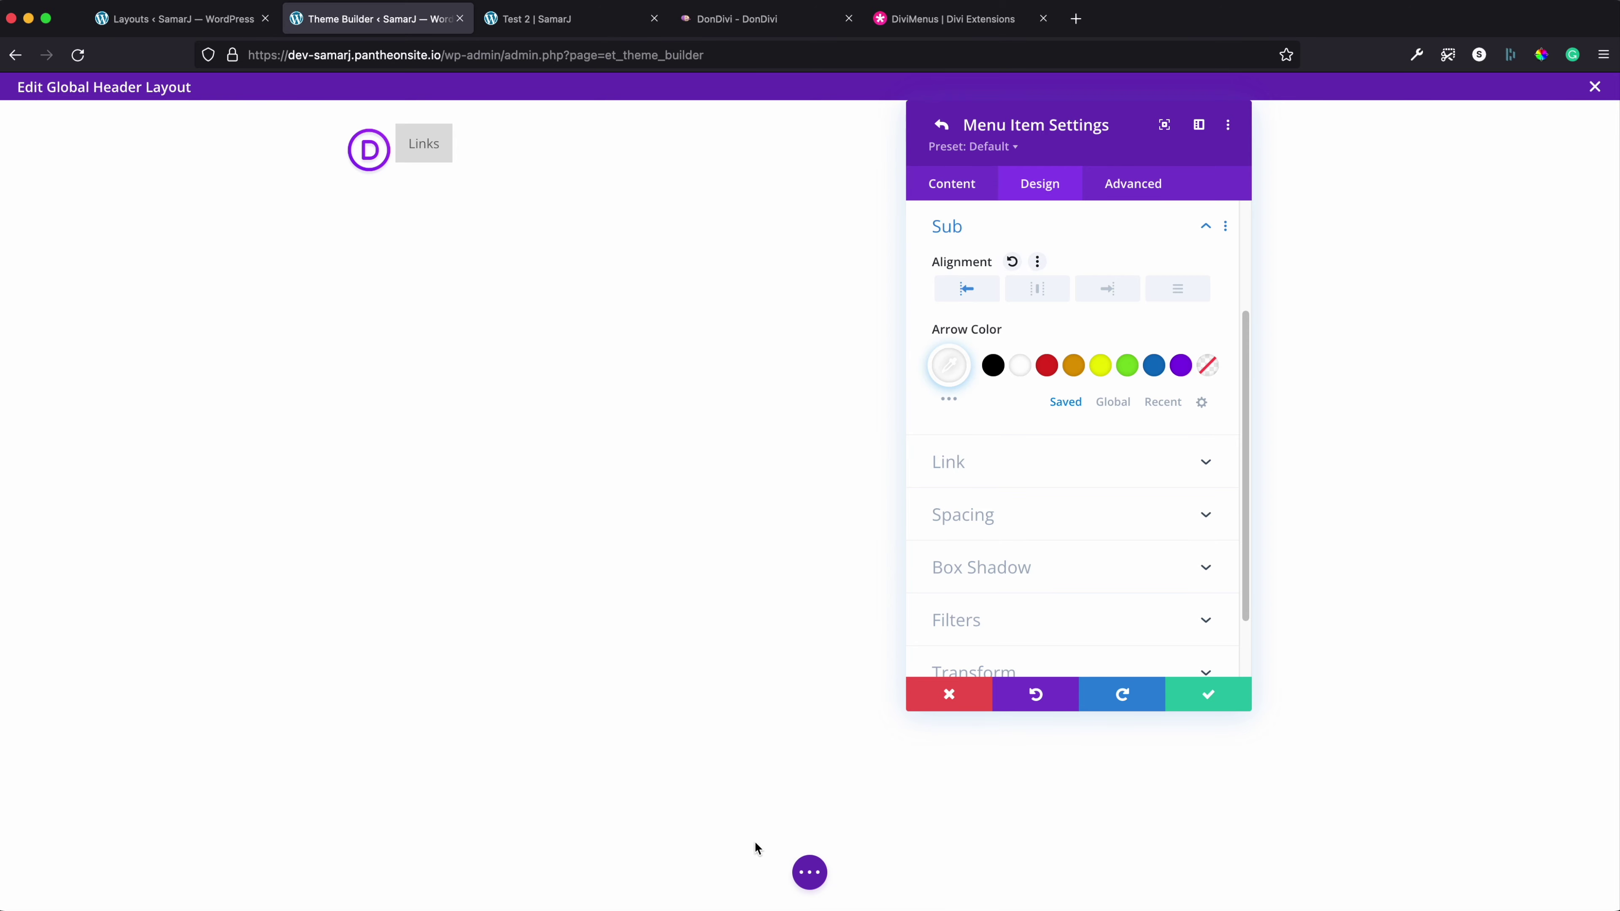
left_click(816, 885)
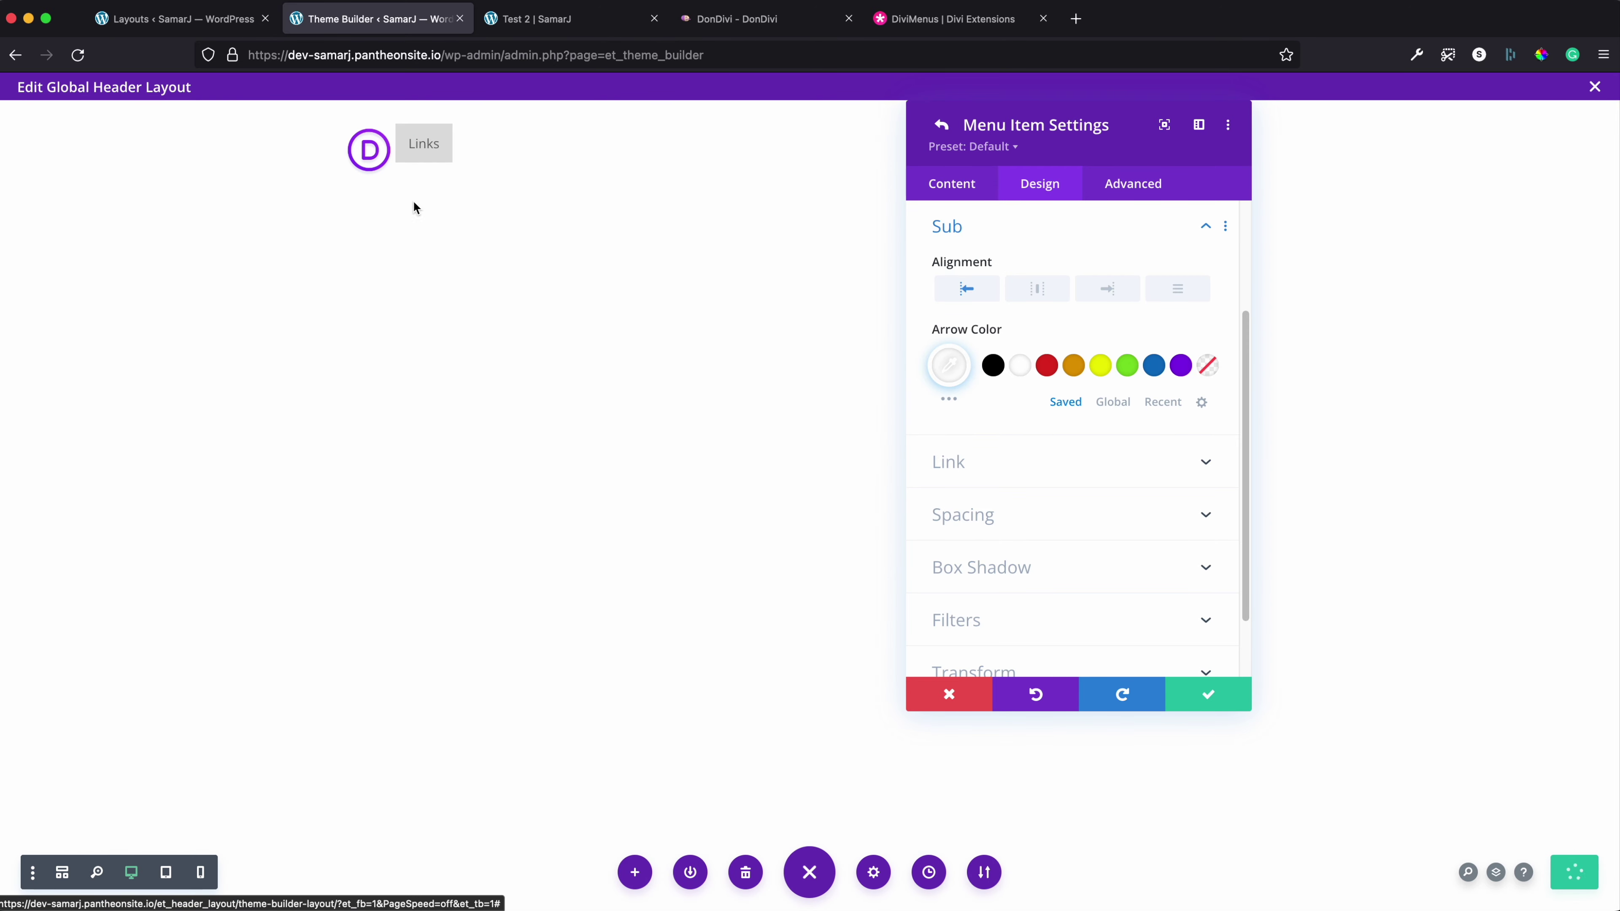
Reload the Test 2 page, preview the Links mega menu in the header, and return to the Theme Builder
left_click(552, 21)
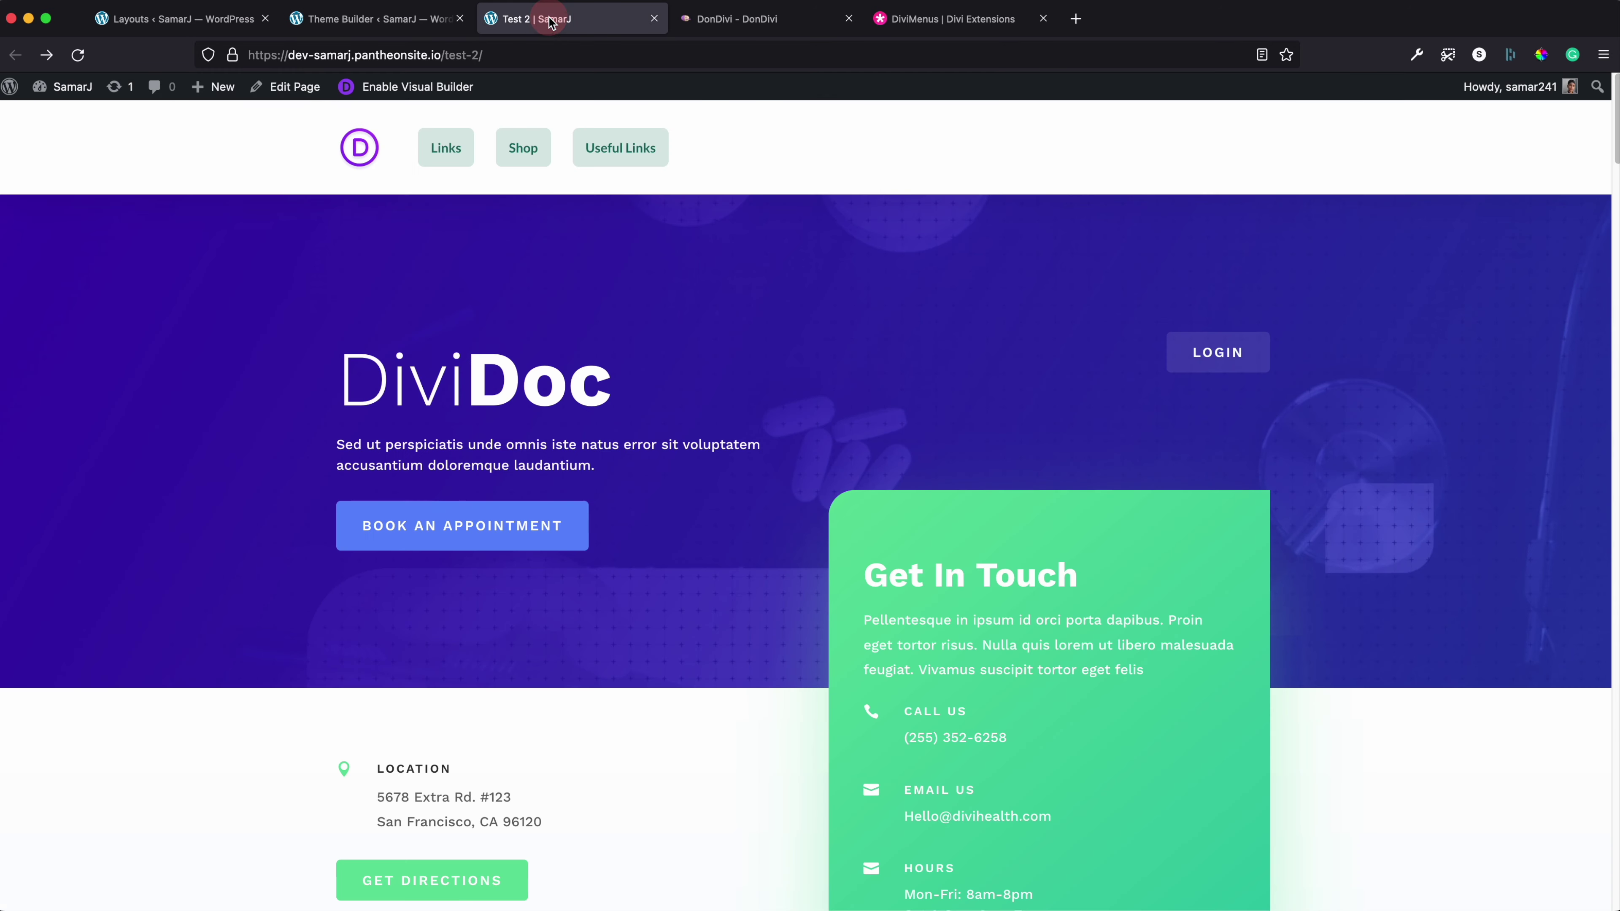
right_click(228, 230)
left_click(243, 268)
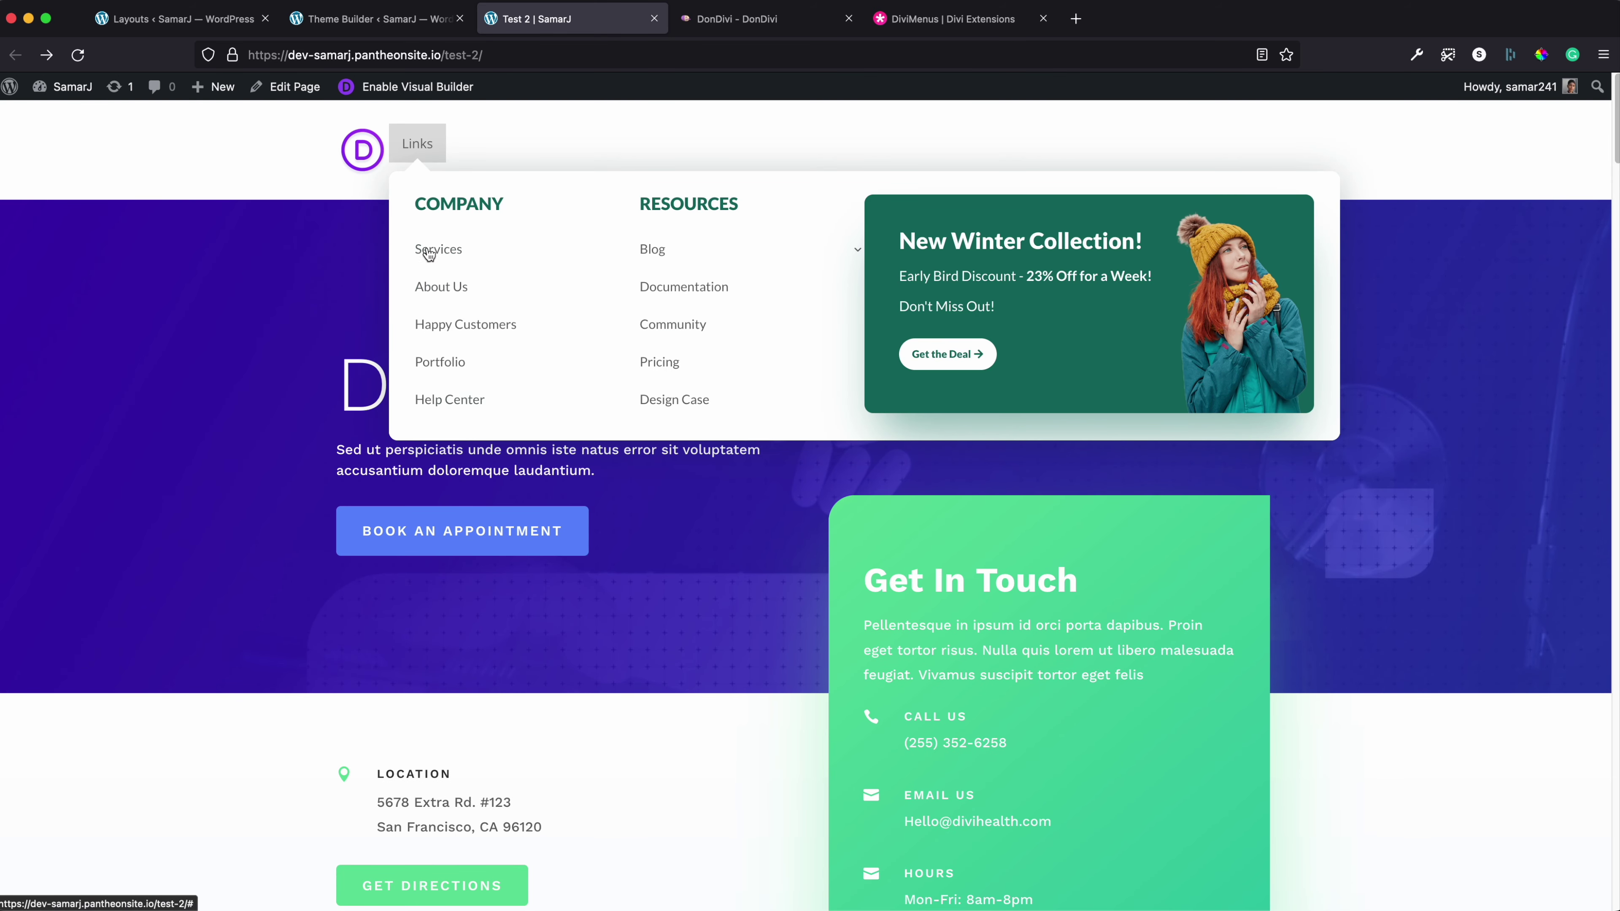
left_click(385, 18)
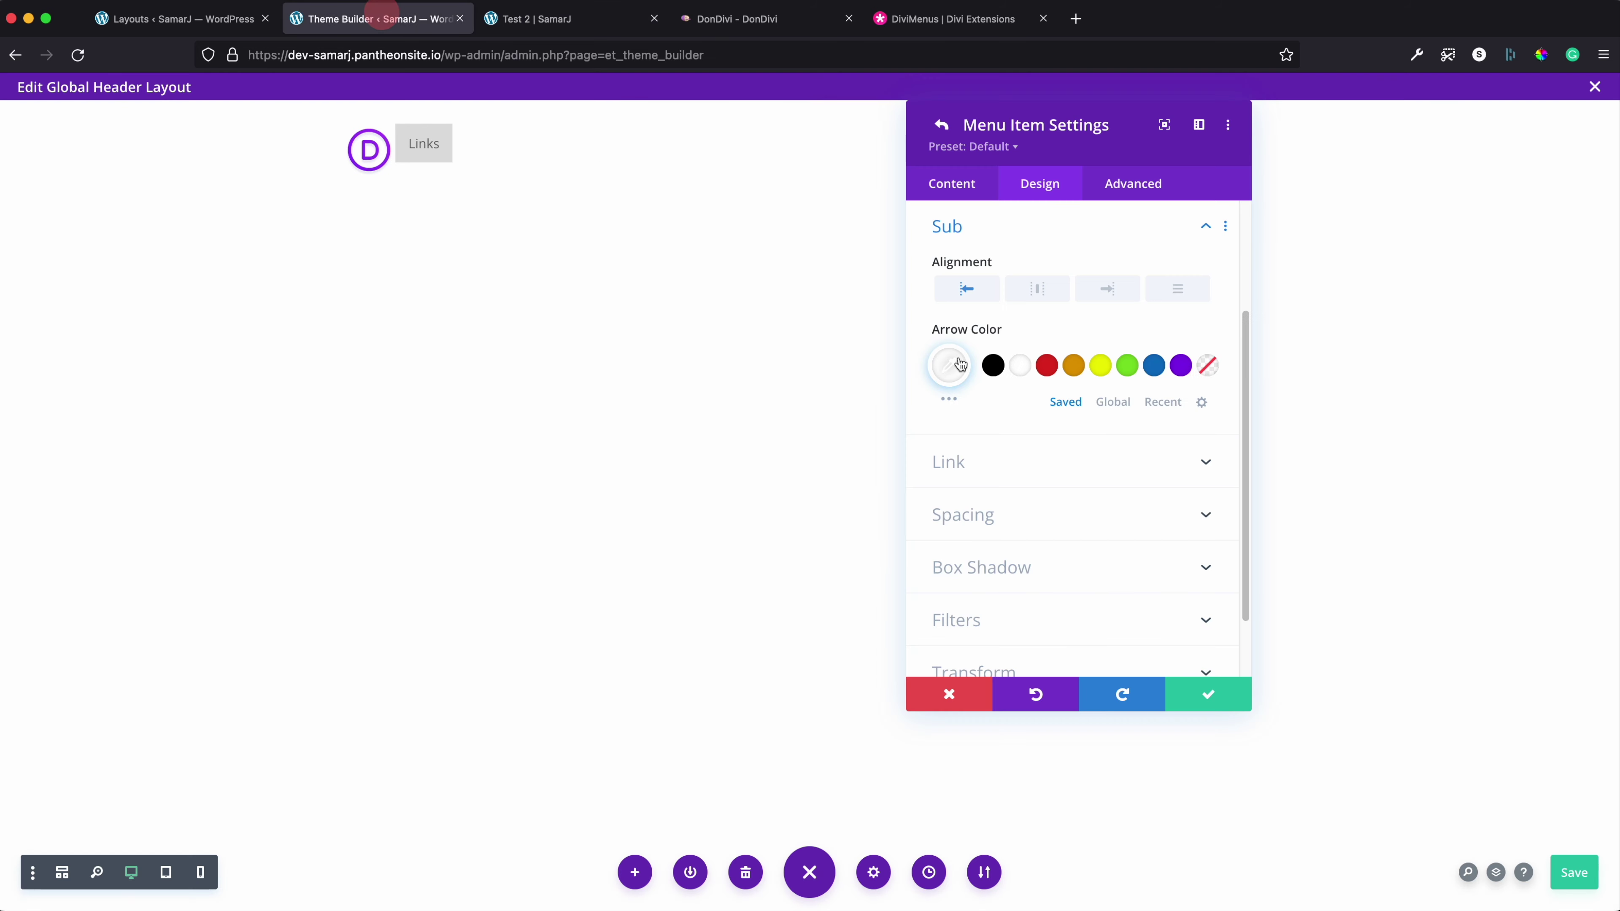
left_click(574, 19)
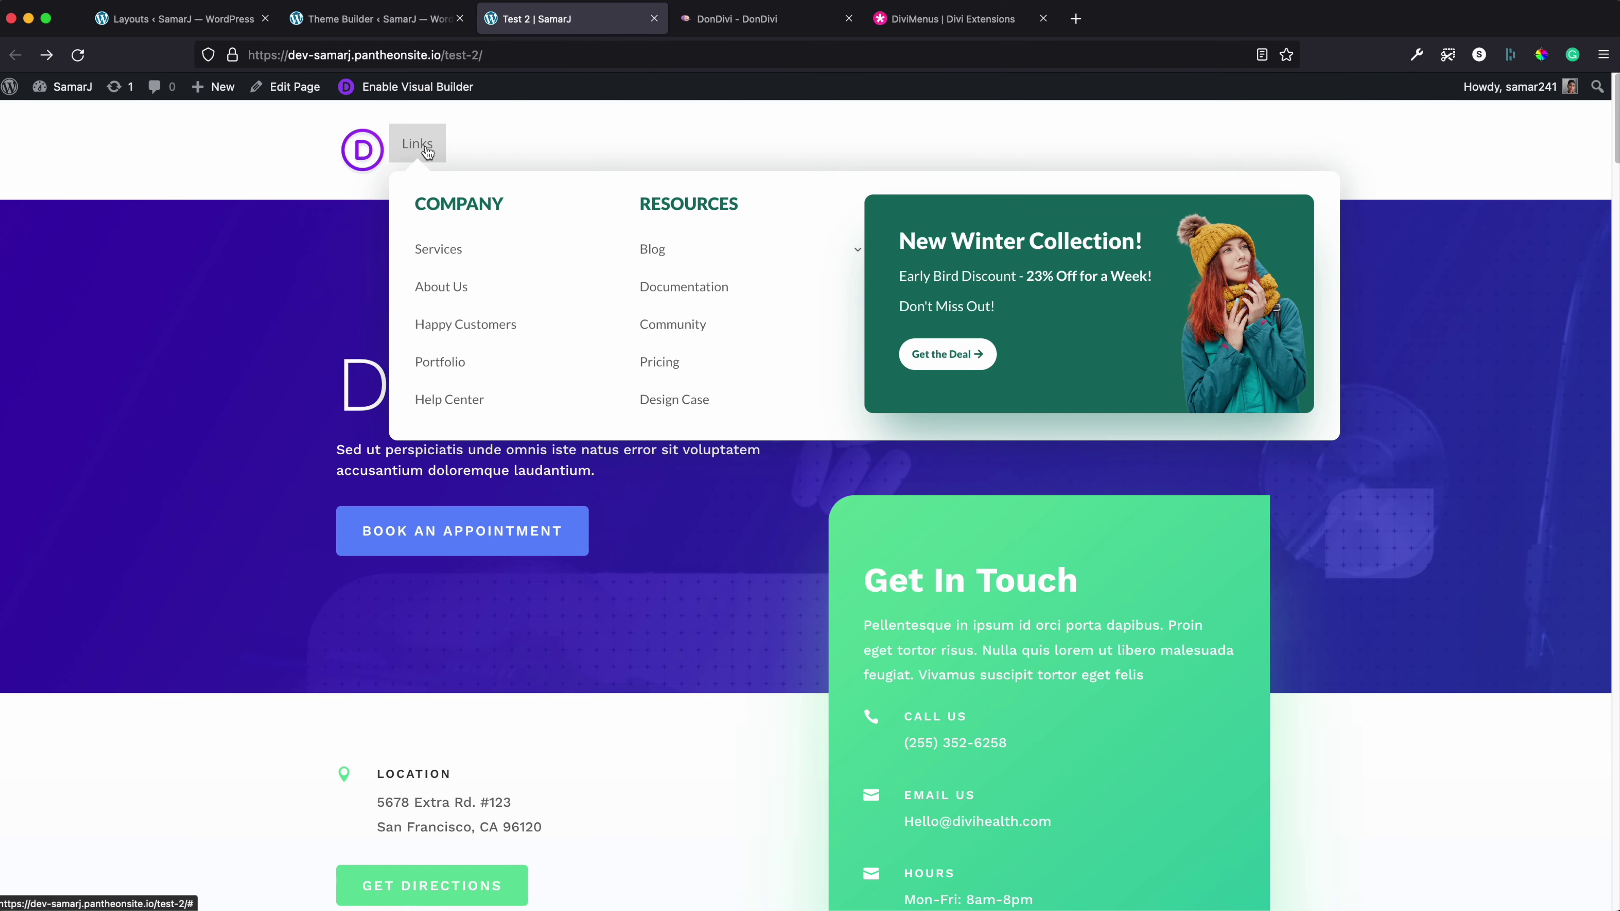
left_click(399, 19)
Add a second item to the DiviMenus Flex menu and title it Shop
left_click(942, 125)
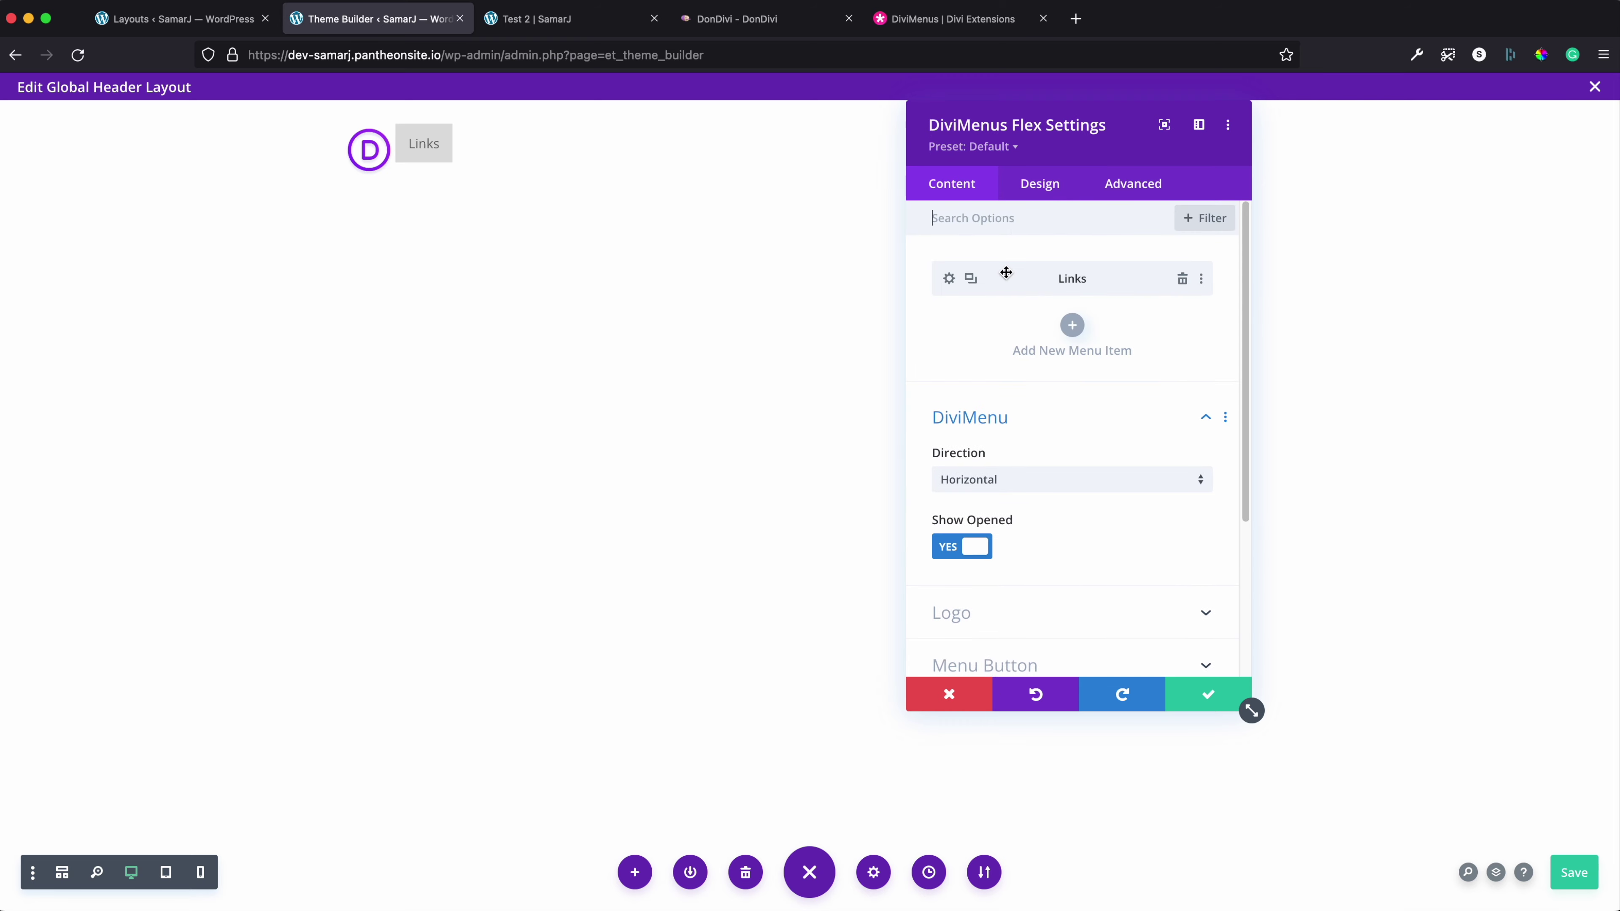
left_click(1073, 325)
left_click(980, 323)
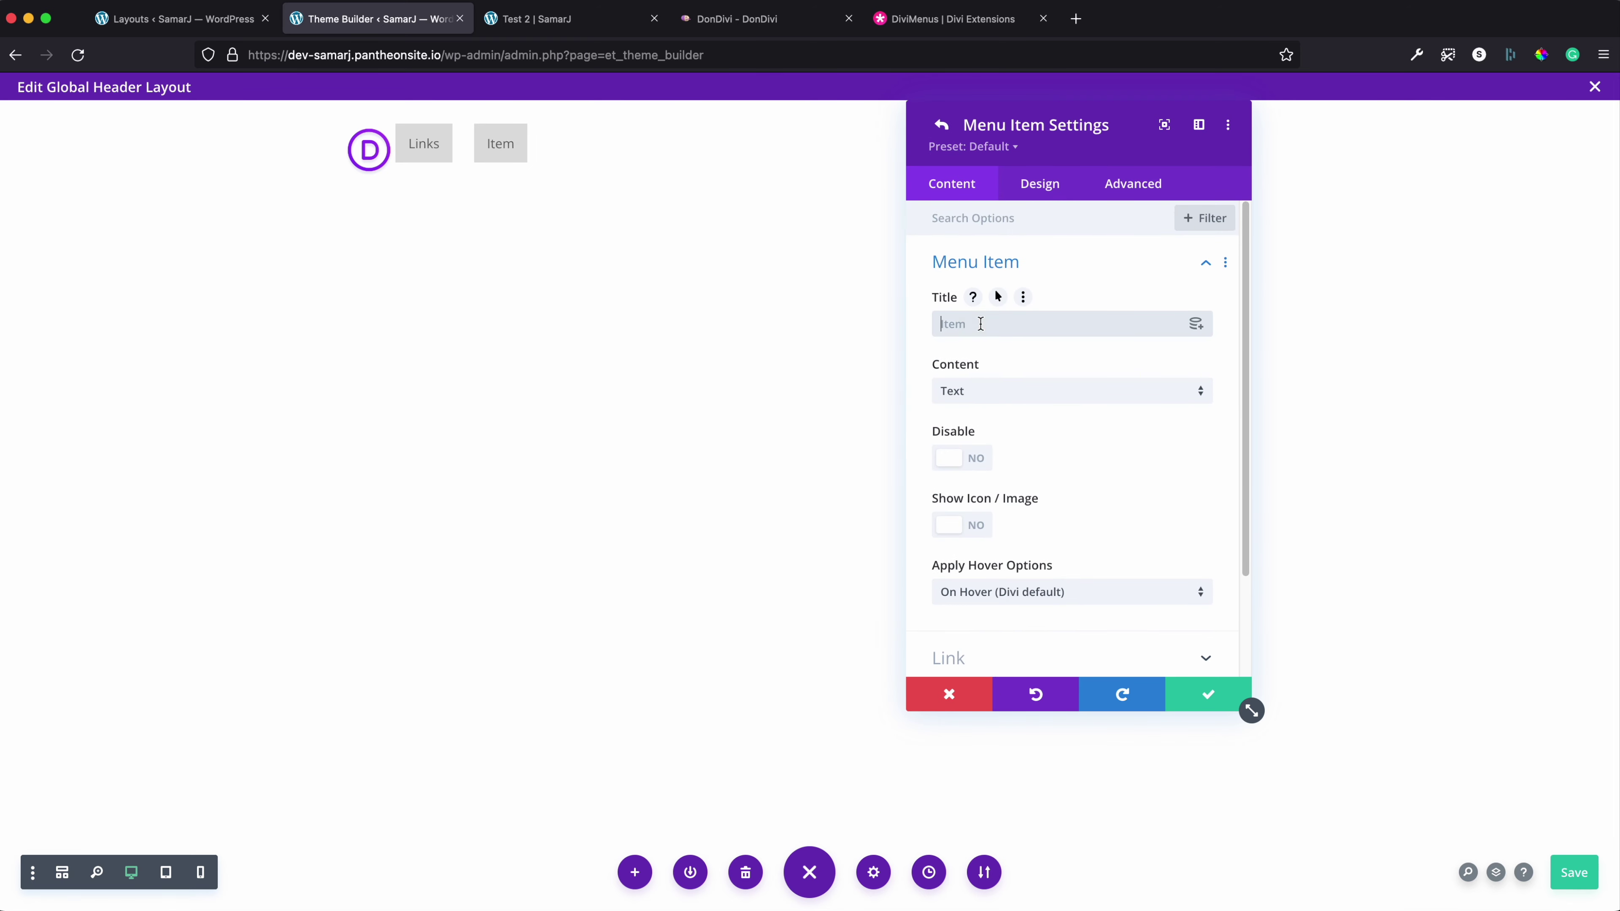
type("Shop")
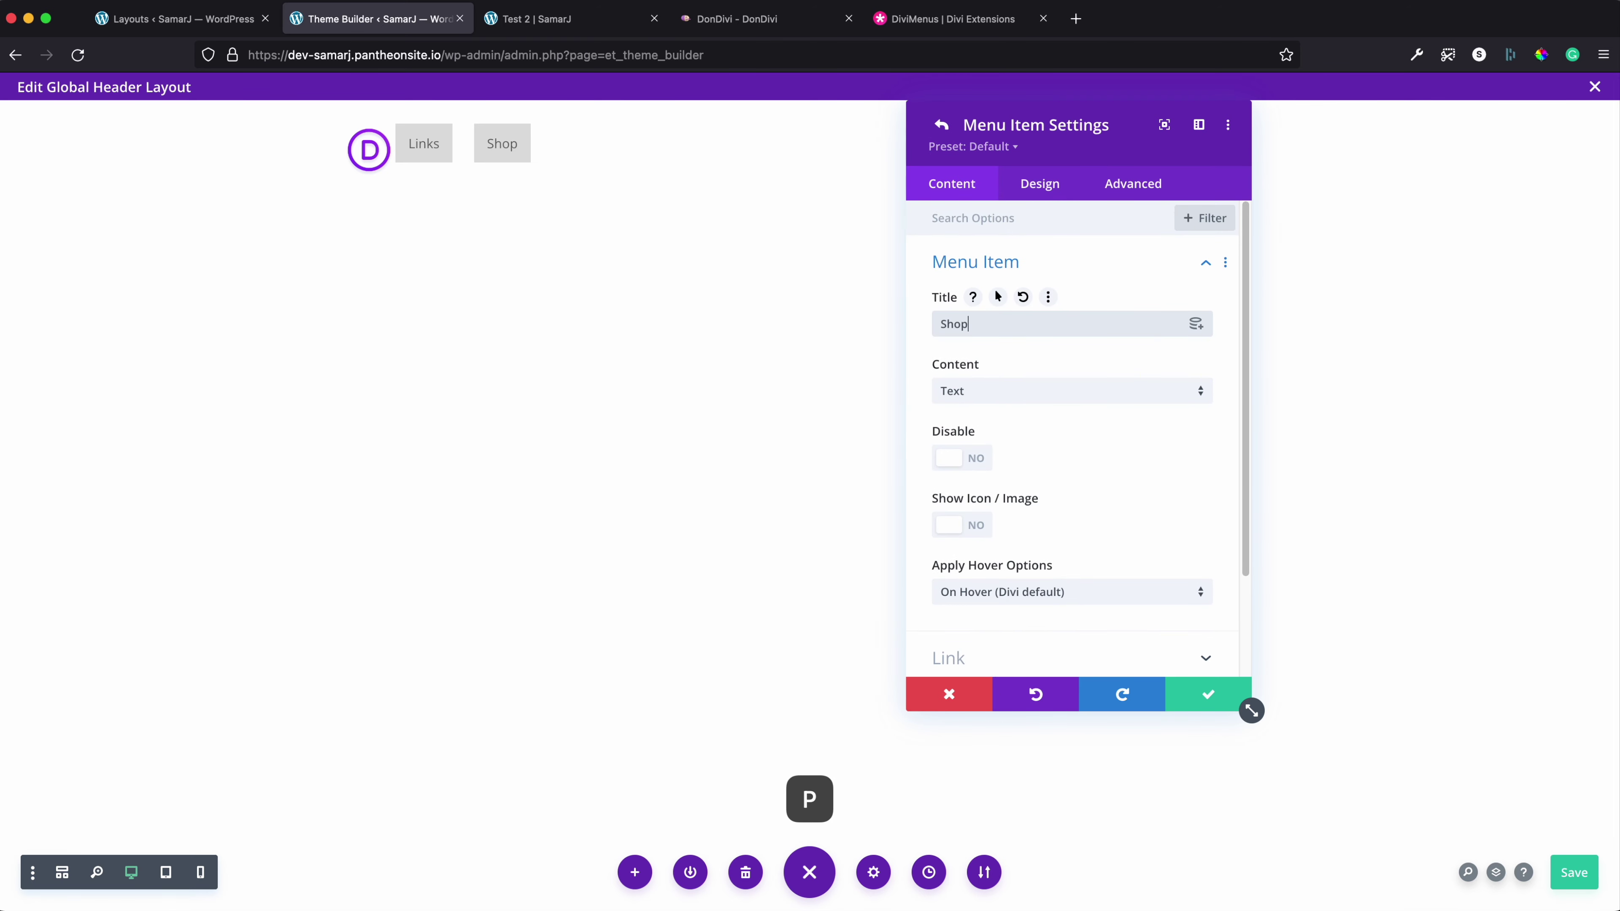
Set the Shop item's link type to Sub and assign the Mega Menu - Shop library layout as its submenu
scroll(982, 460, "down", 3)
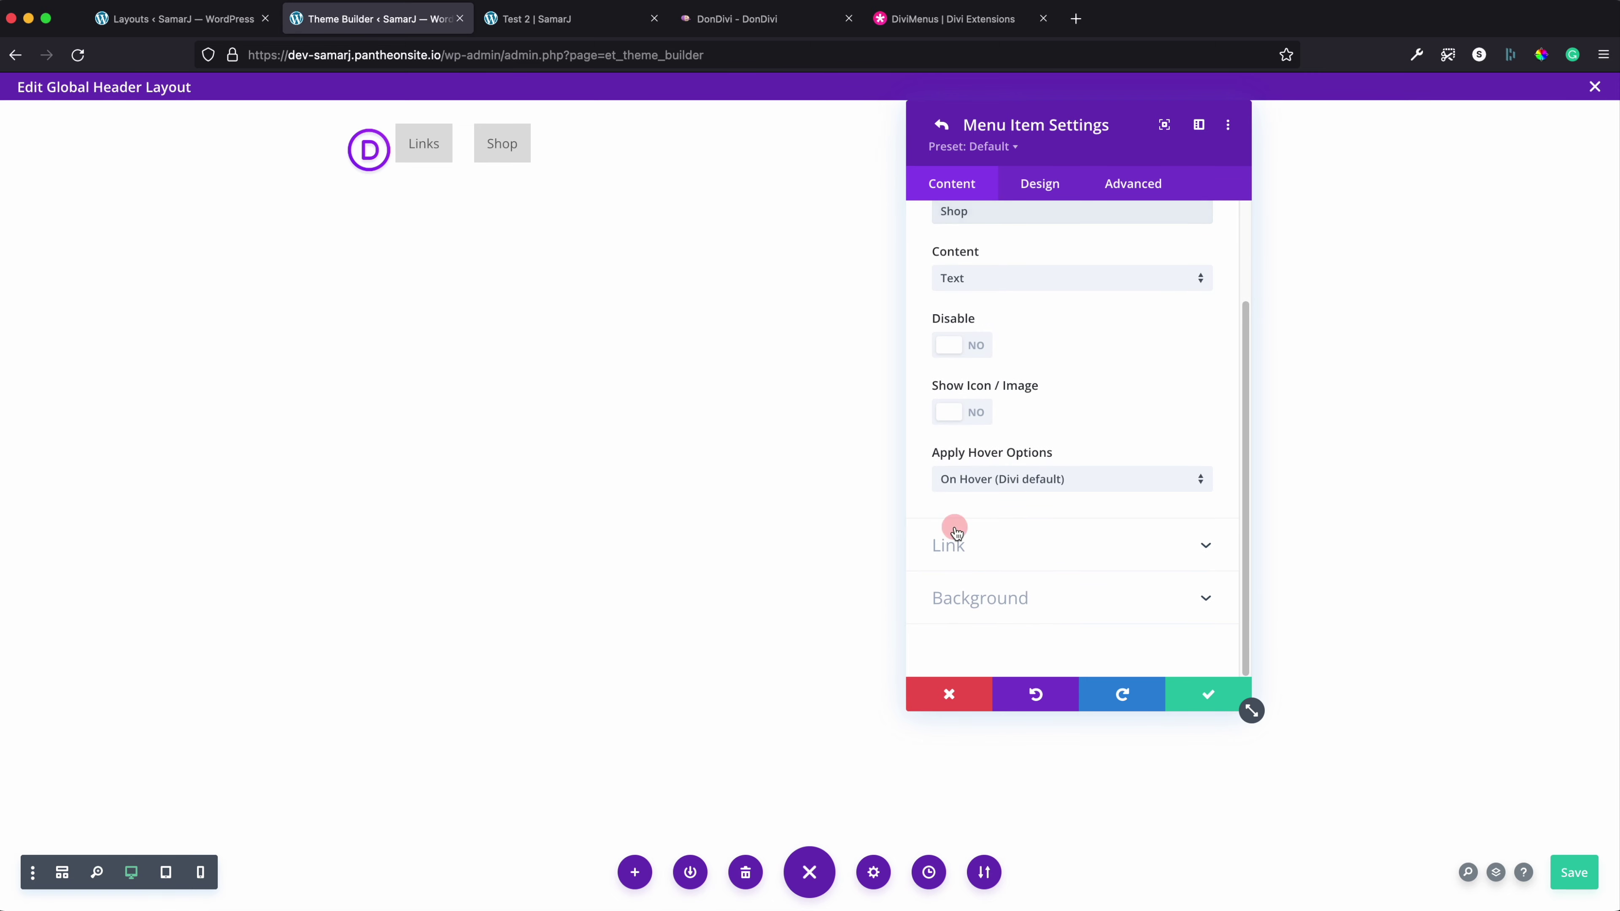
left_click(955, 543)
left_click(972, 564)
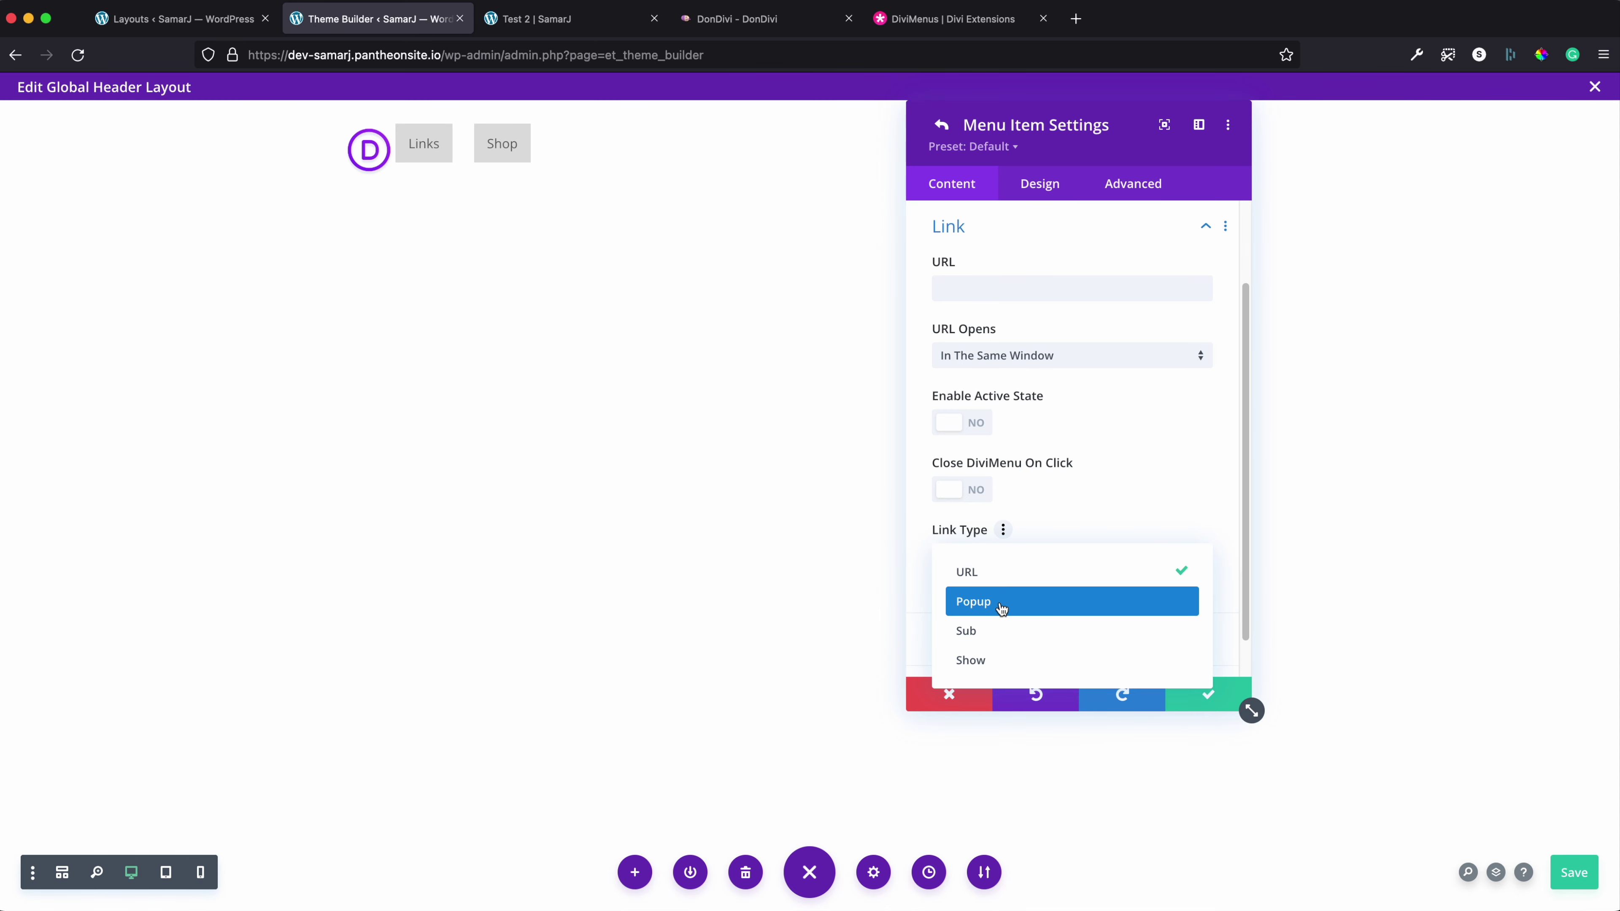
left_click(999, 639)
scroll(1114, 359, "down", 3)
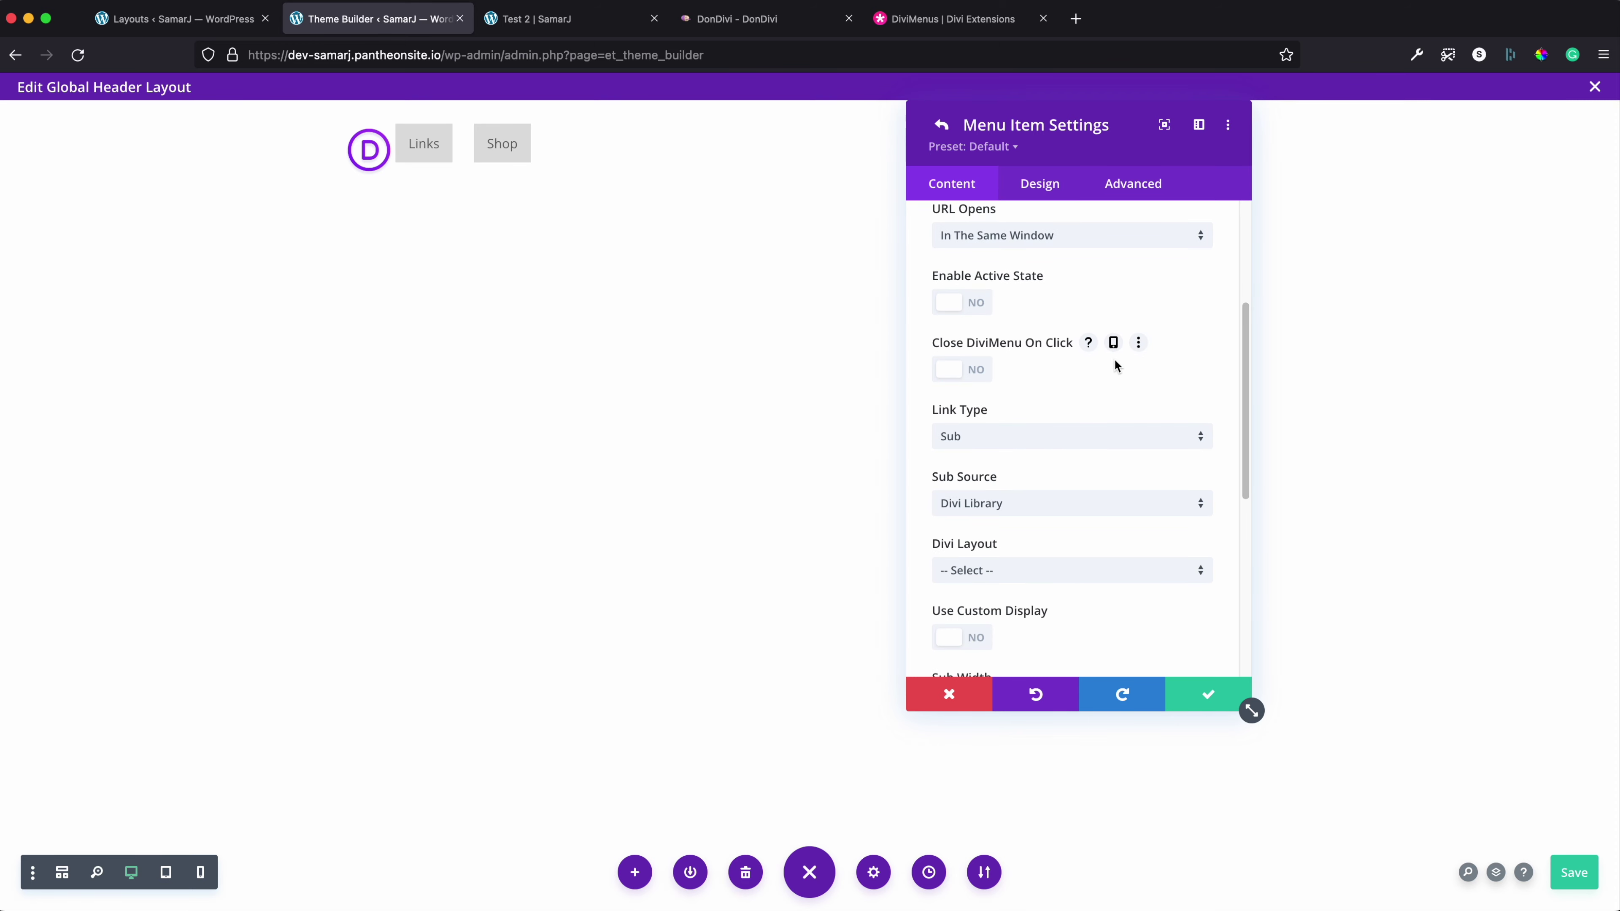
scroll(1019, 448, "down", 3)
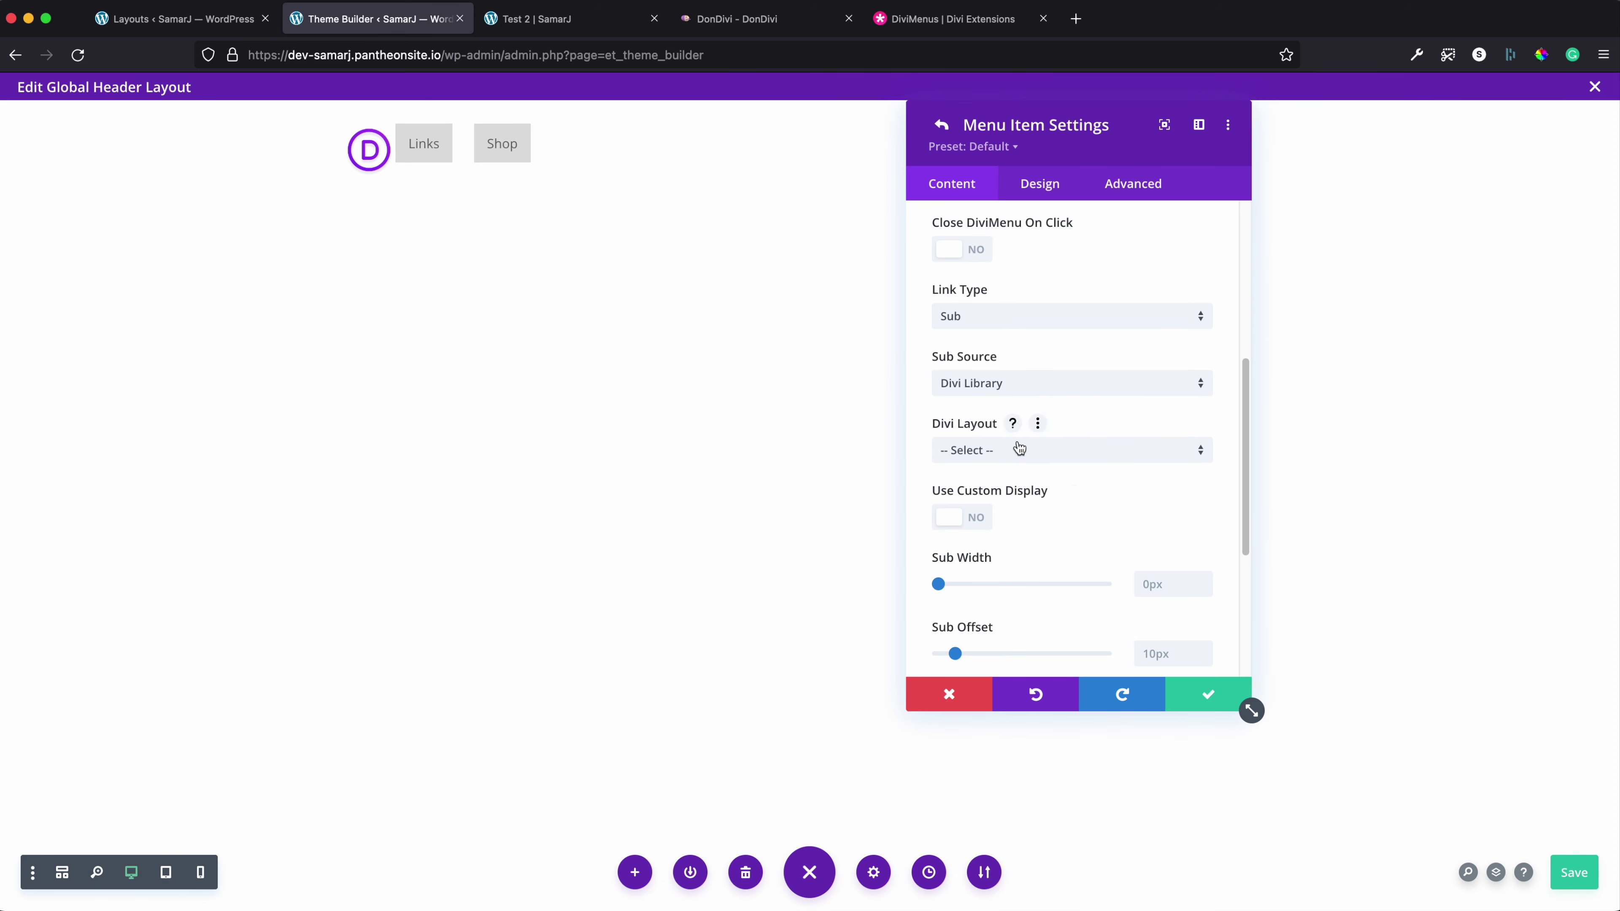
left_click(1018, 448)
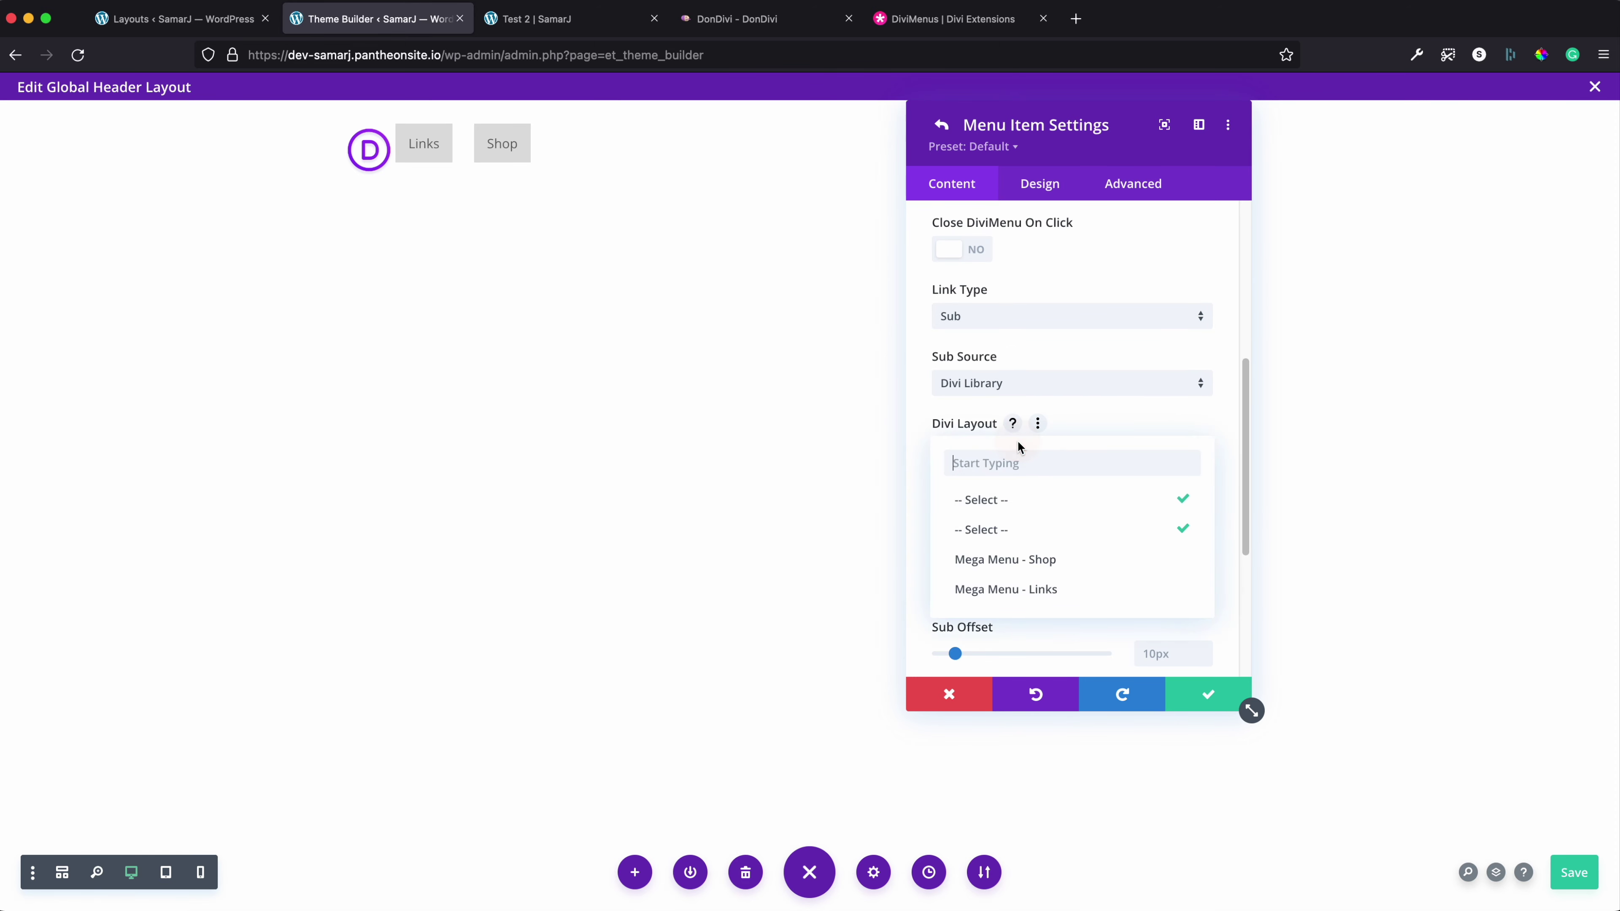
left_click(1051, 561)
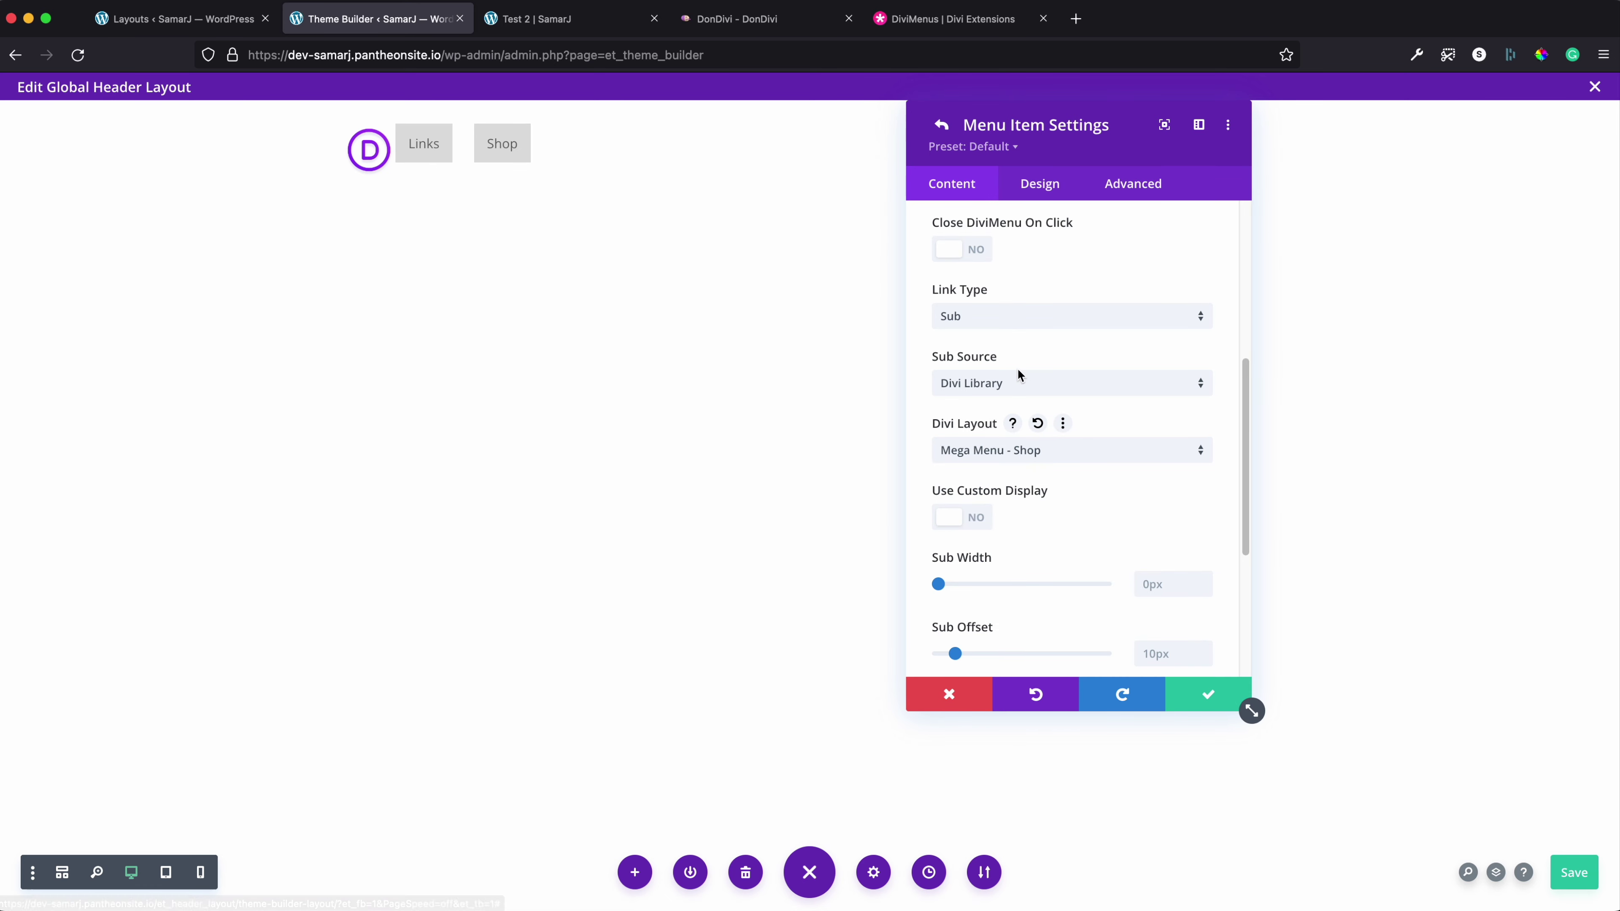
Set the Shop submenu's width to 300px and turn on its arrow
scroll(1004, 415, "down", 3)
left_click(1181, 461)
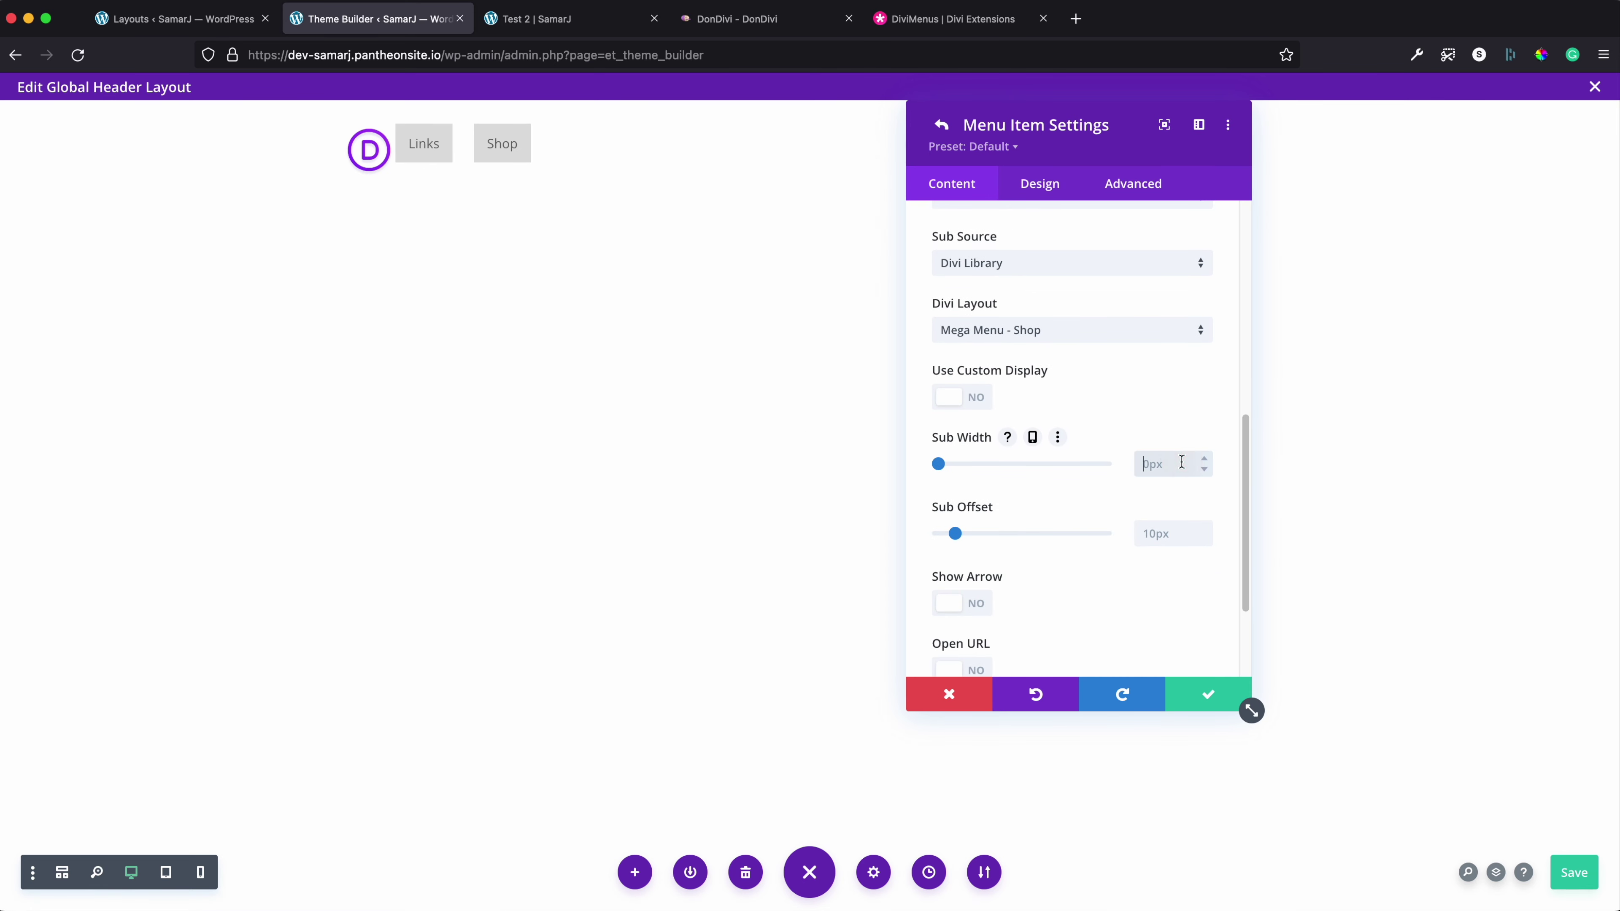
type("300px")
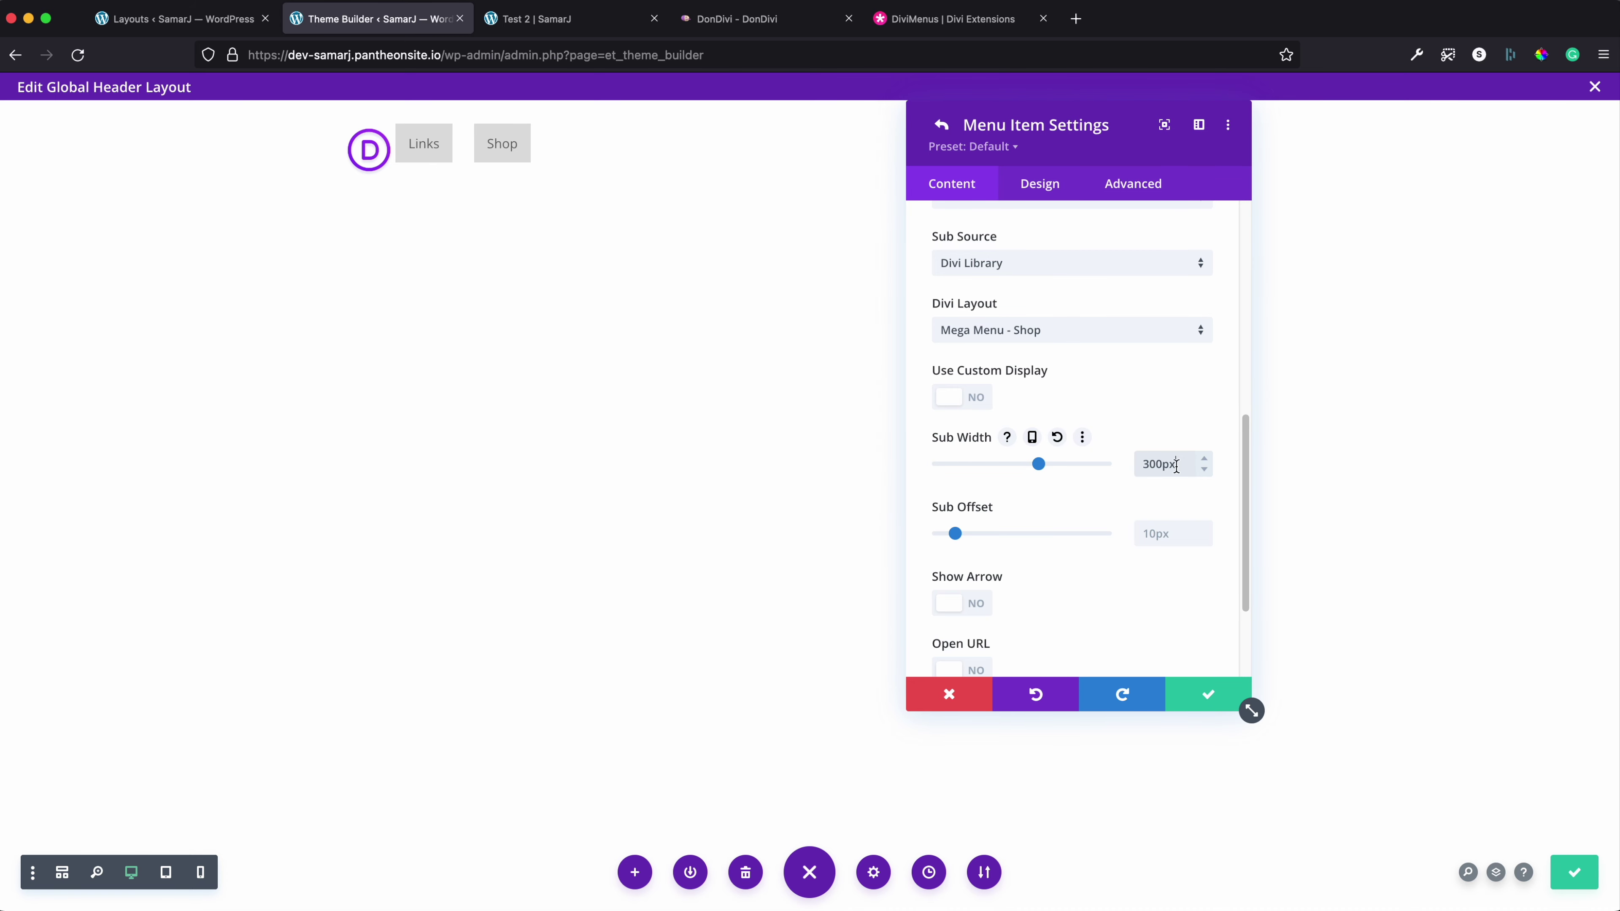
scroll(1085, 528, "down", 3)
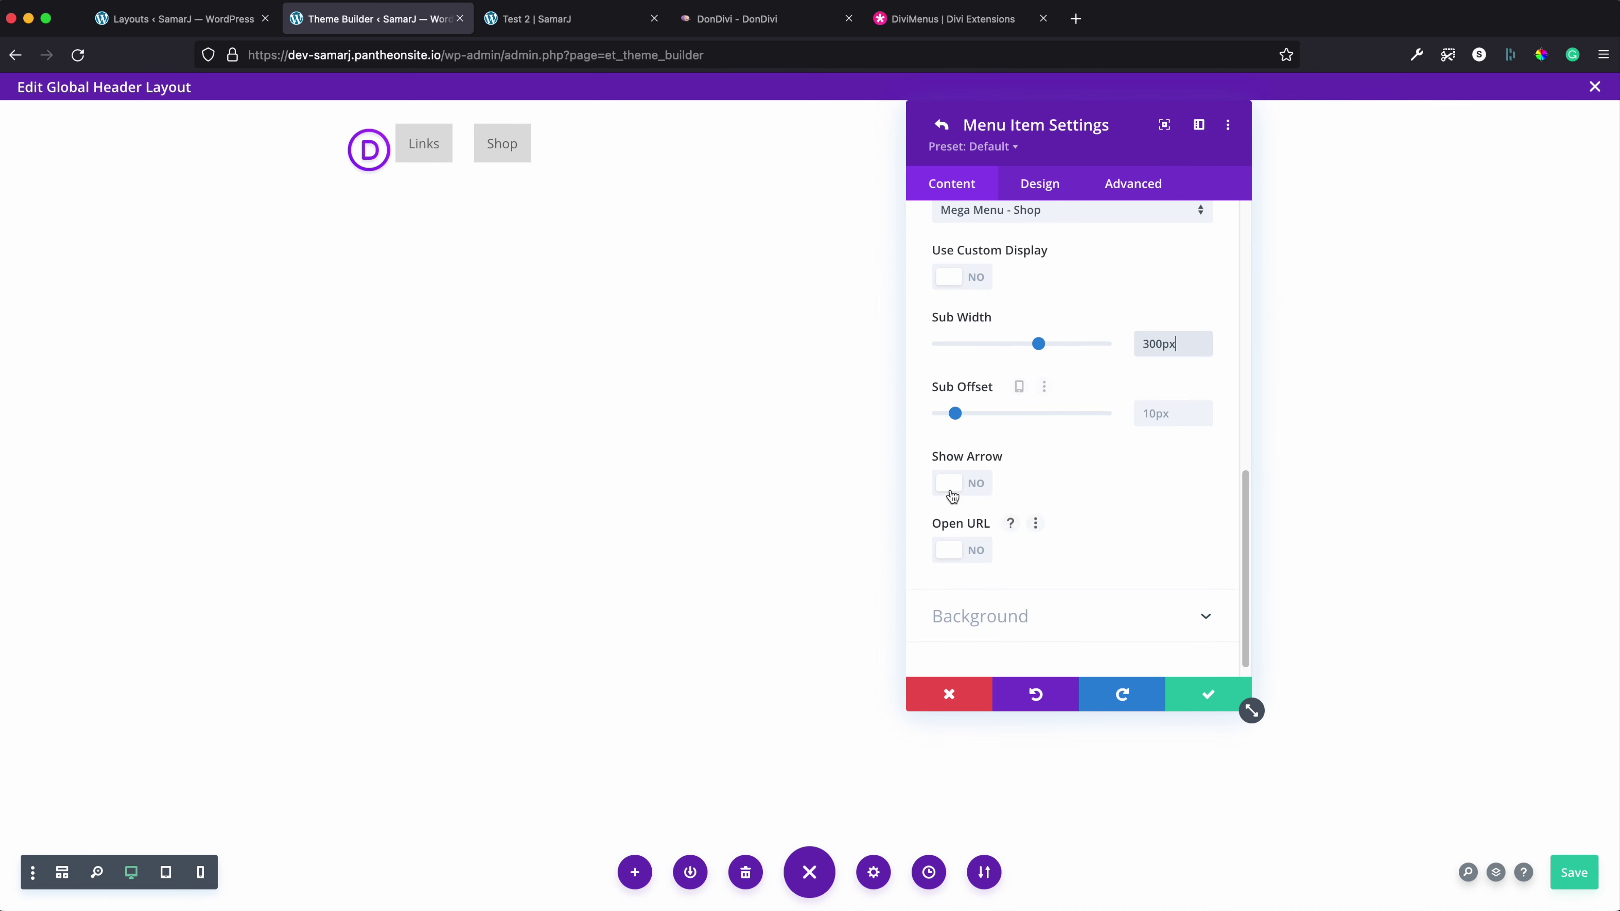
left_click(958, 485)
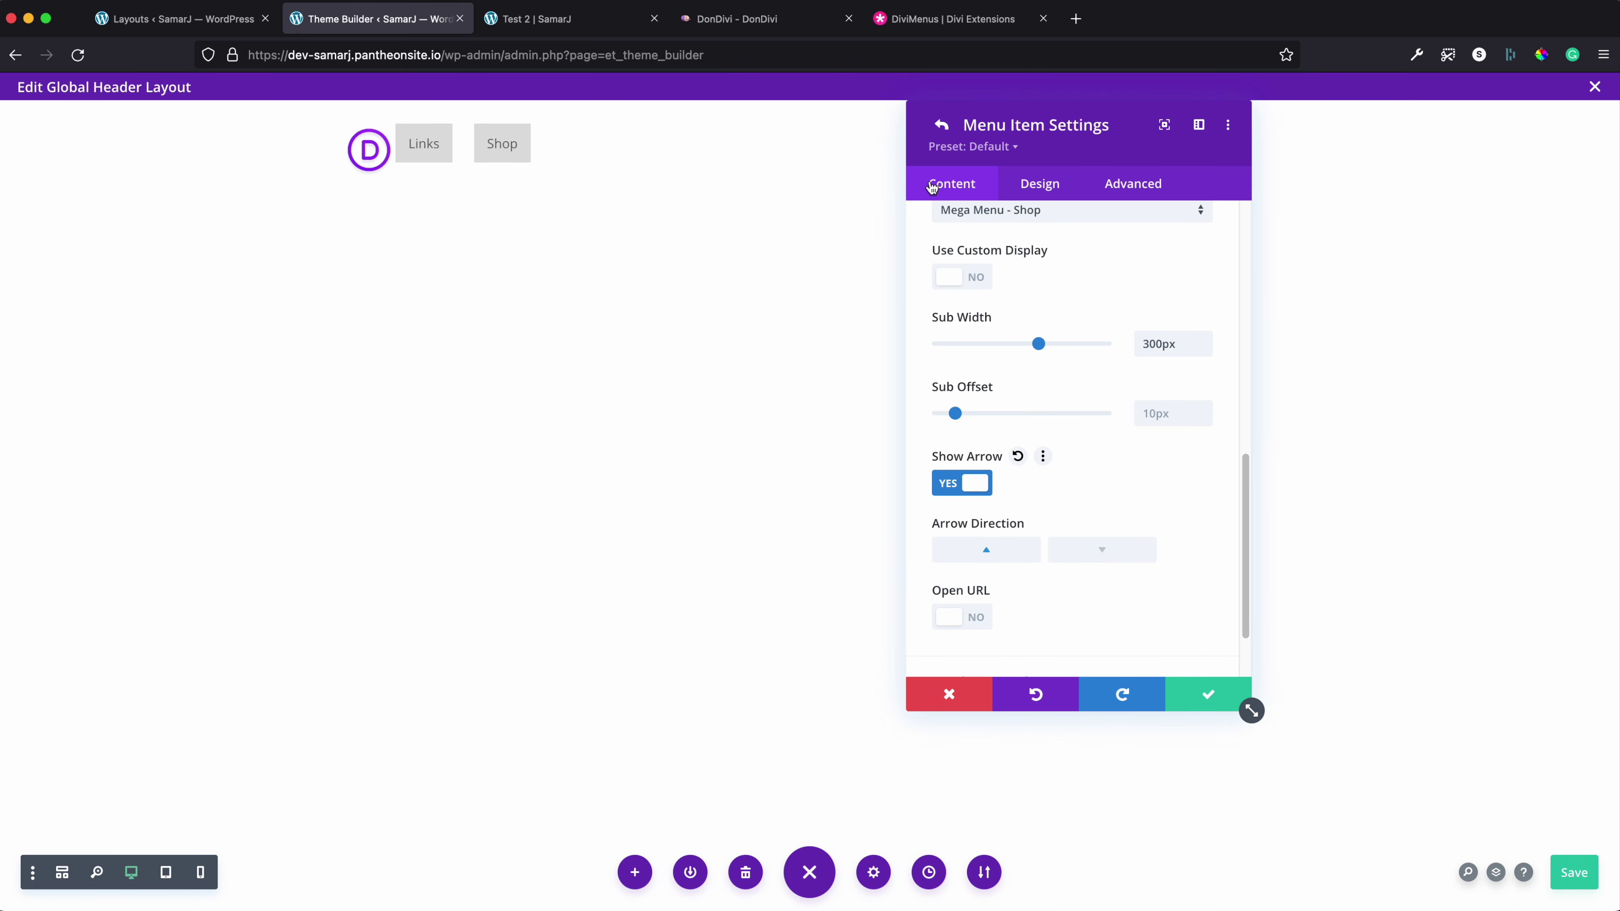
Set the Shop submenu's arrow color to white and return to the DiviMenus Flex settings
left_click(1037, 184)
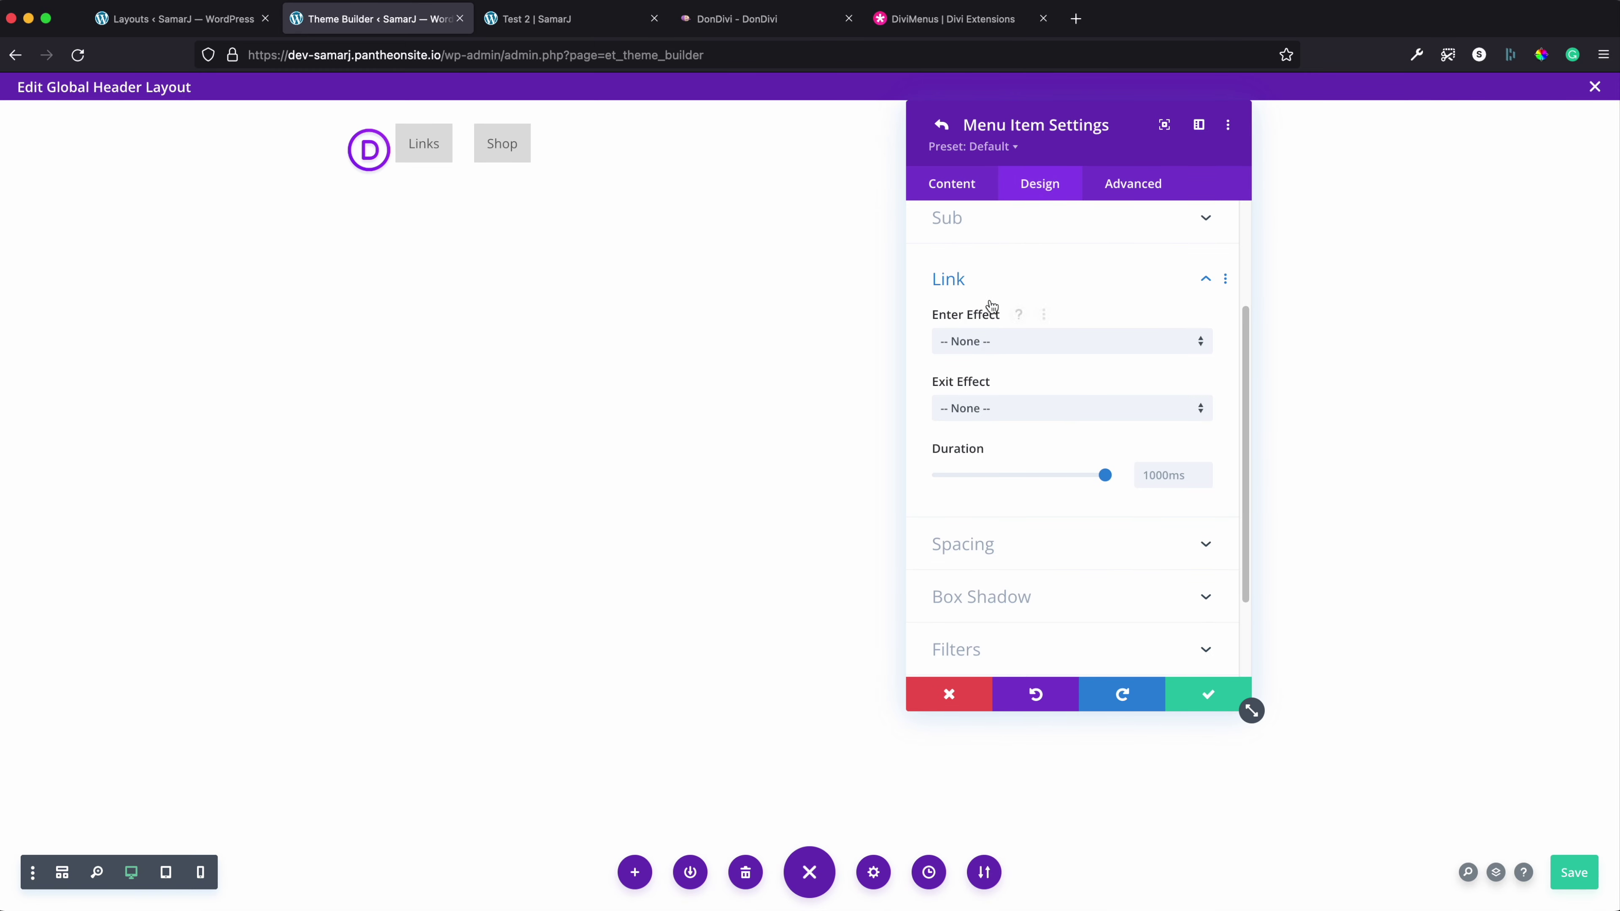
scroll(991, 305, "up", 2)
left_click(962, 332)
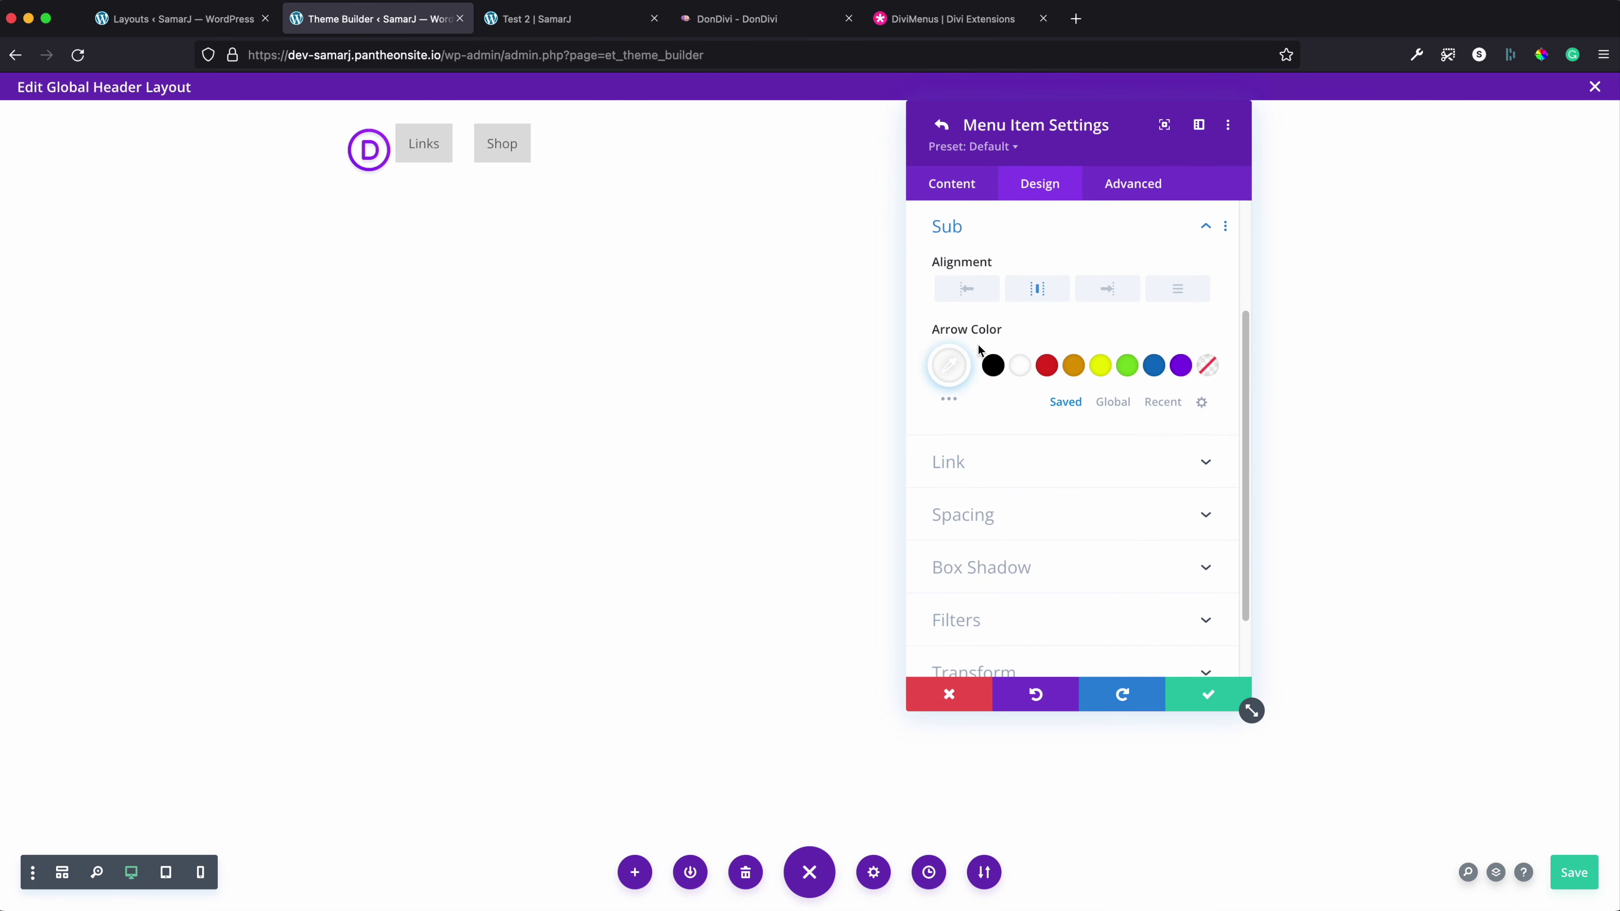
left_click(1019, 368)
left_click(943, 126)
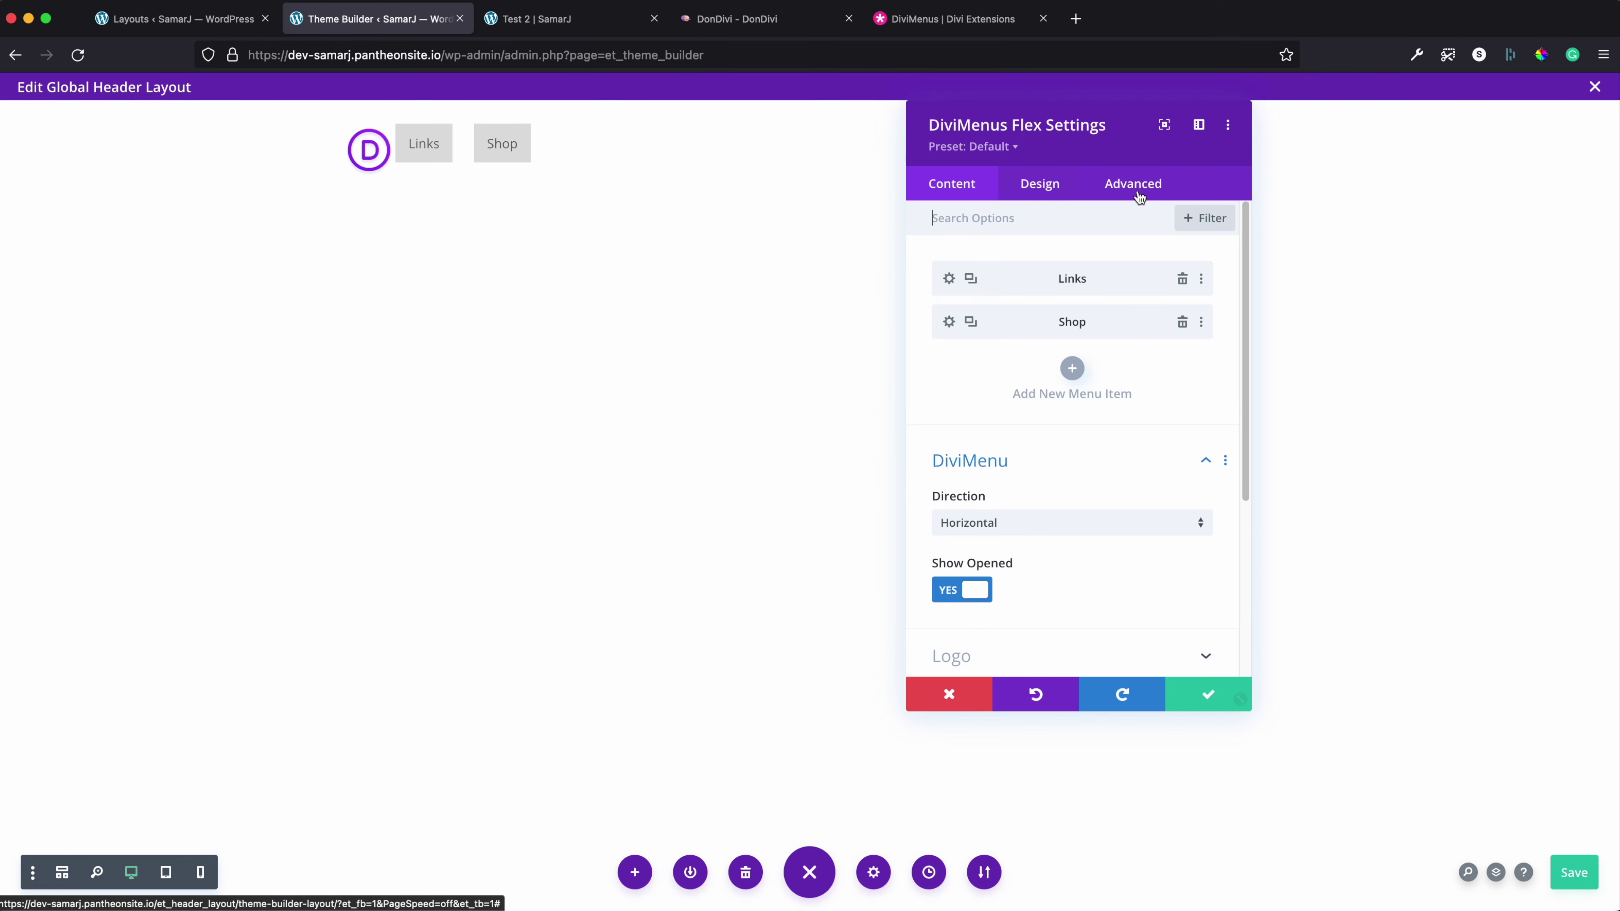
Give all menu items the semi-transparent green background color rgba(19,111,99,0.3) and save the layout
left_click(1027, 192)
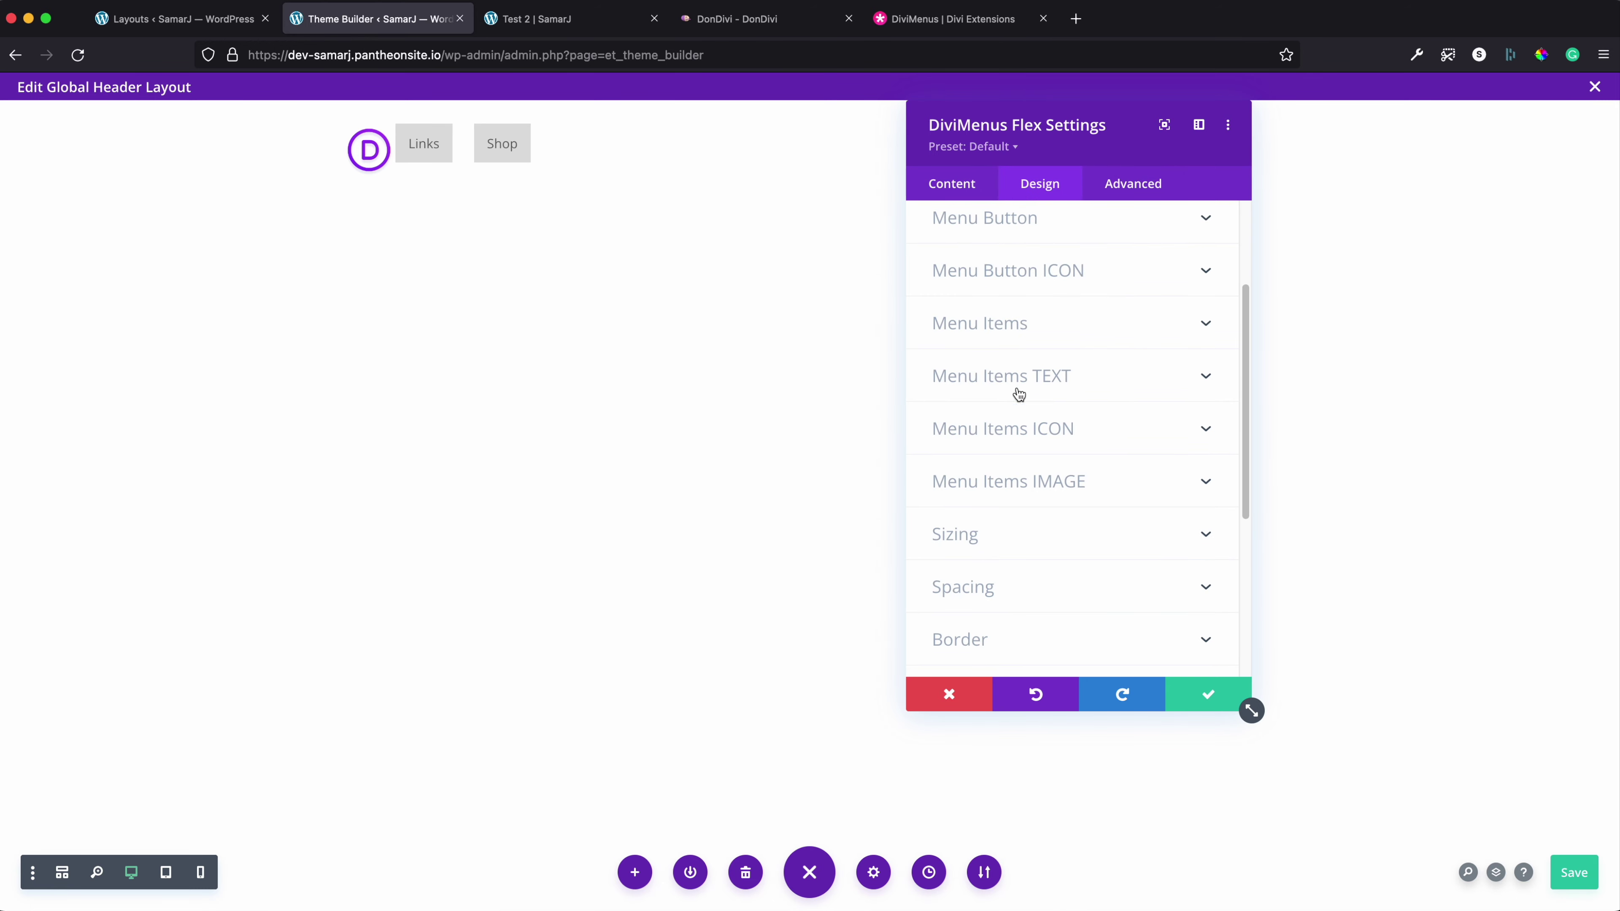
left_click(1014, 325)
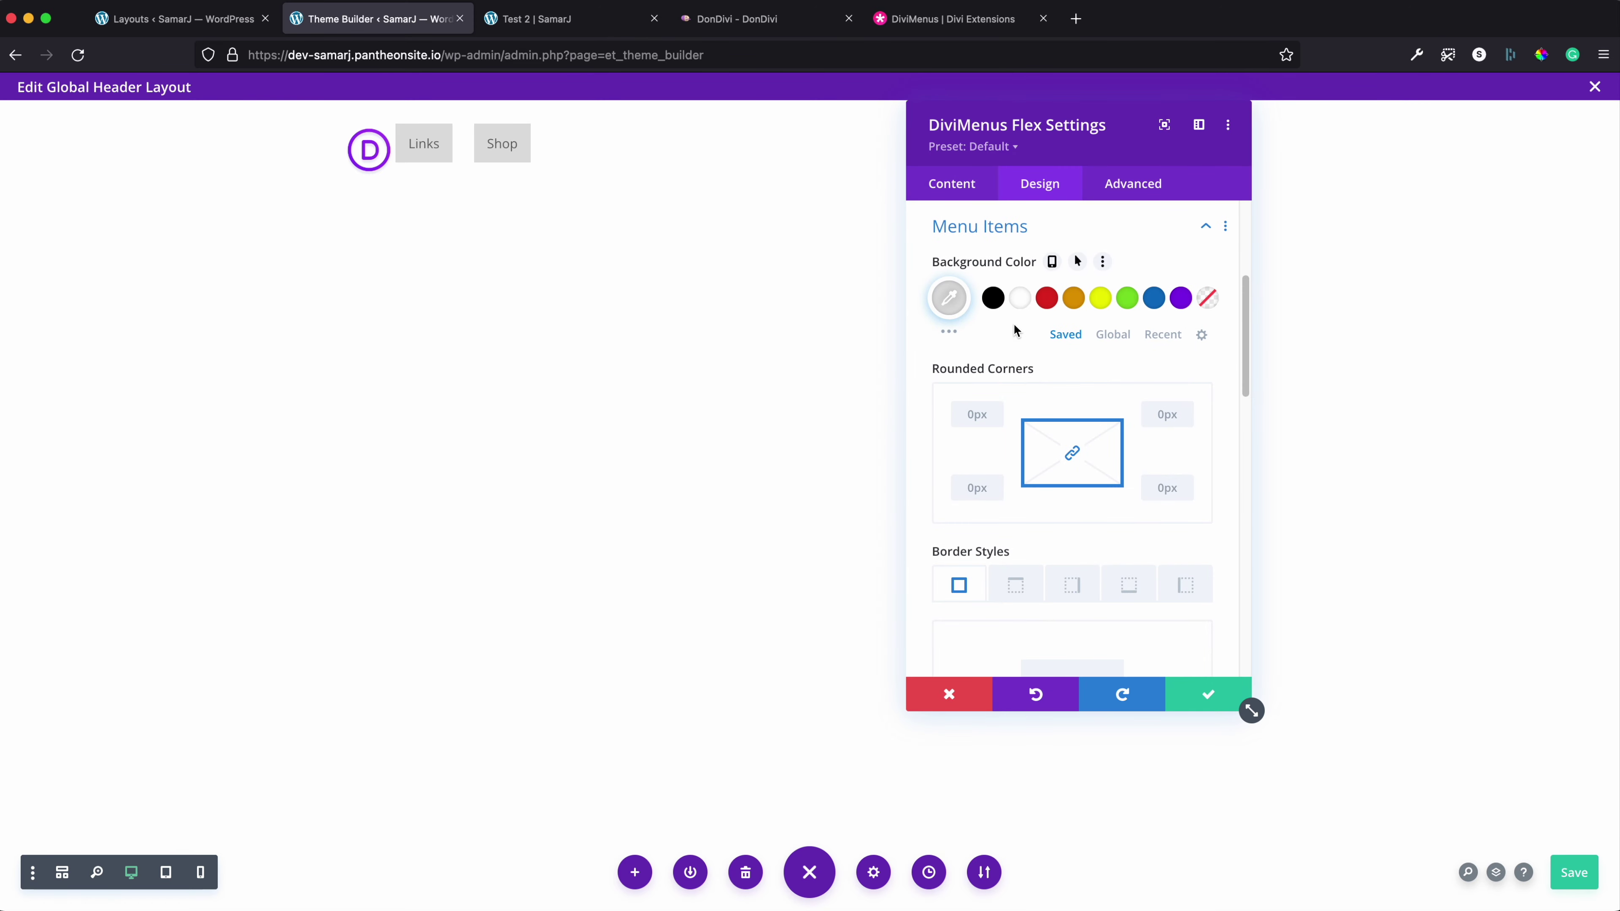
left_click(962, 309)
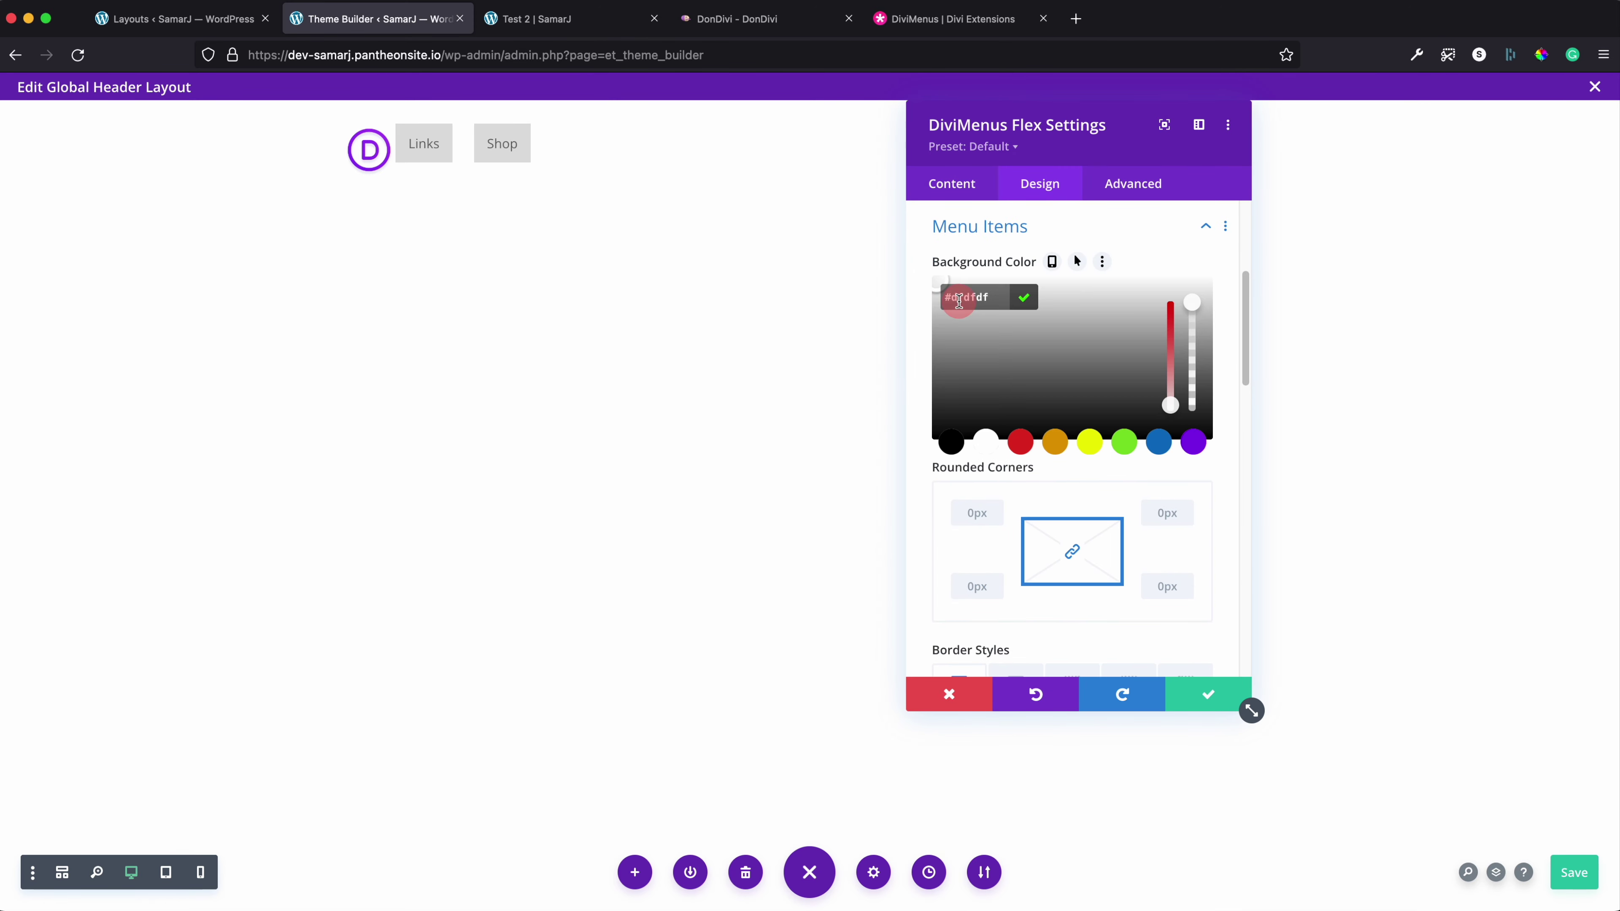
key("ctrl+v")
left_click(962, 263)
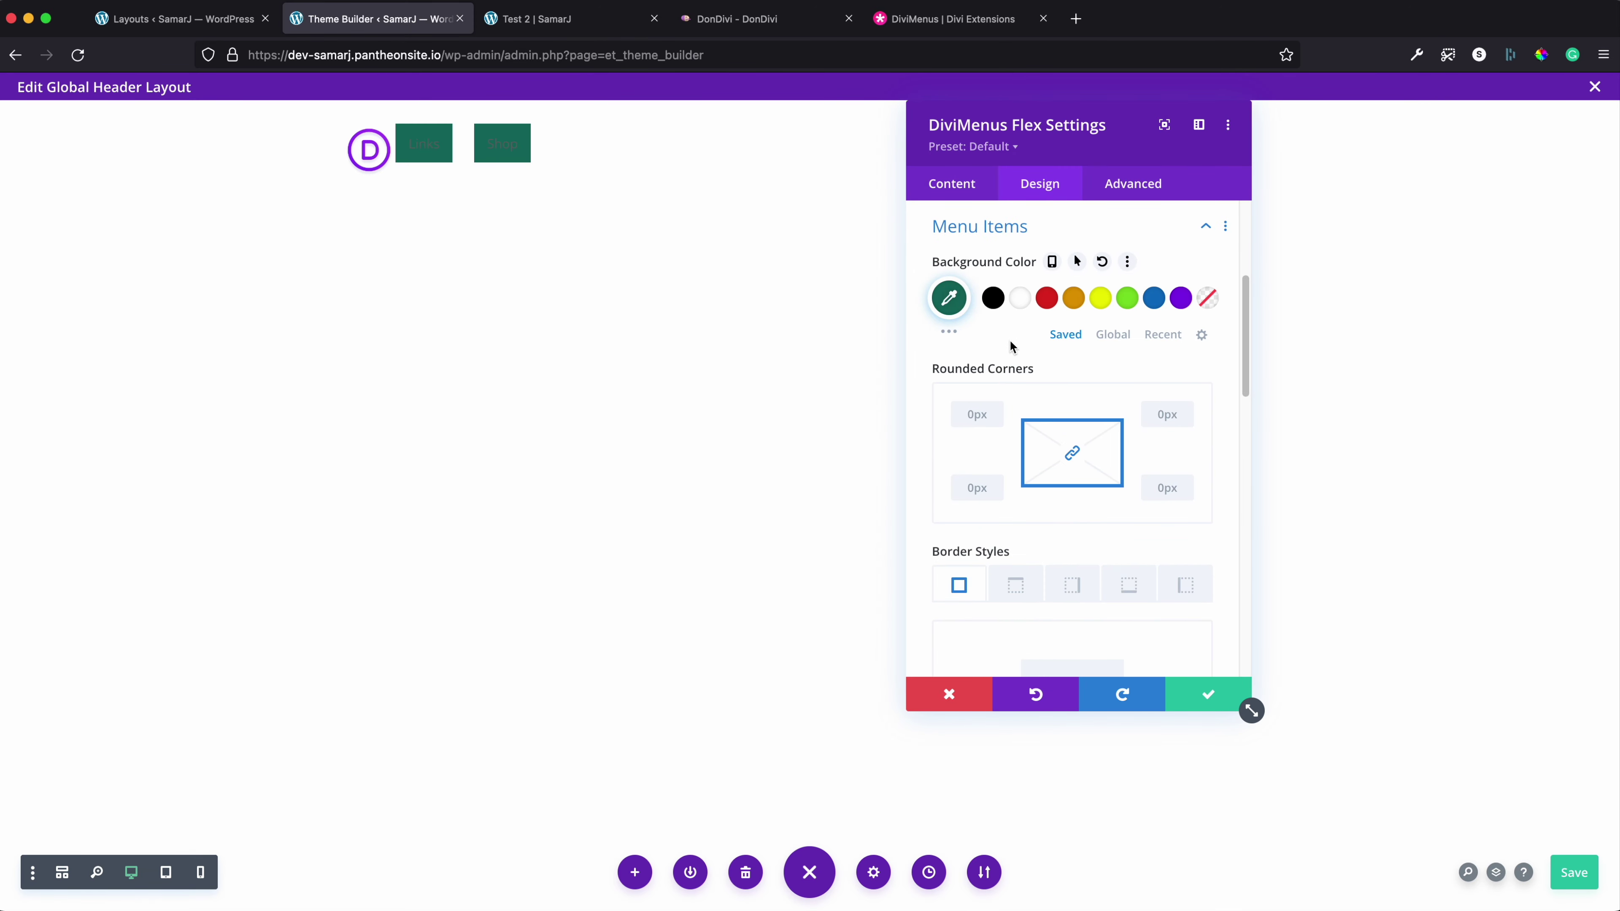
left_click(949, 298)
left_click_drag(1191, 306, 1190, 377)
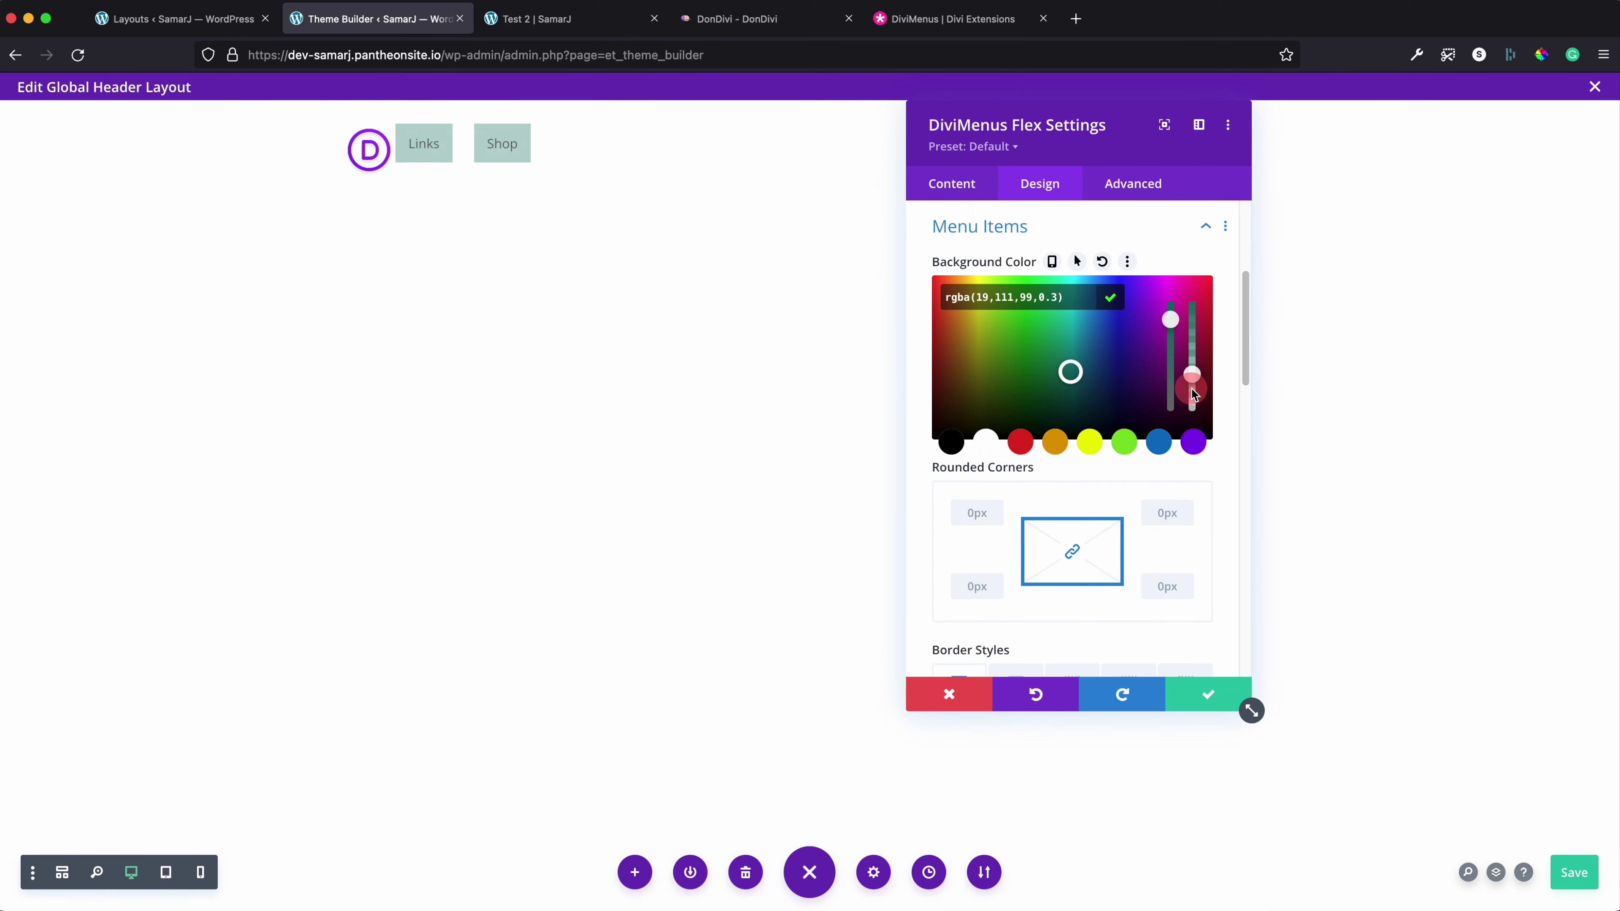
key("ctrl+s")
Round all four corners of the menu items to 5px
left_click(1004, 407)
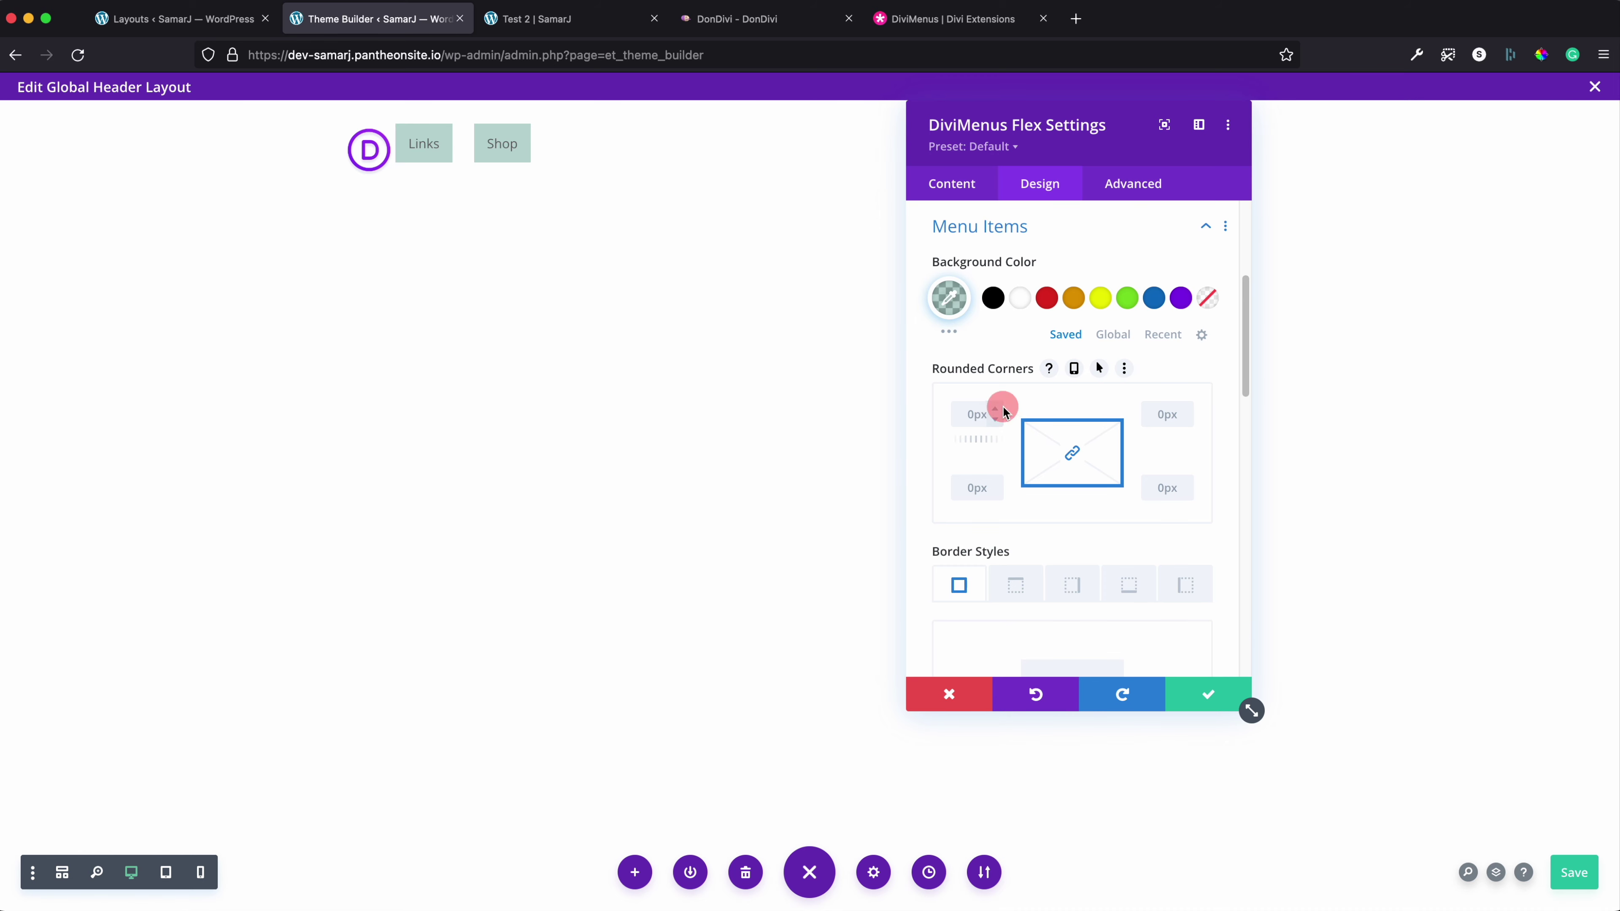
left_click(1003, 407)
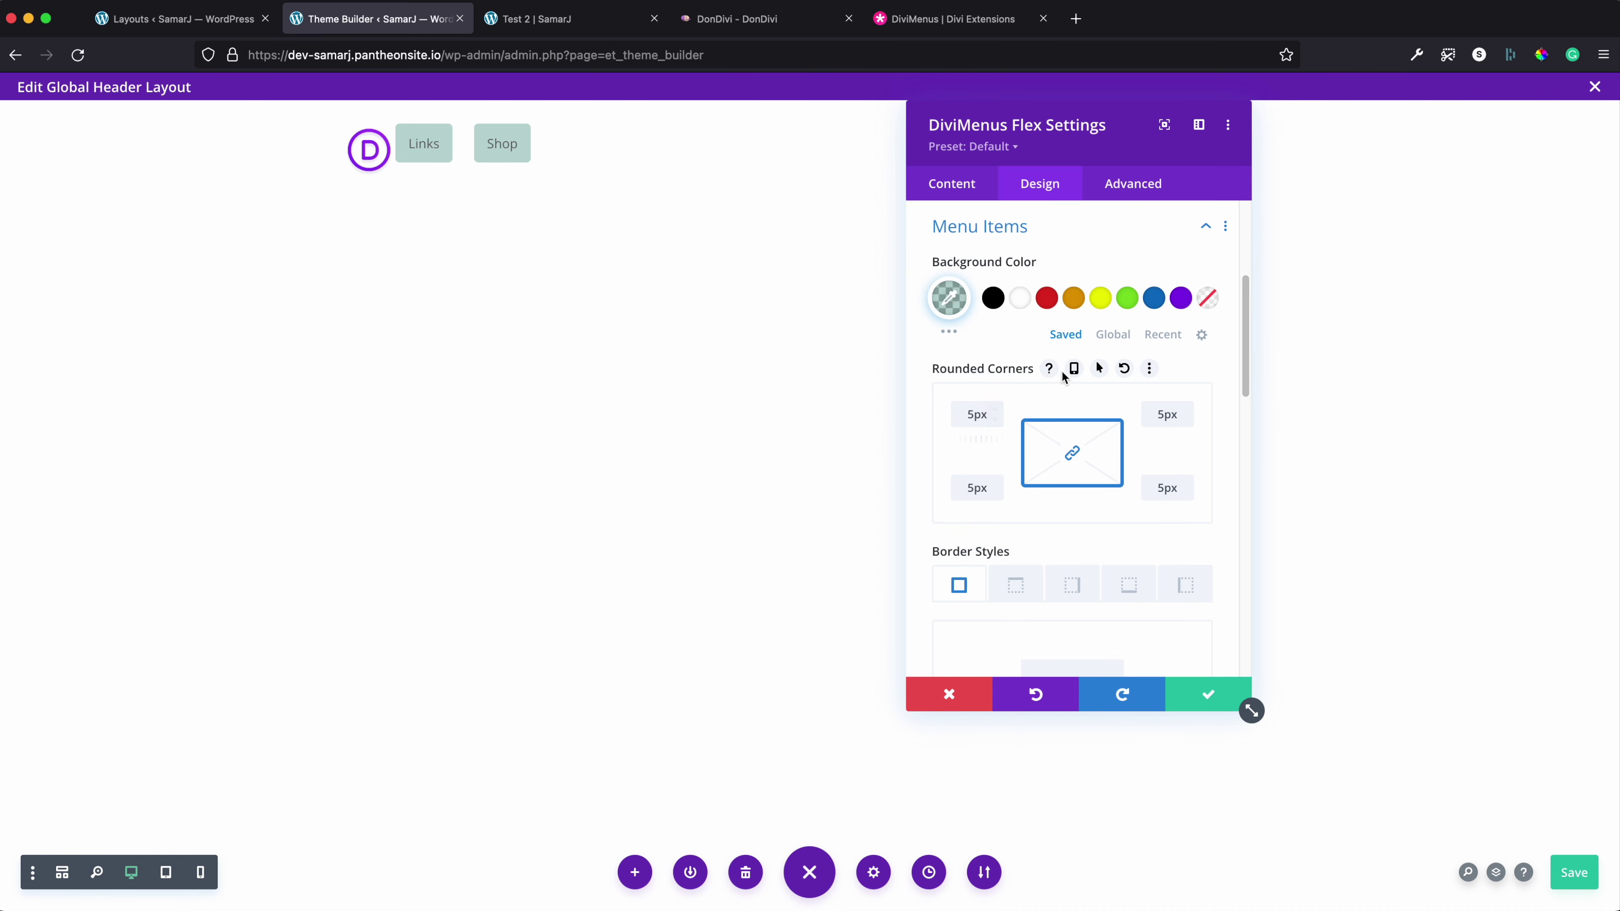
scroll(1075, 372, "down", 10)
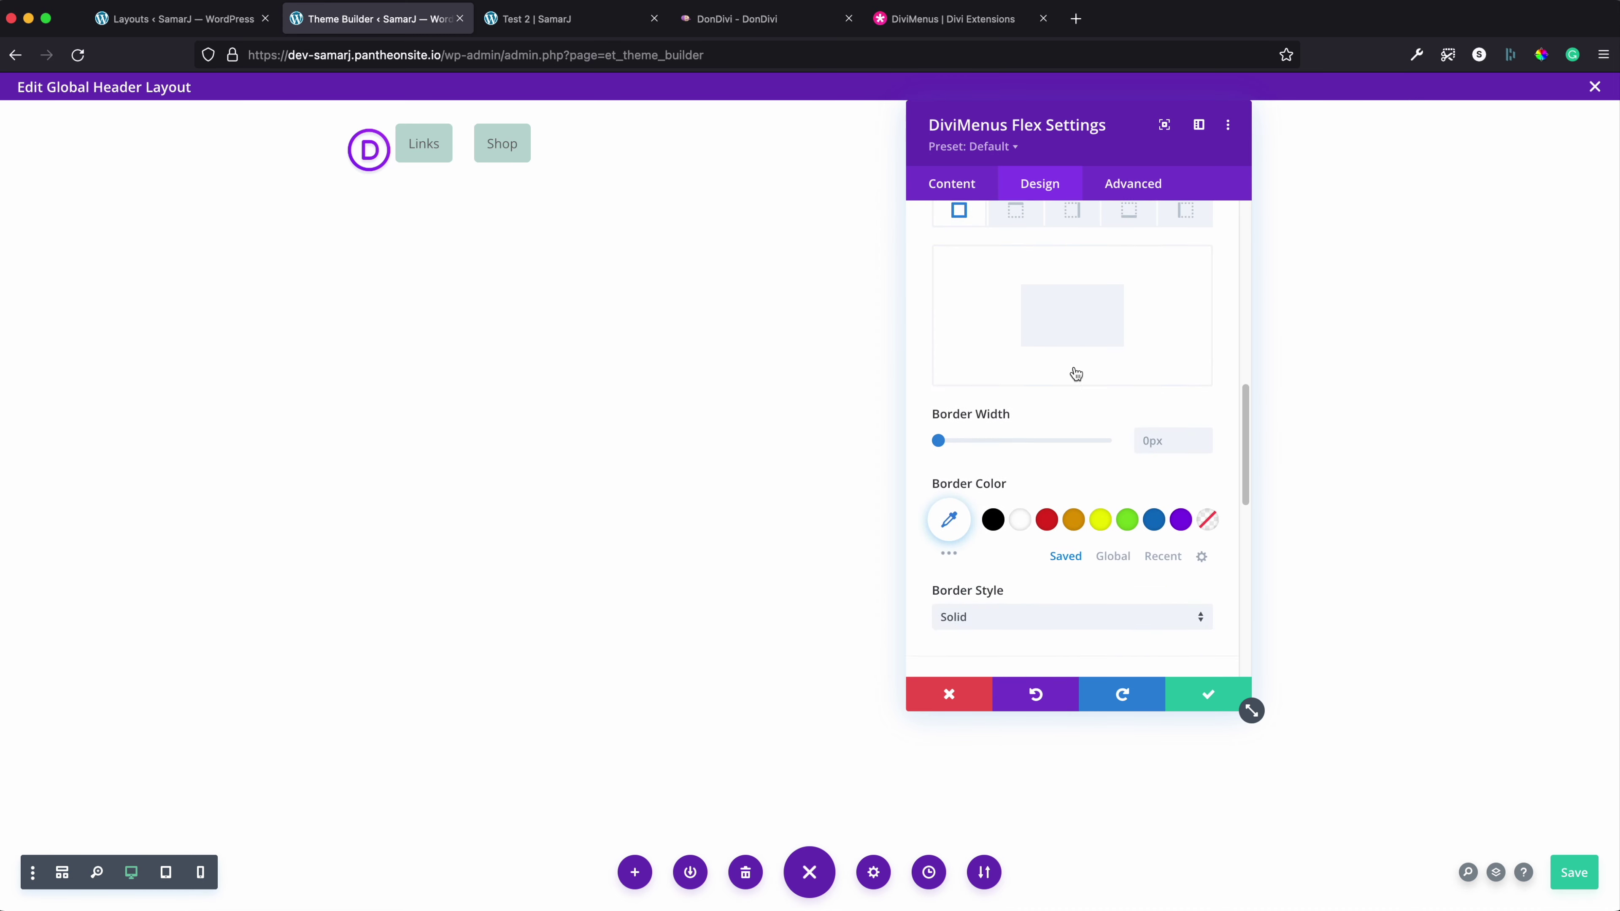
Set the menu items' text to the Lato font with a Heavy weight
left_click(992, 295)
left_click(992, 294)
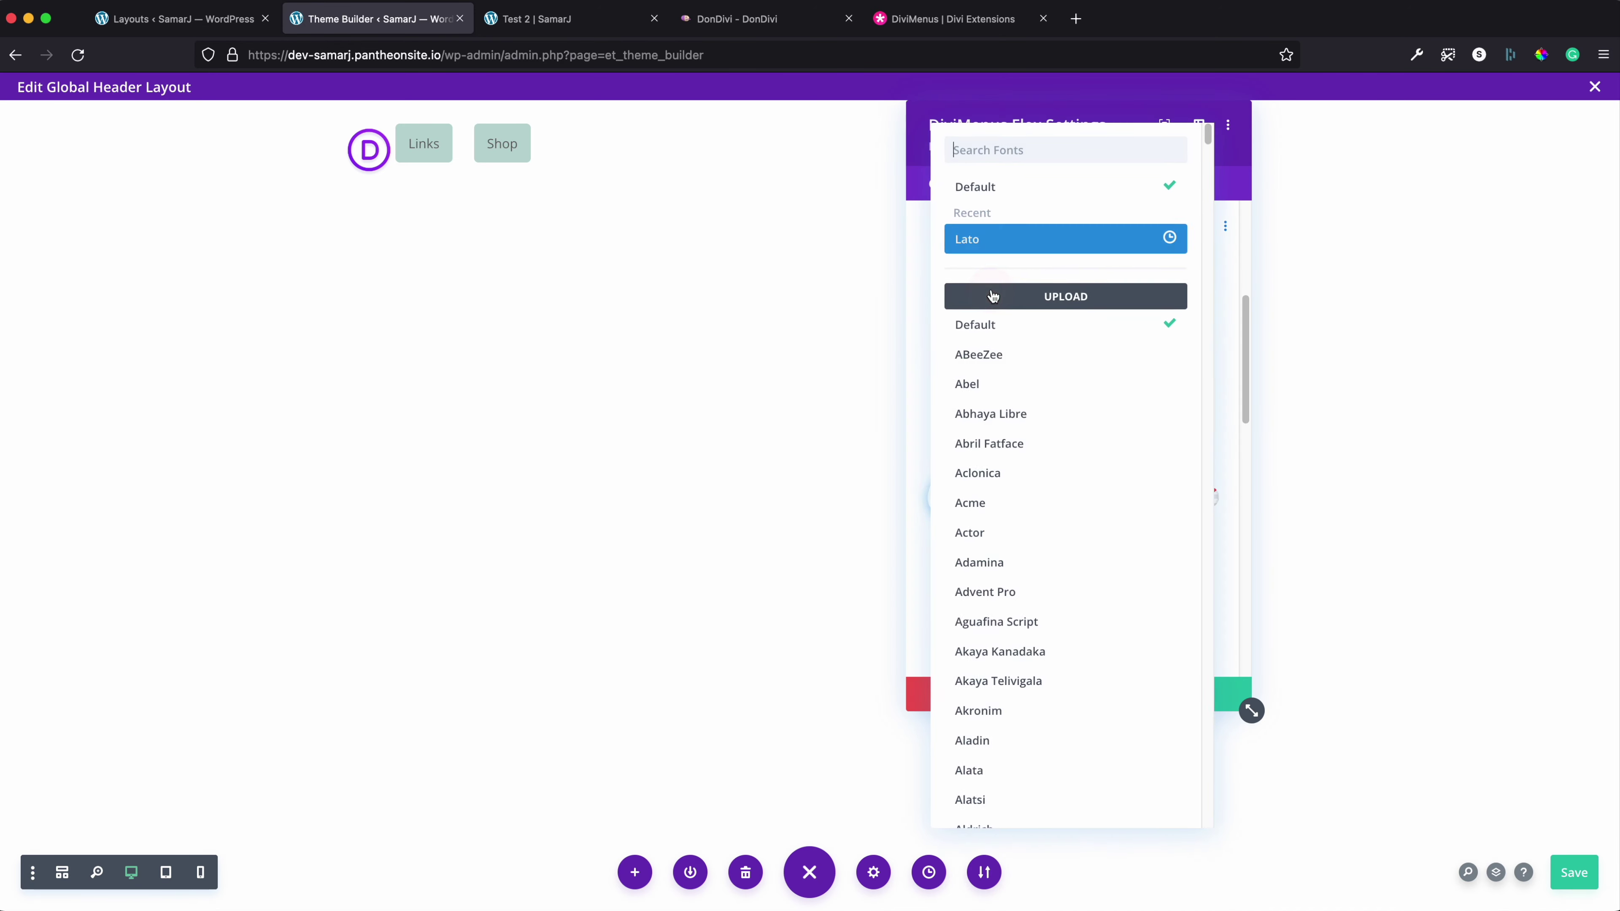
left_click(984, 242)
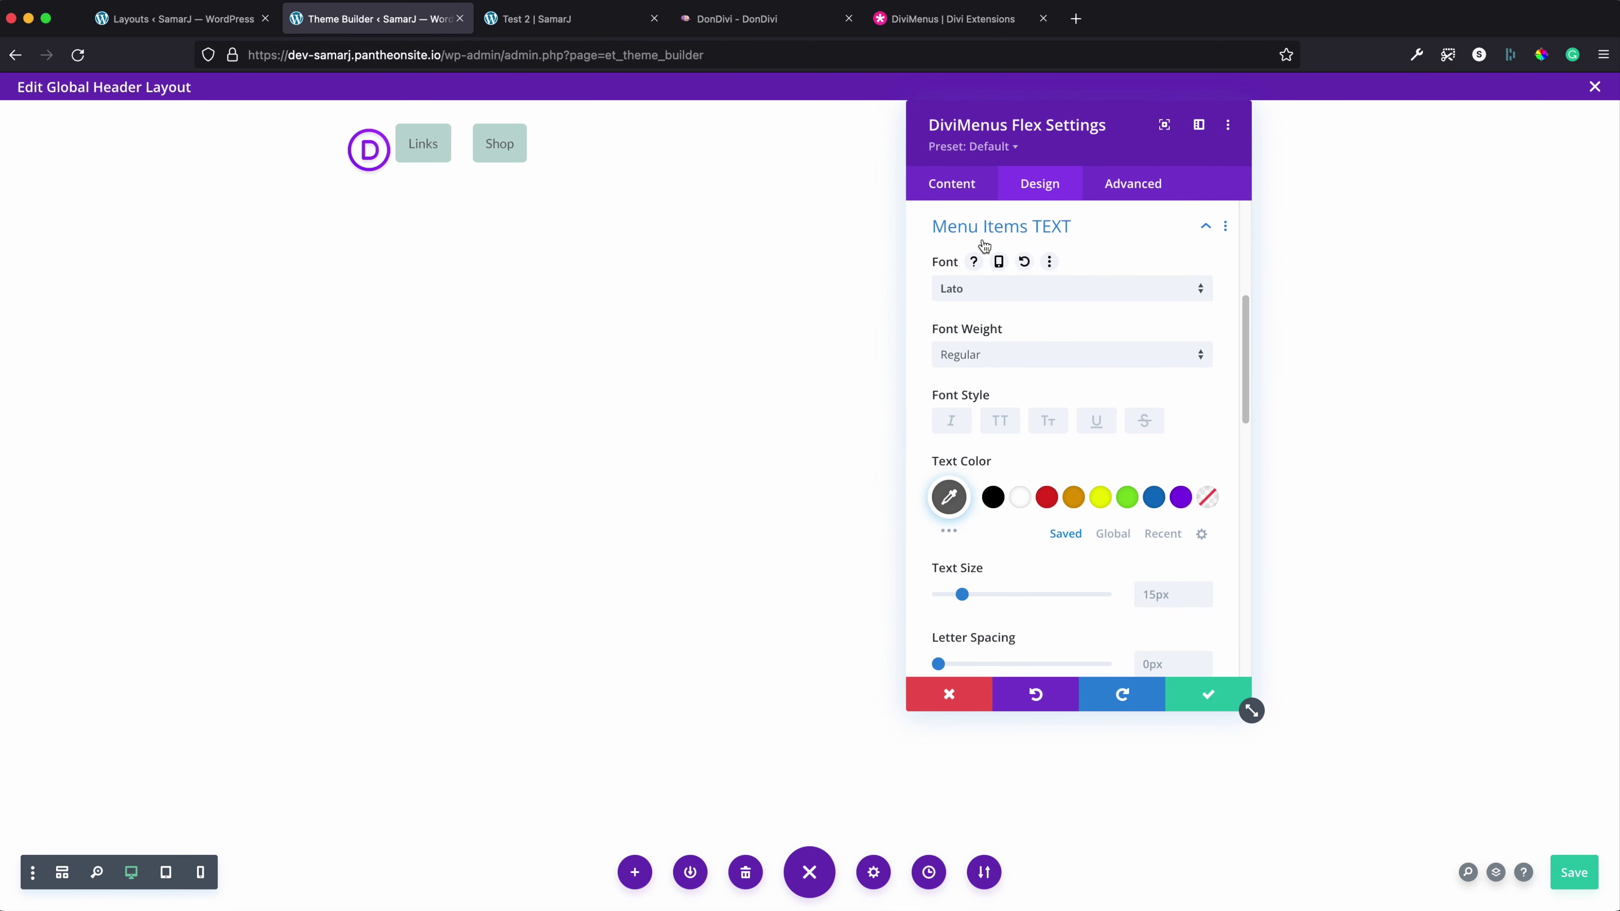
left_click(1016, 359)
left_click(983, 485)
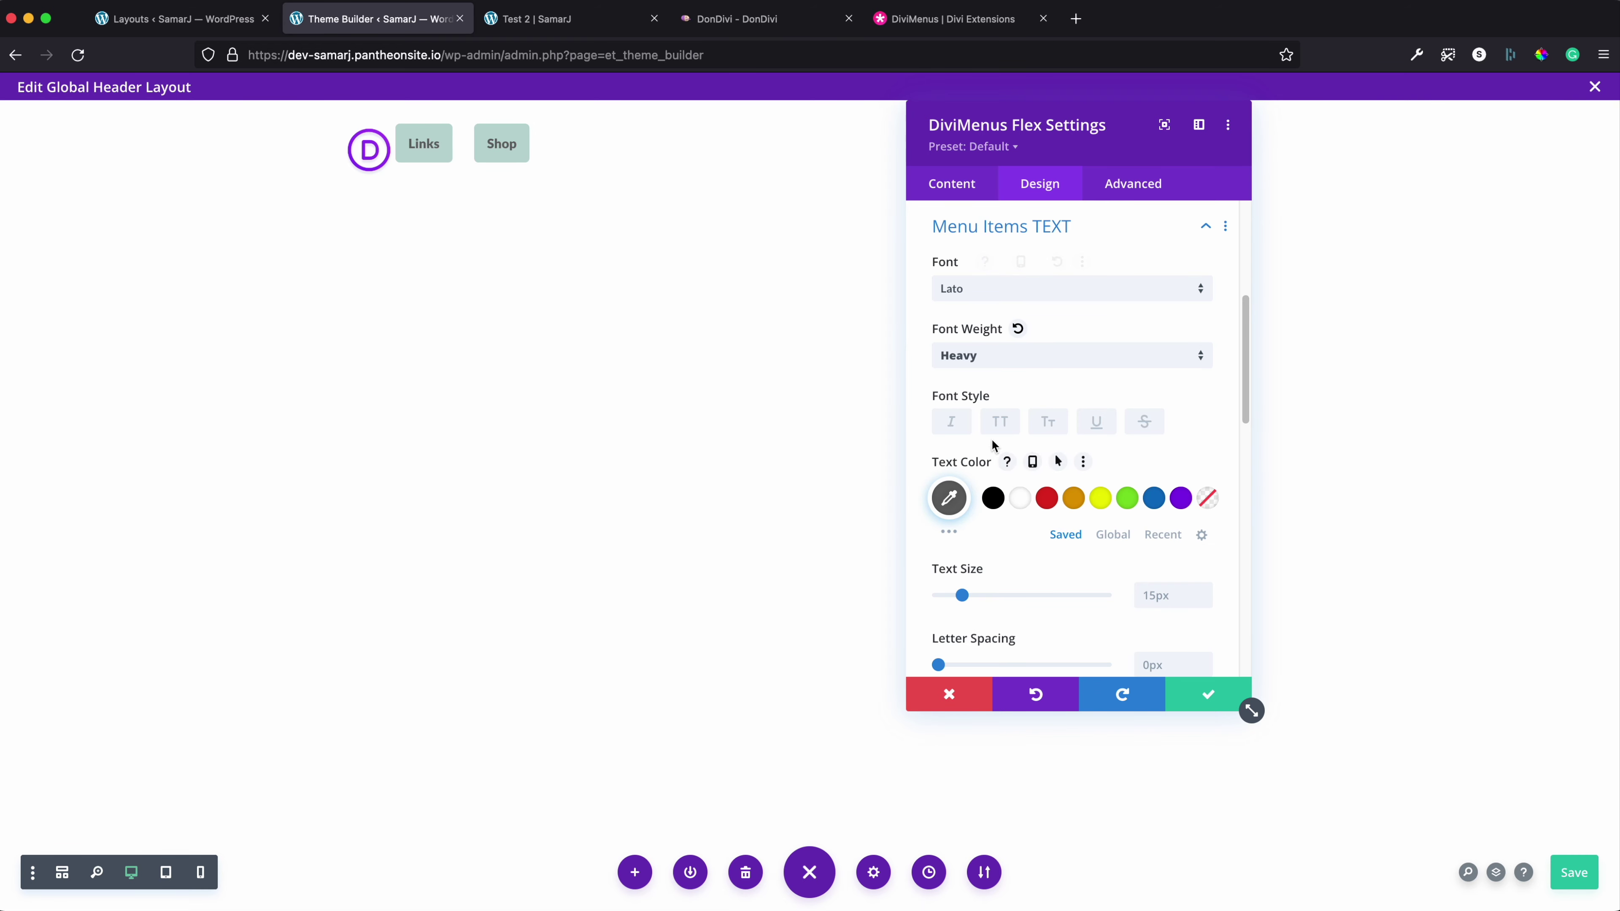
Set the menu items' text color to the dark green #136f63
left_click(1021, 502)
left_click(993, 498)
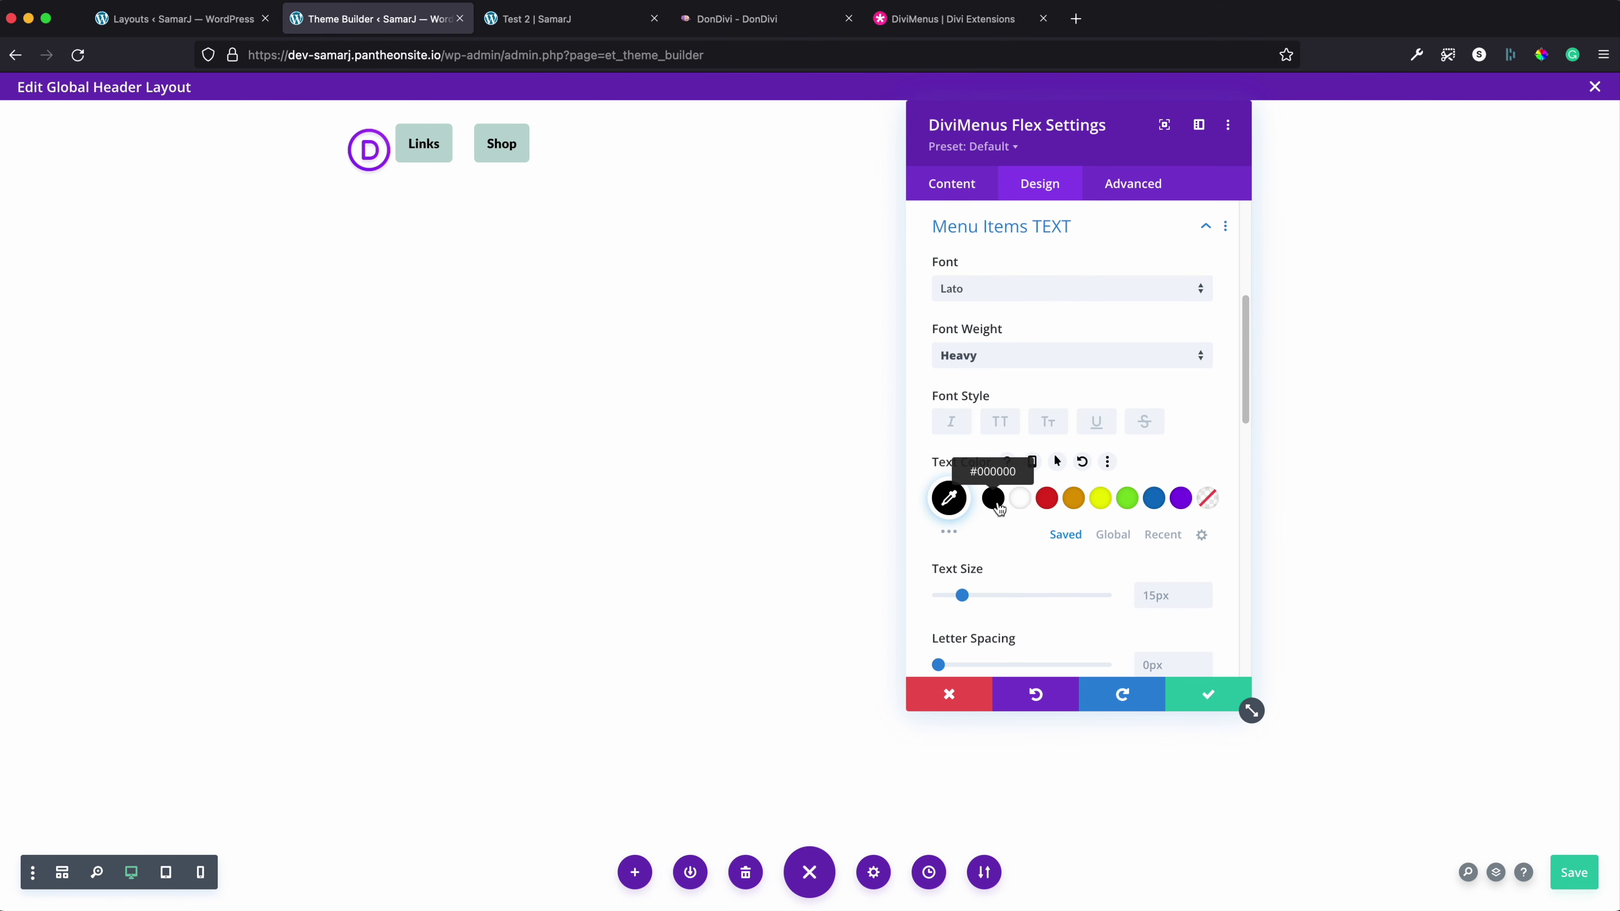
left_click(957, 501)
type("#136f53")
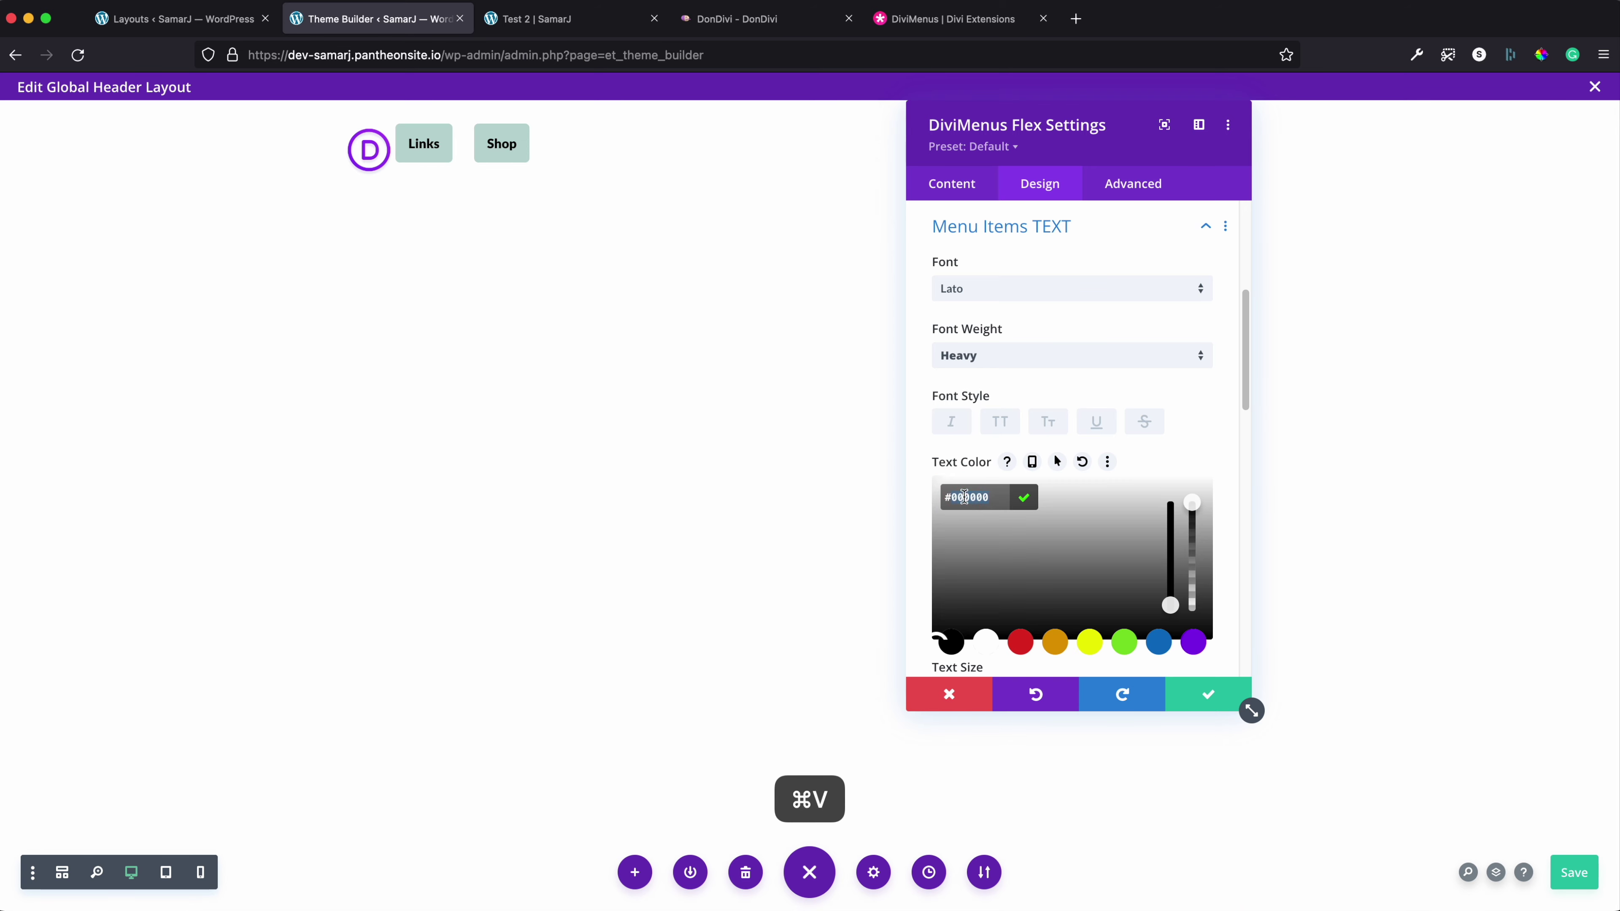
double_click(983, 496)
type("#136f53")
left_click(919, 448)
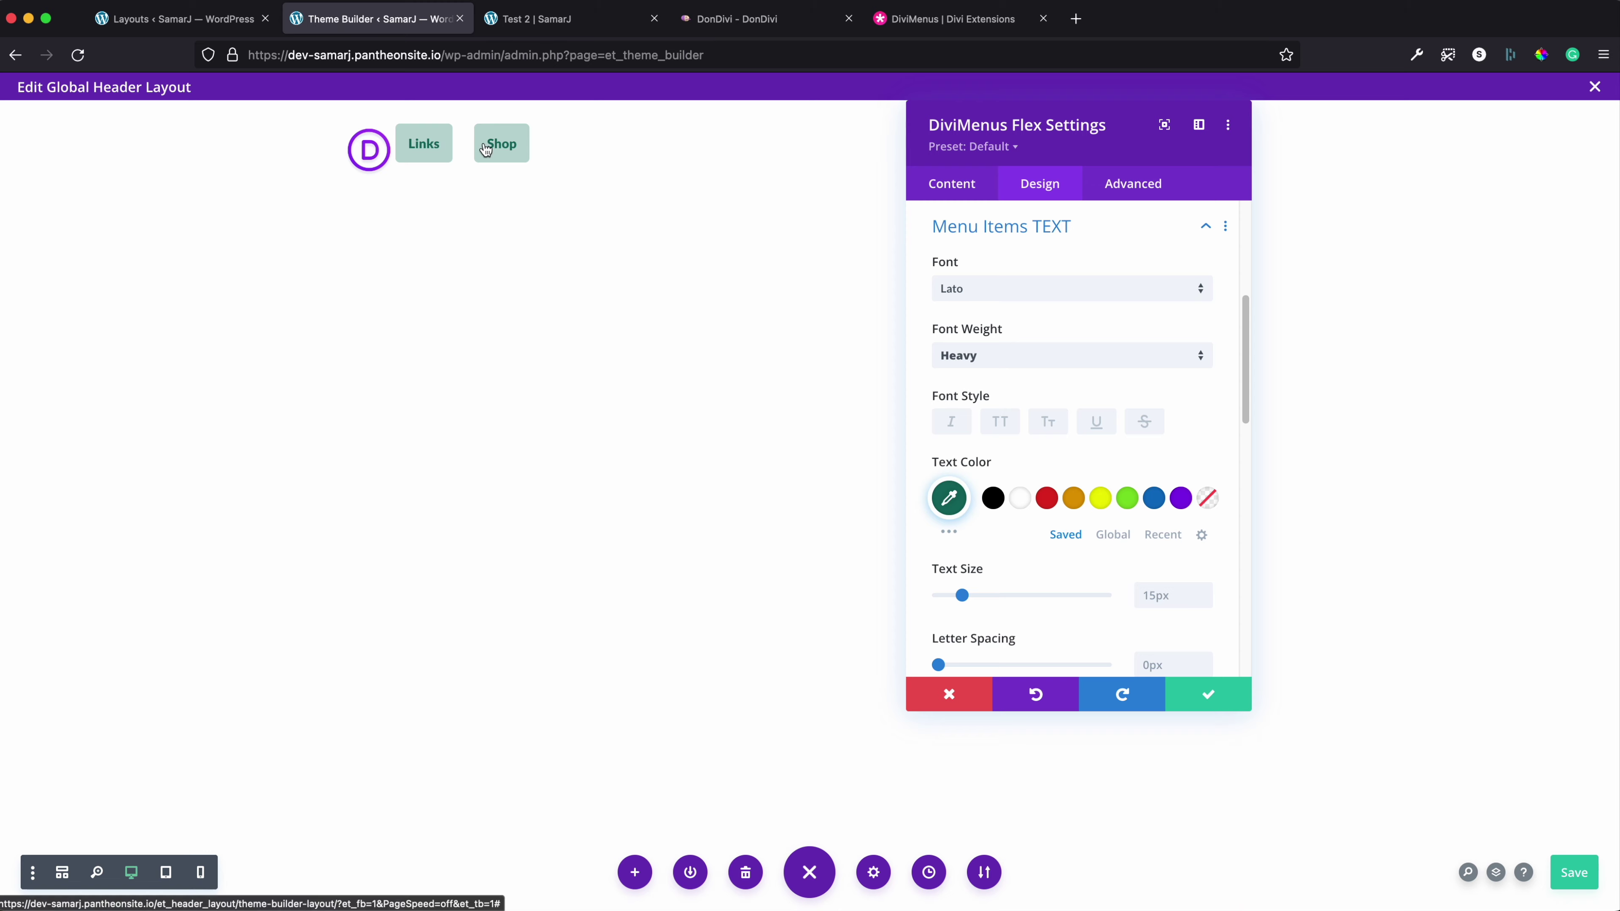
Give the menu items a solid green hover background color of #136f63
scroll(1084, 384, "up", 5)
left_click(1024, 405)
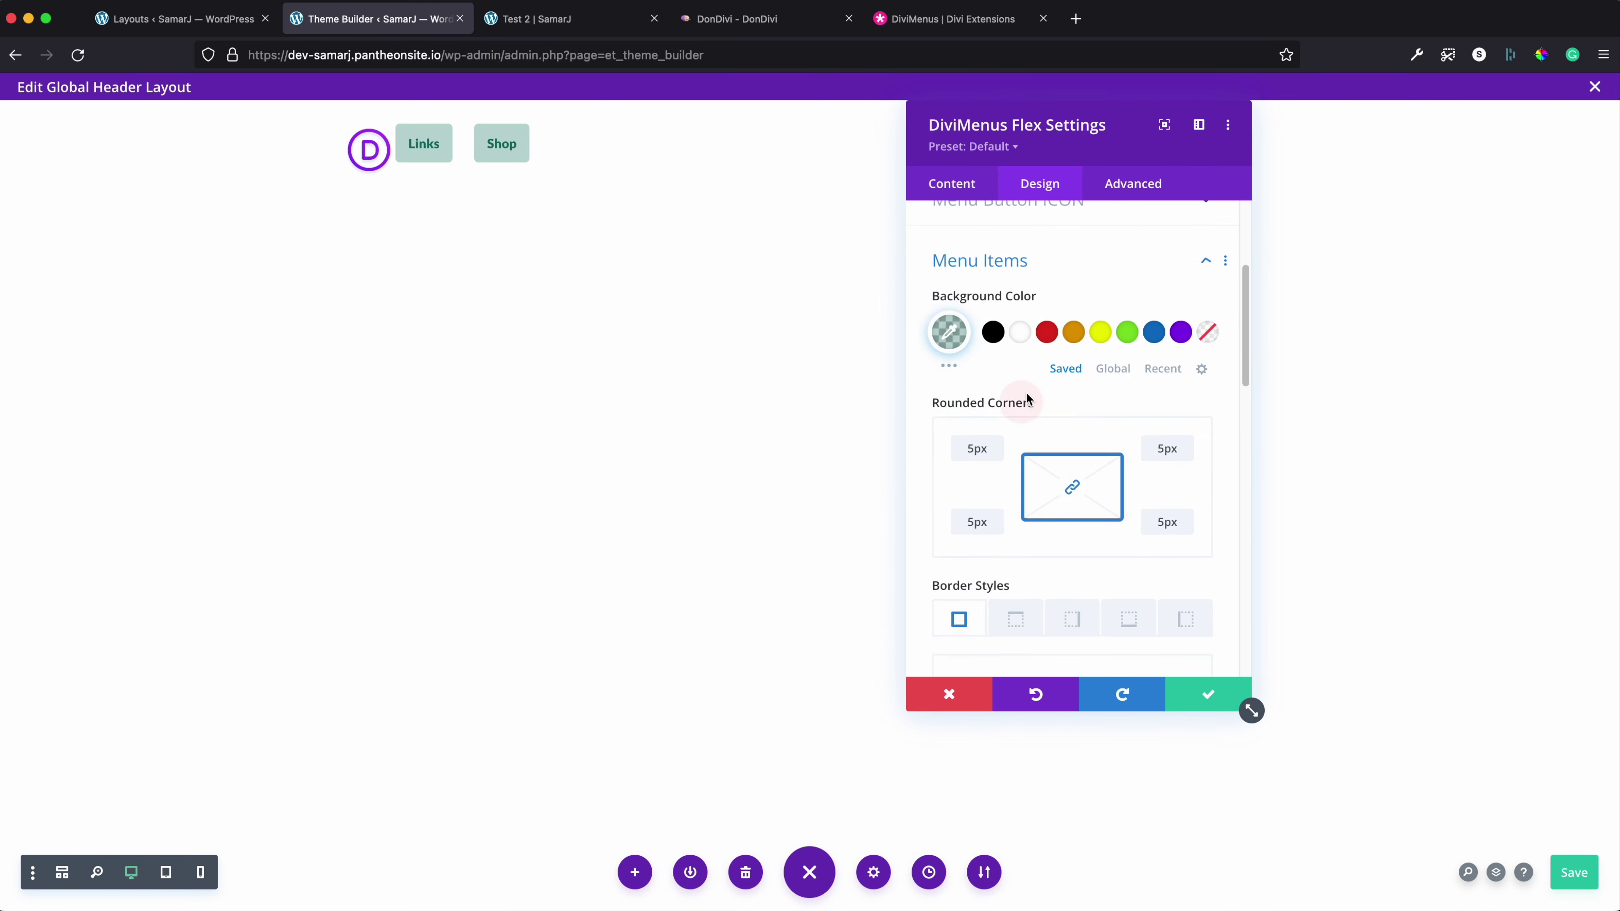
left_click(1078, 261)
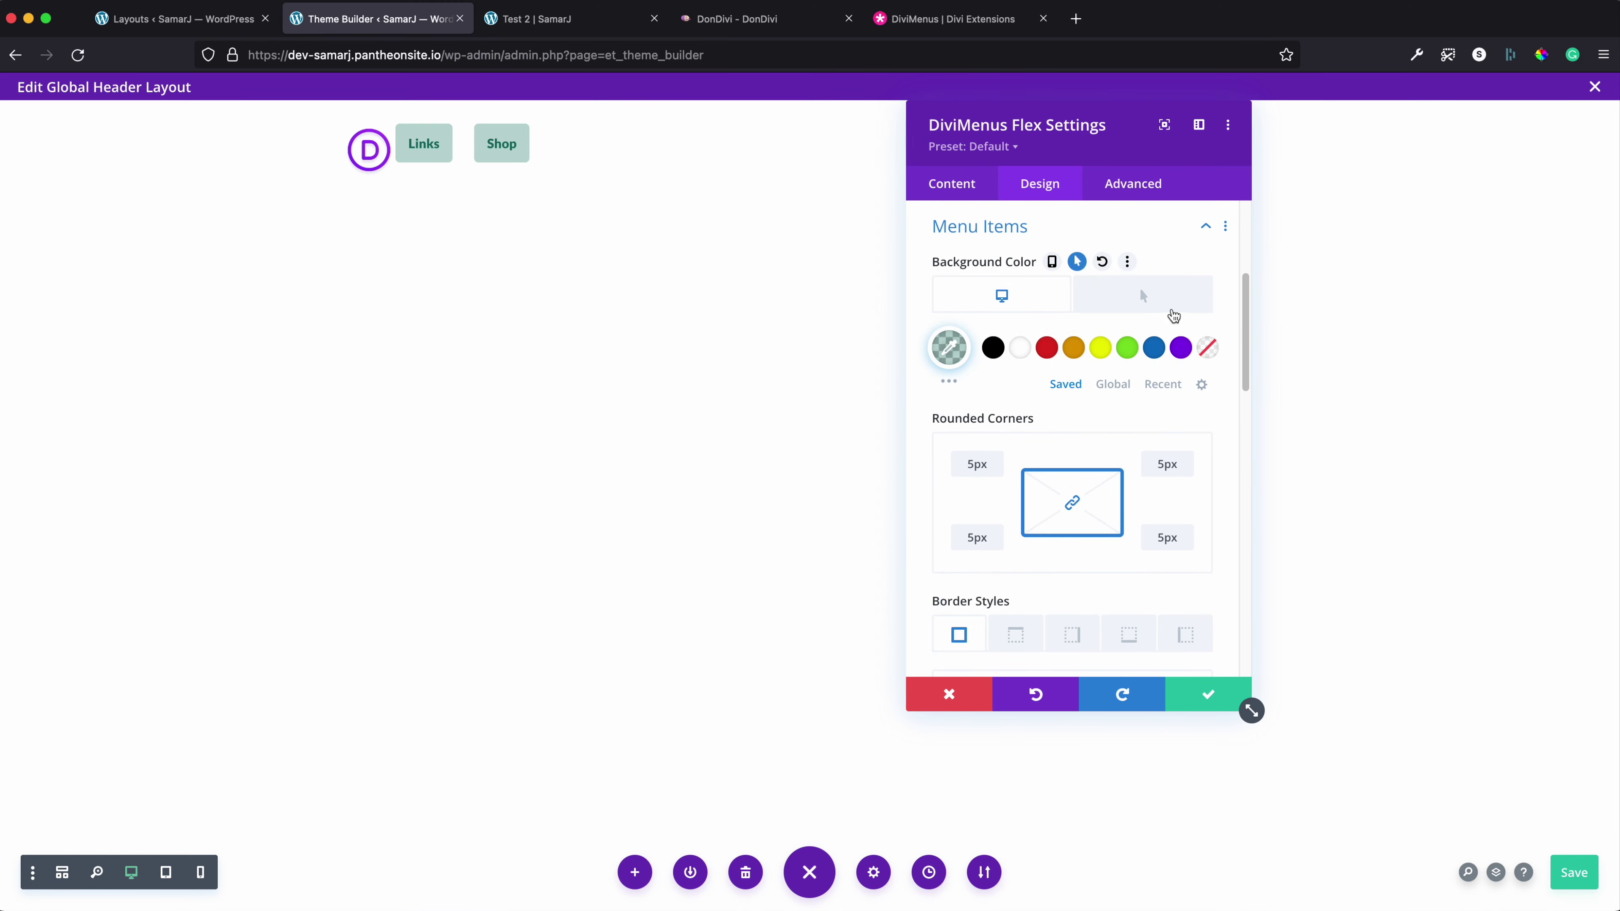
left_click(949, 348)
triple_click(949, 347)
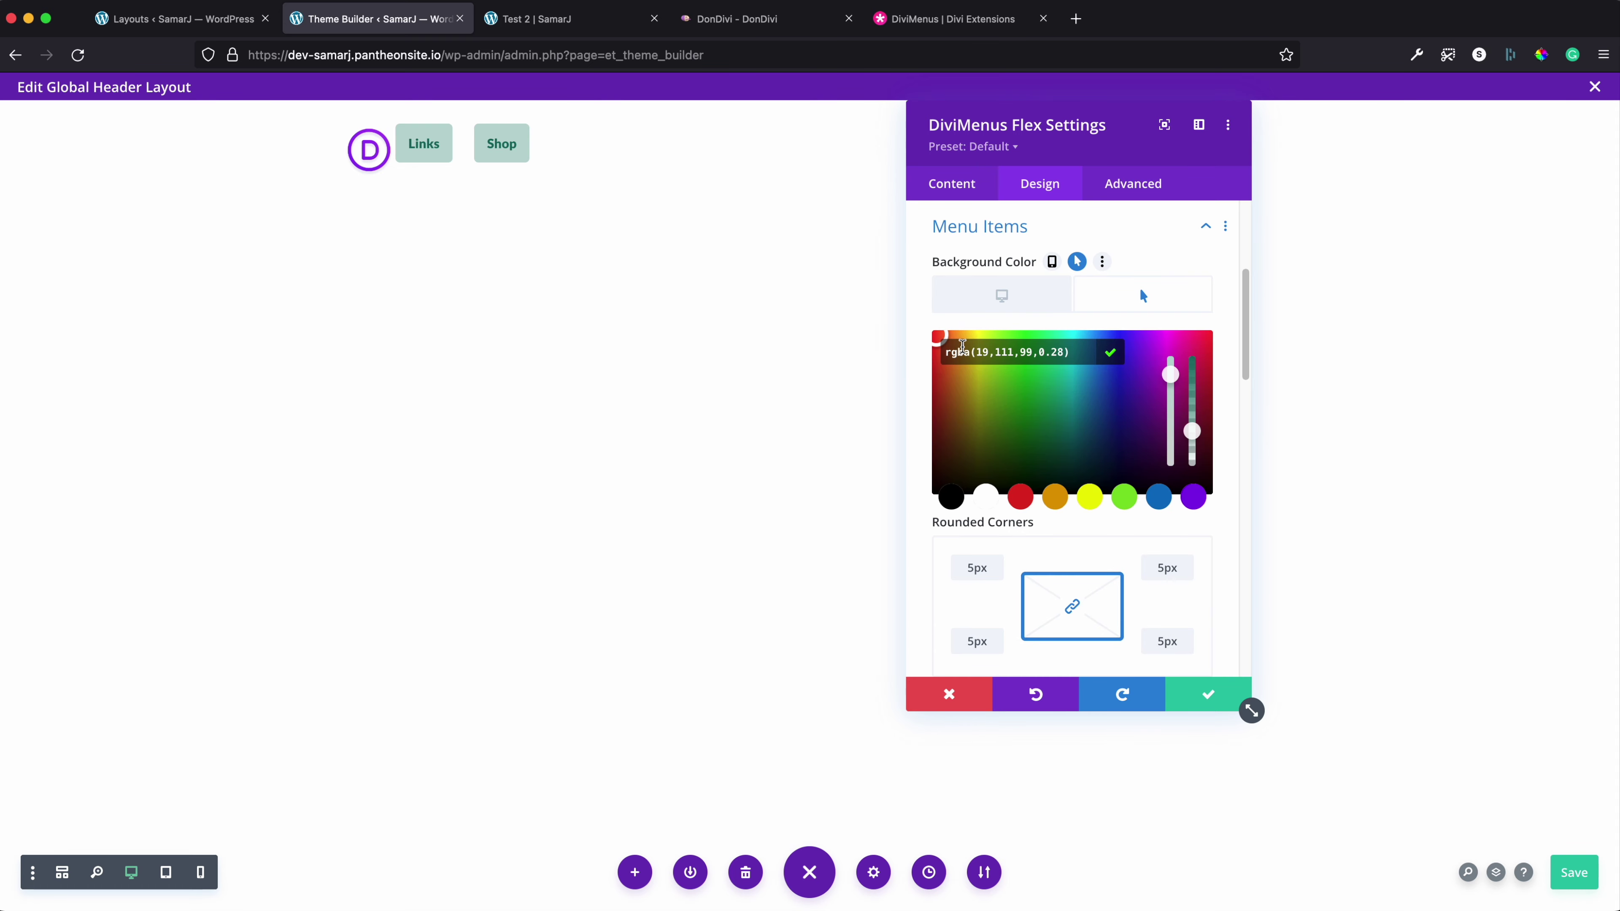
type("#136f63")
left_click(929, 323)
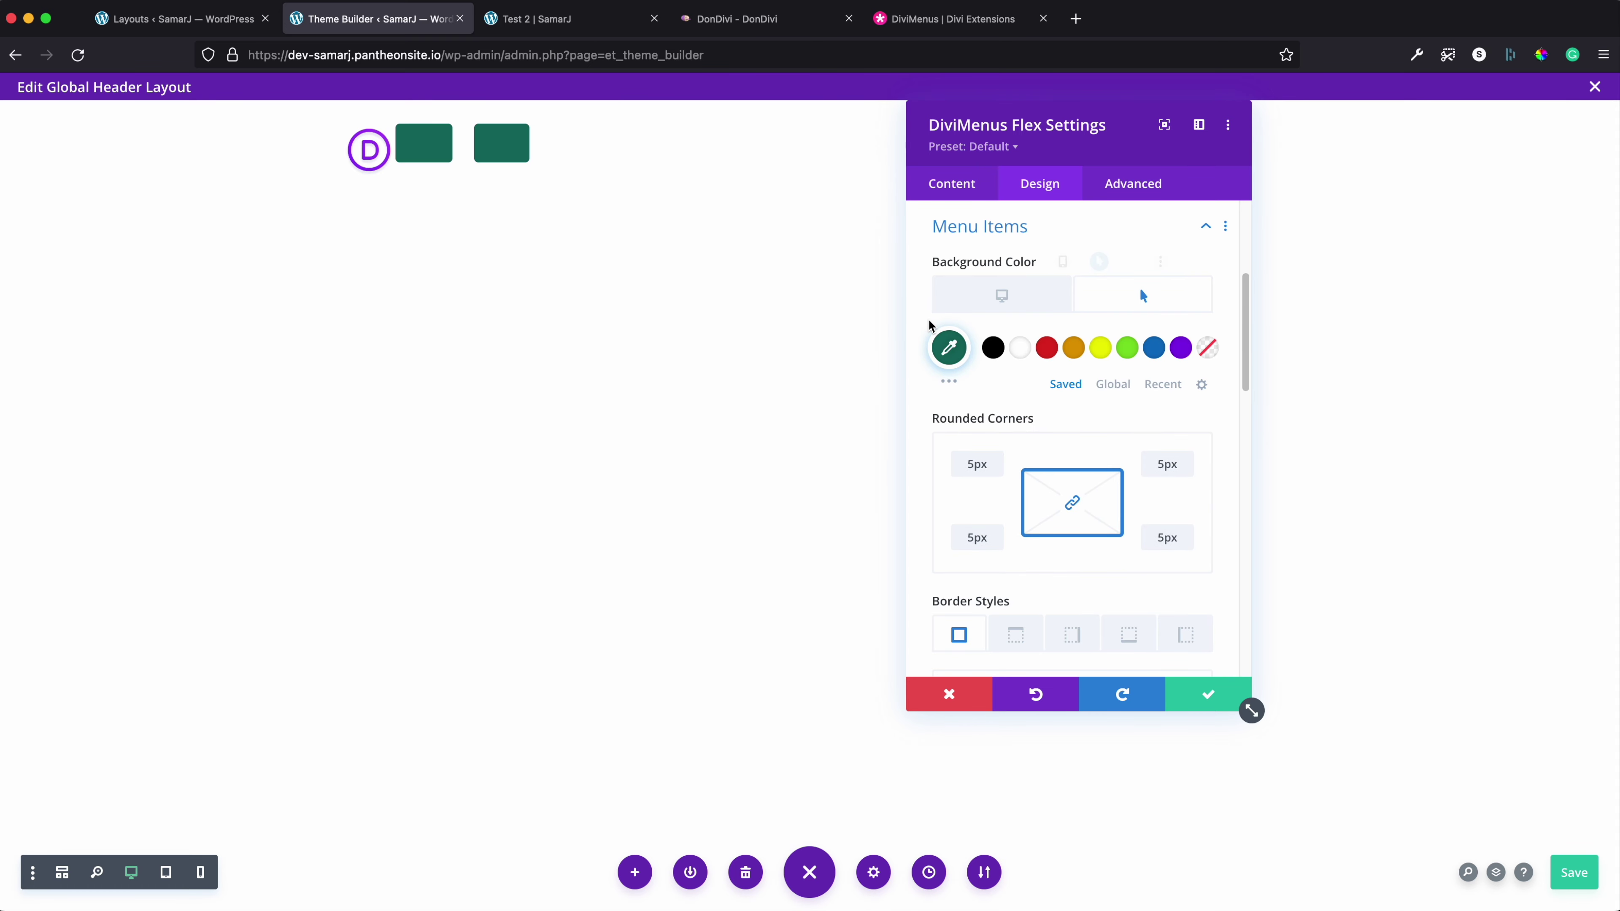
Set the menu items' hover text color to white (#ffffff), keeping the normal state's color separate
left_click(981, 226)
left_click(981, 268)
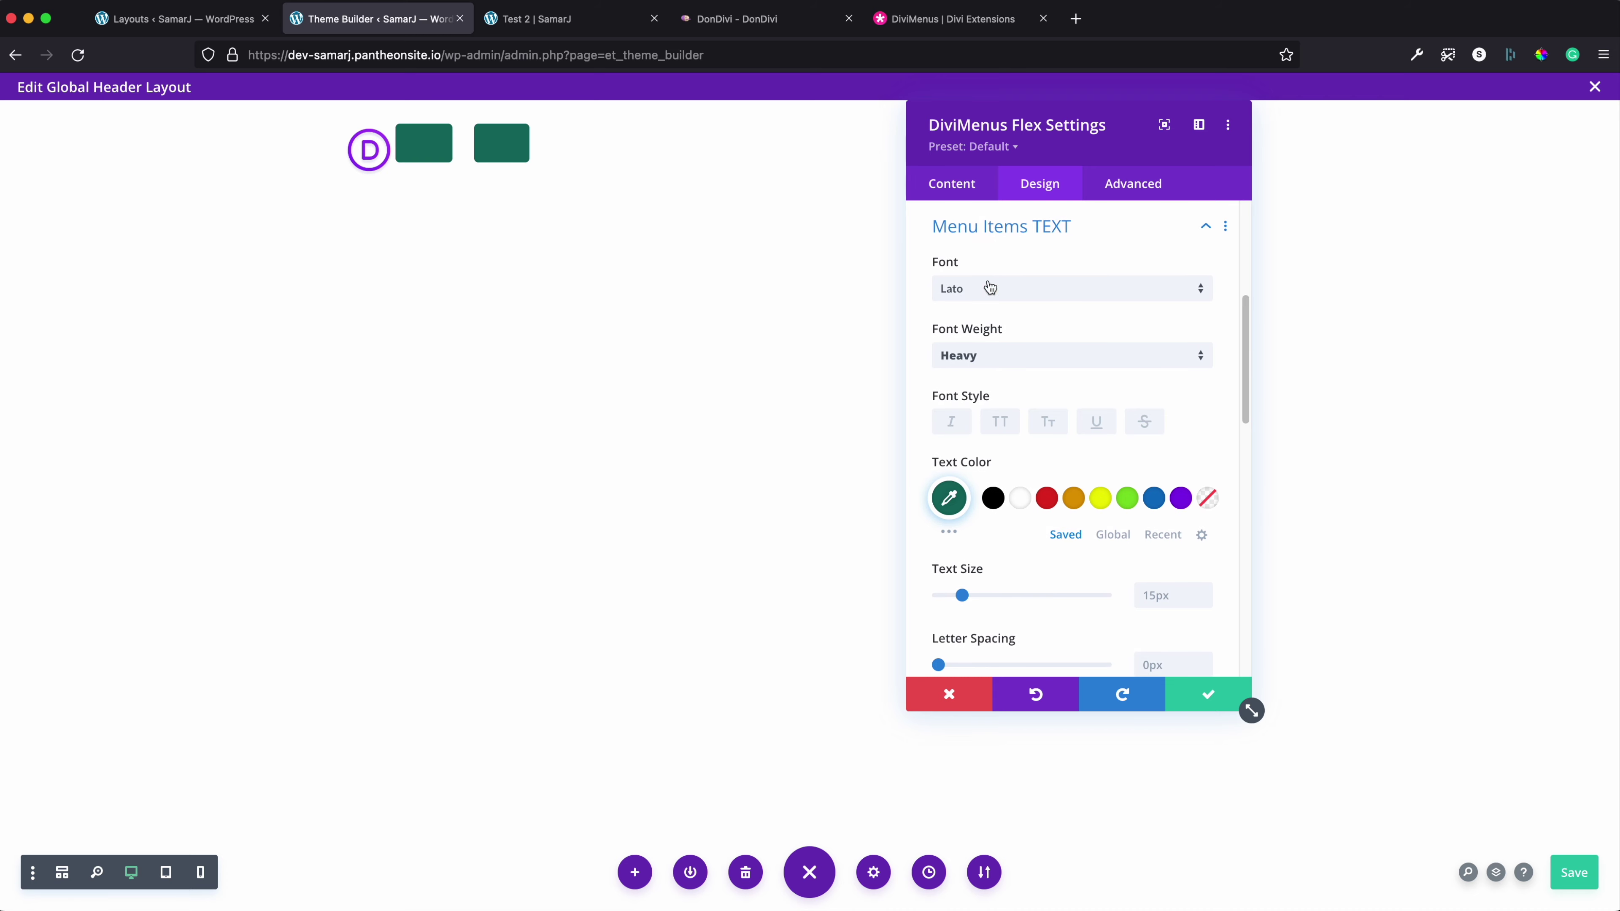
left_click(1054, 461)
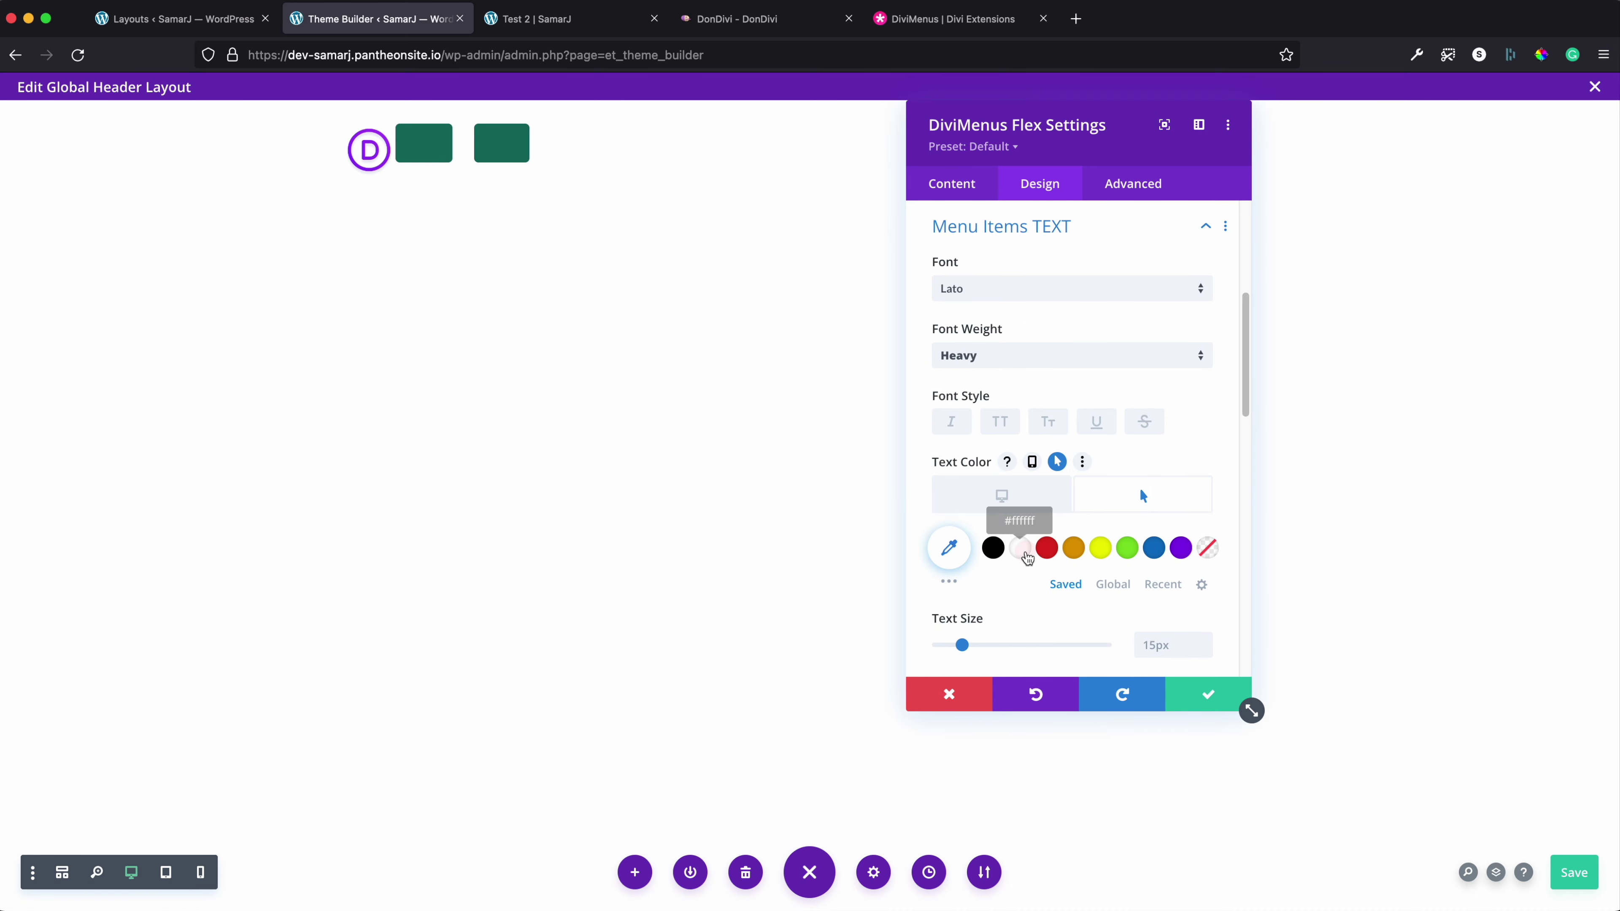
left_click(1022, 549)
left_click(1015, 497)
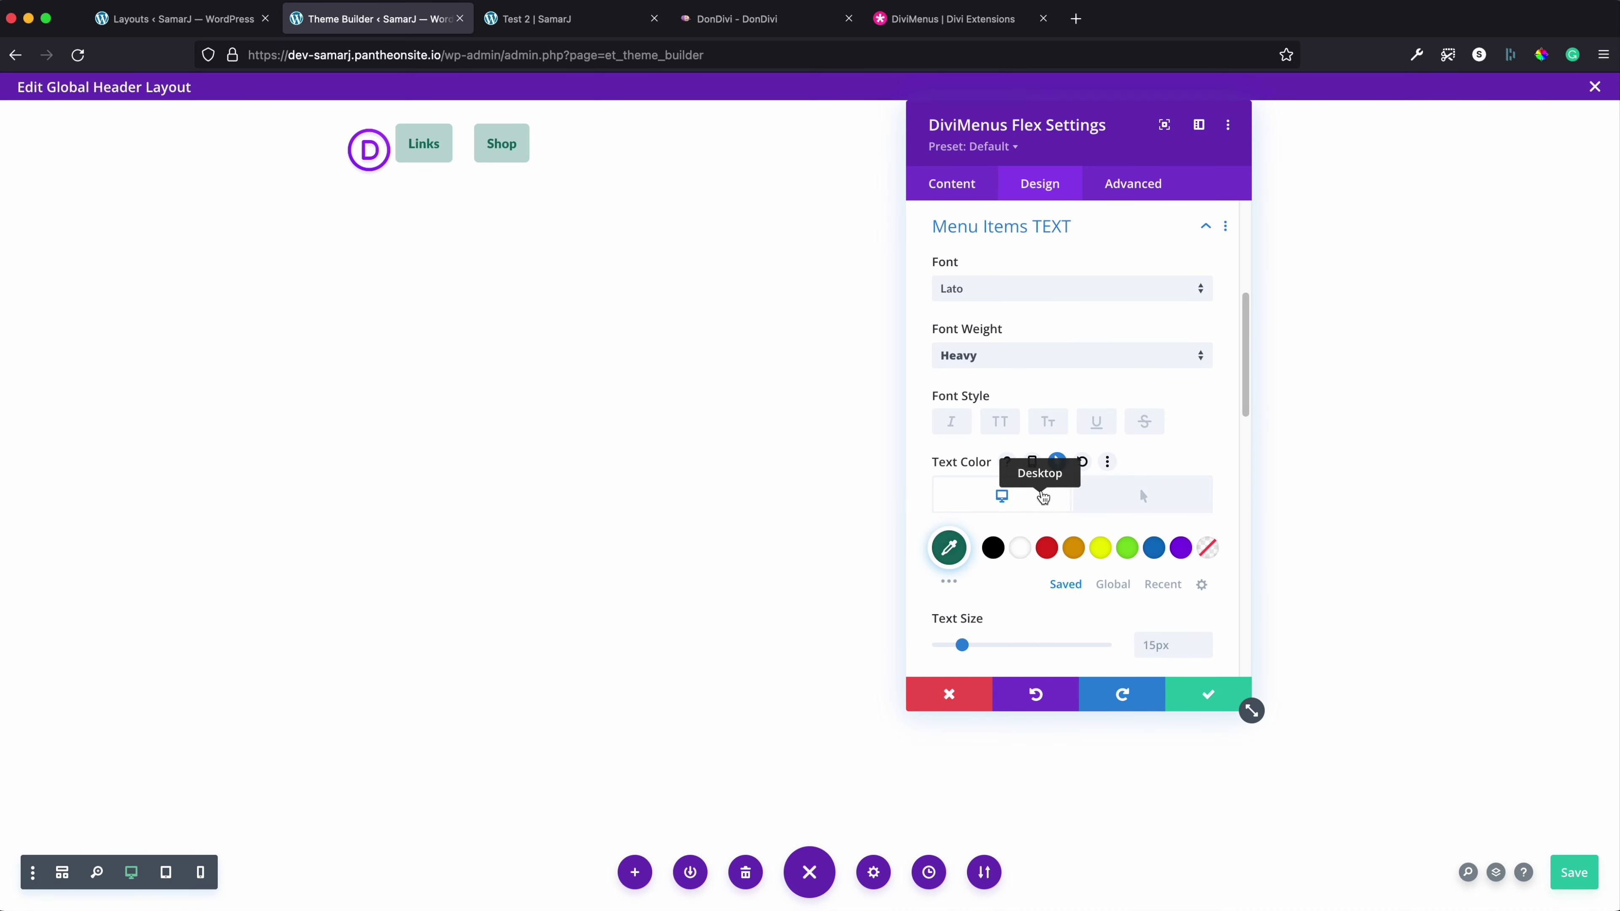
Set the logo's vertical alignment to Middle
scroll(1043, 497, "down", 2)
scroll(1085, 498, "up", 6)
left_click(1013, 494)
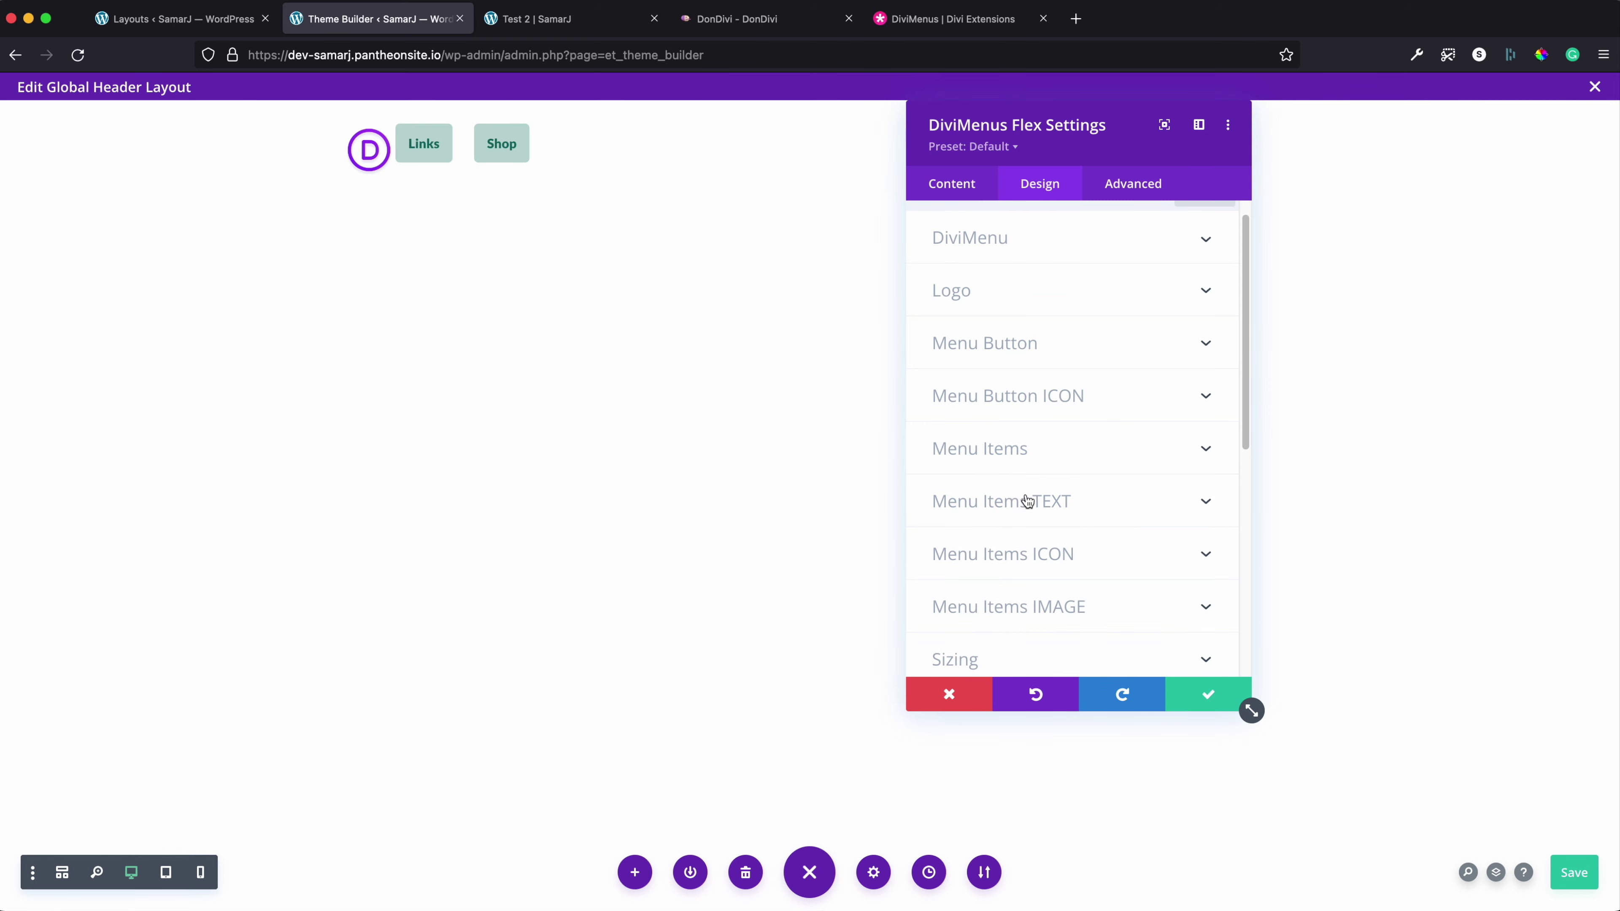
scroll(1030, 503, "down", 2)
scroll(1036, 499, "up", 3)
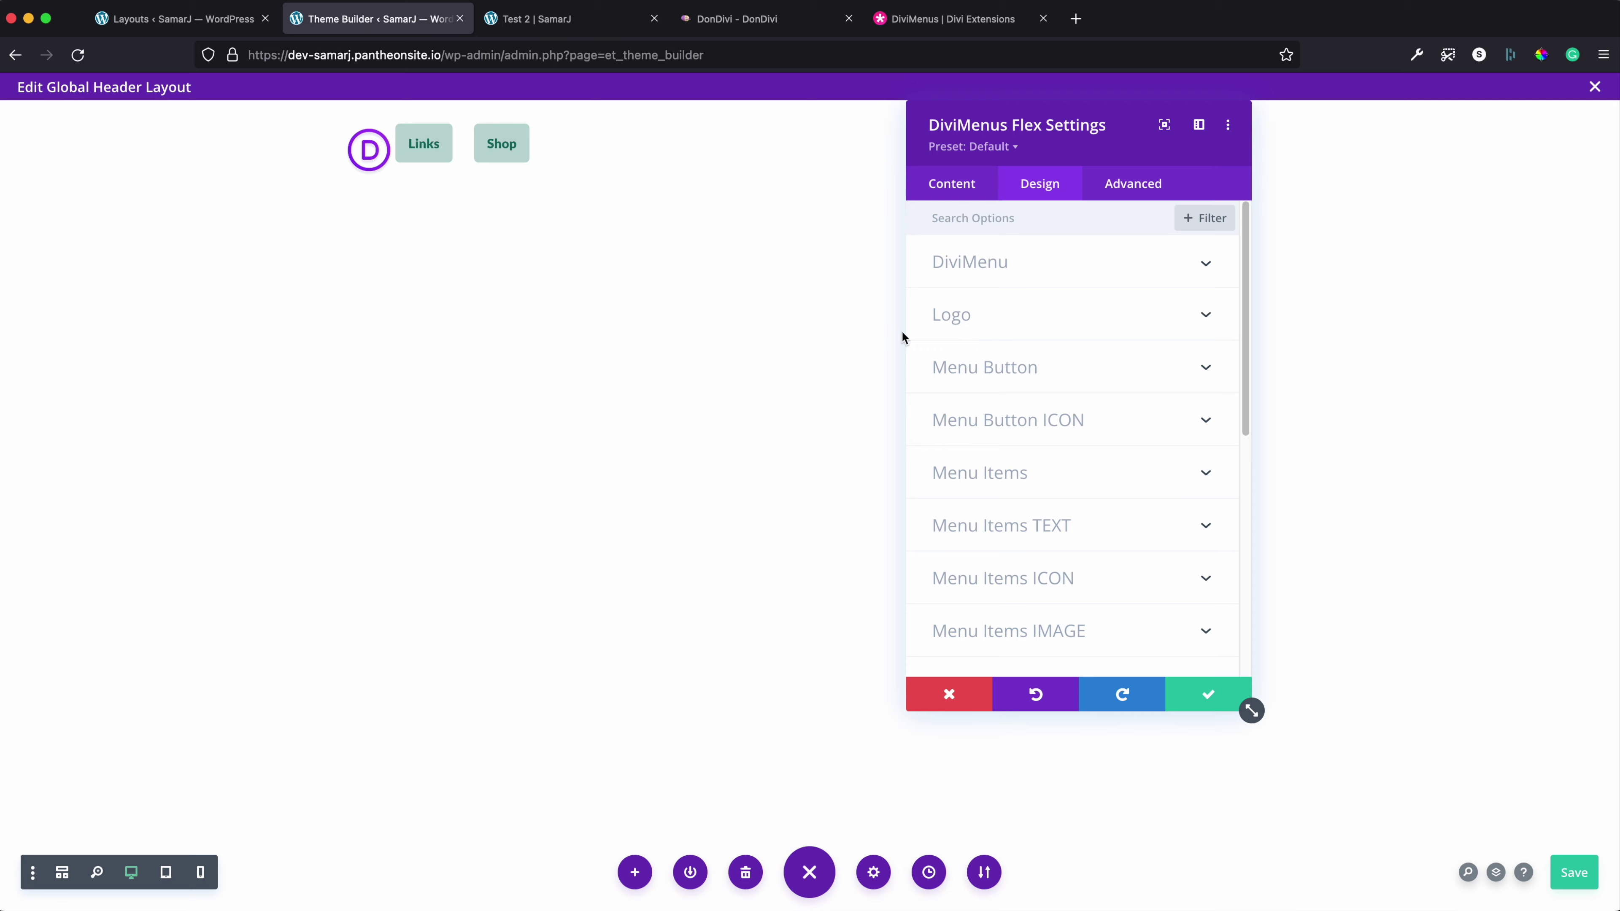
scroll(999, 318, "down", 2)
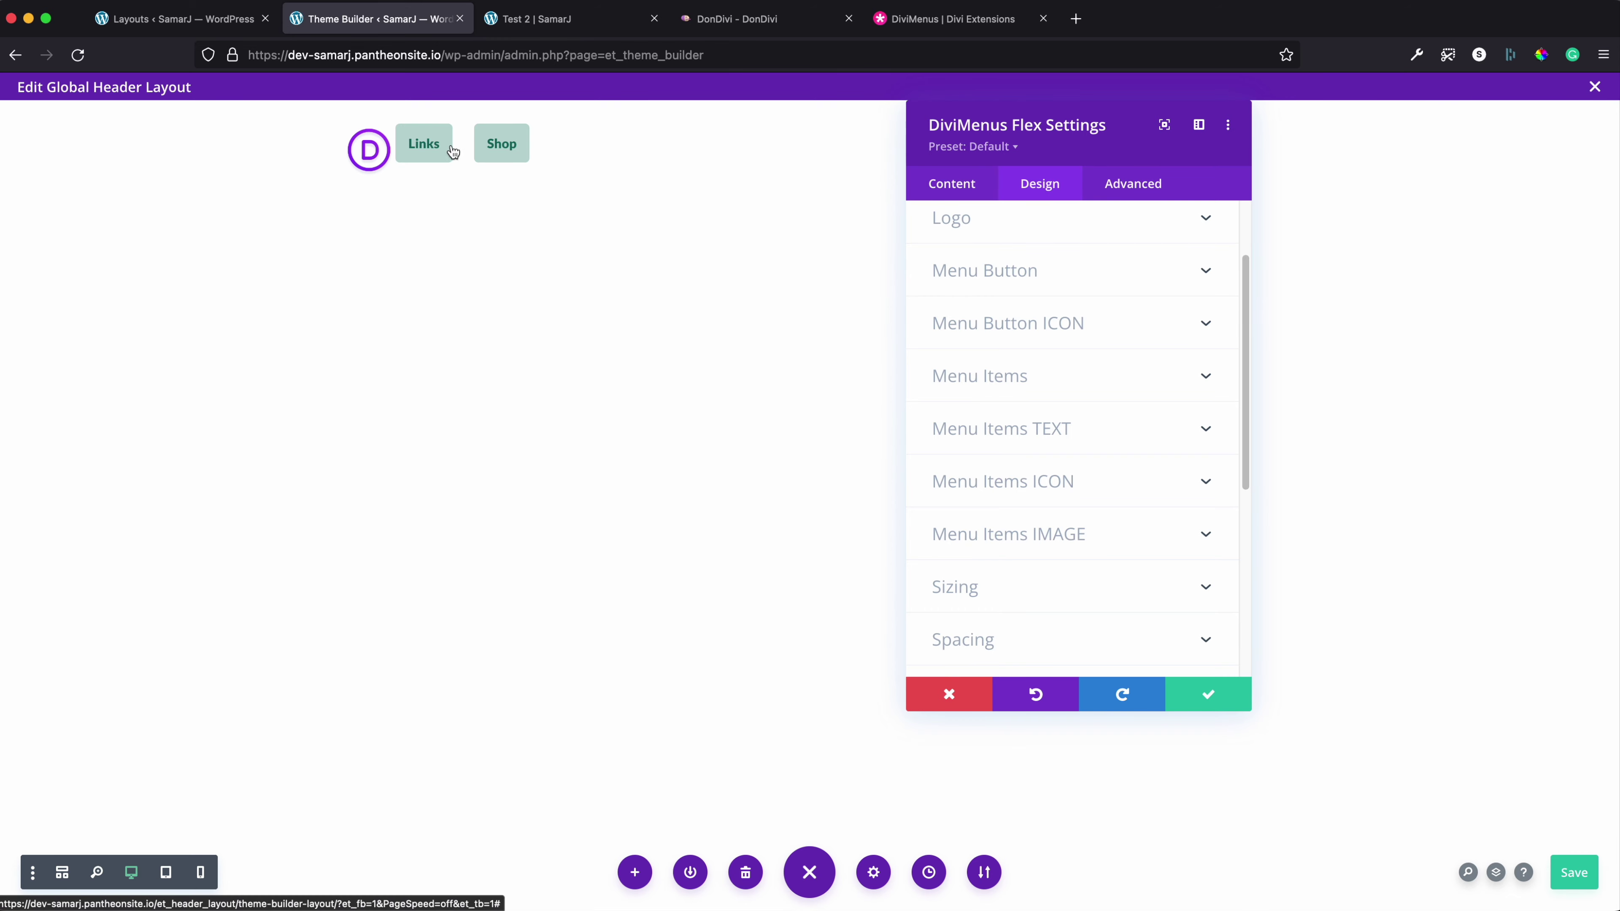
left_click(989, 233)
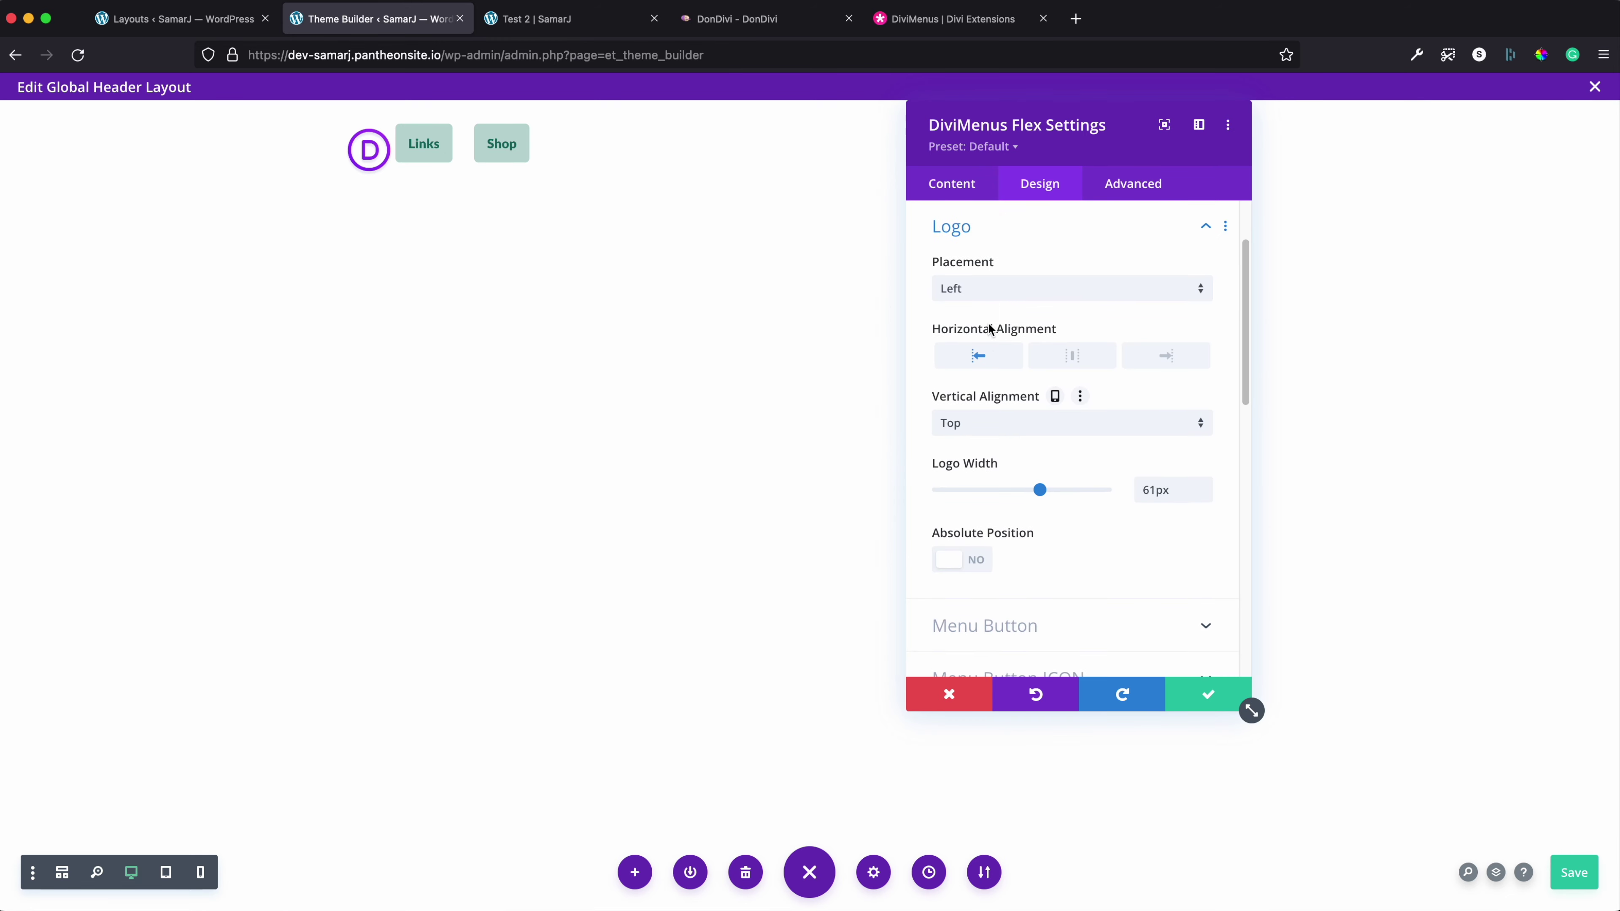
left_click(1002, 421)
left_click(1000, 468)
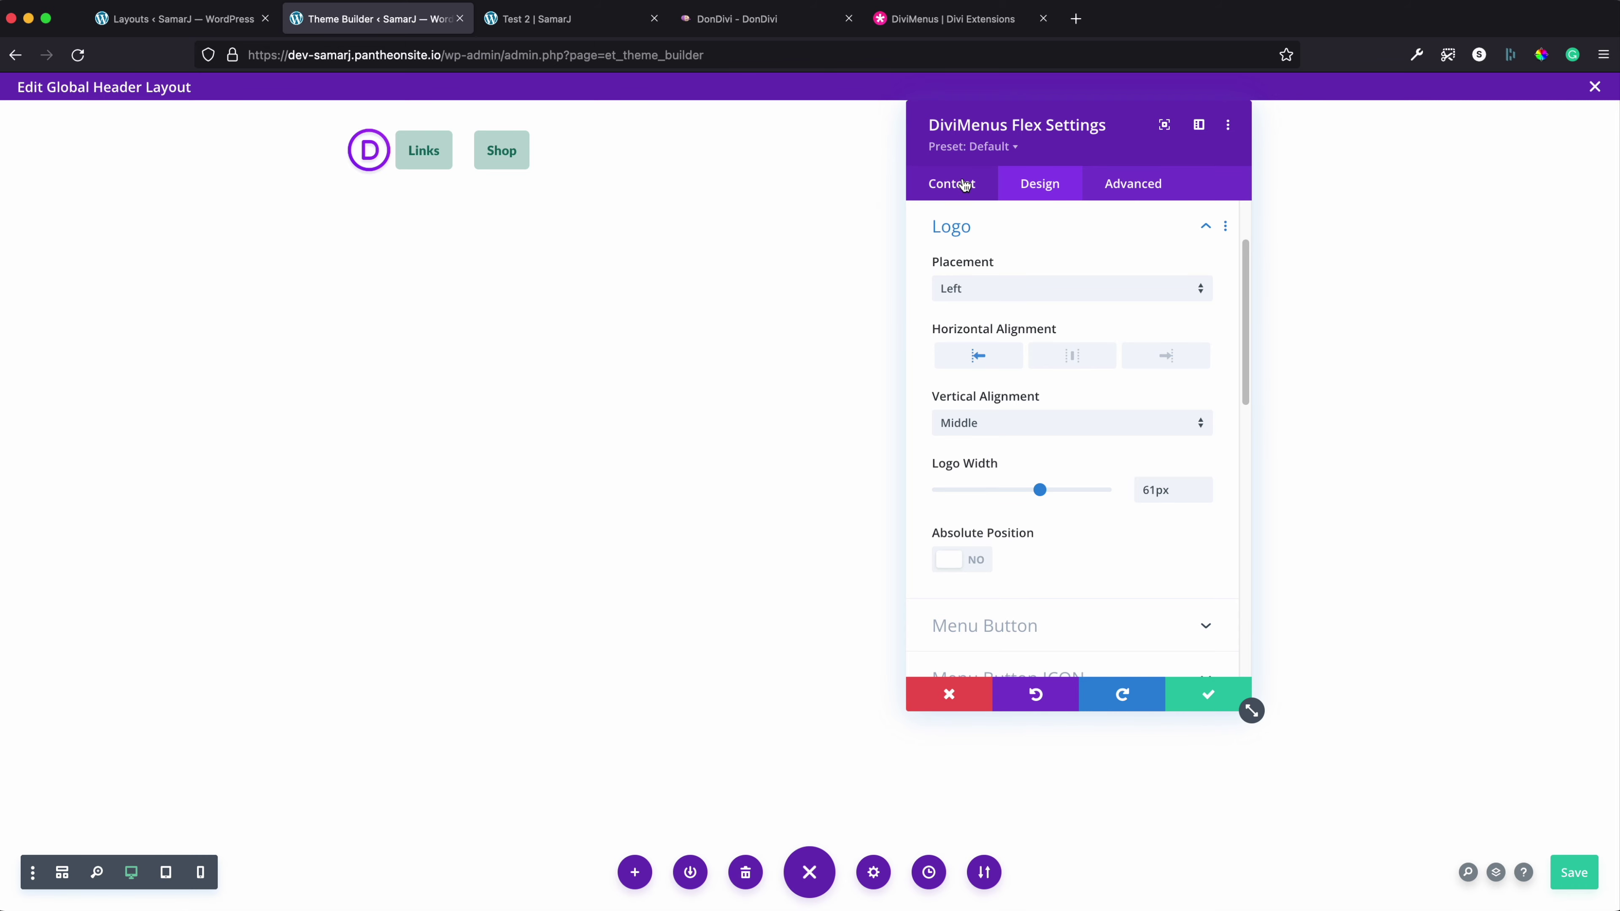
left_click(966, 221)
Set the logo's right margin to 25px and save the header layout
scroll(989, 447, "down", 2)
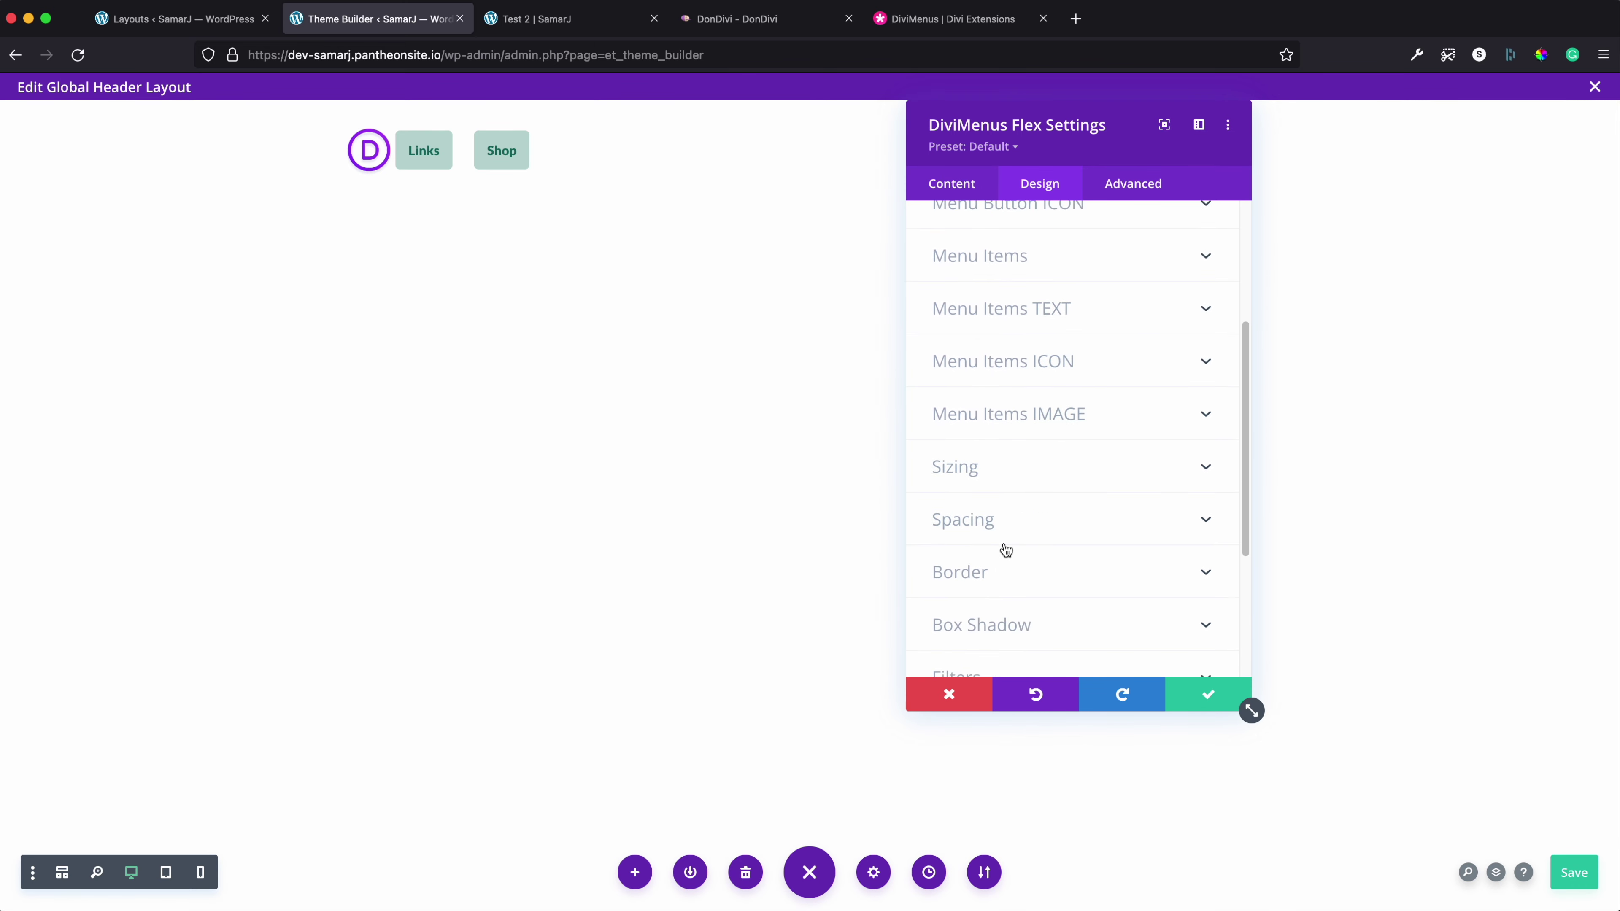
left_click(1001, 520)
scroll(1063, 398, "down", 5)
mouse_move(1071, 377)
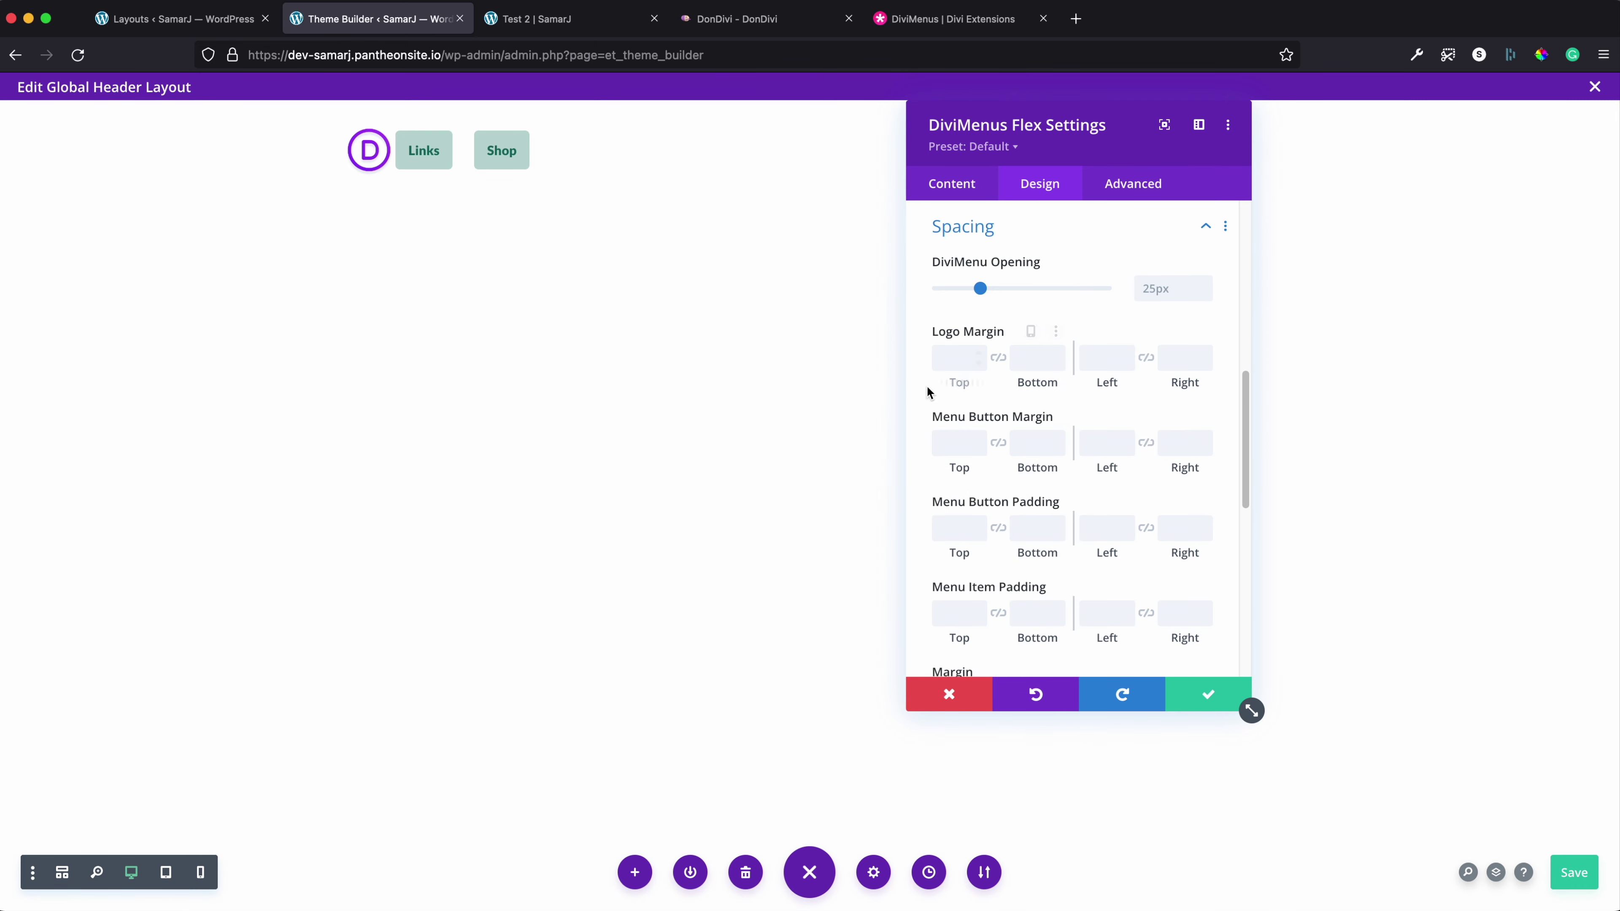
left_click_drag(1178, 383, 1216, 383)
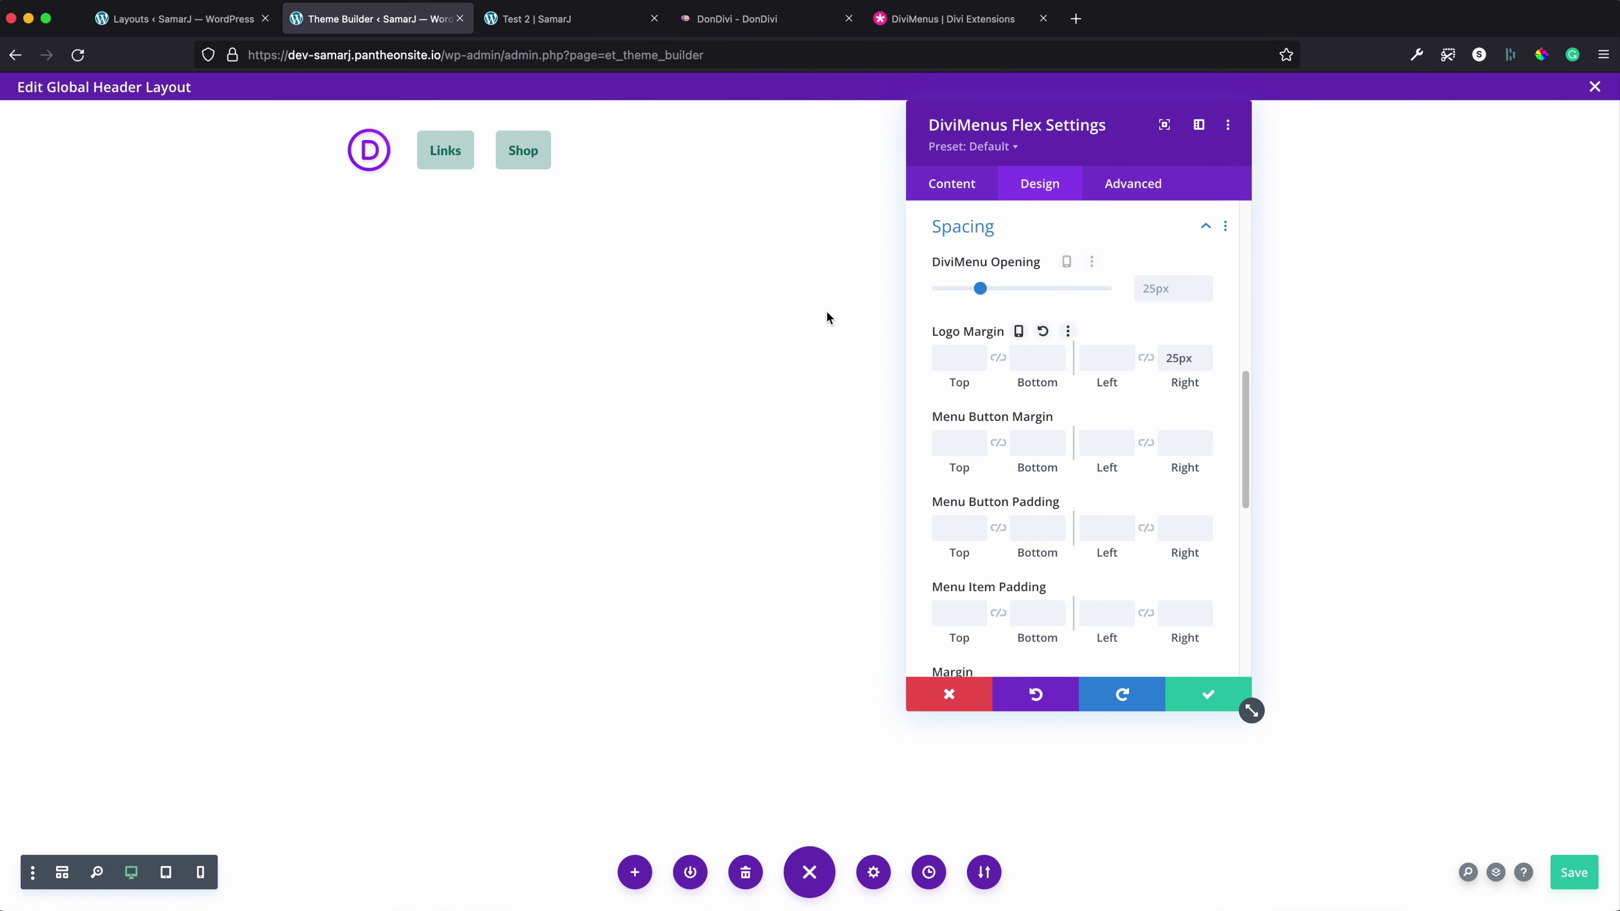
mouse_move(989, 293)
left_mouse_down()
mouse_move(1019, 289)
mouse_move(953, 293)
mouse_move(1031, 290)
mouse_move(928, 300)
mouse_move(1042, 297)
mouse_move(980, 289)
left_mouse_up()
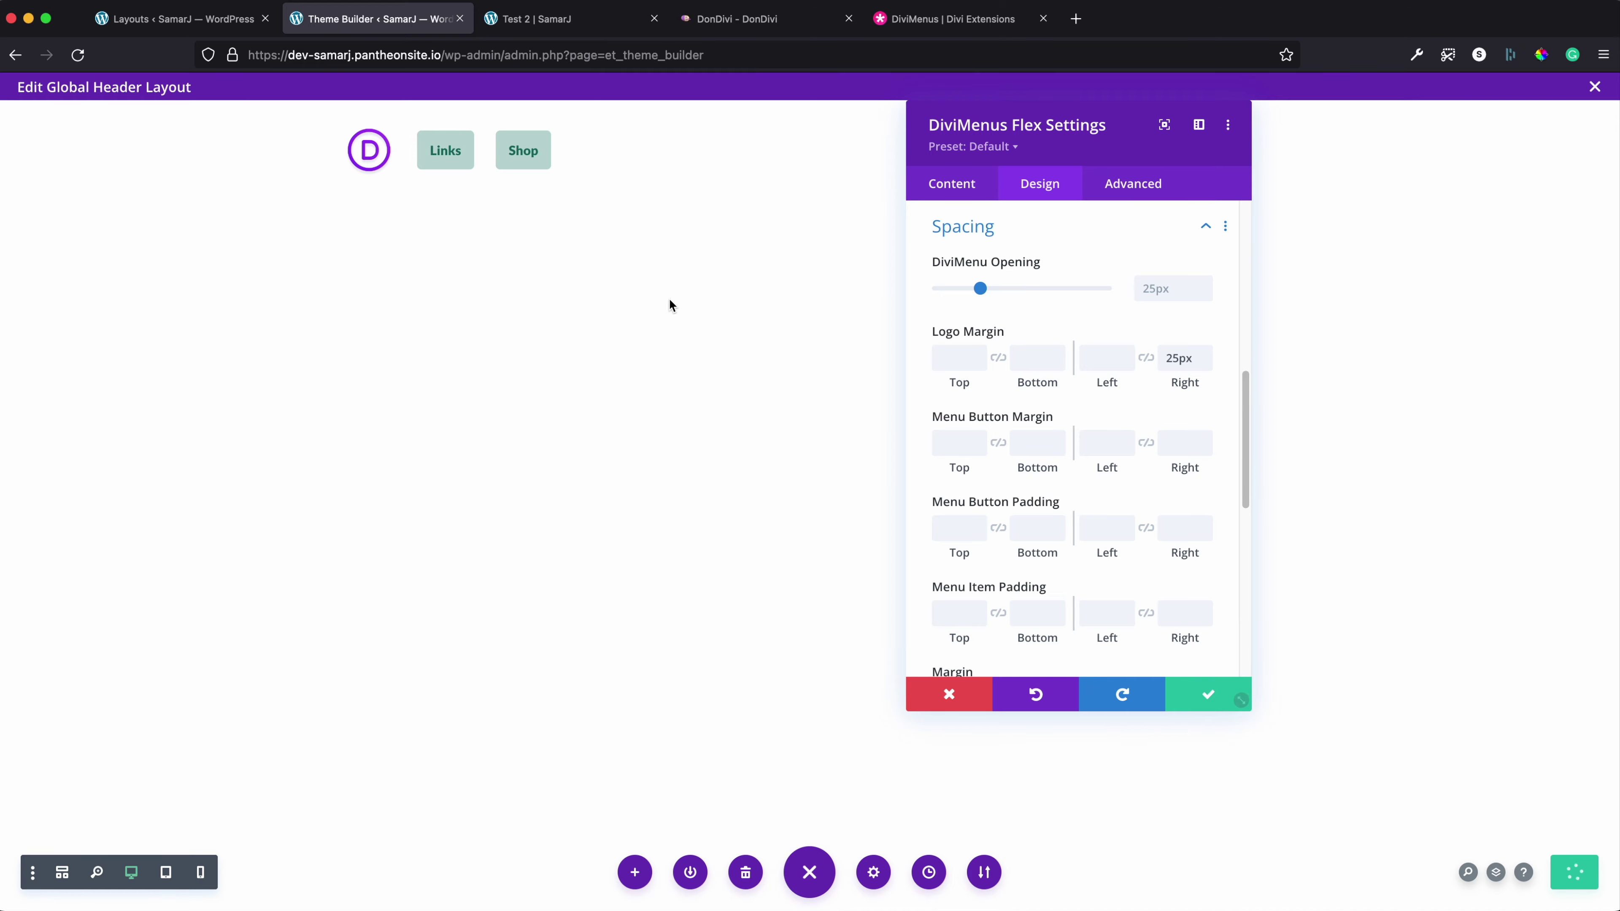
Reload the Test 2 page and check the hover styling and submenus of the Links and Shop items
left_click(559, 30)
right_click(165, 224)
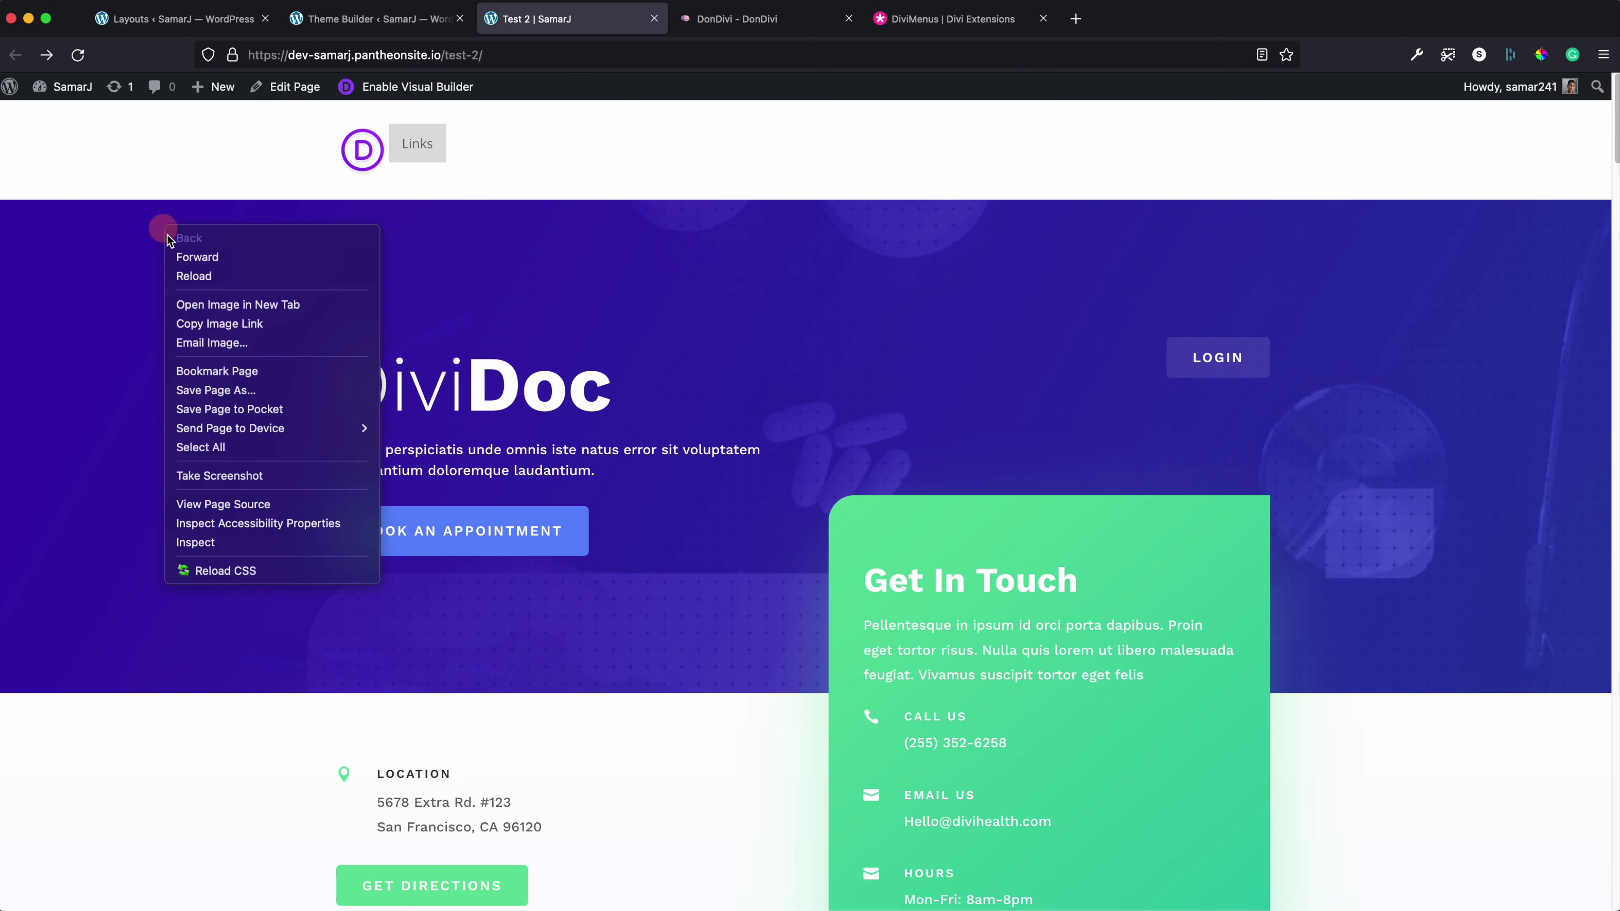
left_click(348, 277)
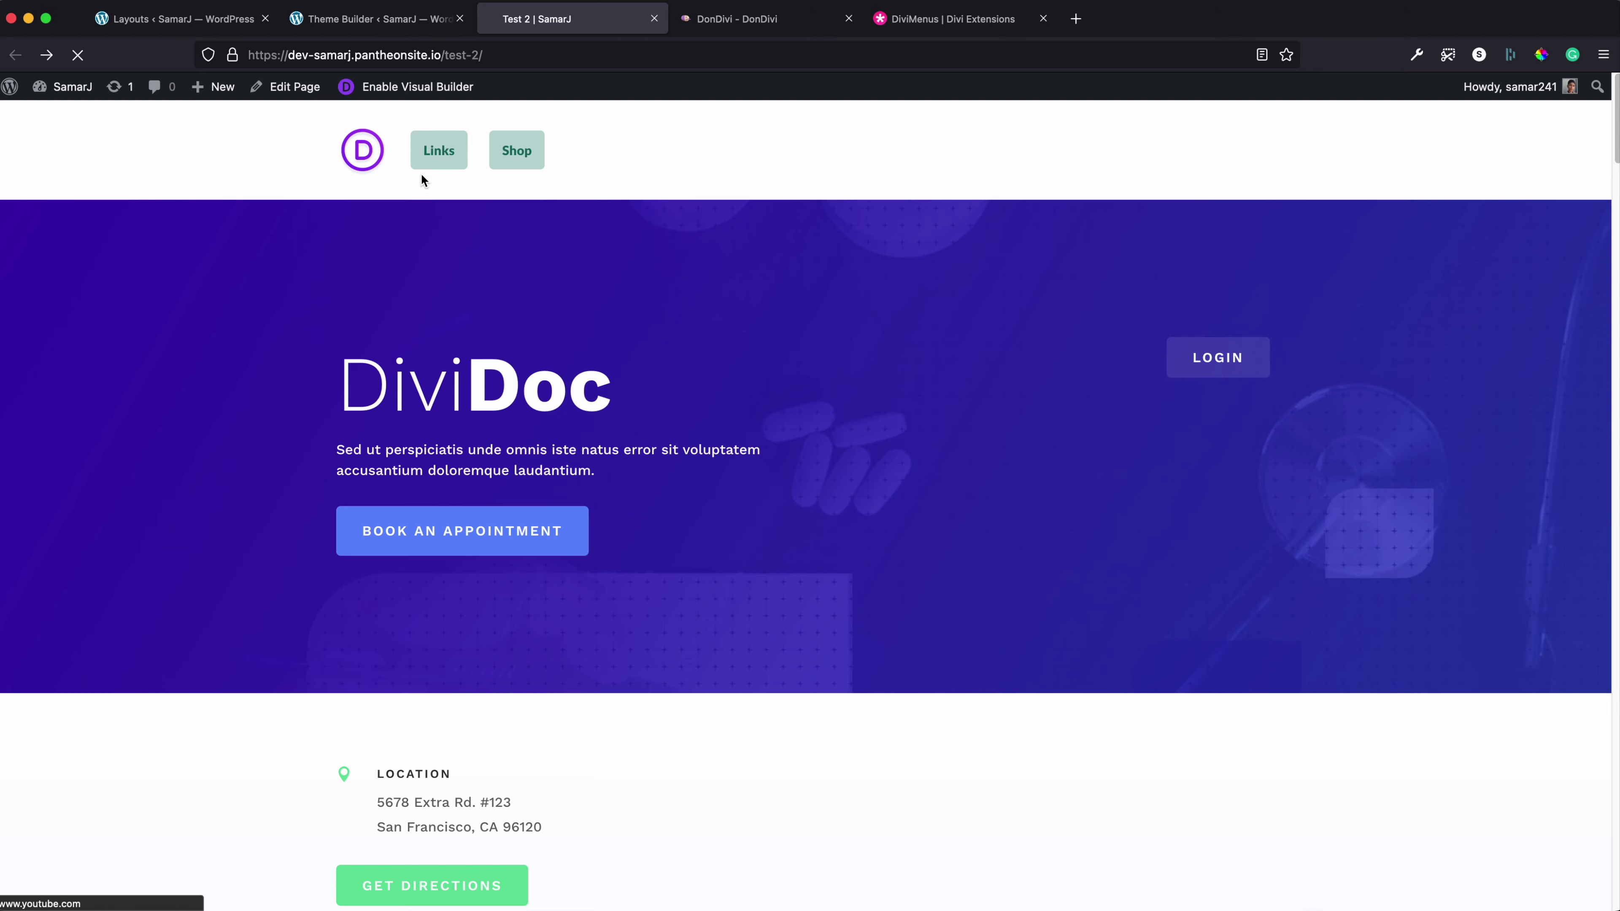
left_click(419, 146)
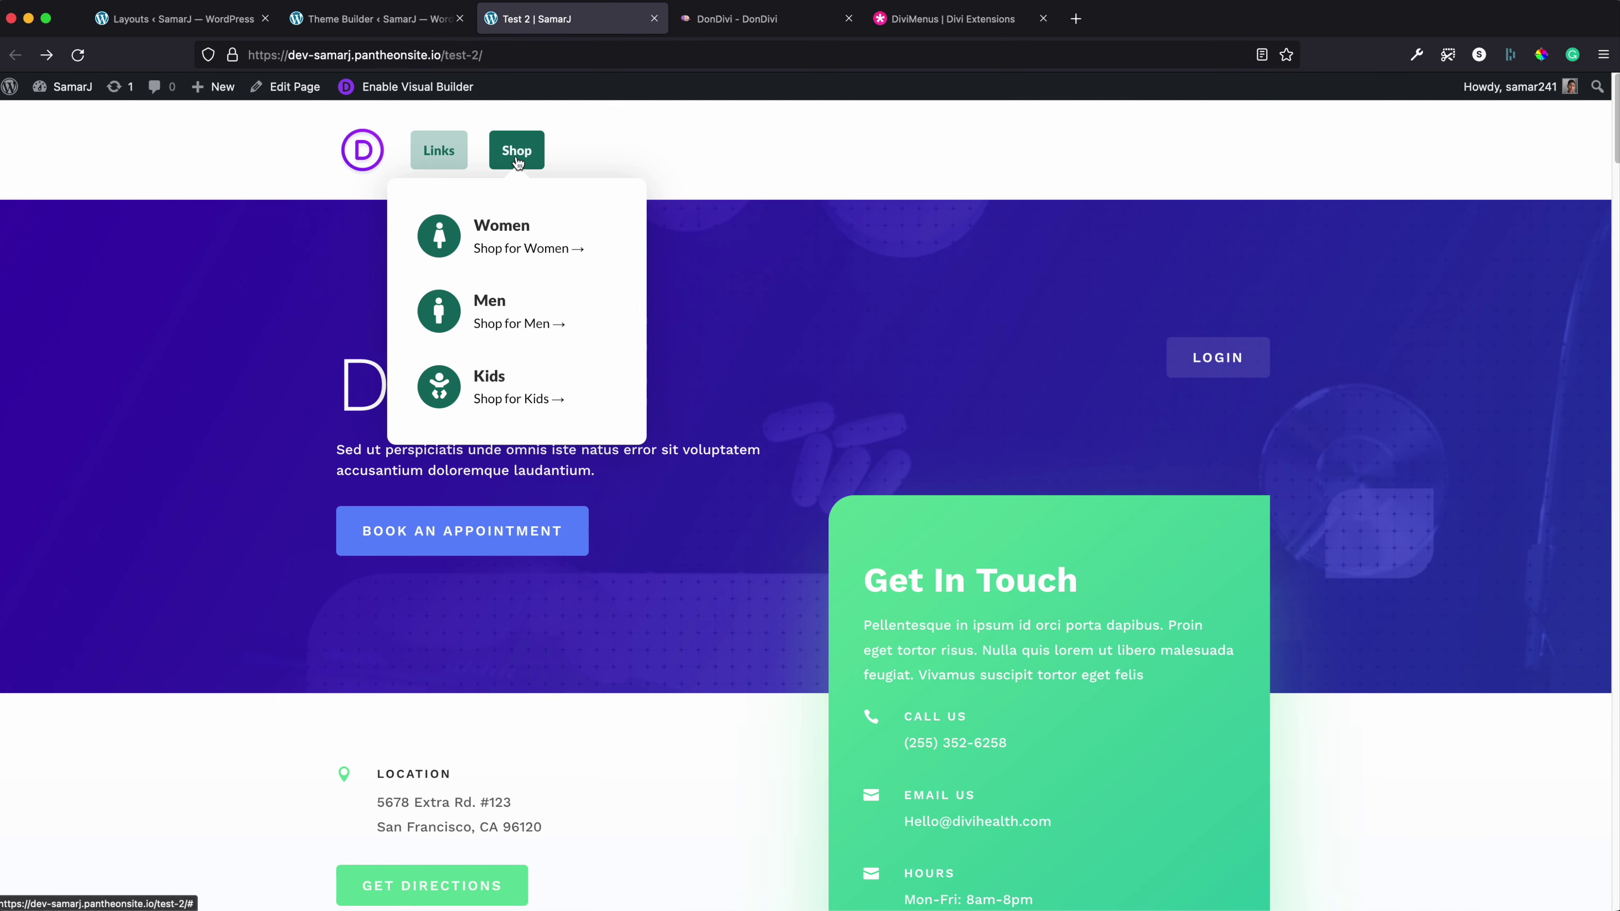
mouse_move(503, 163)
mouse_move(450, 163)
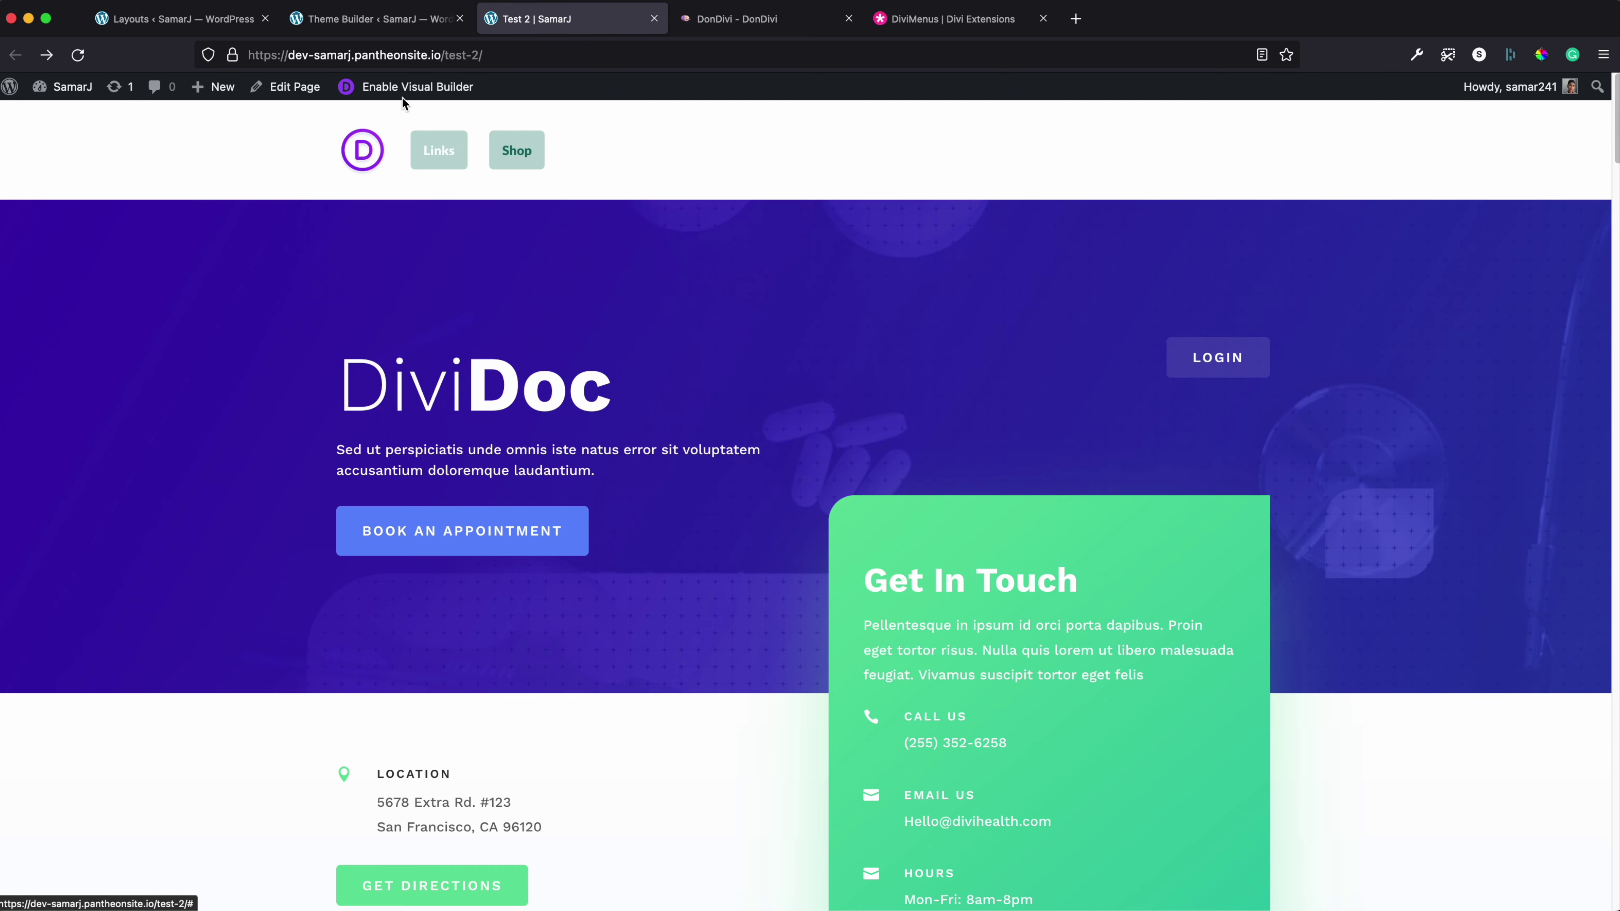
Return to the Theme Builder and add a new menu item titled Resources to the DiviMenus Flex menu
left_click(399, 18)
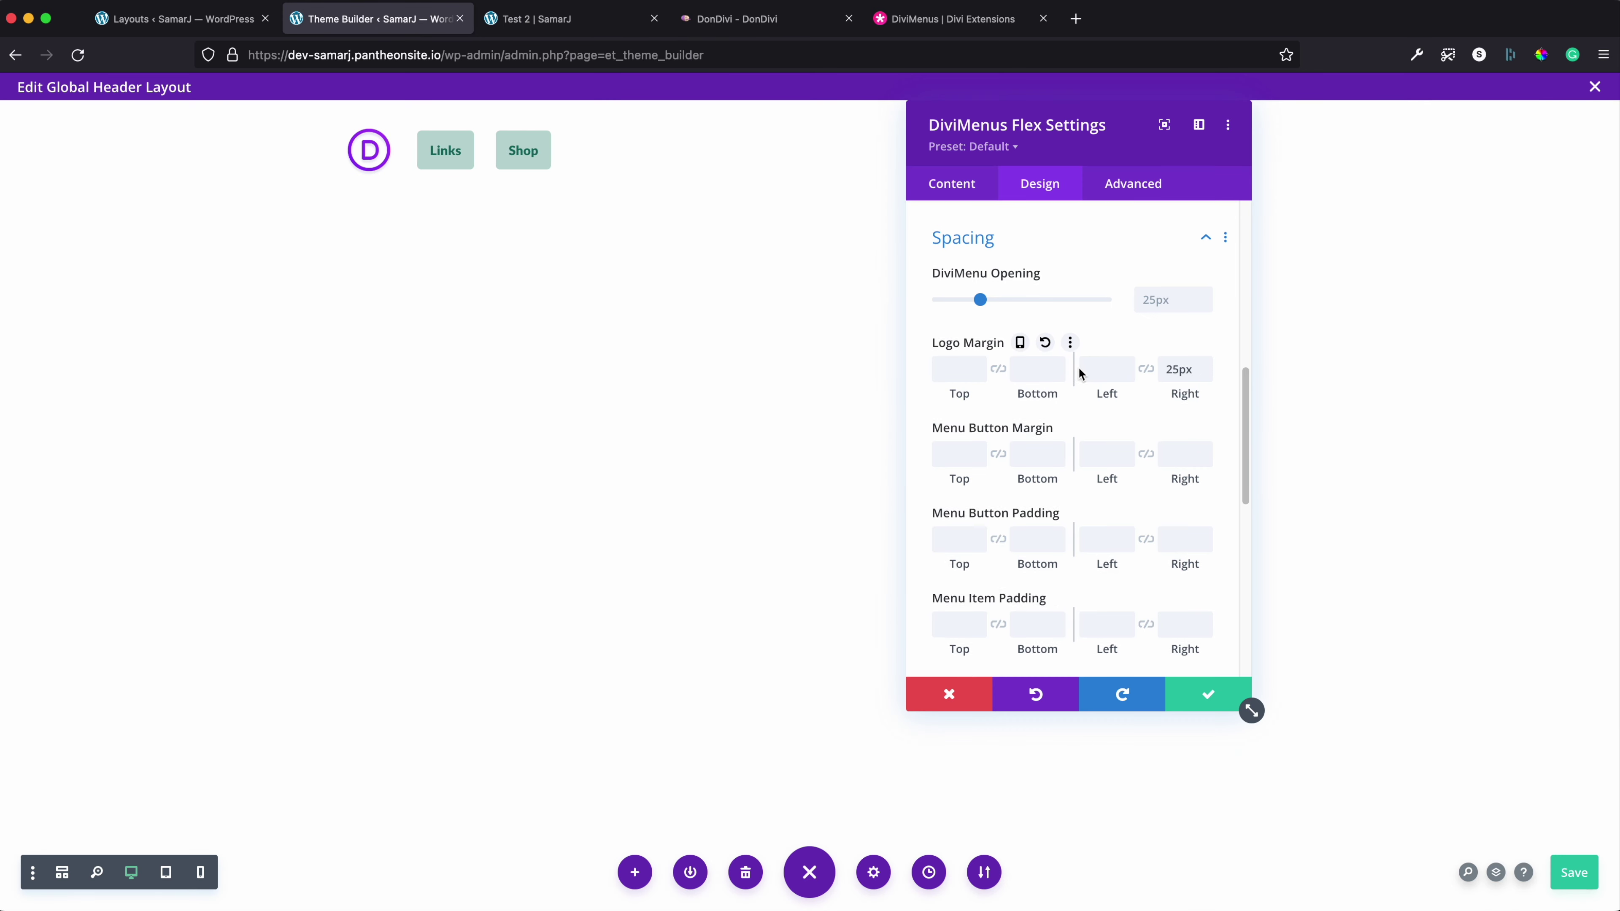
scroll(950, 345, "up", 2)
left_click(949, 343)
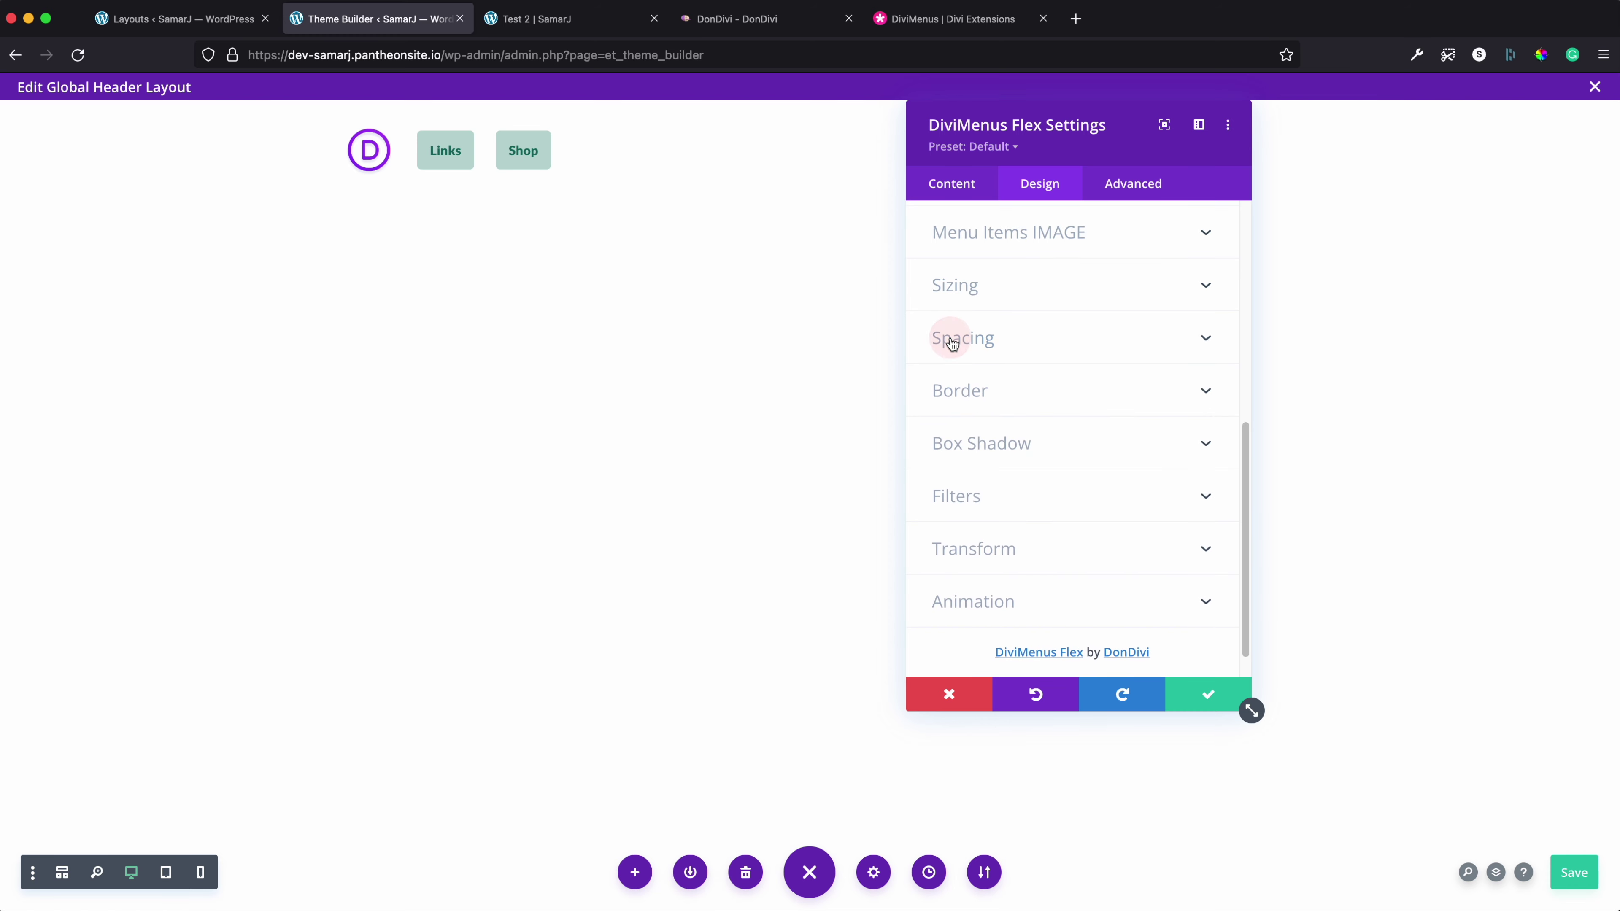
left_click(954, 185)
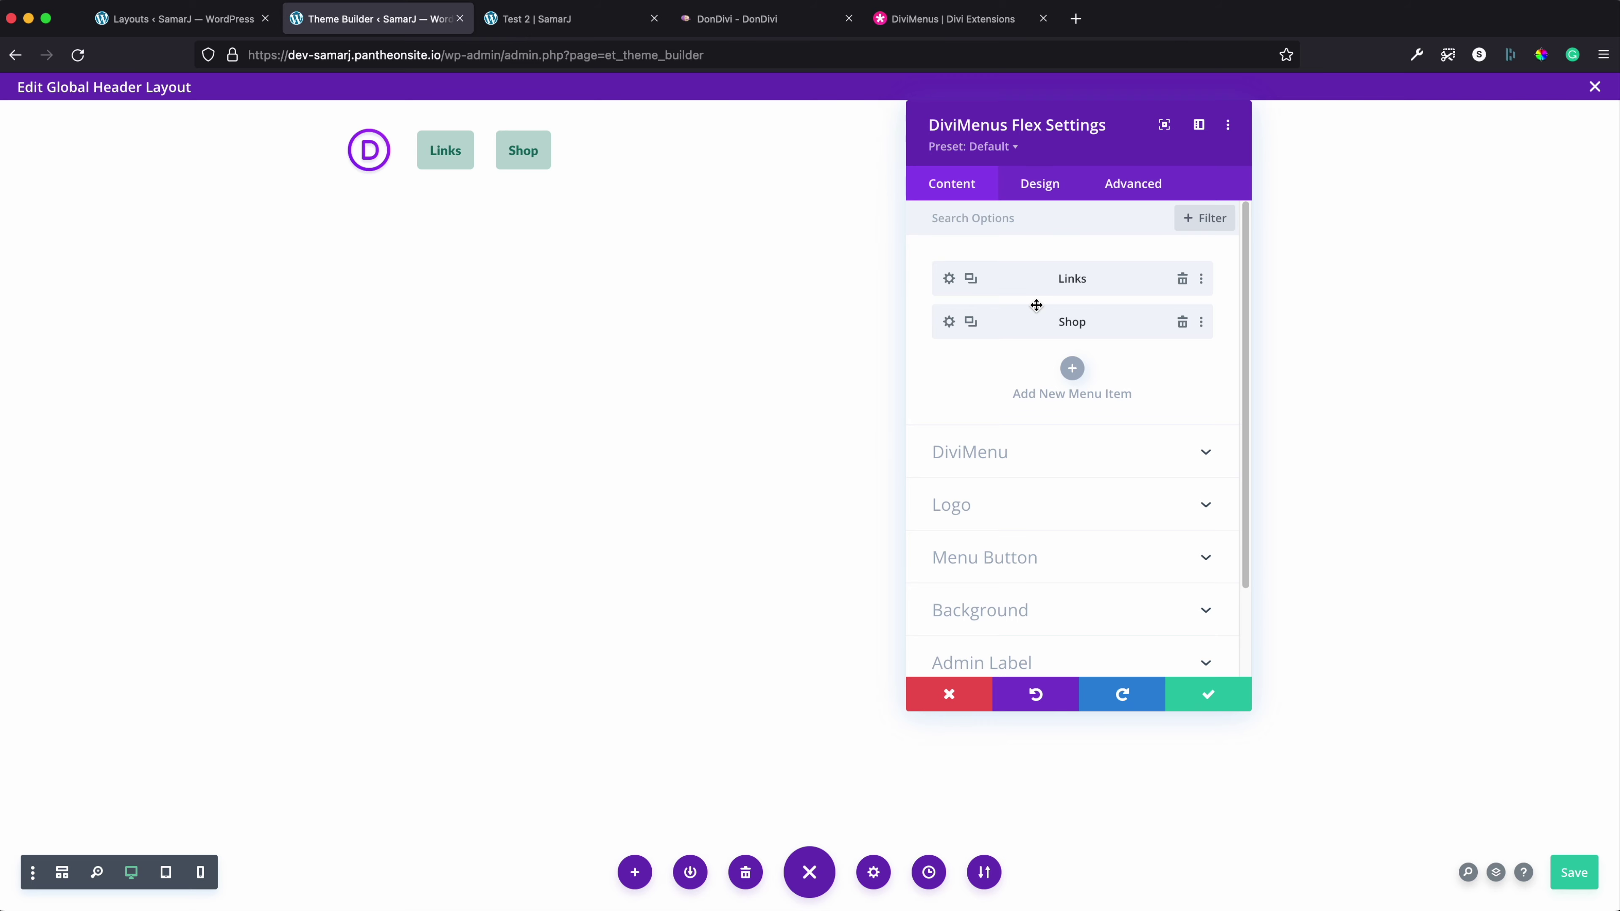
left_click(1072, 368)
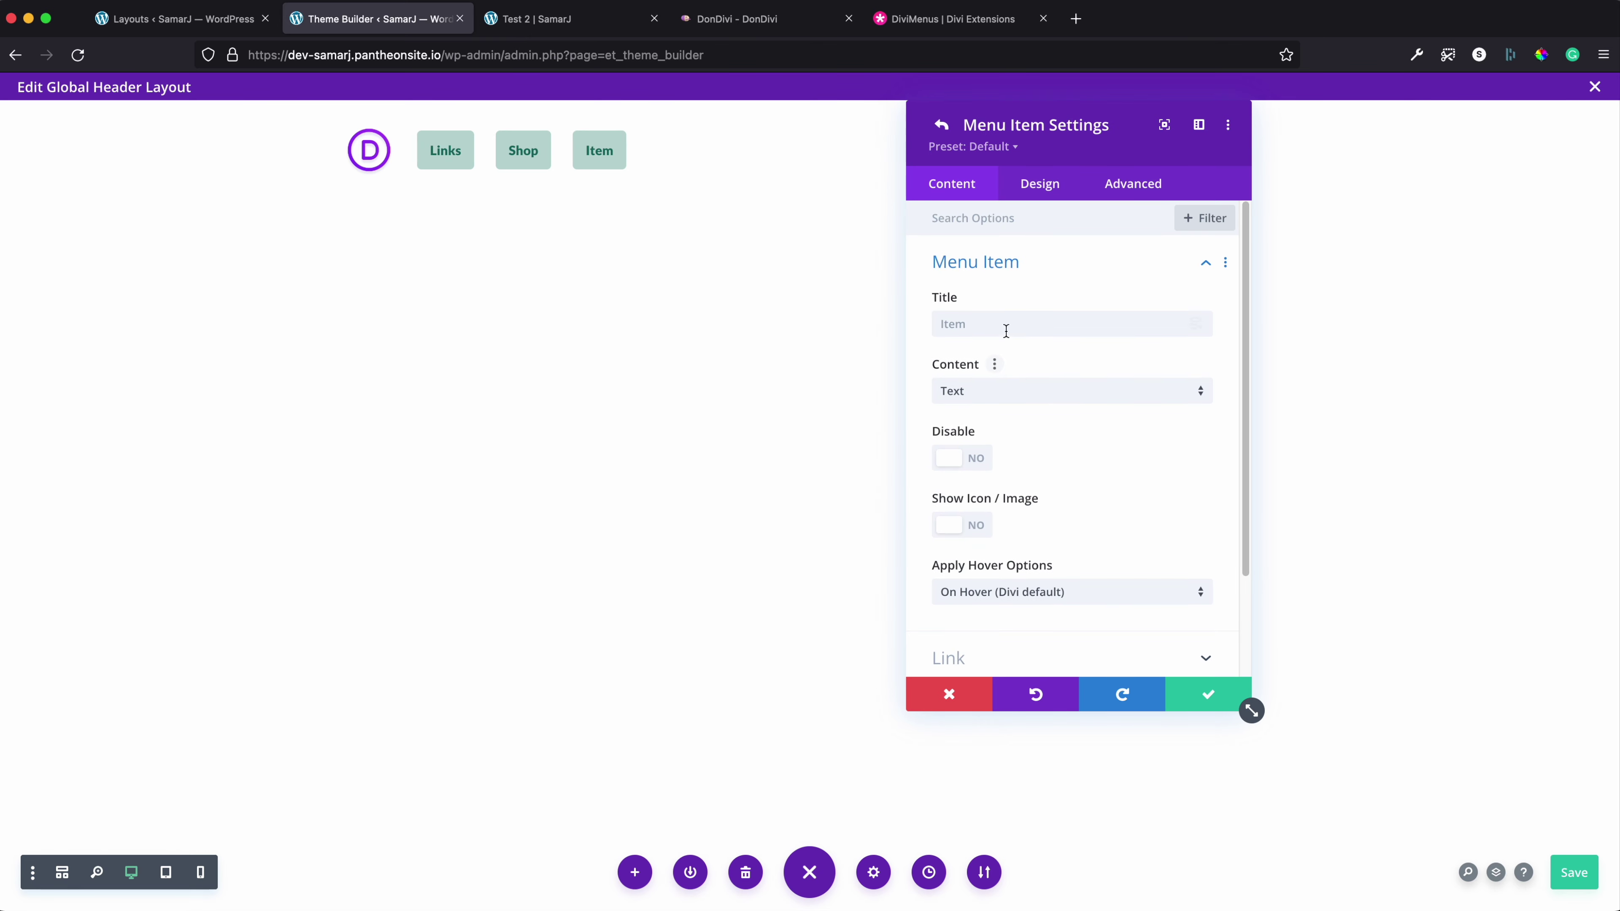
left_click(1003, 323)
type("Resources")
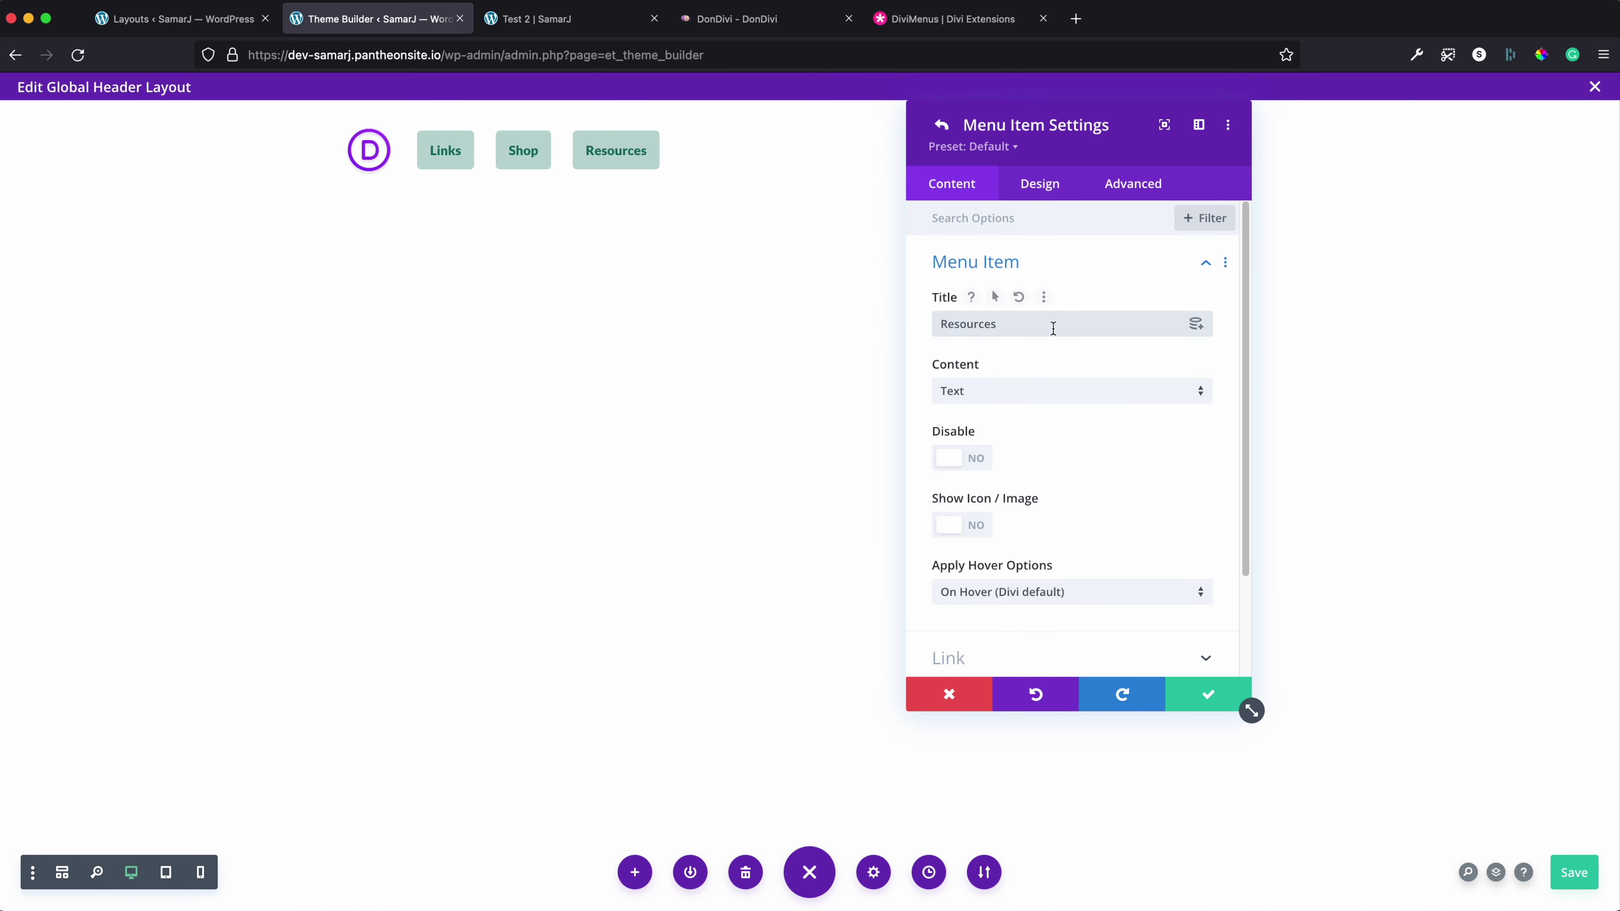
Set the Resources item's link type to Sub
scroll(1054, 332, "down", 2)
scroll(988, 415, "up", 2)
scroll(980, 318, "down", 2)
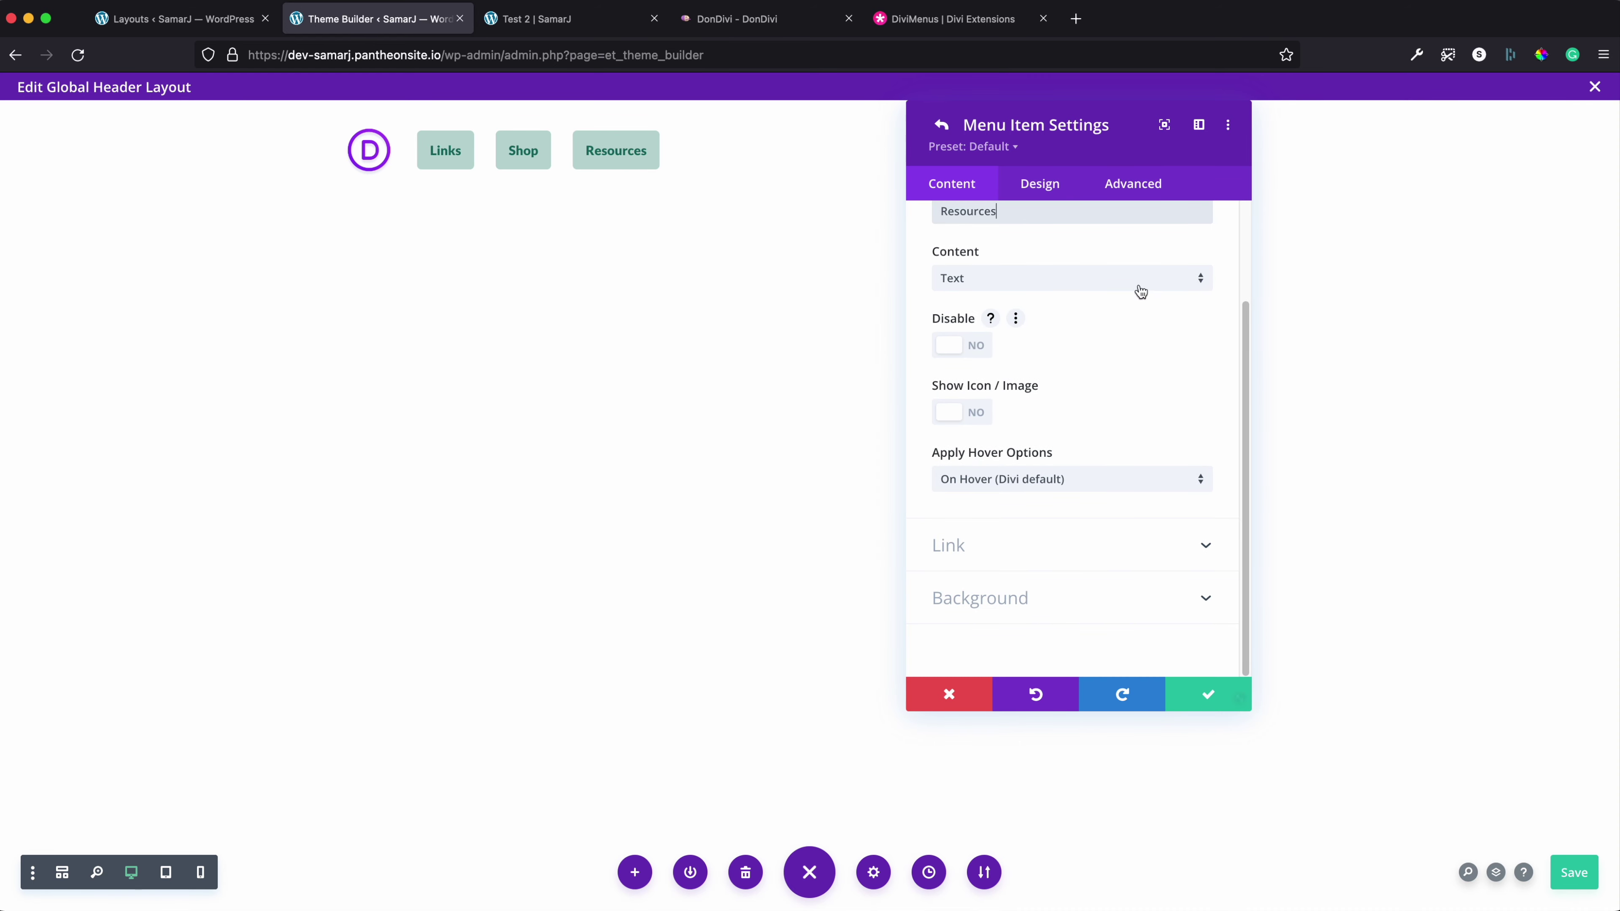
scroll(987, 264, "up", 2)
scroll(985, 415, "down", 2)
left_click(970, 548)
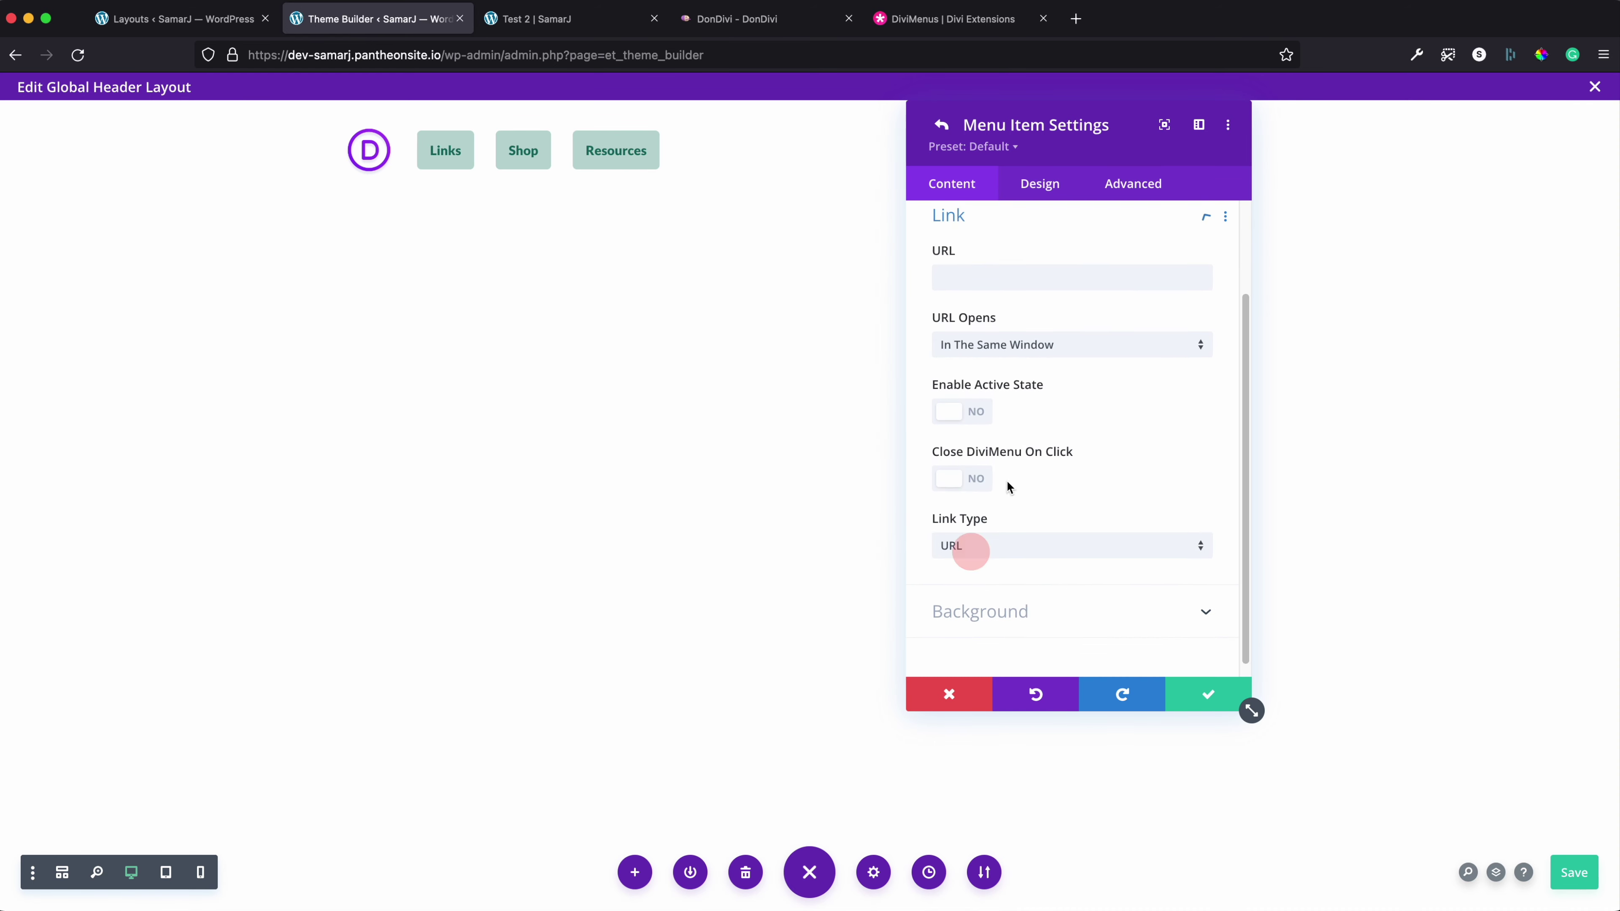
left_click(1000, 563)
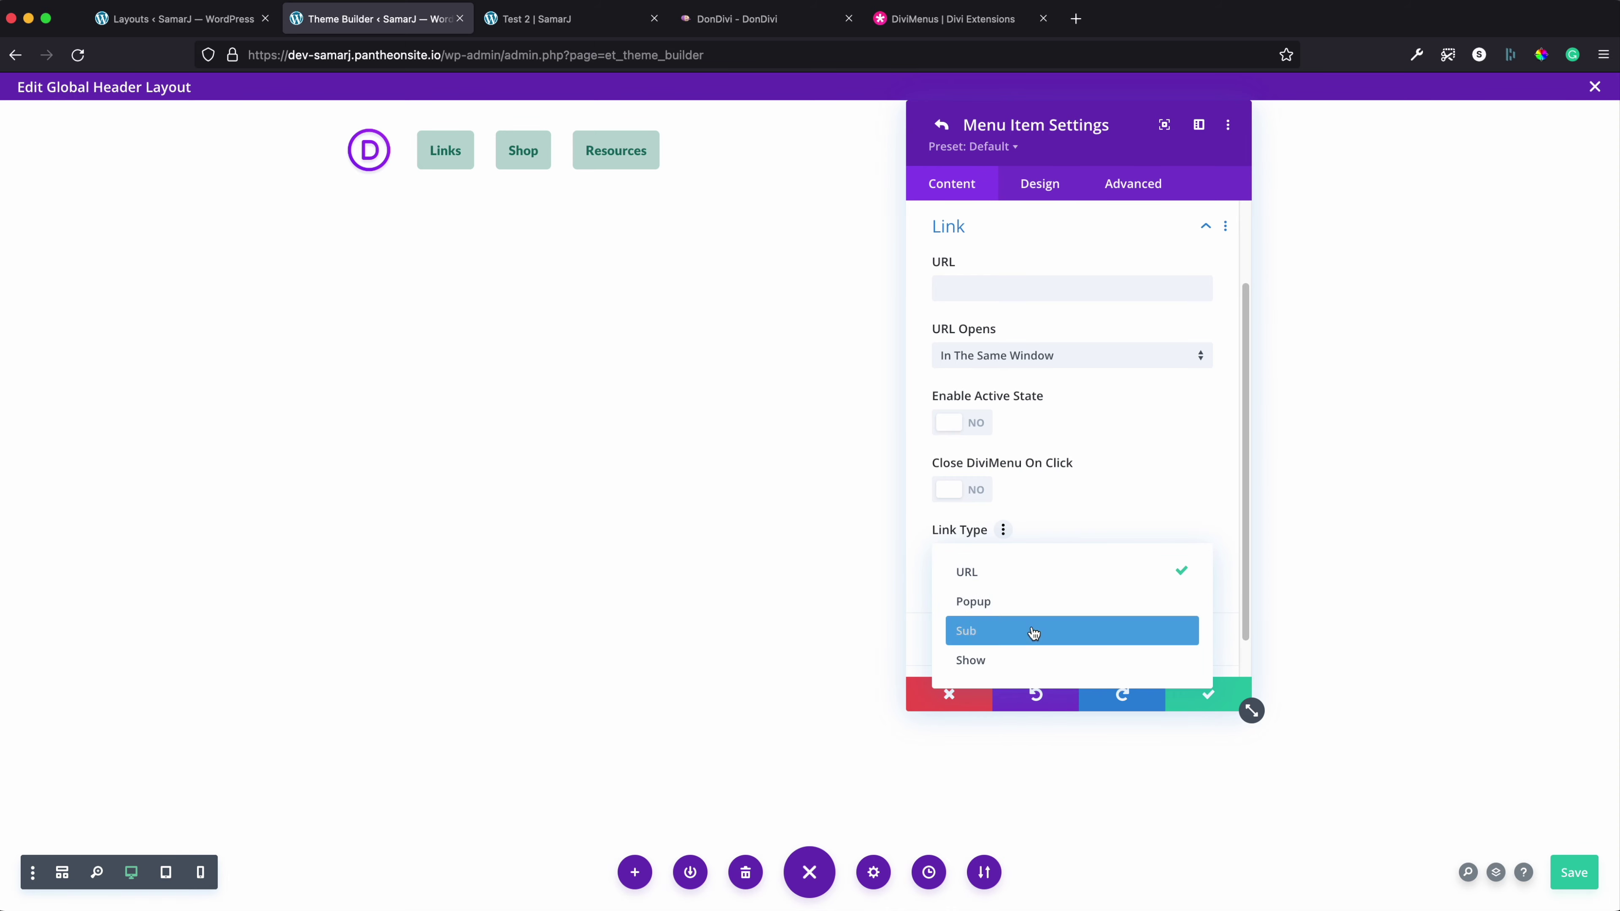
left_click(1016, 633)
scroll(1048, 412, "down", 2)
scroll(1048, 418, "down", 2)
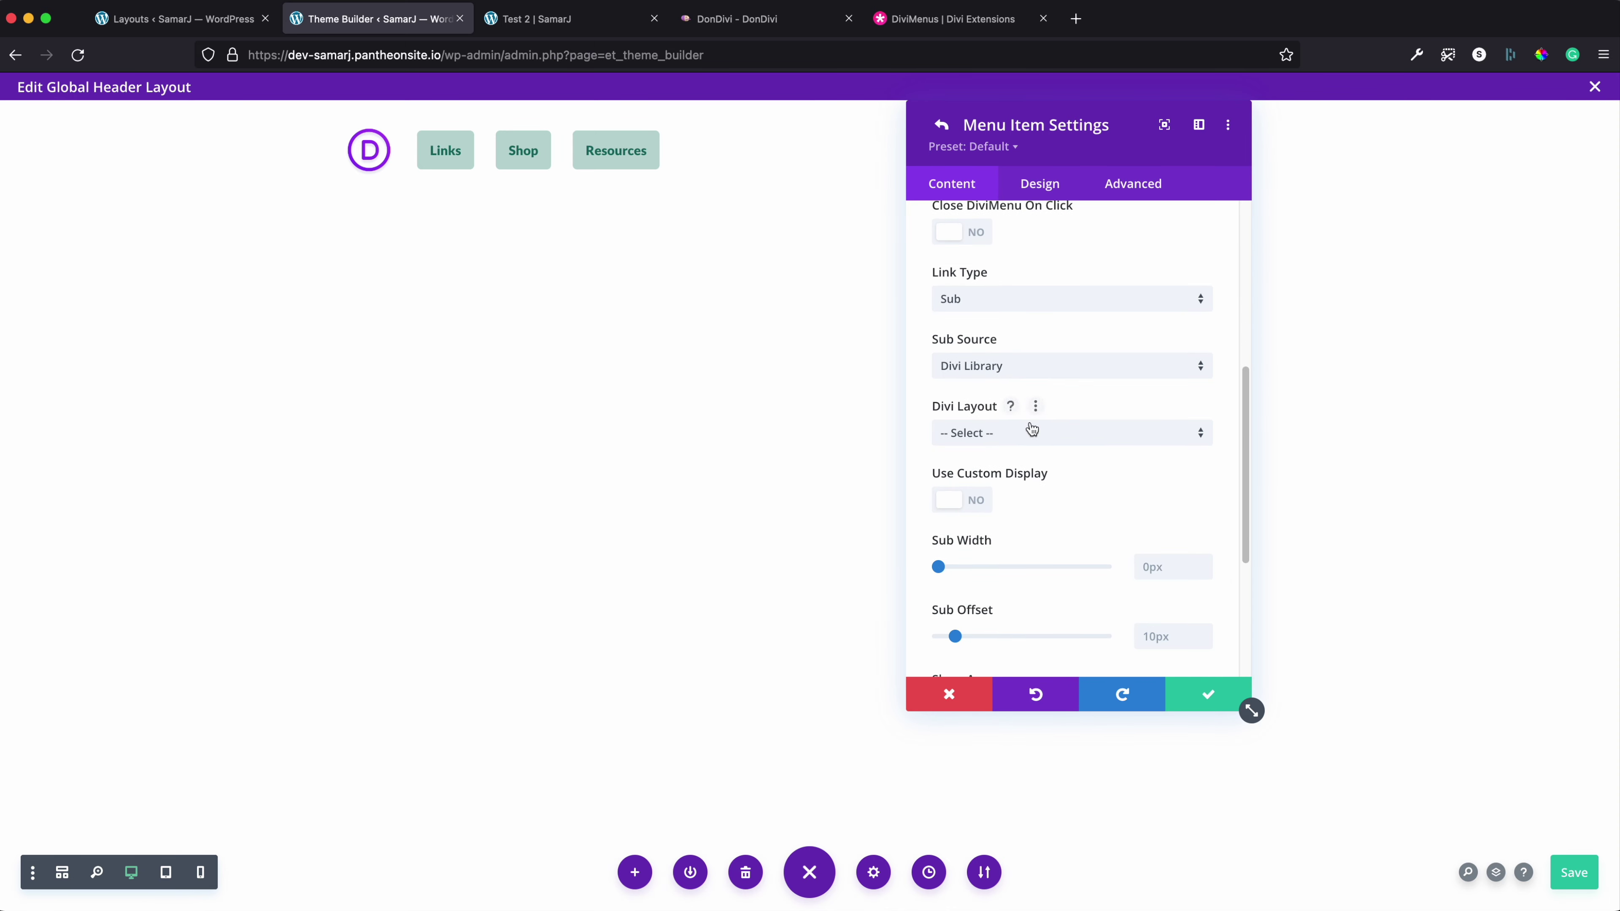
Set the Resources item's sub source to WordPress Menu and choose the Resources menu
left_click(1007, 375)
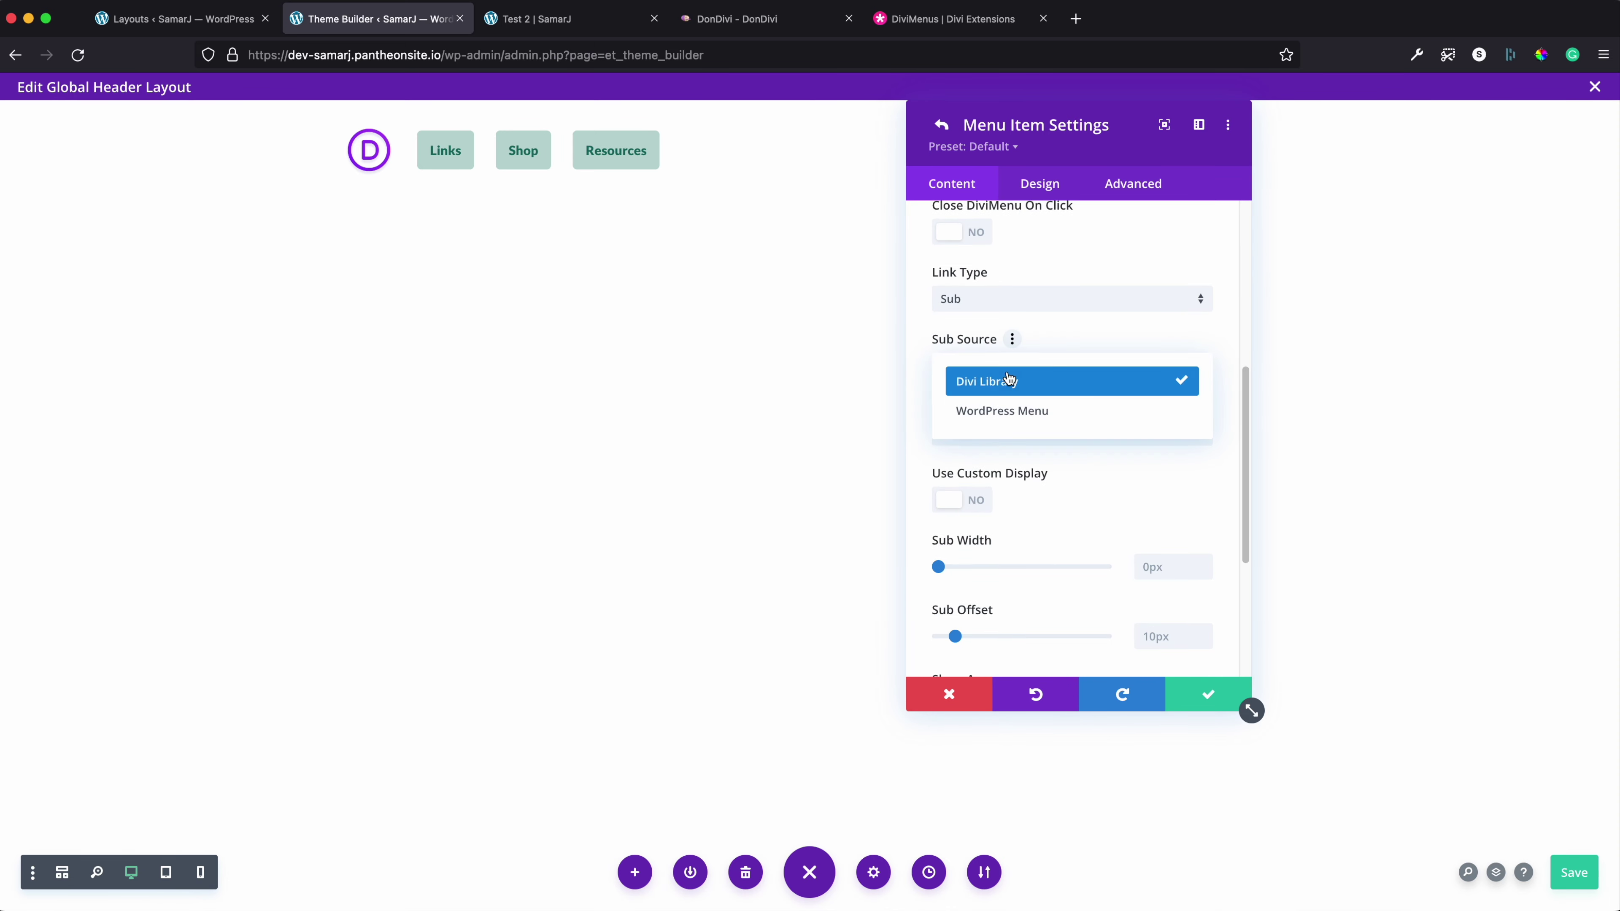
left_click(1010, 412)
left_click(1006, 431)
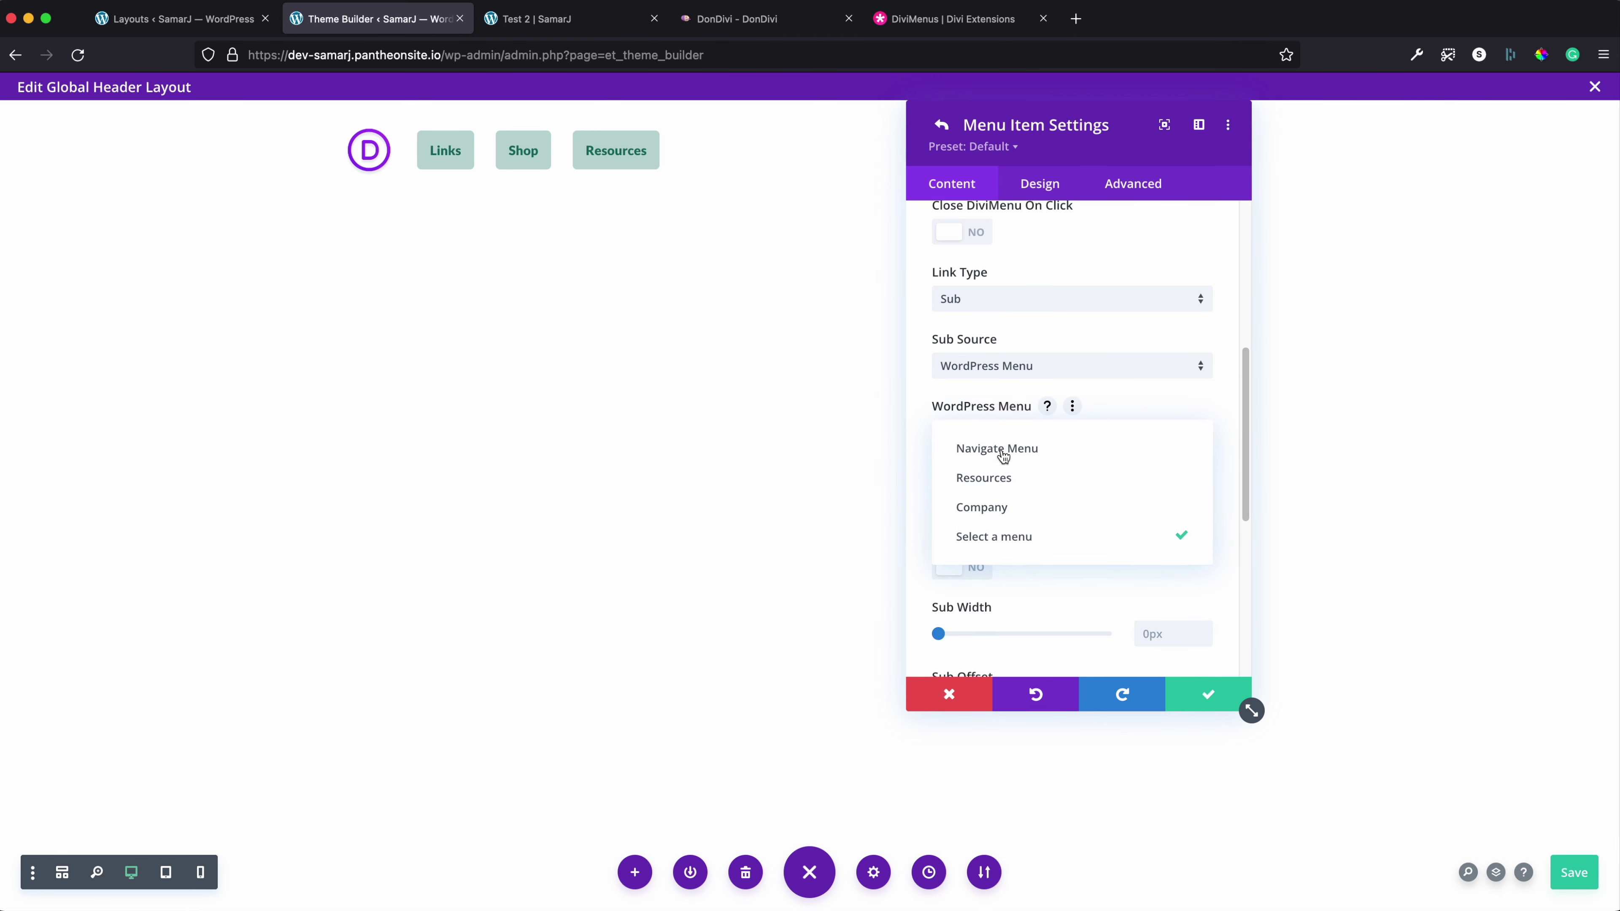
left_click(999, 489)
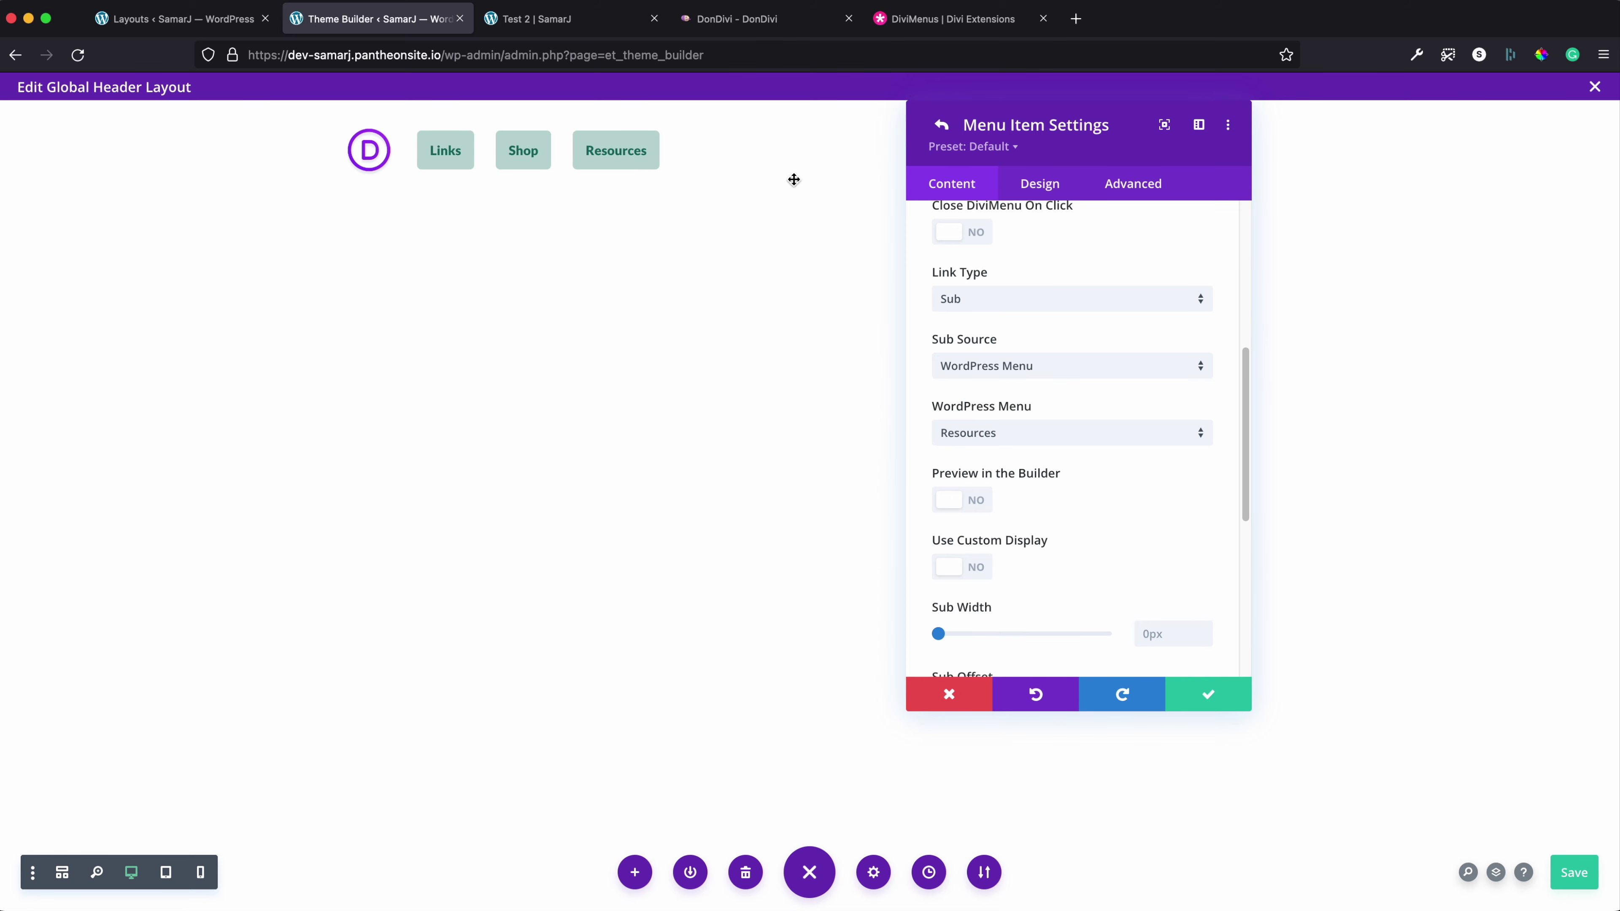
Turn on the builder preview for the Resources item's submenu and switch its WordPress menu to Company
scroll(1046, 325, "up", 3)
scroll(976, 358, "down", 5)
scroll(987, 359, "down", 1)
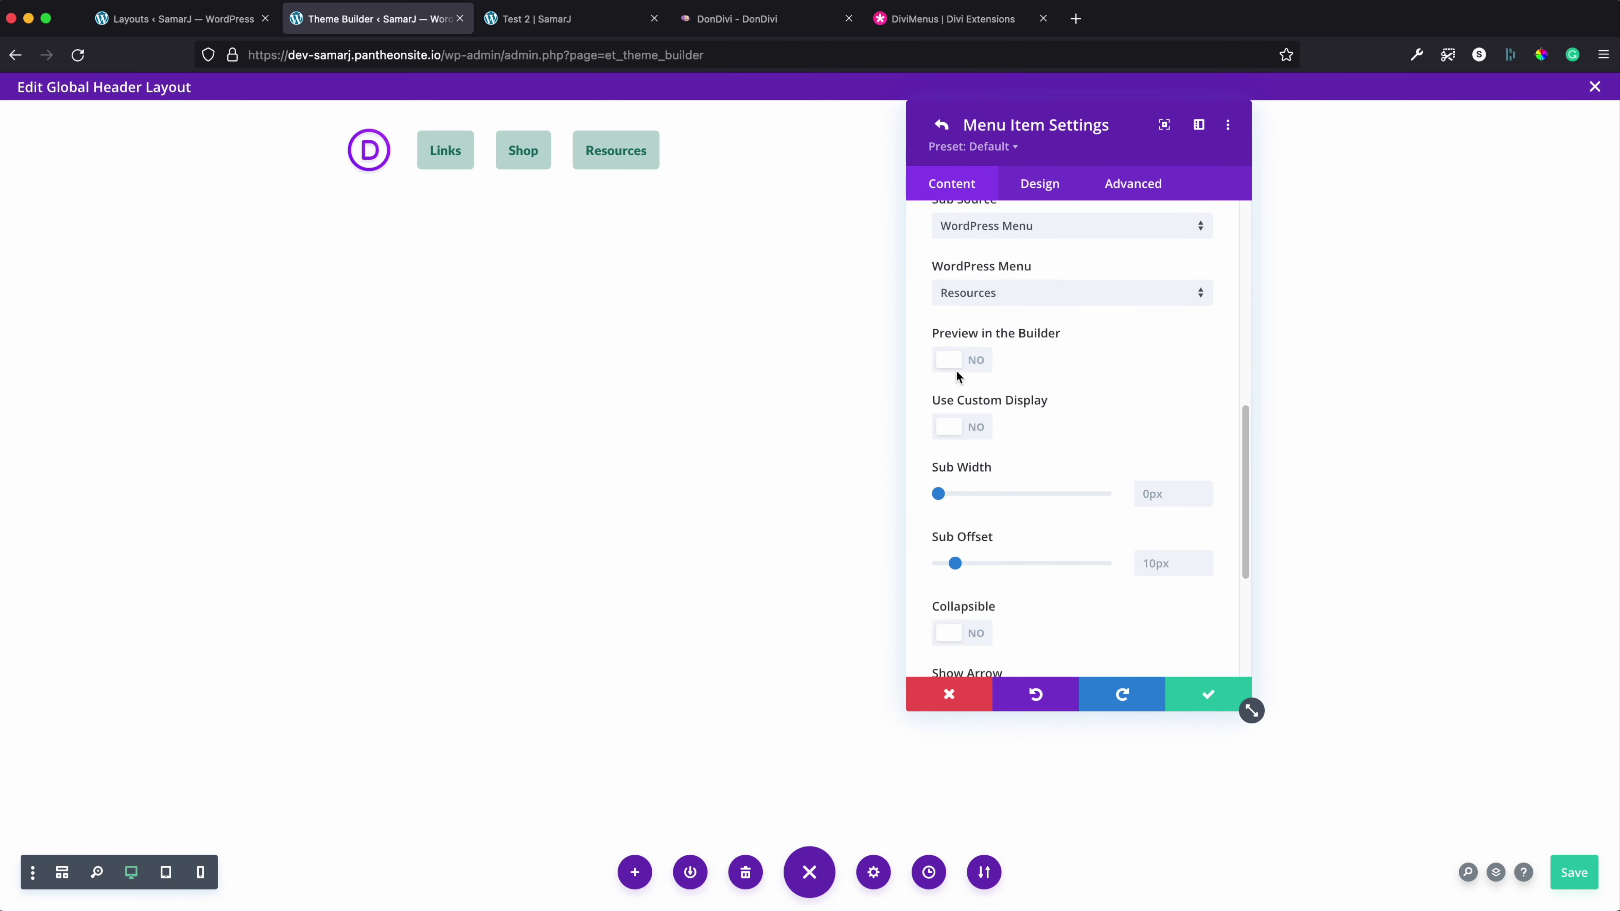
left_click(957, 362)
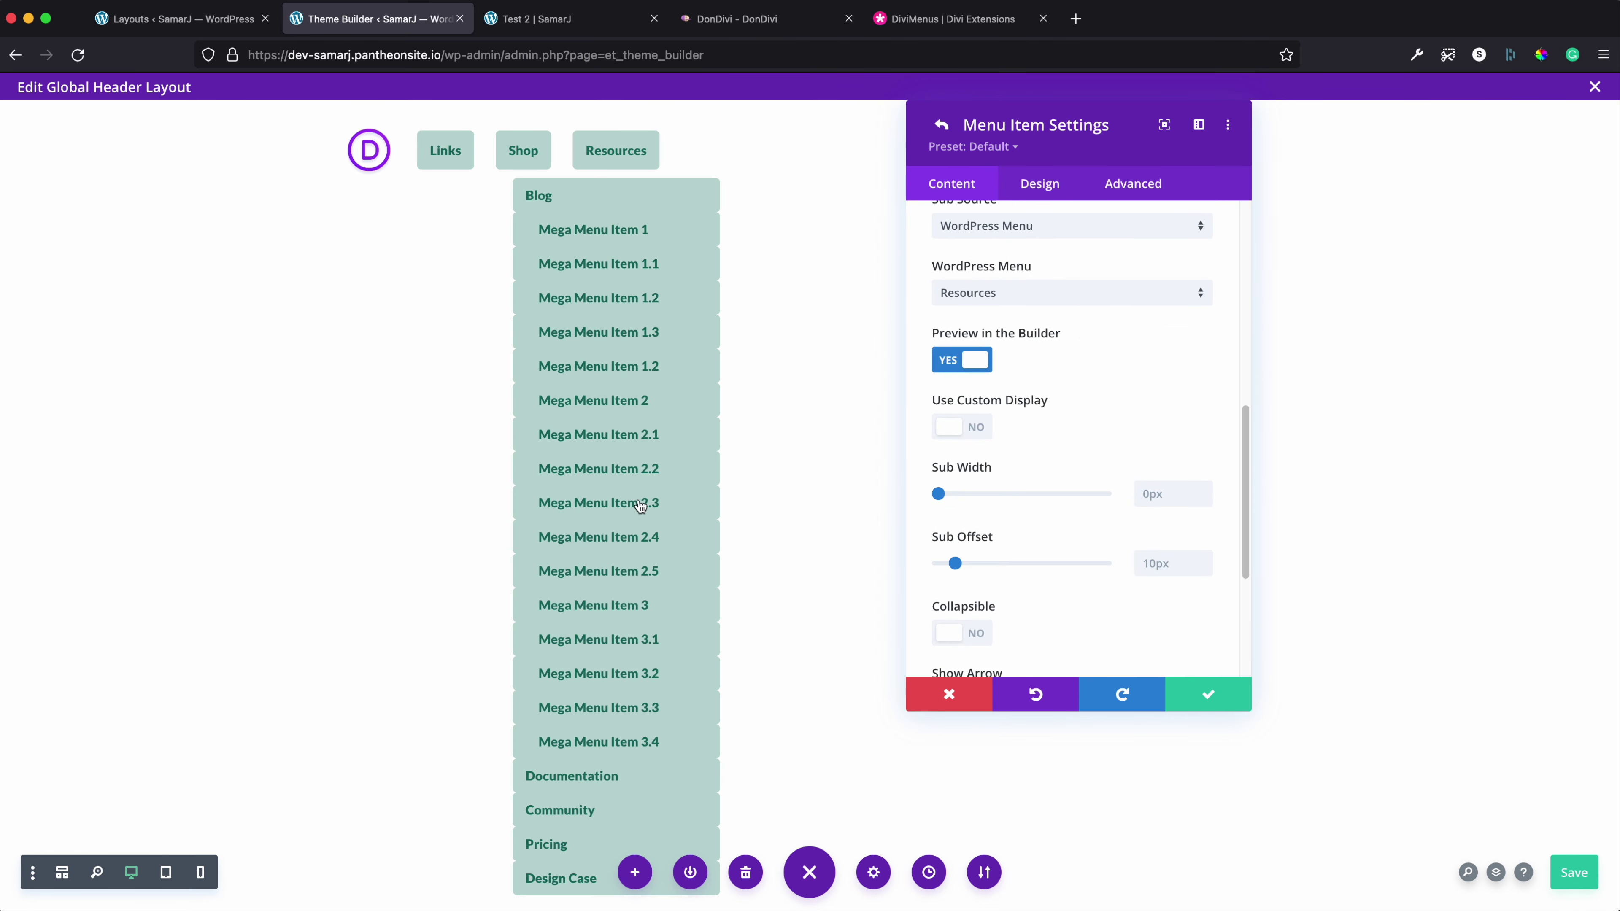
scroll(1026, 393, "up", 3)
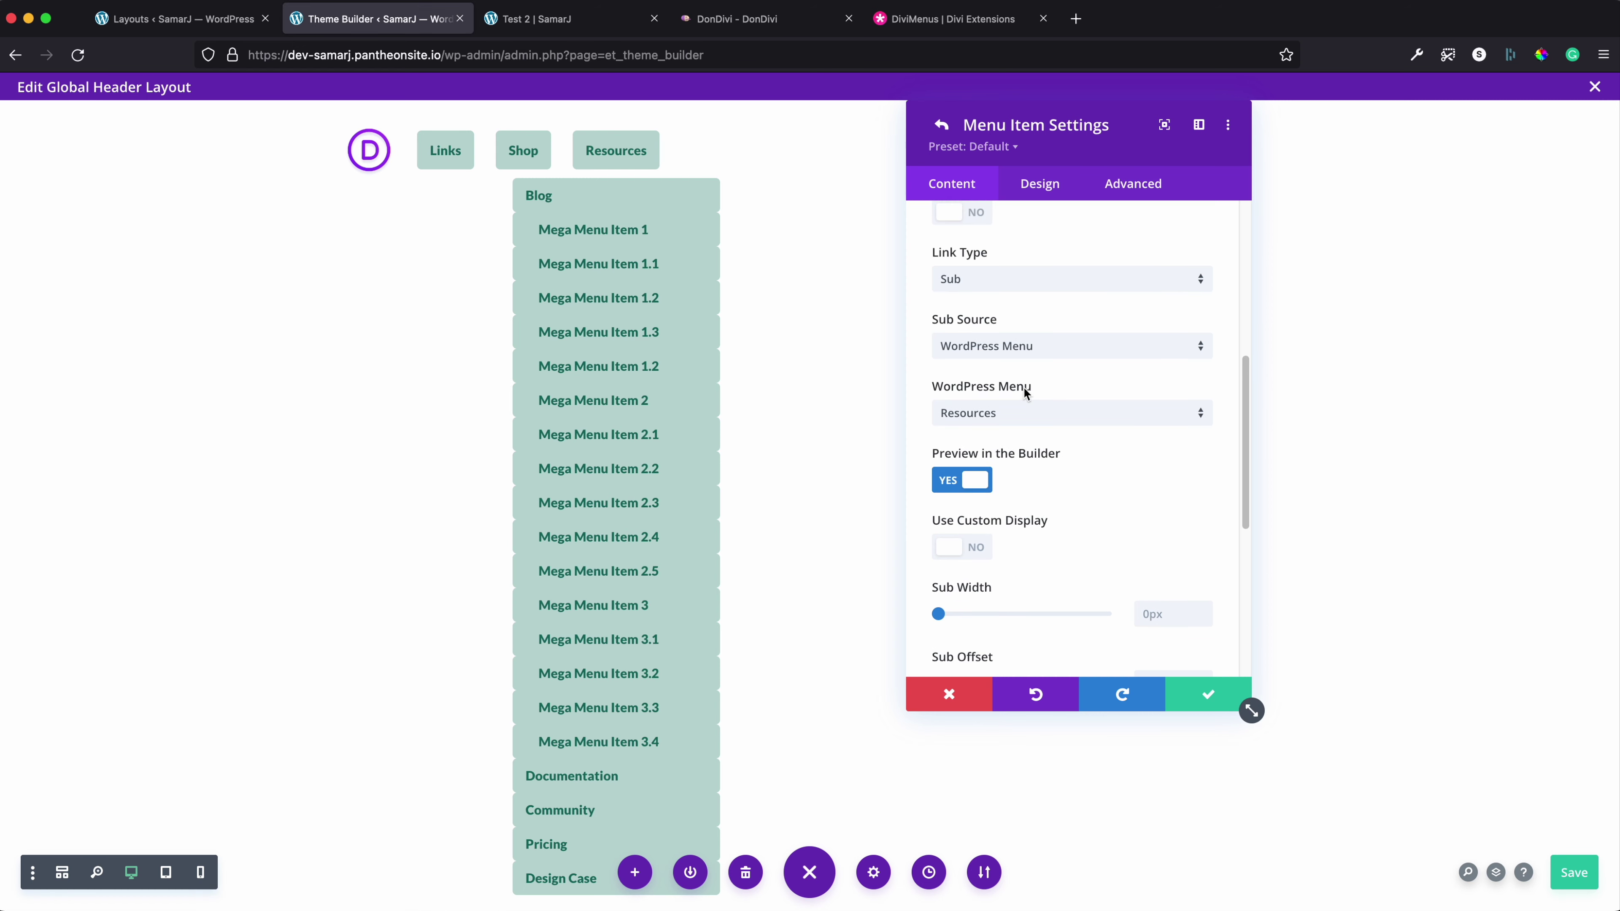
left_click(961, 414)
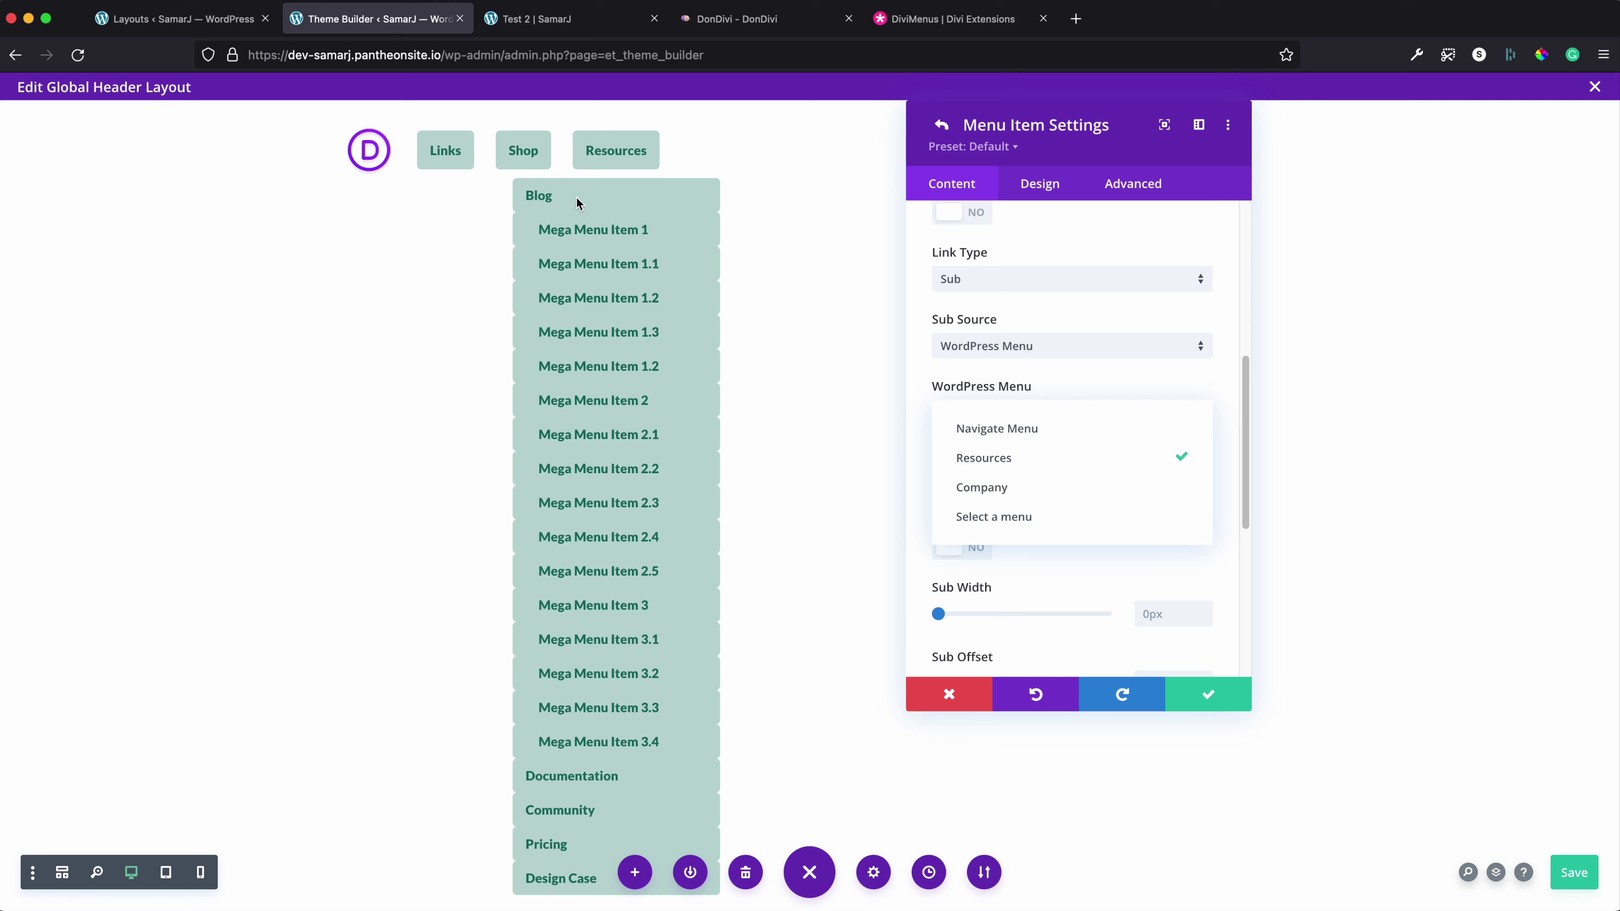
left_click(996, 492)
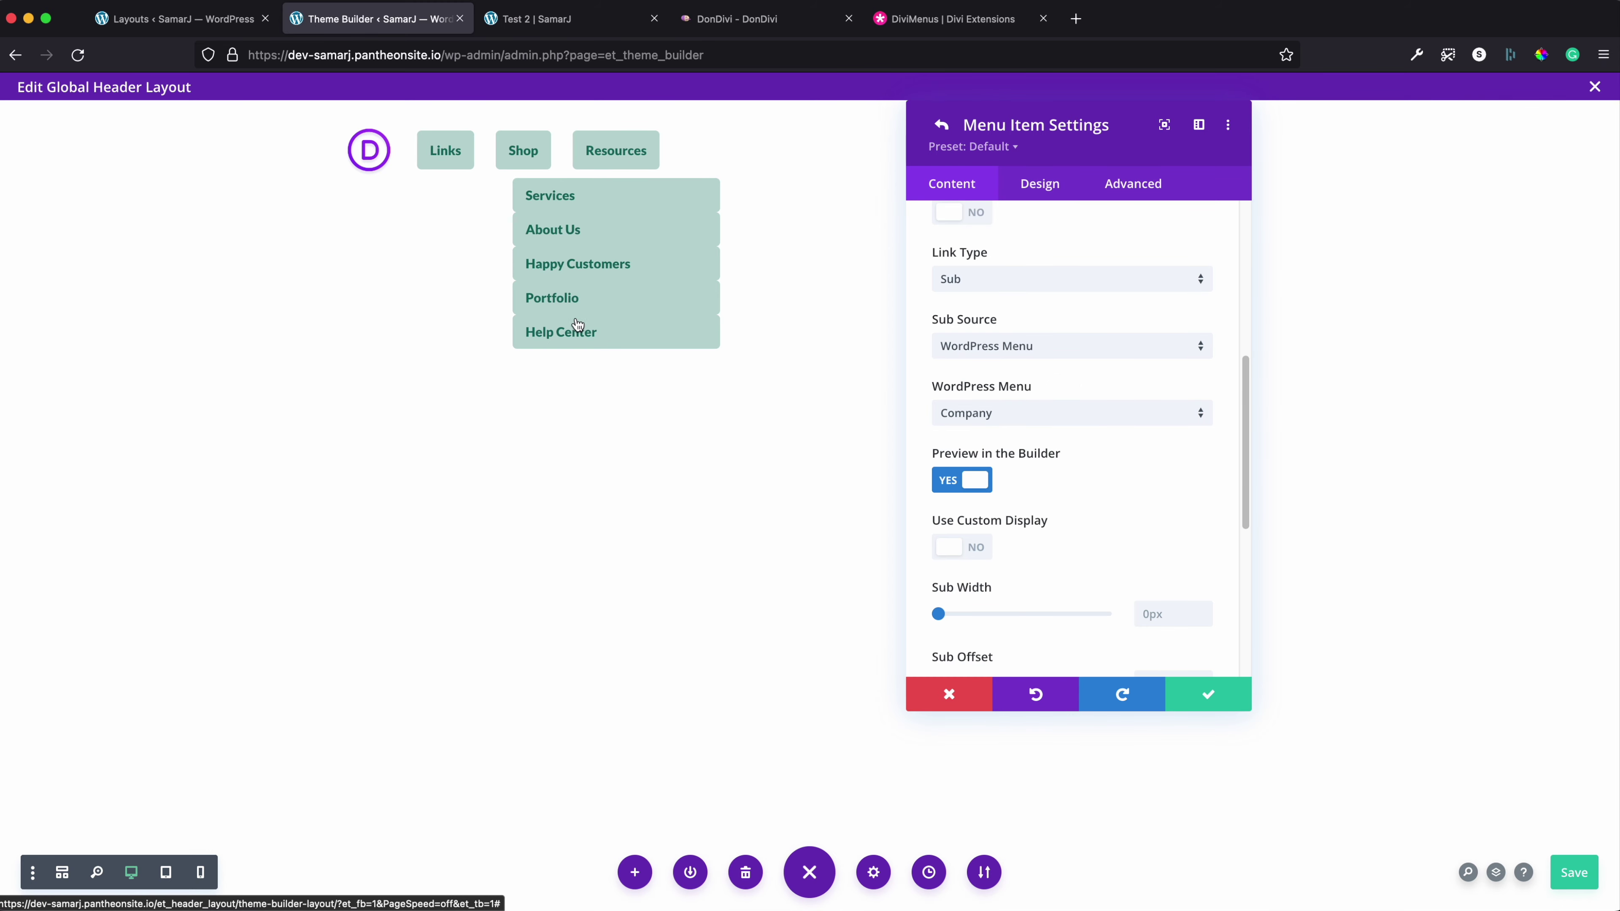
Add the custom CSS border-radius:0px; to the WordPress Menu Item element of the Resources menu item
scroll(918, 303, "up", 6)
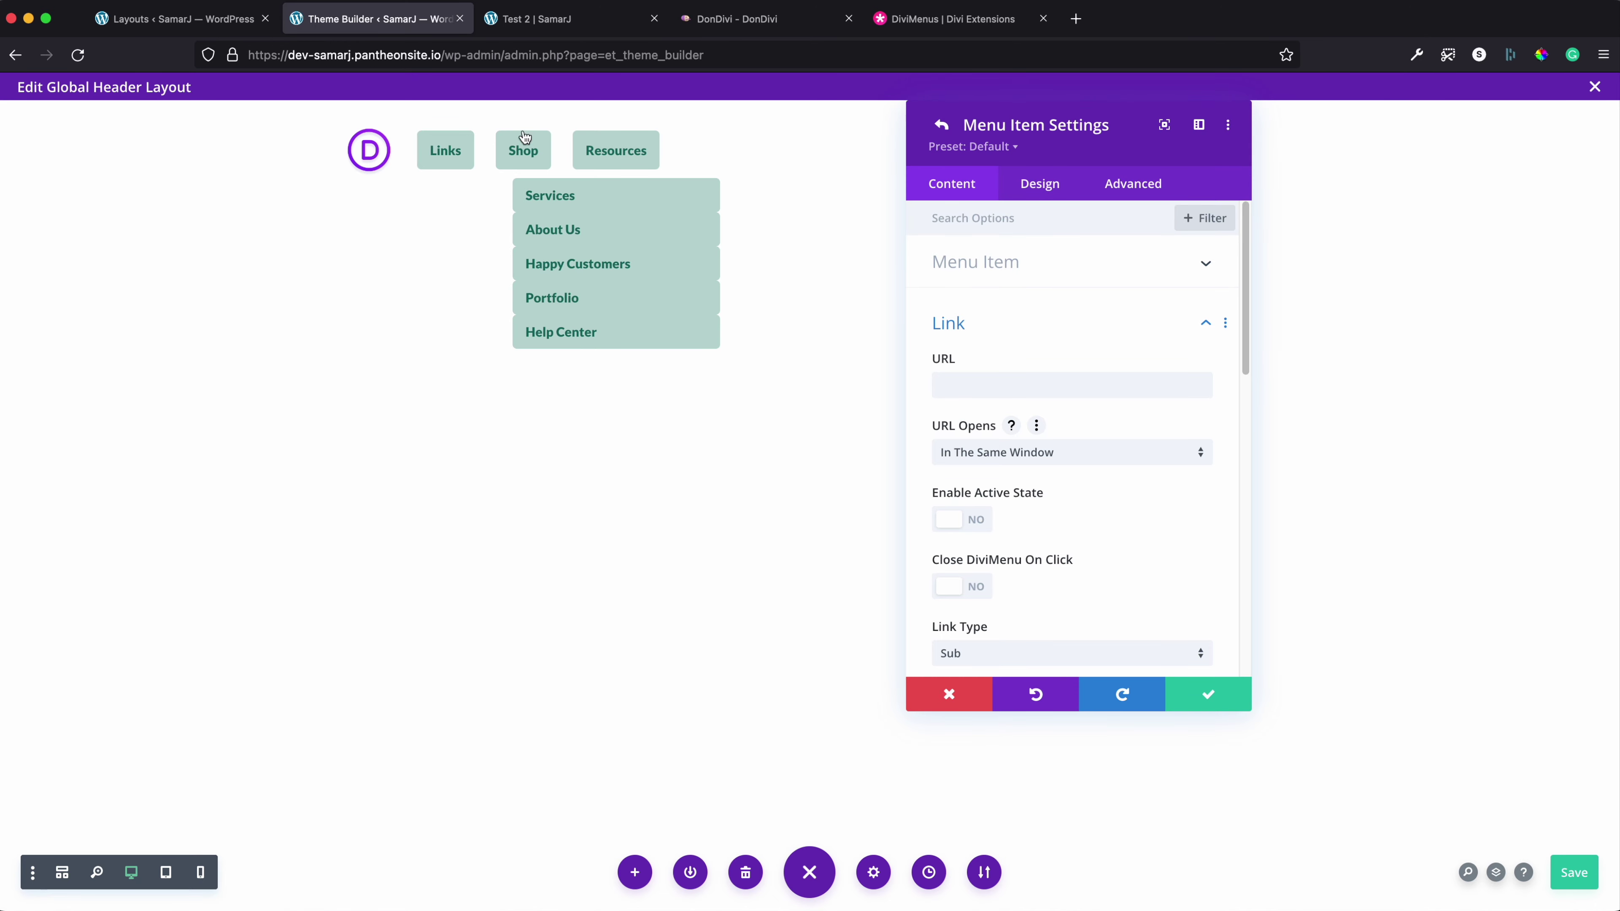
left_click(1113, 185)
left_click(1033, 316)
scroll(1044, 306, "down", 10)
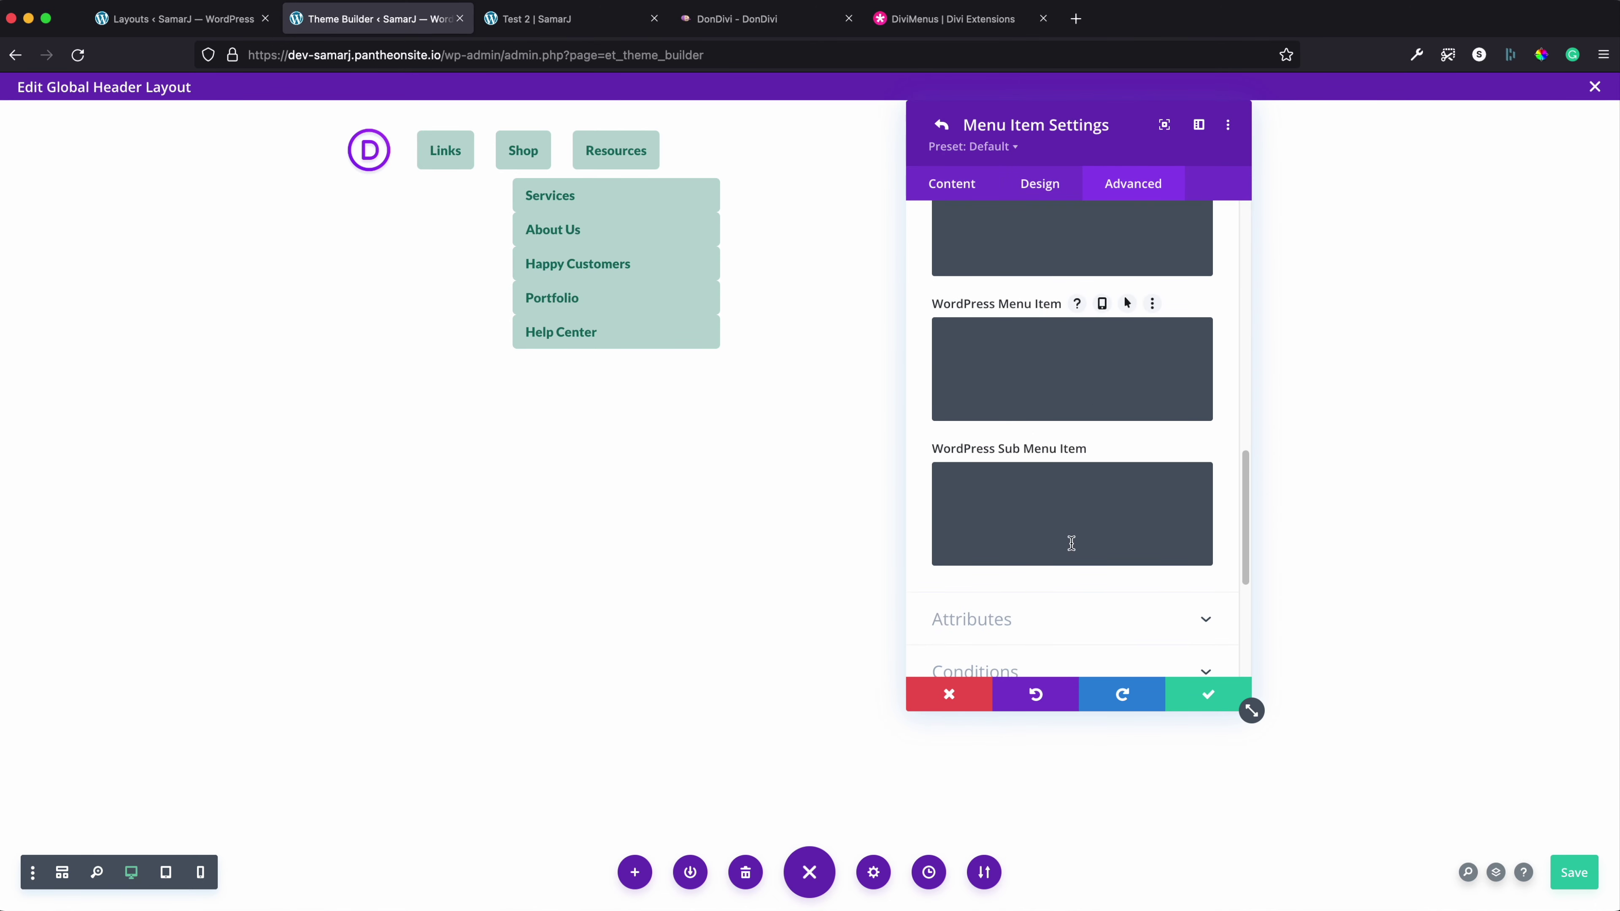
left_click(1037, 375)
type("border")
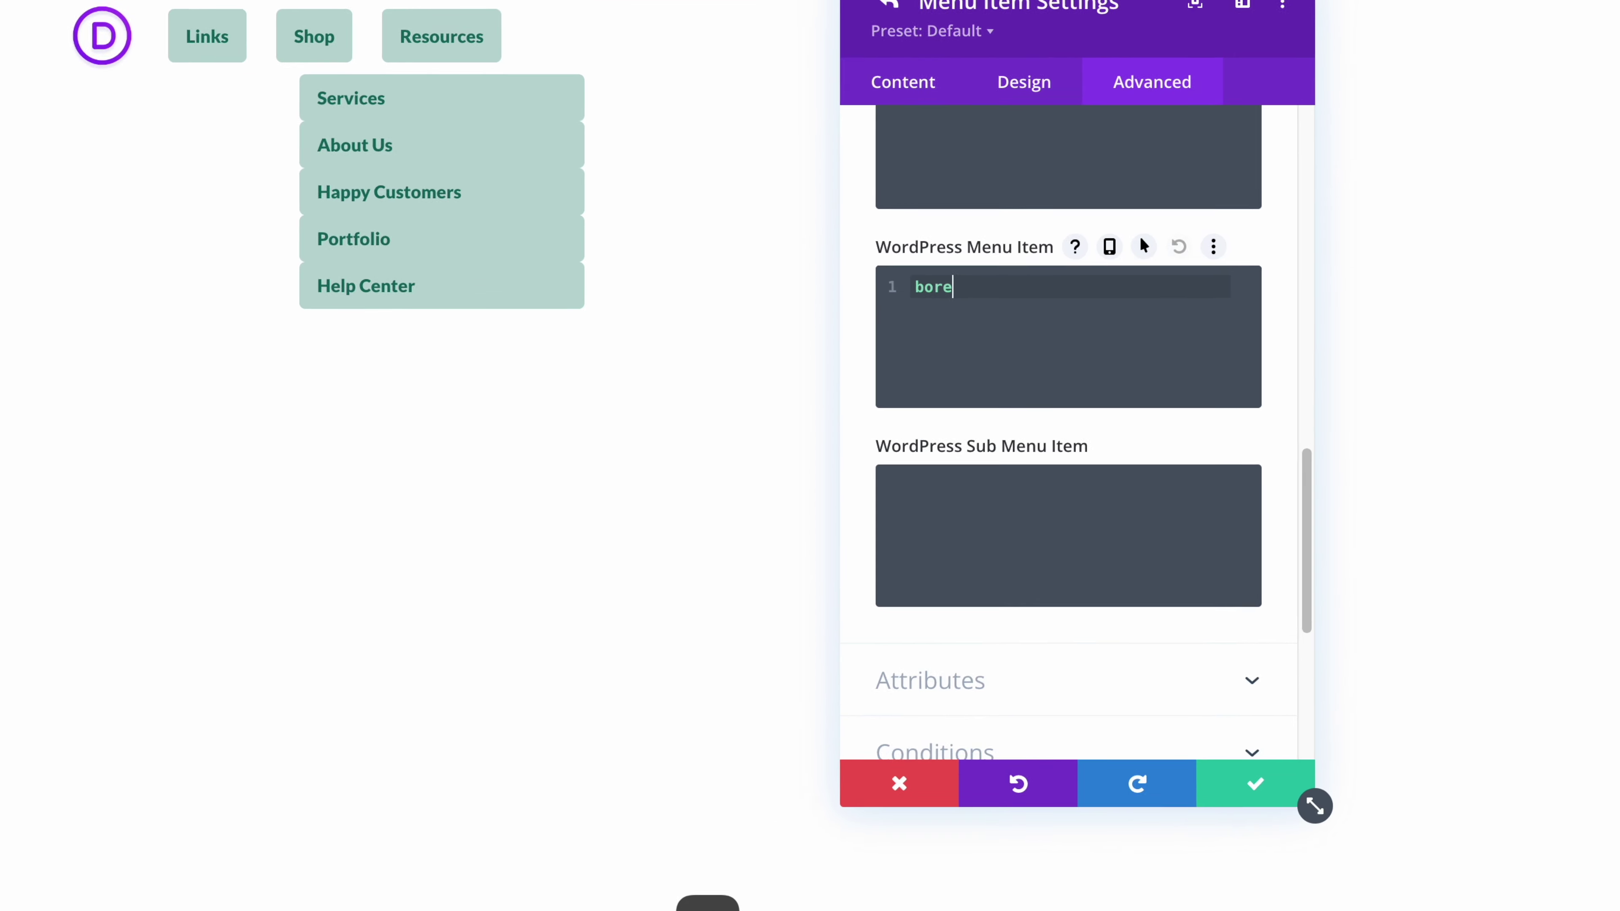
type("-radi")
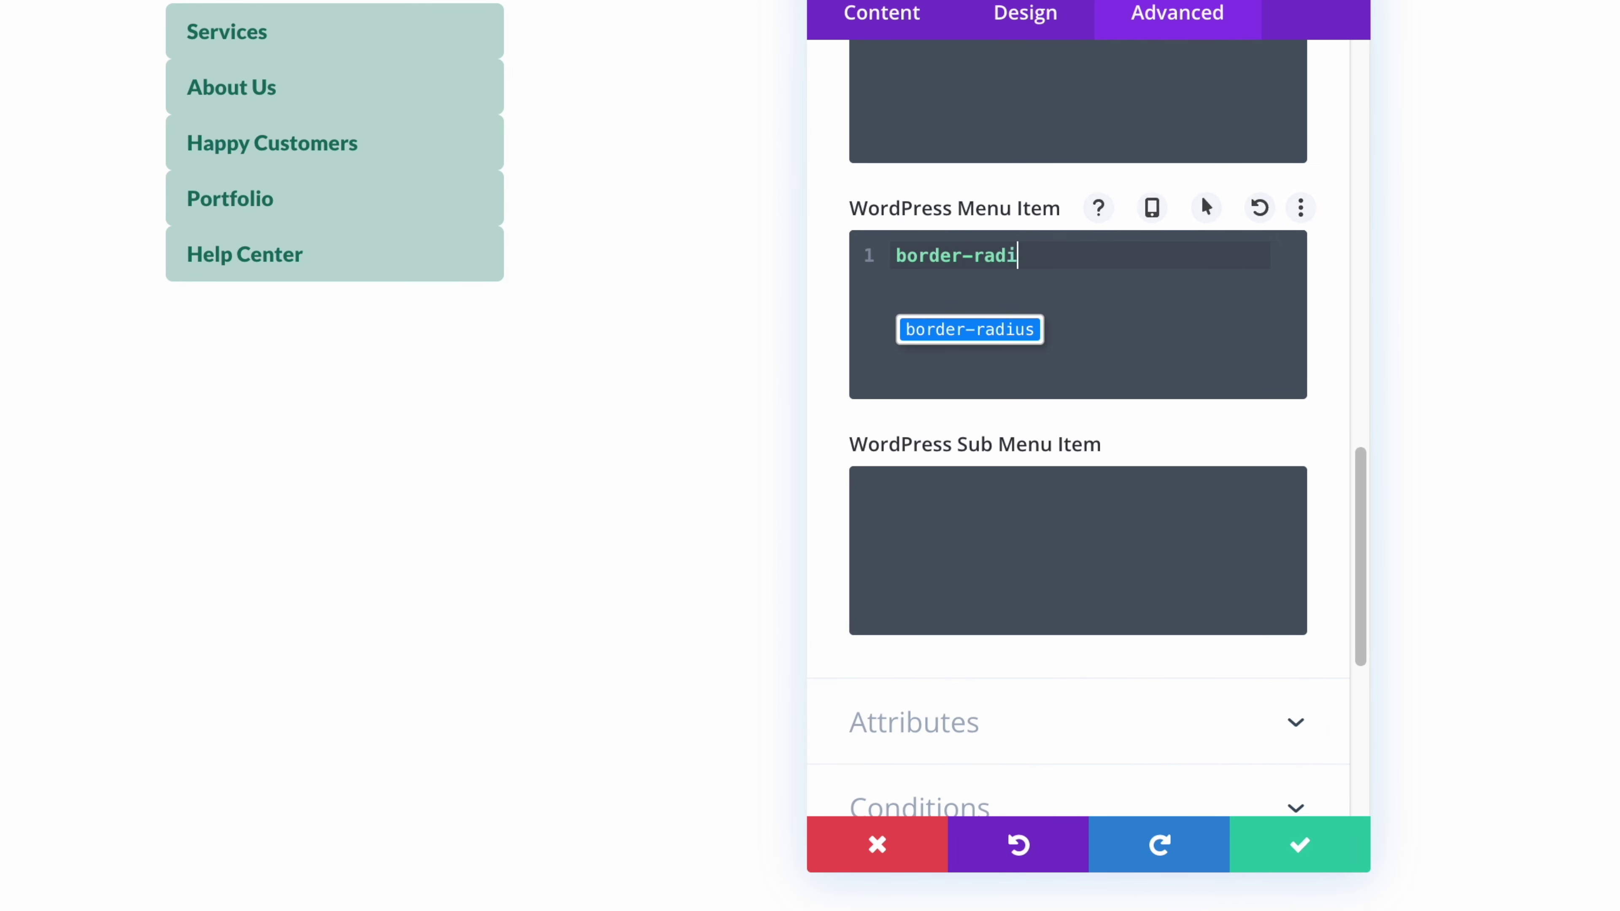
type("us:8px;")
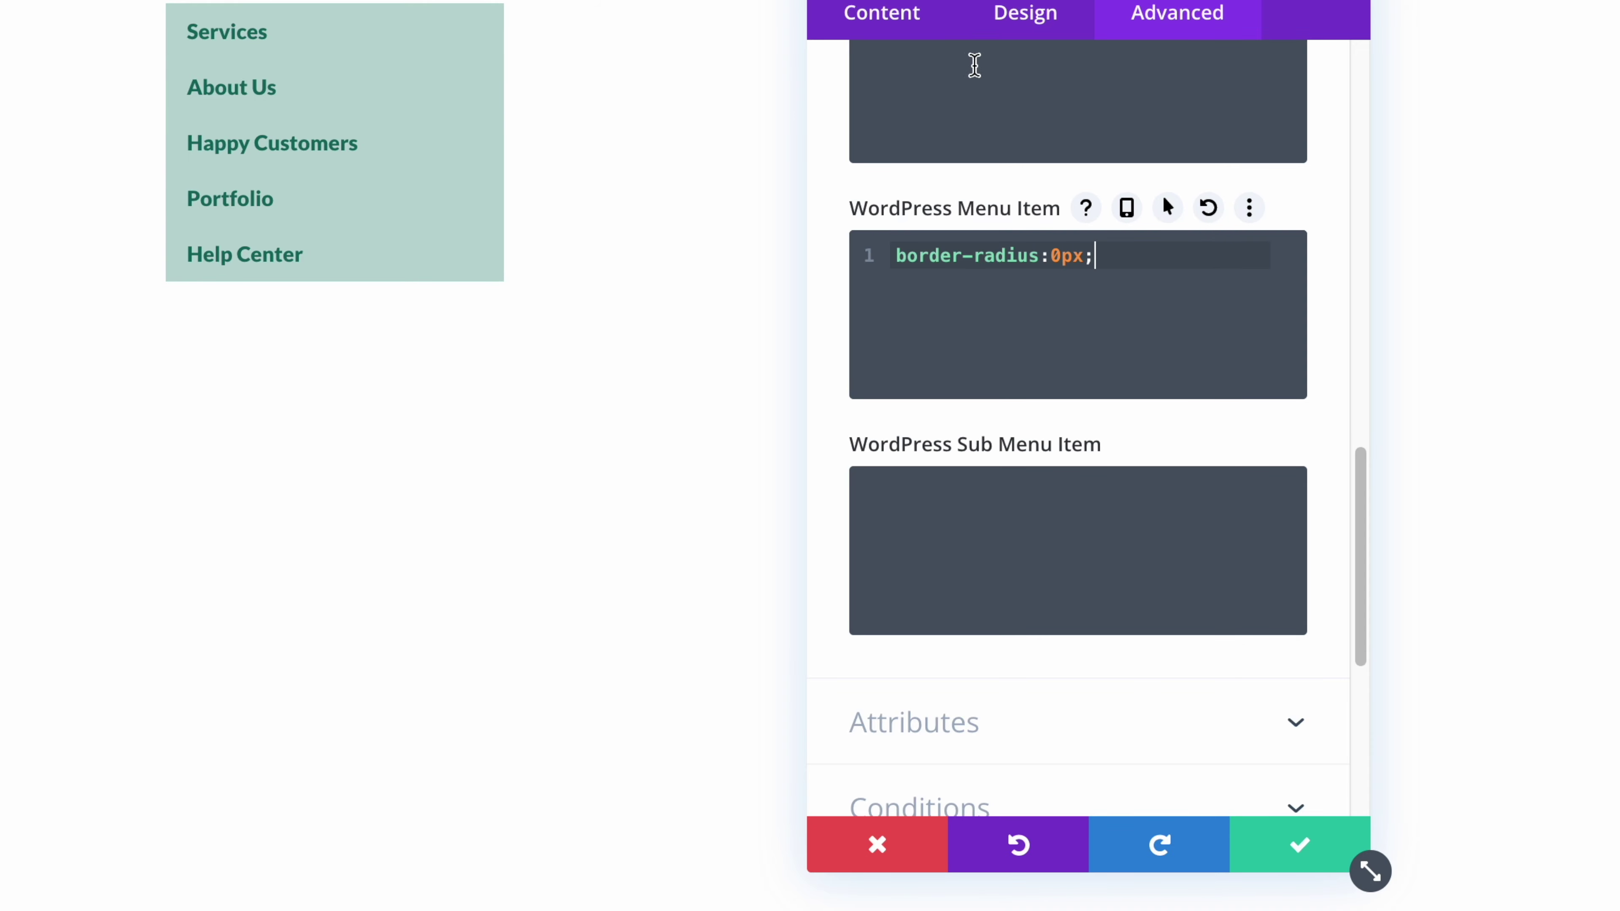
Show the arrow on the Resources submenu and set its sub offset to 17px
left_click(1024, 14)
left_click(954, 182)
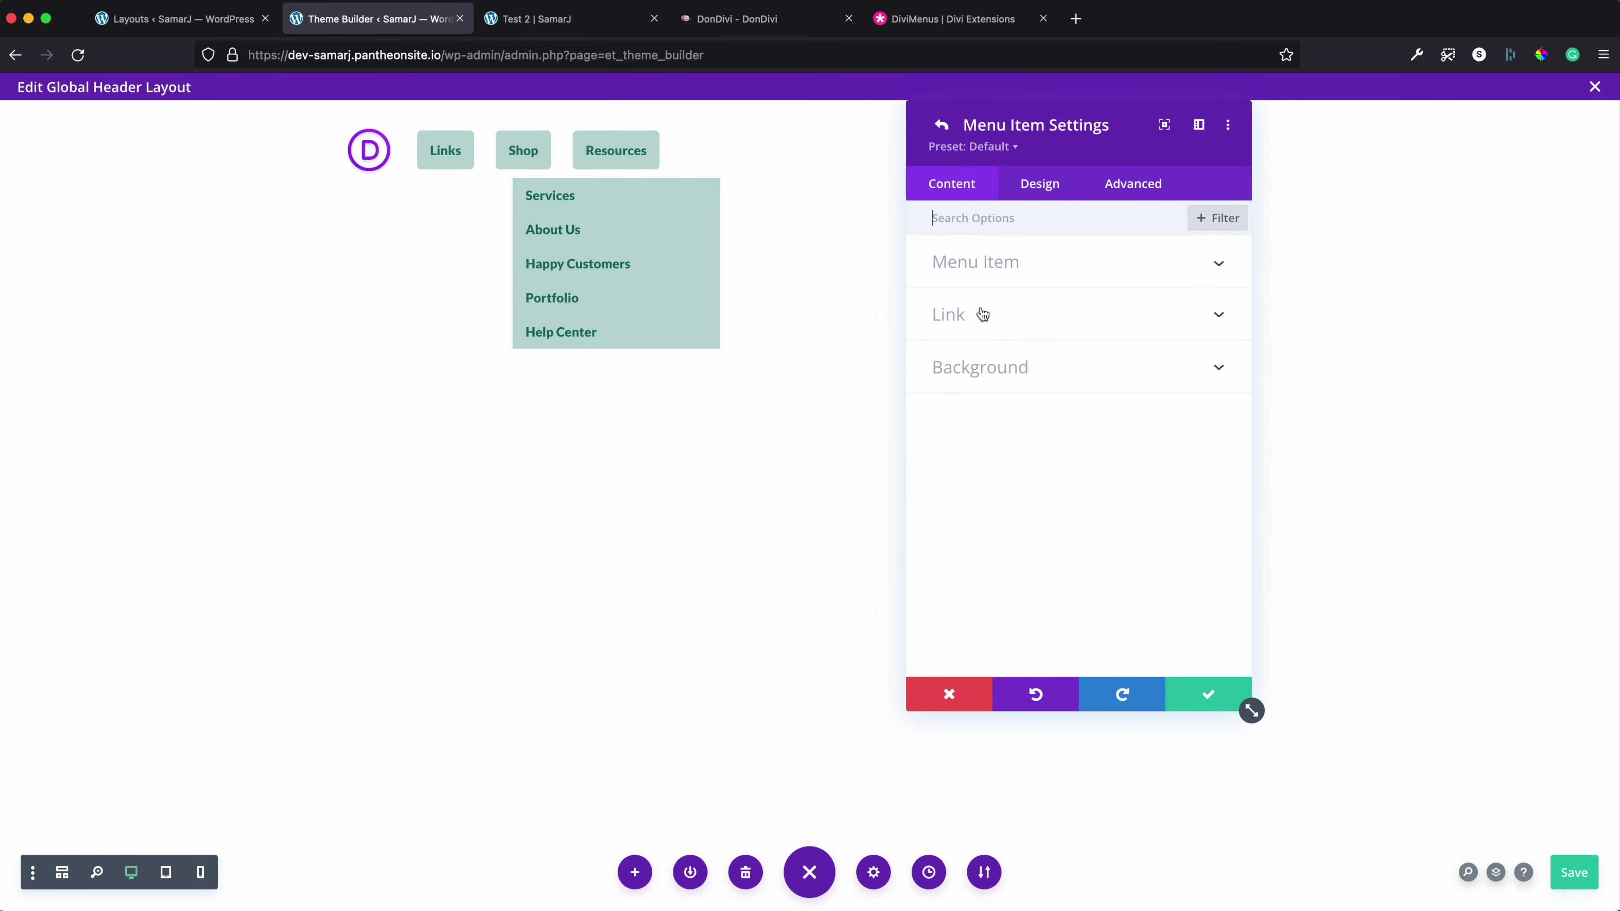
left_click(1020, 262)
scroll(1073, 381, "down", 2)
left_click(978, 544)
scroll(1057, 398, "down", 8)
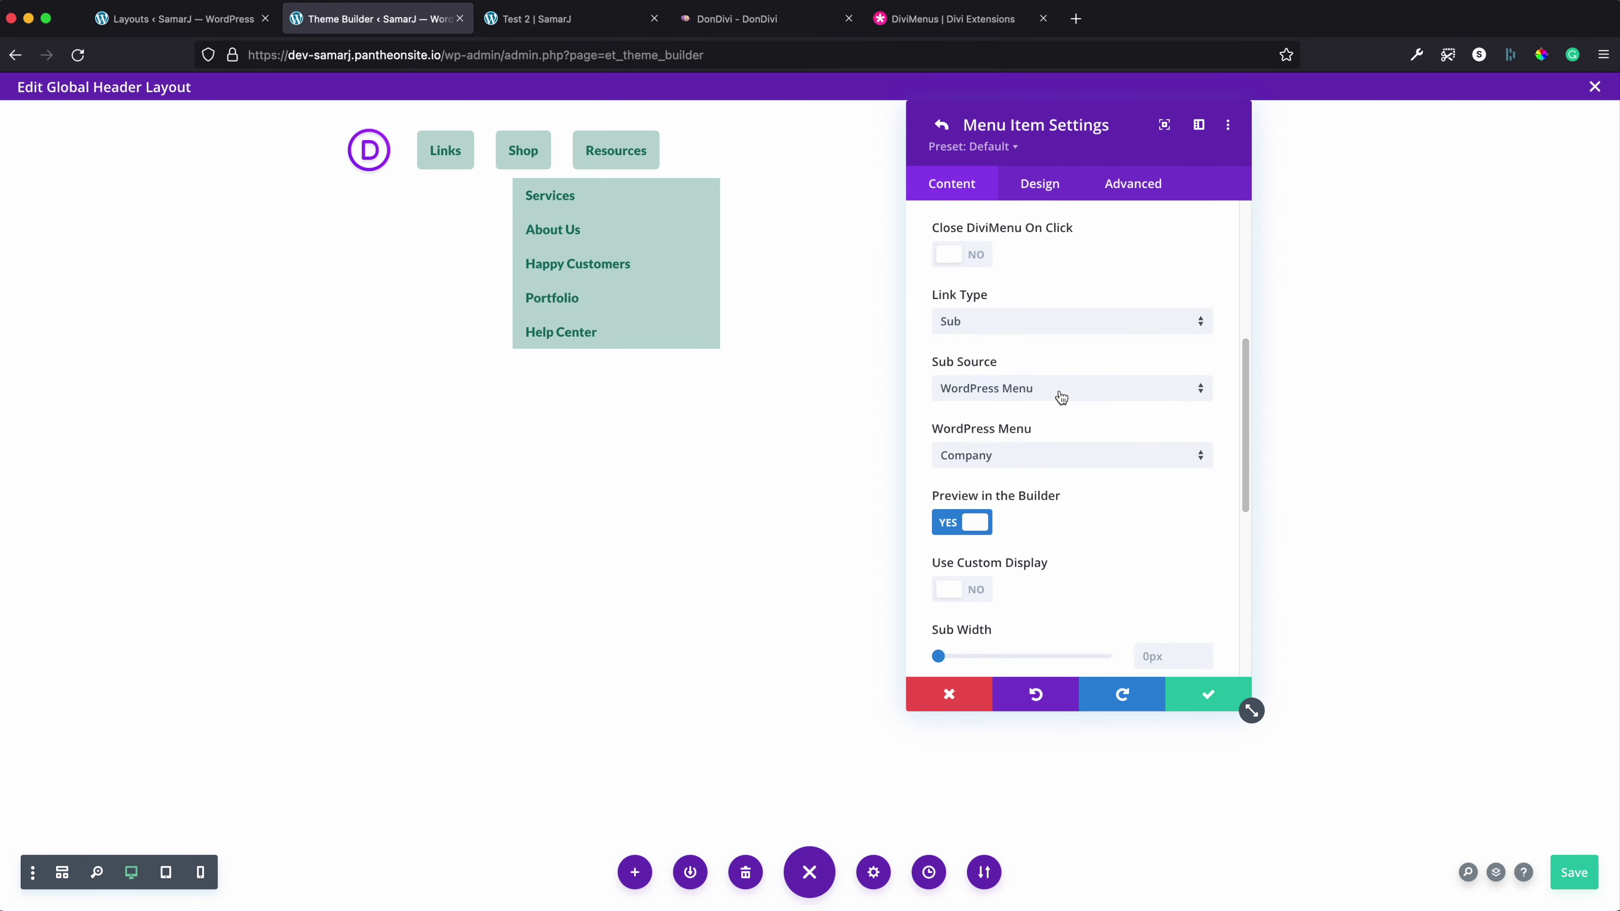
left_click(957, 462)
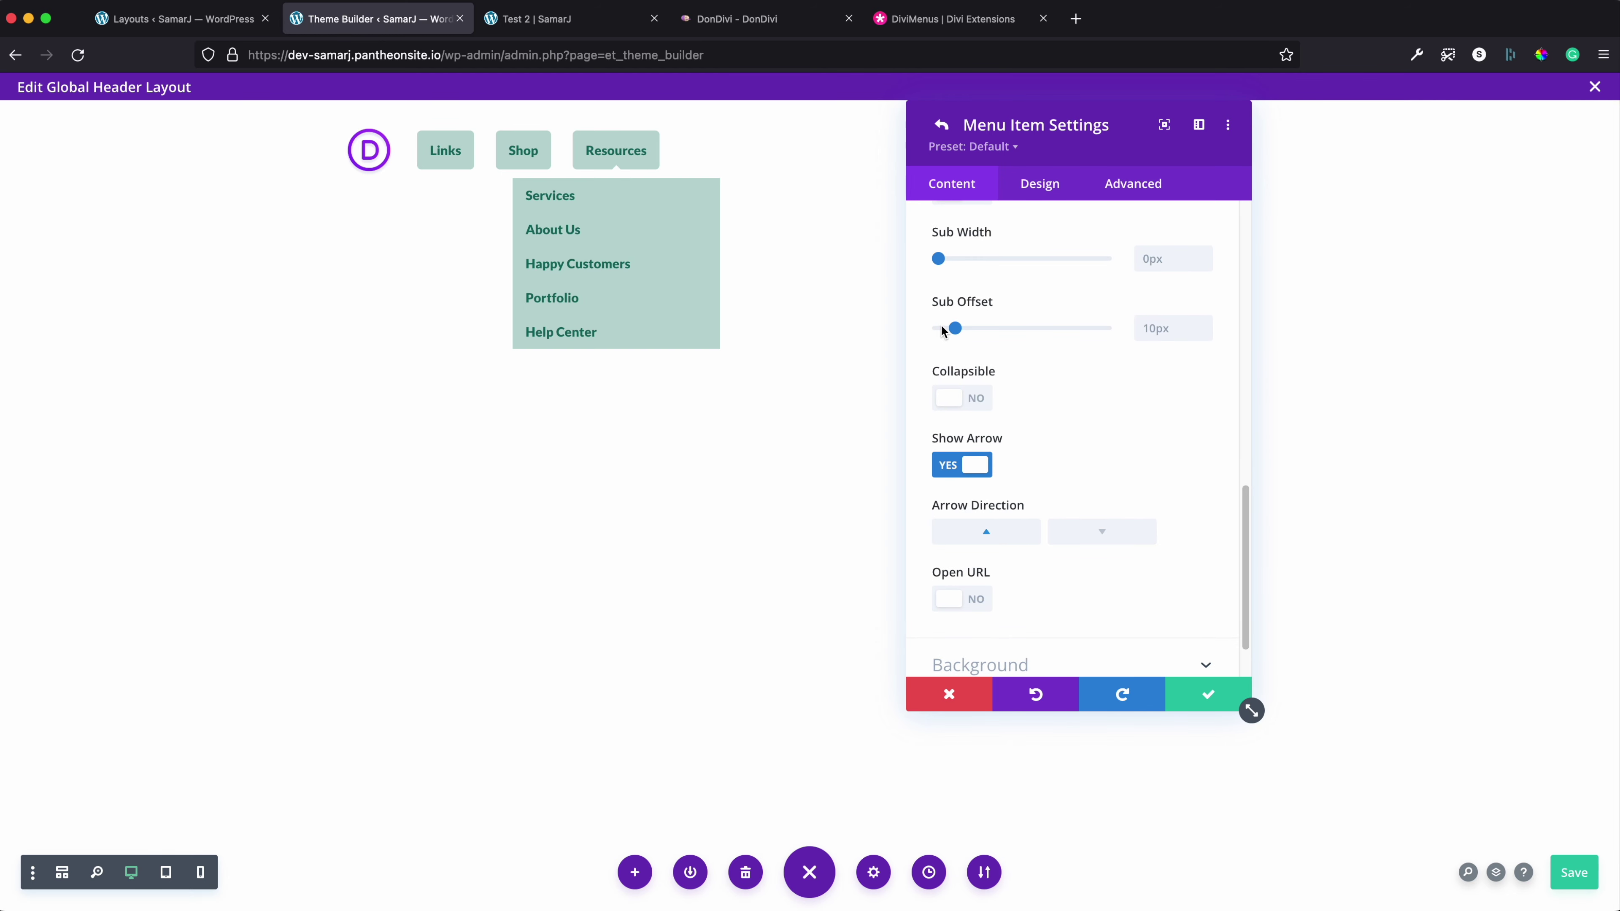
left_click_drag(955, 331, 967, 330)
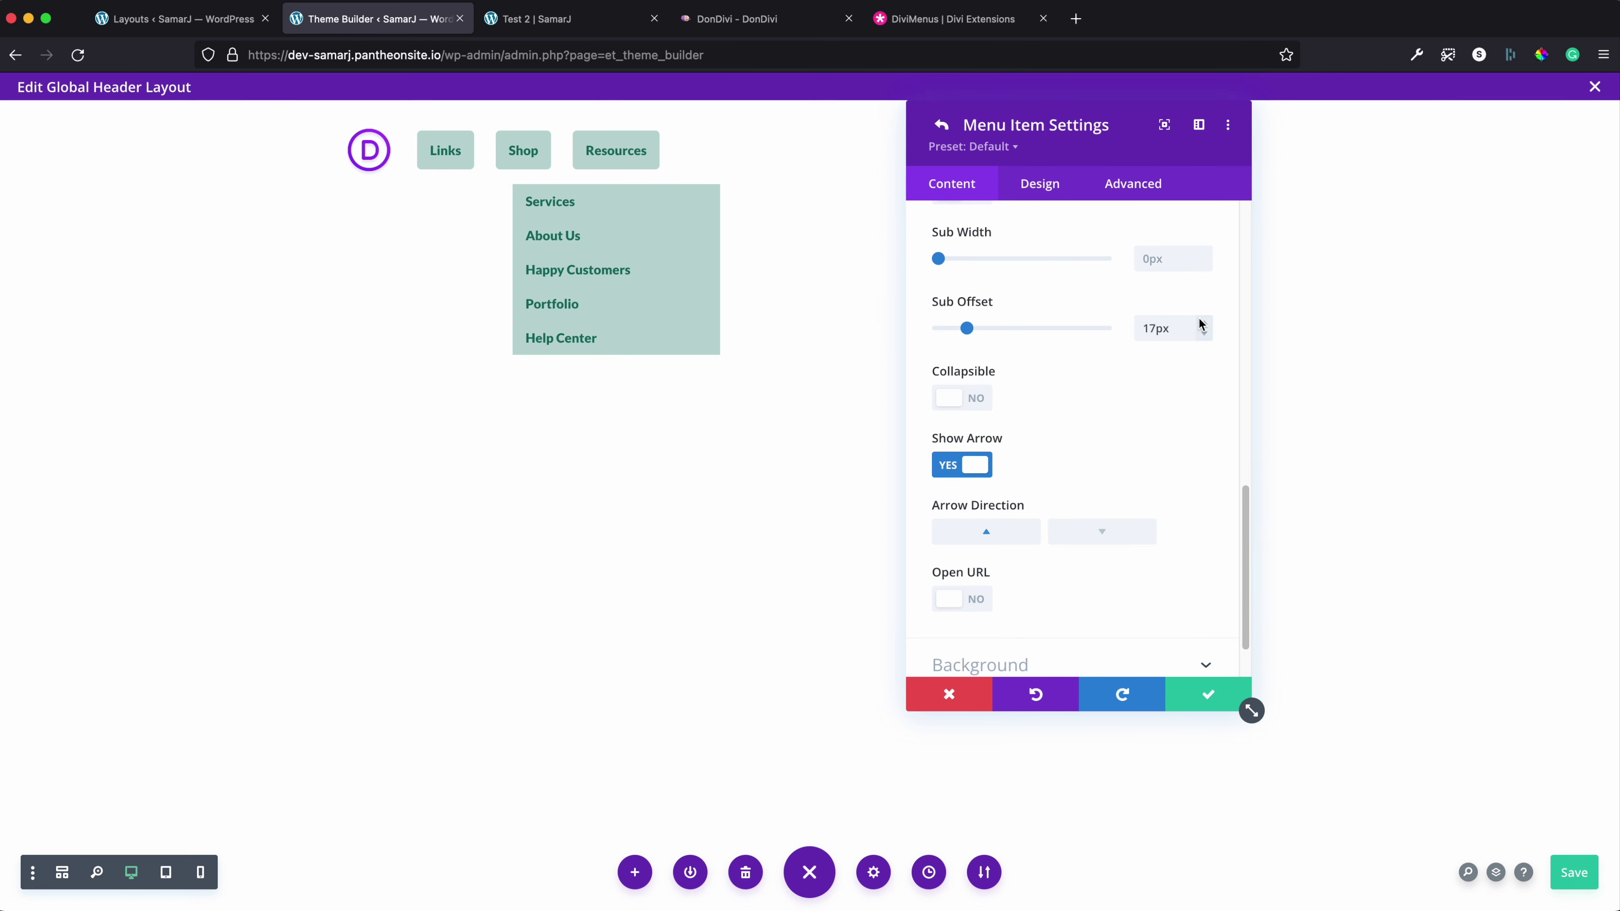
Set the Resources submenu's arrow color to #136f63
left_click(1053, 191)
left_click(993, 382)
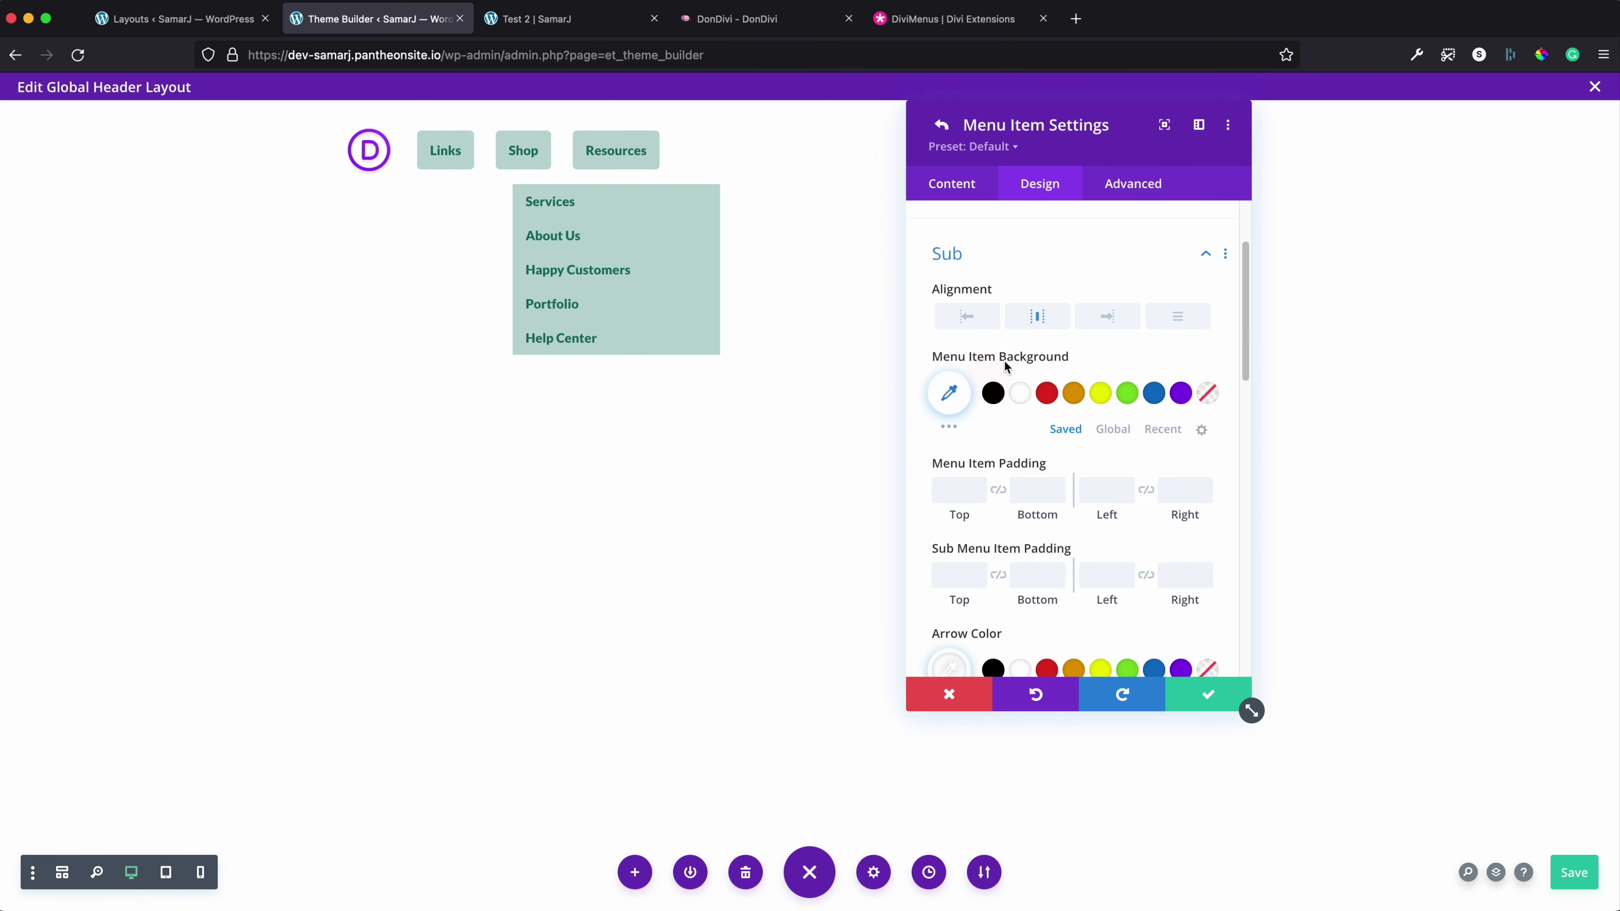
scroll(1000, 414, "down", 3)
left_click(992, 523)
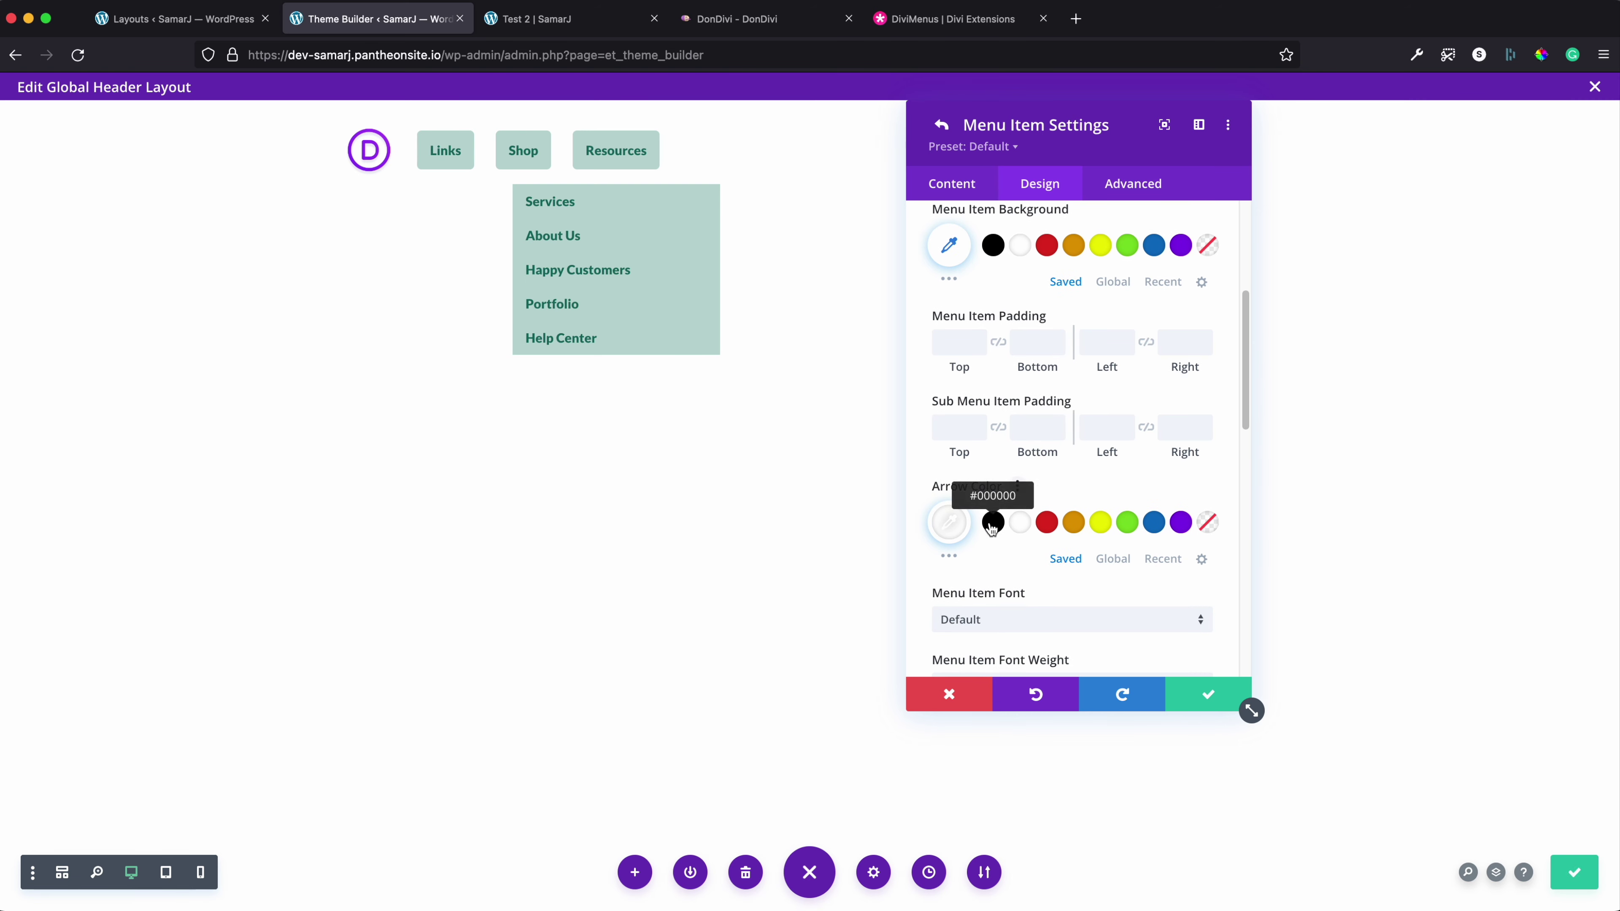
left_click(957, 525)
type("#136f63")
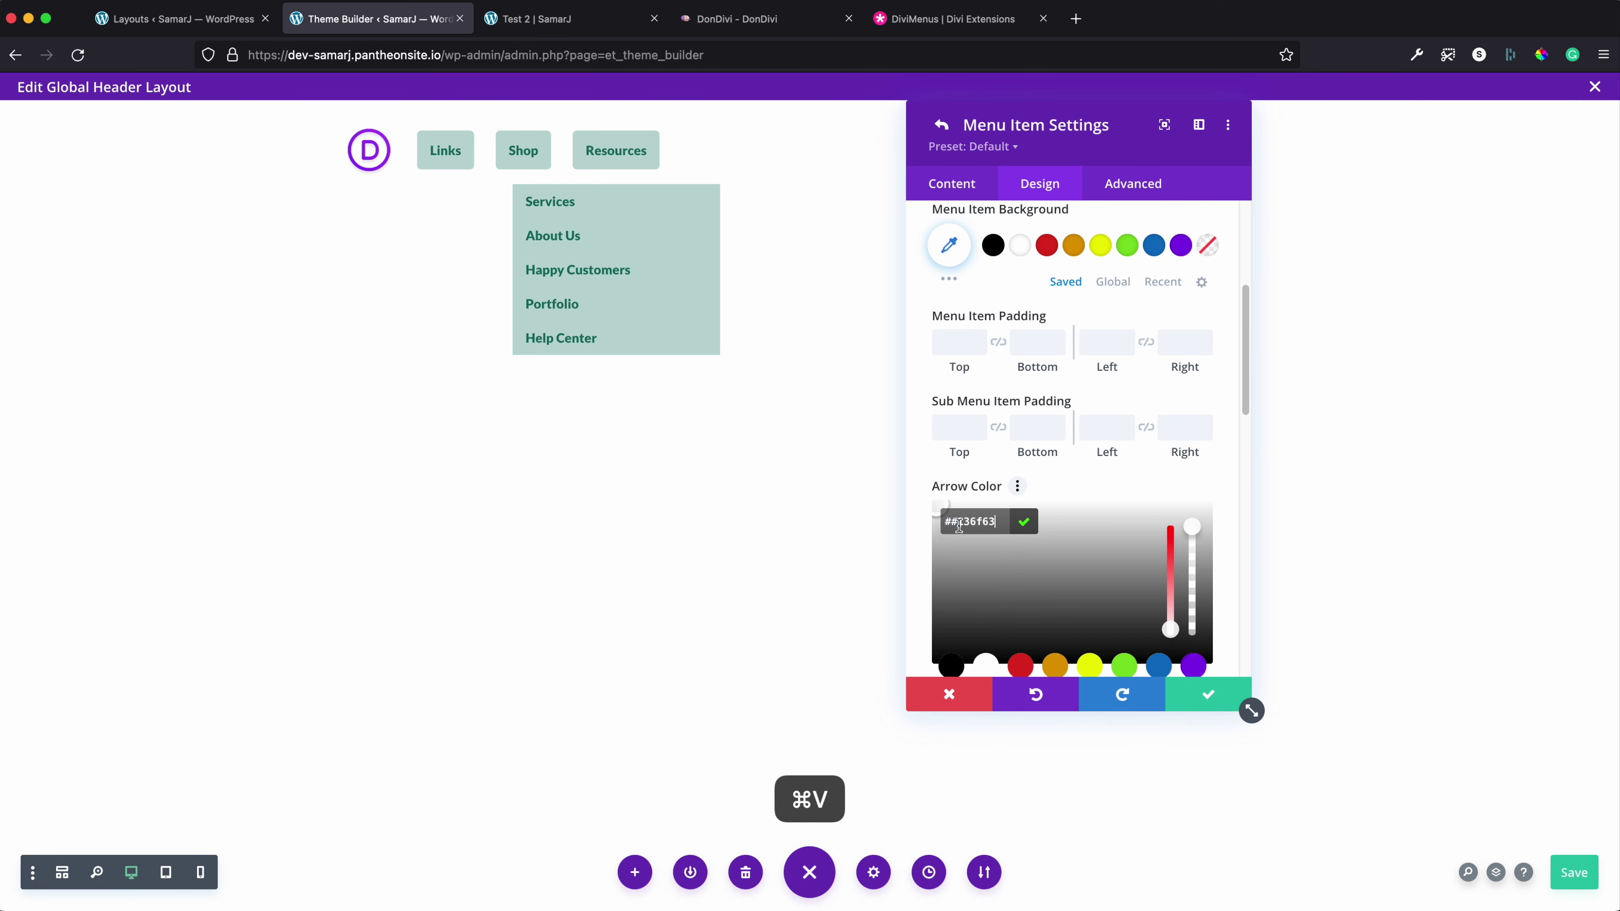
key("super+a")
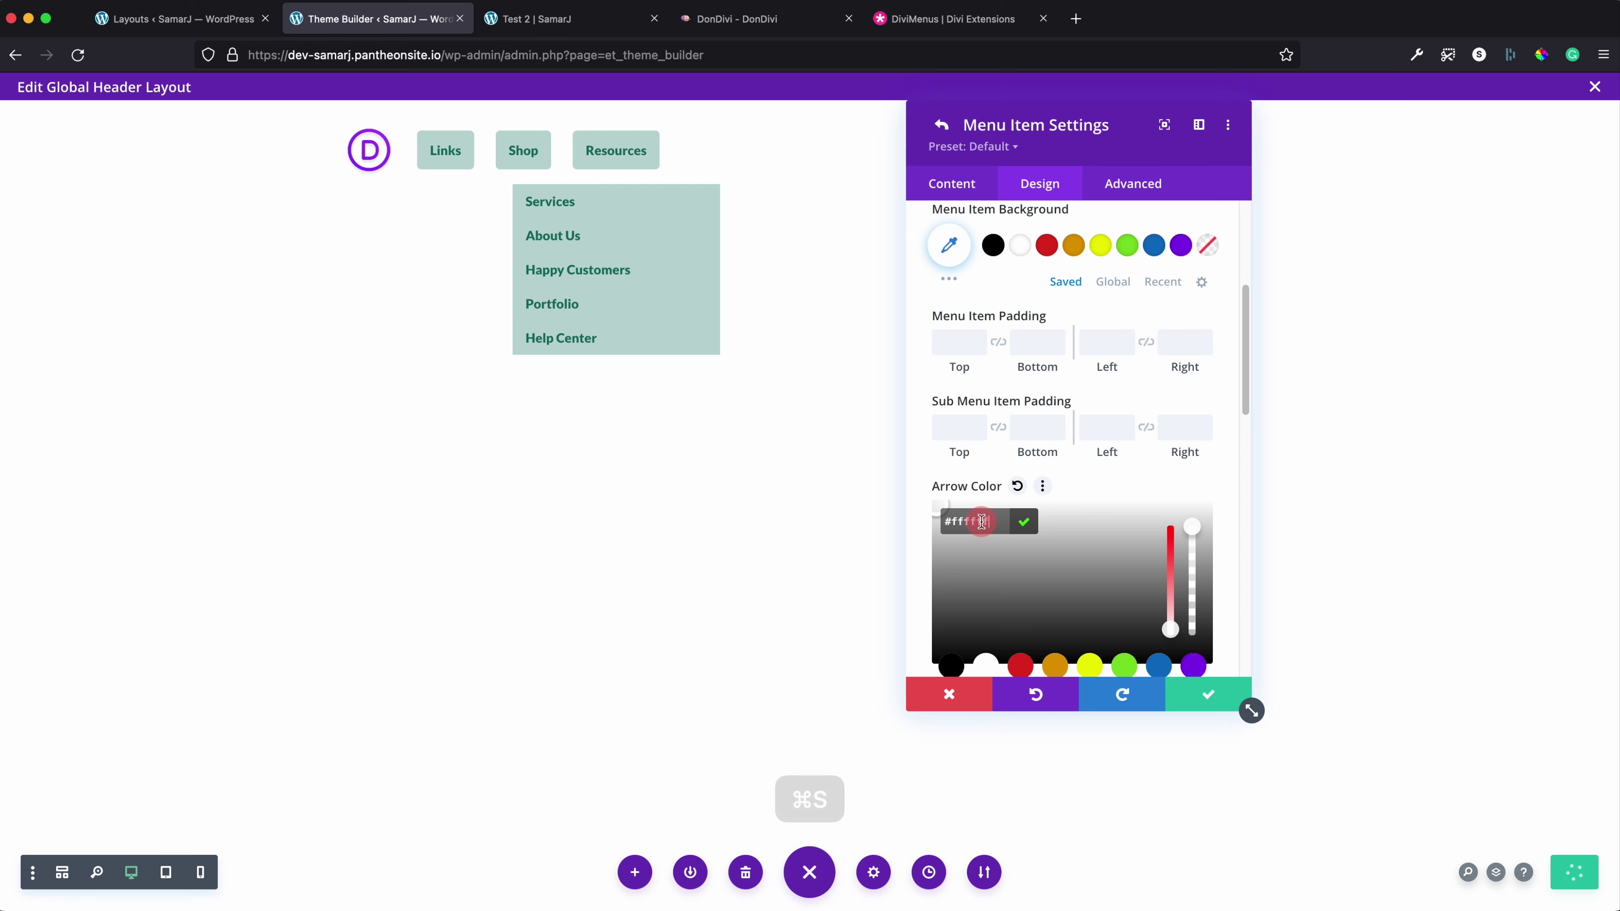
type("#136f63")
left_click(935, 477)
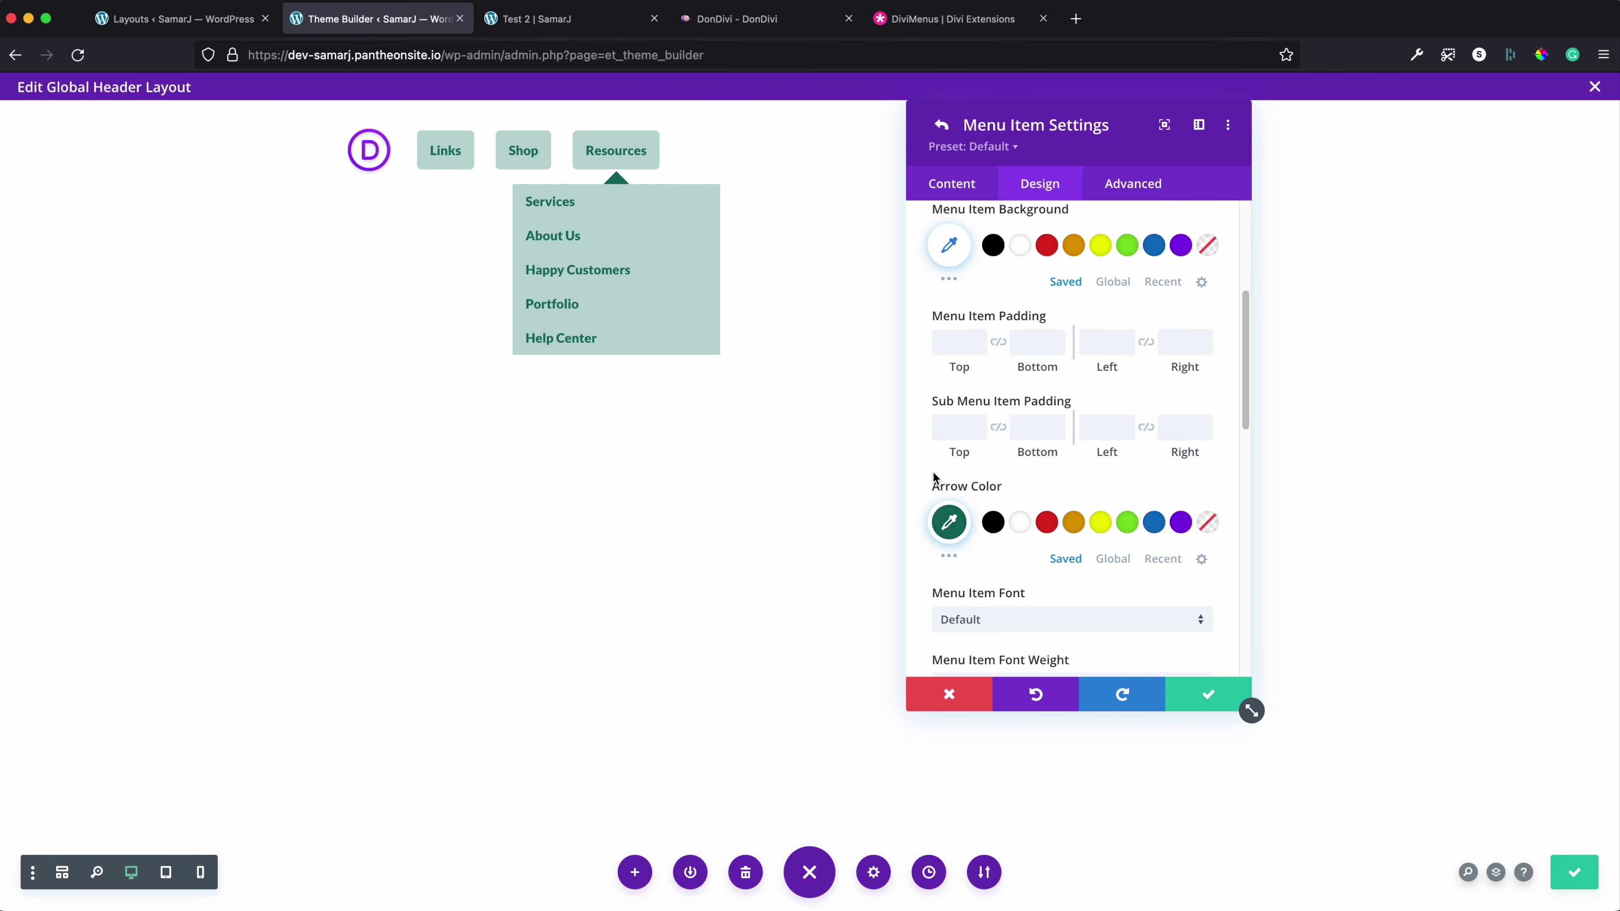
Set the Resources submenu's menu item background to #136f63 and its menu item text color to white
left_click(964, 243)
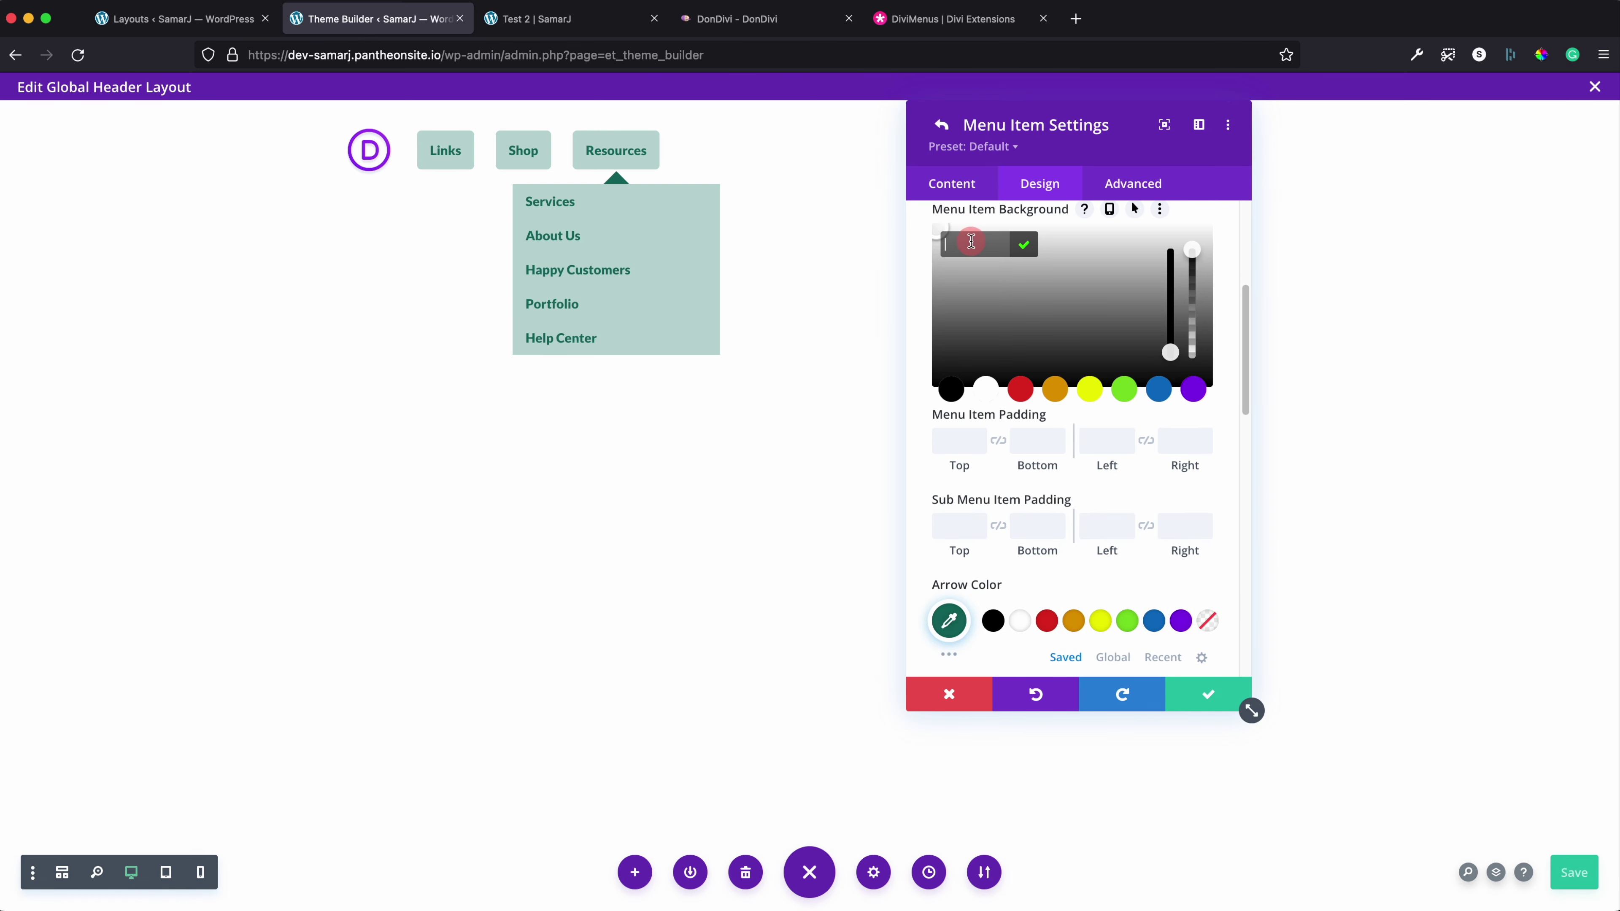
type("#136f63")
left_click(925, 242)
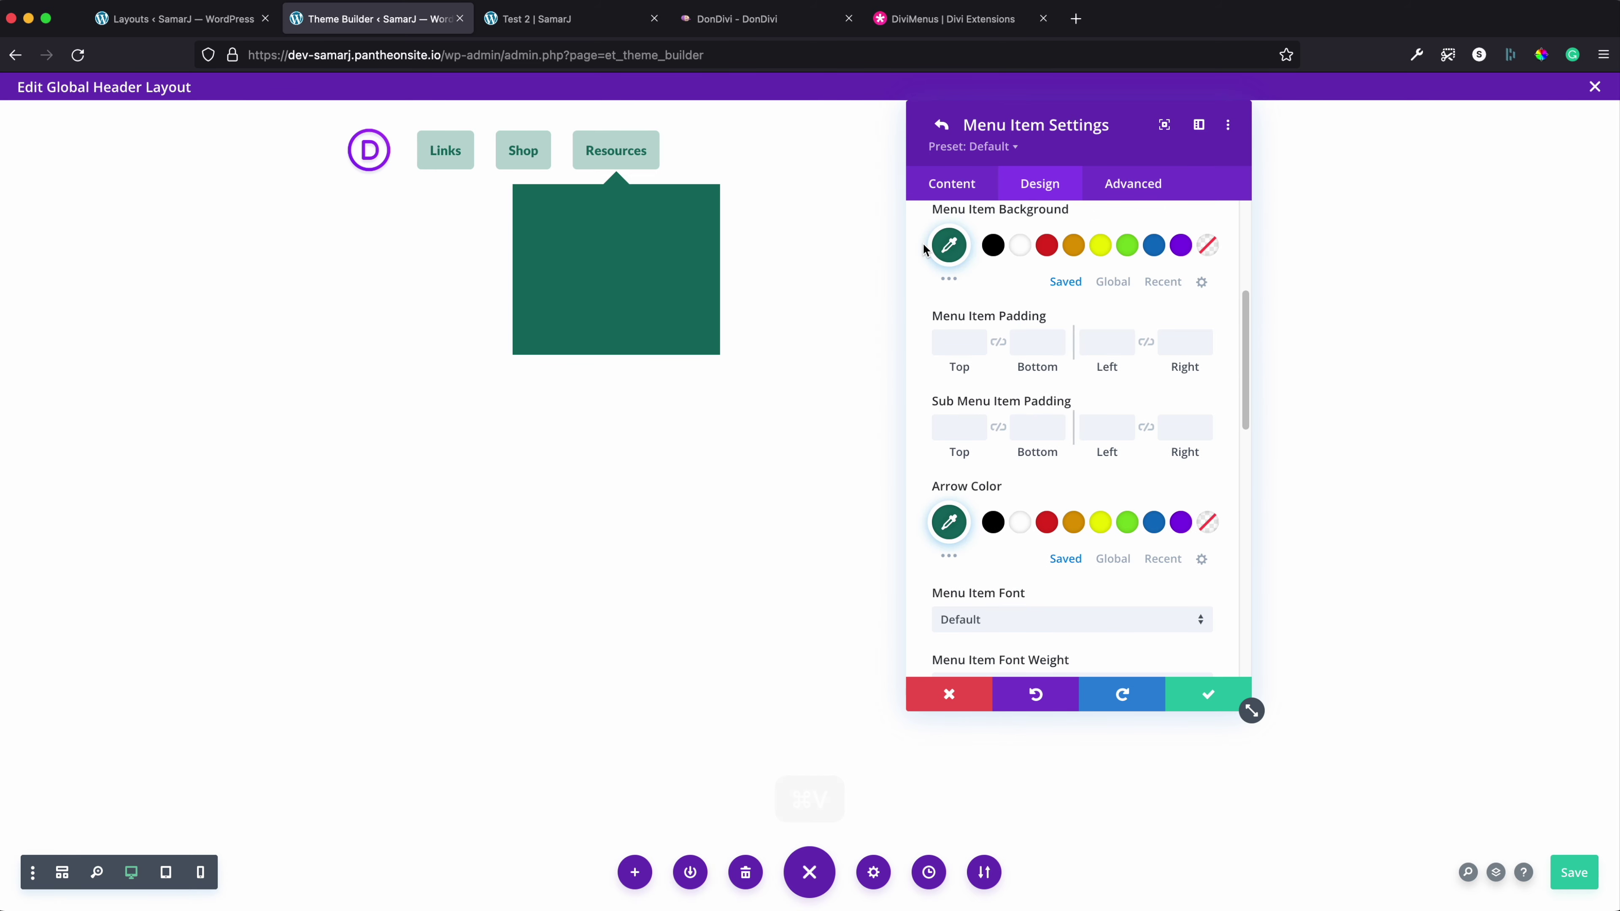
scroll(1080, 419, "up", 4)
scroll(1074, 424, "down", 10)
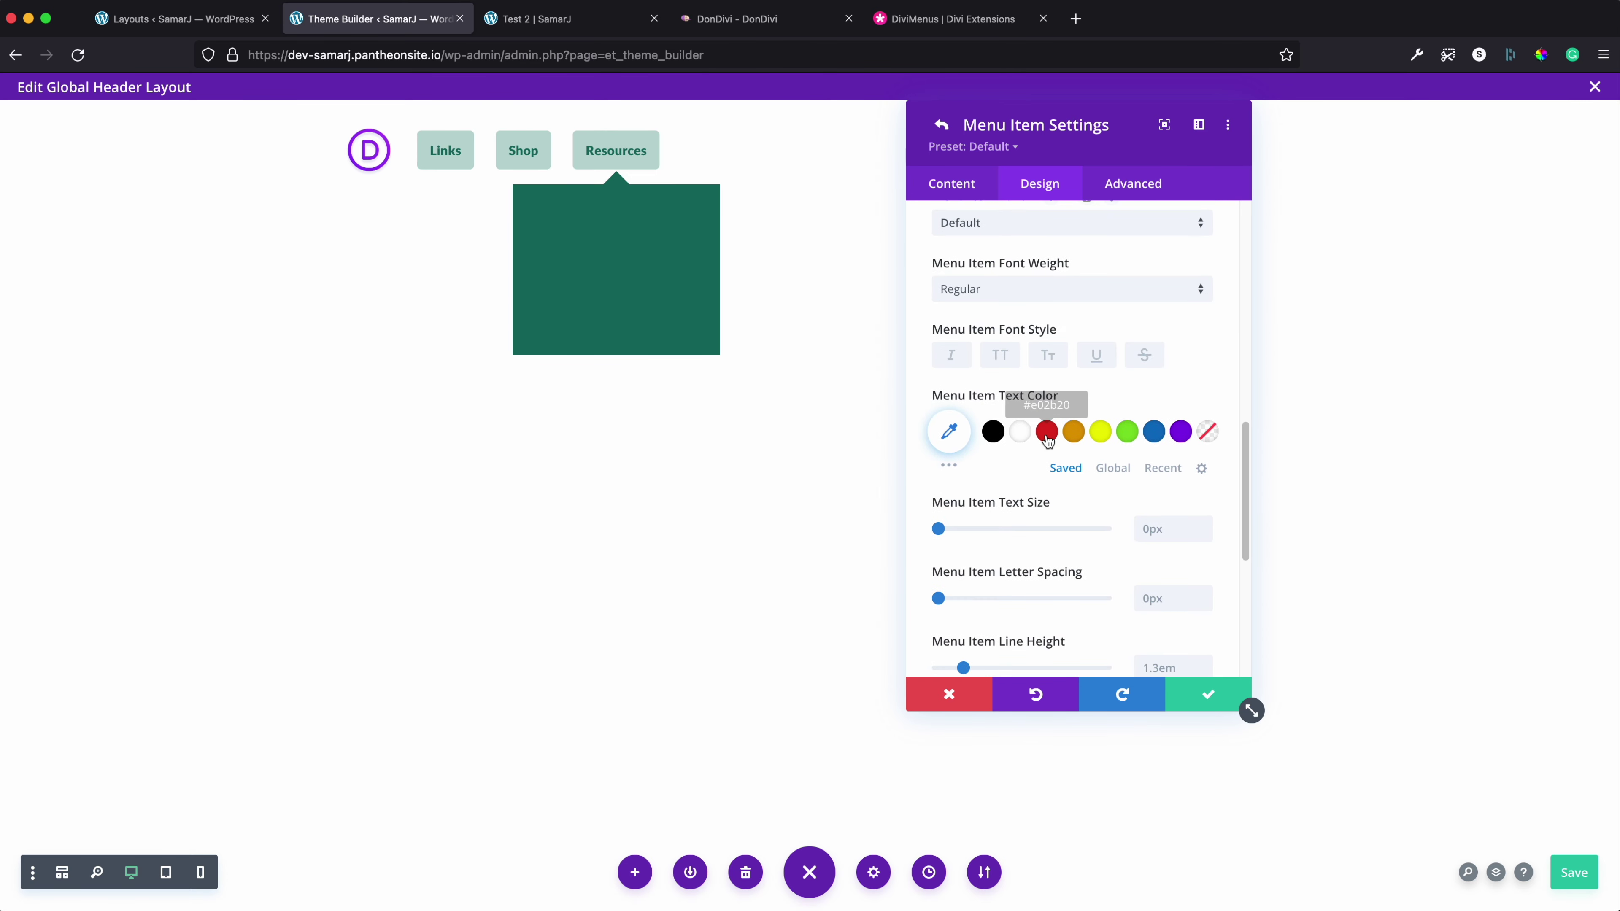
left_click(1021, 433)
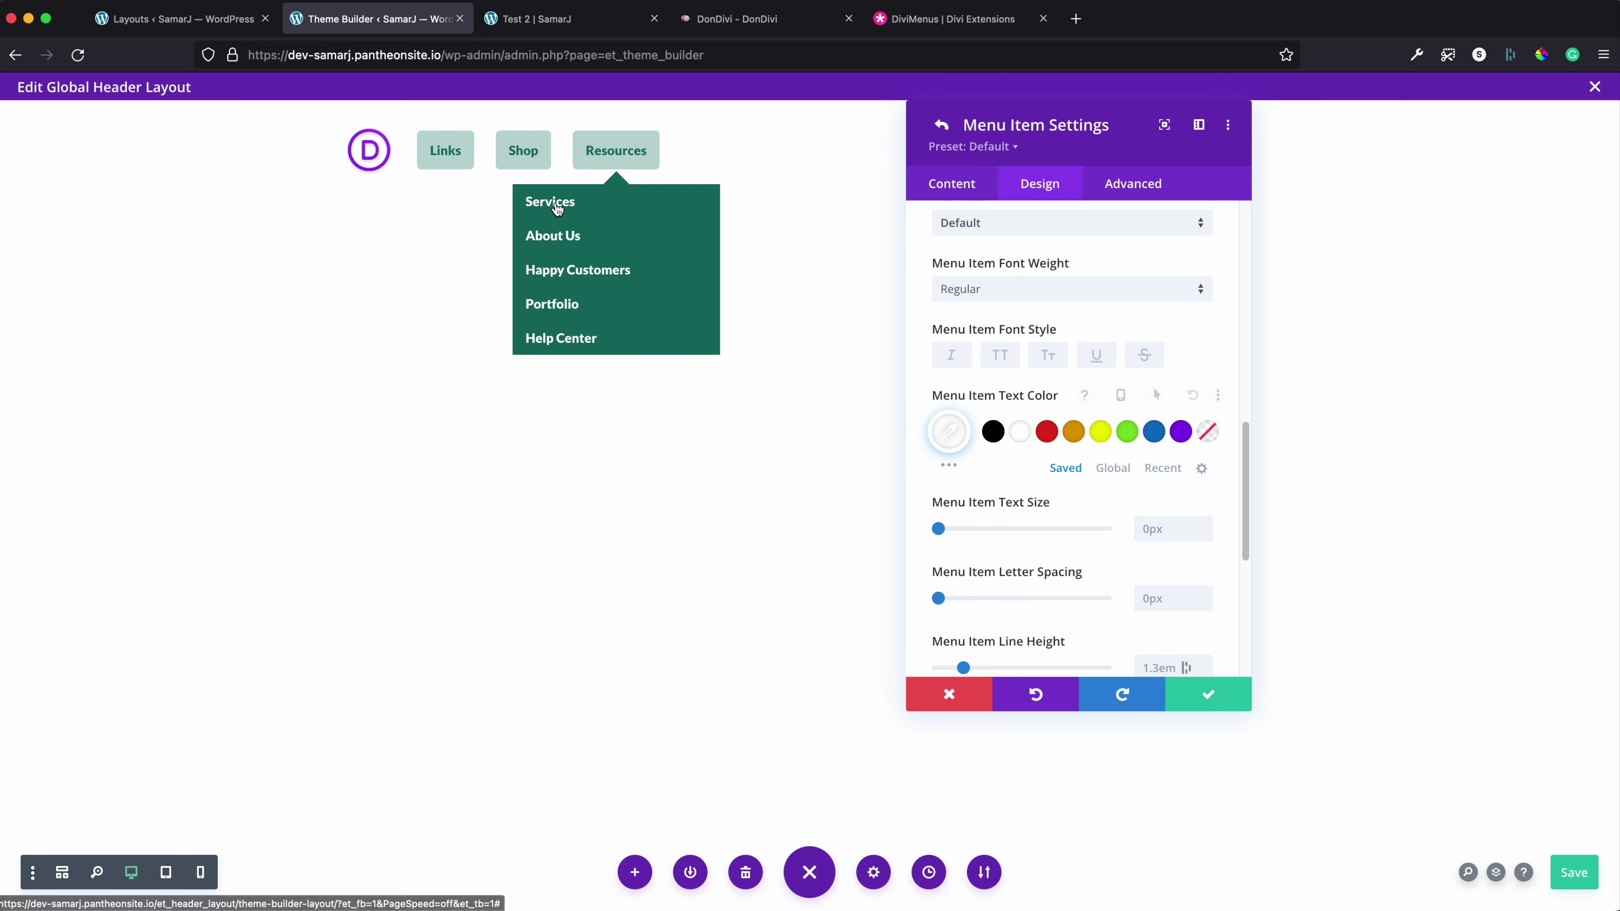
Set the Resources submenu's menu item letter spacing on hover to 1px
scroll(1139, 380, "down", 2)
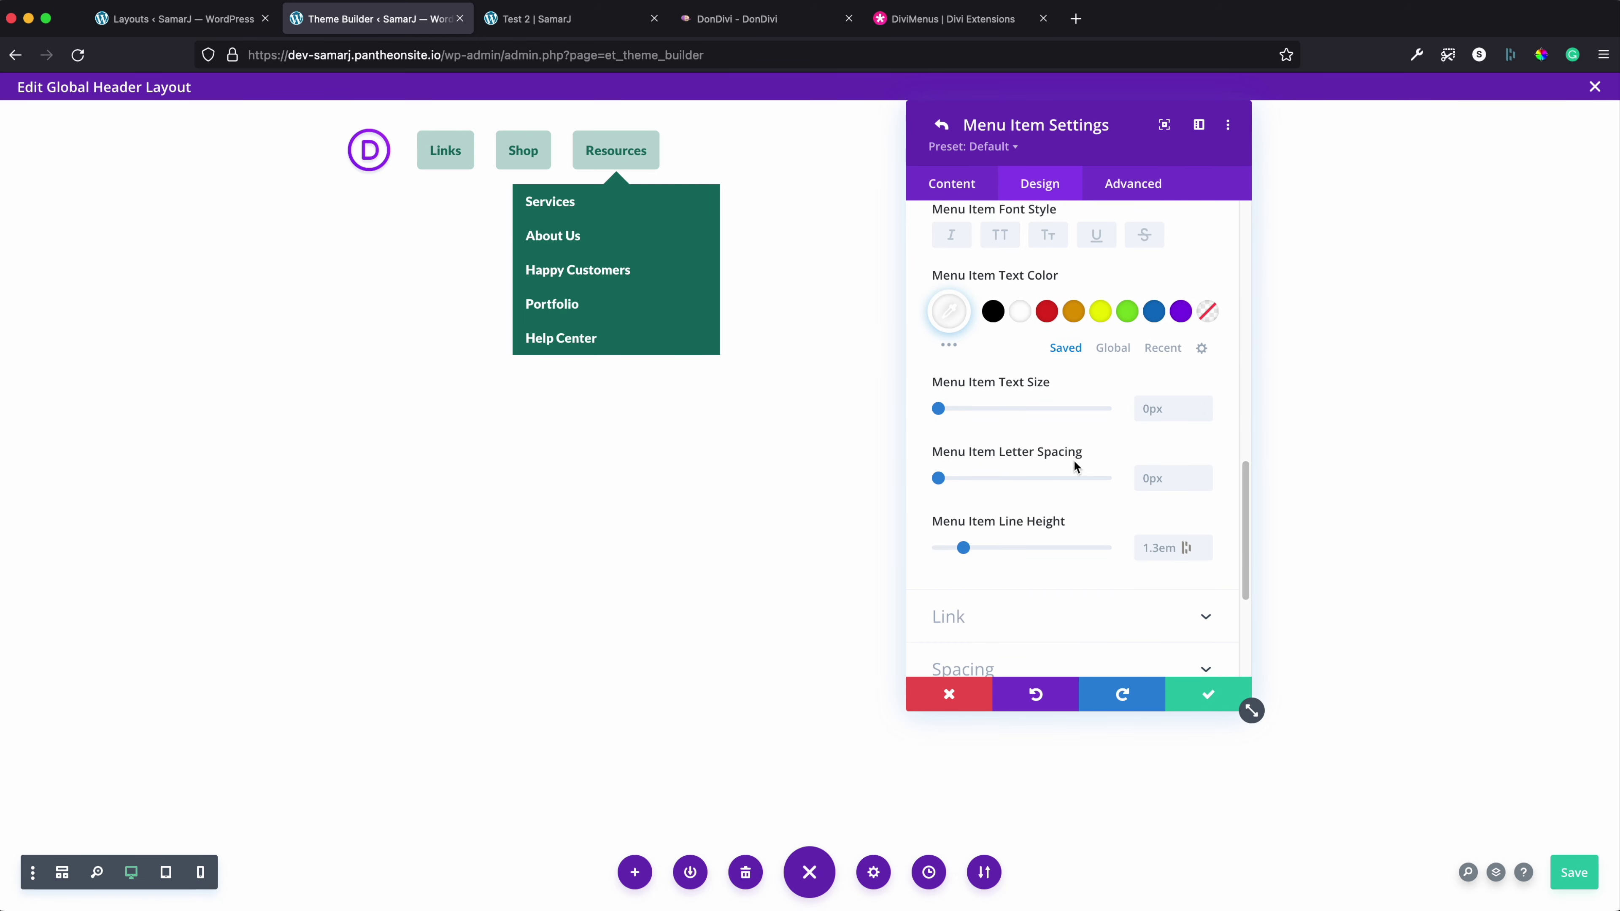
left_click(1148, 451)
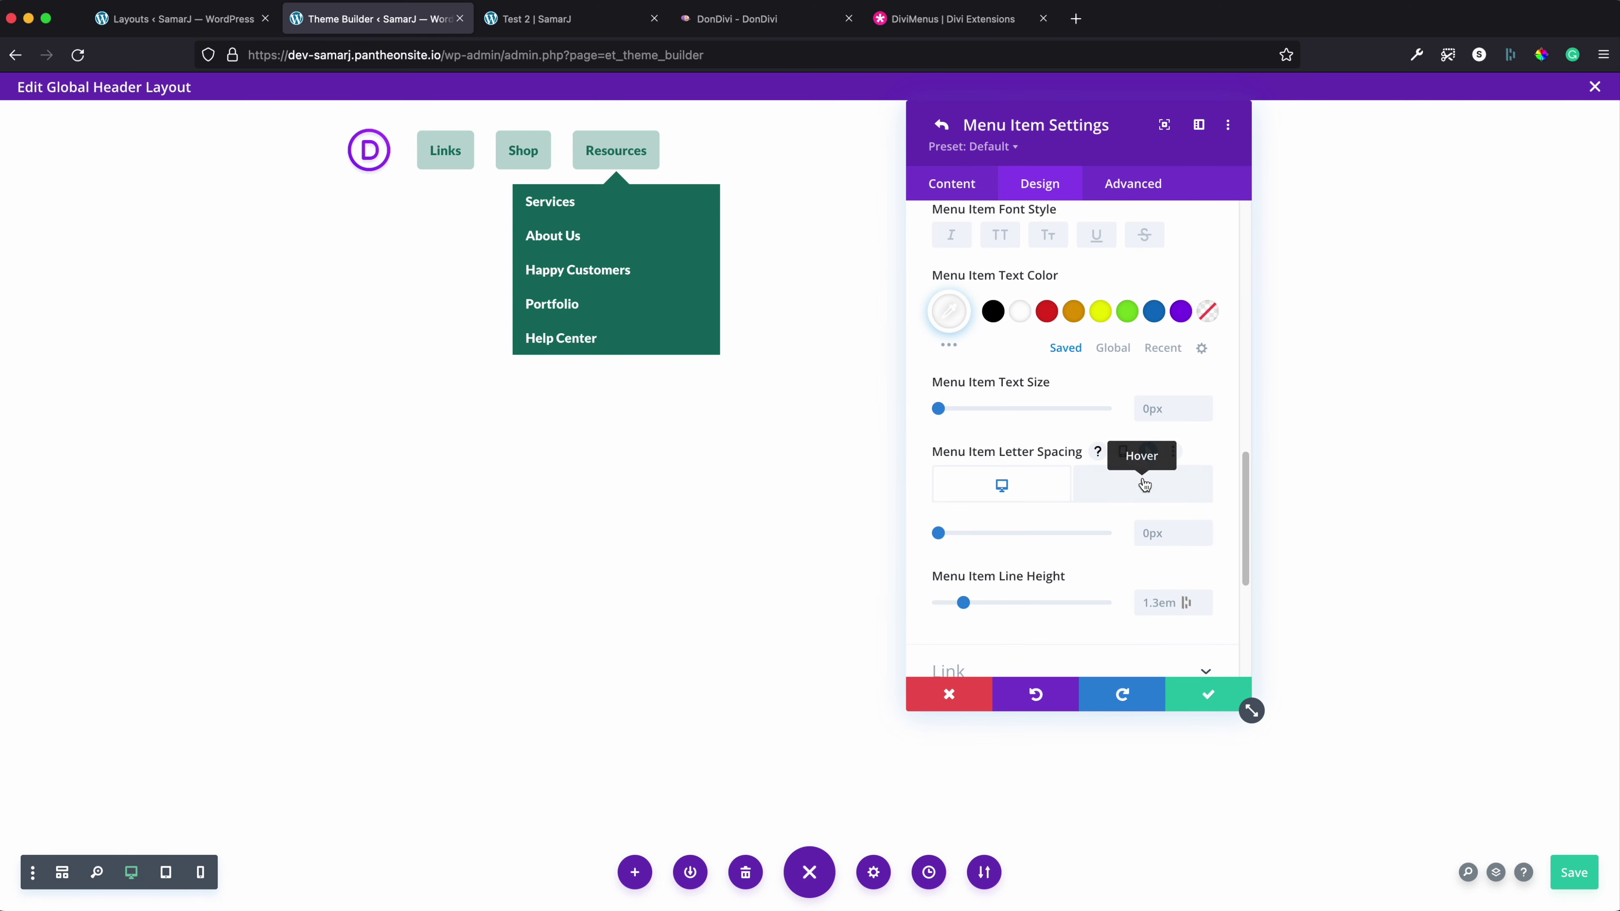
left_click(1187, 500)
left_click(1203, 533)
key("Up")
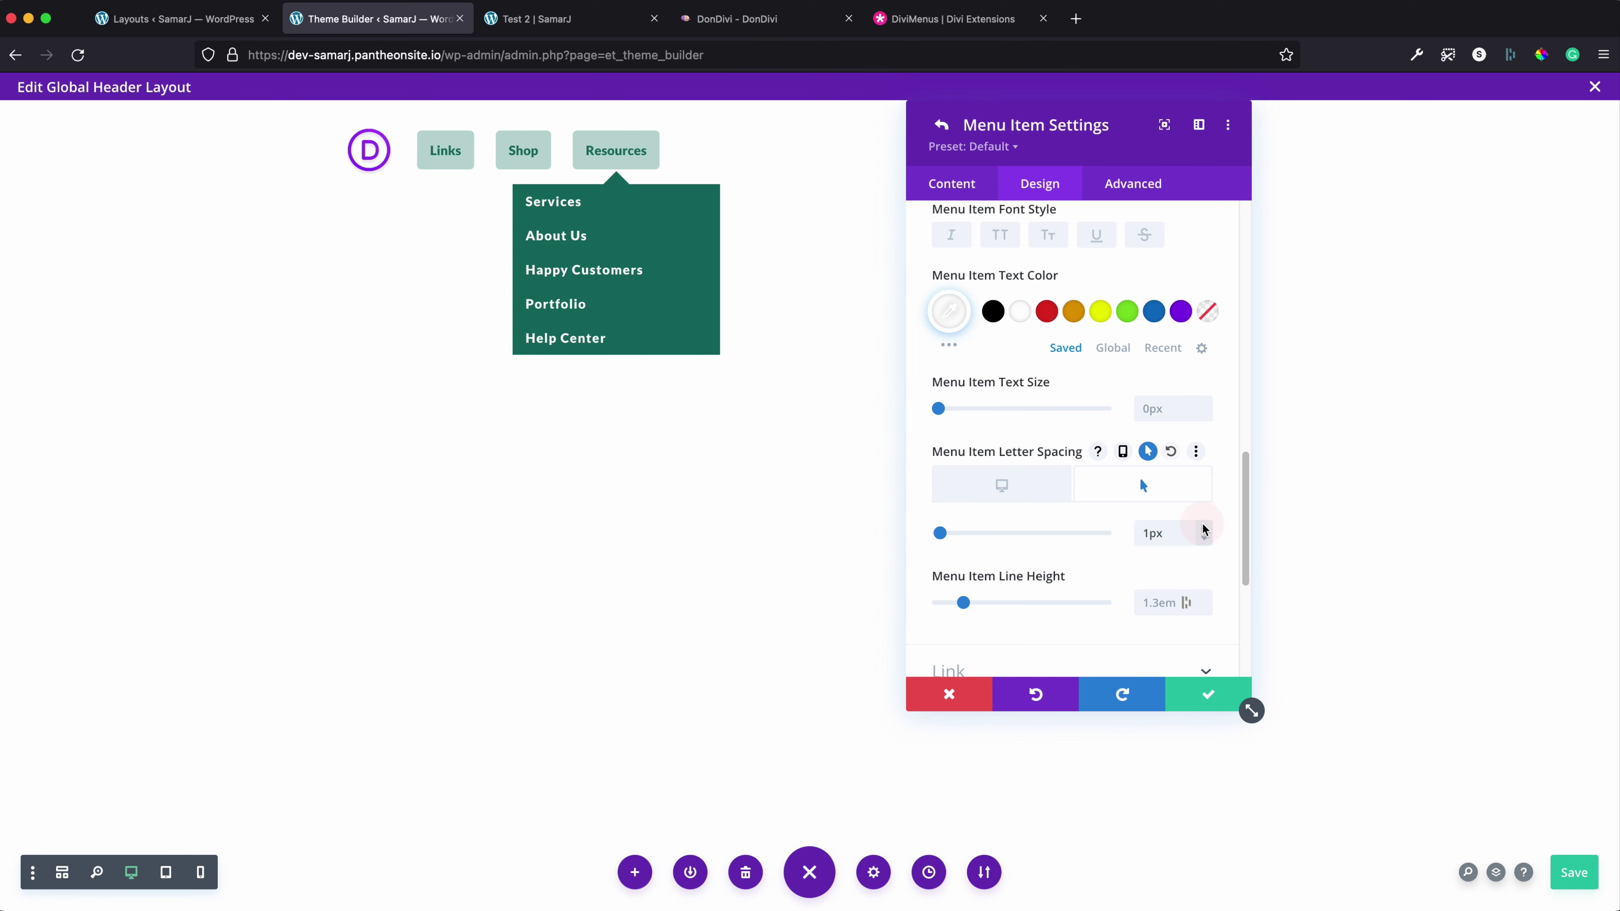
left_click(1051, 492)
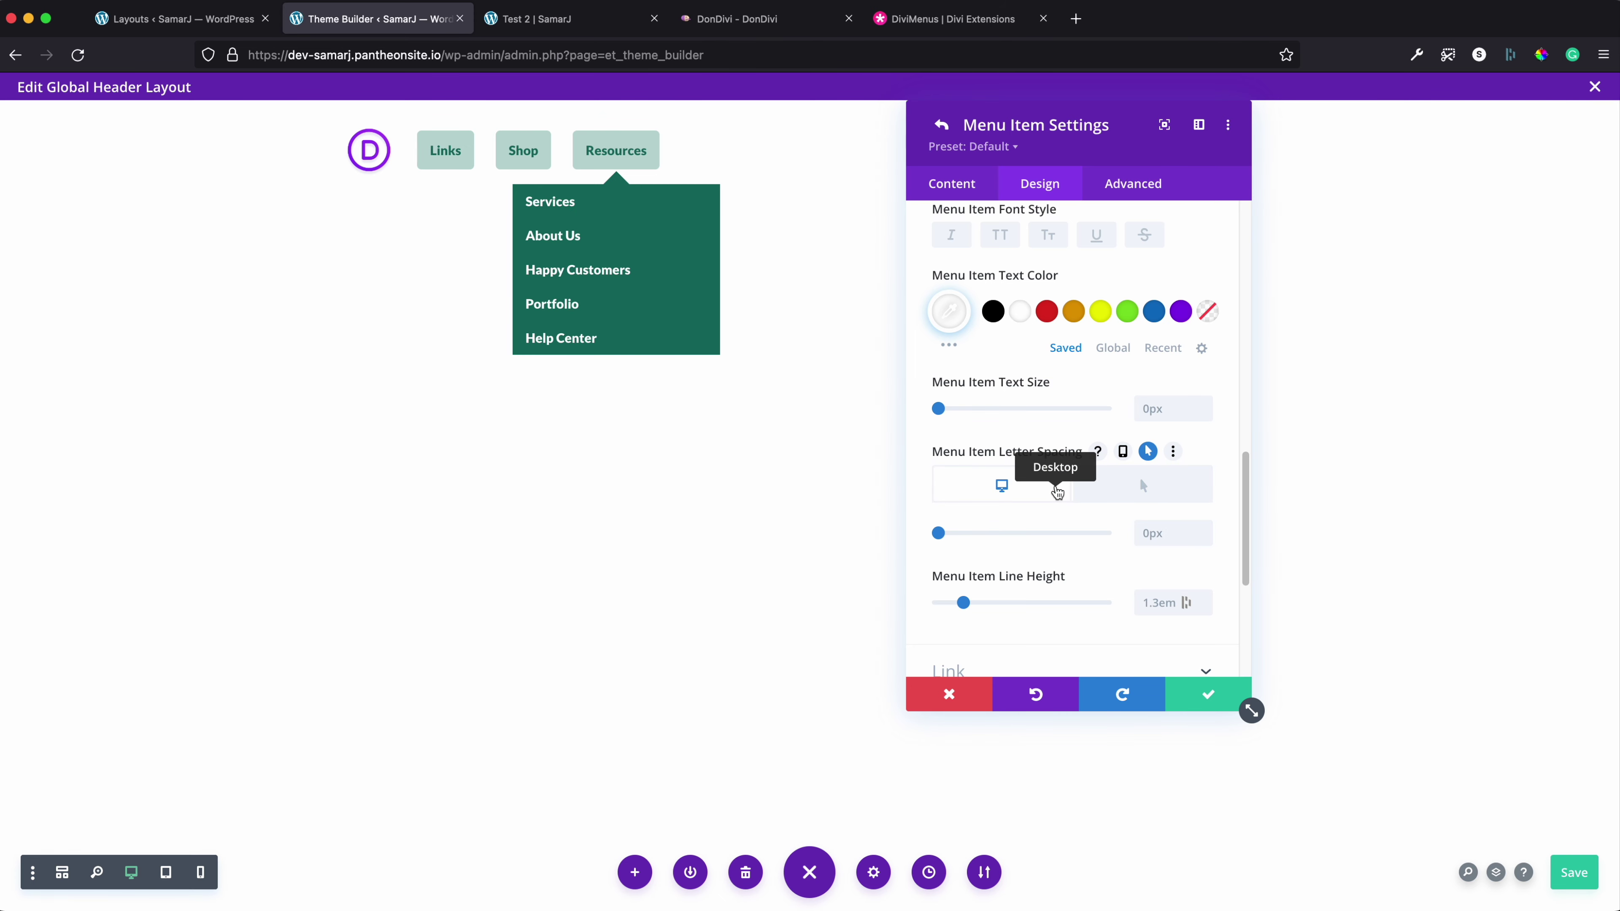
Confirm the menu item and module settings and save the global header layout
left_click(1212, 688)
left_click(1211, 689)
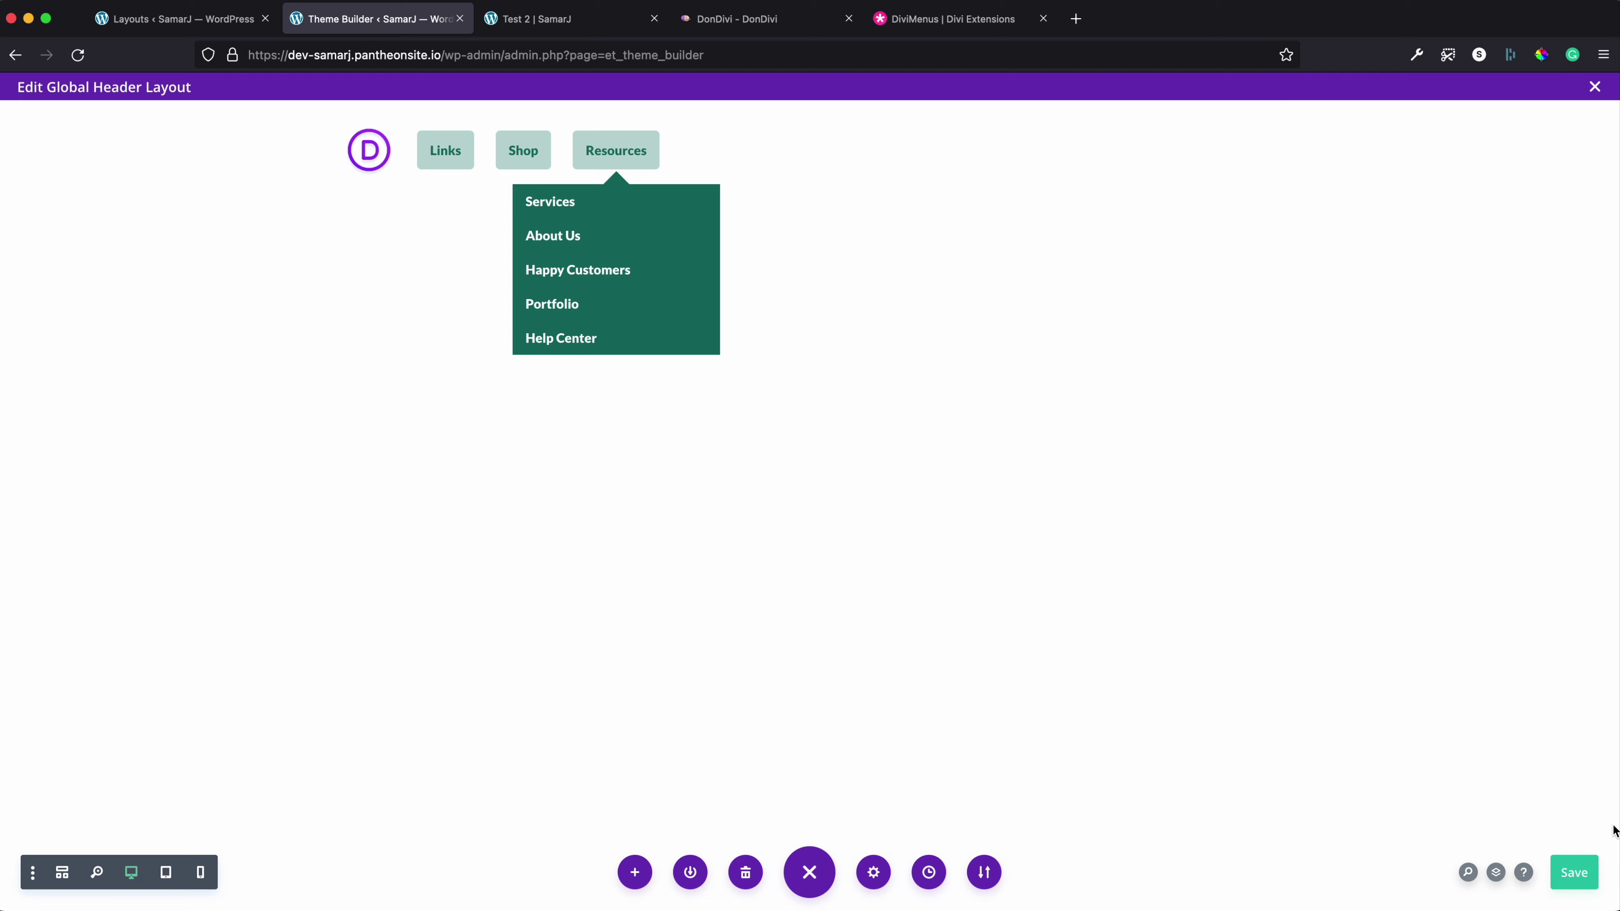
left_click(1574, 873)
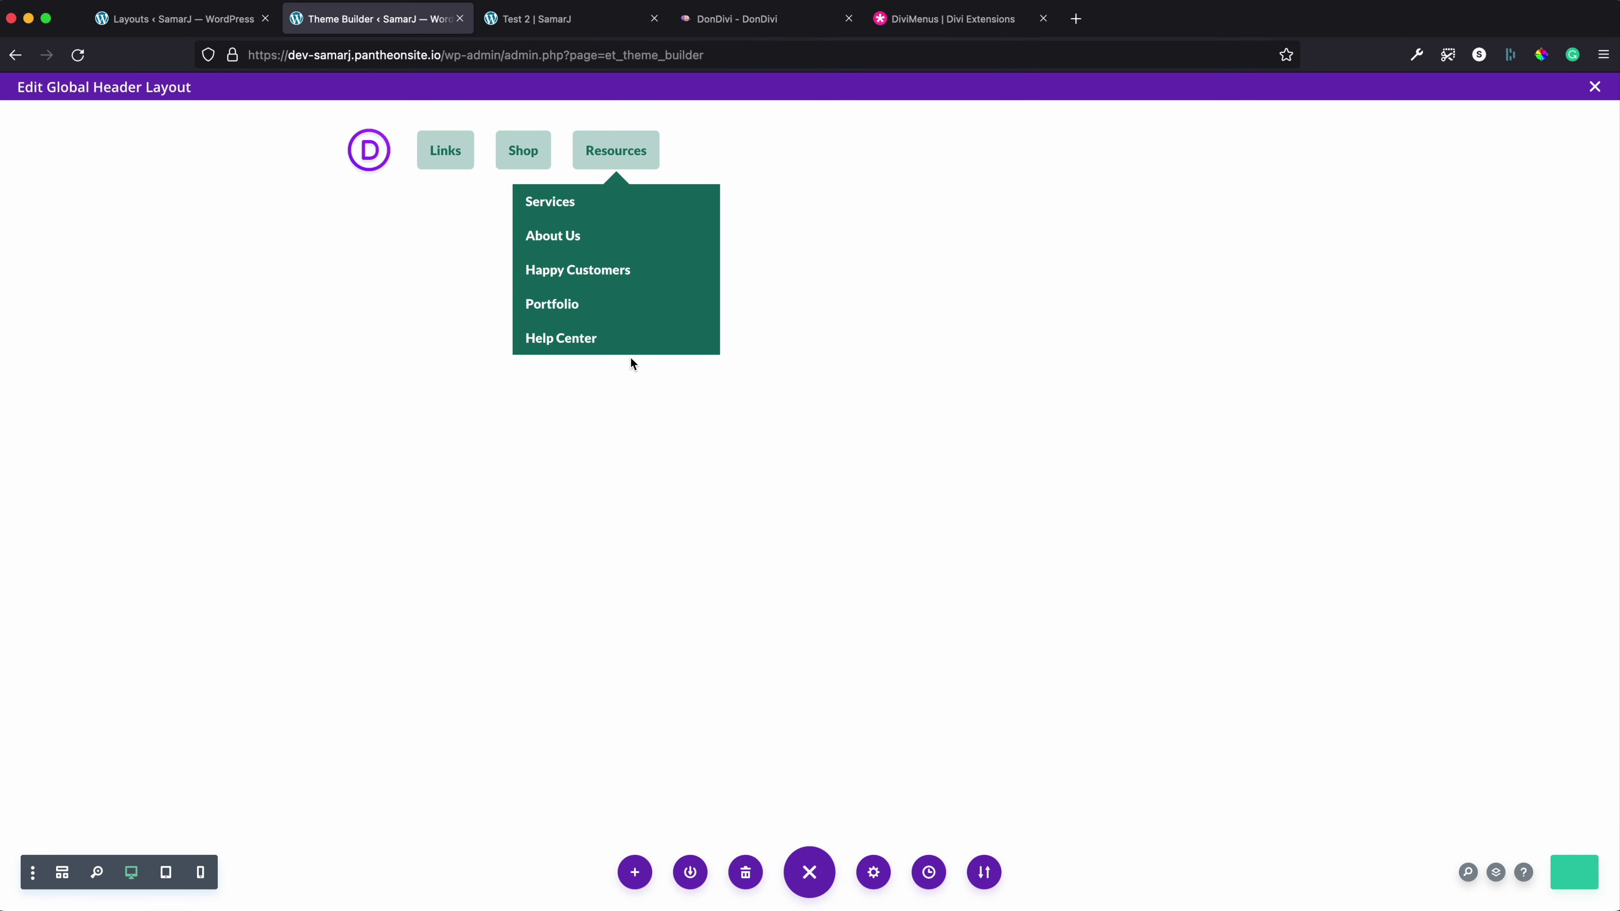
Reload the Test 2 page and check the Links, Shop and Resources submenus on the live header
left_click(514, 31)
key("super+r")
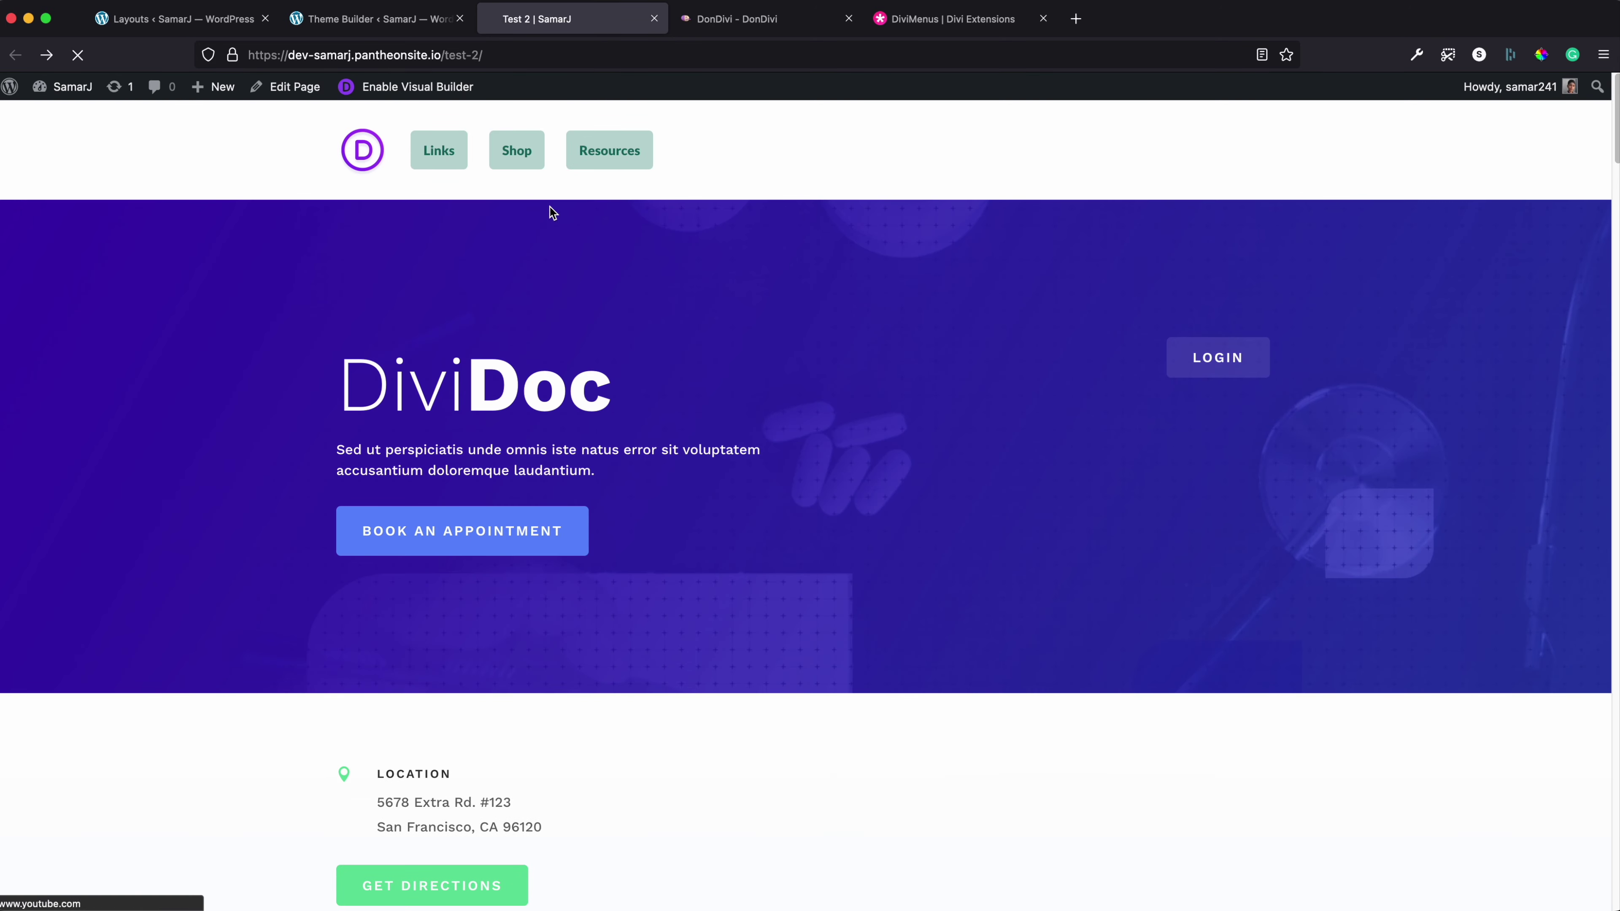
mouse_move(436, 165)
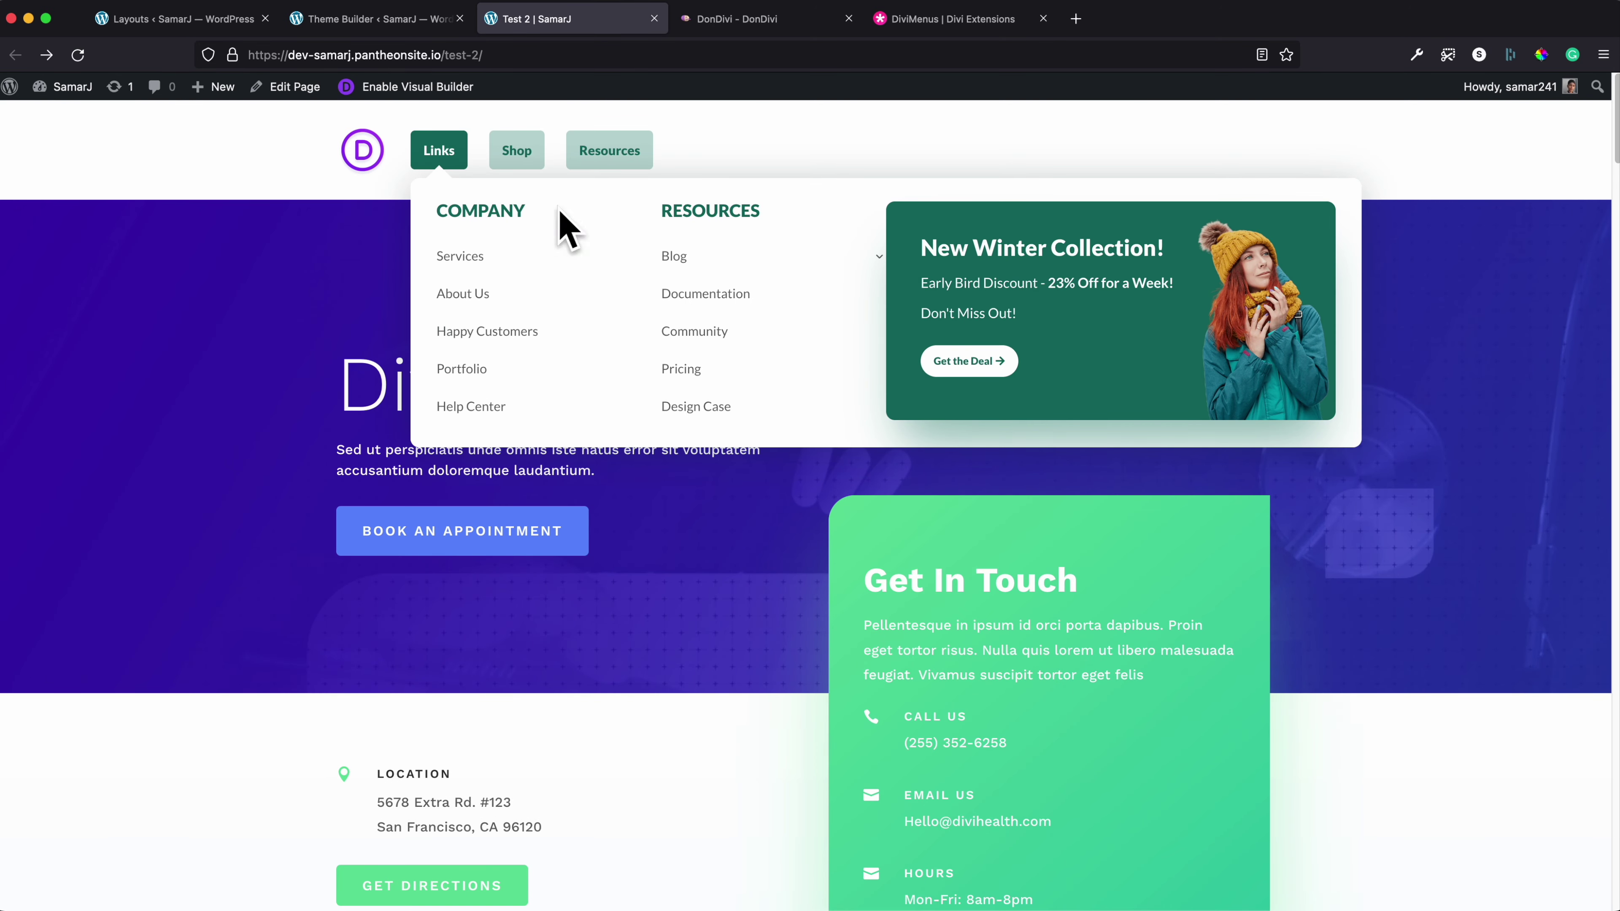
mouse_move(514, 168)
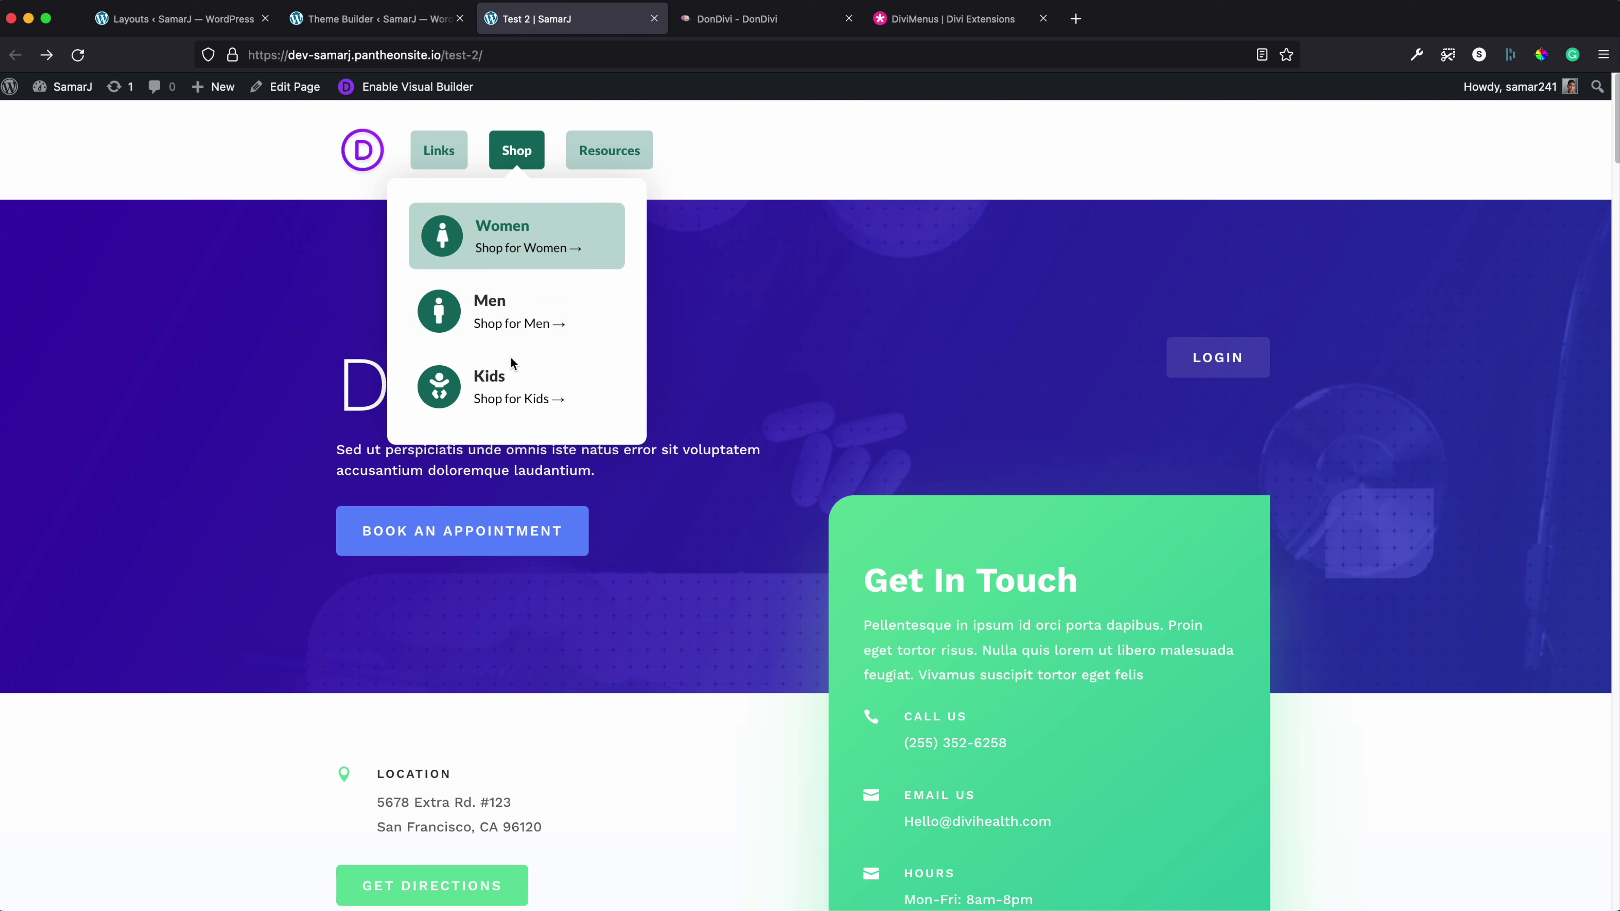
mouse_move(609, 153)
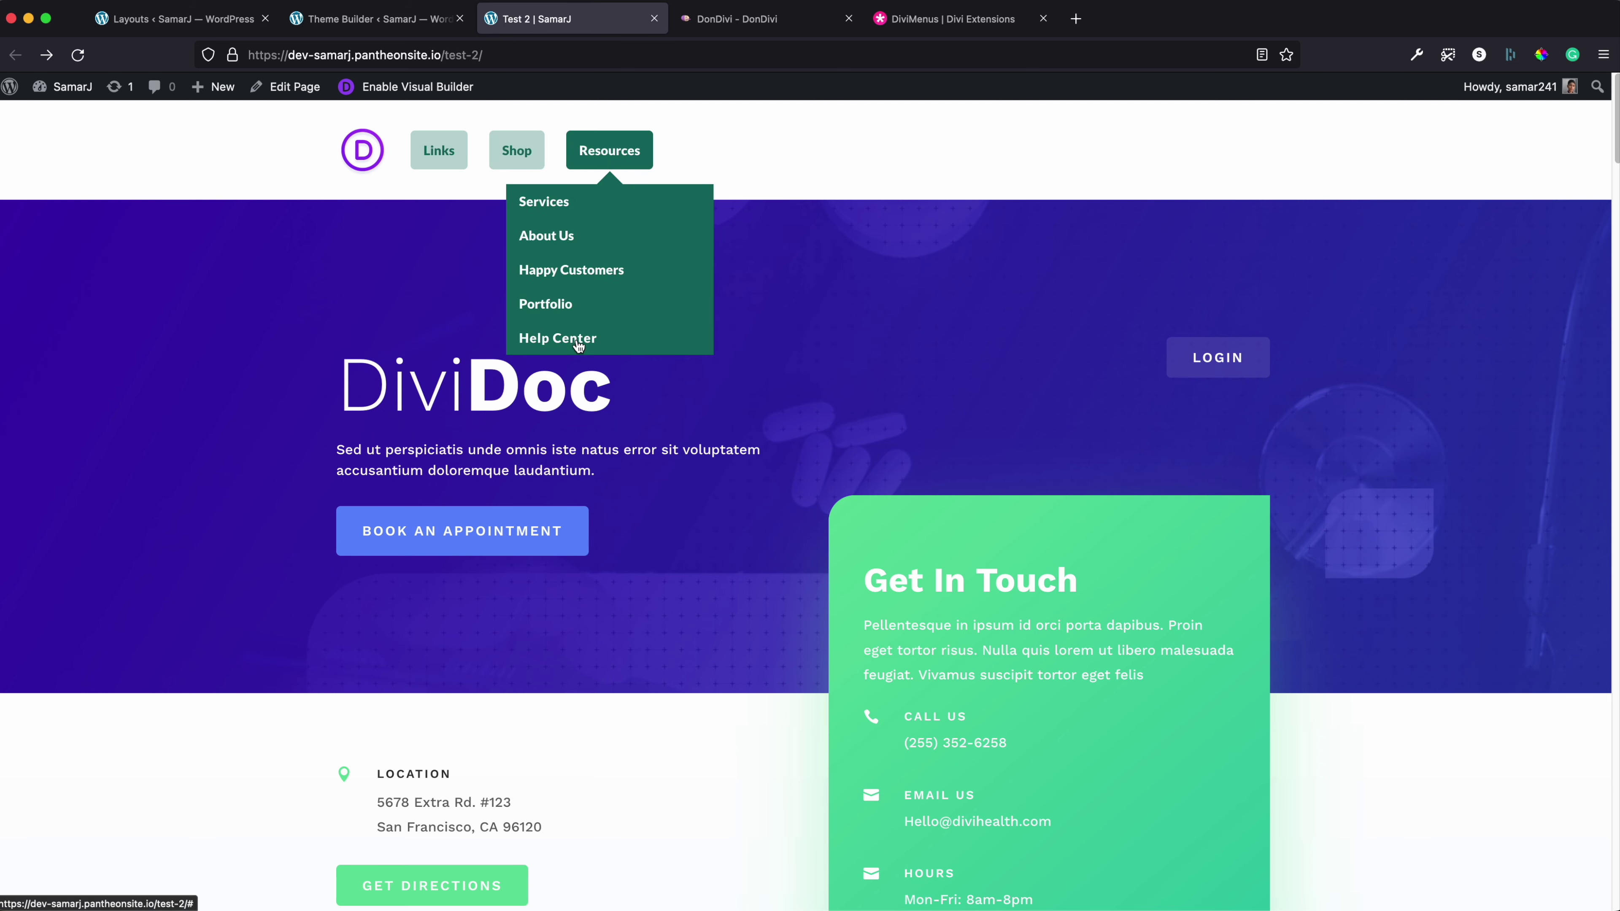
Return to the global header layout in tablet view and turn off the Resources submenu's preview in the builder
key("ctrl+shift+Tab")
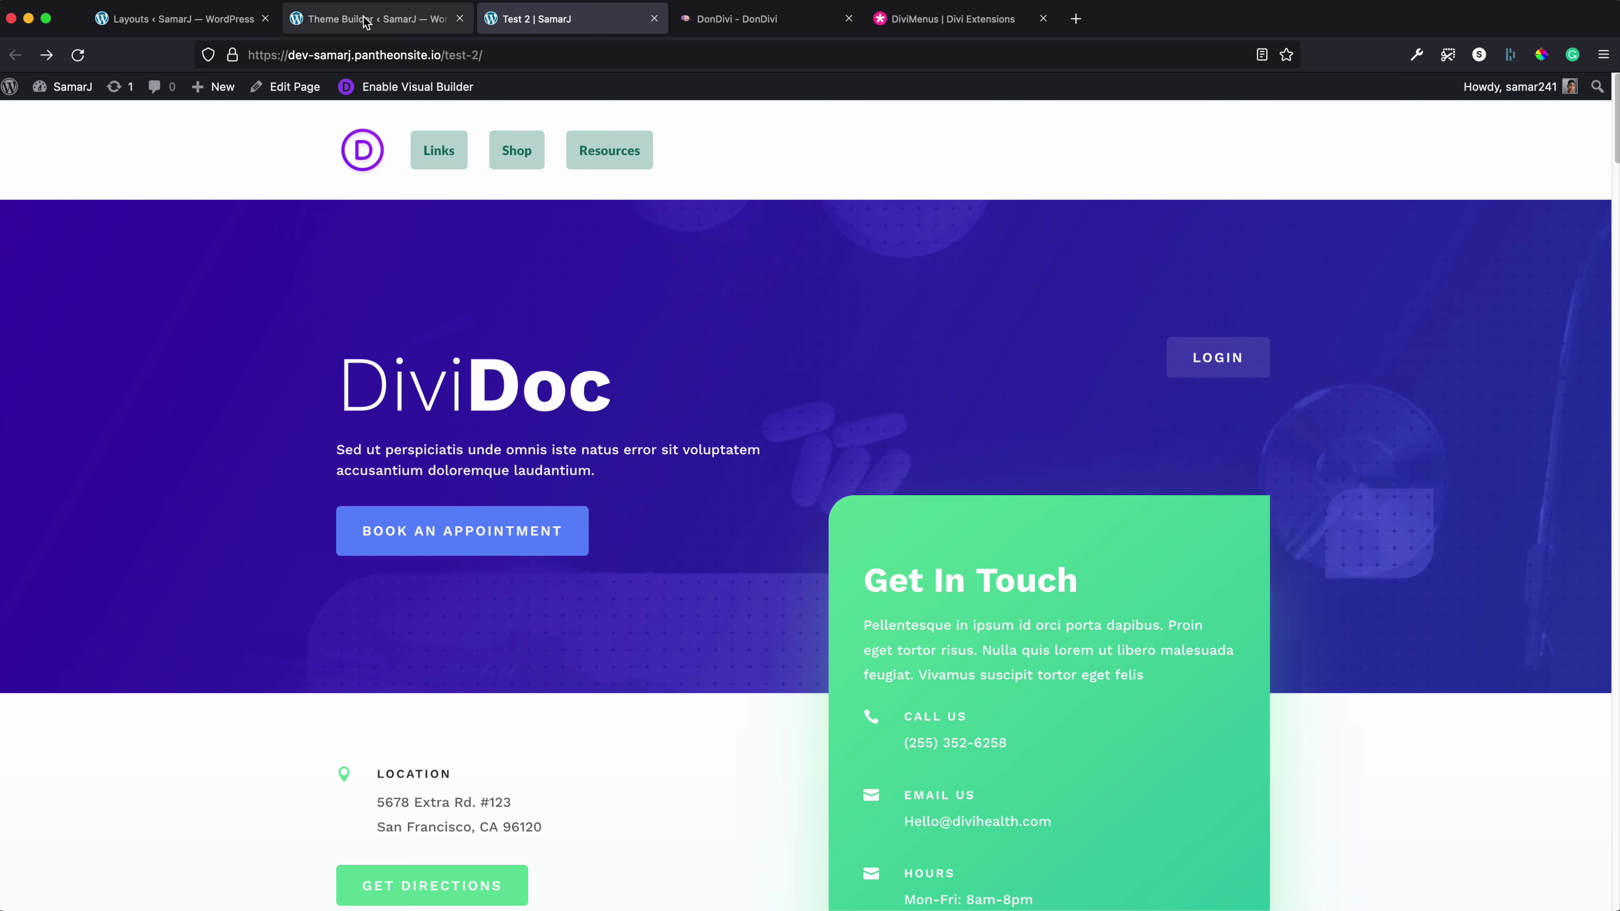
left_click(173, 875)
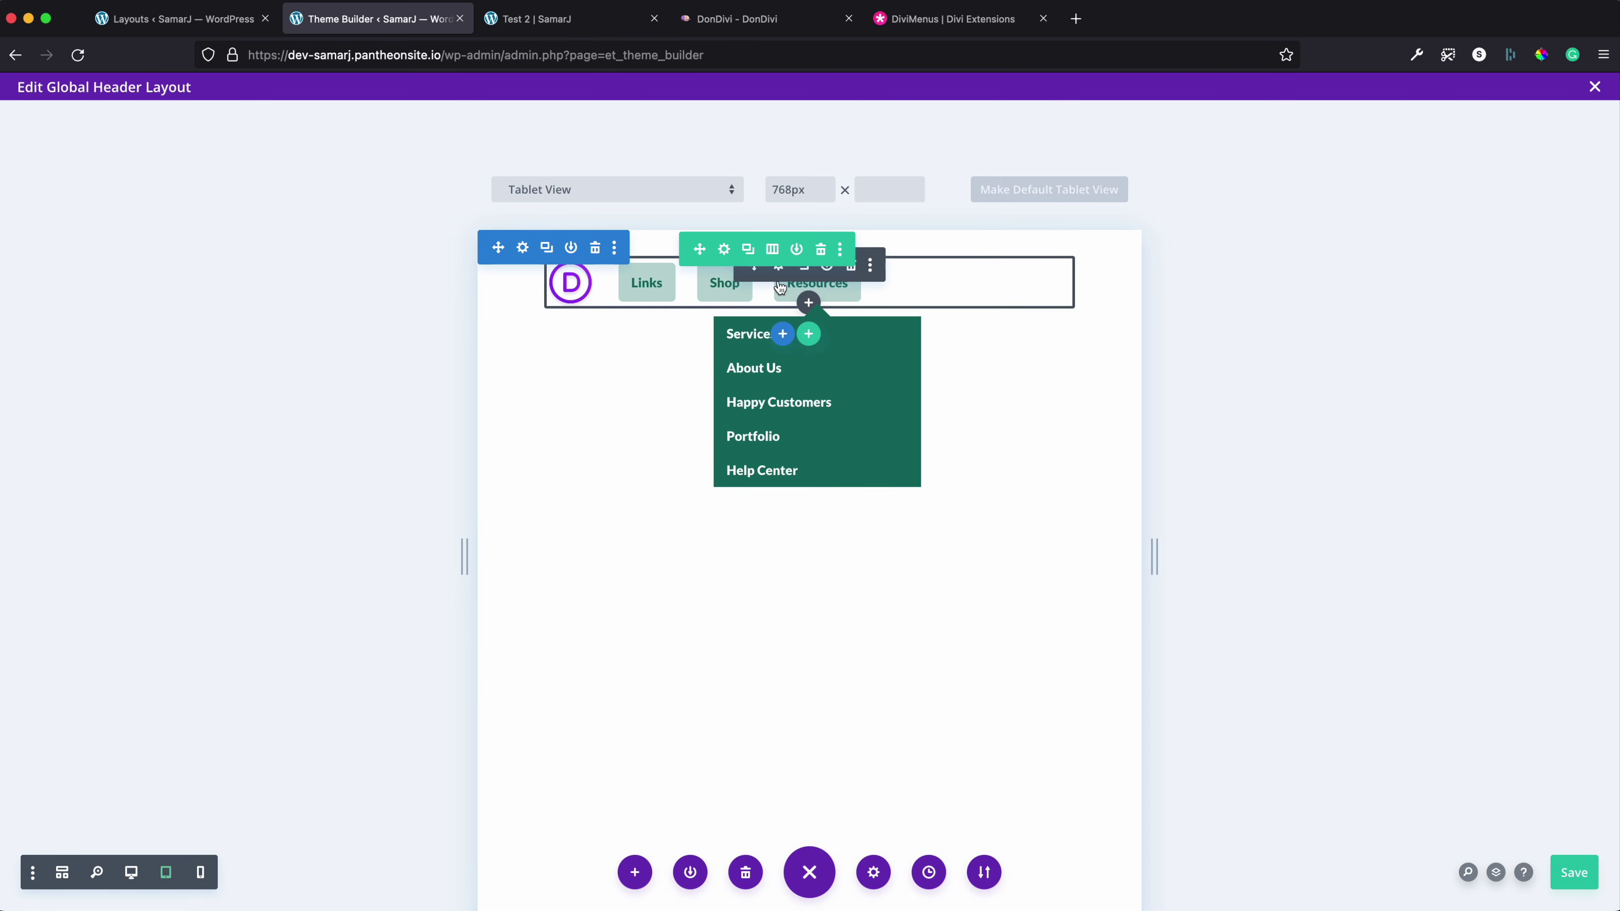
left_click(778, 281)
scroll(1042, 431, "down", 5)
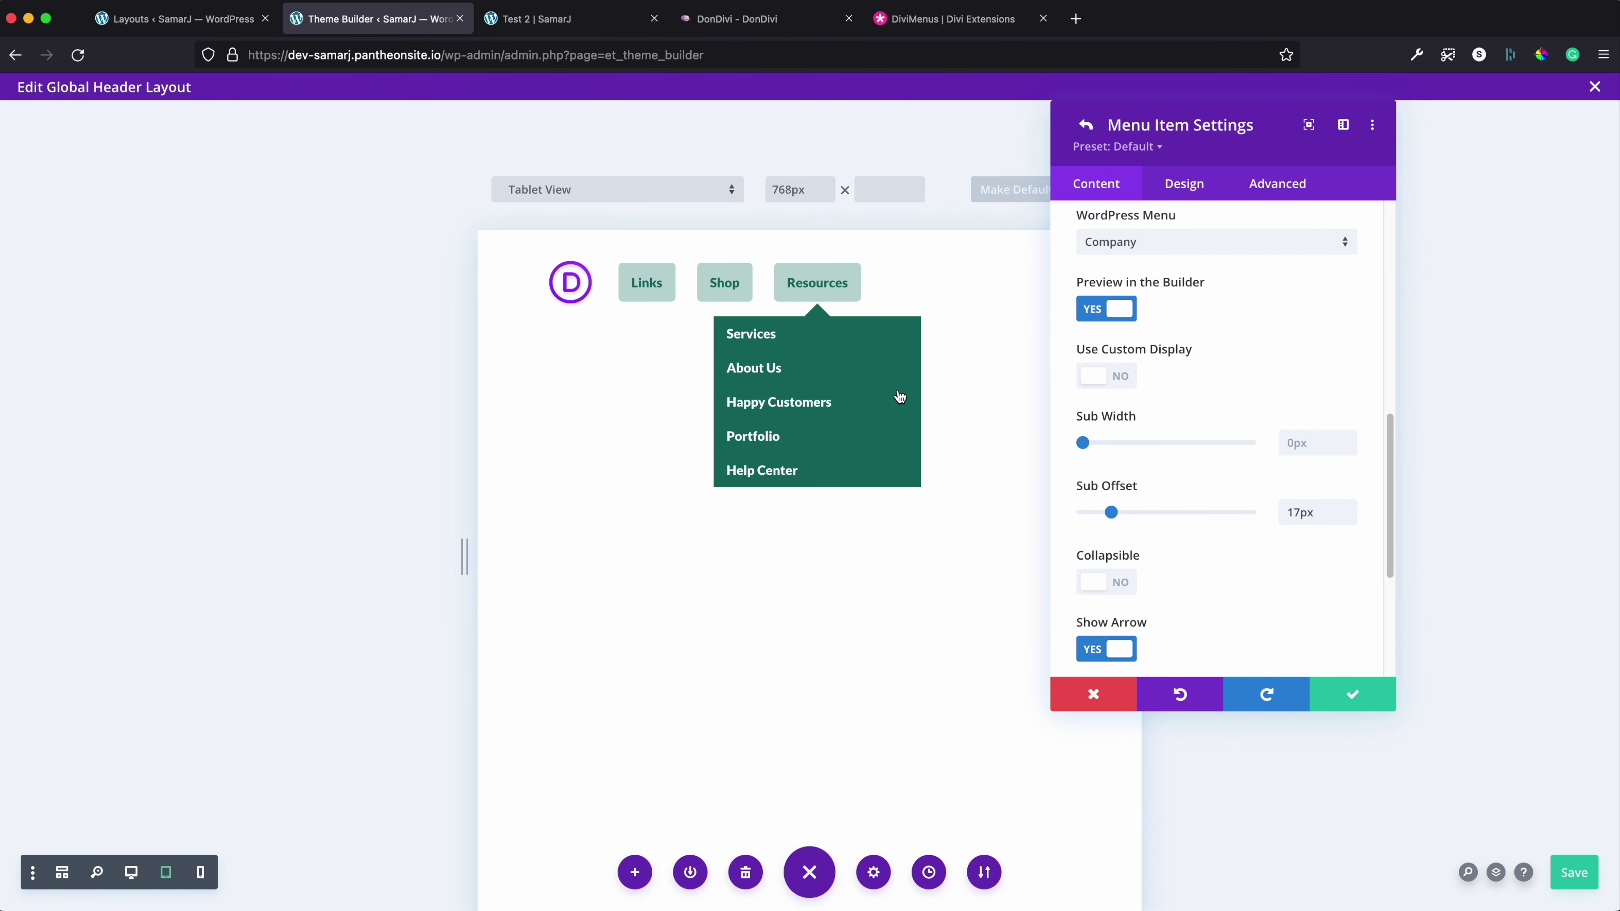
left_click(1116, 308)
left_click_drag(1184, 147, 1260, 148)
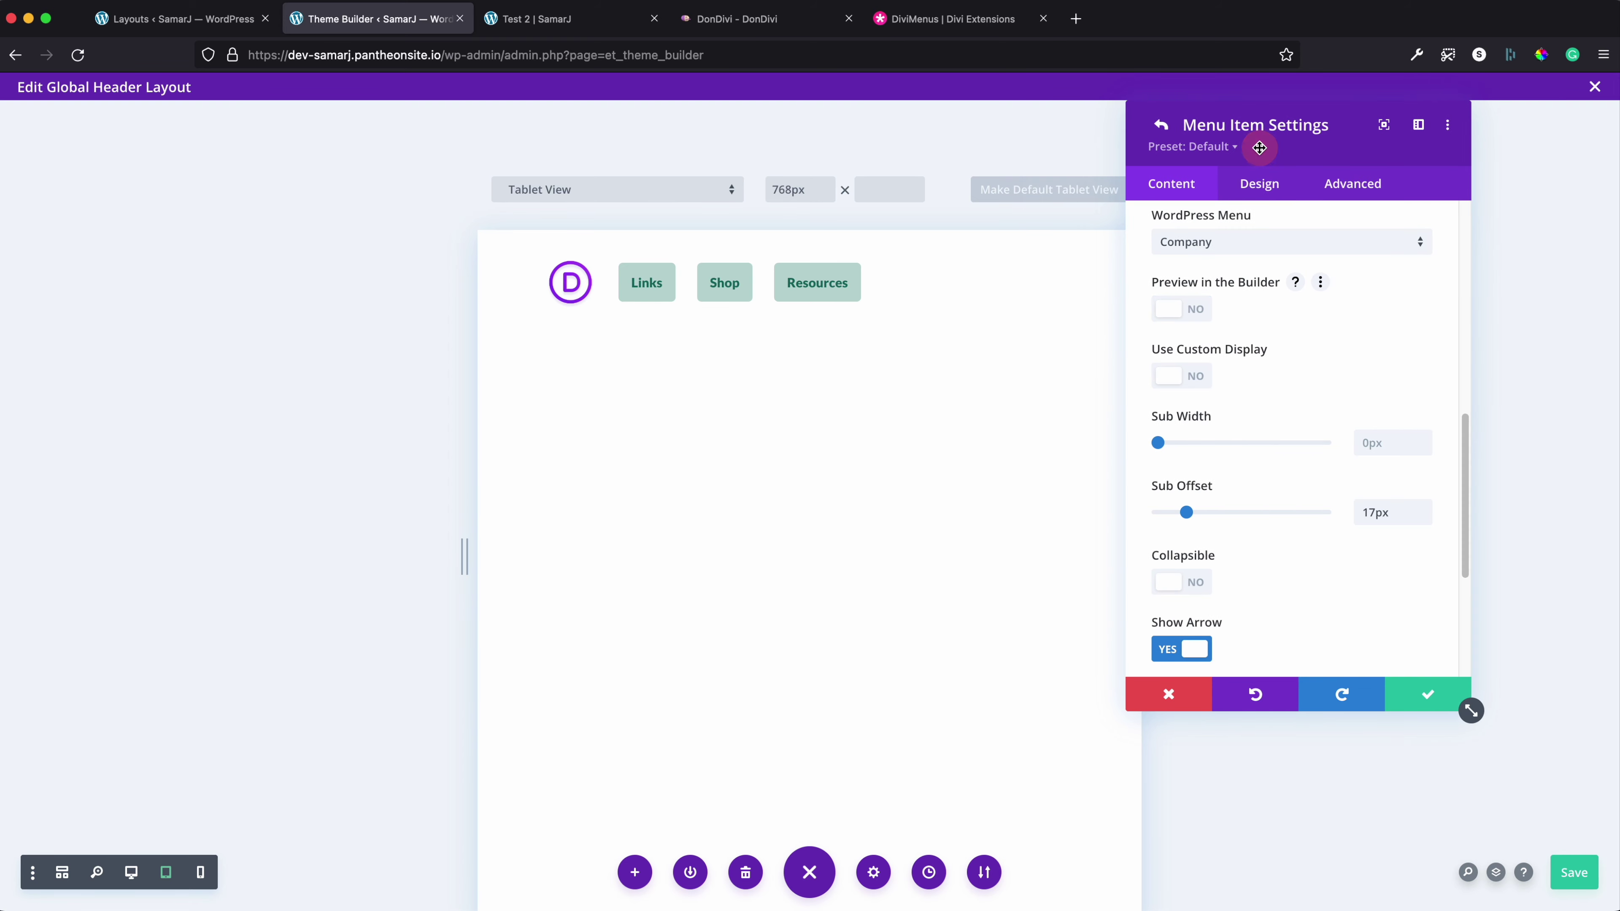
Turn off Show Opened for the DiviMenus Flex menu on tablet
left_click(1161, 124)
scroll(1263, 348, "up", 3)
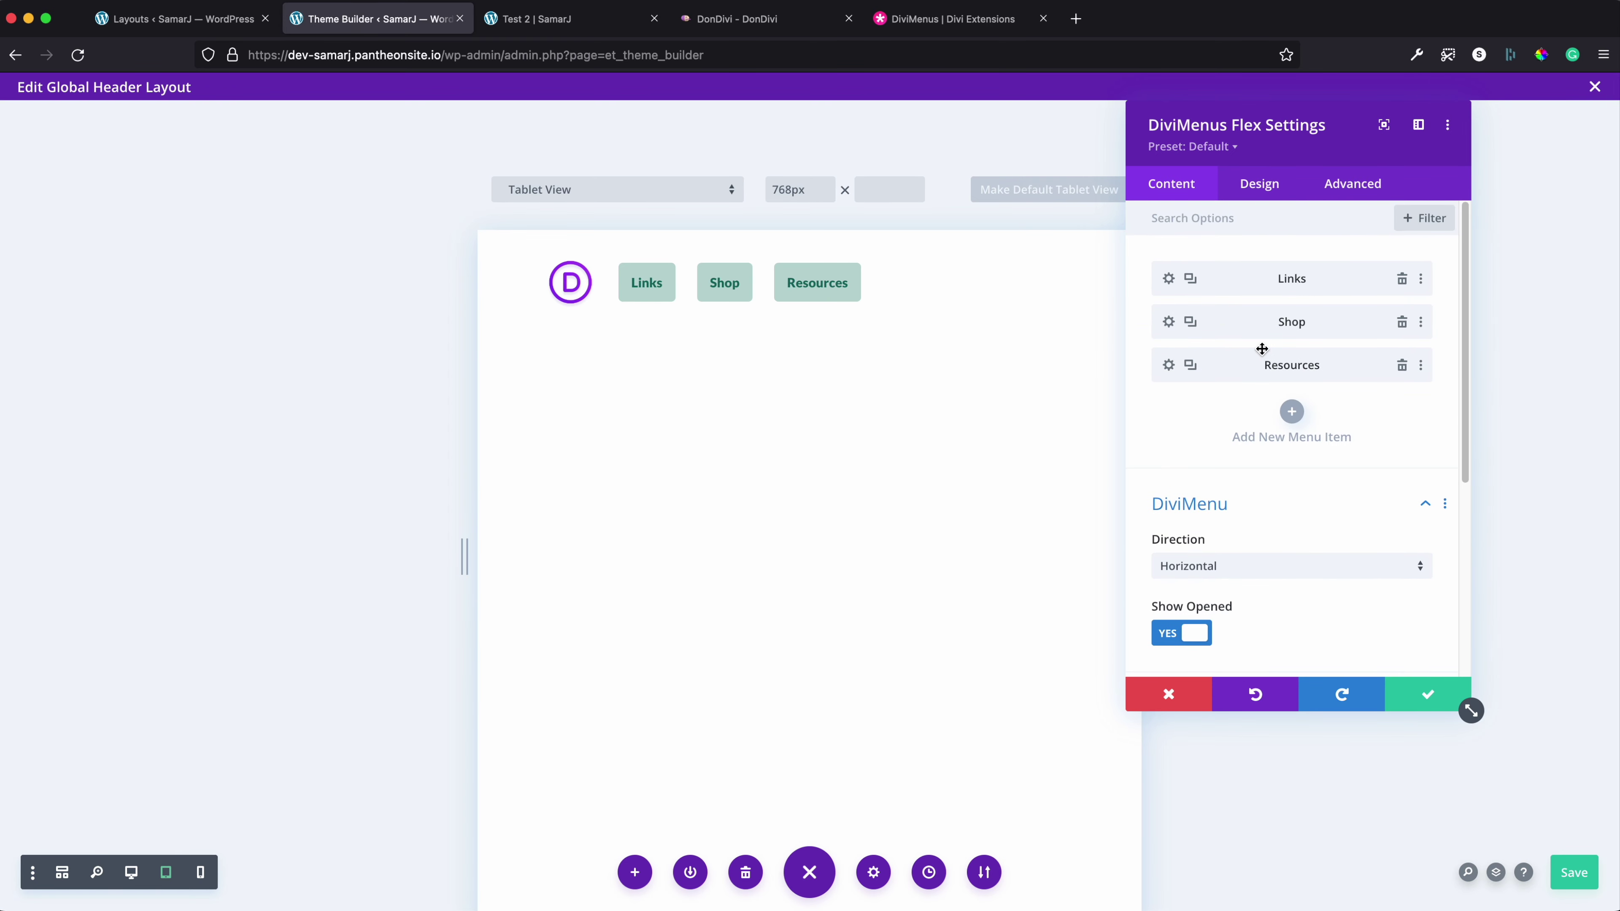
scroll(1250, 447, "down", 3)
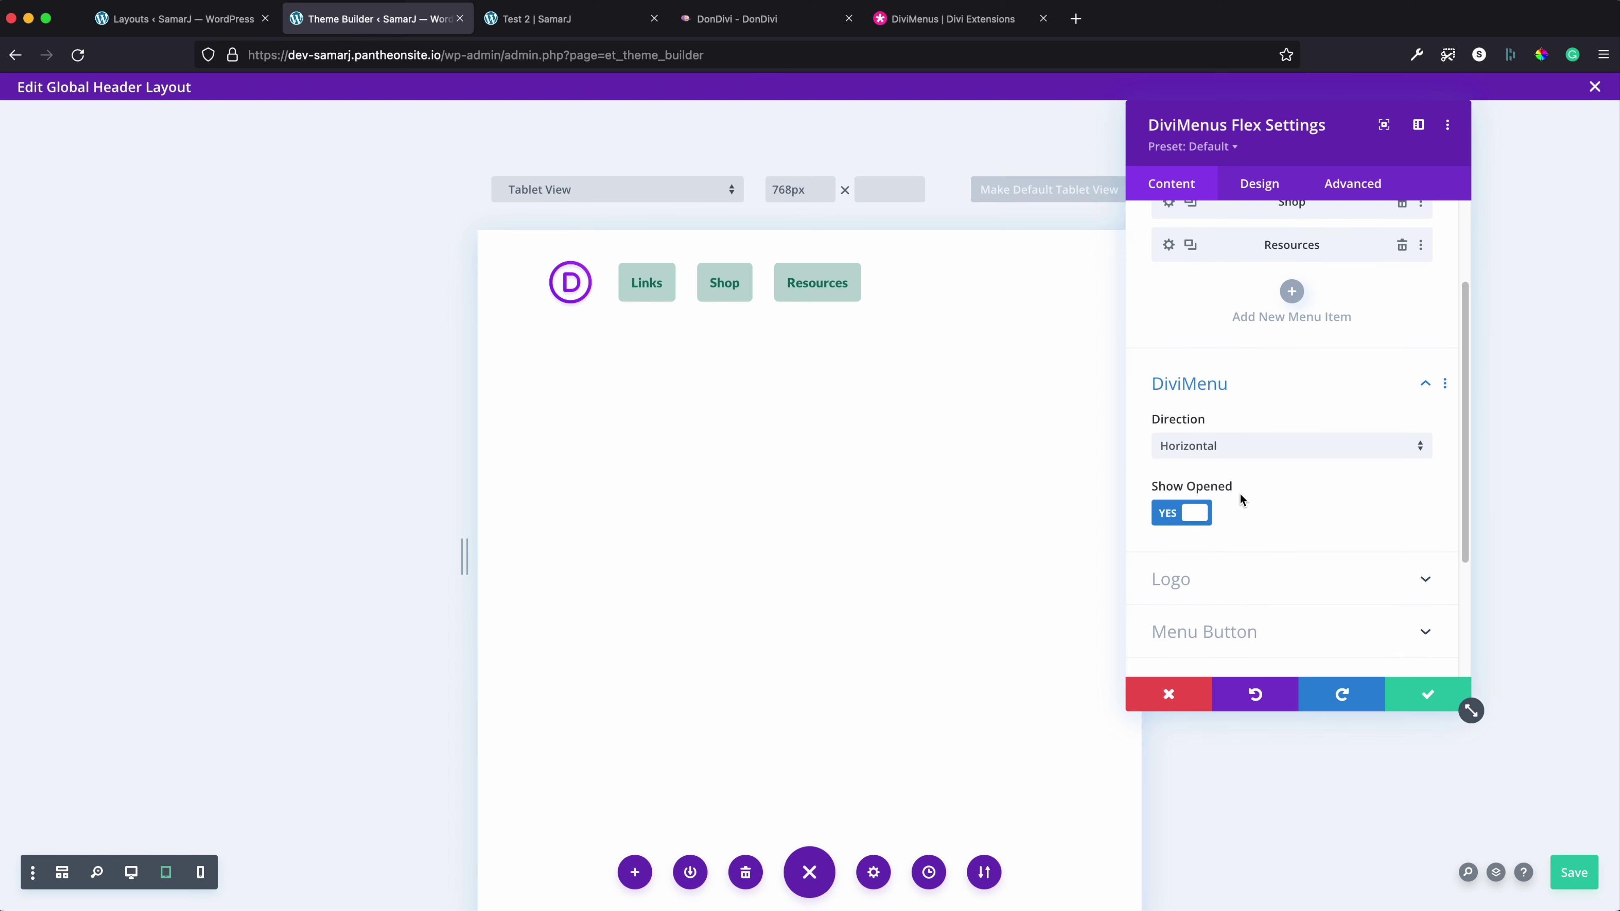
left_click(1272, 488)
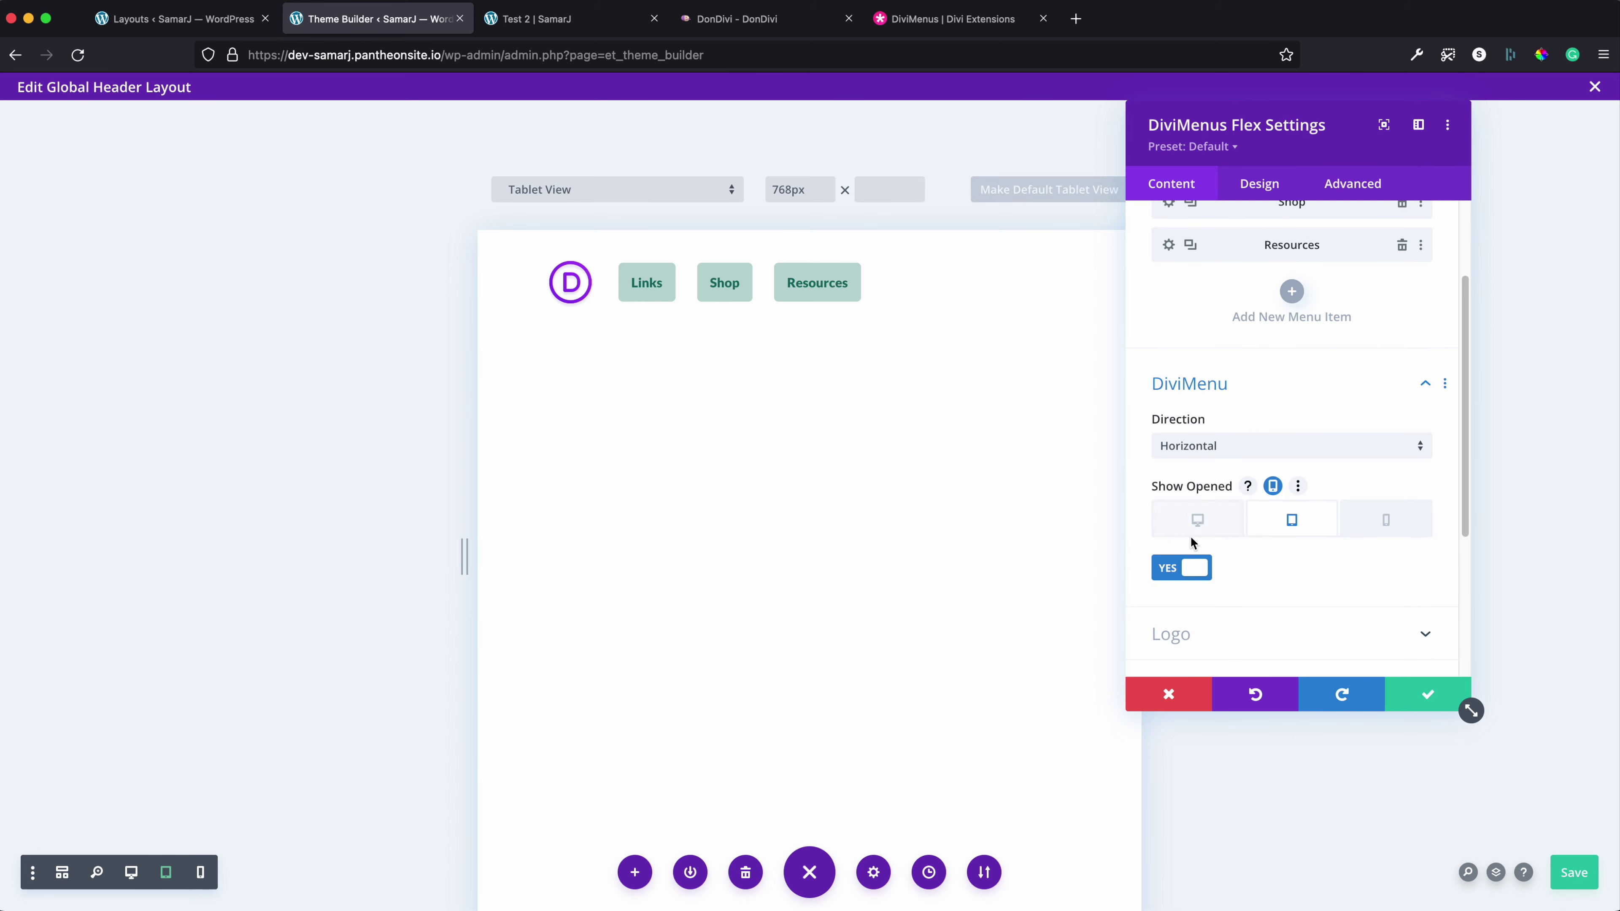
left_click(1197, 564)
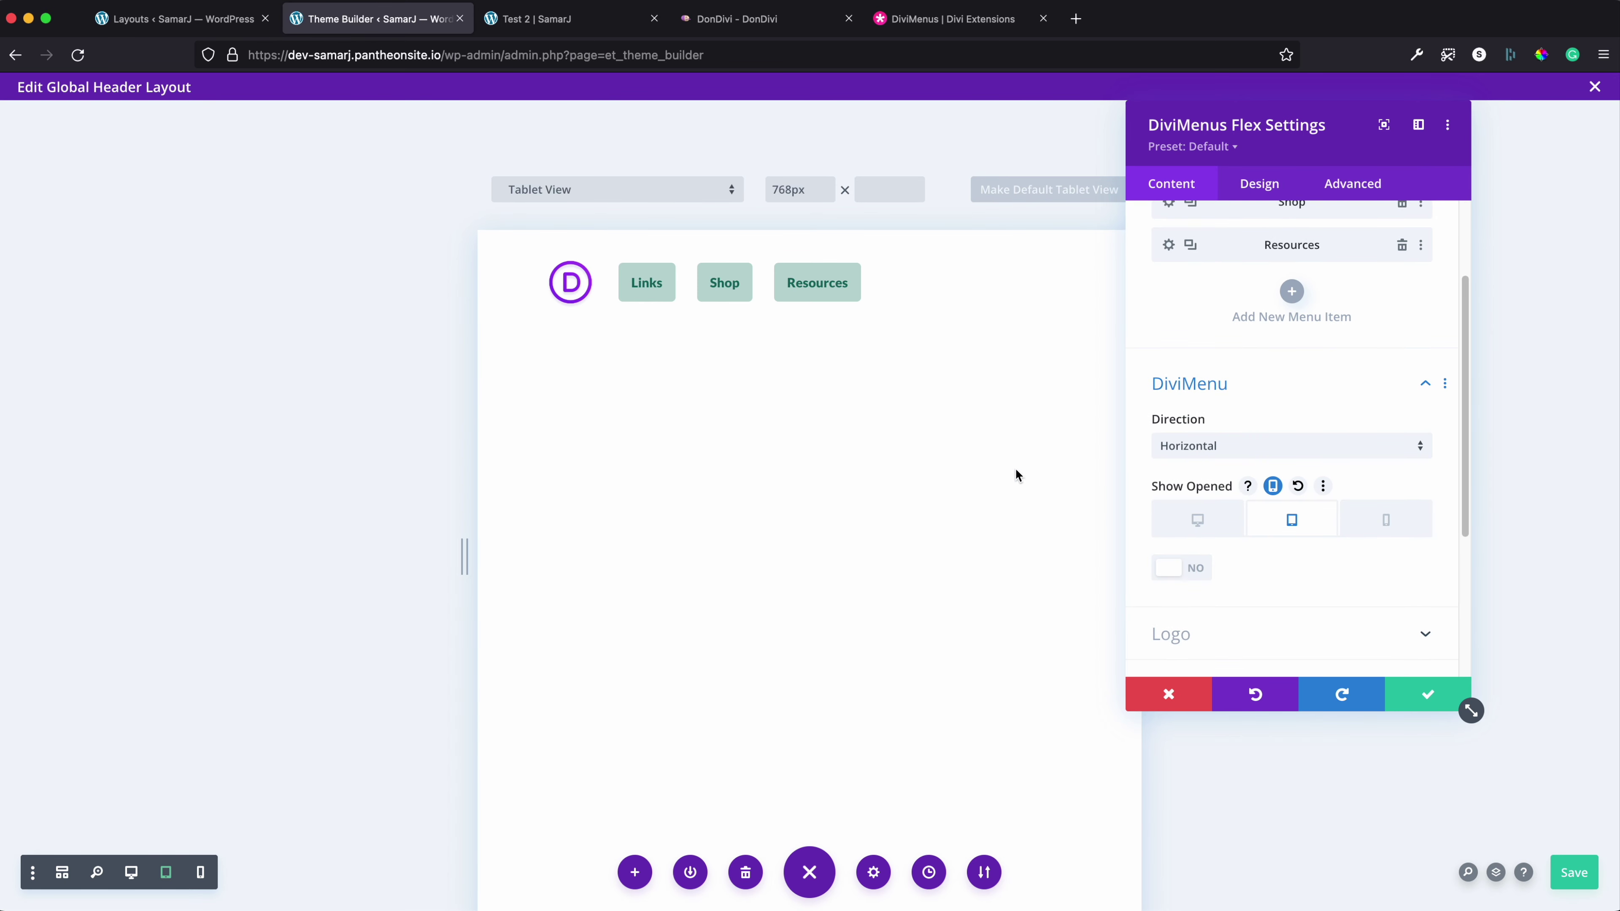
Turn off Hide for the menu button on tablet and test opening and closing the menu with it
scroll(1200, 553, "down", 2)
left_click(1201, 564)
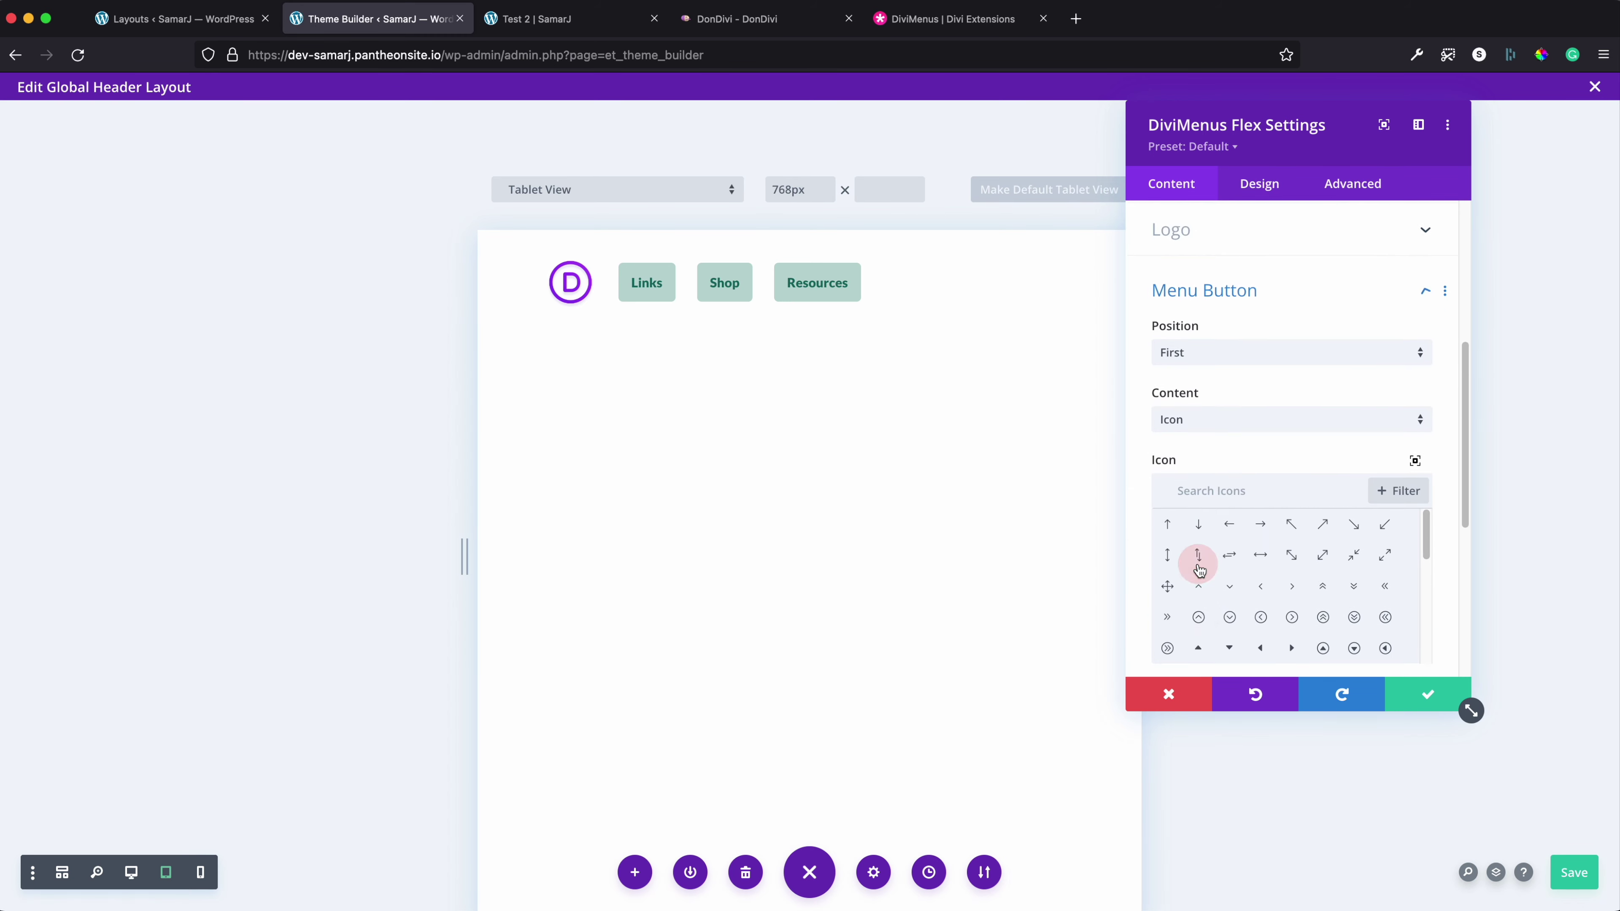
scroll(1199, 568, "down", 3)
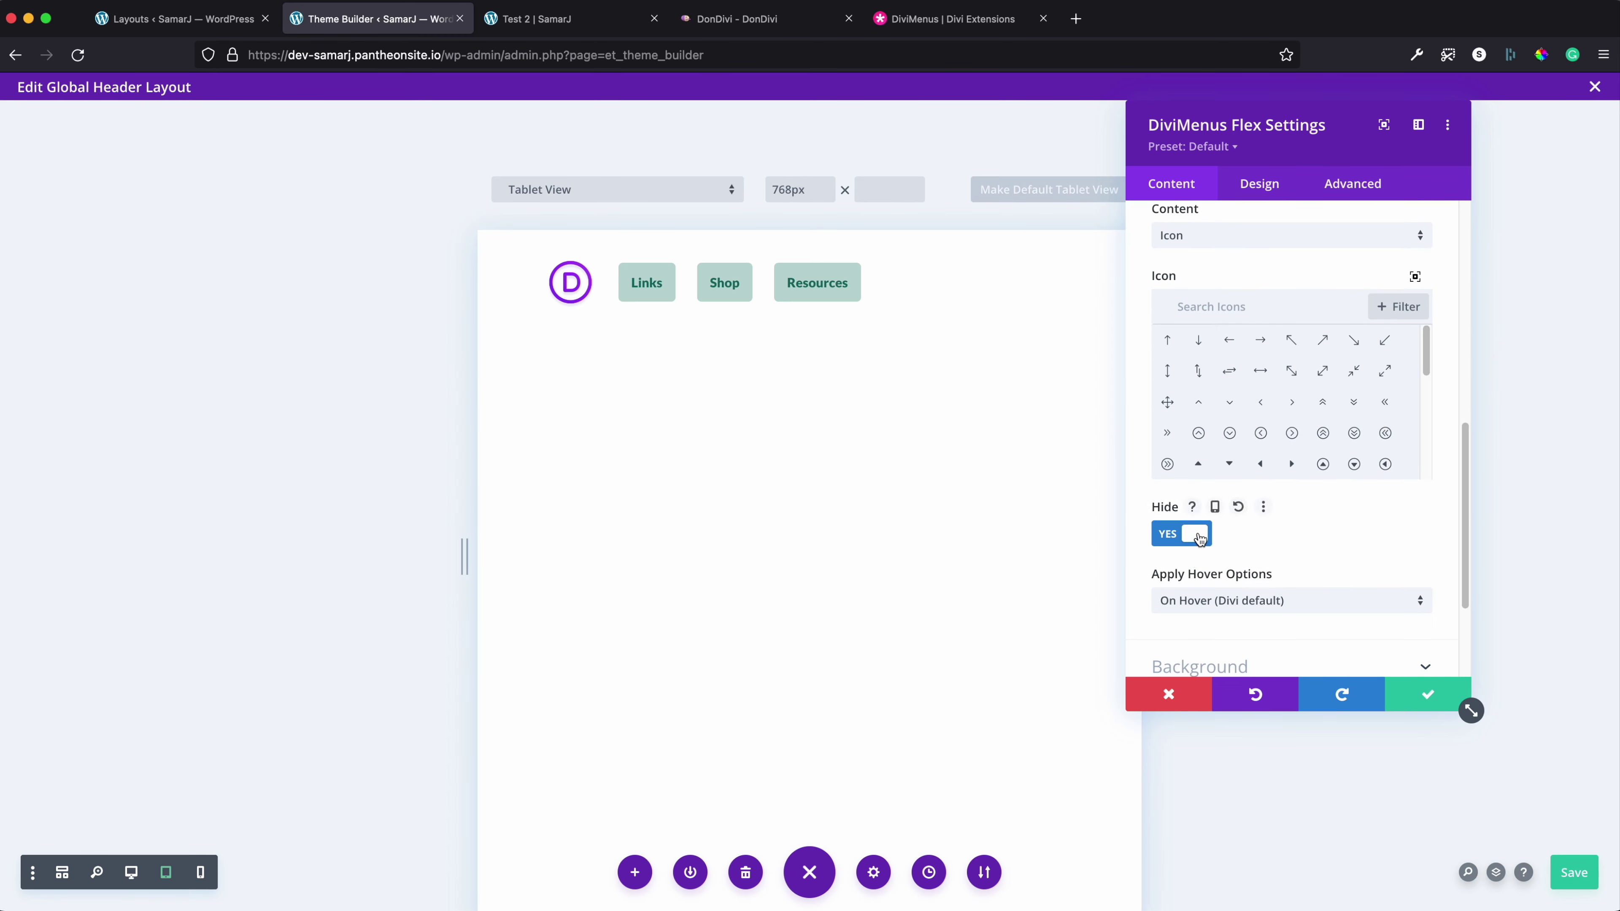
left_click(1219, 509)
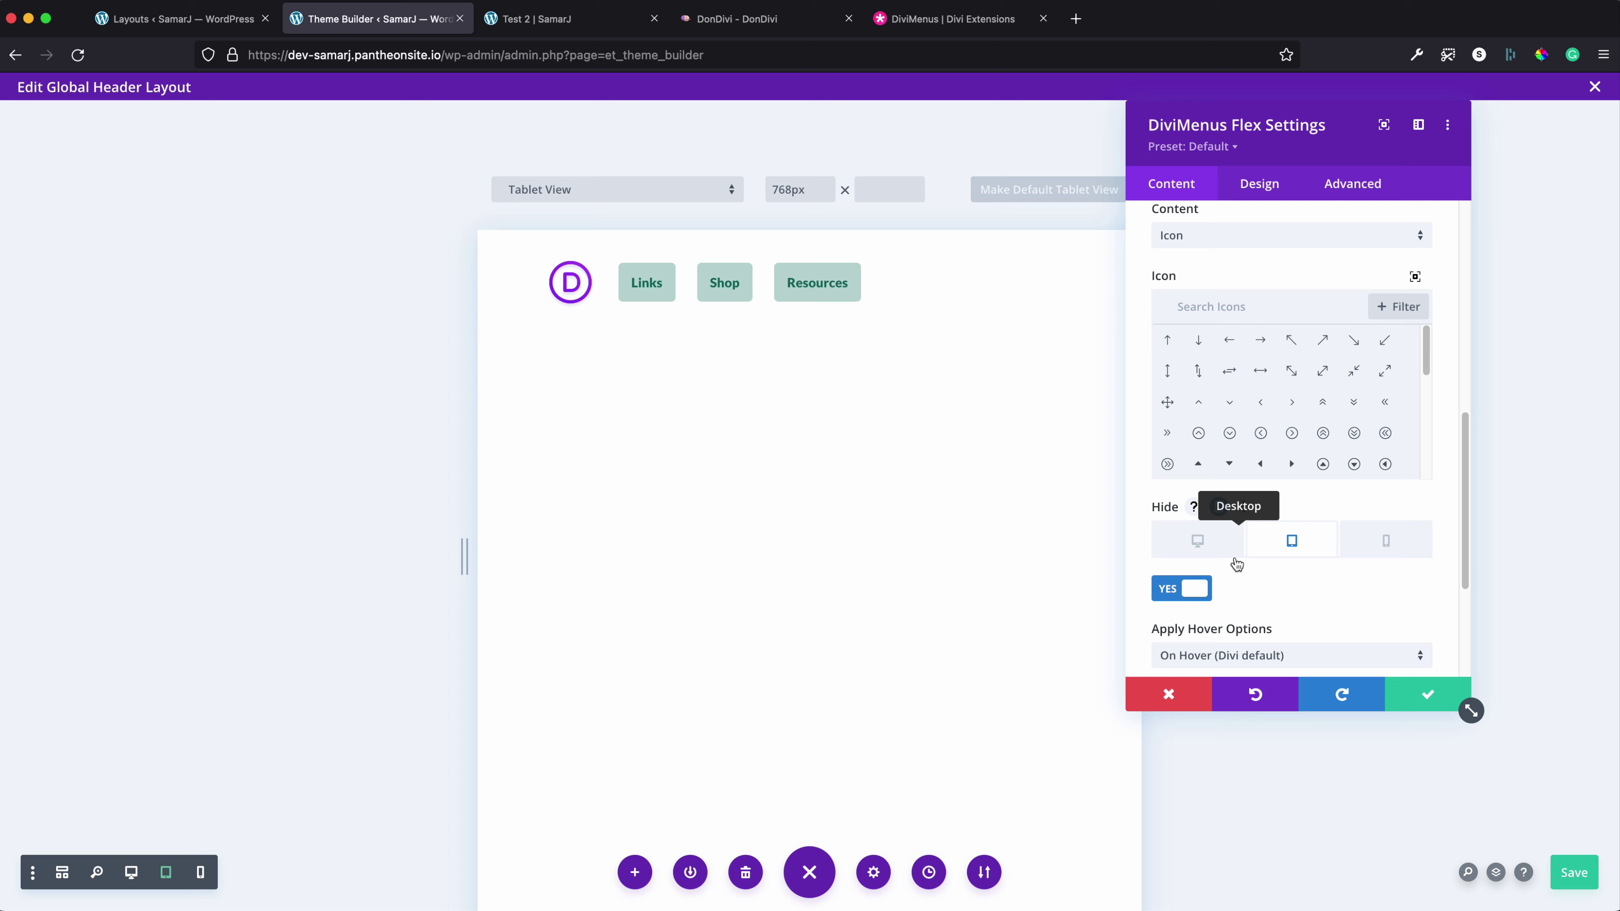
left_click(1192, 588)
left_click(649, 290)
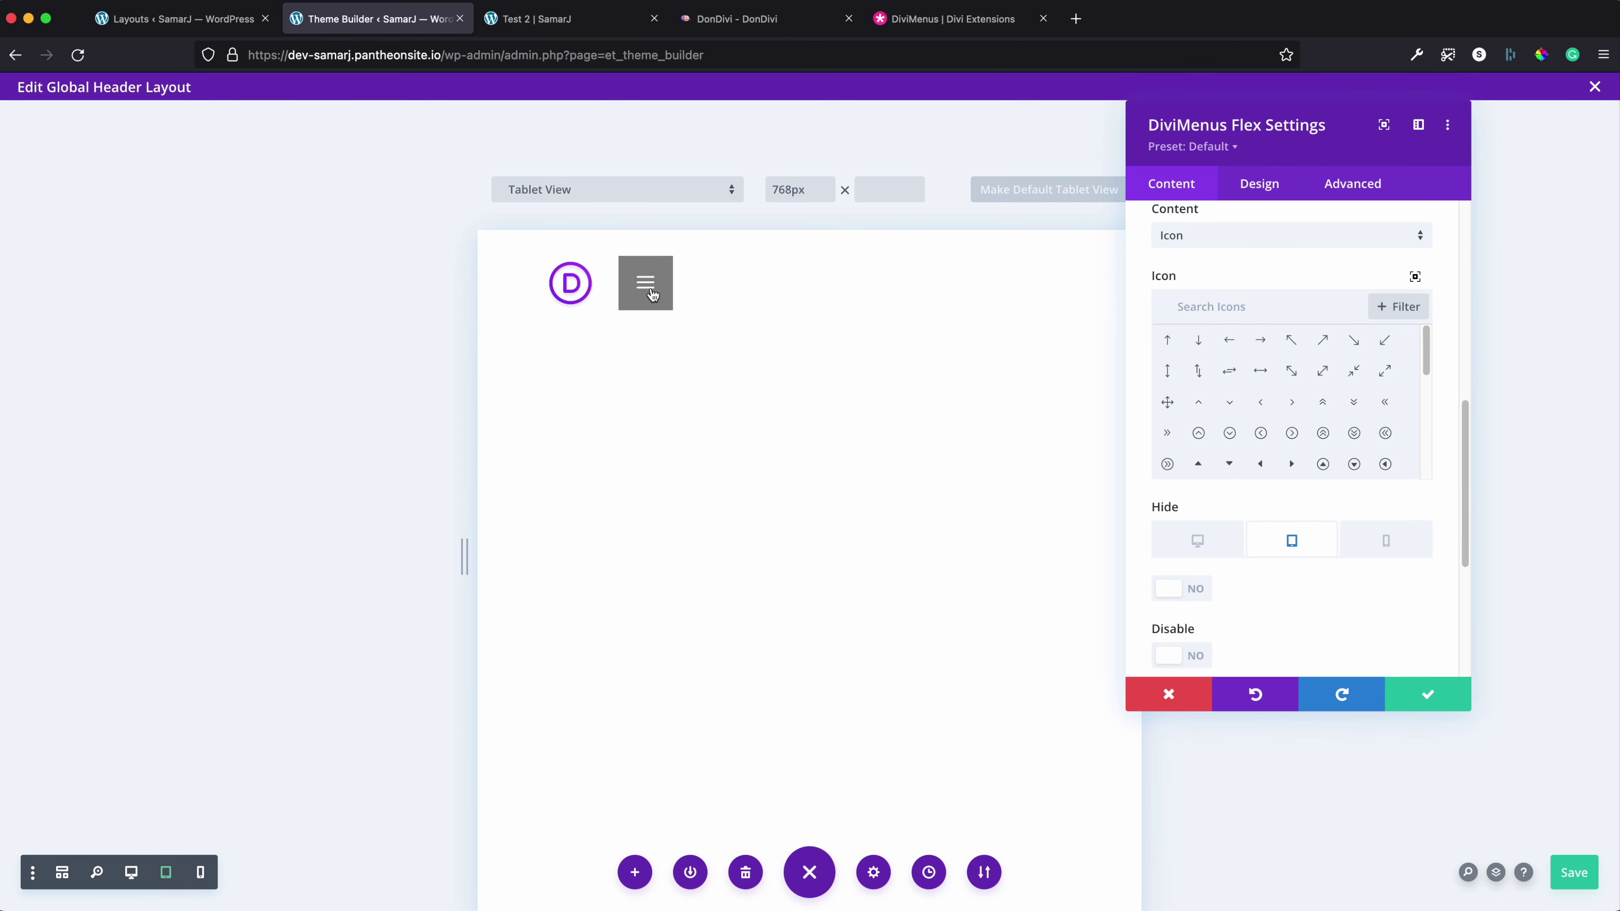
left_click(650, 292)
left_click(652, 294)
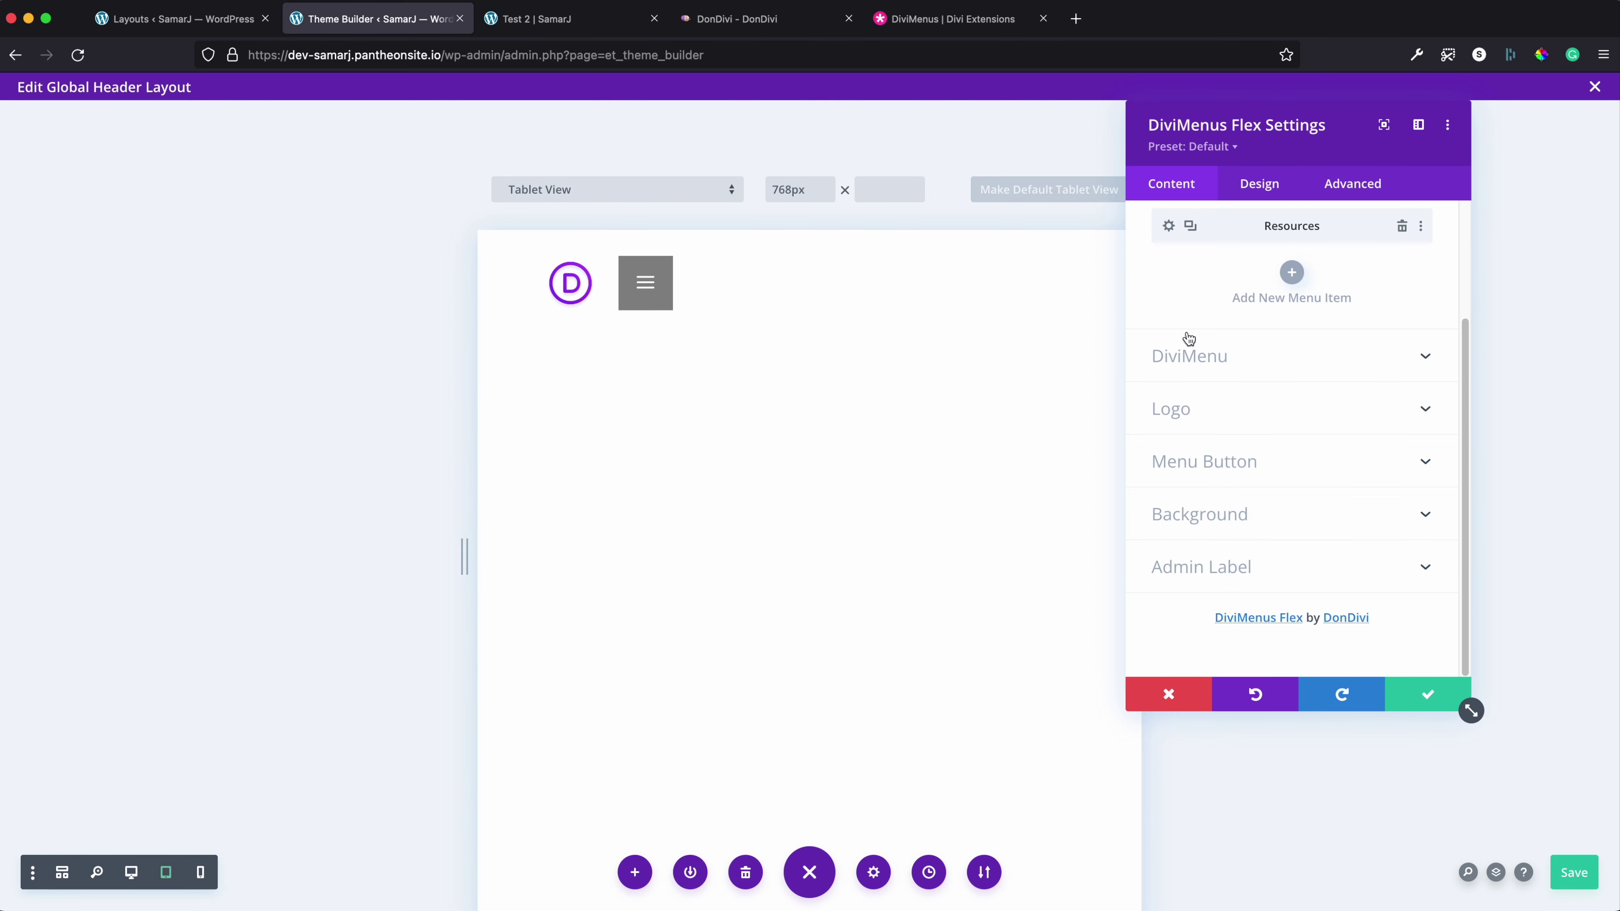
Set the DiviMenu's horizontal alignment to right for tablet only, keeping the desktop alignment left
left_click(1256, 190)
left_click(1228, 255)
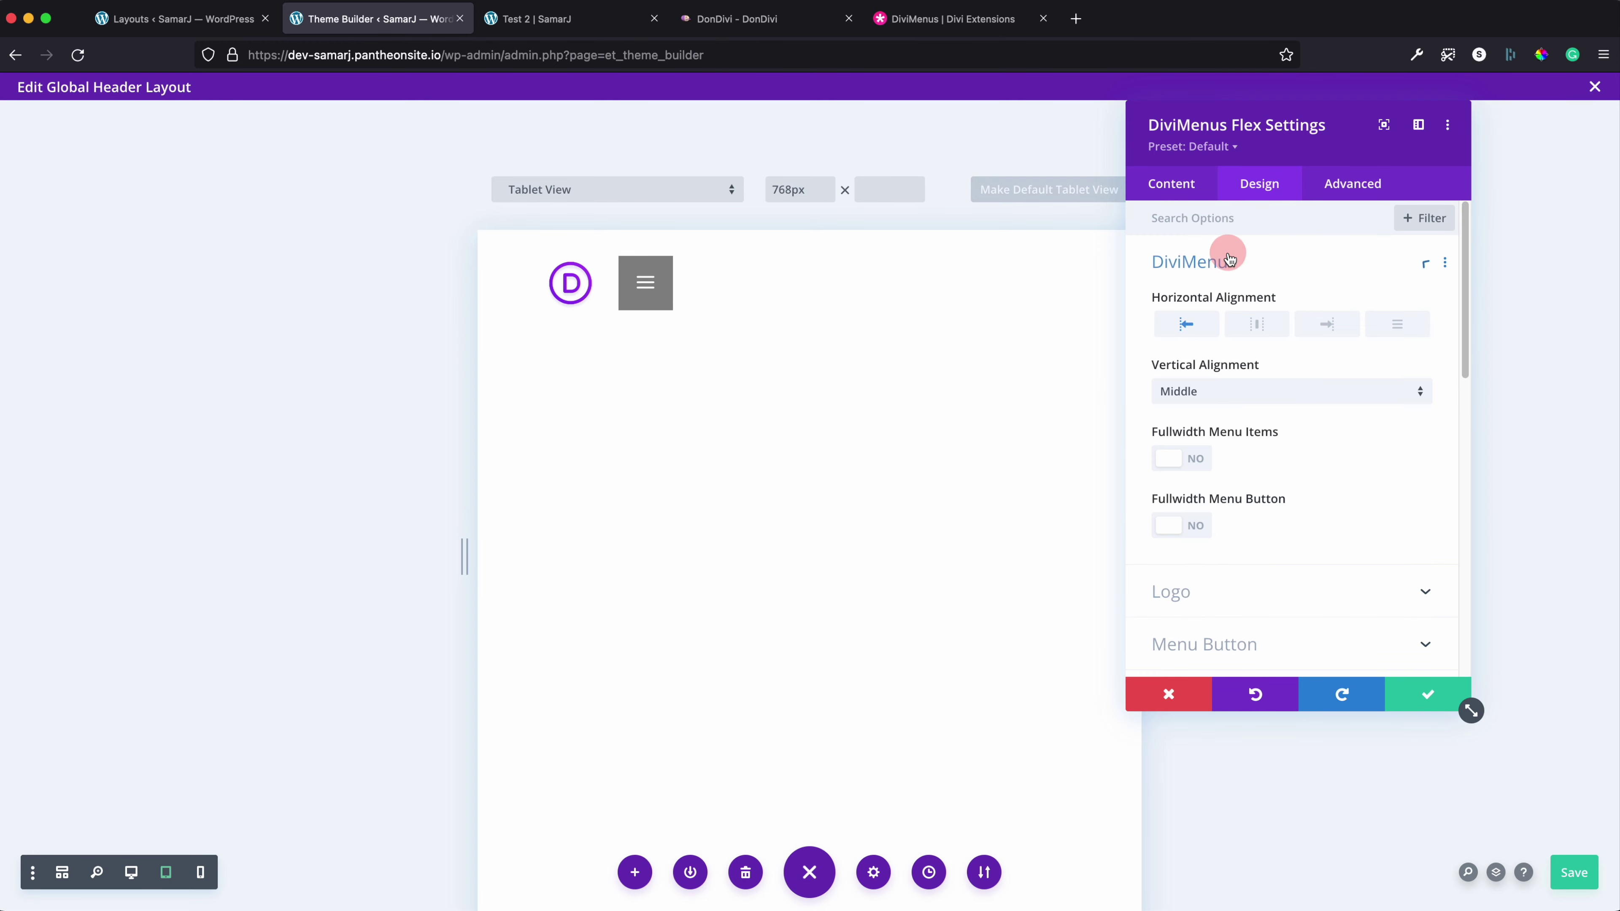
left_click(1344, 328)
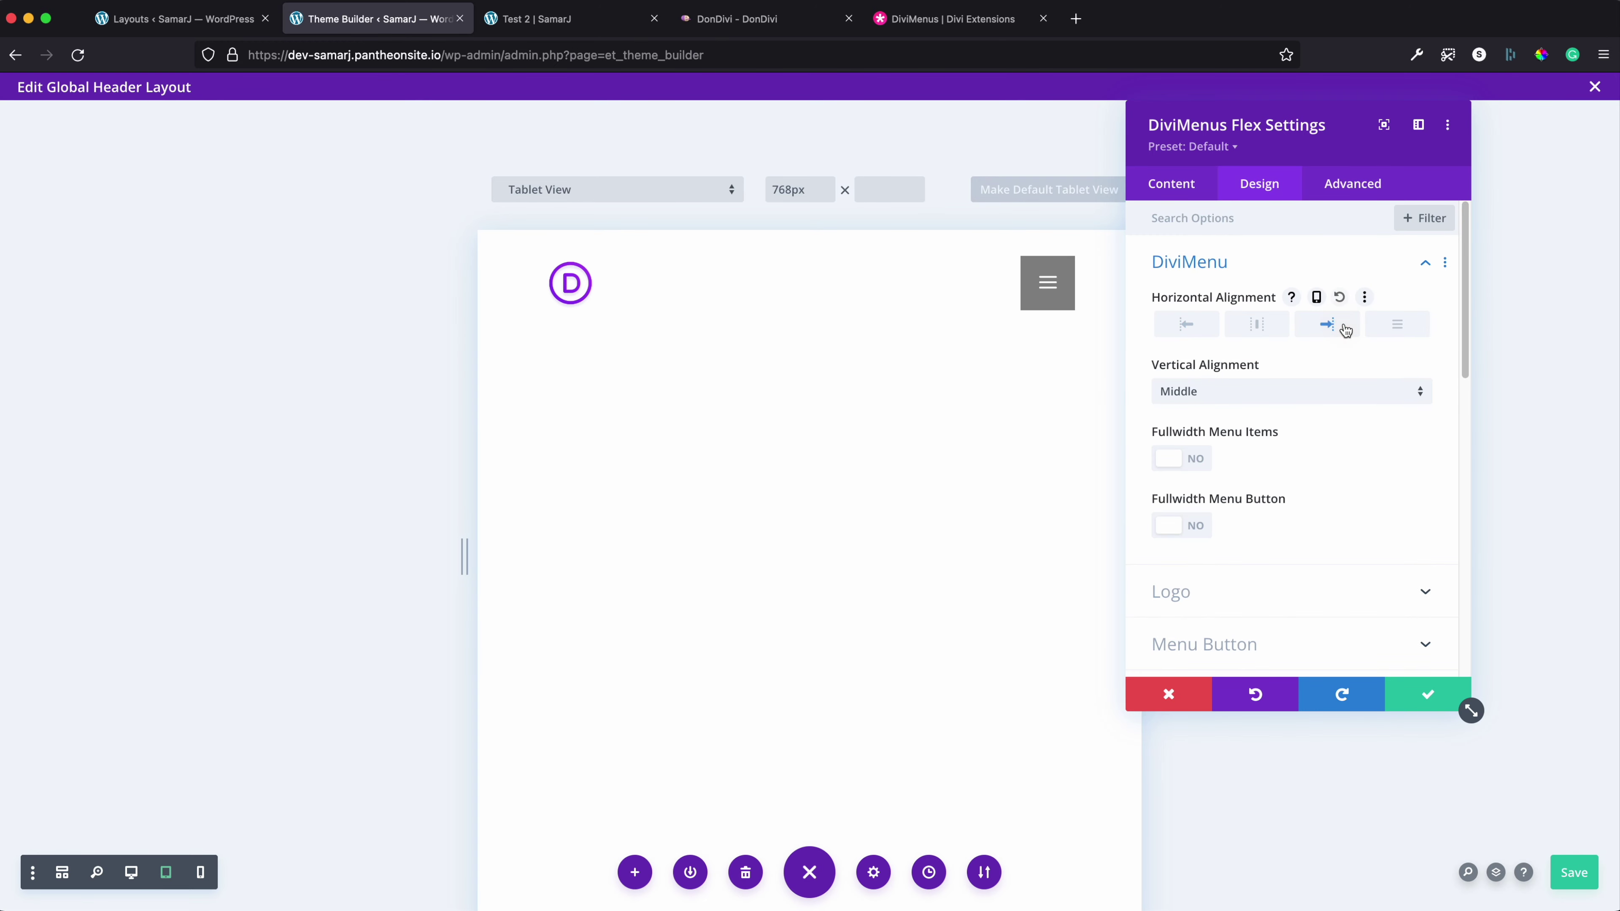
left_click(1208, 329)
left_click(1317, 297)
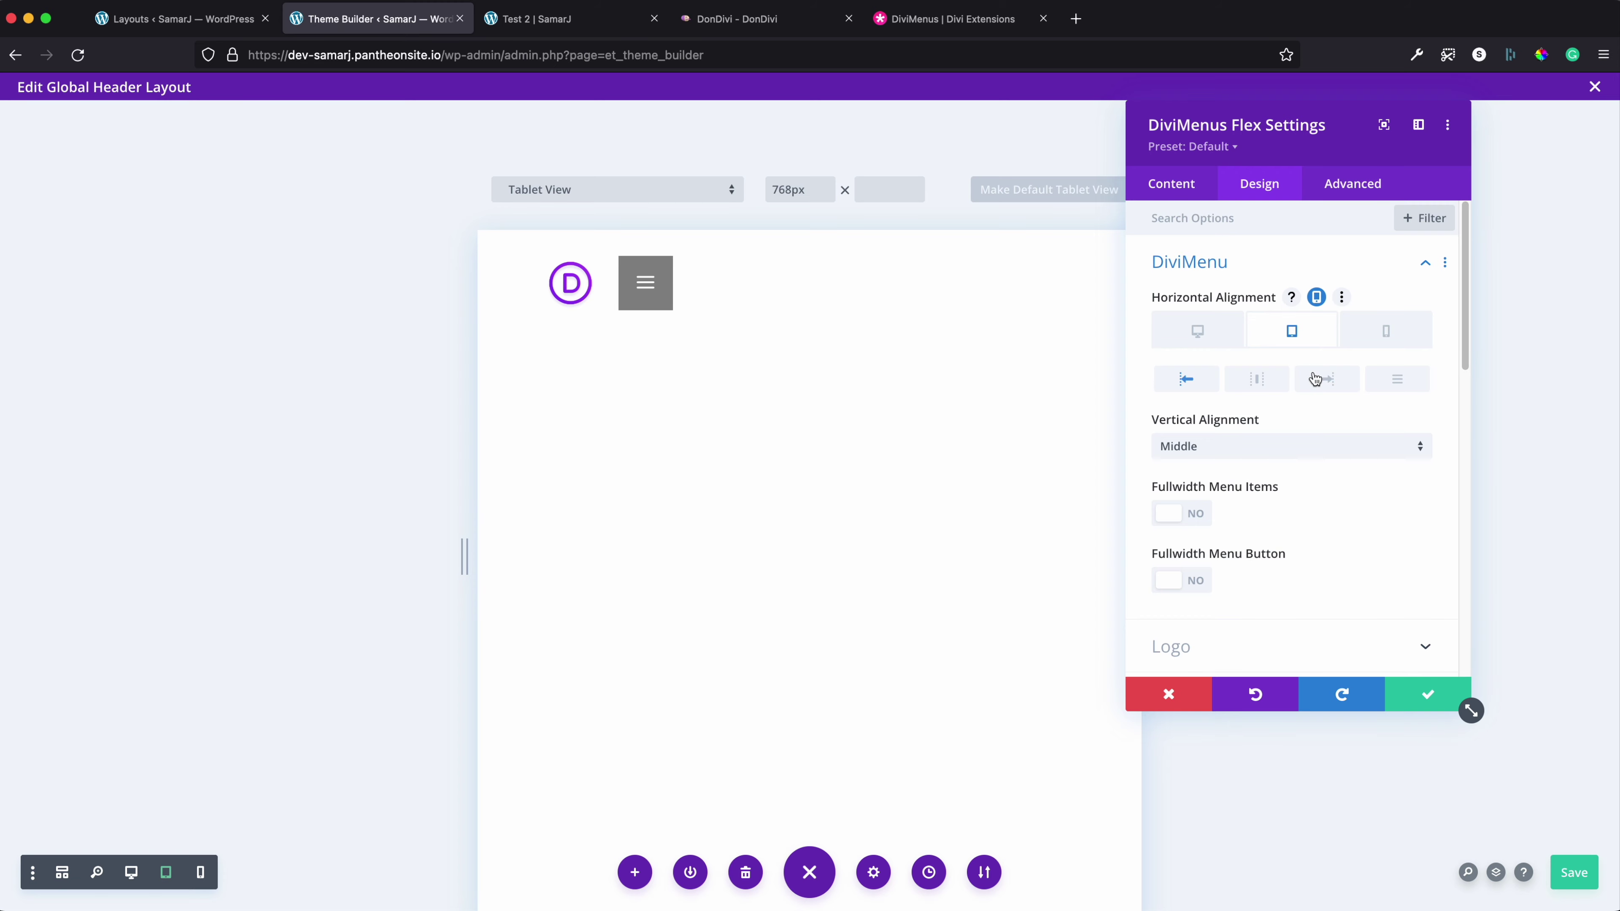
left_click(1326, 379)
left_click_drag(1295, 144, 1363, 147)
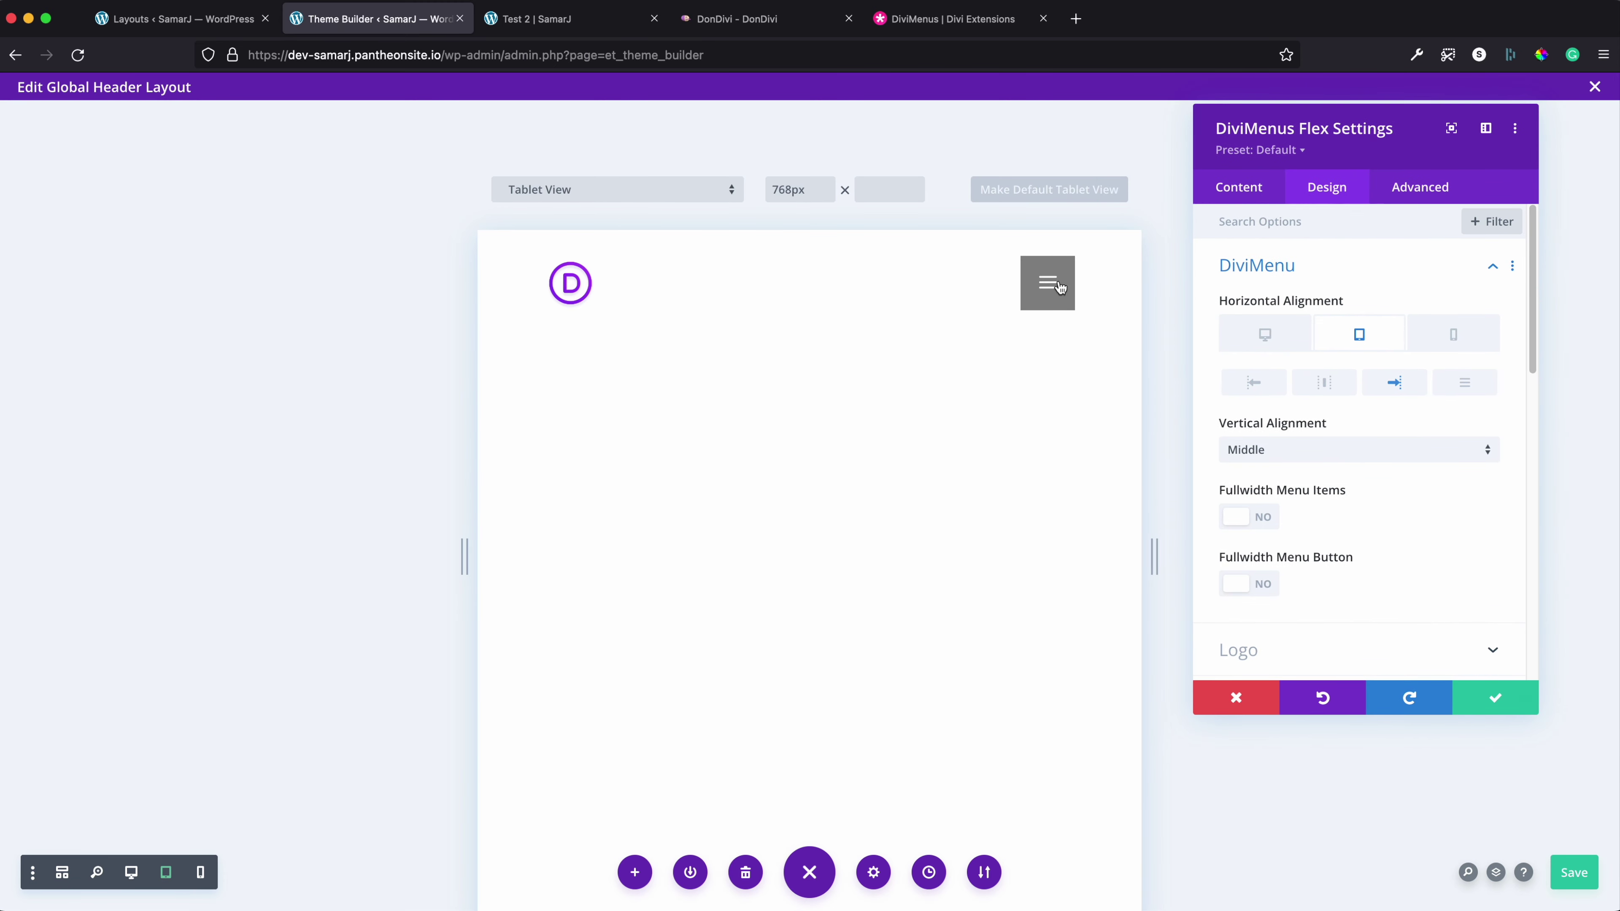
Enable Fullwidth Menu Items for the opened menu on tablet
mouse_move(1050, 283)
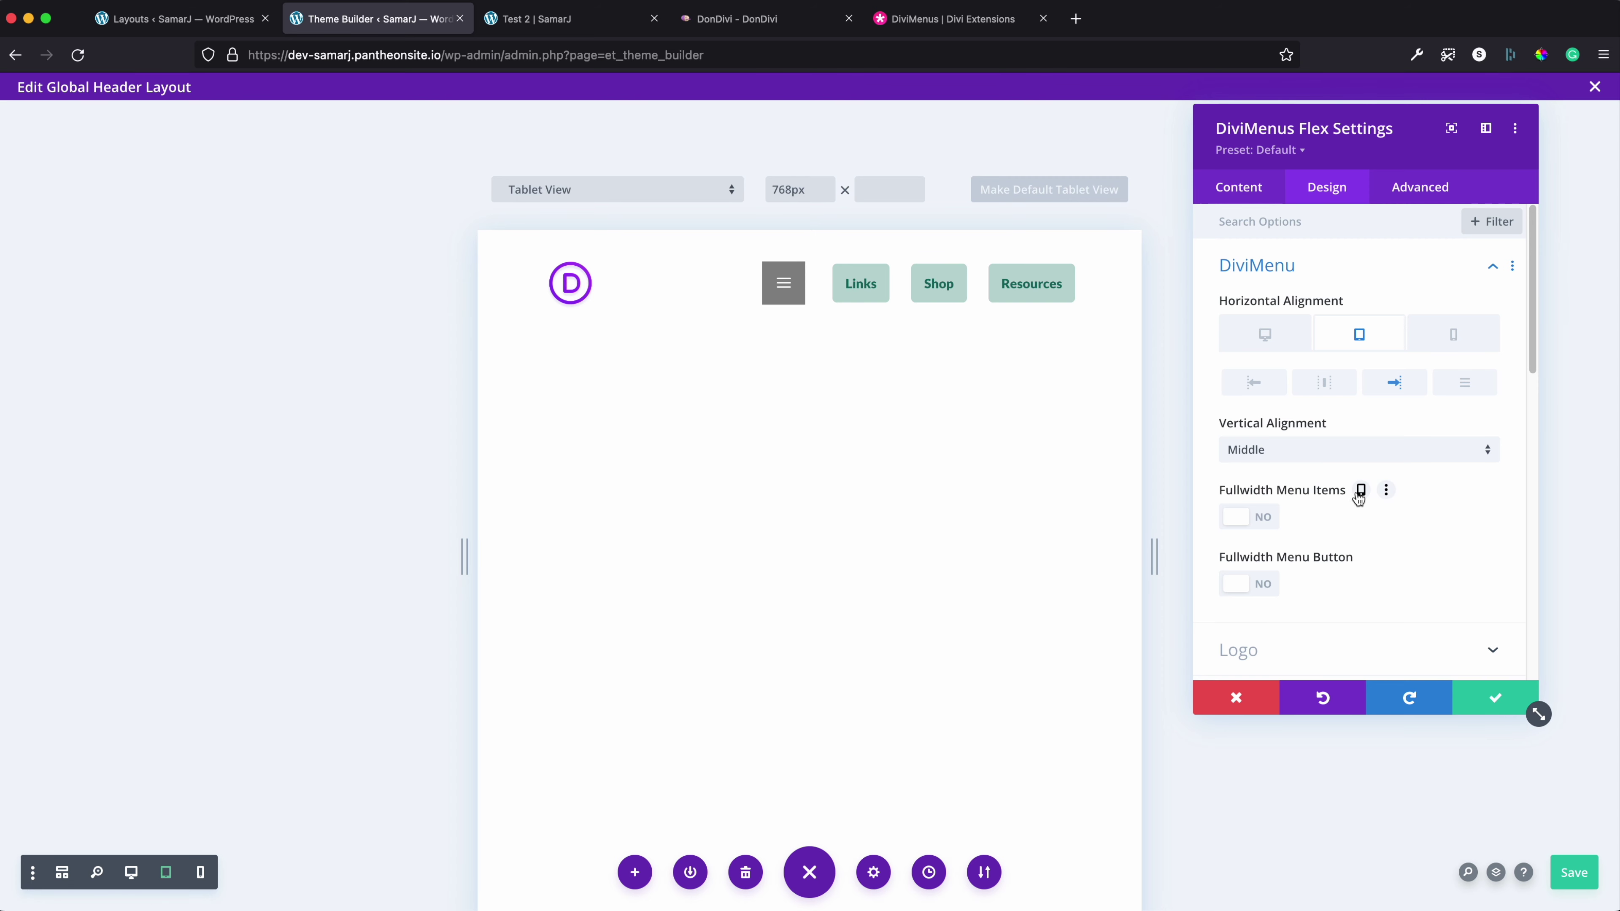
left_click(1361, 491)
left_click(1257, 574)
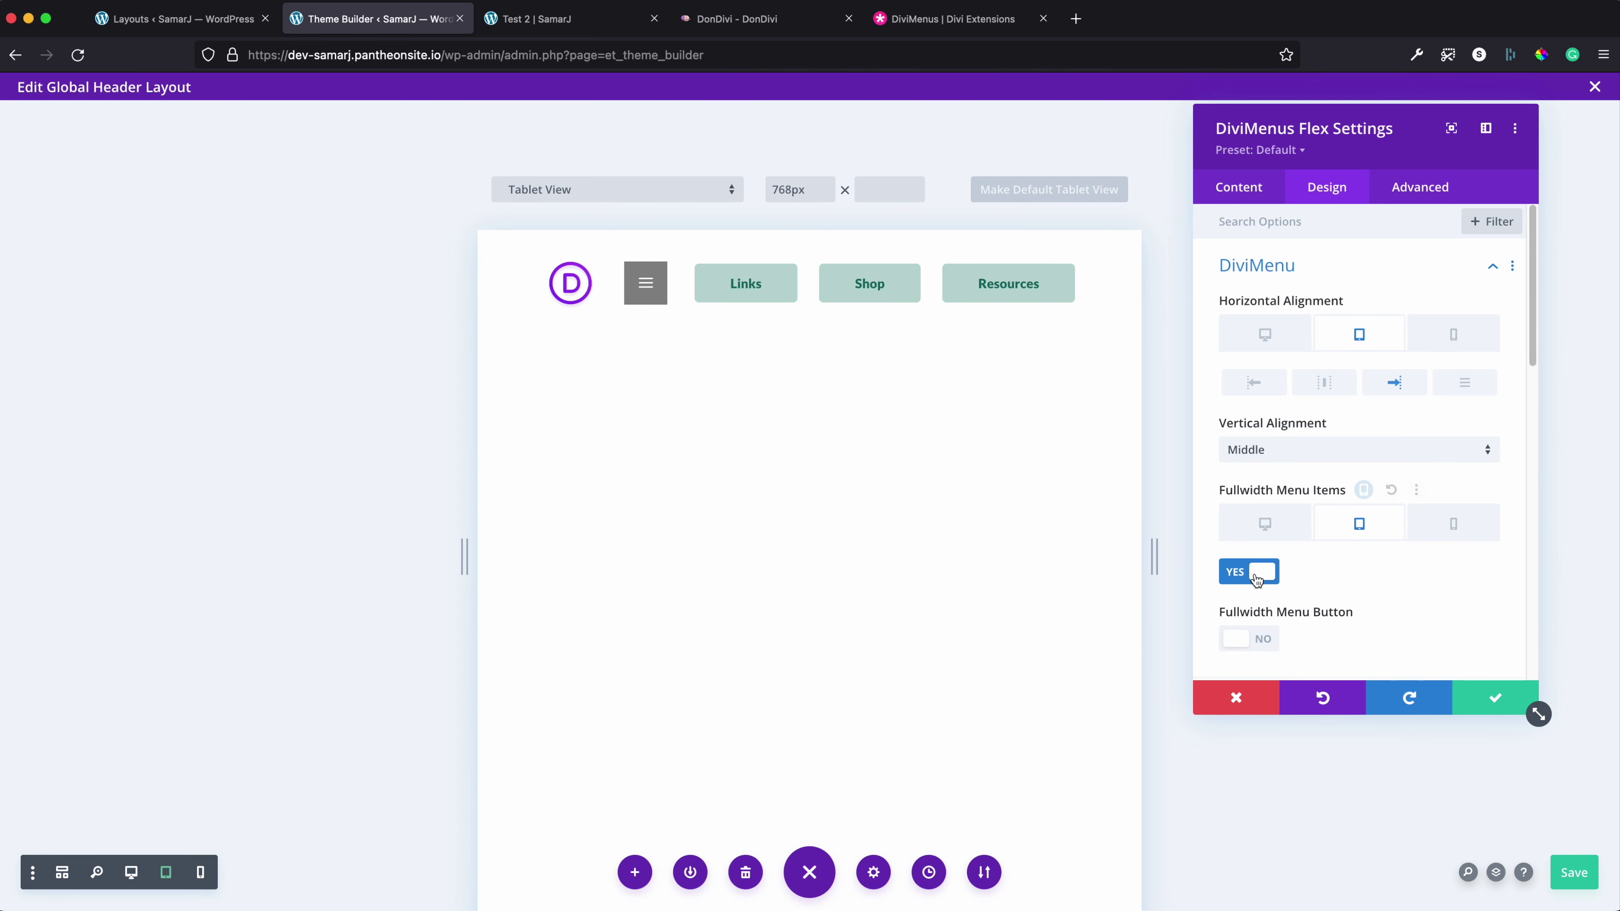
Set the DiviMenu's direction to Vertical on tablet
left_click(1255, 200)
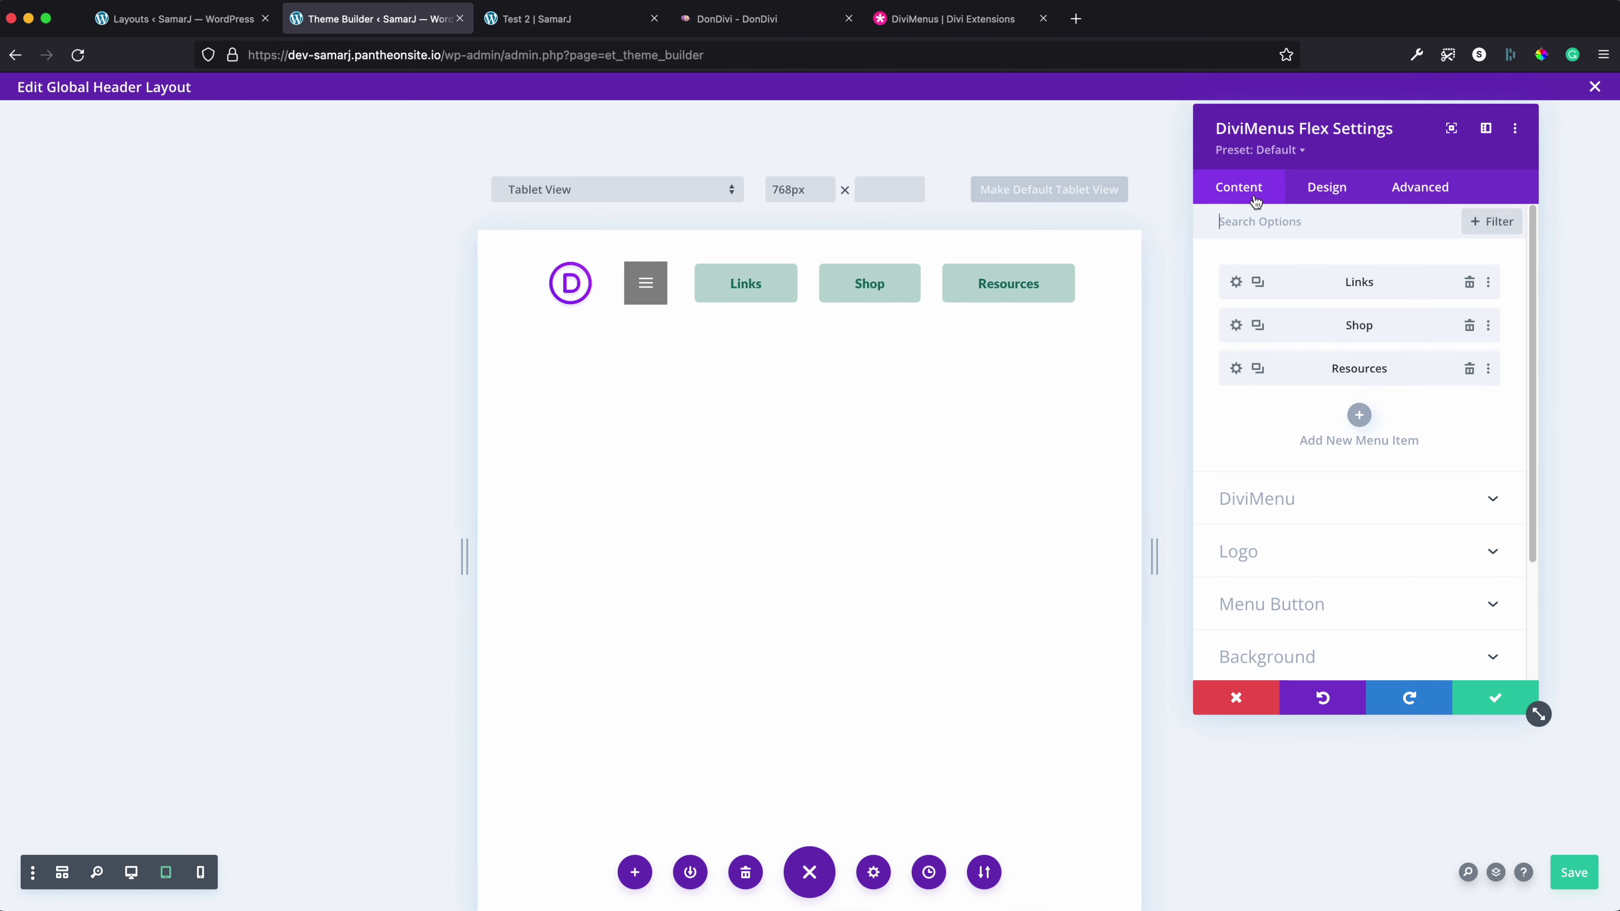
left_click(1258, 487)
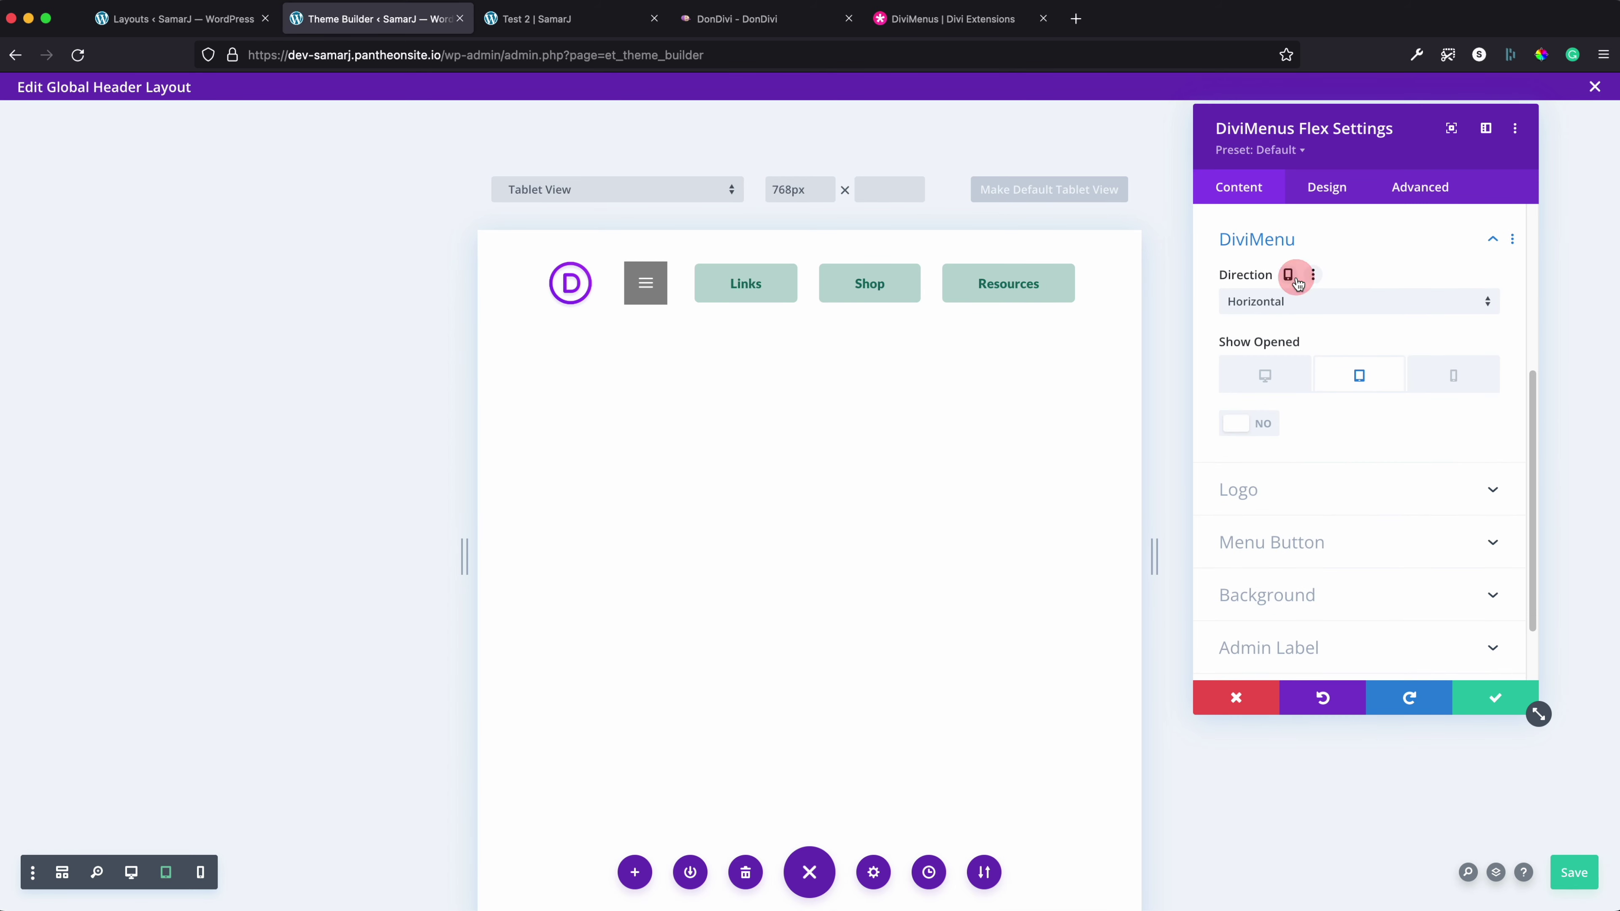
left_click(1288, 275)
left_click(1323, 359)
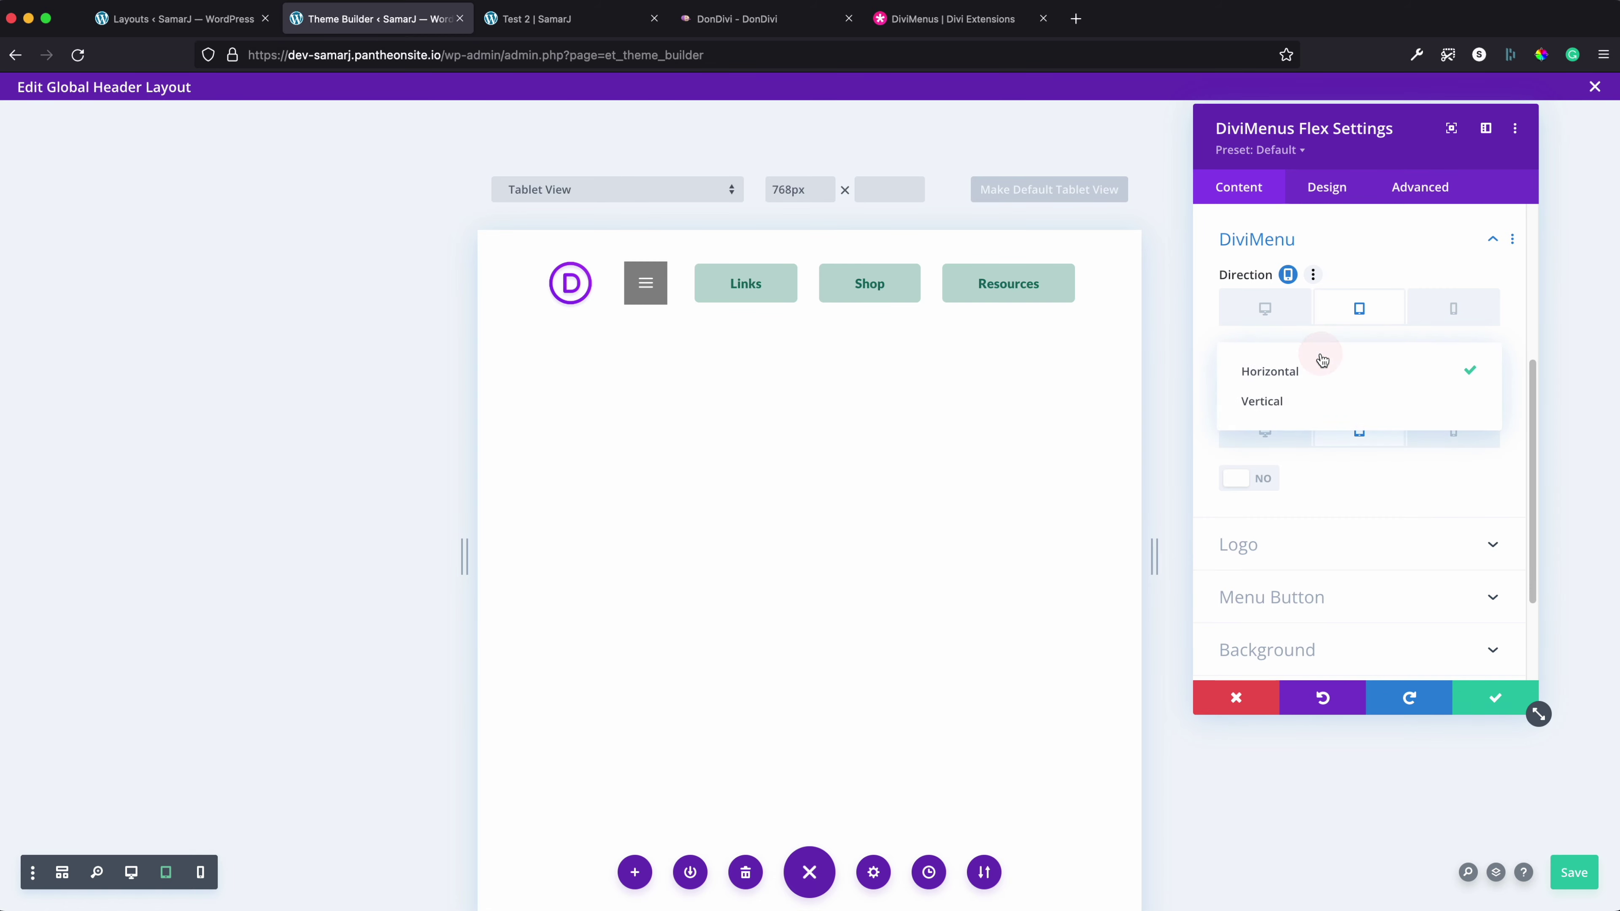
left_click(1306, 401)
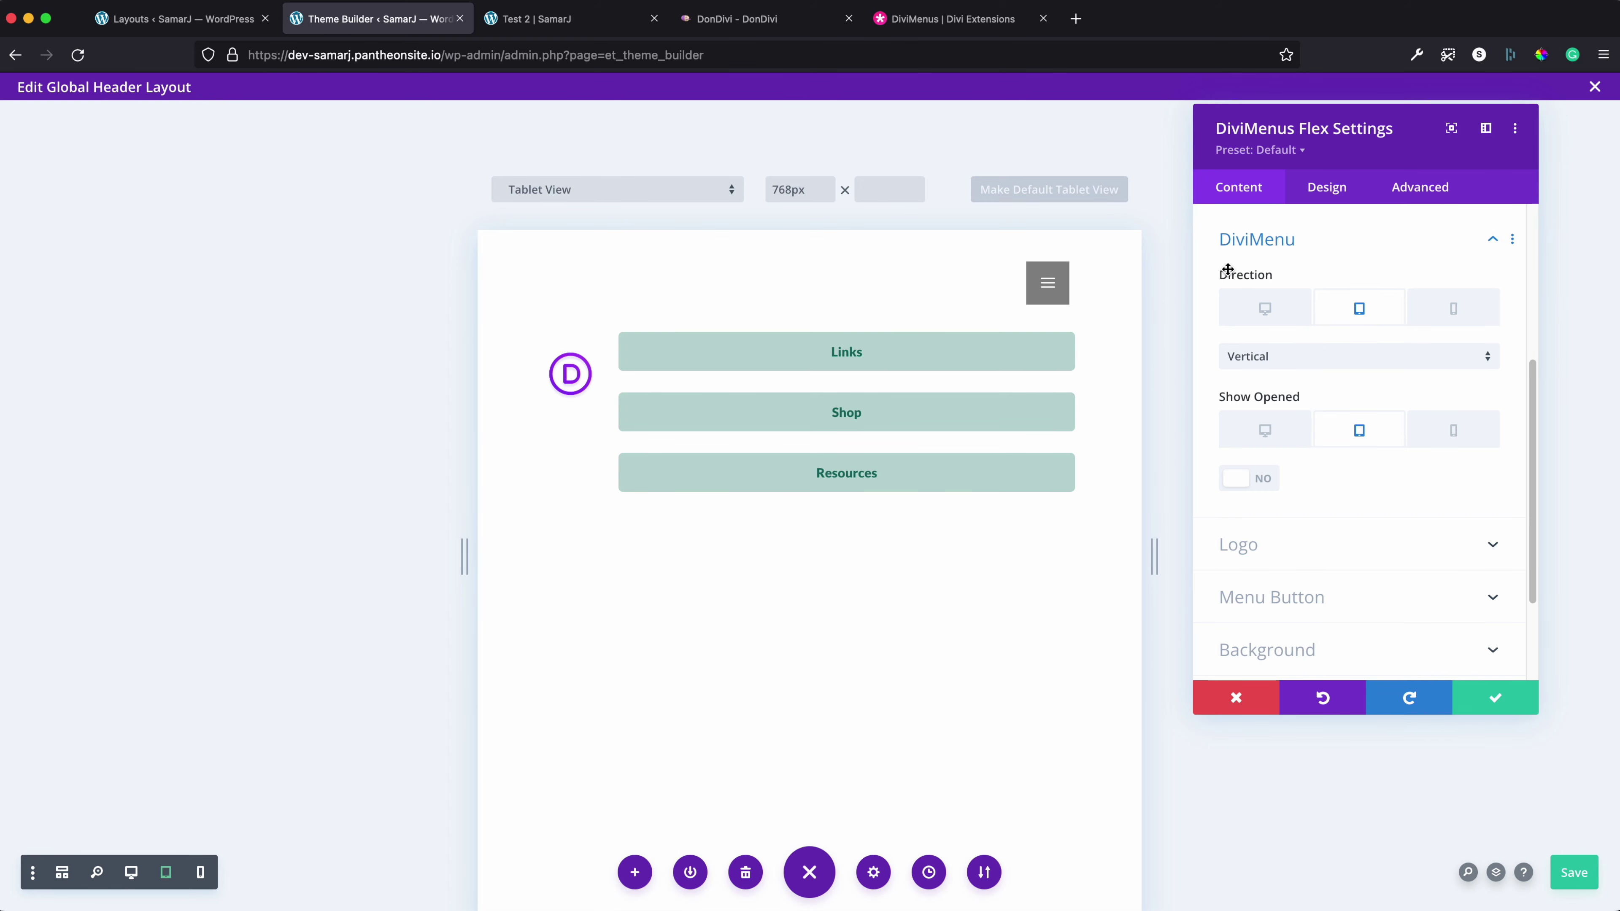
Enable Absolute Position for the logo on tablet
left_click(1360, 198)
left_click(1269, 301)
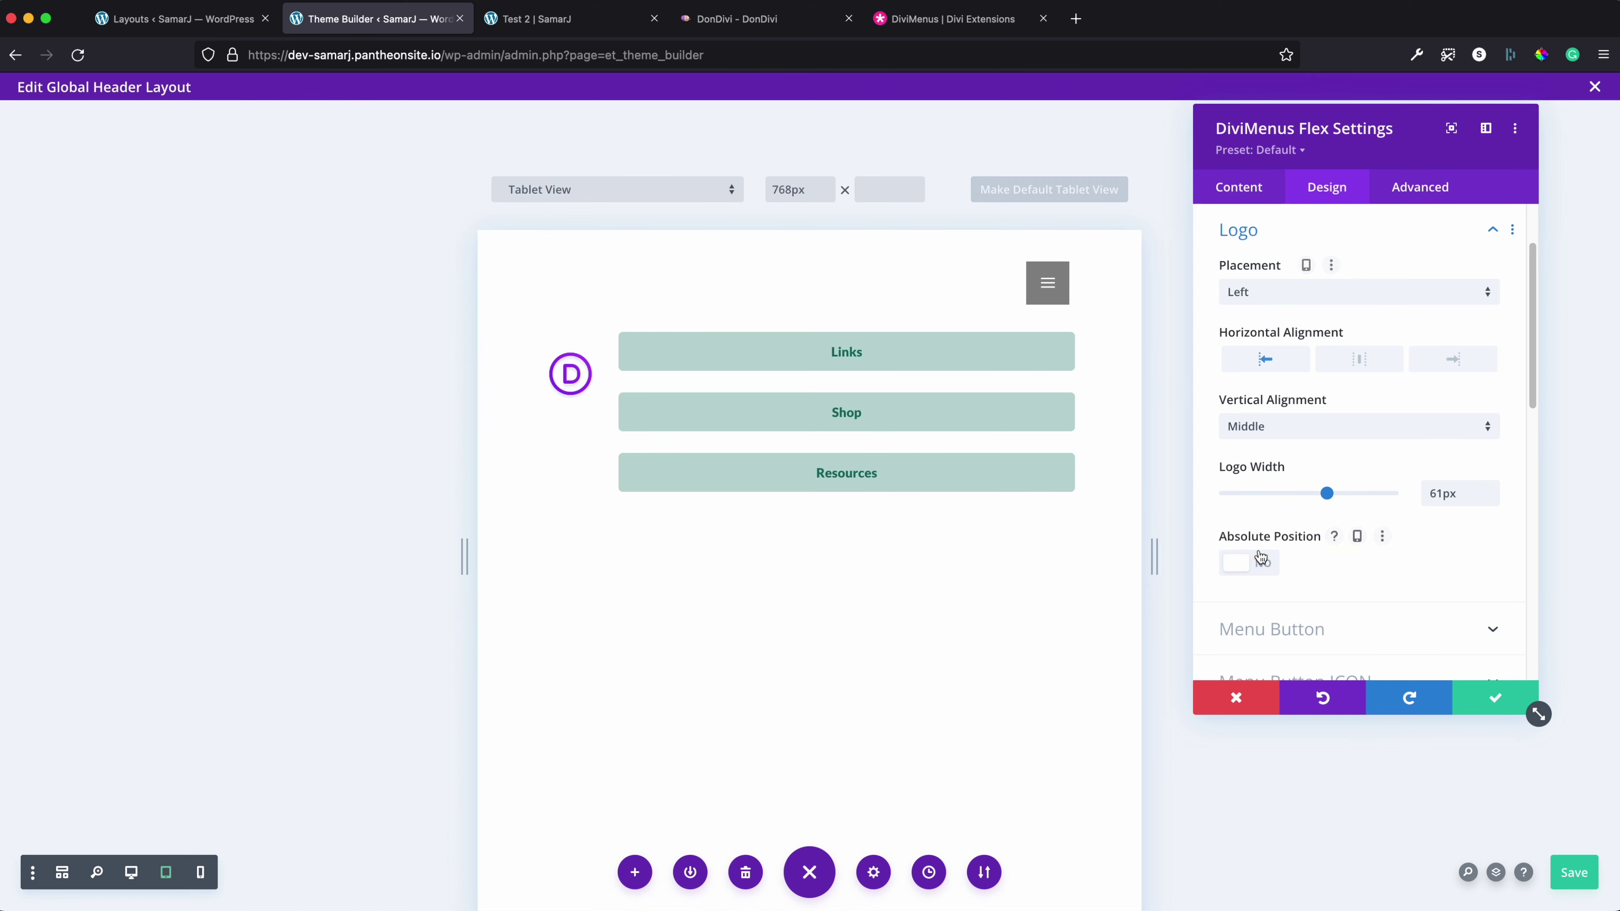
left_click(1362, 536)
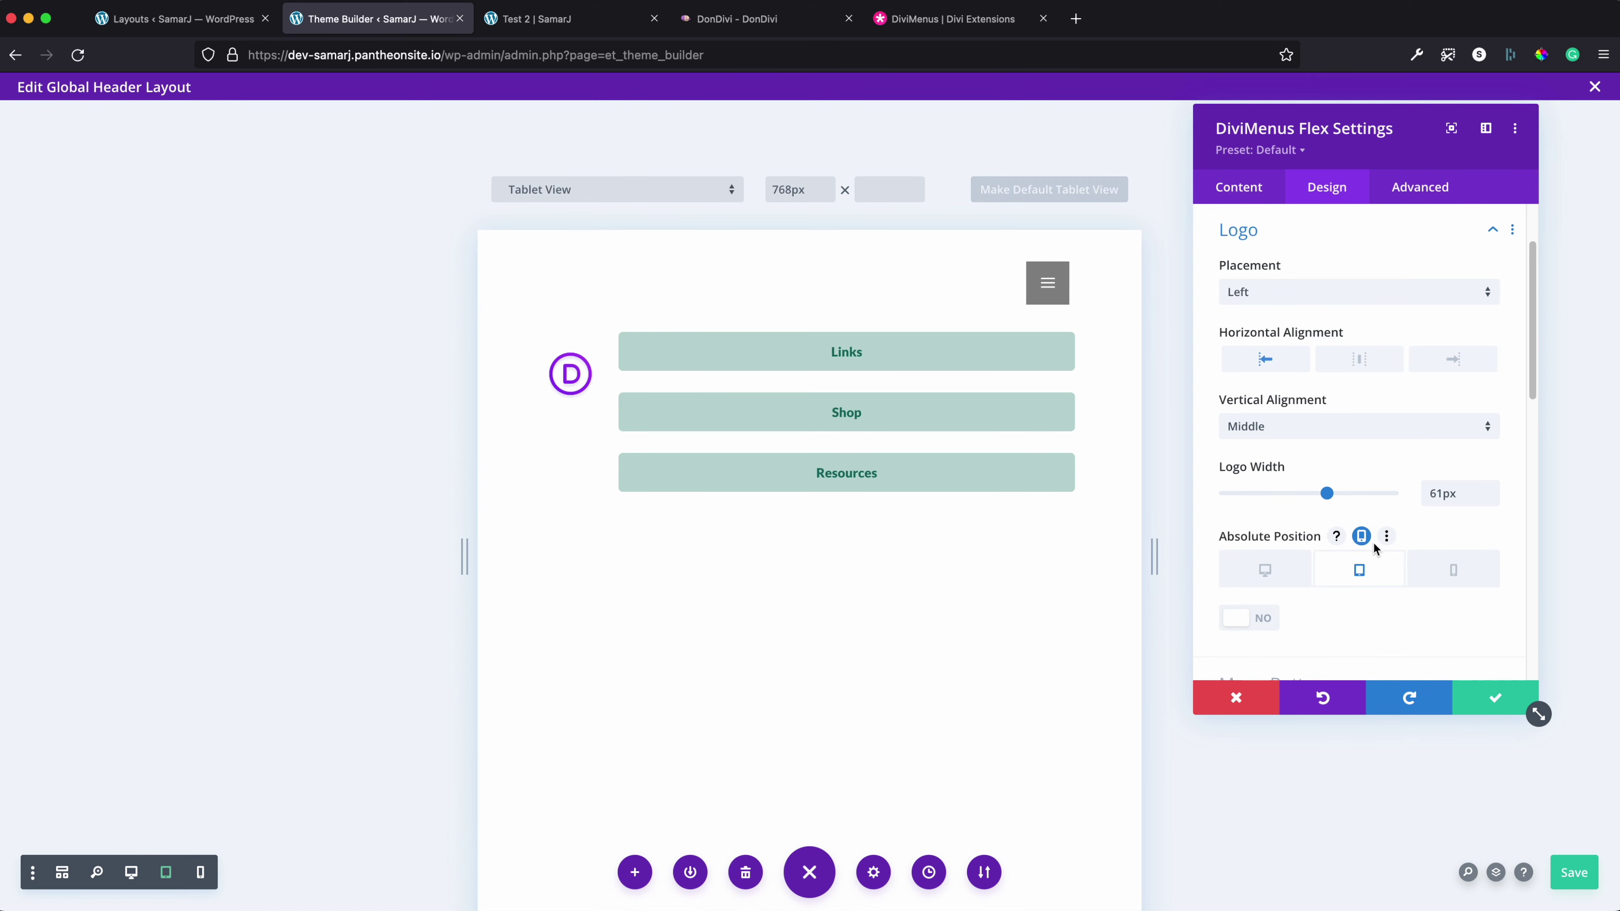
left_click(1244, 620)
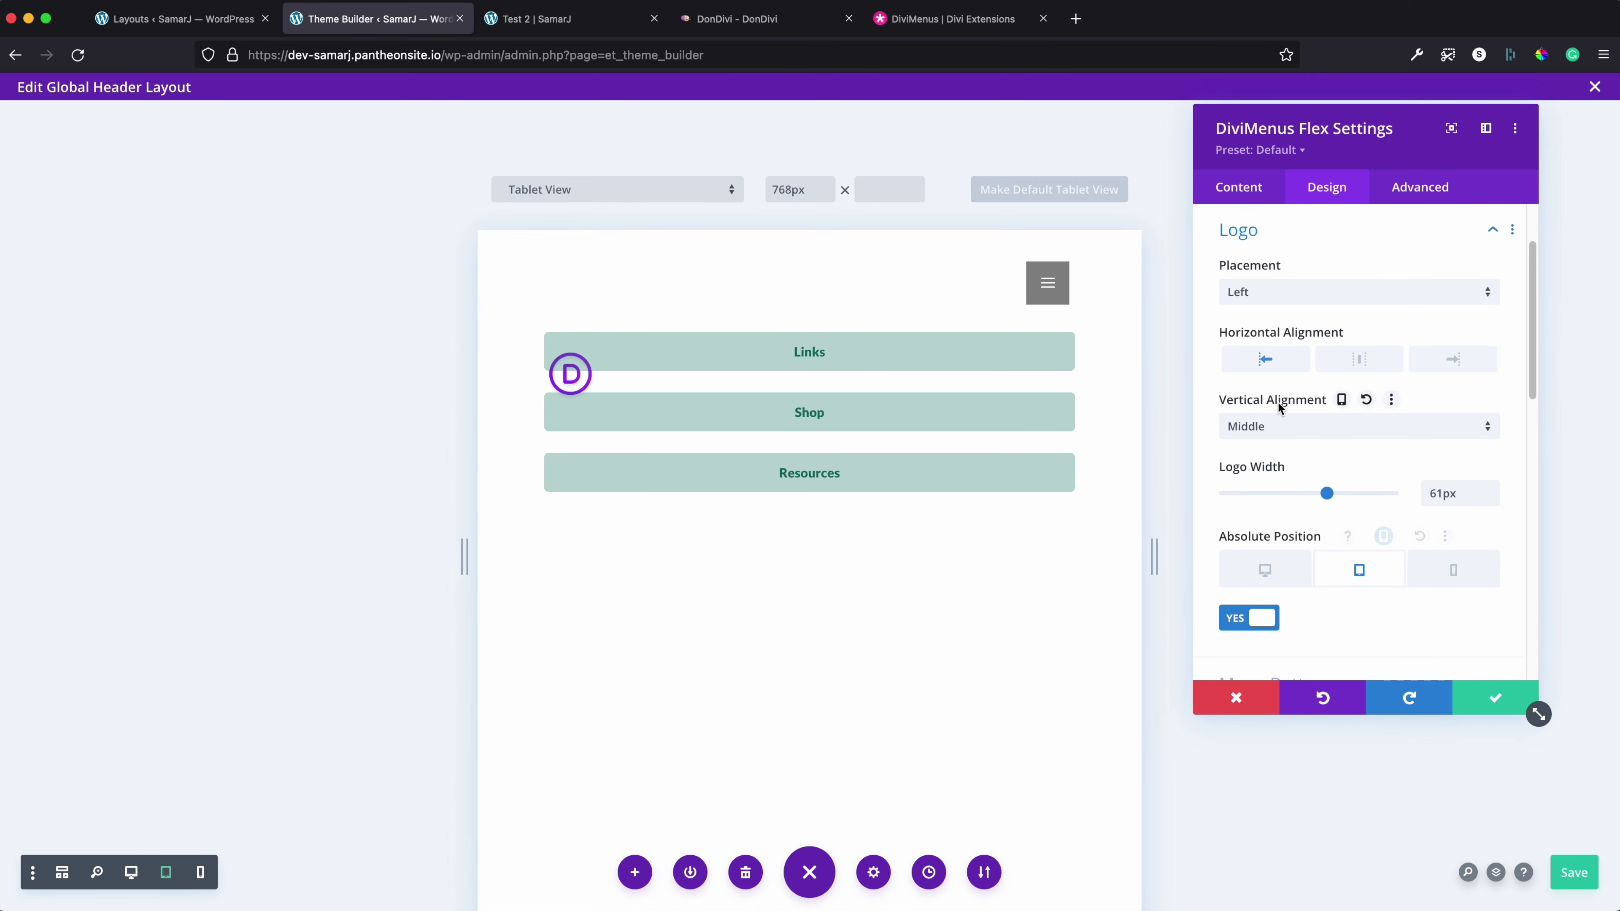
Set the logo's vertical alignment to Top on tablet and test closing and reopening the menu
left_click(1341, 400)
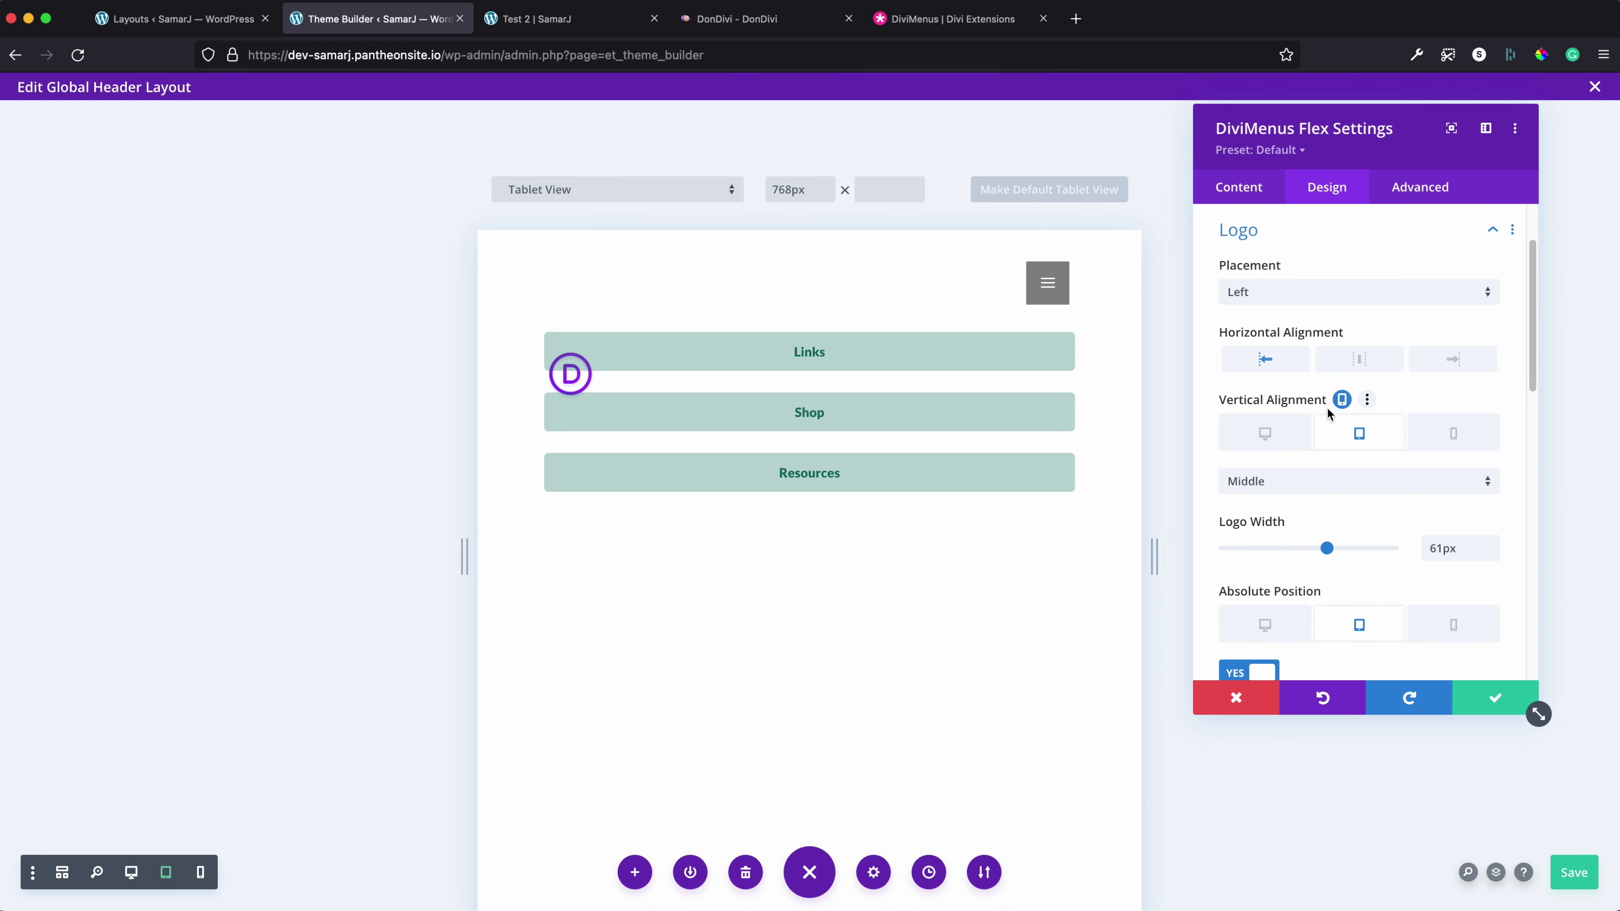
left_click(1293, 490)
left_click(1284, 496)
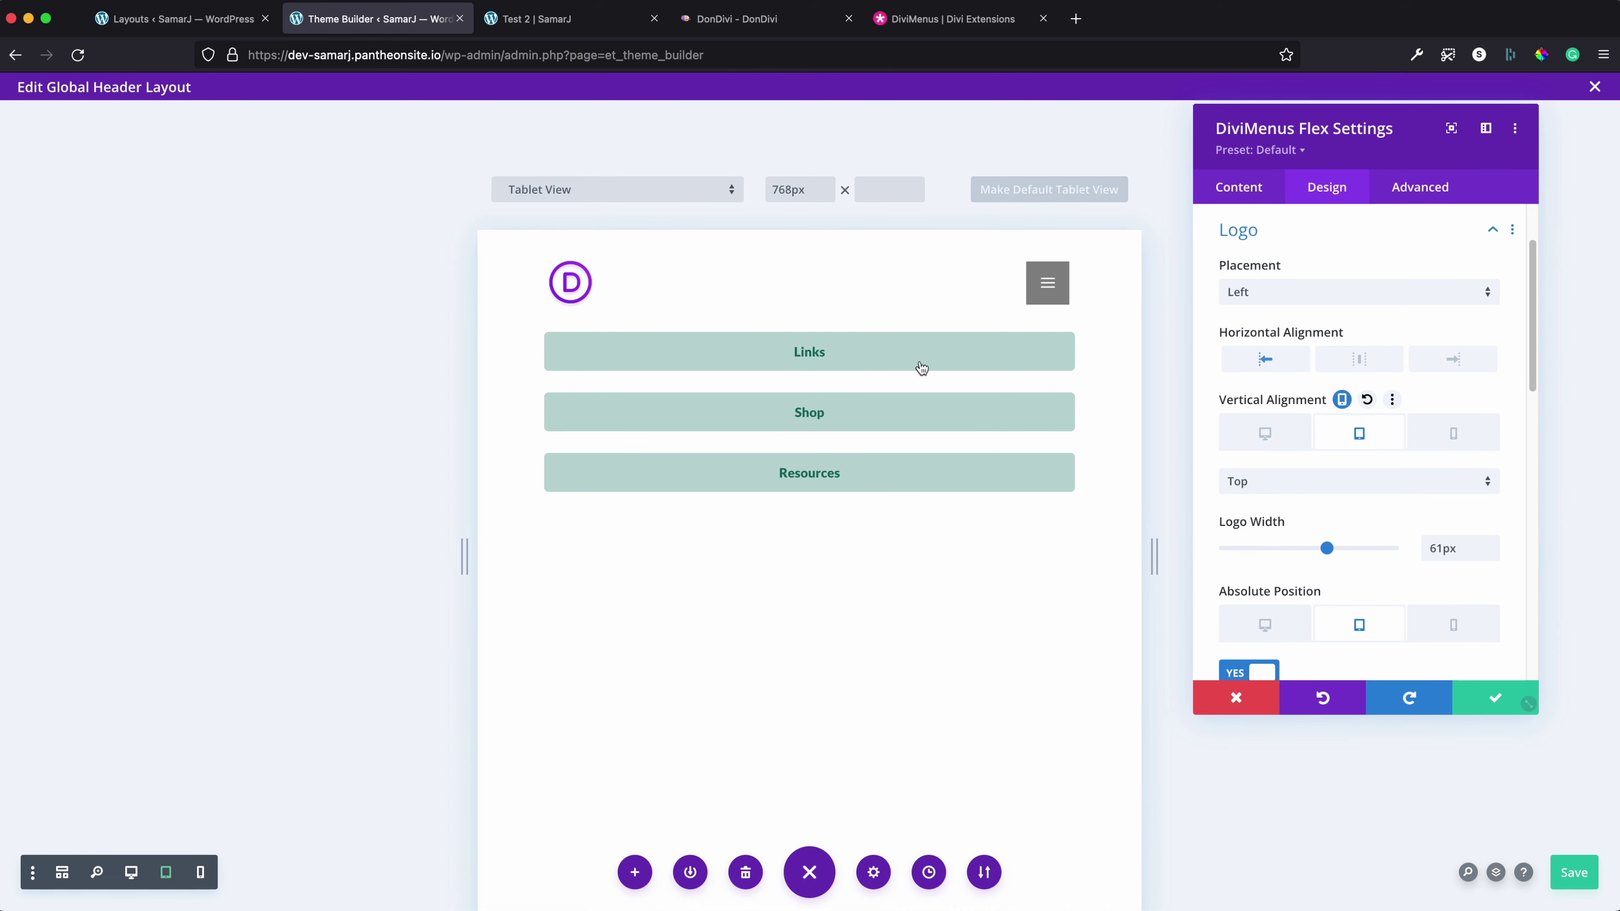
left_click(1047, 286)
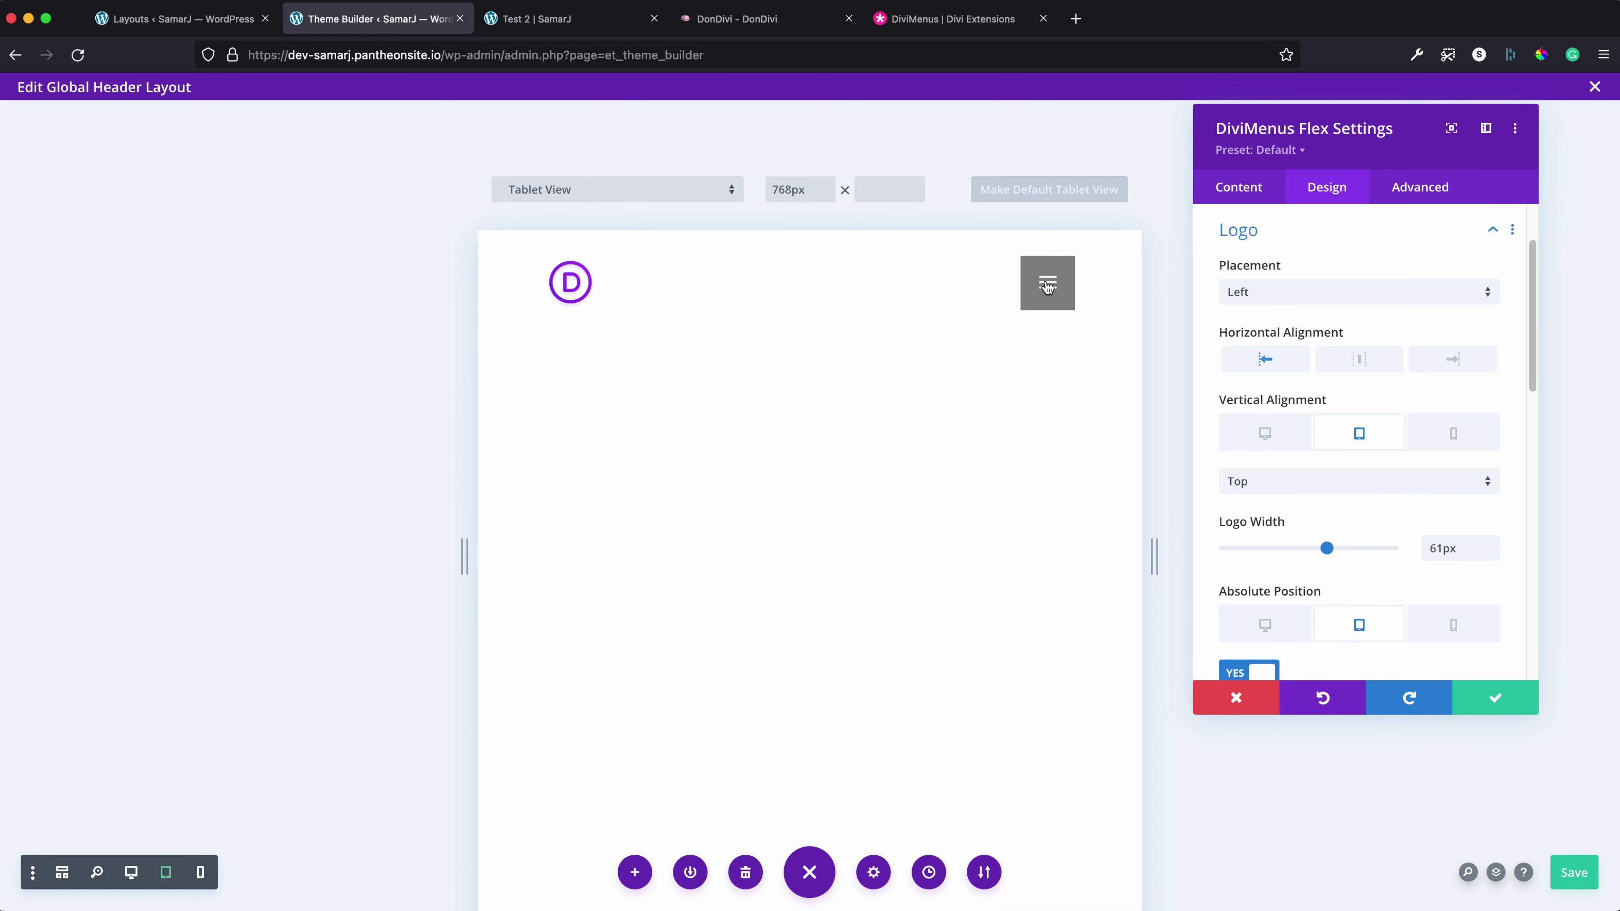
left_click(1047, 286)
left_click(1046, 286)
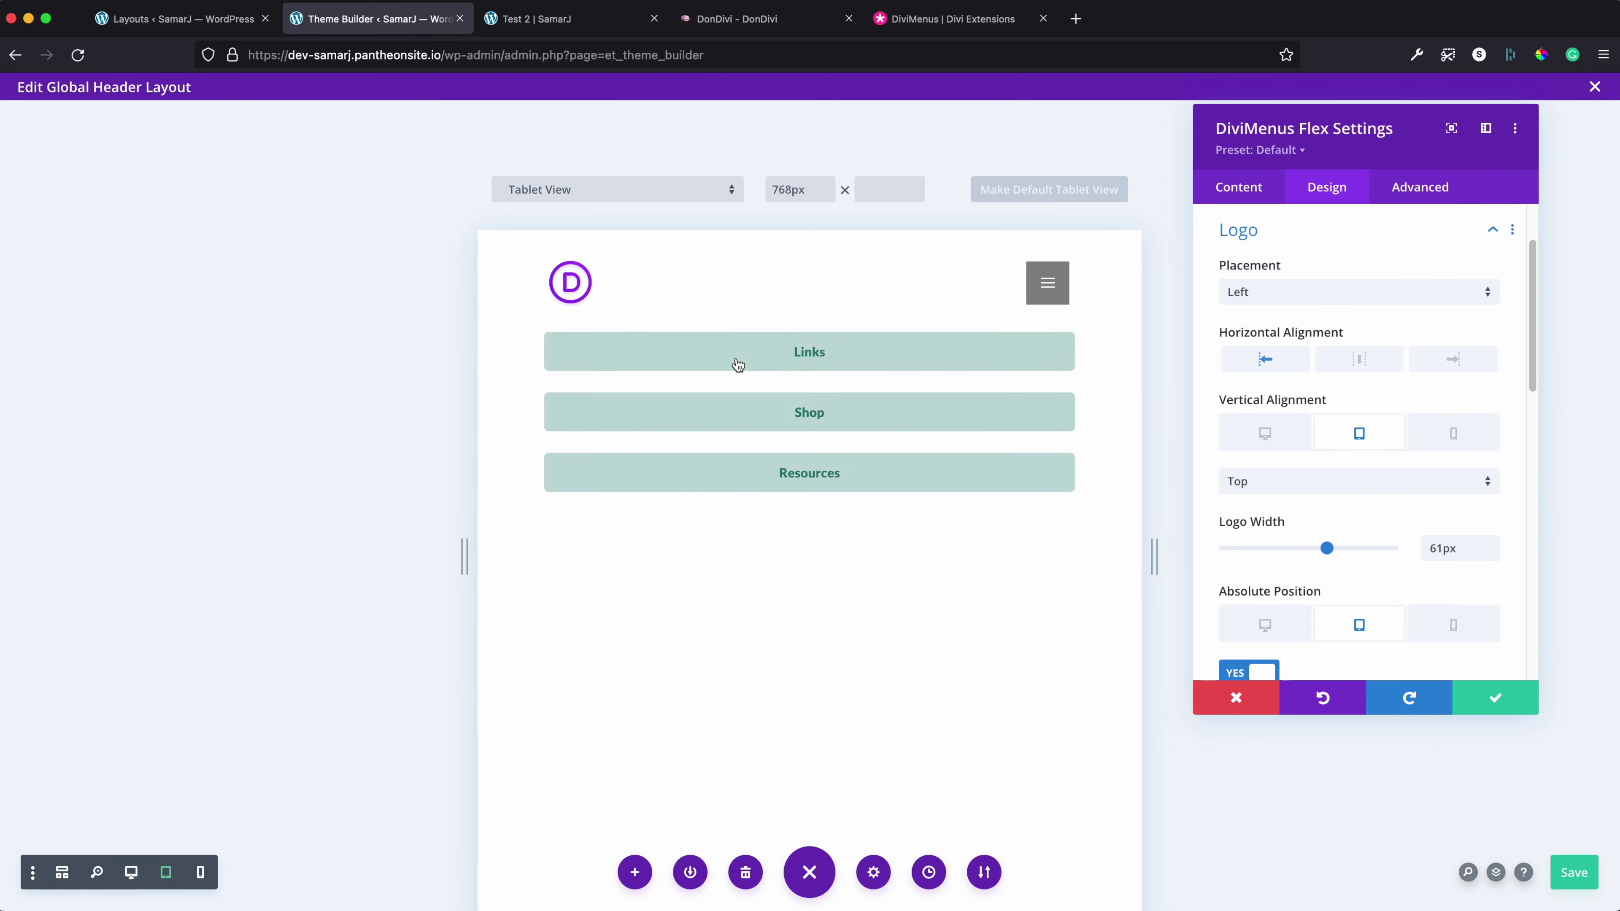
Save the global header layout and test the menu button in phone view
left_click(1574, 873)
left_click(198, 869)
left_click(927, 284)
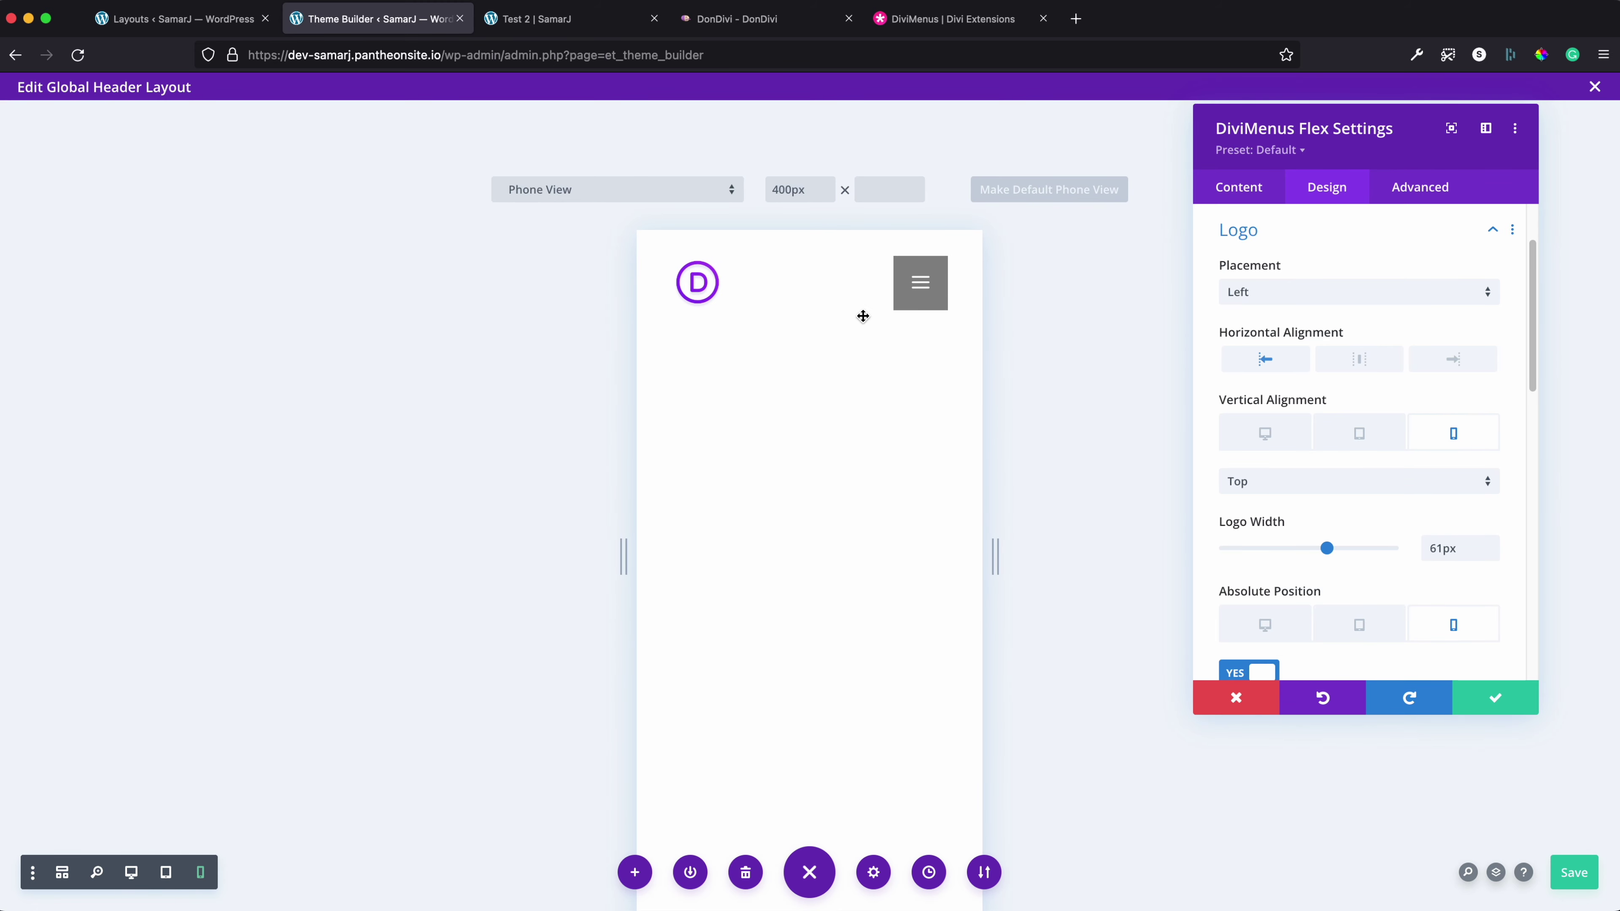
Set the menu button's background color to #136f63
left_click(923, 283)
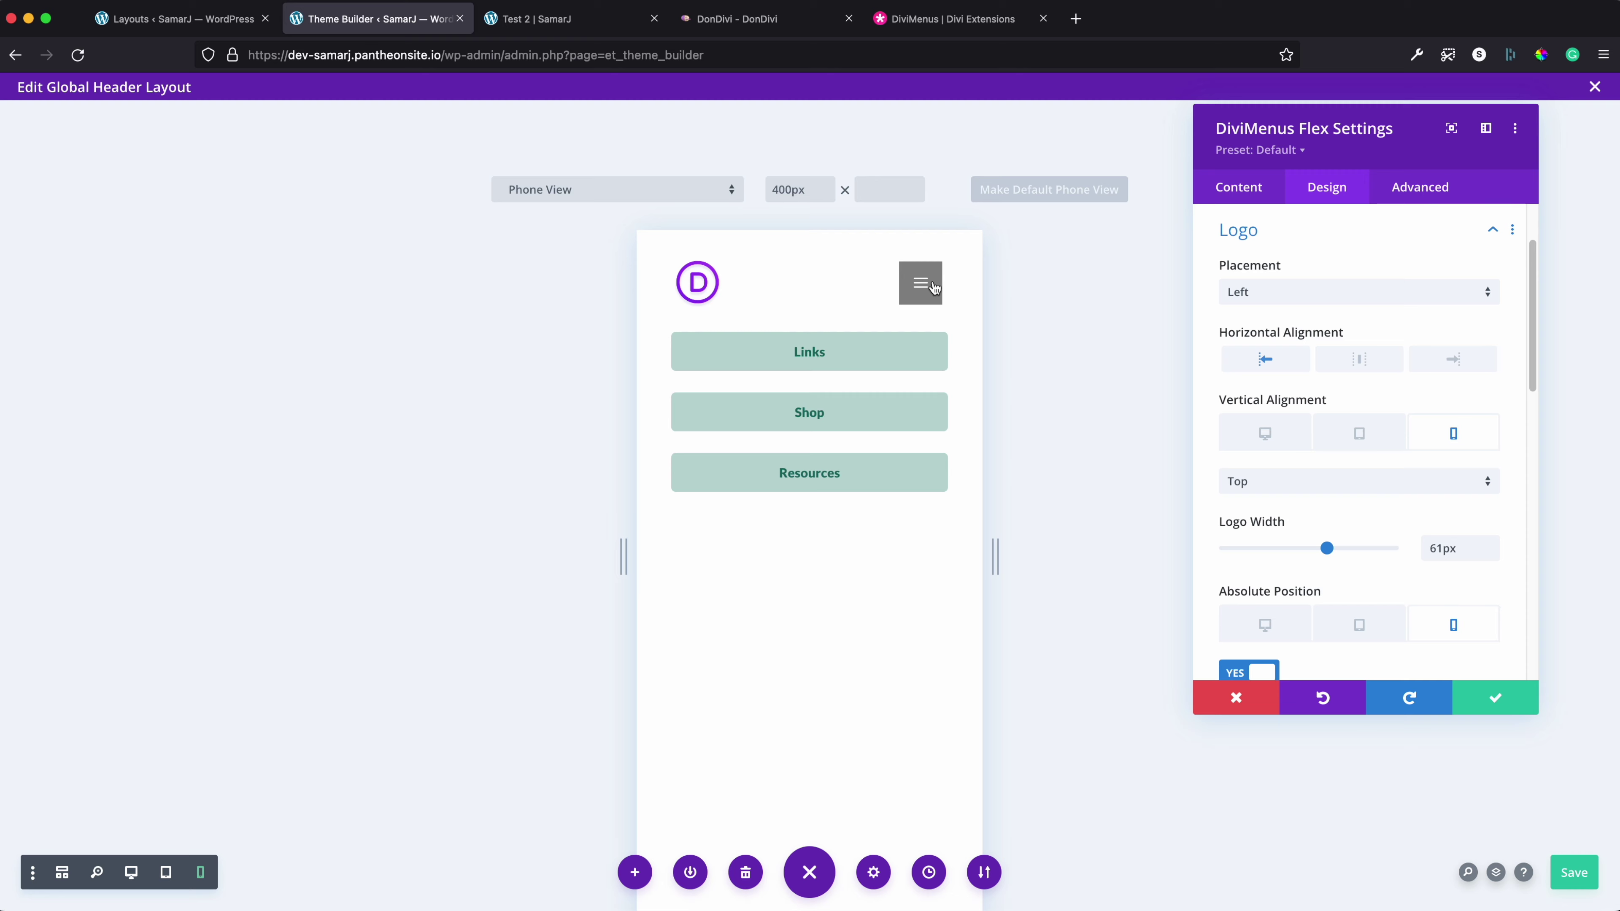
left_click(1236, 244)
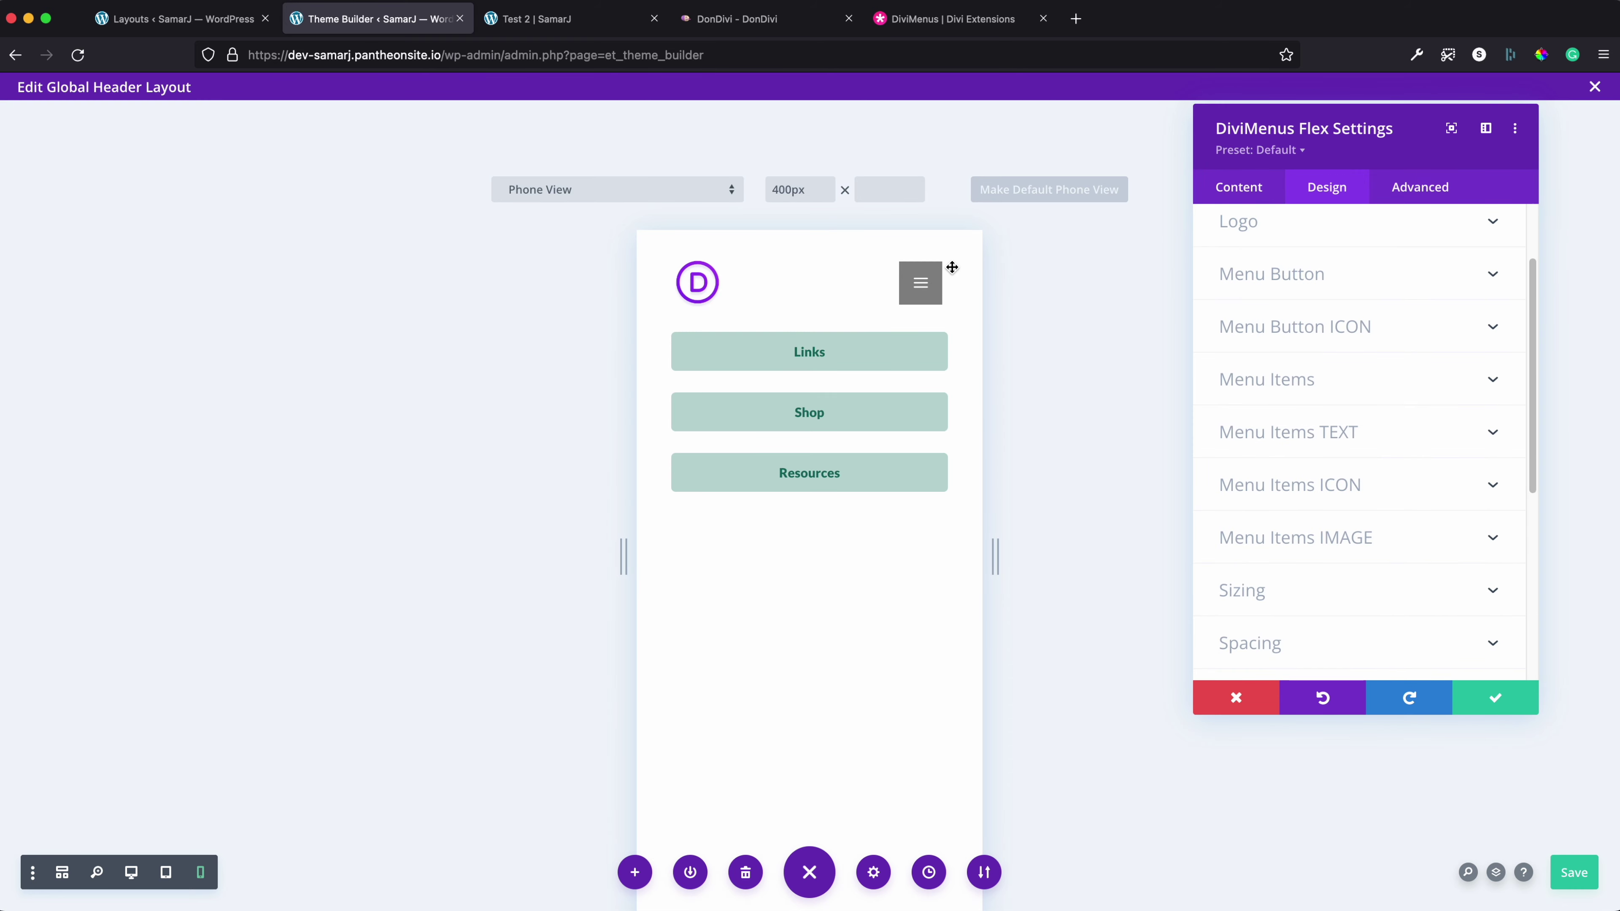
scroll(1281, 285, "up", 3)
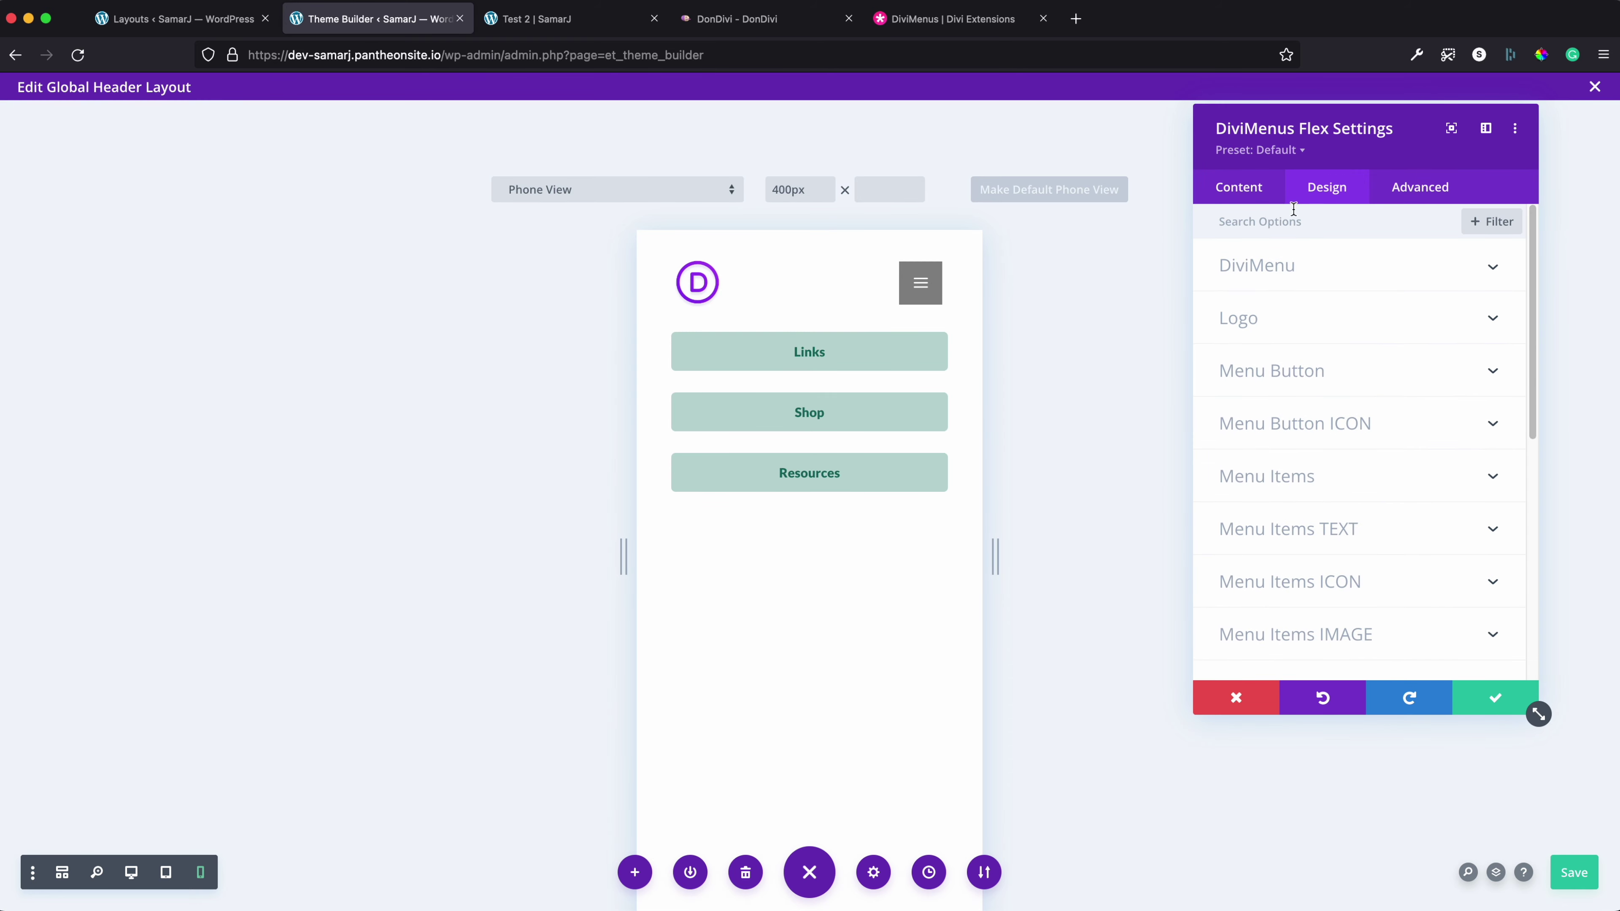
left_click(1291, 385)
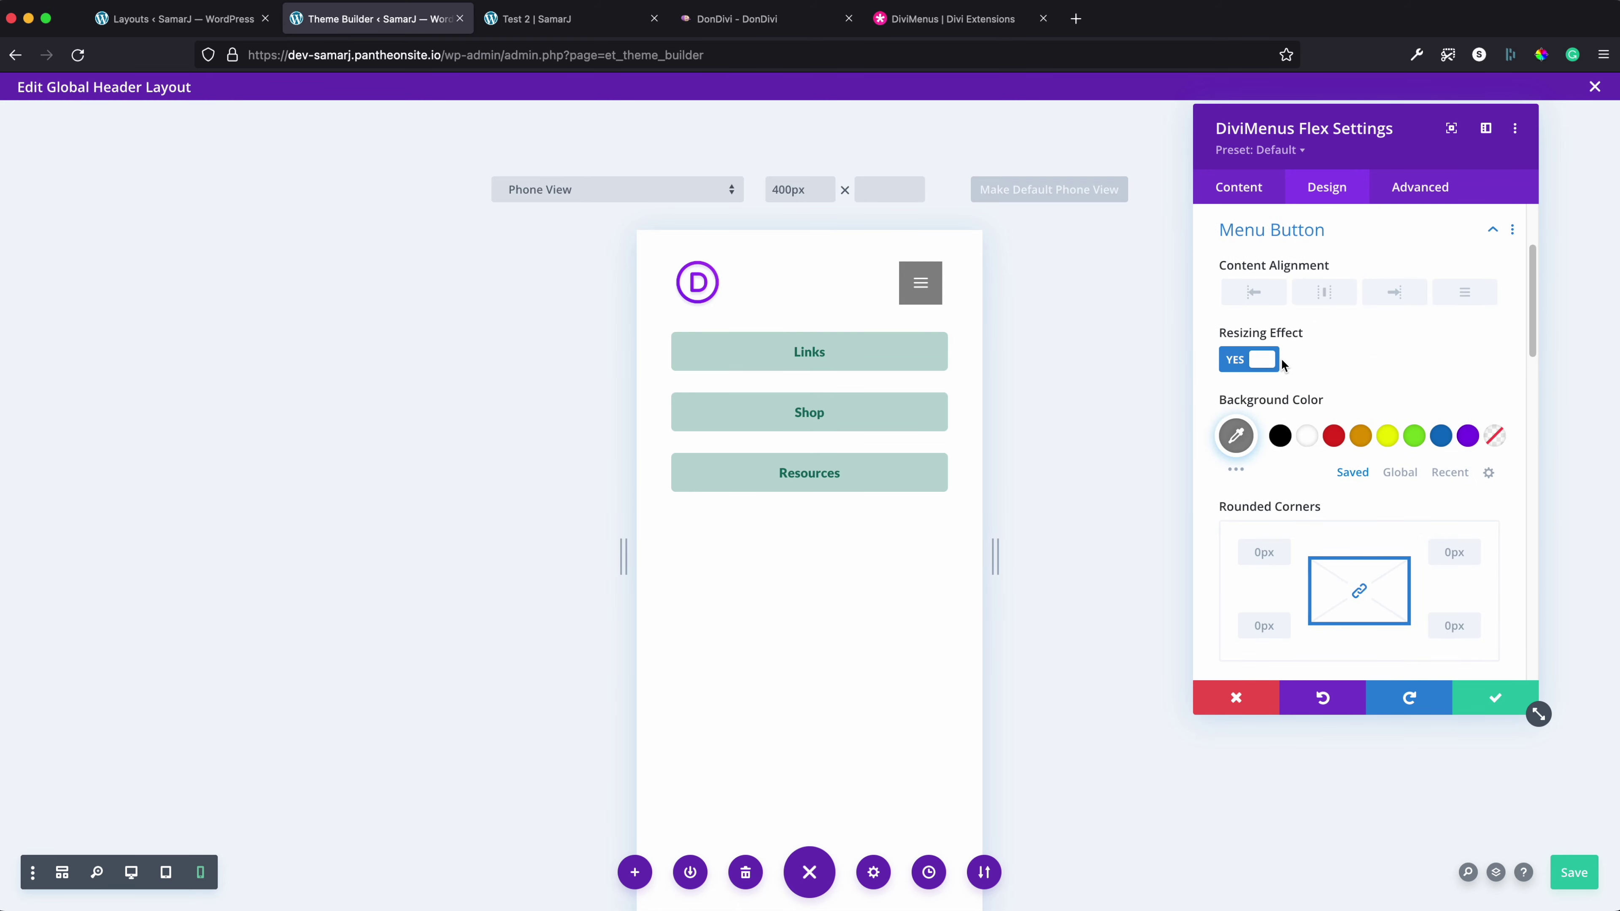
left_click(1238, 437)
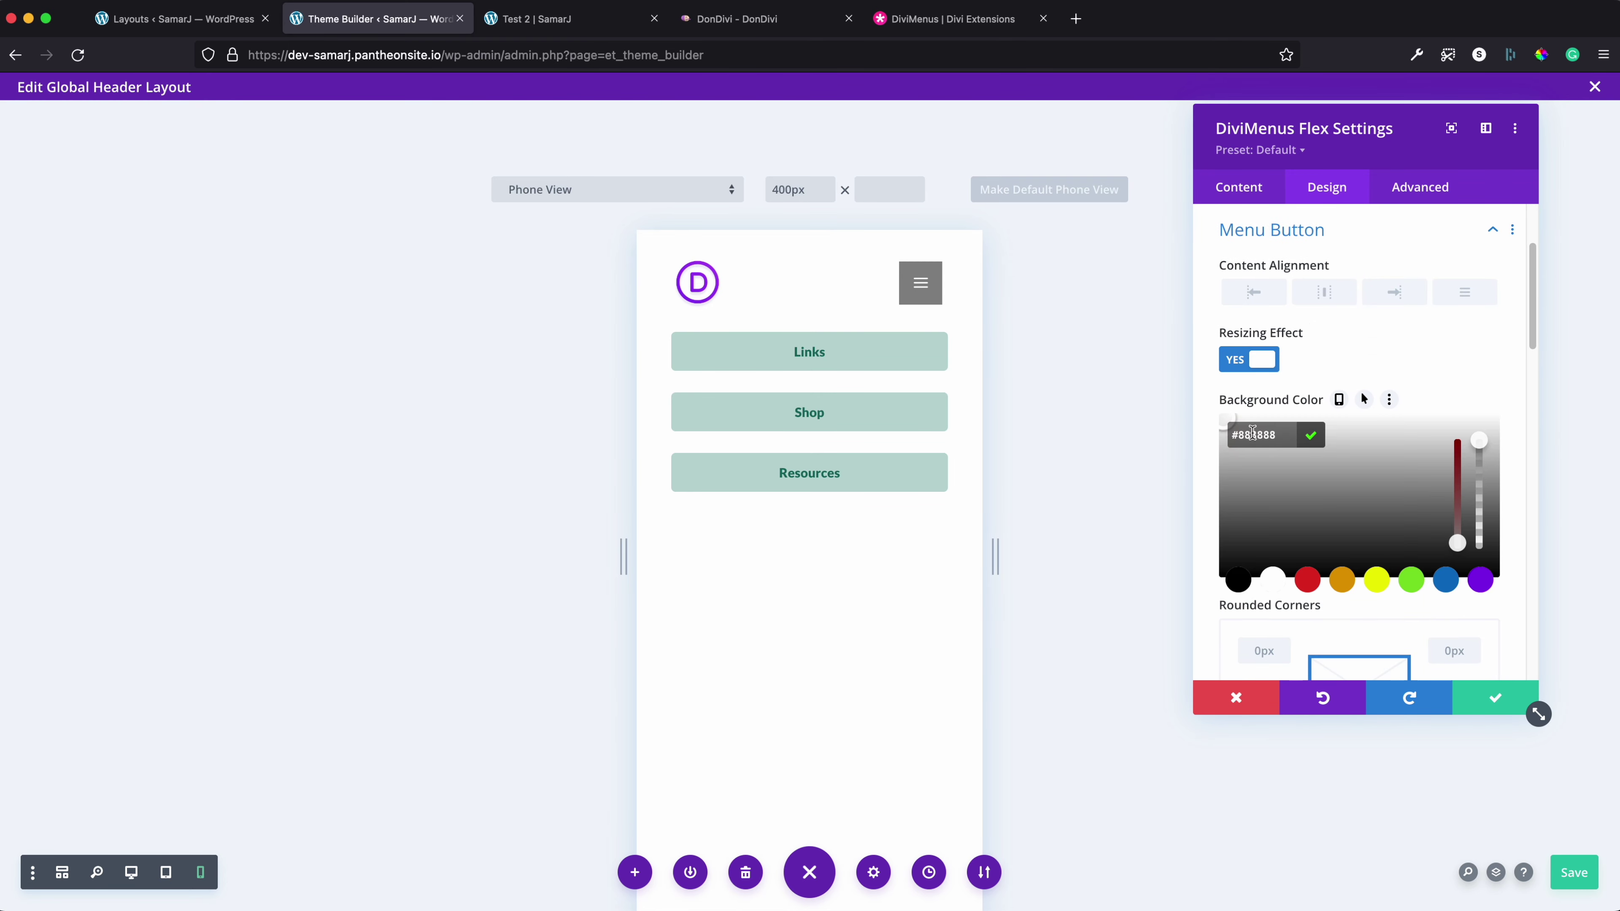
type("#236f63")
type("#236f63")
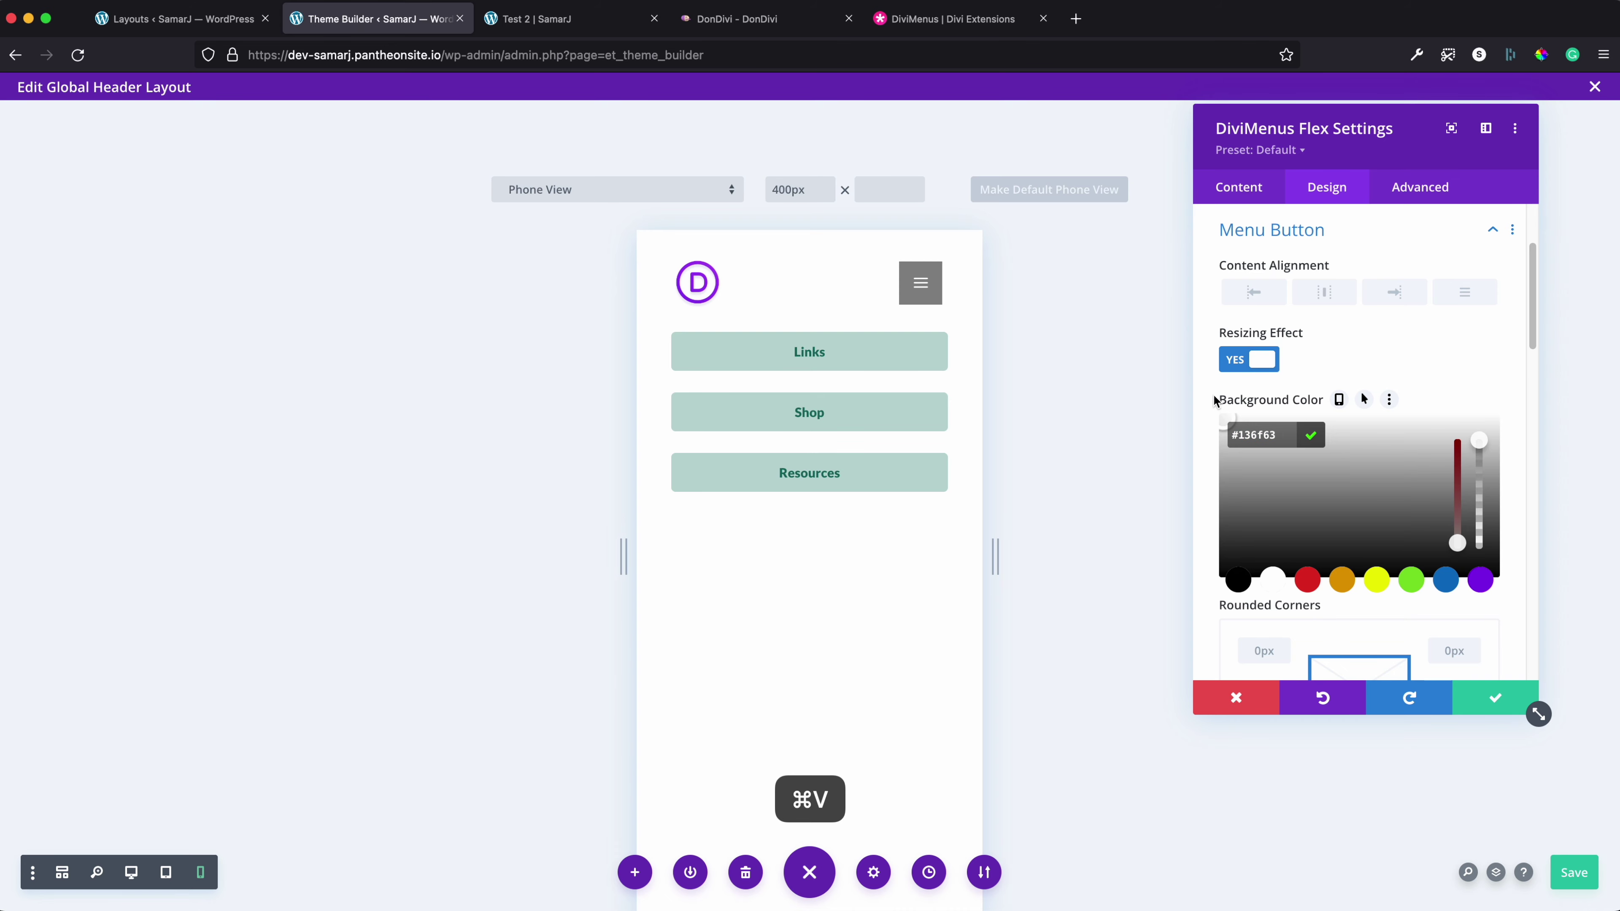
left_click(1211, 396)
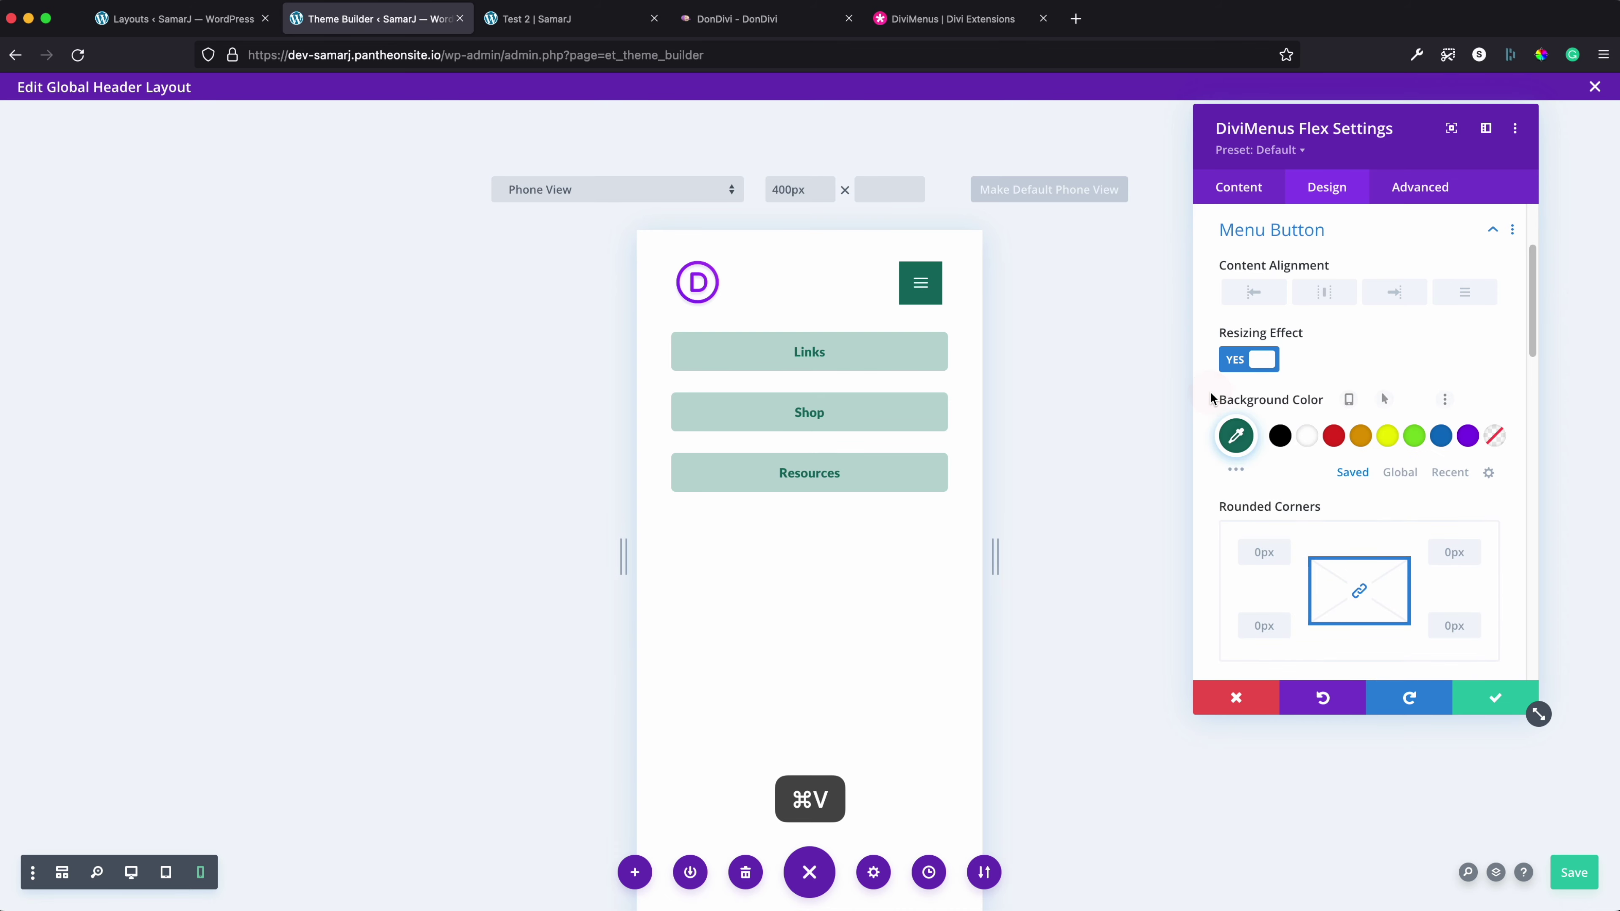
Test opening and closing the recolored menu button in phone view, and save the global header layout
left_click(920, 288)
left_click(922, 290)
left_click(923, 291)
left_click(924, 292)
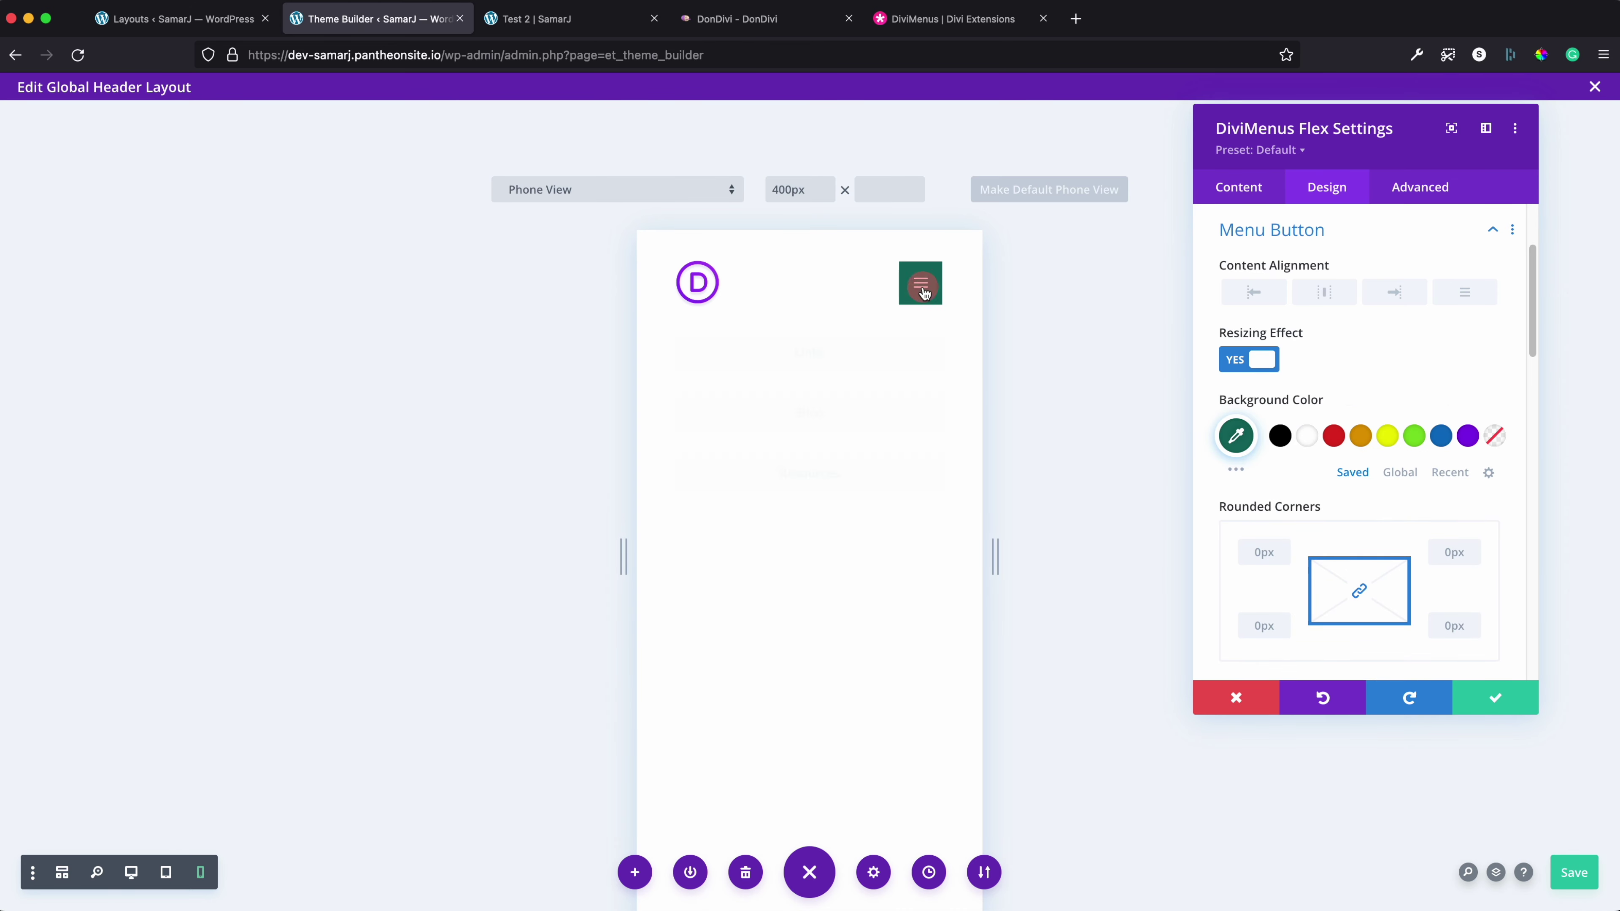
left_click(1562, 869)
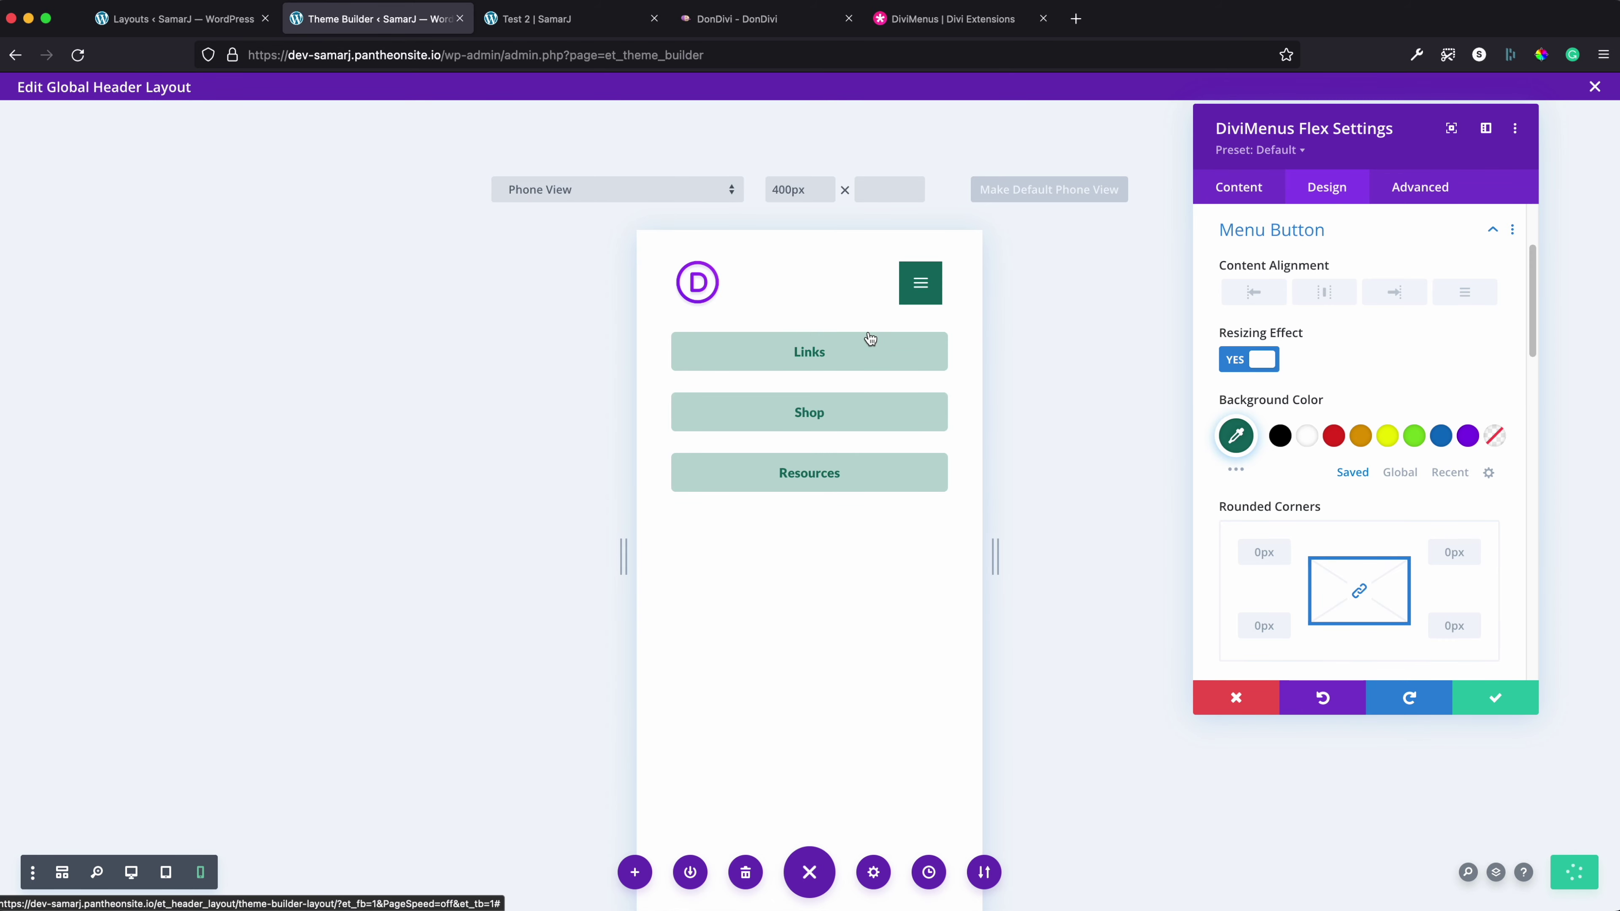
Switch to the Test 2 page, reload it and check the Links and Shop header items at desktop width
left_click(538, 19)
right_click(251, 252)
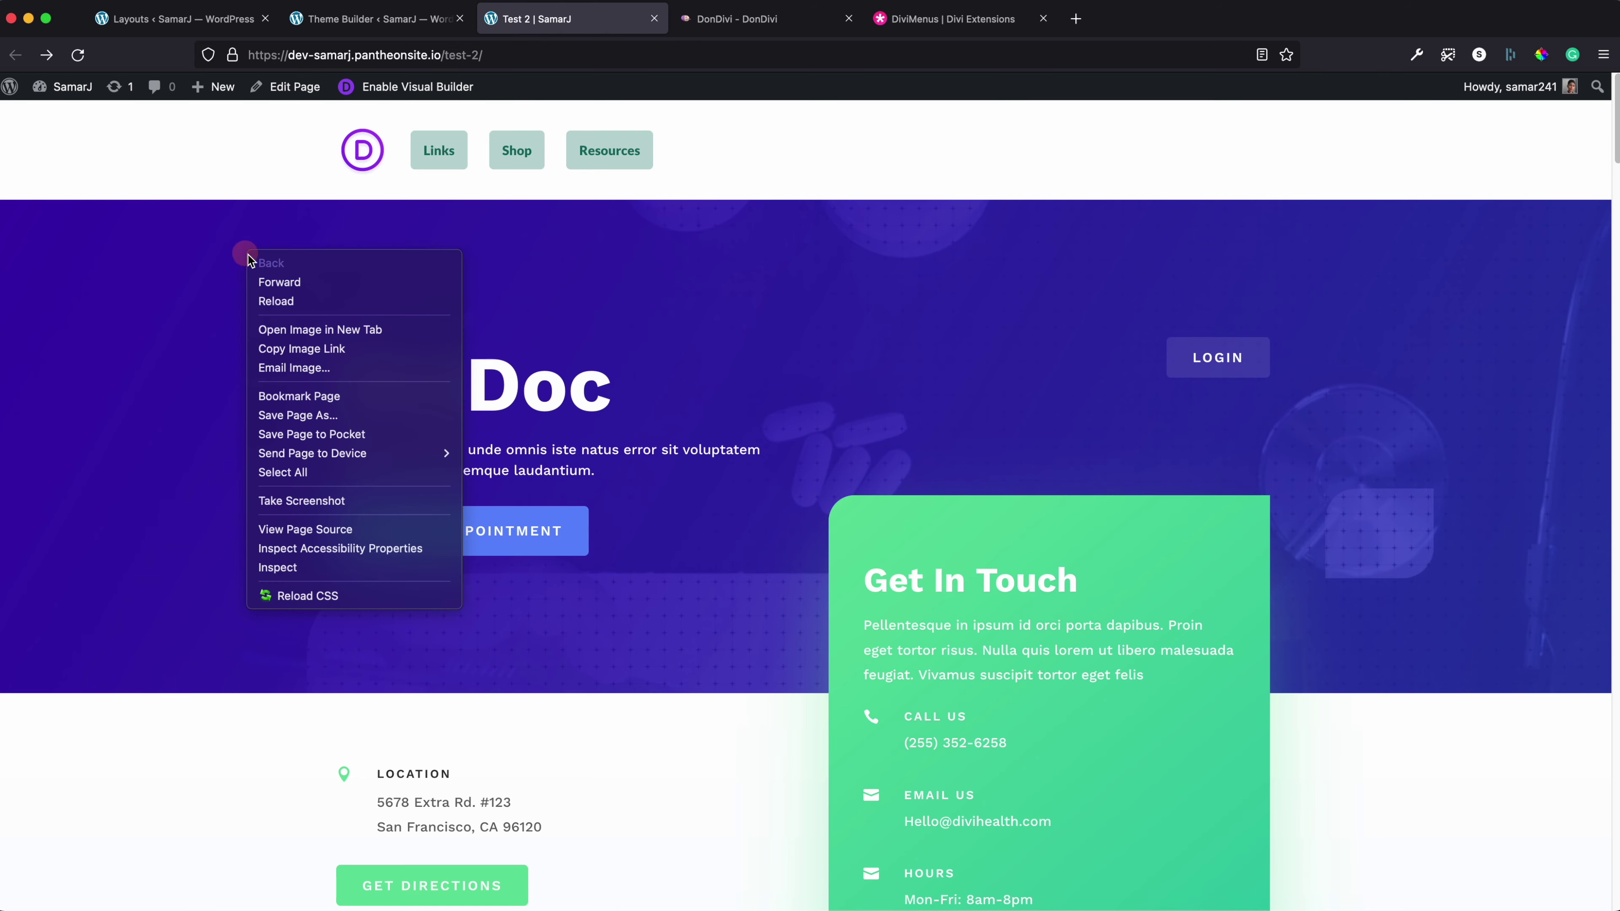
left_click(279, 595)
right_click(213, 311)
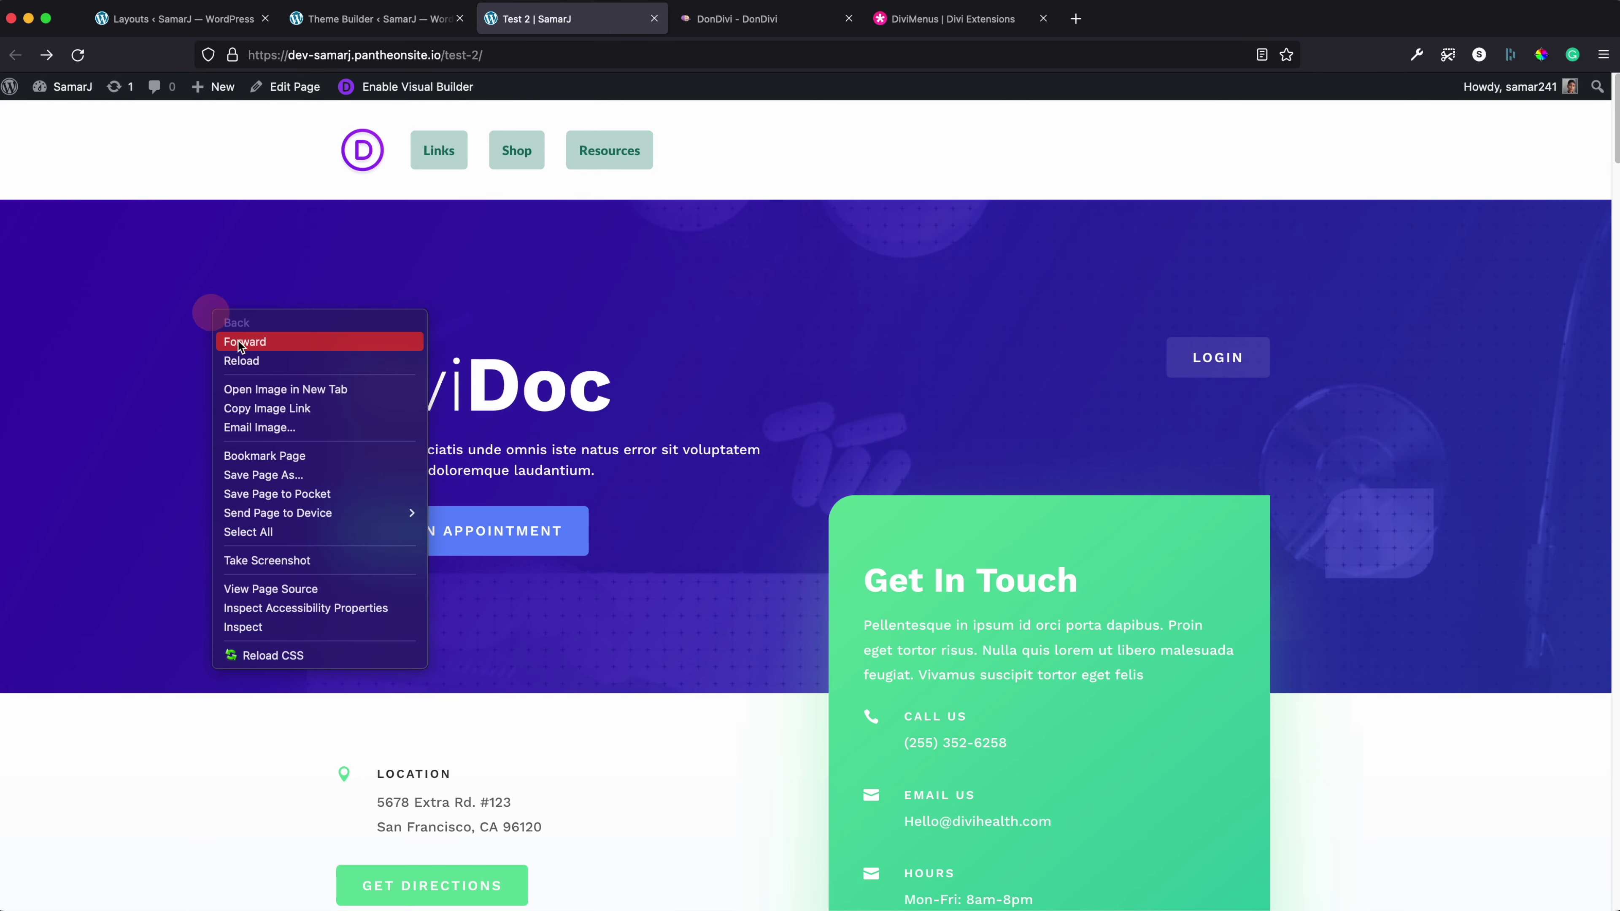
left_click(242, 360)
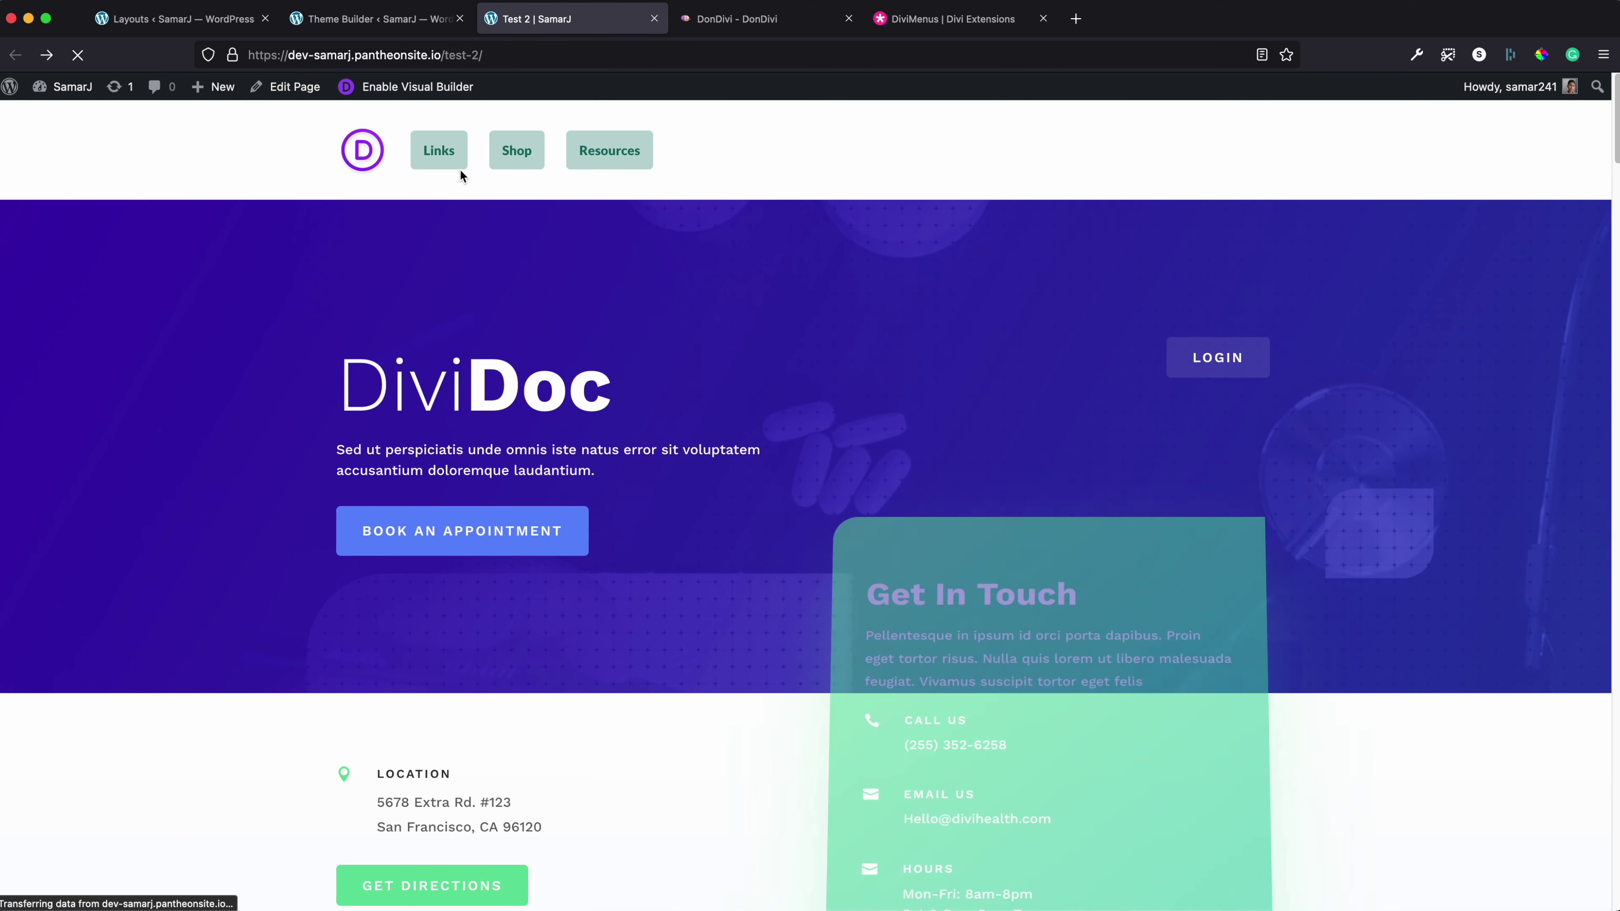
left_click(449, 160)
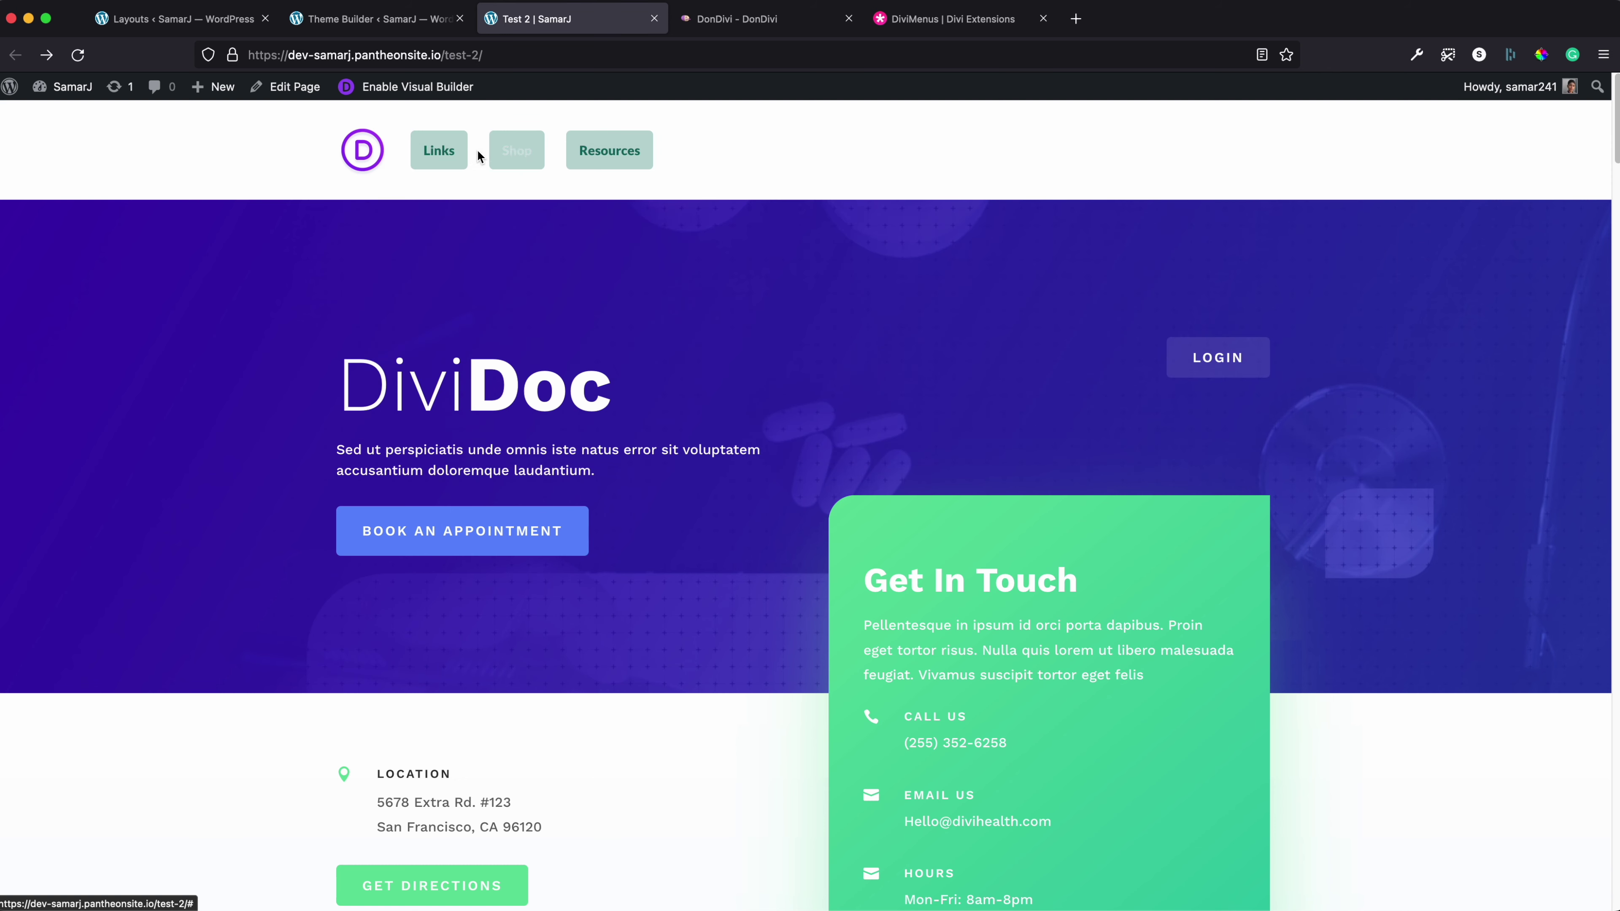
mouse_move(453, 164)
mouse_move(536, 153)
Inspect the Test 2 page and turn on responsive design mode for a phone-sized preview
right_click(274, 254)
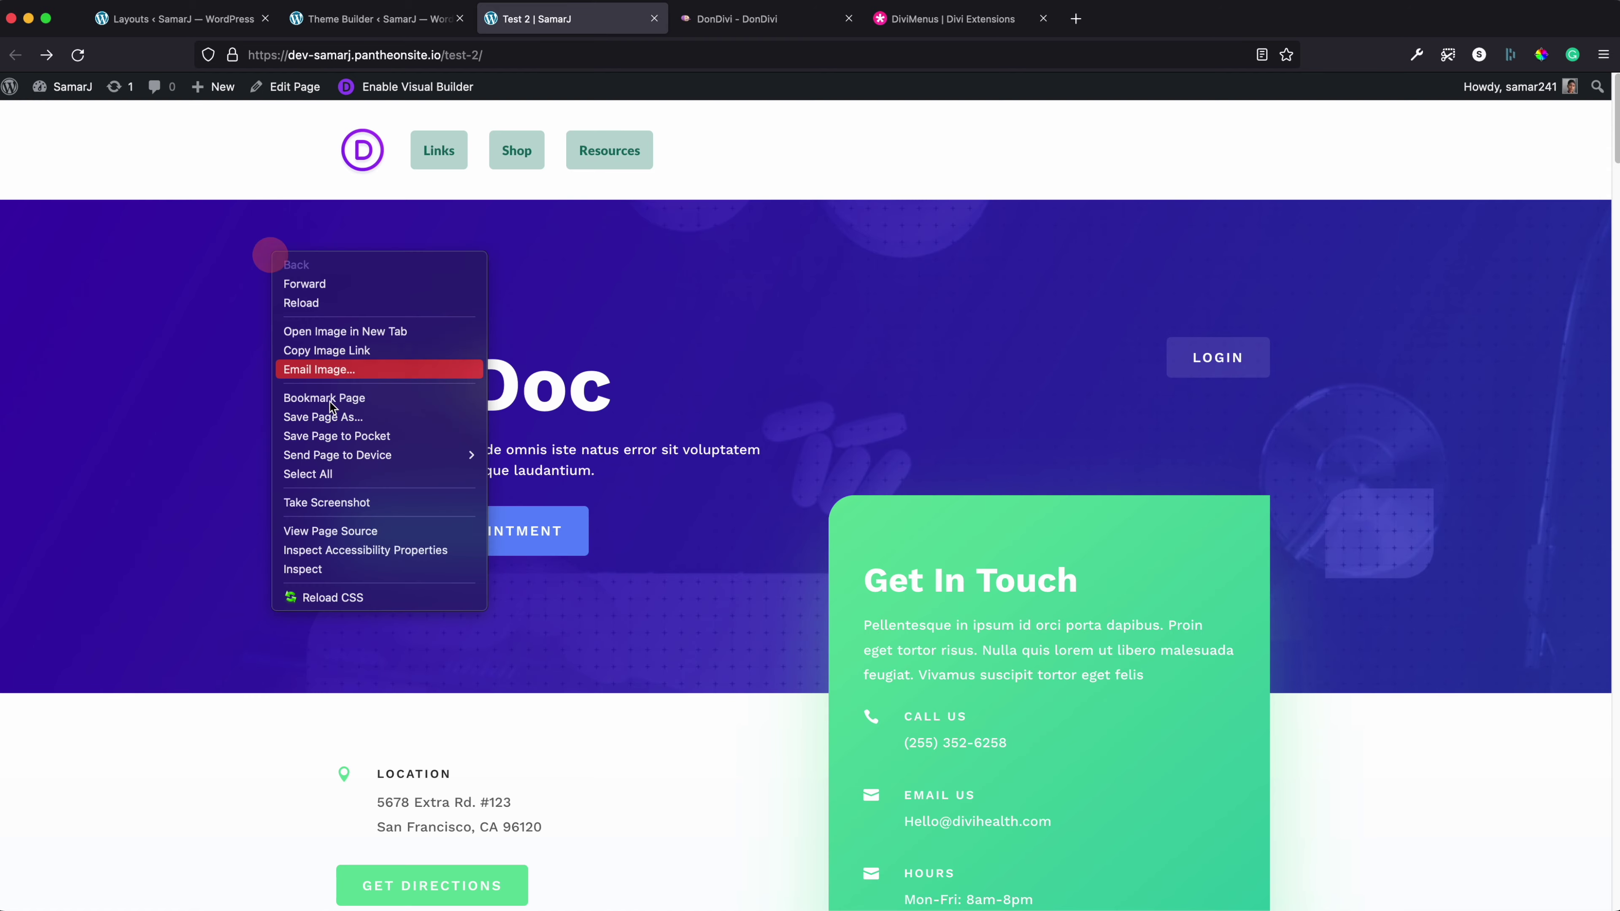
left_click(313, 569)
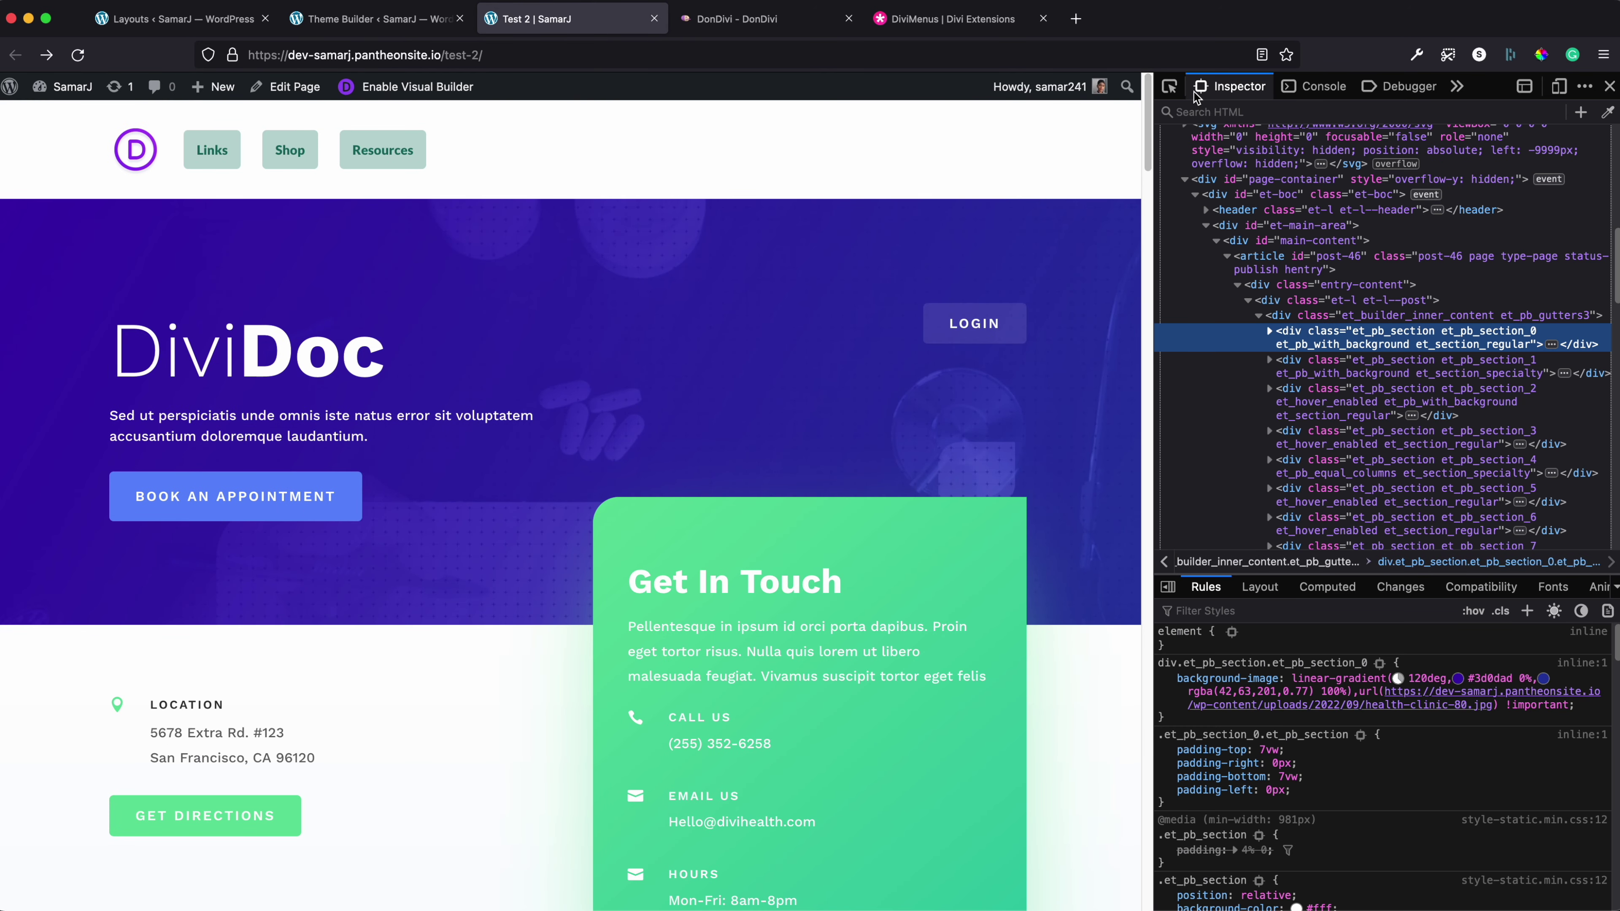
left_click(1559, 86)
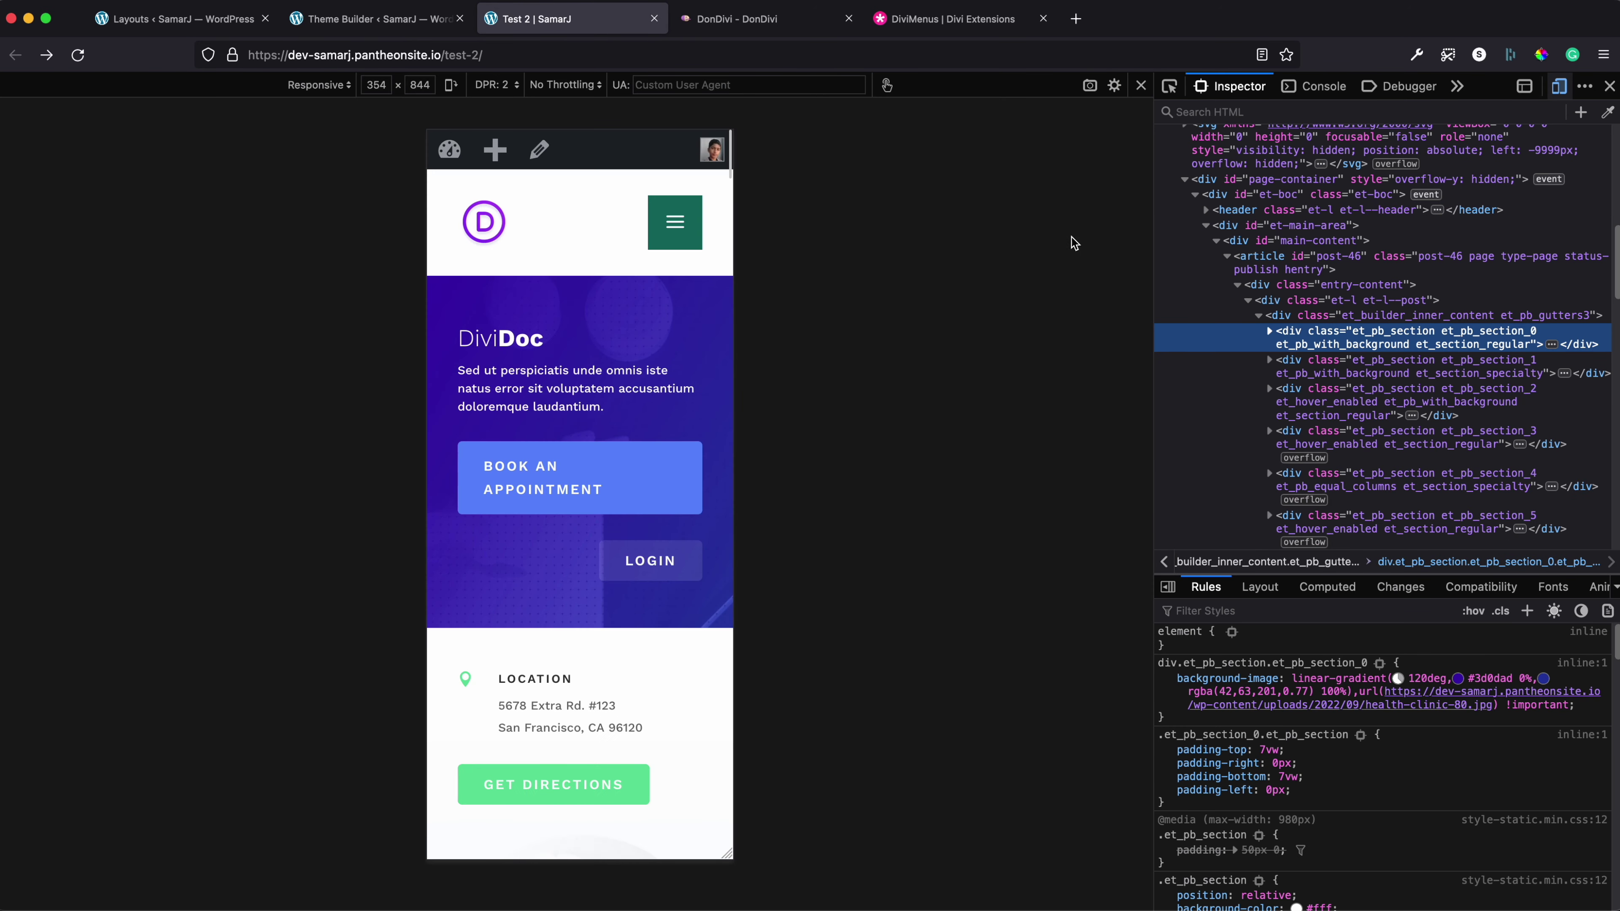
Expand the mobile menu and examine how the Links mega menu fits the phone-sized preview
left_click(677, 243)
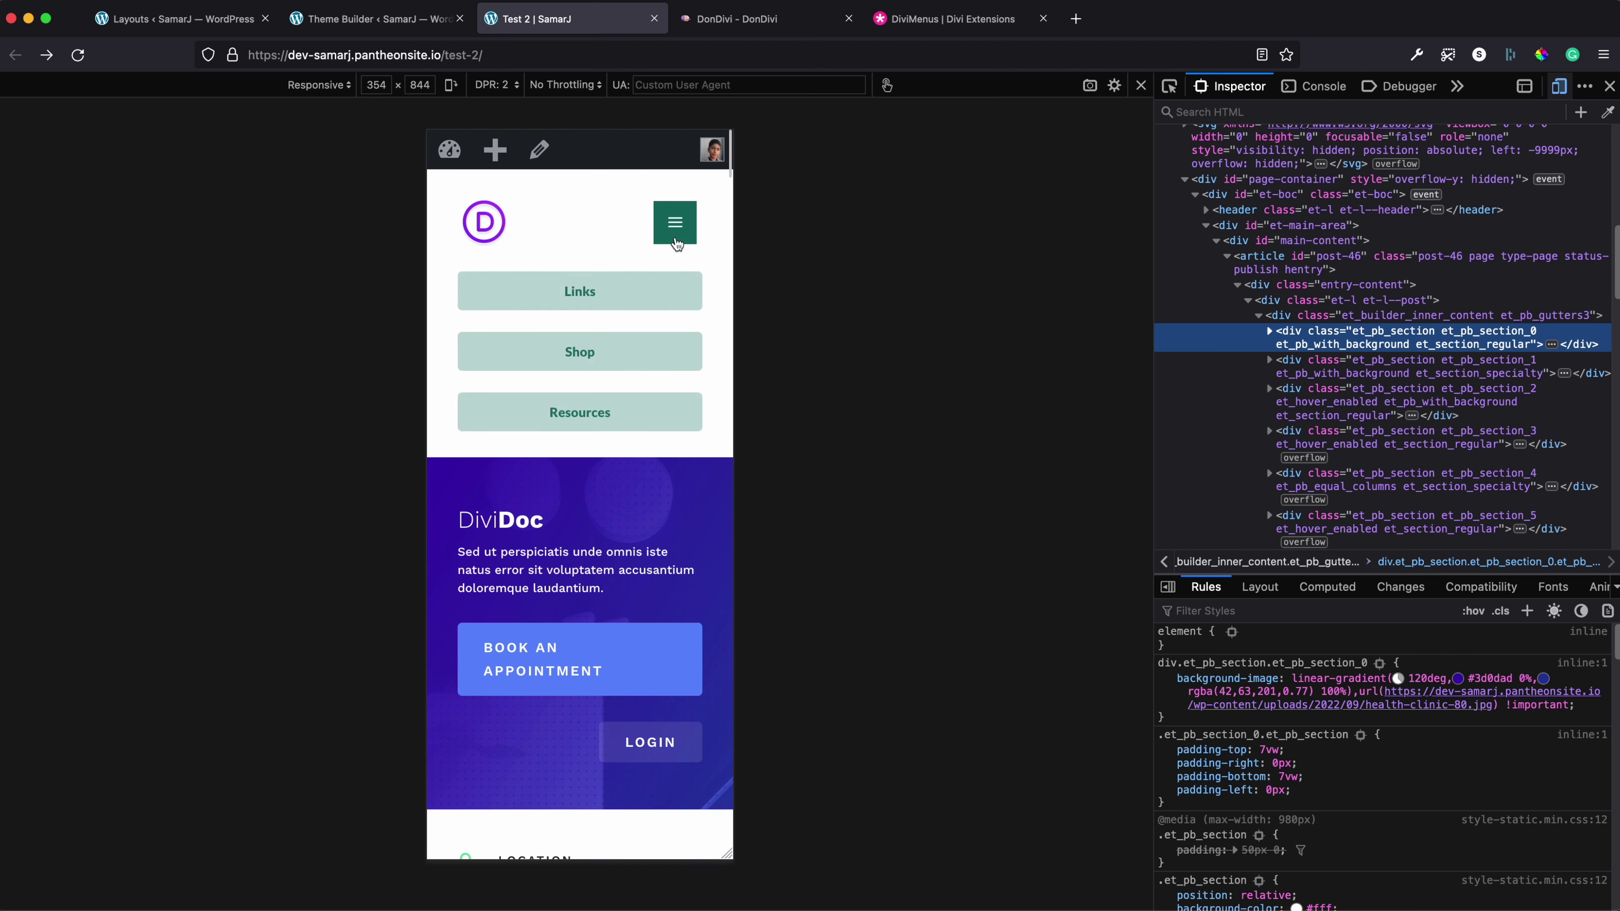
left_click(645, 299)
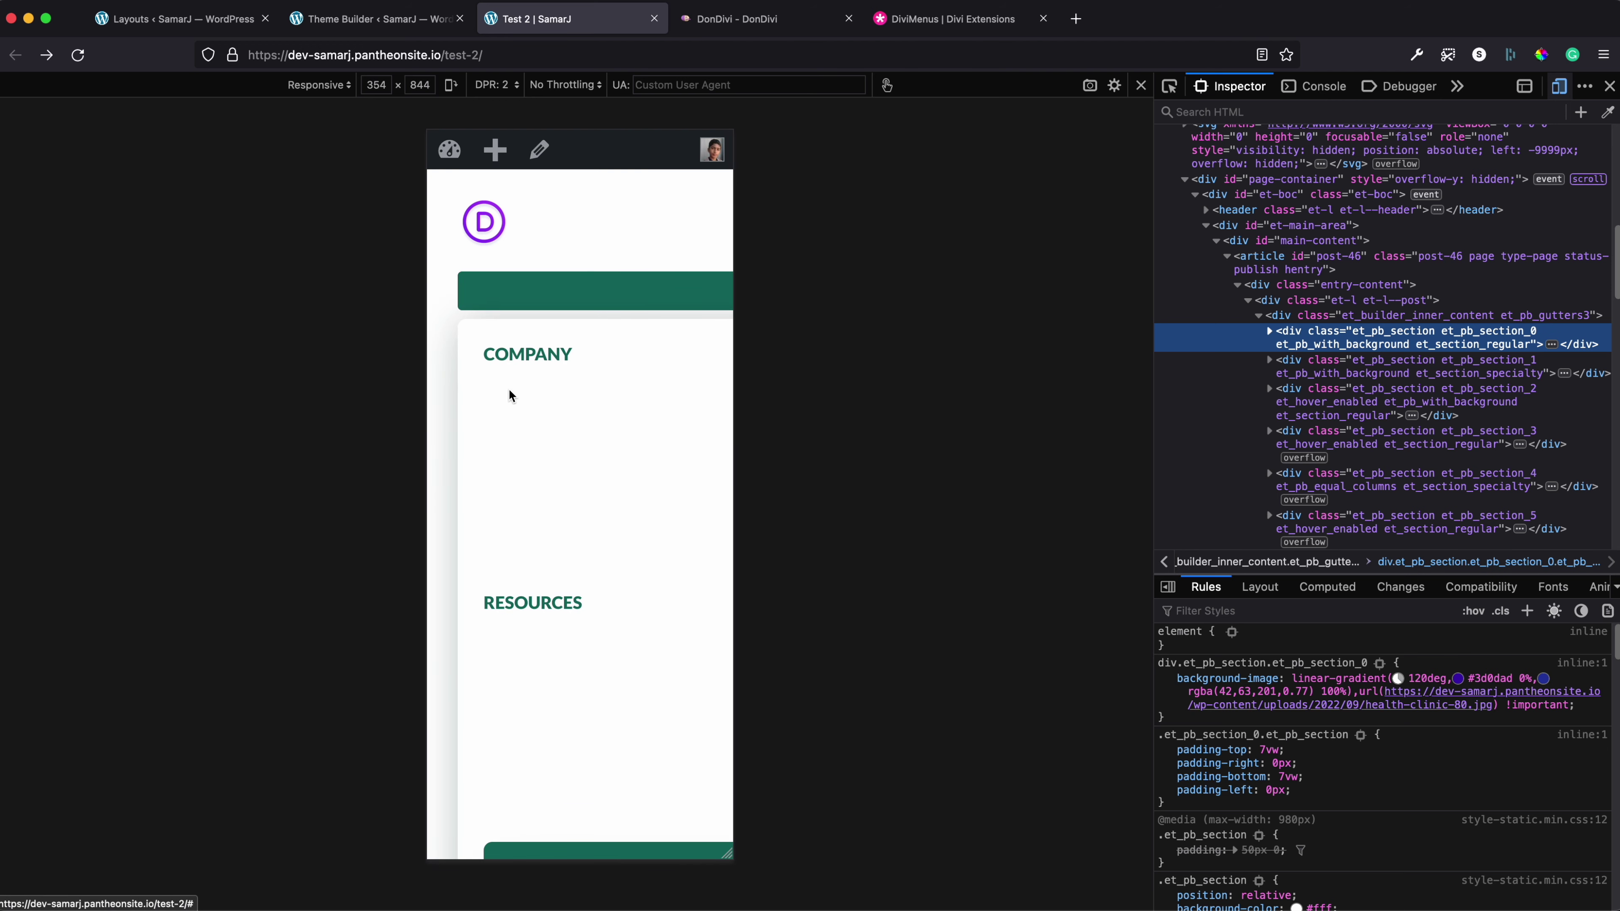
scroll(573, 578, "down", 3)
scroll(574, 364, "down", 5)
scroll(580, 325, "up", 10)
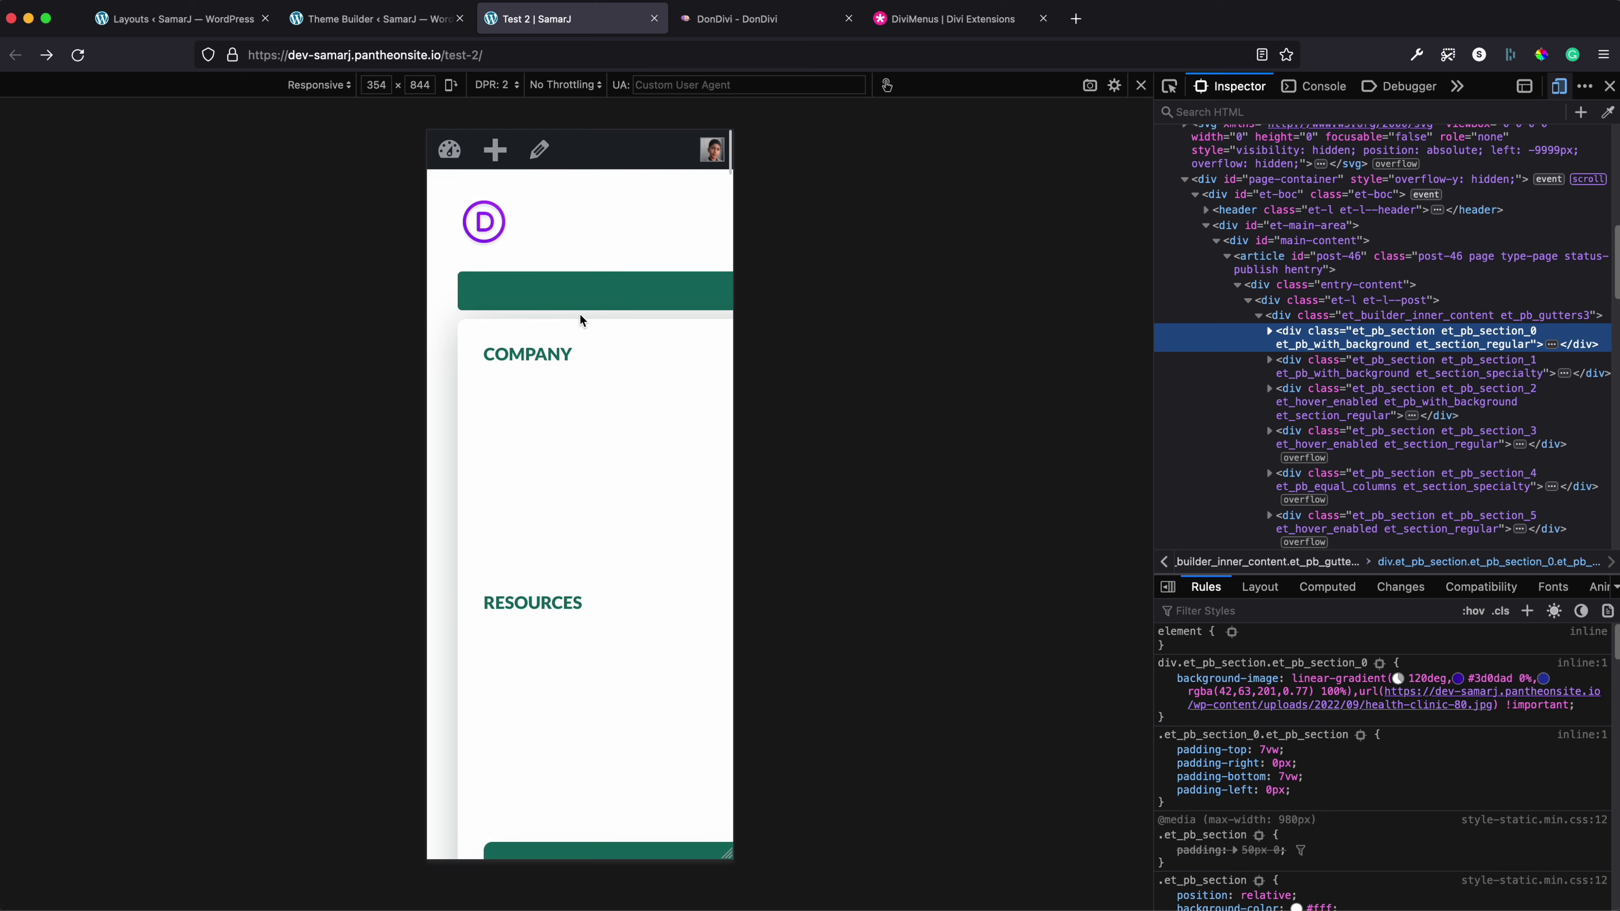
Bring up the DiviMenus item list in the header editor, and compare the Resources, Shop and Links submenus on the Test 2 page
left_click(377, 19)
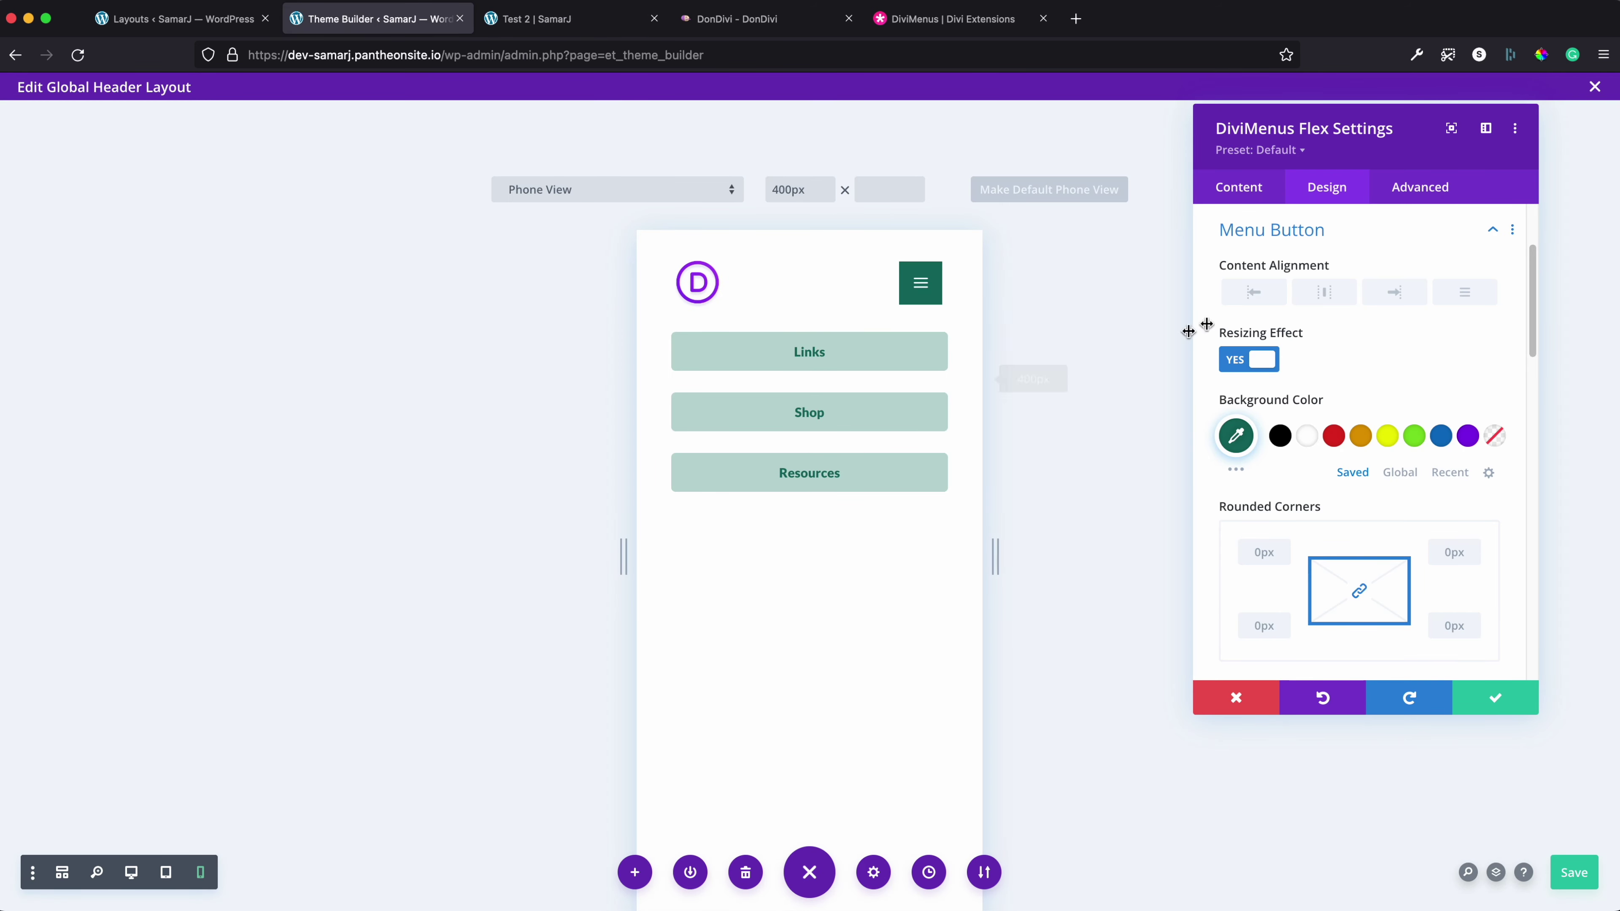
left_click(1247, 186)
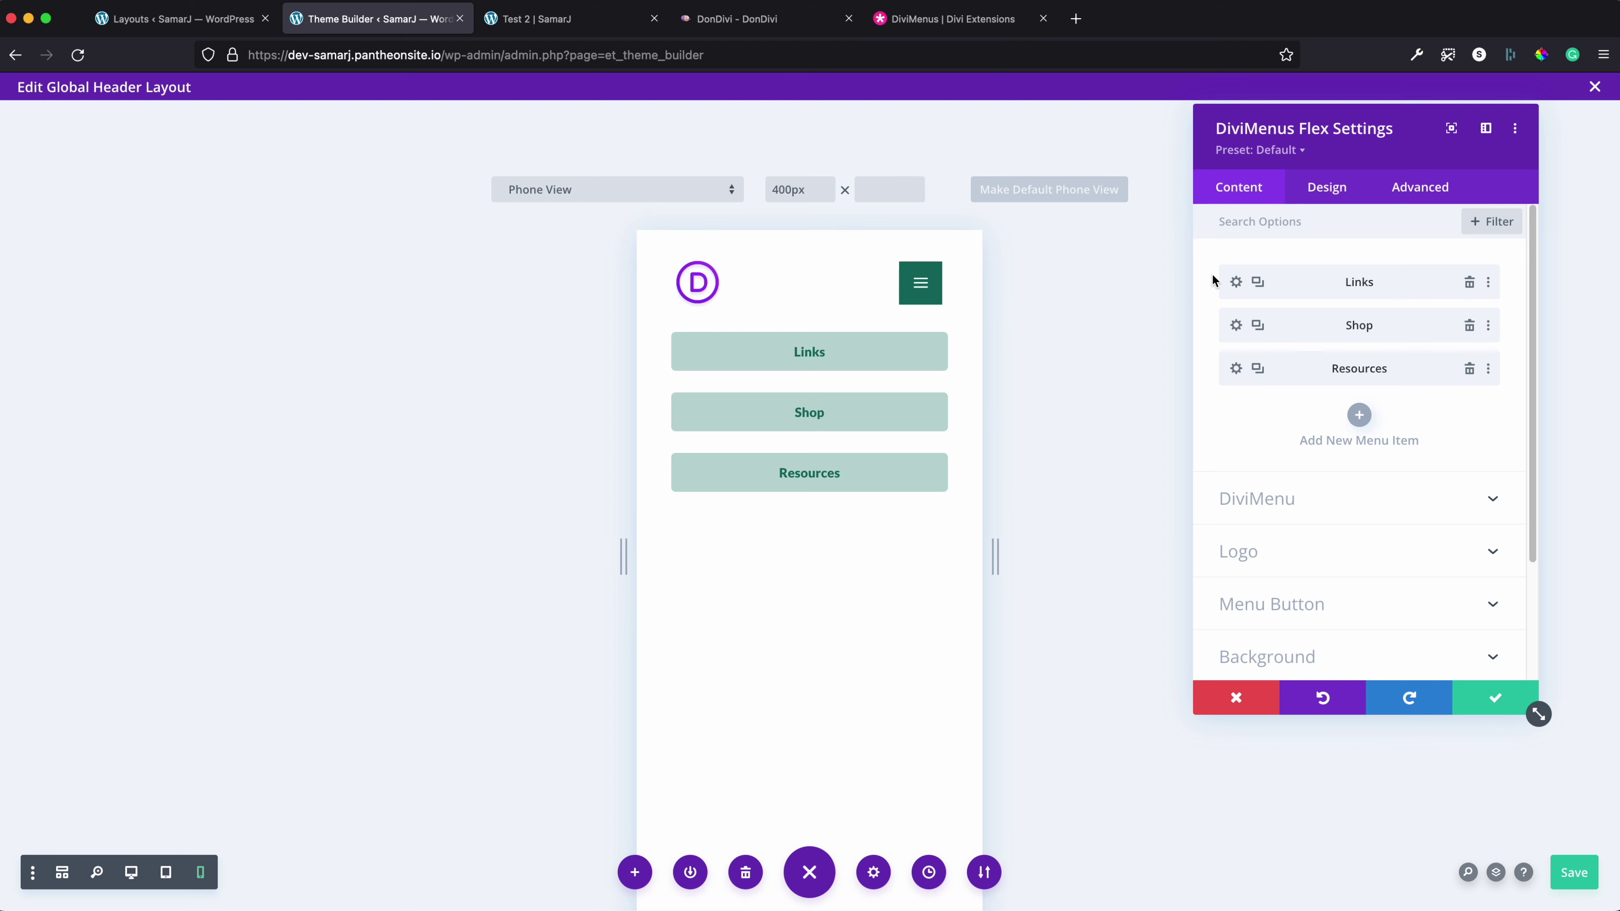
left_click(561, 22)
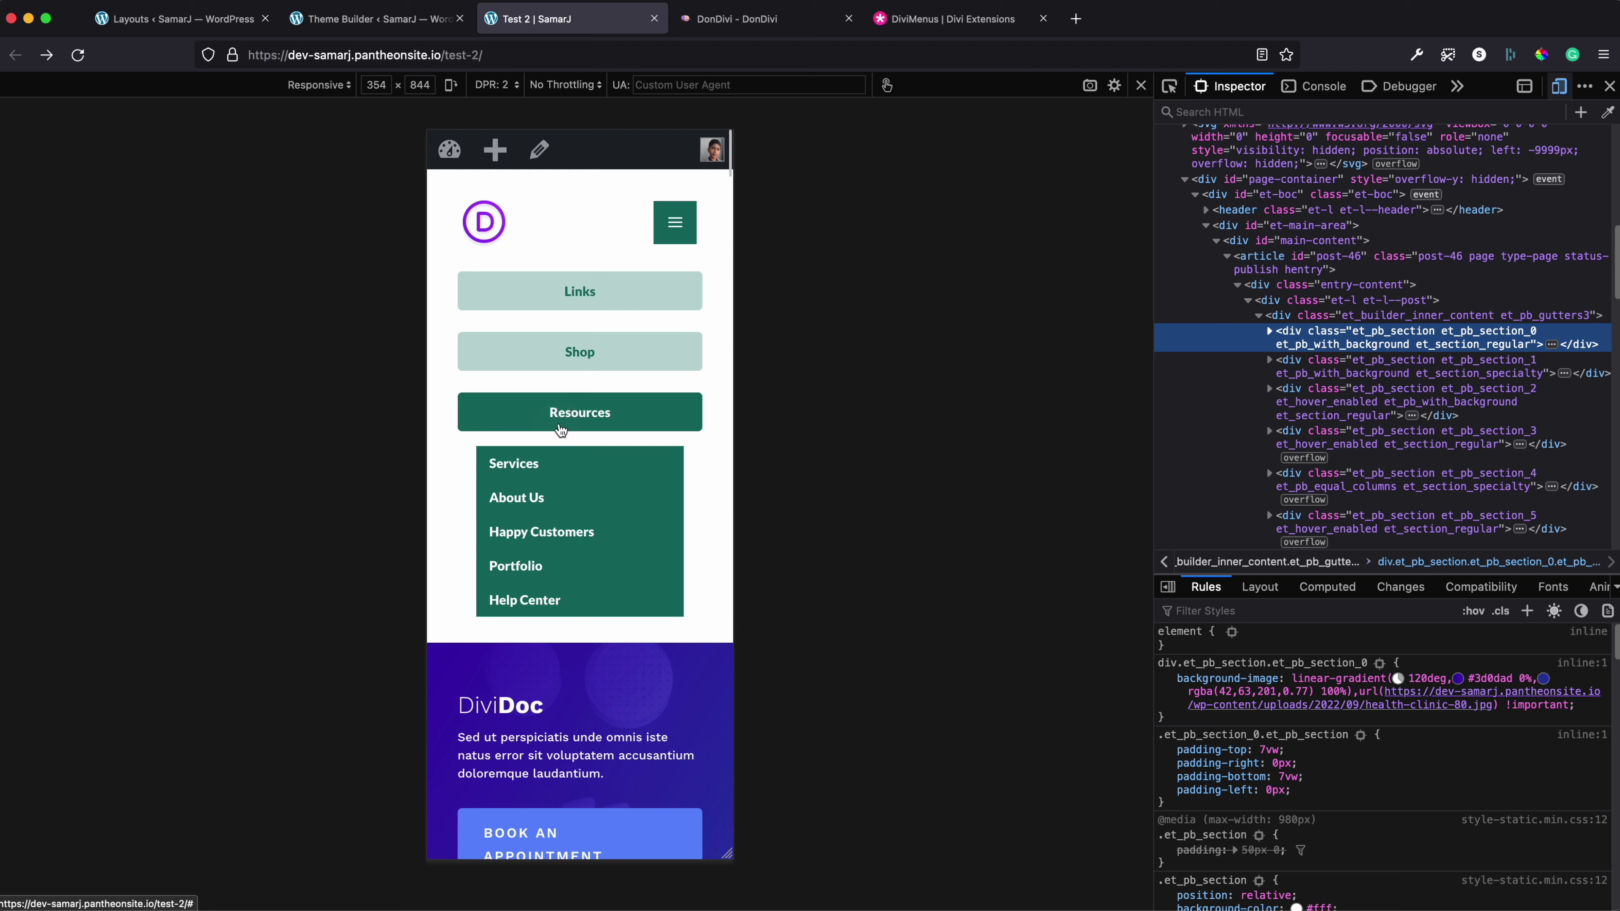
mouse_move(565, 350)
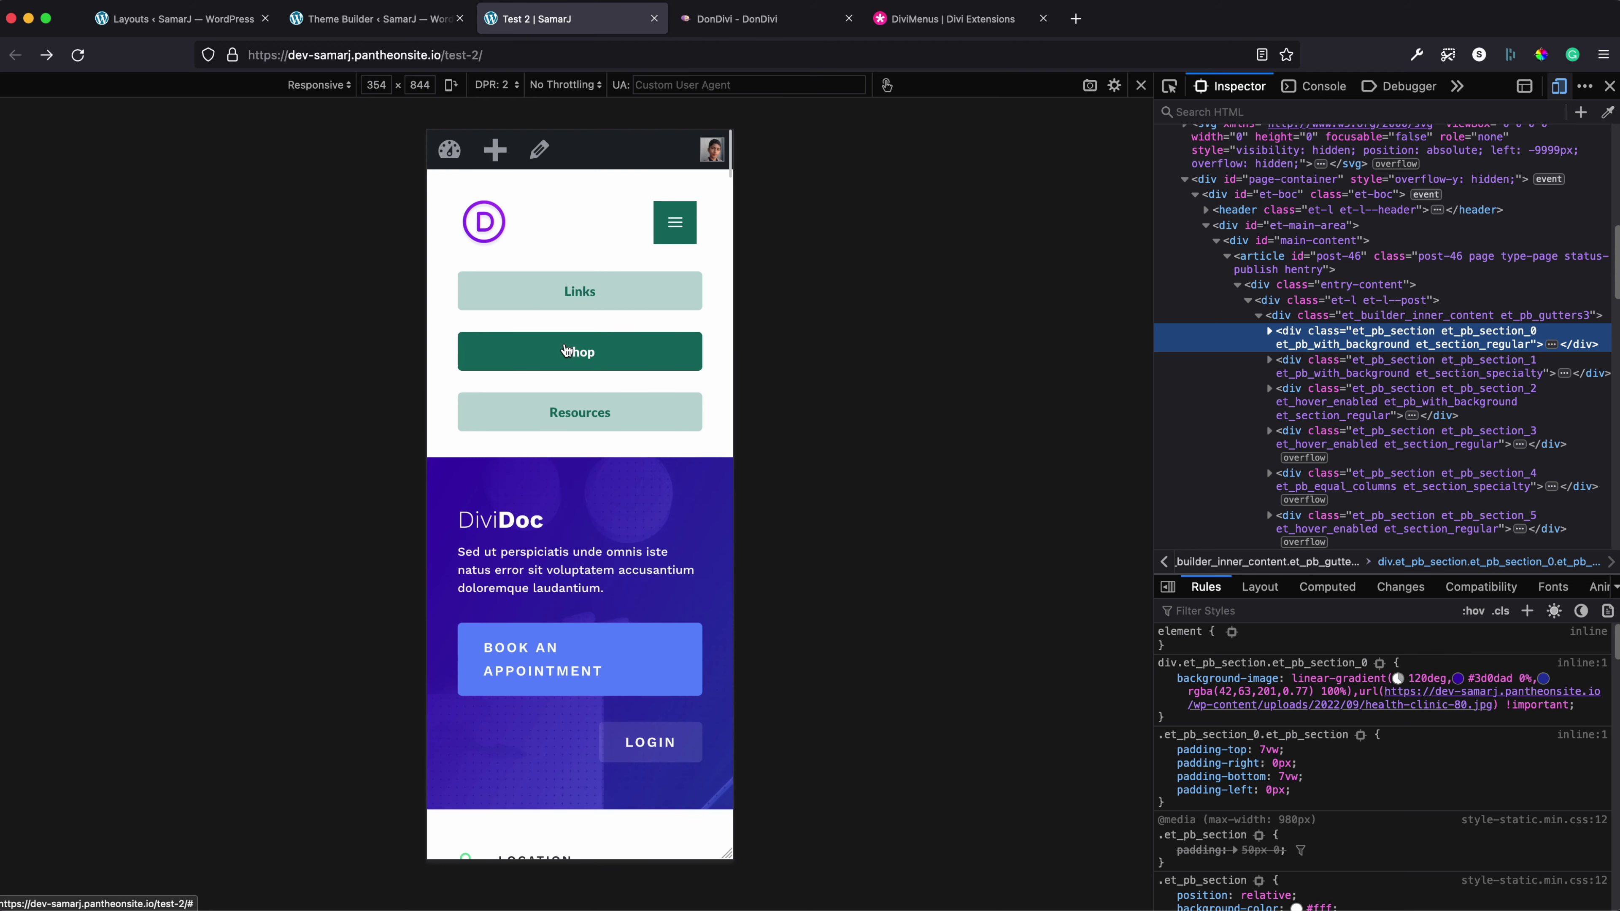
mouse_move(565, 310)
Set the Links menu item's Sub Width to 100% on tablet and save the header layout
left_click(389, 20)
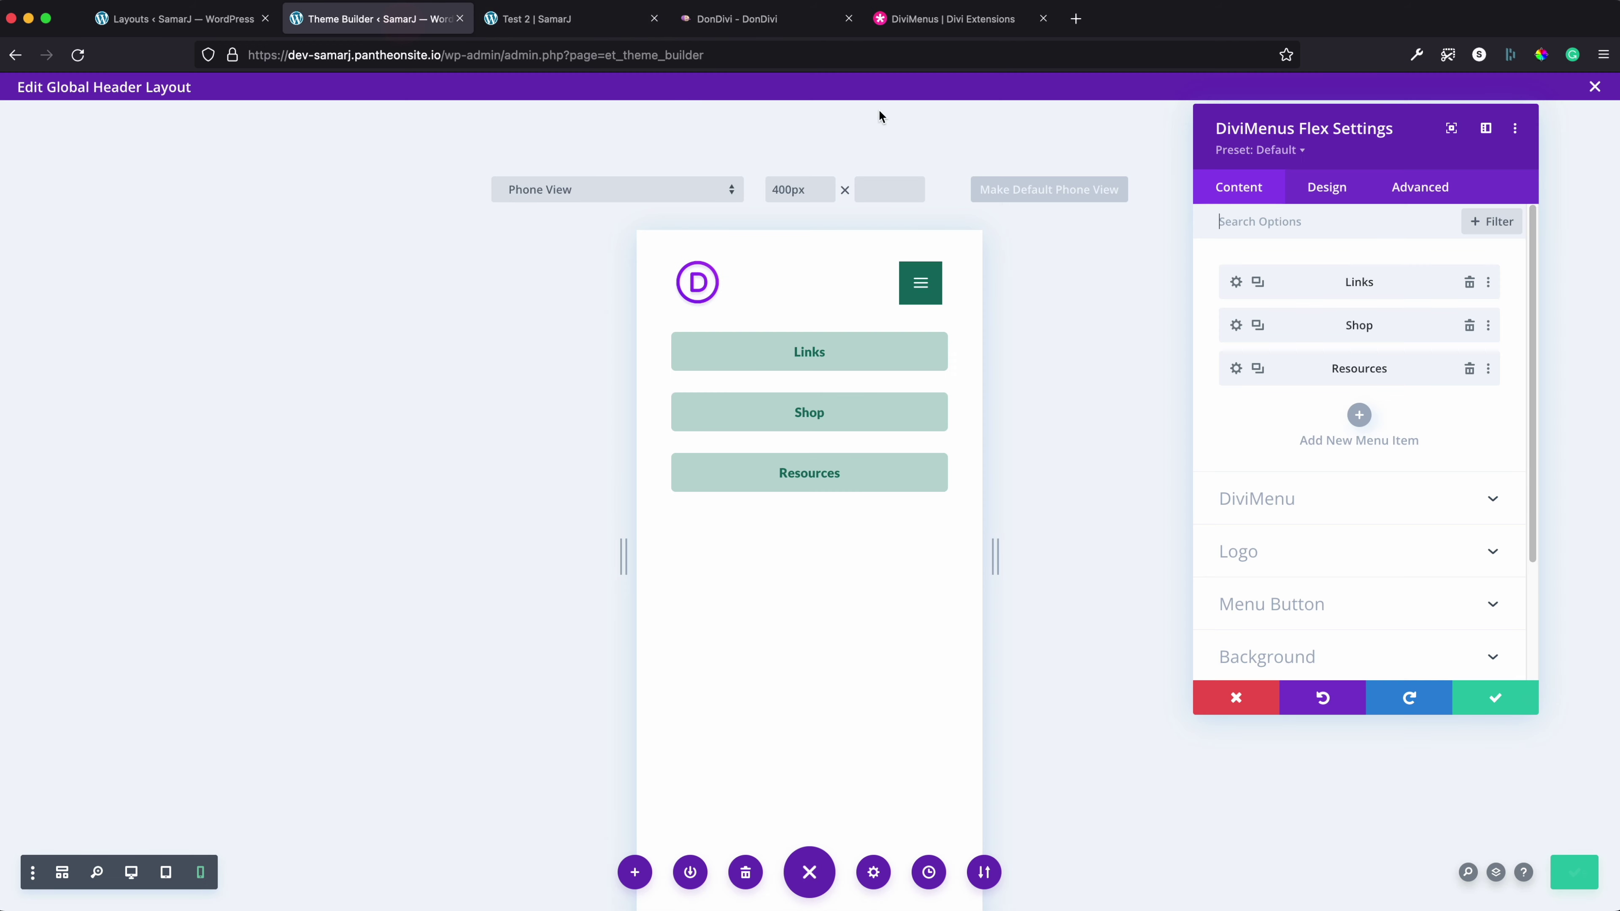
left_click(1236, 283)
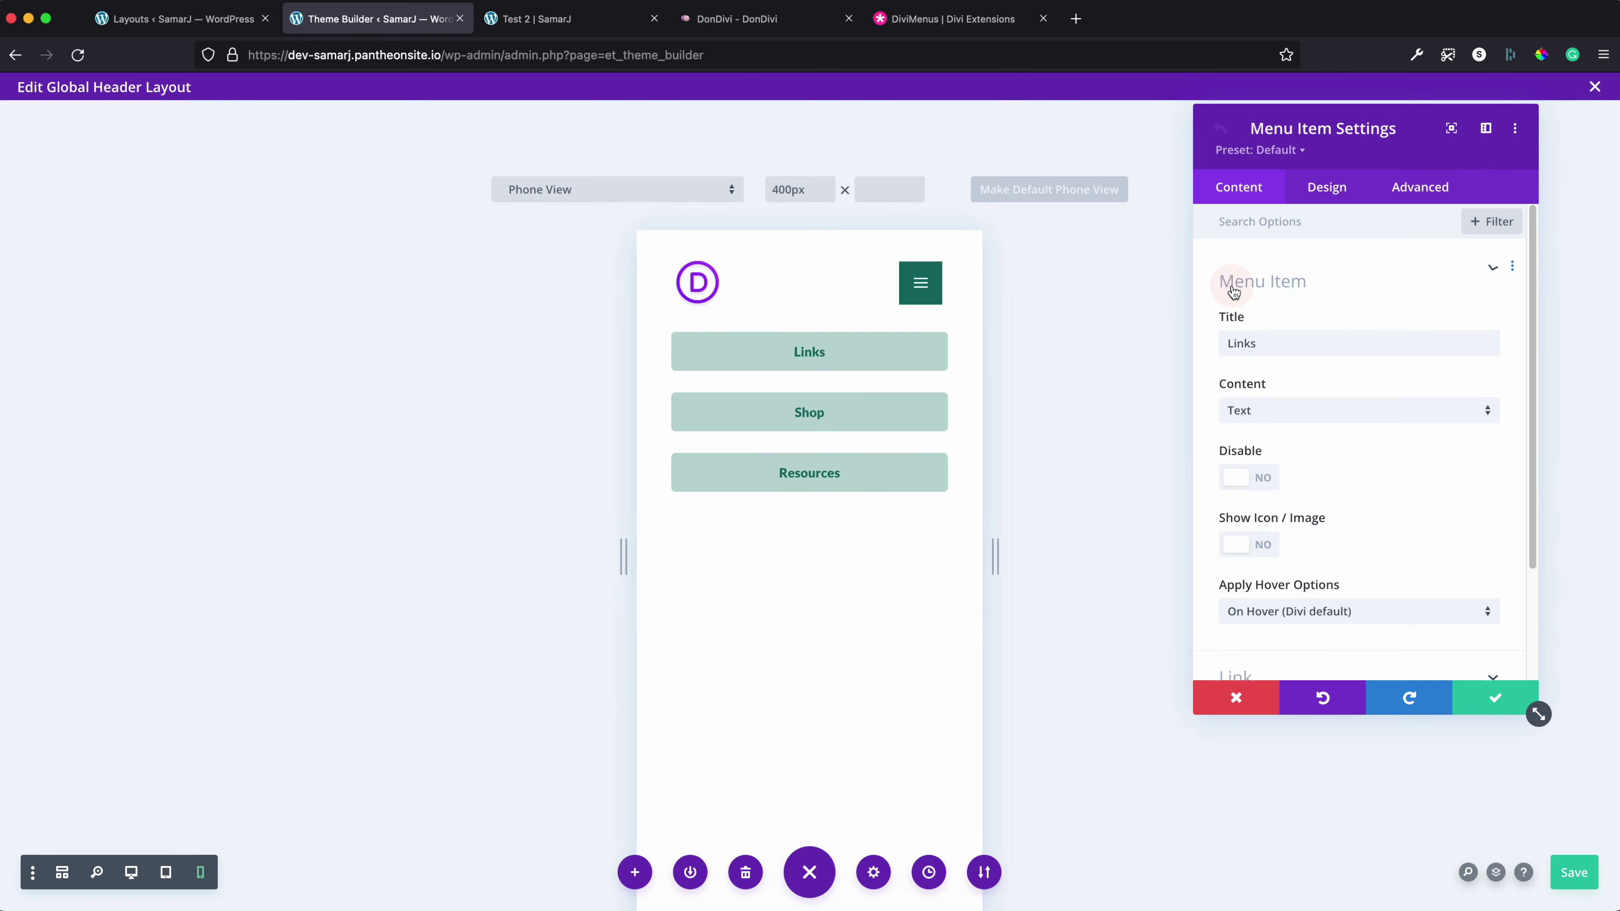
scroll(1249, 481, "down", 3)
left_click(1242, 535)
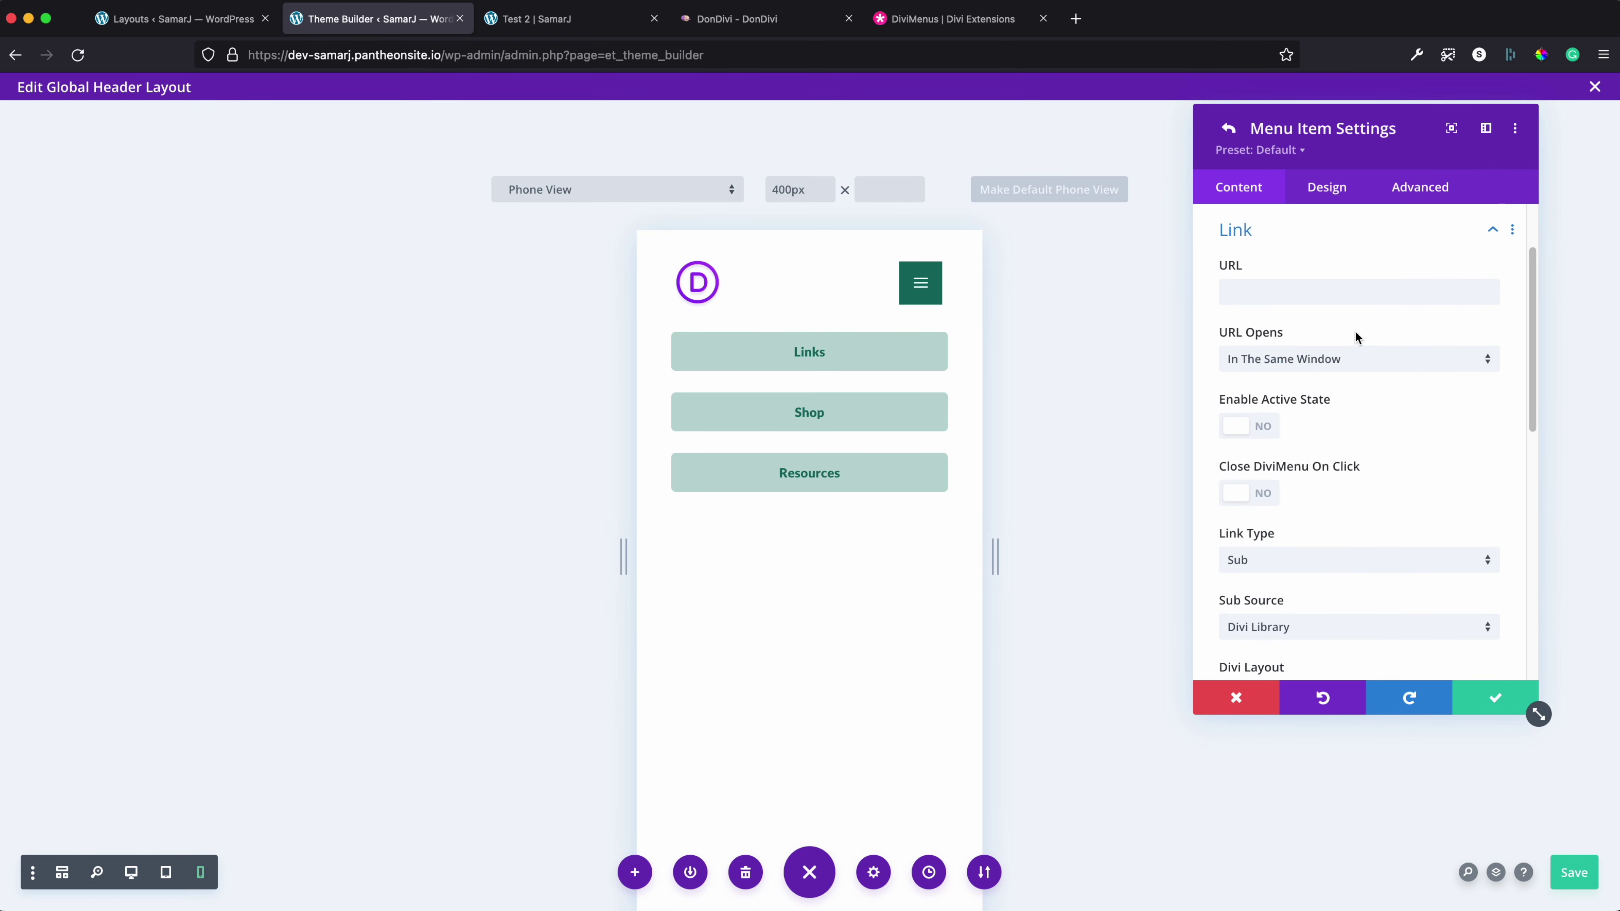
scroll(1356, 335, "down", 10)
scroll(1356, 335, "up", 3)
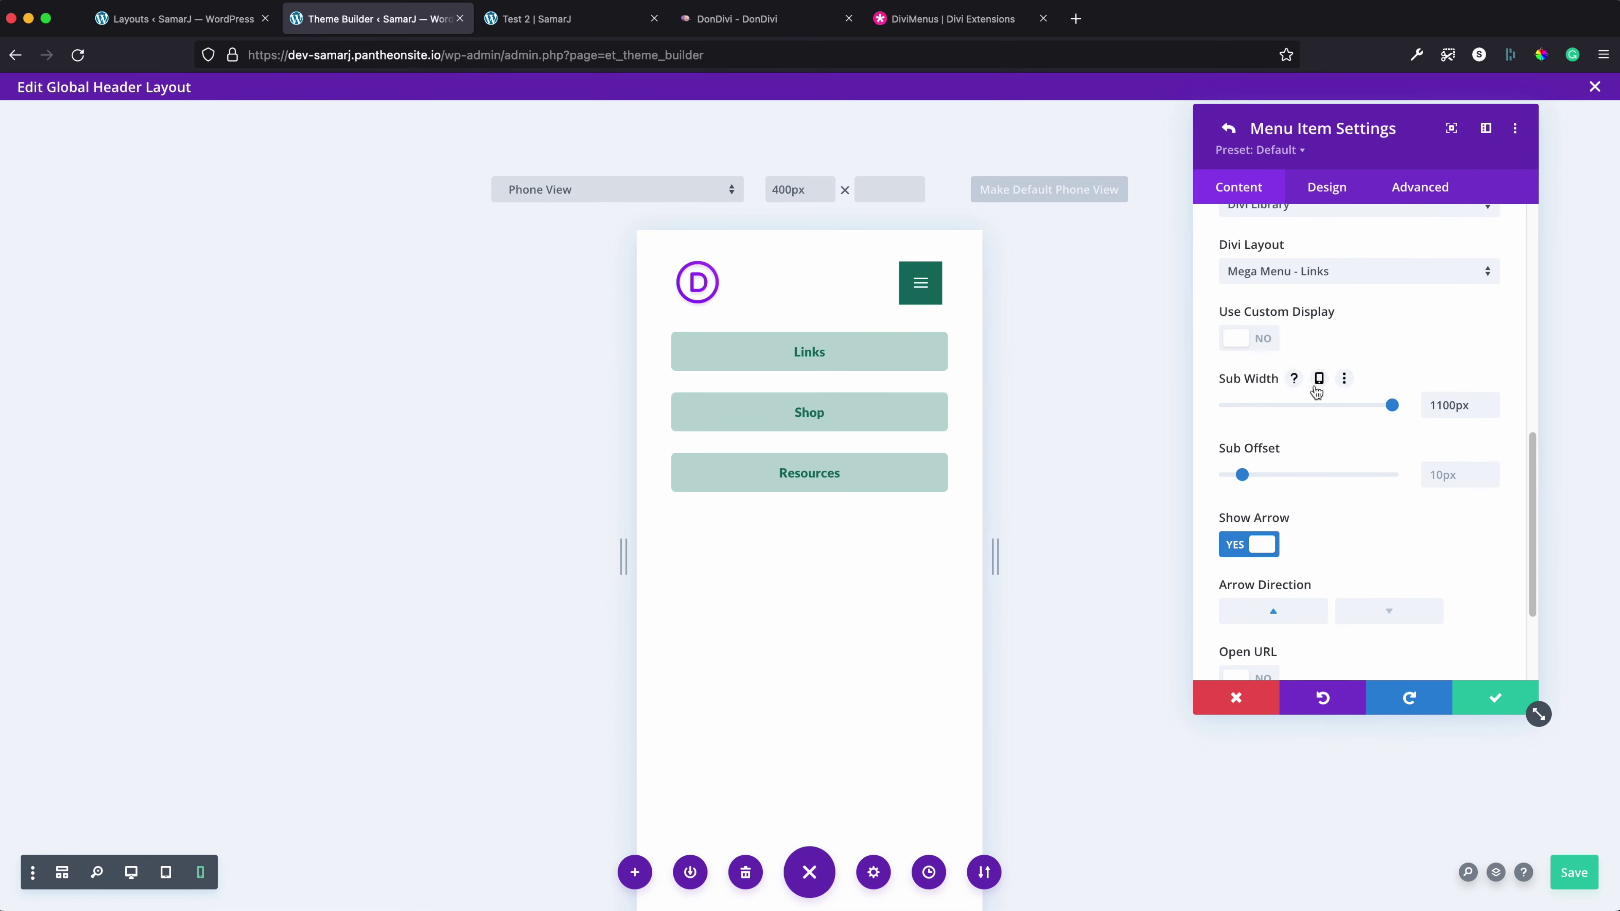
left_click(1318, 379)
left_click(1359, 410)
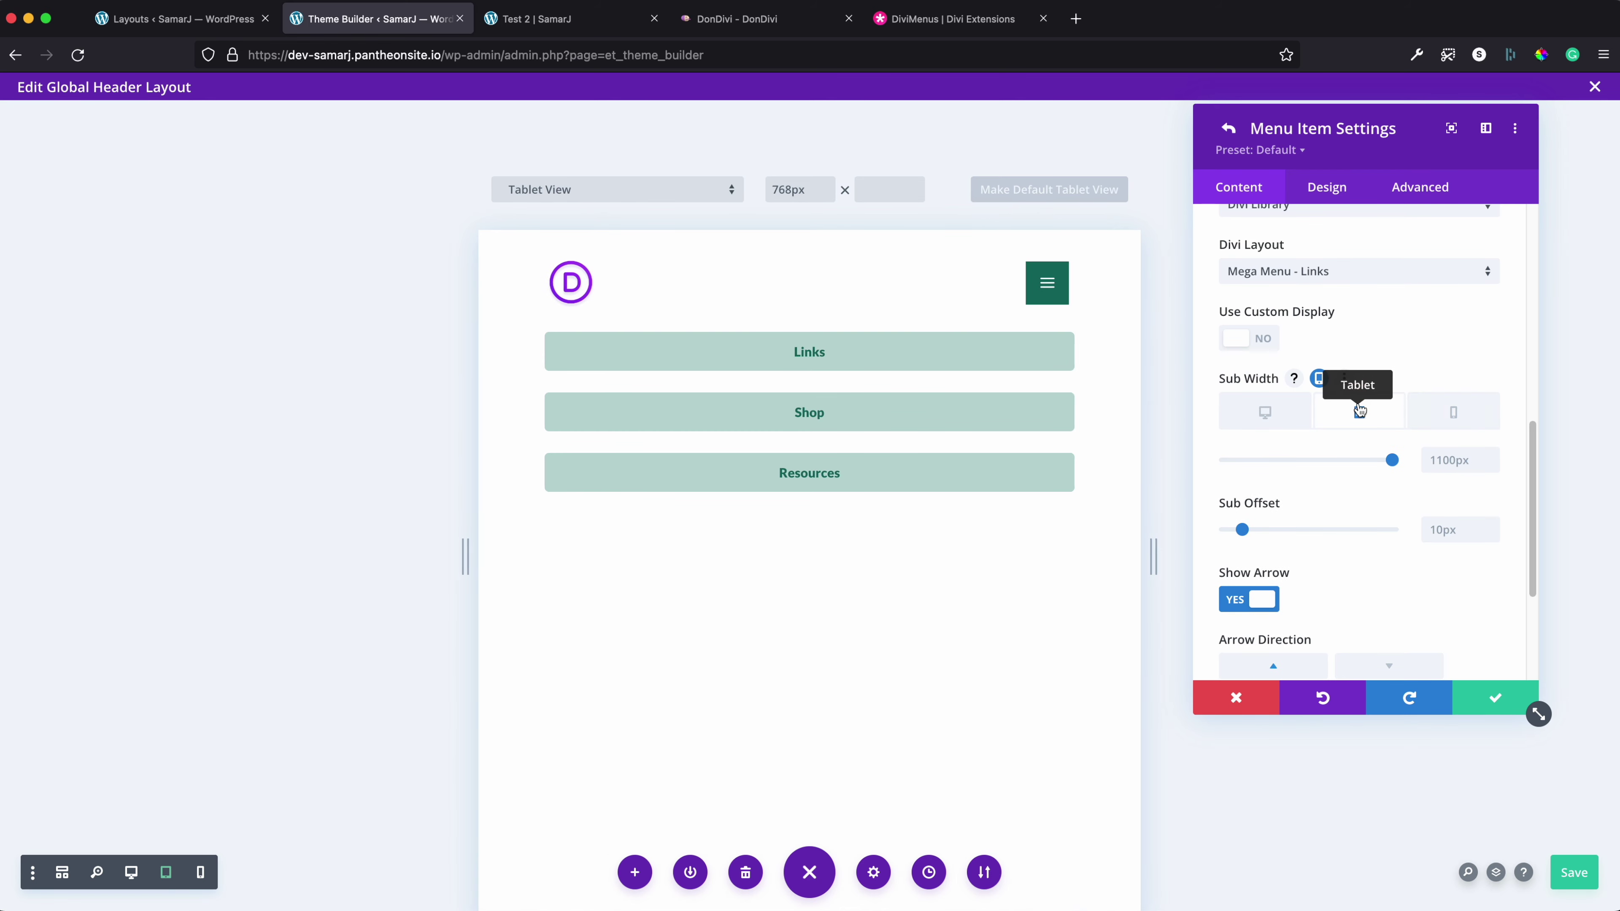
left_click(1452, 461)
key("super+a")
type("100%")
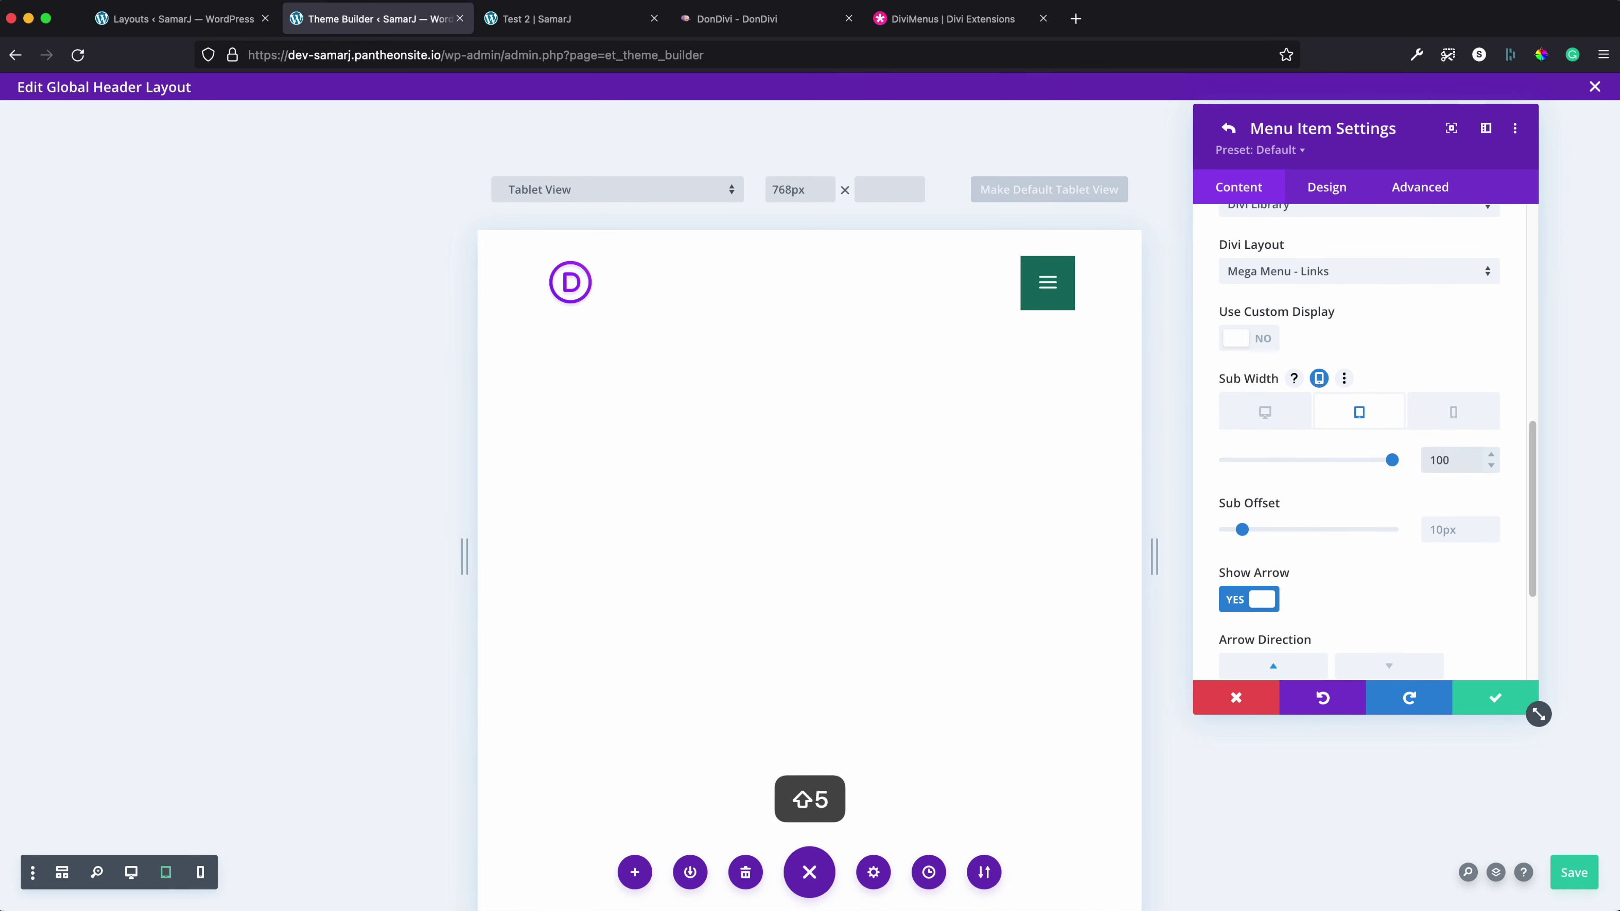
left_click(1573, 869)
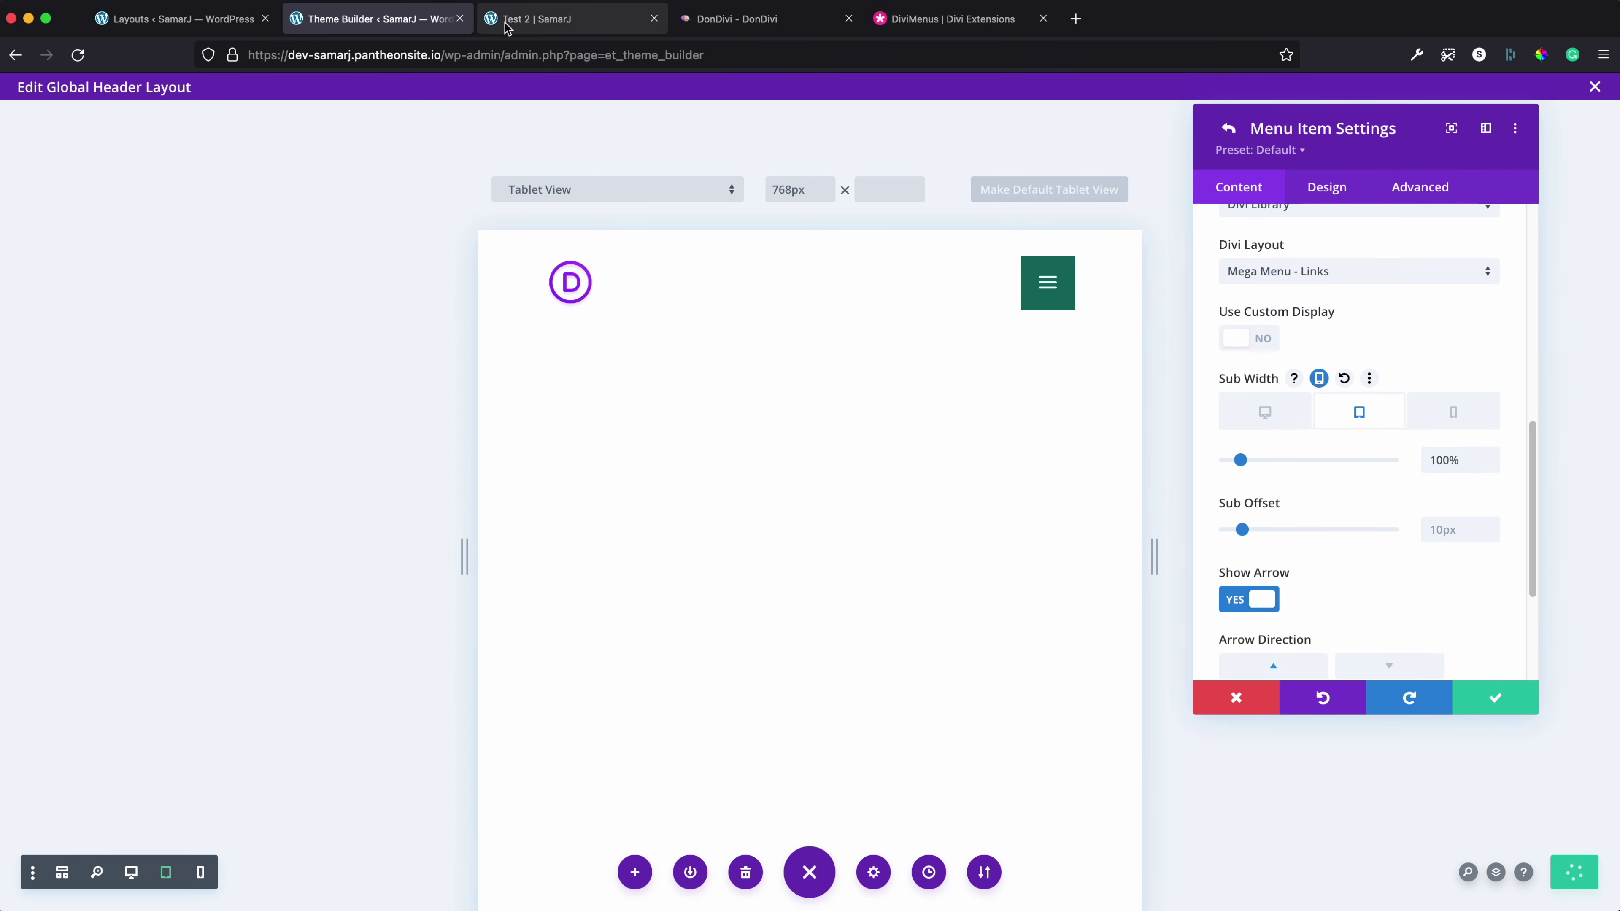
Reload the Test 2 page, examine the expanded Links mega menu in the phone-sized preview, and collapse it
left_click(532, 19)
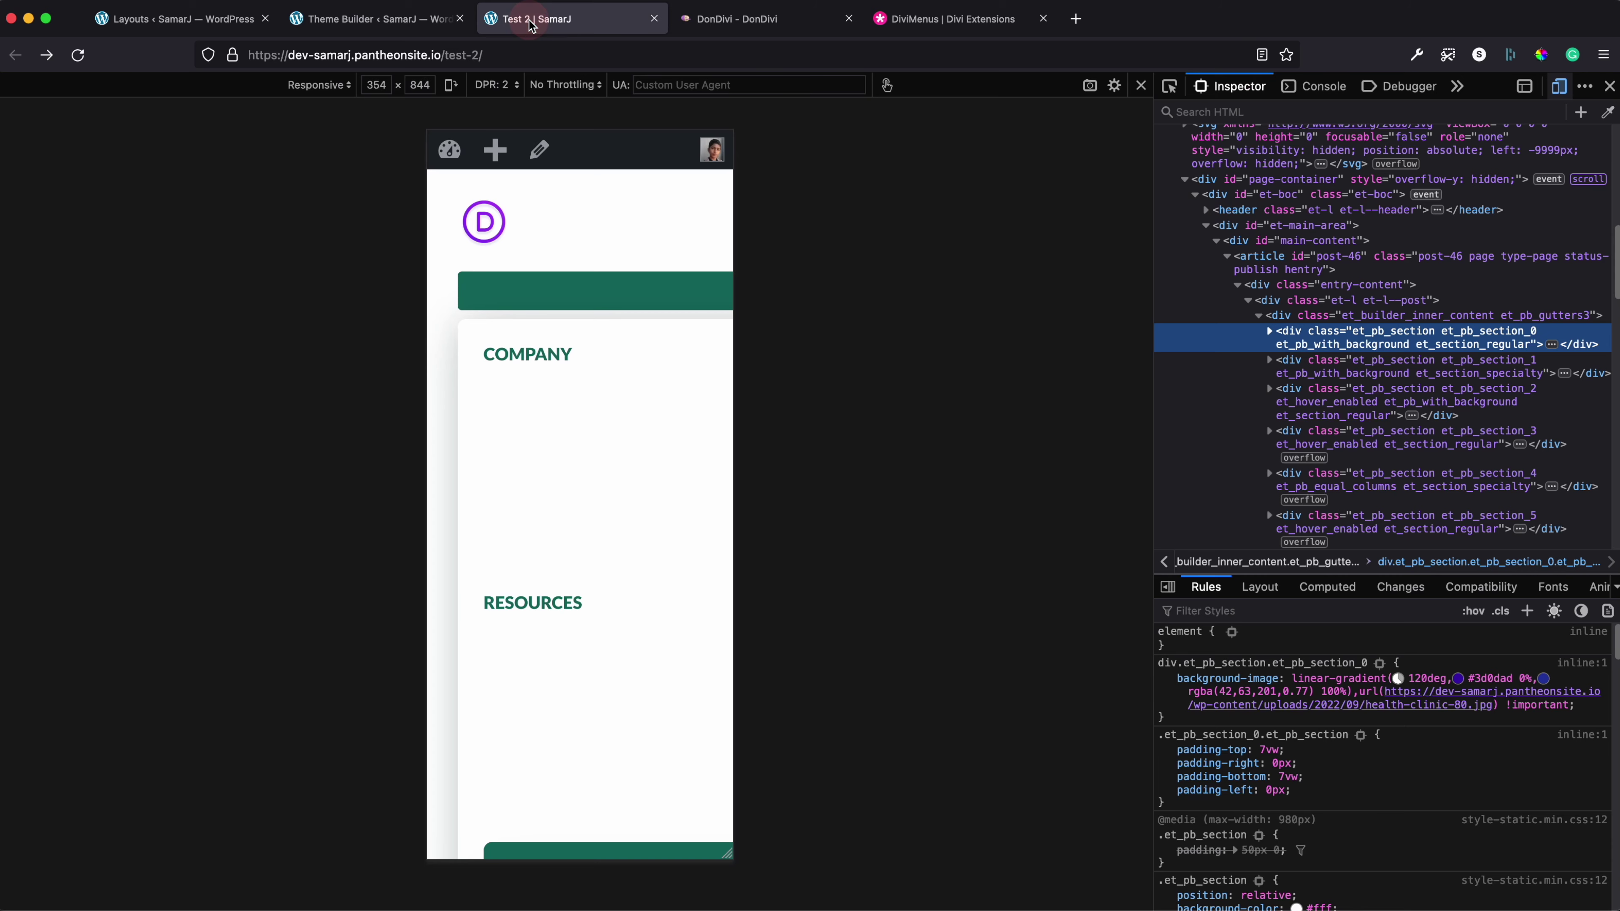
key("super+r")
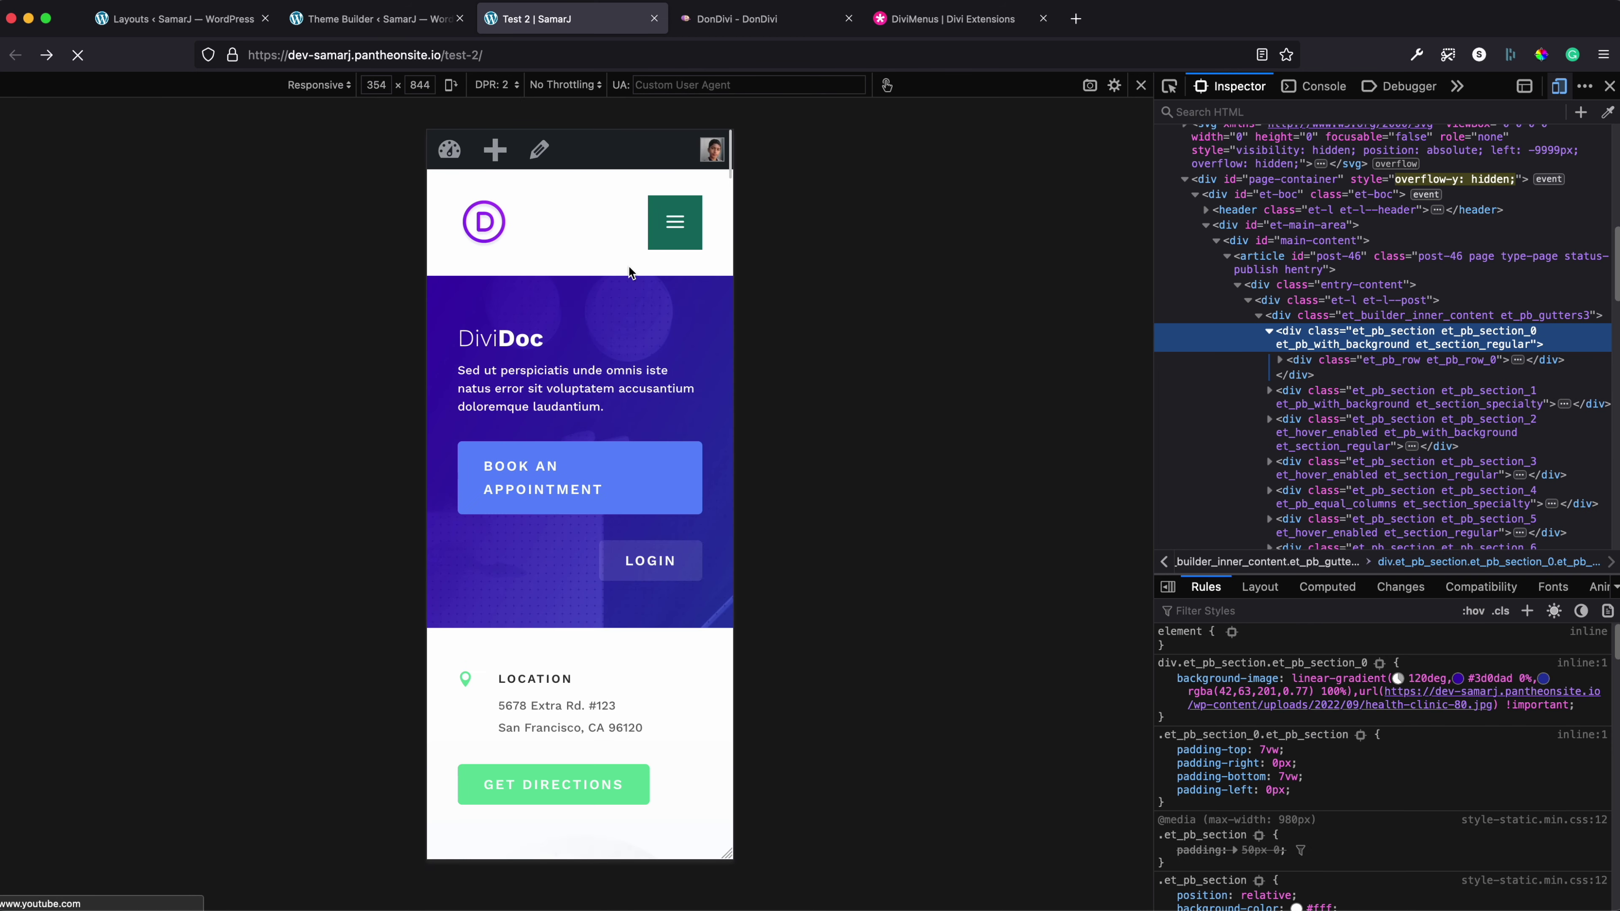
left_click(670, 224)
left_click(620, 291)
scroll(620, 291, "down", 8)
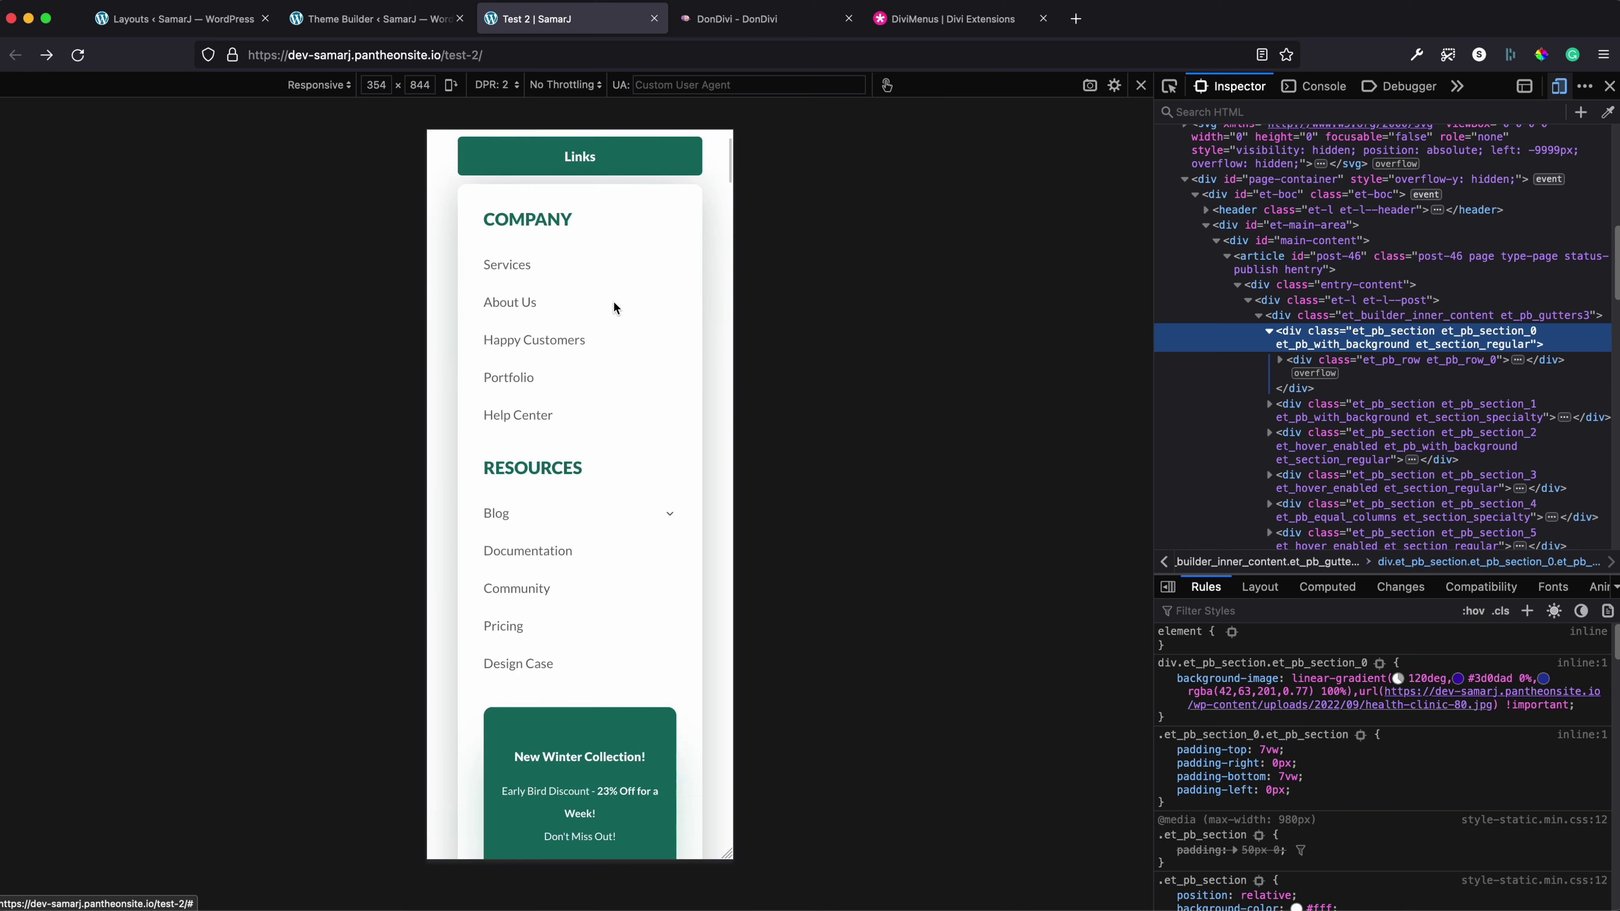
scroll(581, 527, "up", 6)
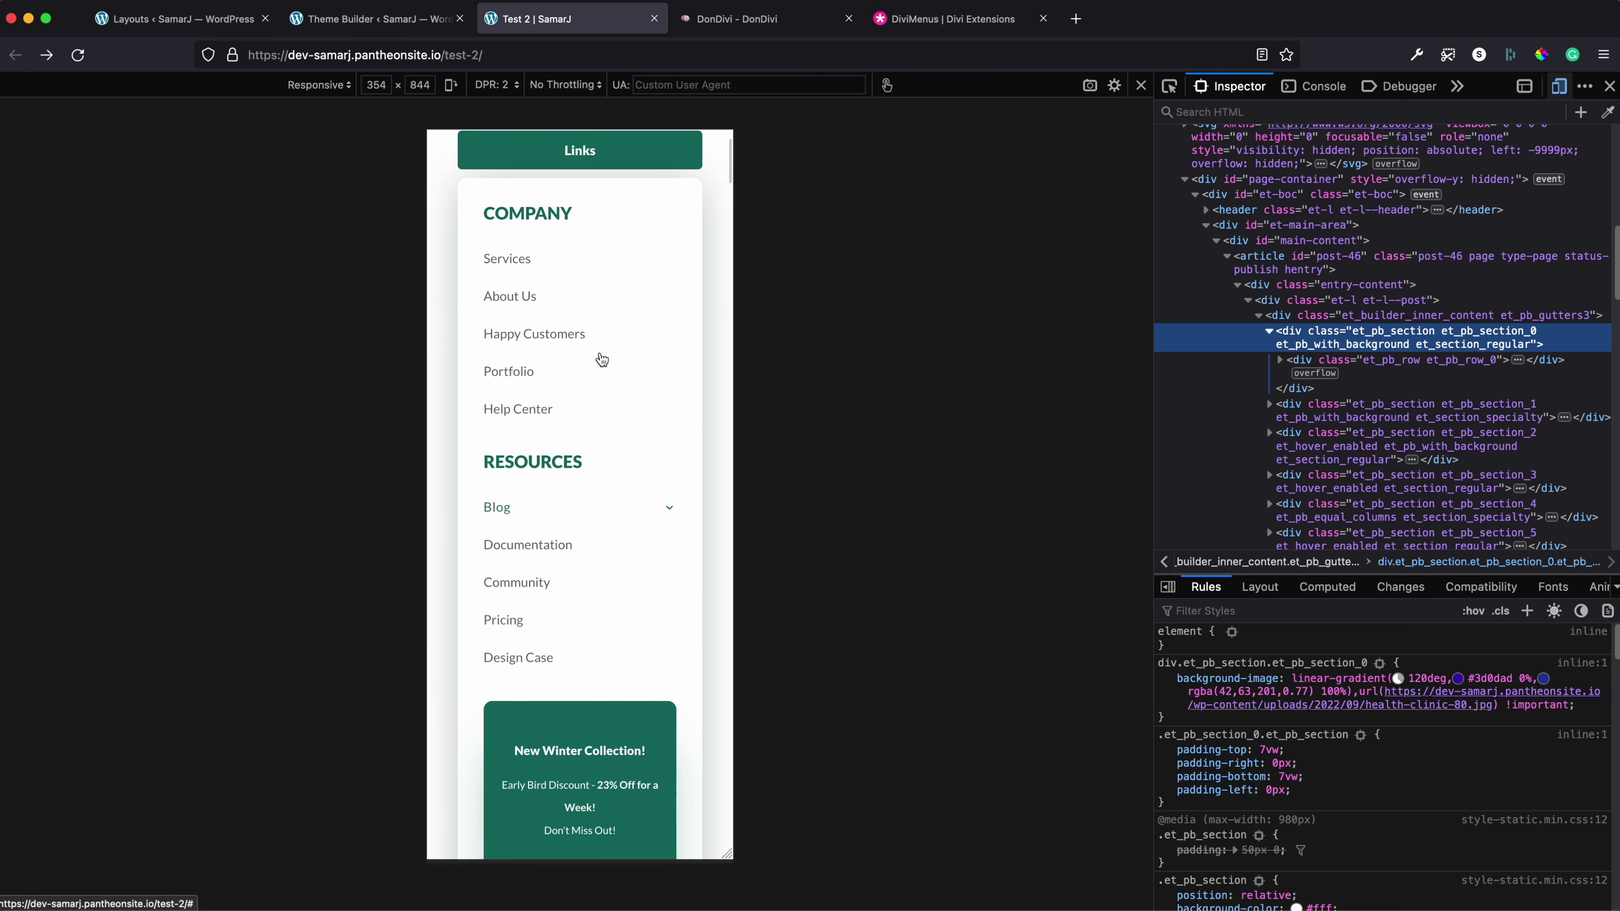
scroll(599, 341, "up", 3)
left_click(643, 271)
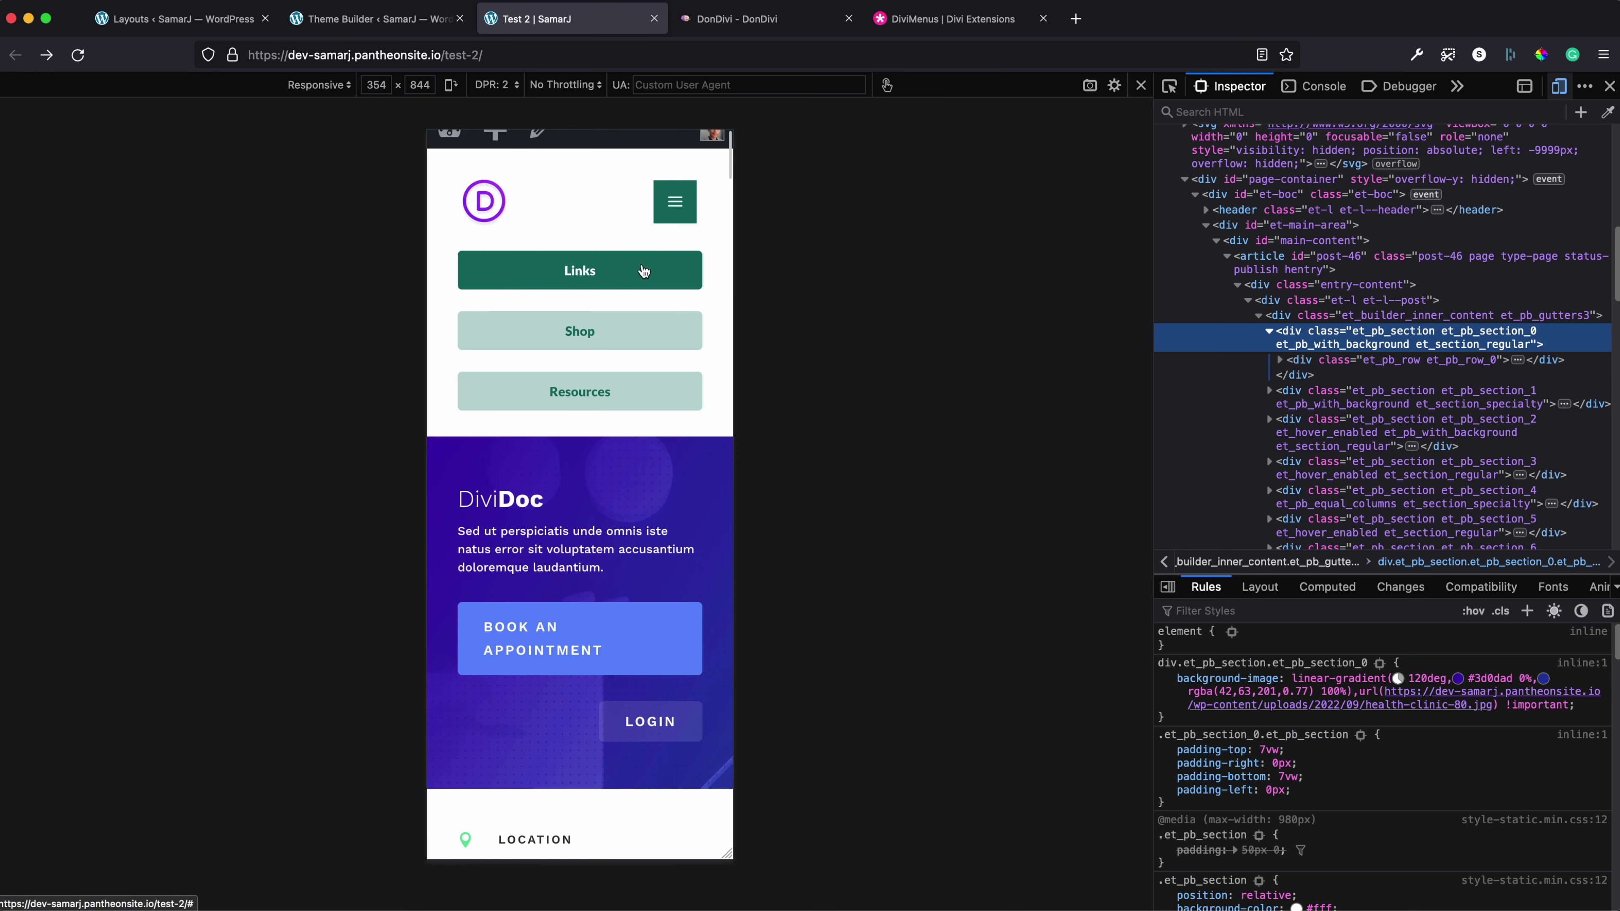
Test the Links, Shop and Resources submenus in the phone-sized preview, and check the Shop submenu at desktop width
left_click(644, 271)
left_click(644, 264)
left_click(622, 317)
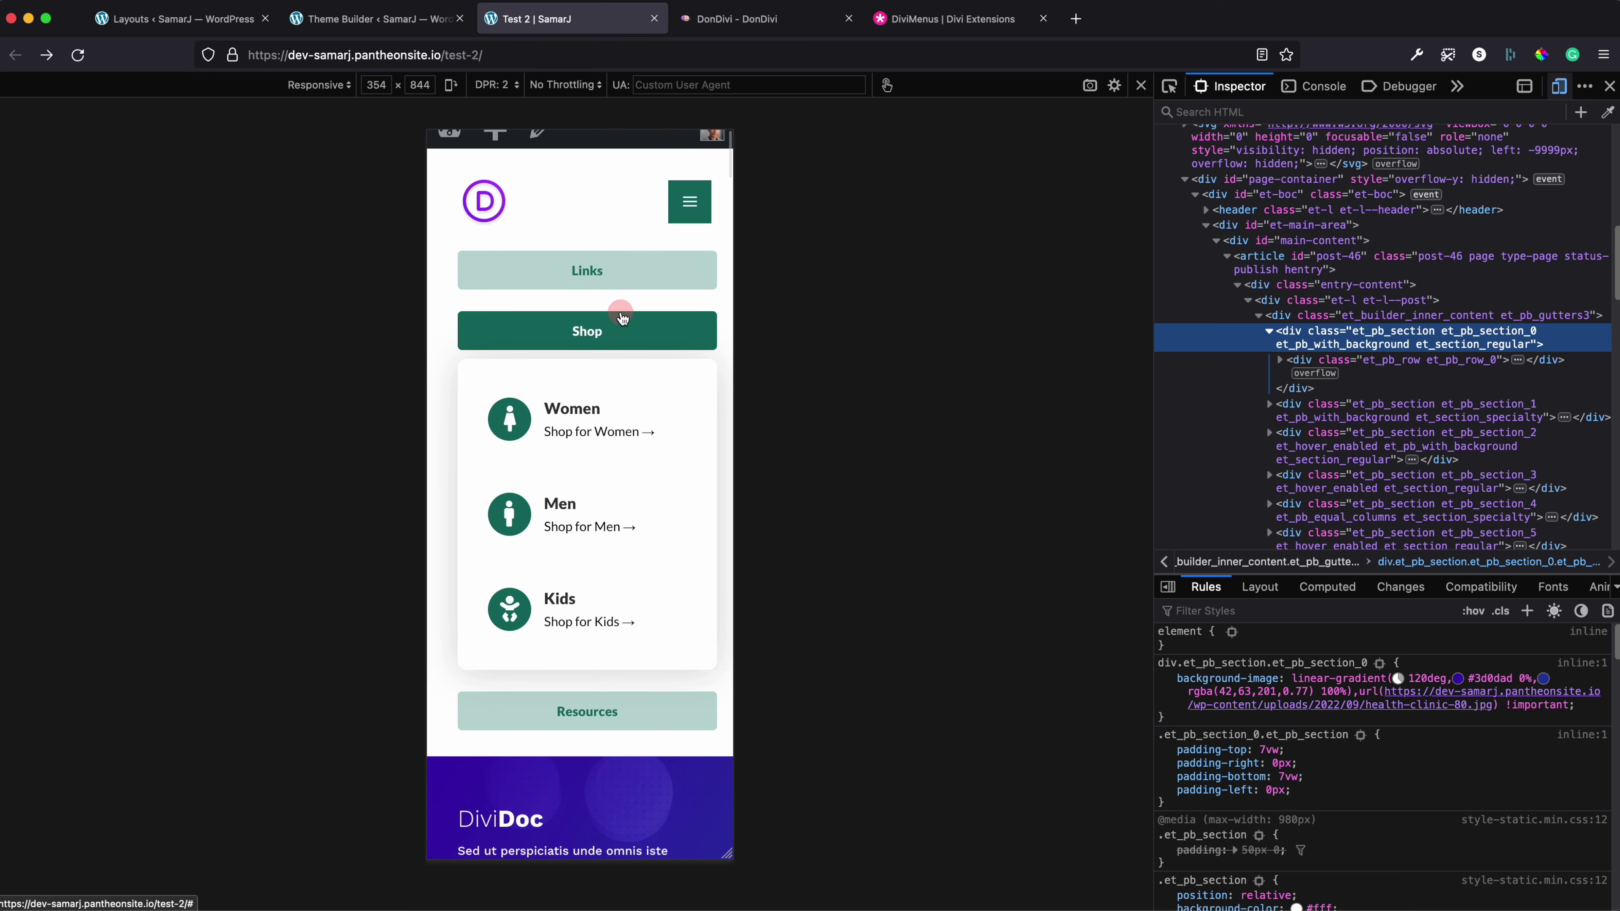
left_click(619, 315)
left_click(604, 410)
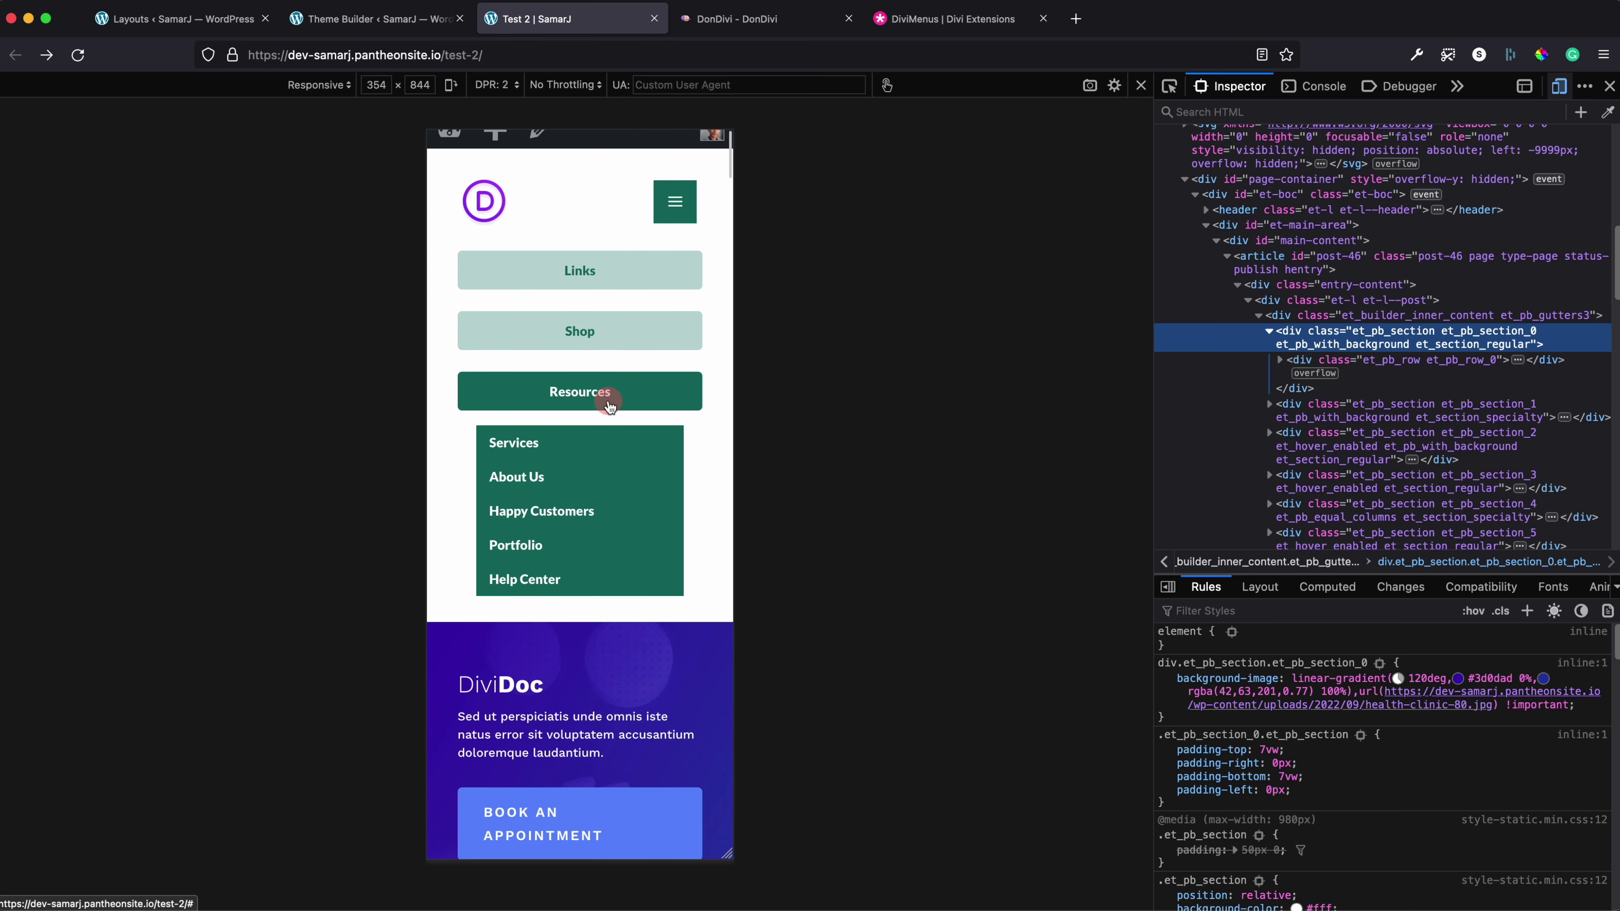
left_click(609, 406)
left_click(622, 326)
left_click(624, 327)
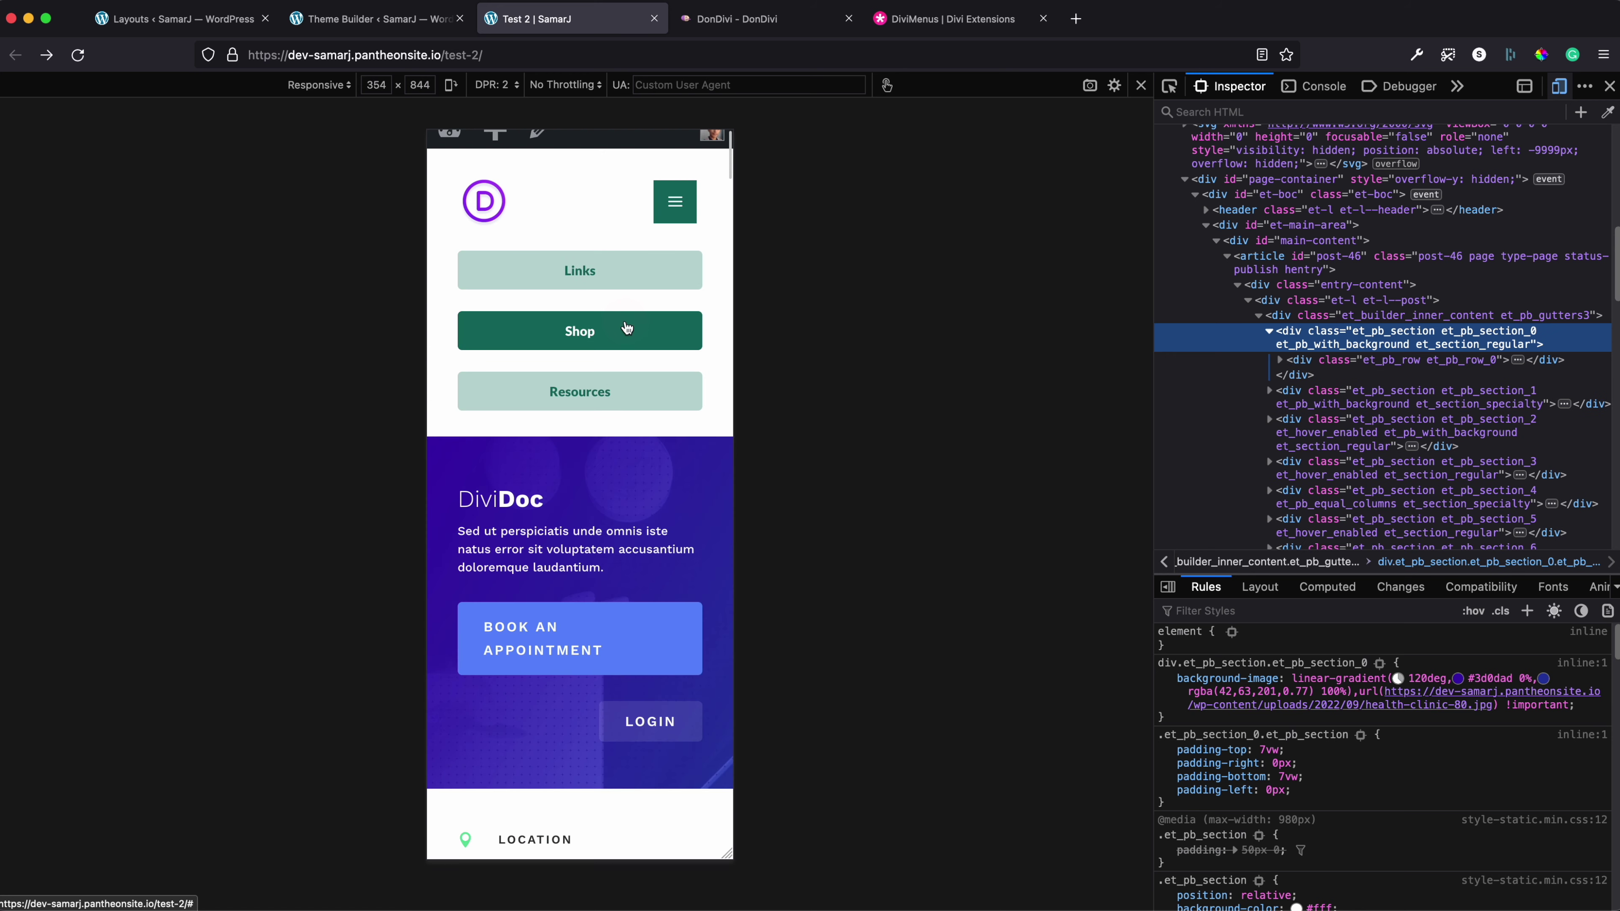
key("super+alt+i")
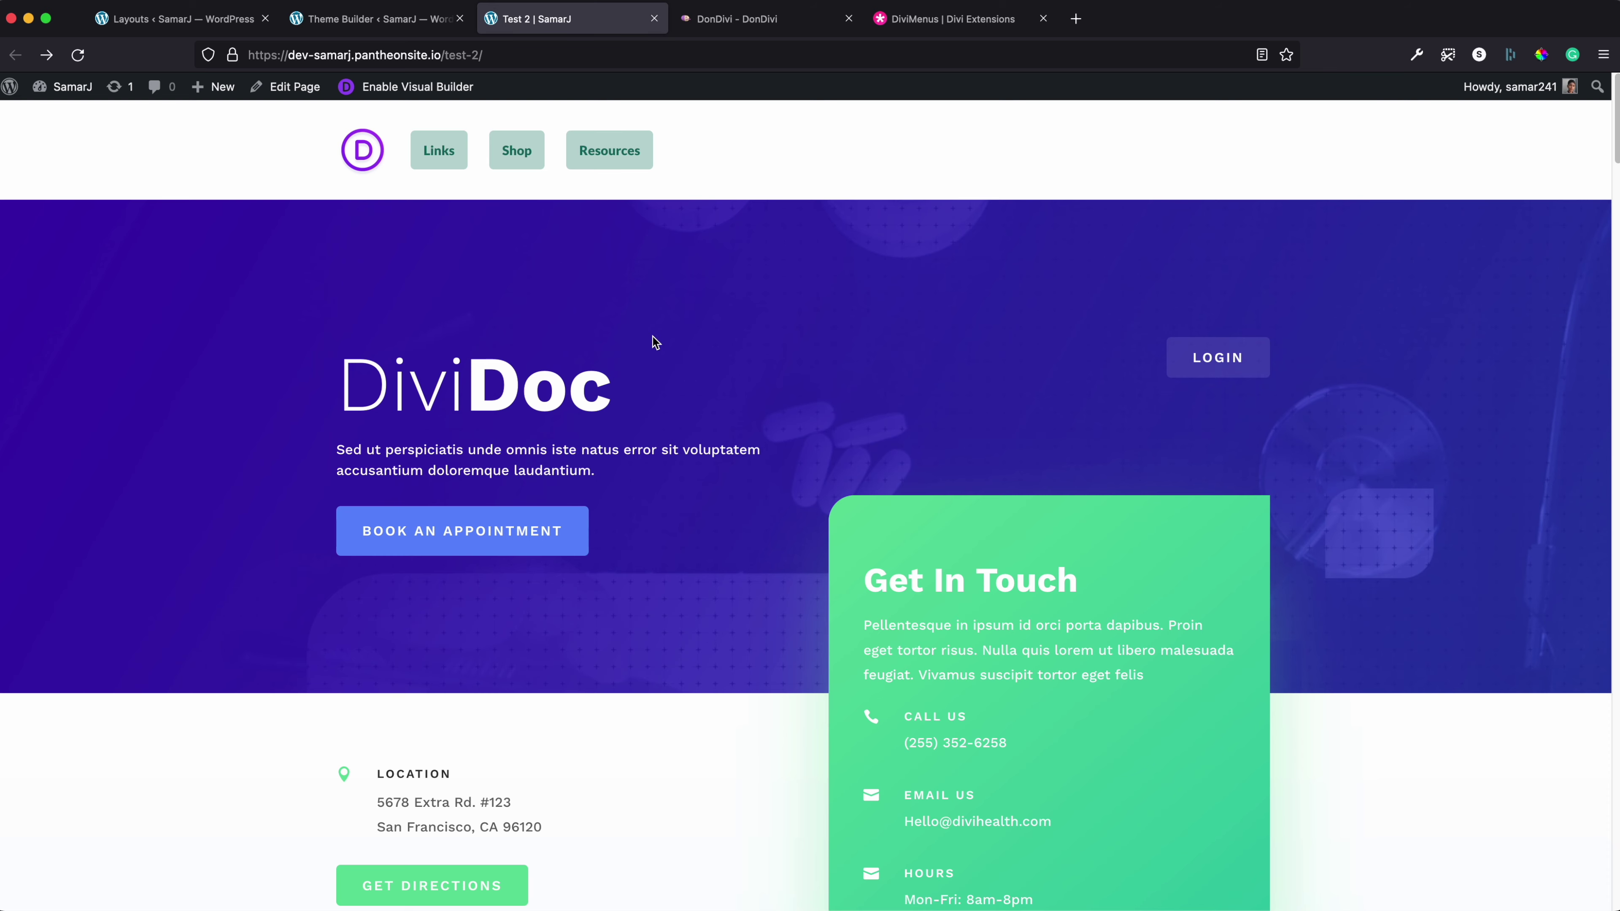
mouse_move(520, 157)
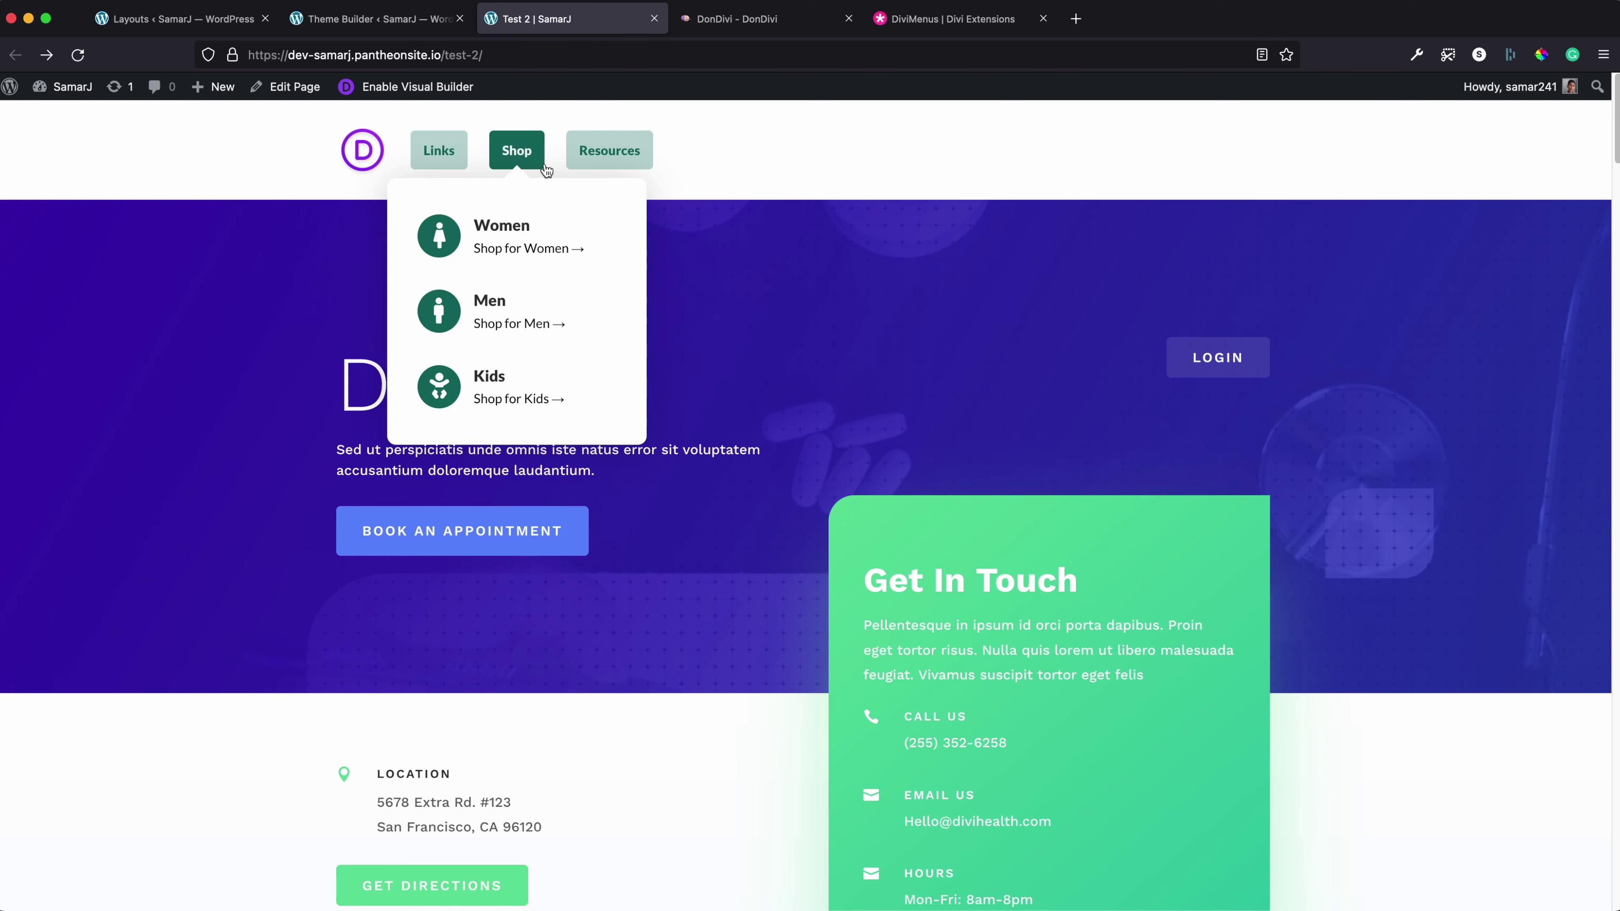
Bring up the DiviMenus marketplace page and examine its sample menus, shopping cart, popup, circular menu and vertical navigation examples
left_click(951, 22)
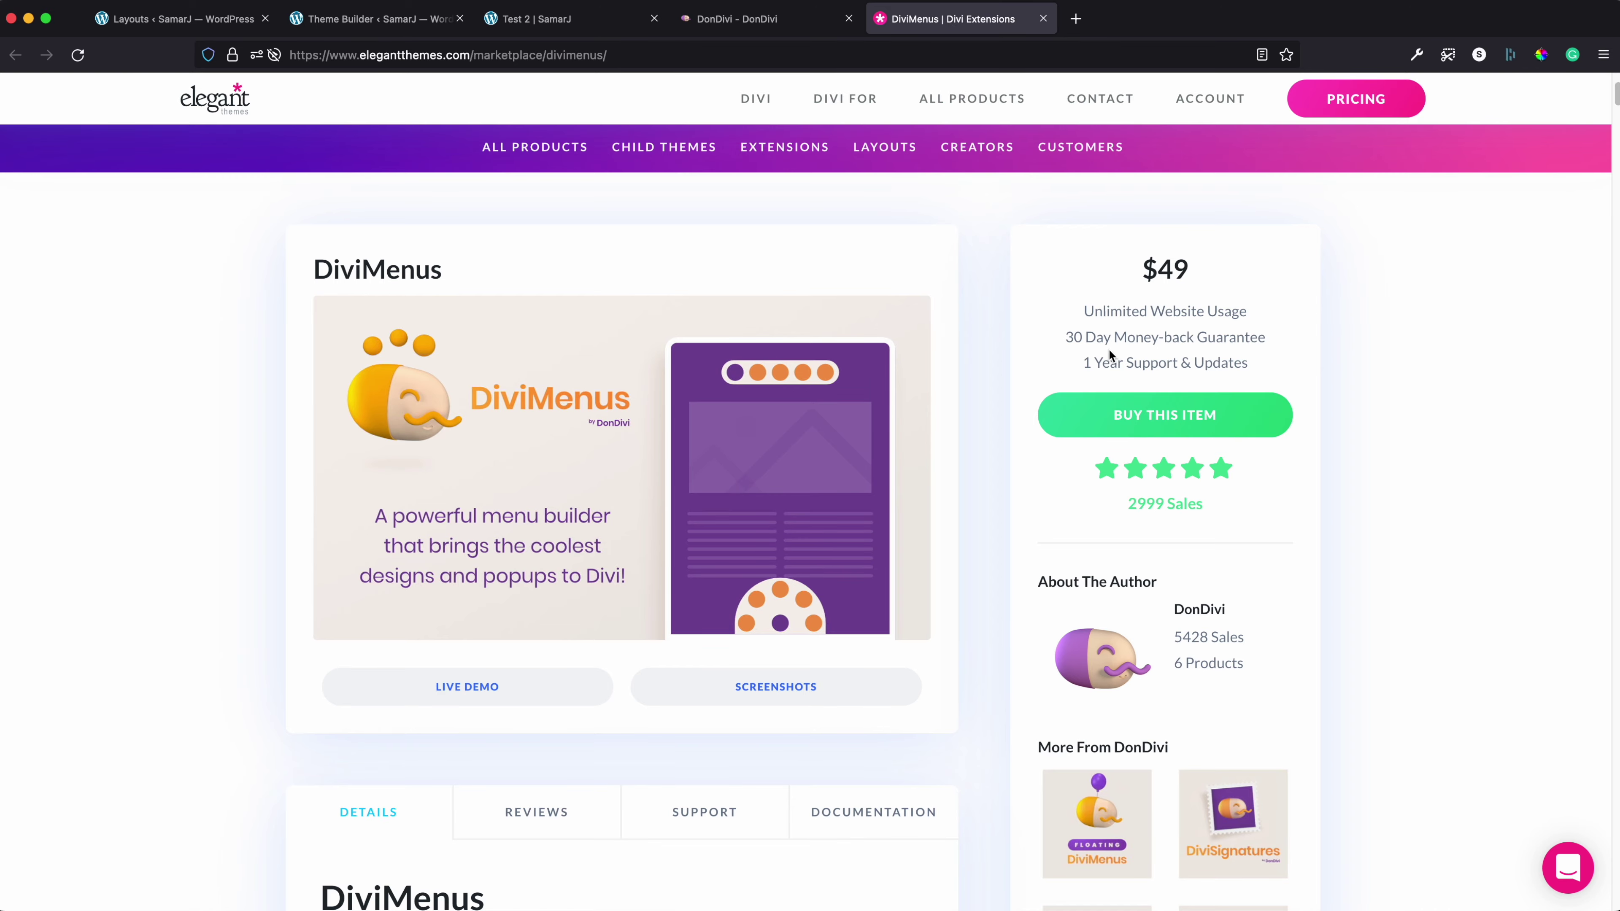
scroll(915, 445, "down", 15)
scroll(915, 452, "down", 8)
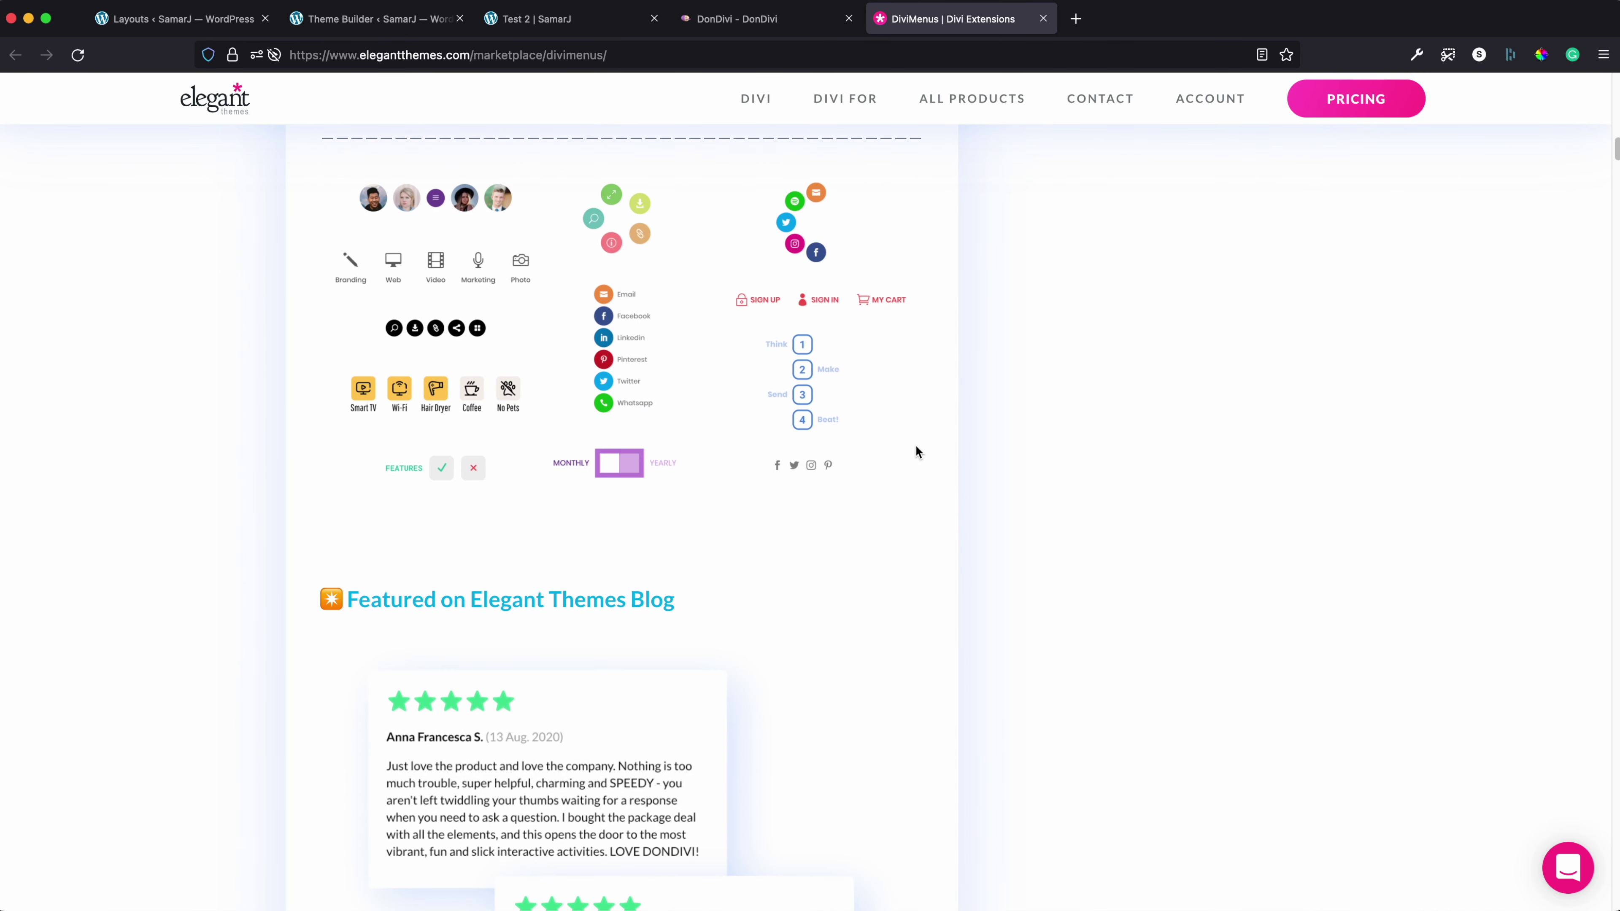
scroll(652, 458, "up", 2)
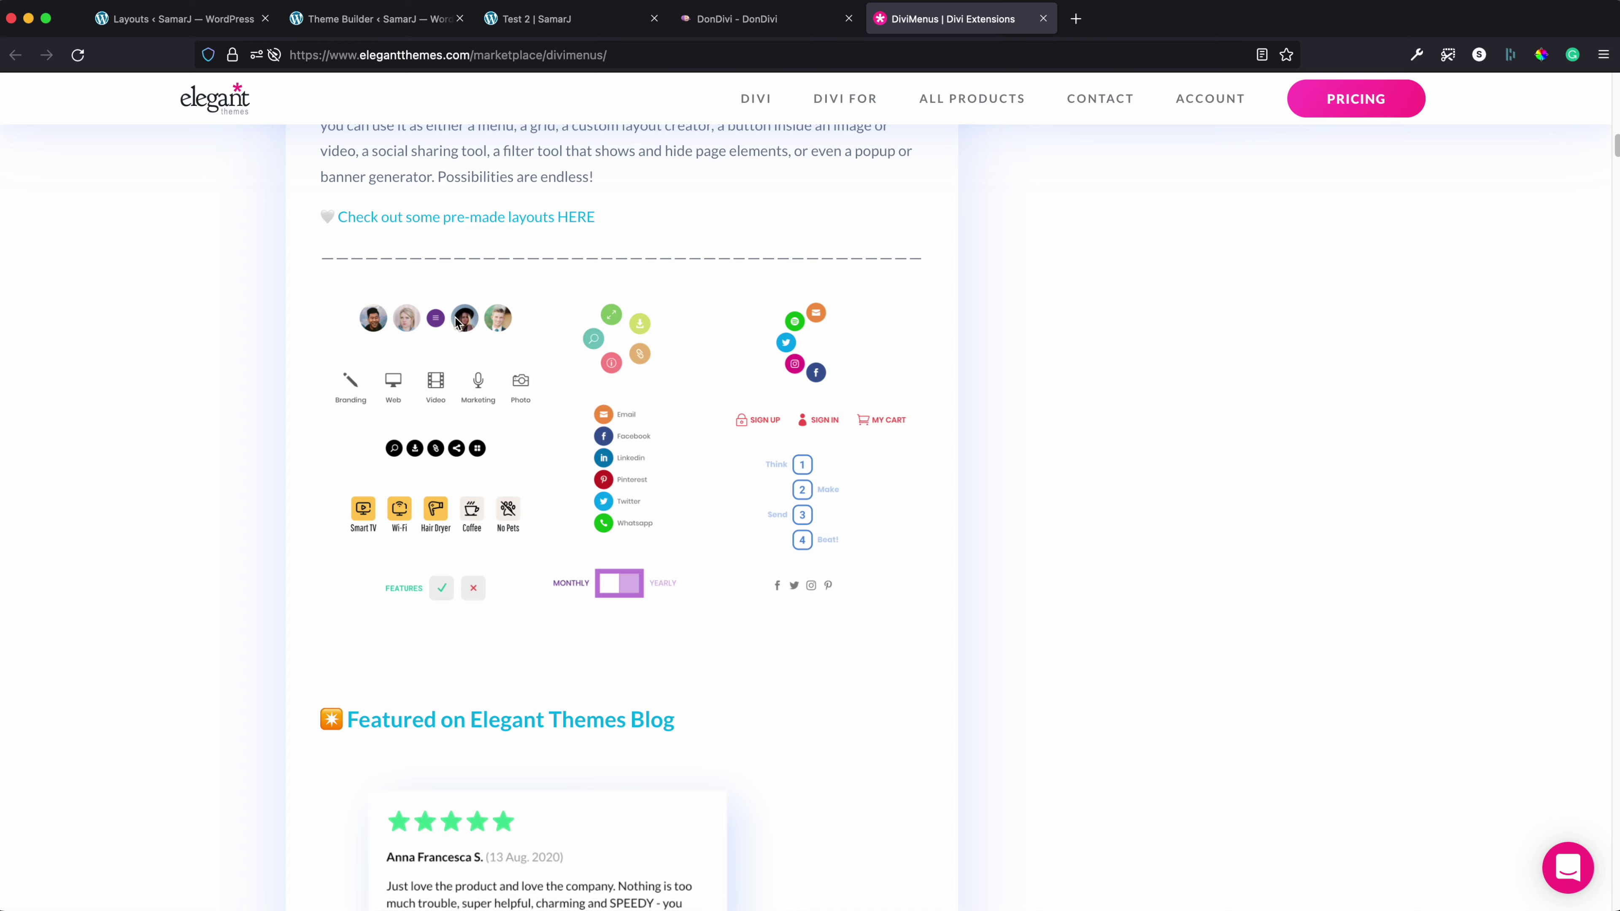
scroll(654, 409, "down", 20)
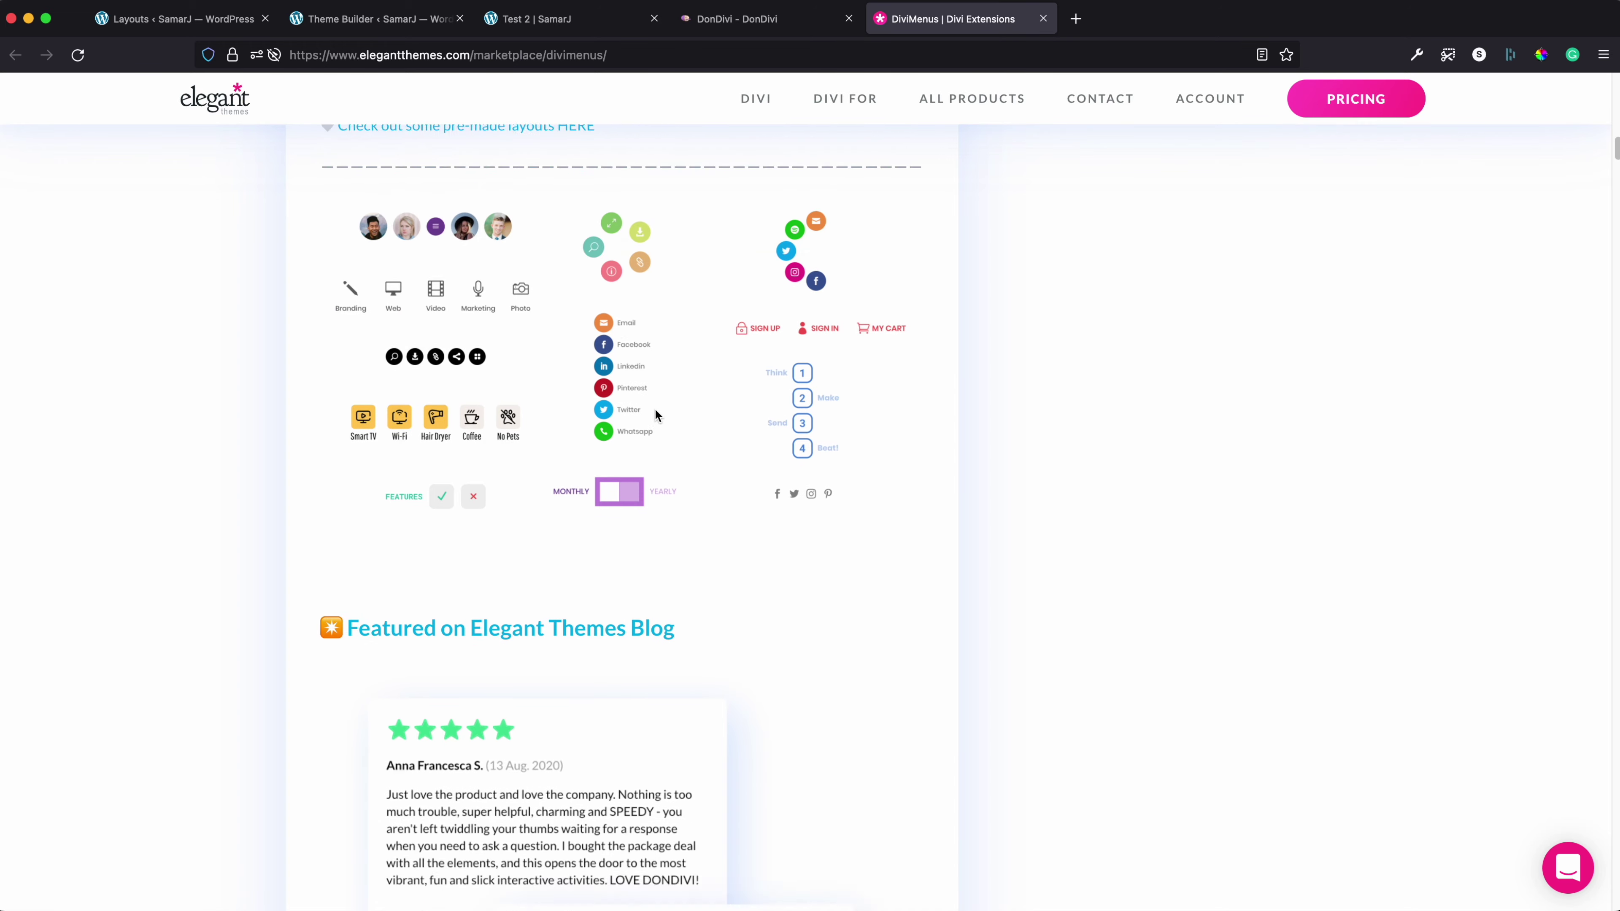
scroll(700, 420, "down", 10)
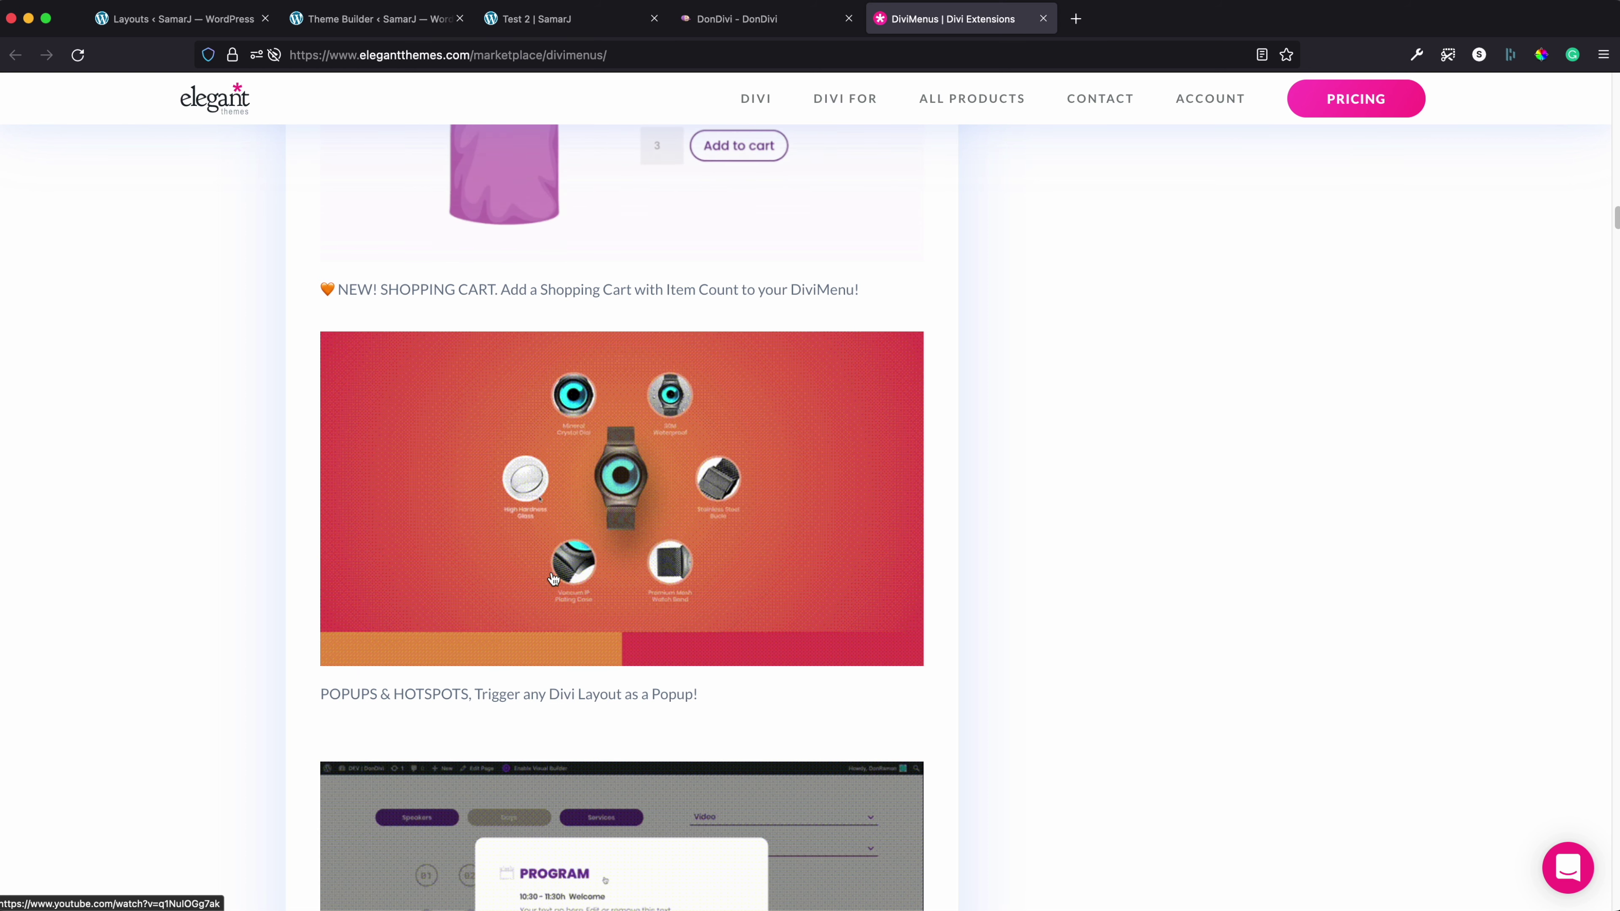
scroll(646, 382, "down", 15)
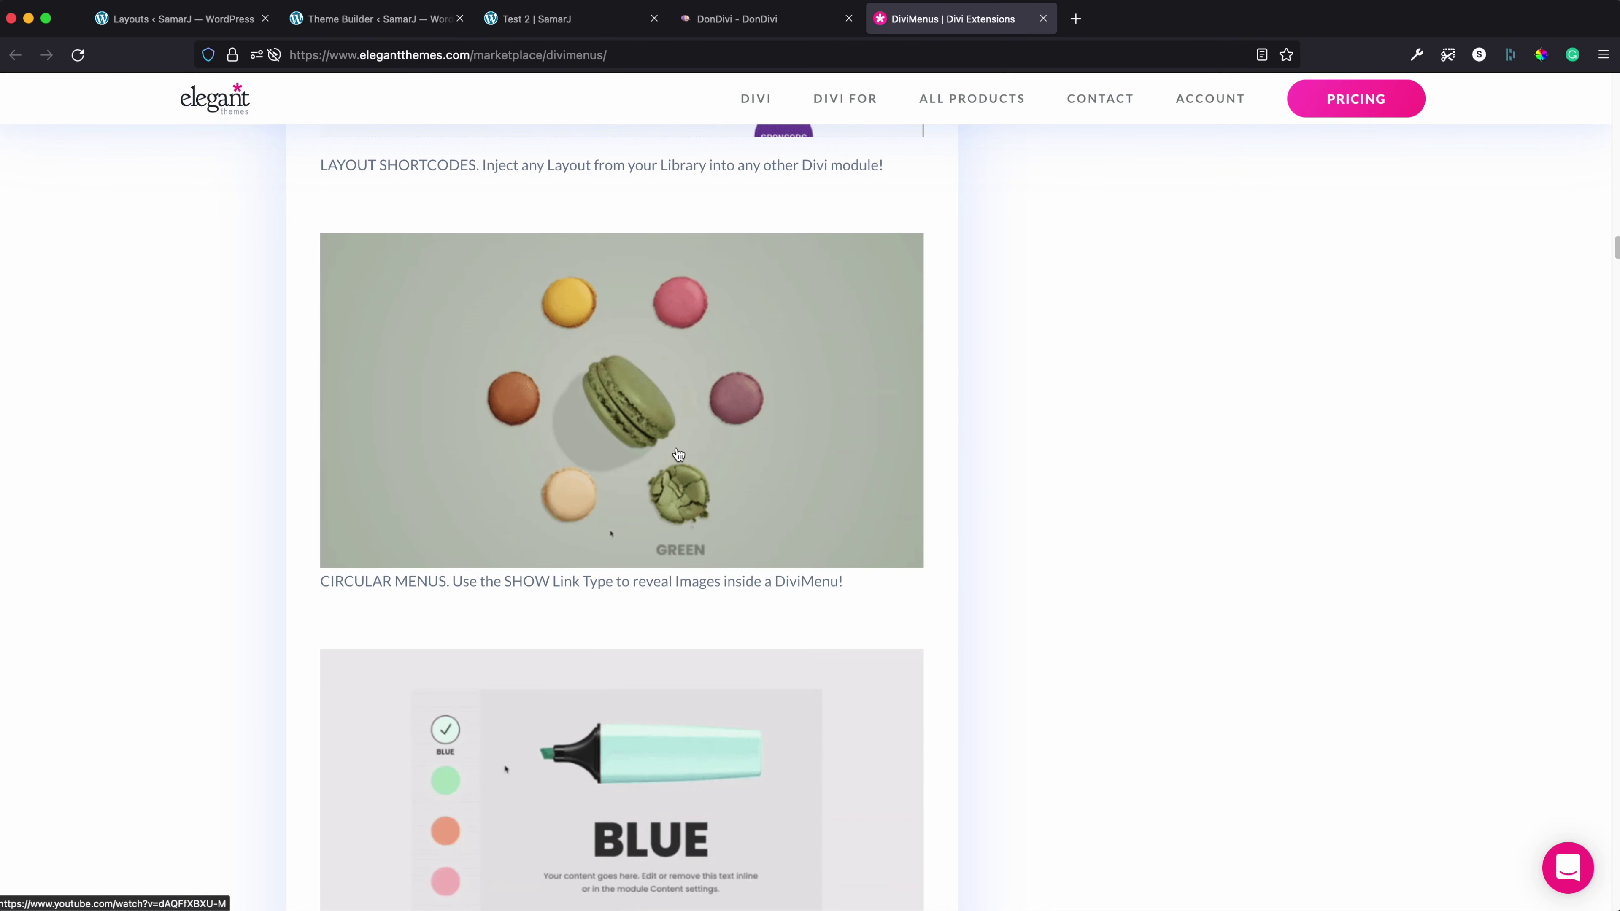
scroll(947, 415, "down", 8)
scroll(946, 414, "up", 2)
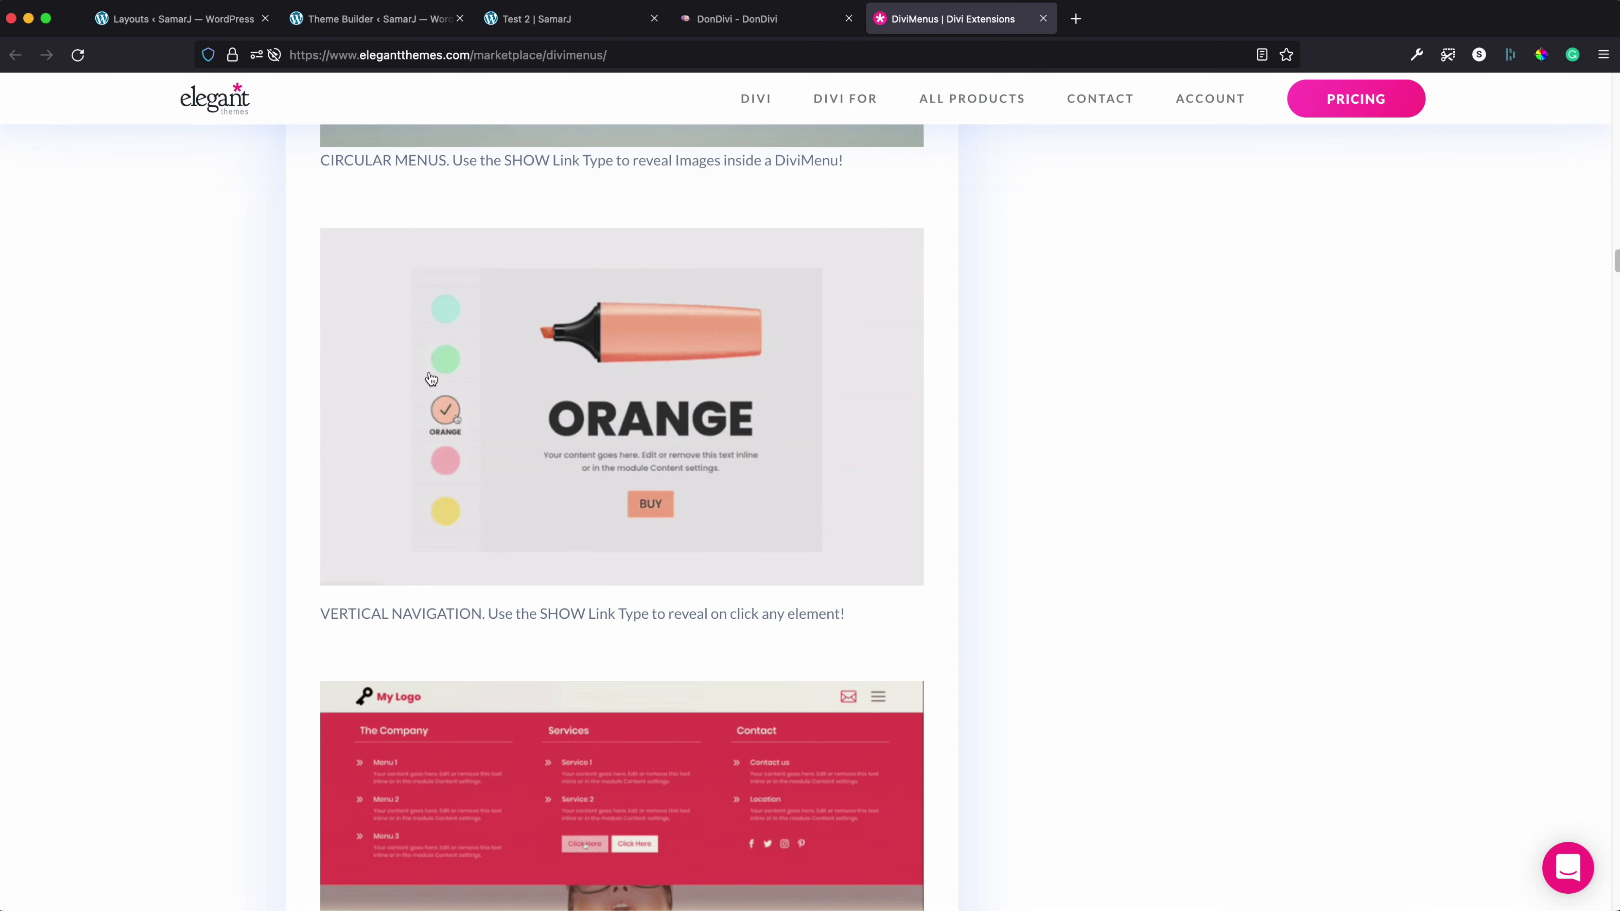
Examine the mega menu, drop-down, timeline and process examples, the two module descriptions and the shape options on the DiviMenus page
scroll(851, 438, "down", 18)
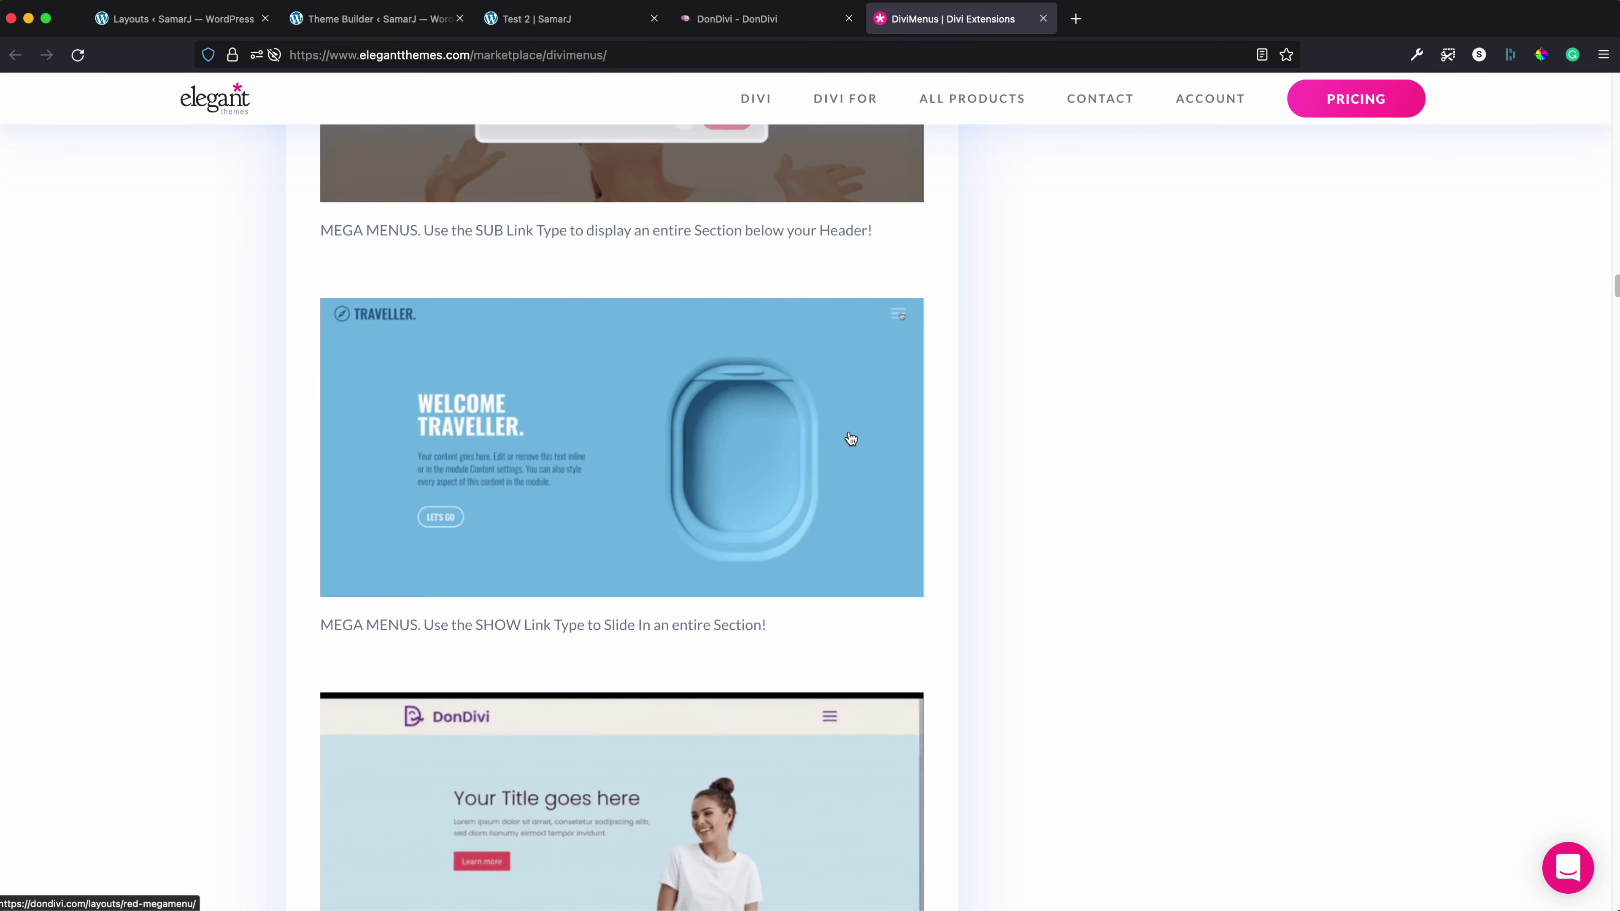
scroll(851, 438, "down", 10)
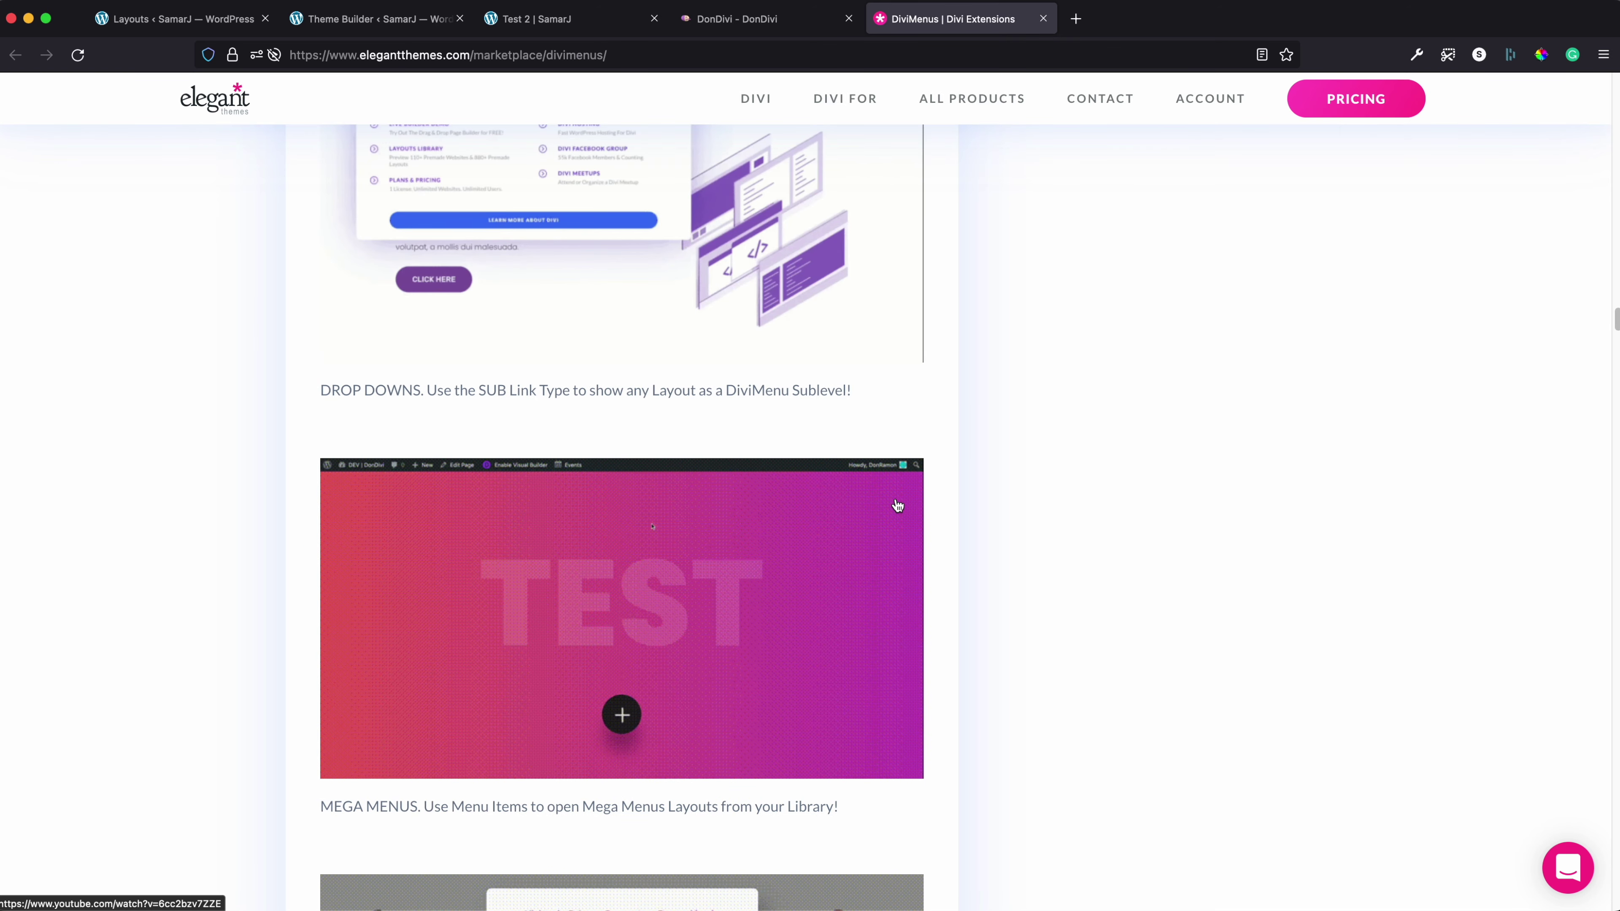
scroll(748, 474, "down", 7)
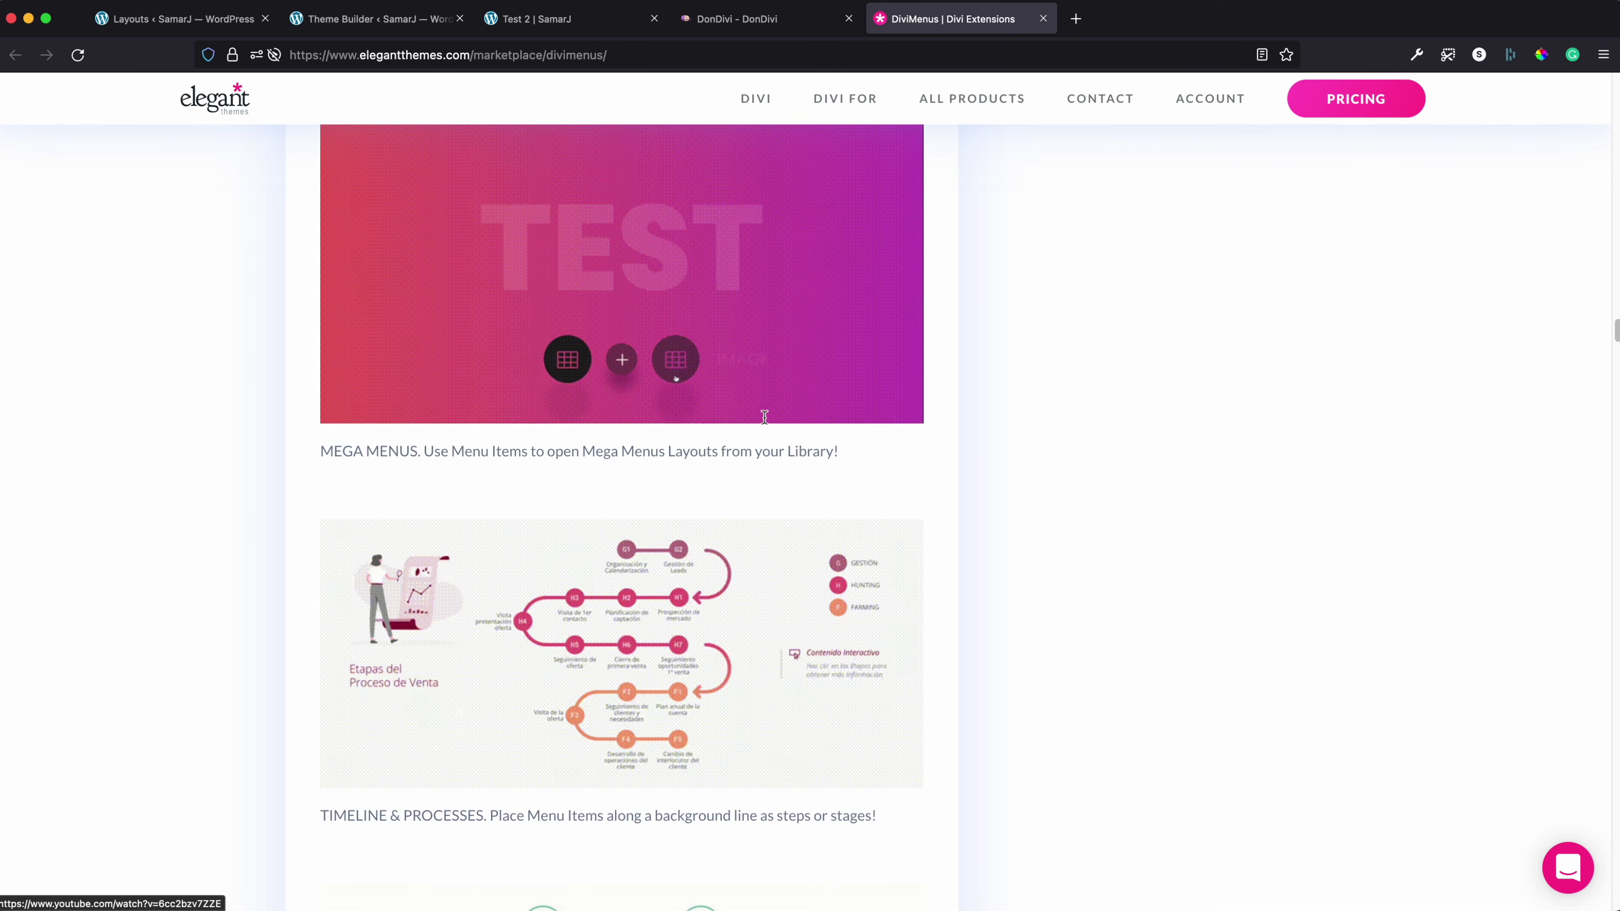
scroll(748, 473, "down", 12)
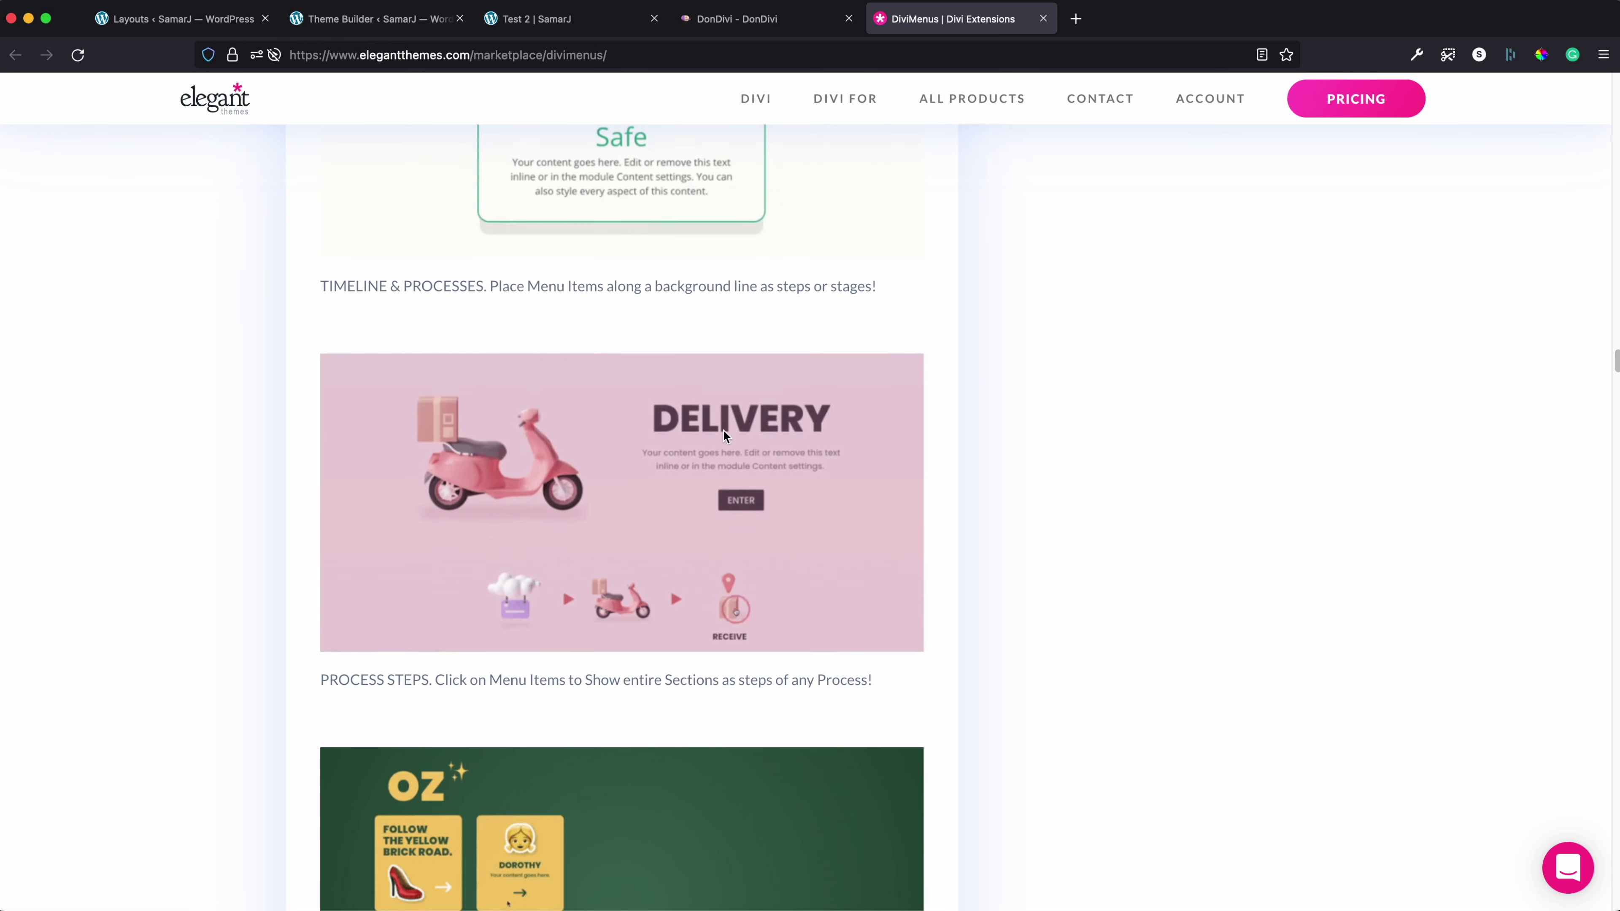
scroll(740, 434, "down", 12)
scroll(644, 472, "up", 8)
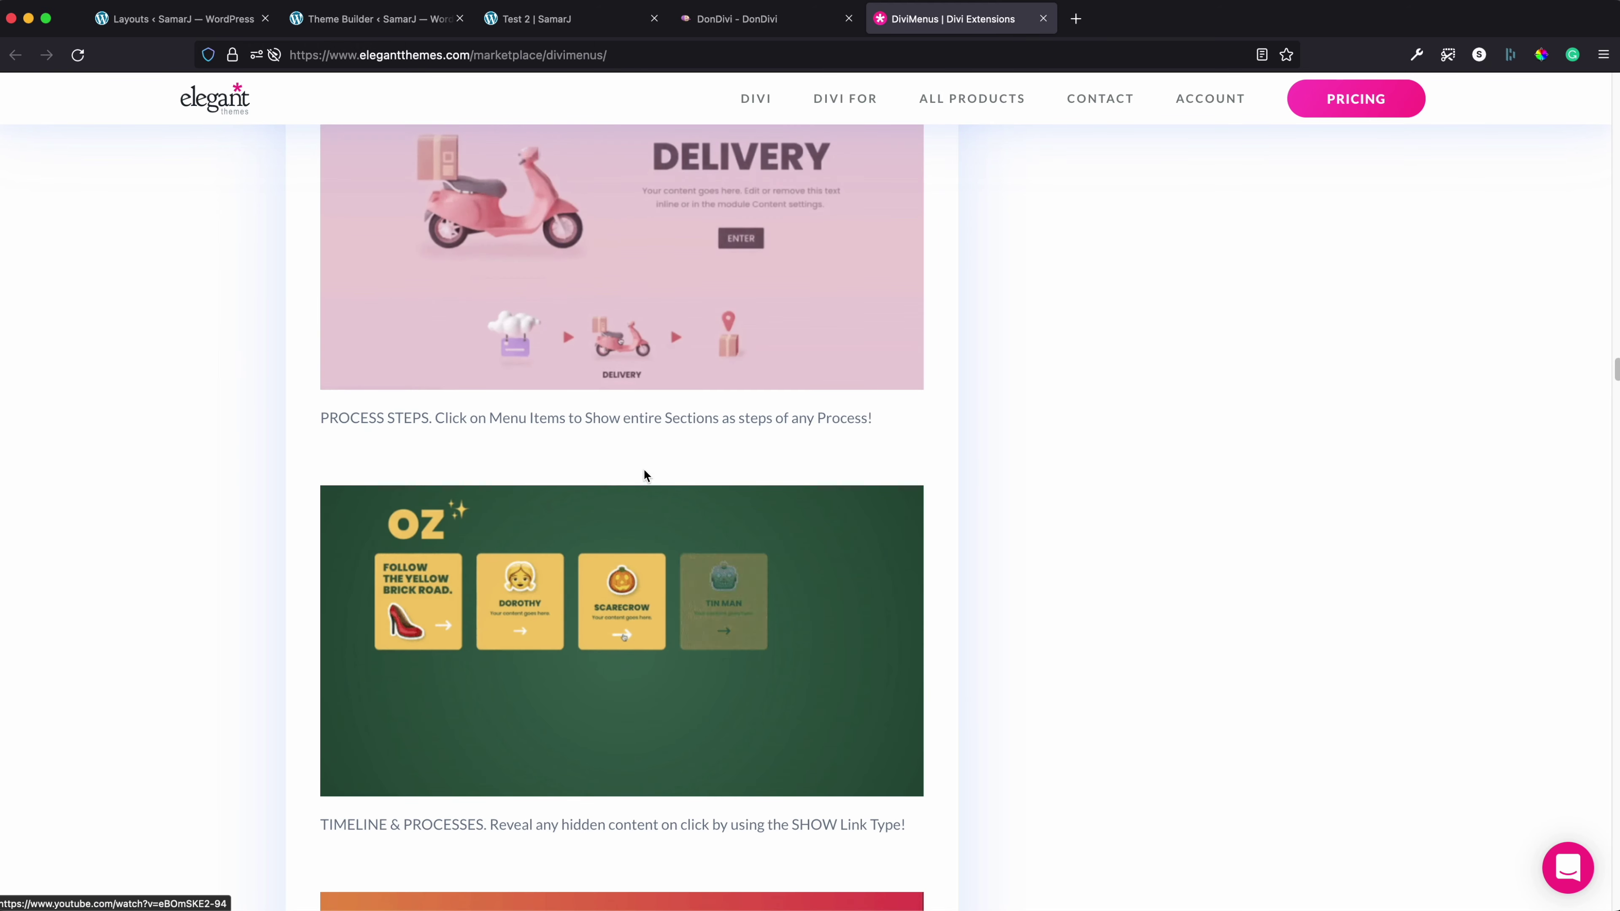
scroll(523, 514, "down", 20)
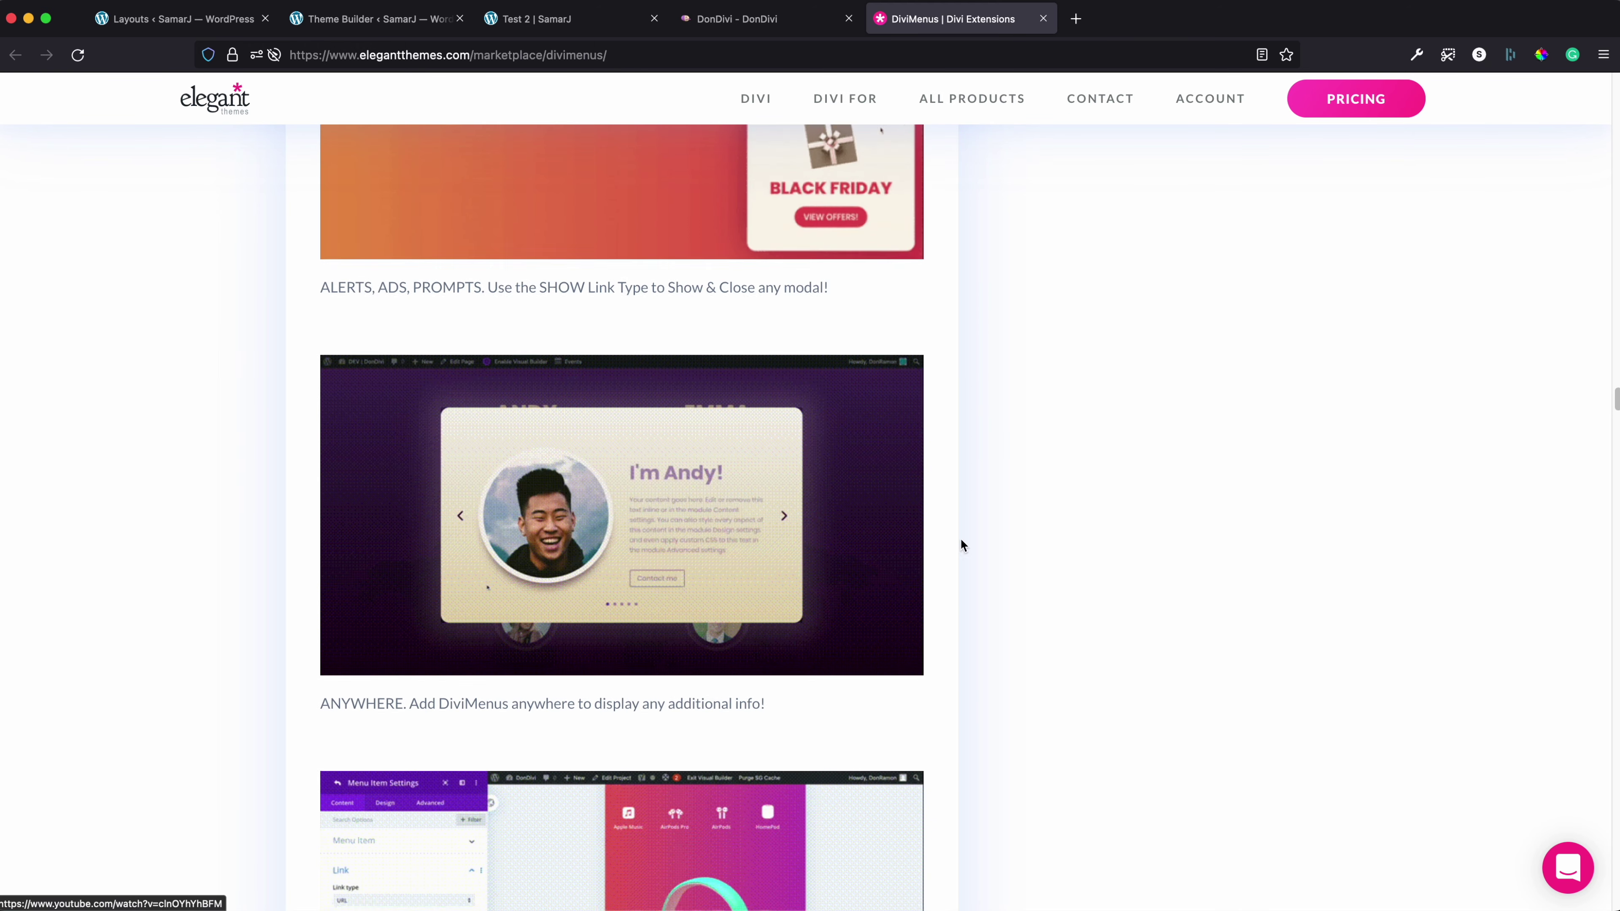
scroll(1237, 576, "down", 20)
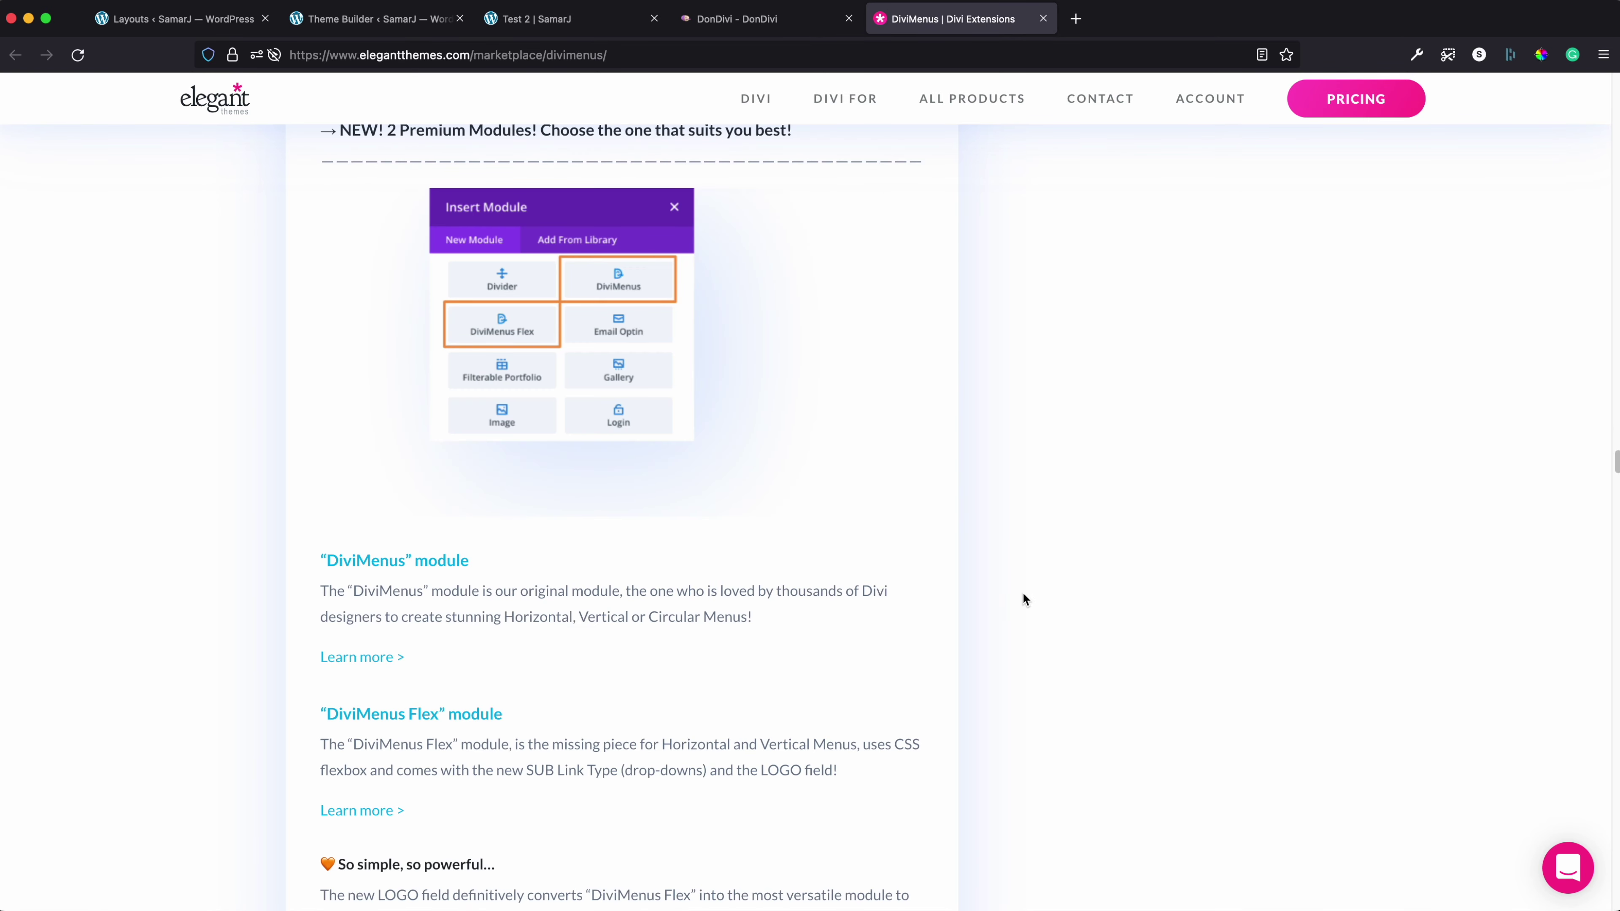
scroll(1023, 595, "down", 15)
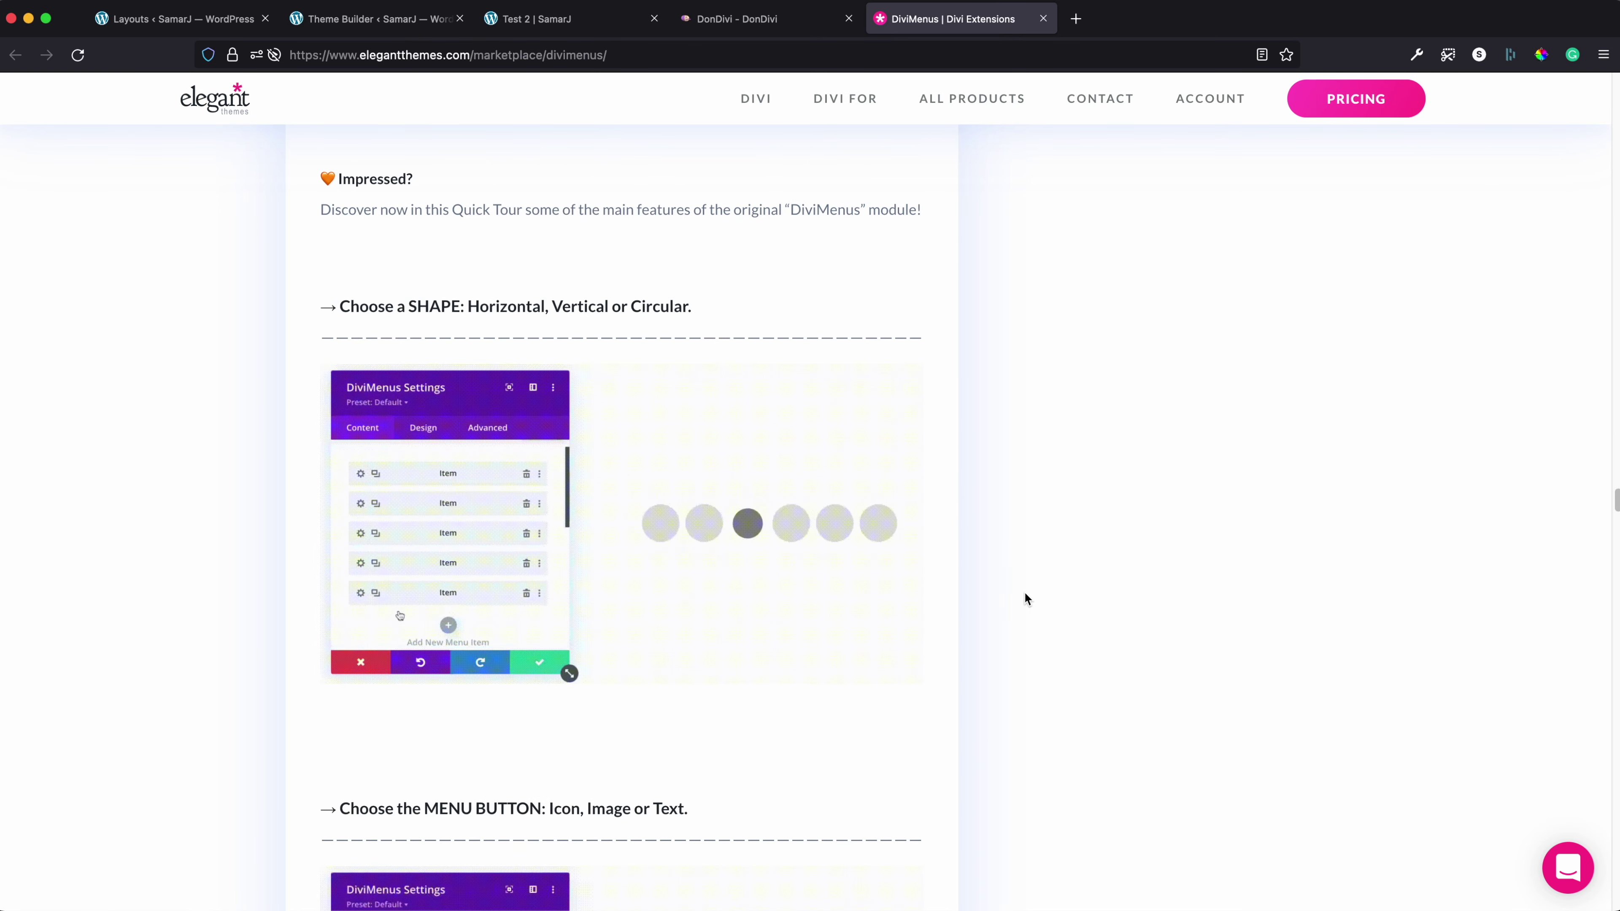
Return to the DiviMenus product overview with its price and purchase details
scroll(1011, 593, "up", 20)
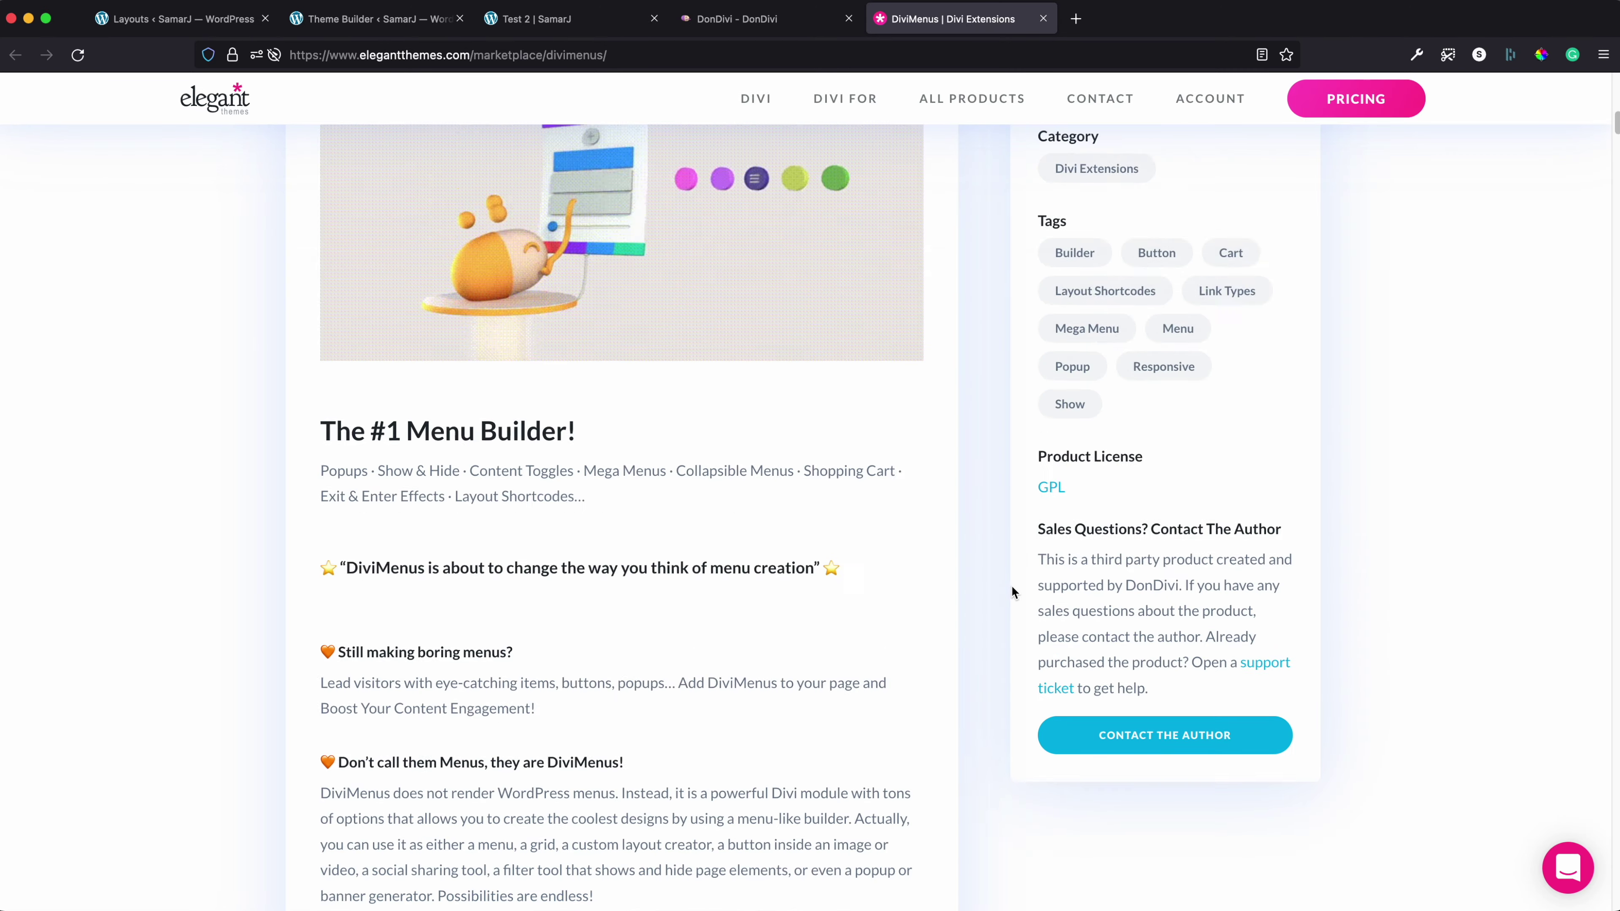
scroll(1012, 592, "down", 5)
scroll(1009, 592, "up", 3)
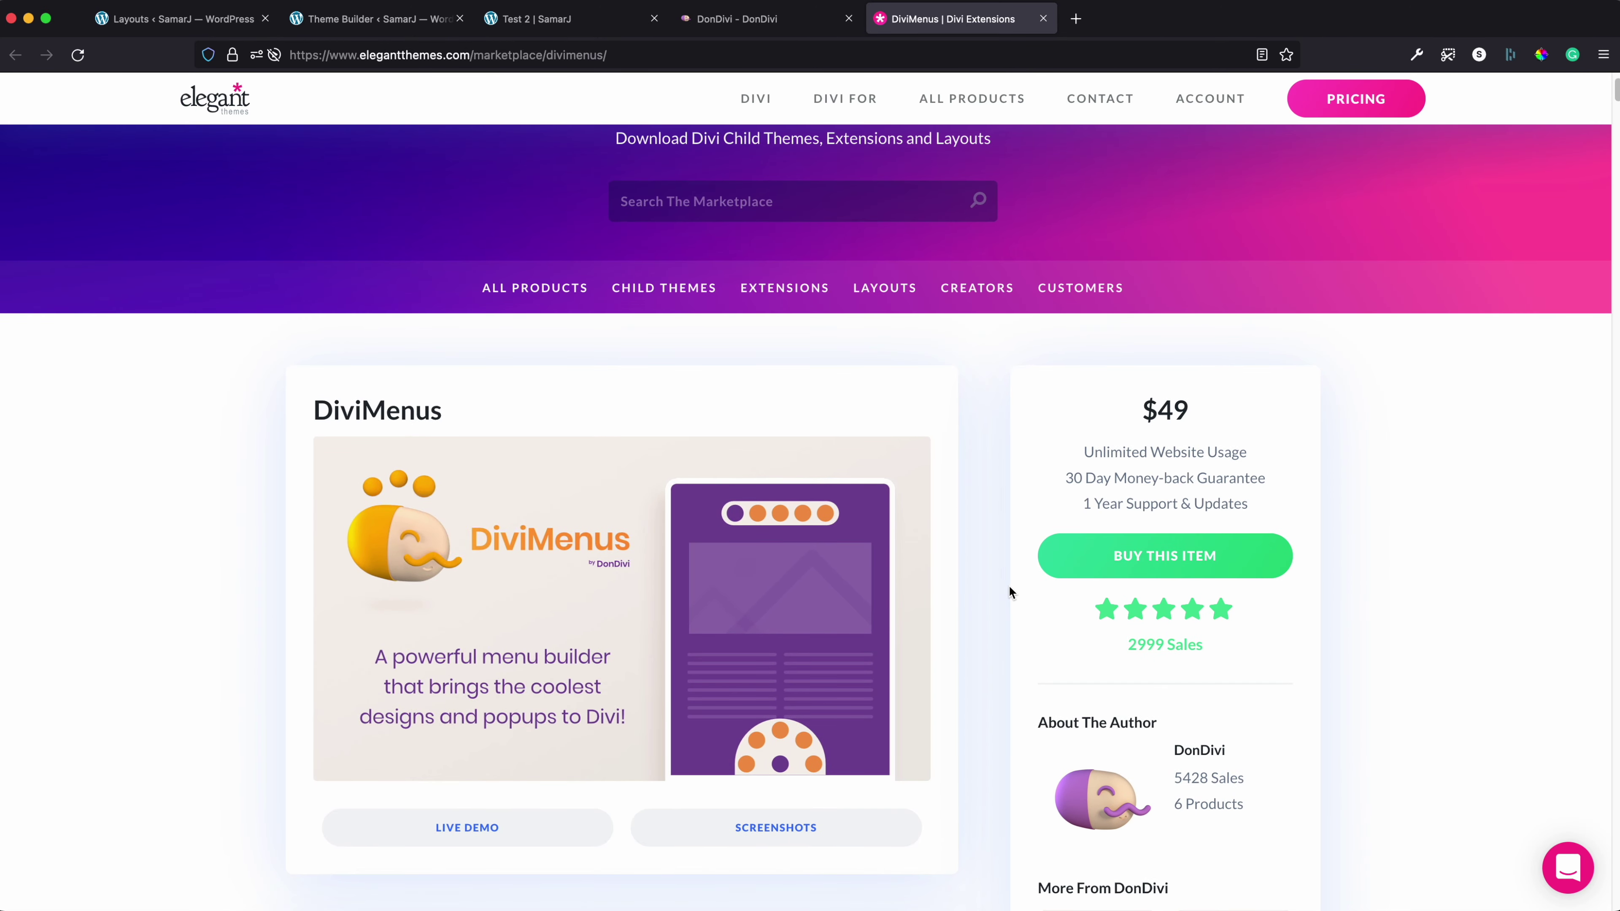